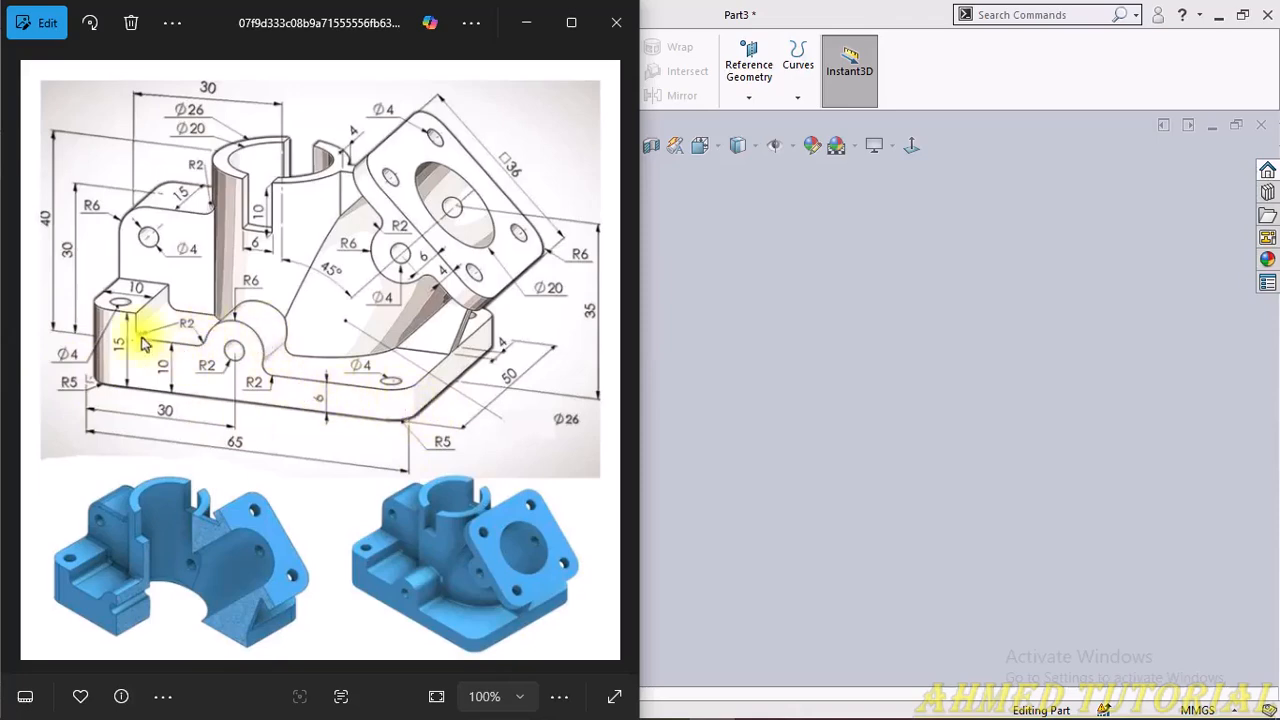
Step: Switch from the reference drawing to the empty part in SOLIDWORKS
{"action": "left_click", "coordinate": [802, 440]}
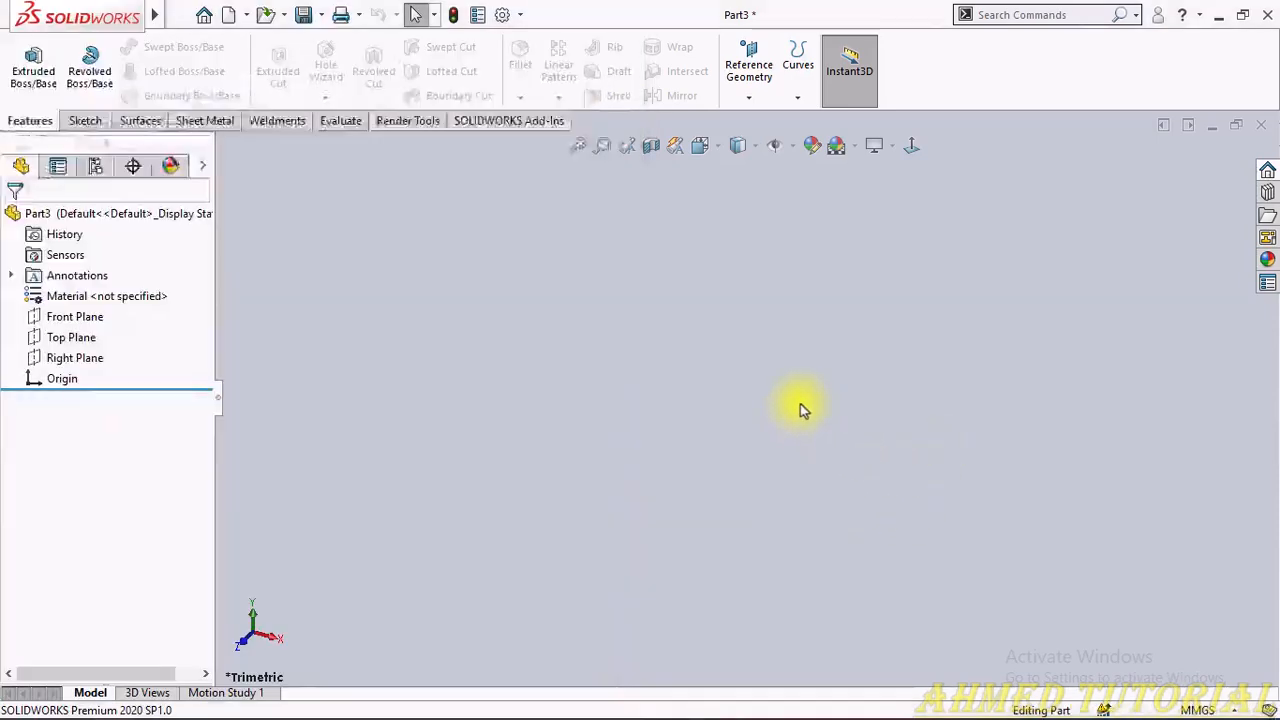
{"action": "key", "text": "alt+Tab"}
{"action": "key", "text": "alt+Tab"}
{"action": "key", "text": "alt+Tab"}
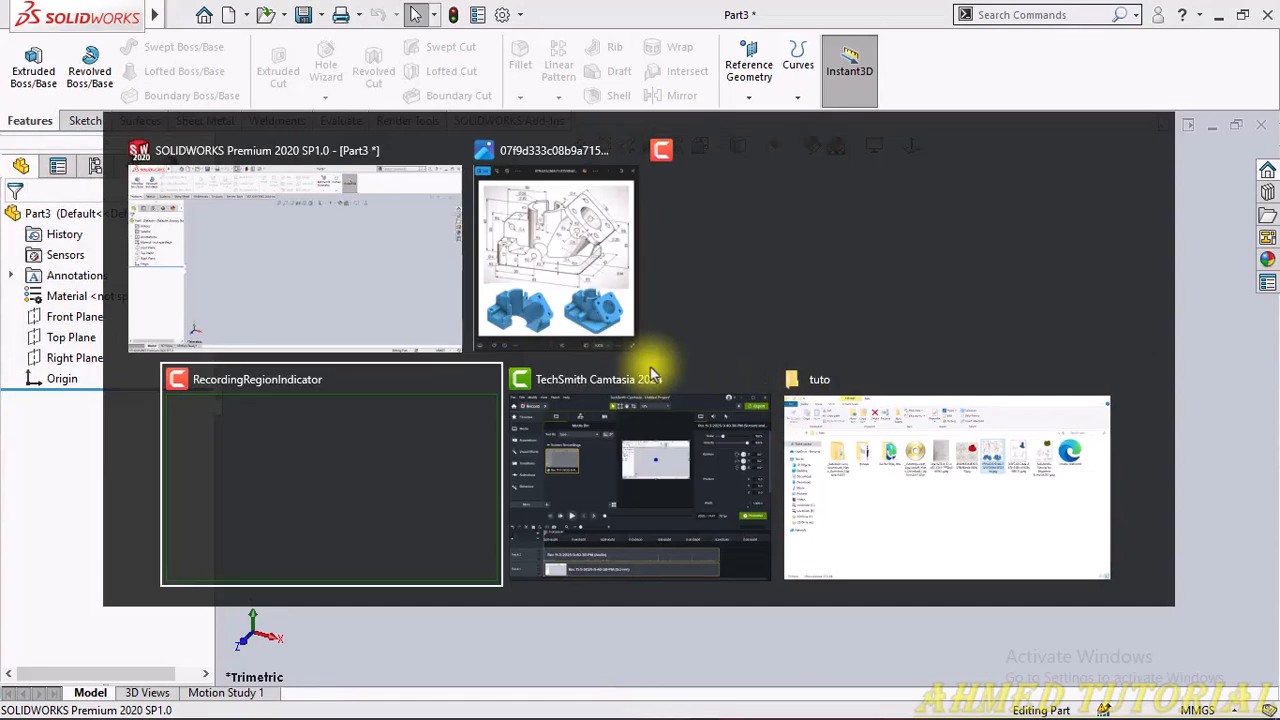
{"action": "key", "text": "alt+Tab"}
{"action": "key", "text": "alt+Tab"}
{"action": "key", "text": "alt+Tab"}
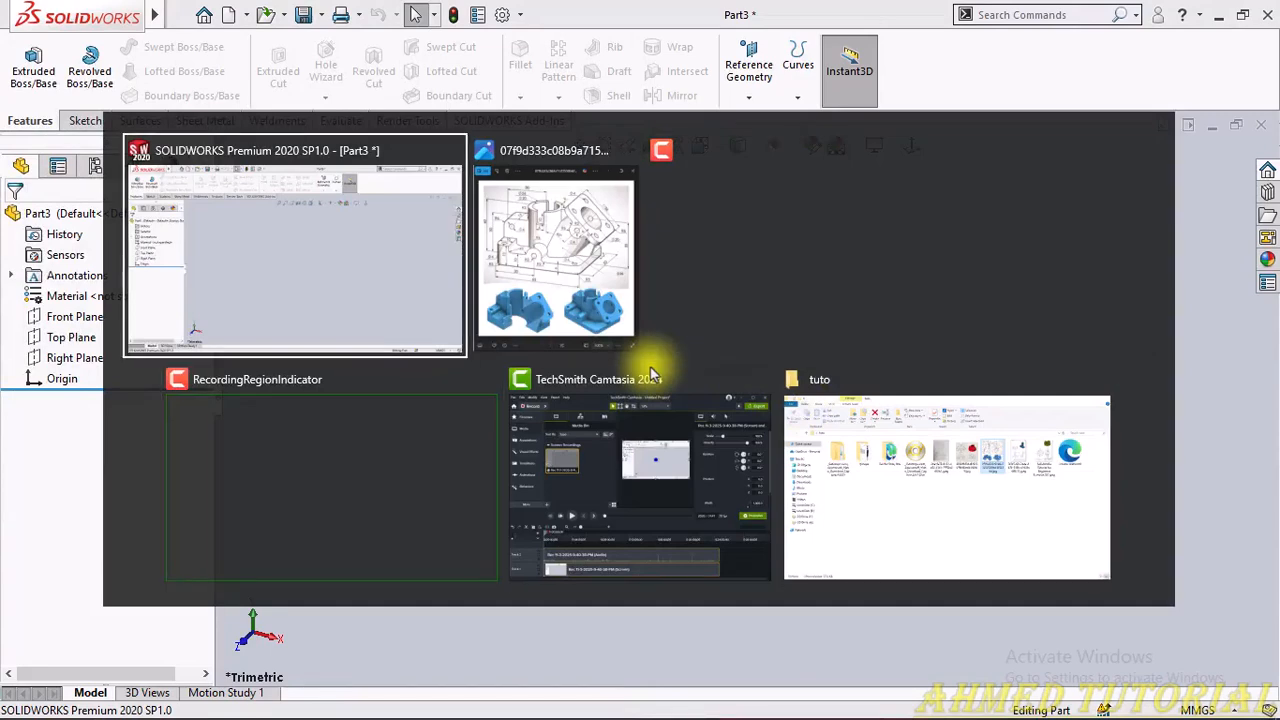
{"action": "key", "text": "alt+f"}
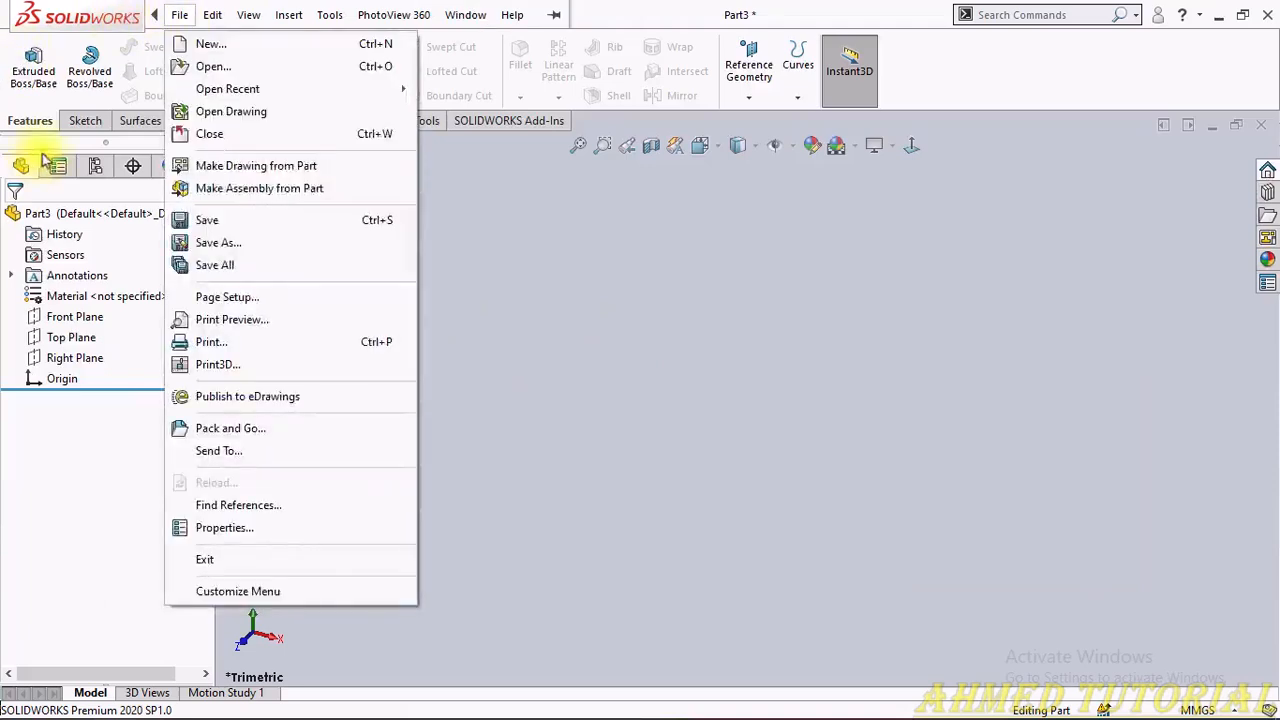
Step: Start a line sketch on the Front Plane and orient the view normal to it
{"action": "left_click", "coordinate": [80, 124]}
{"action": "left_click", "coordinate": [82, 120]}
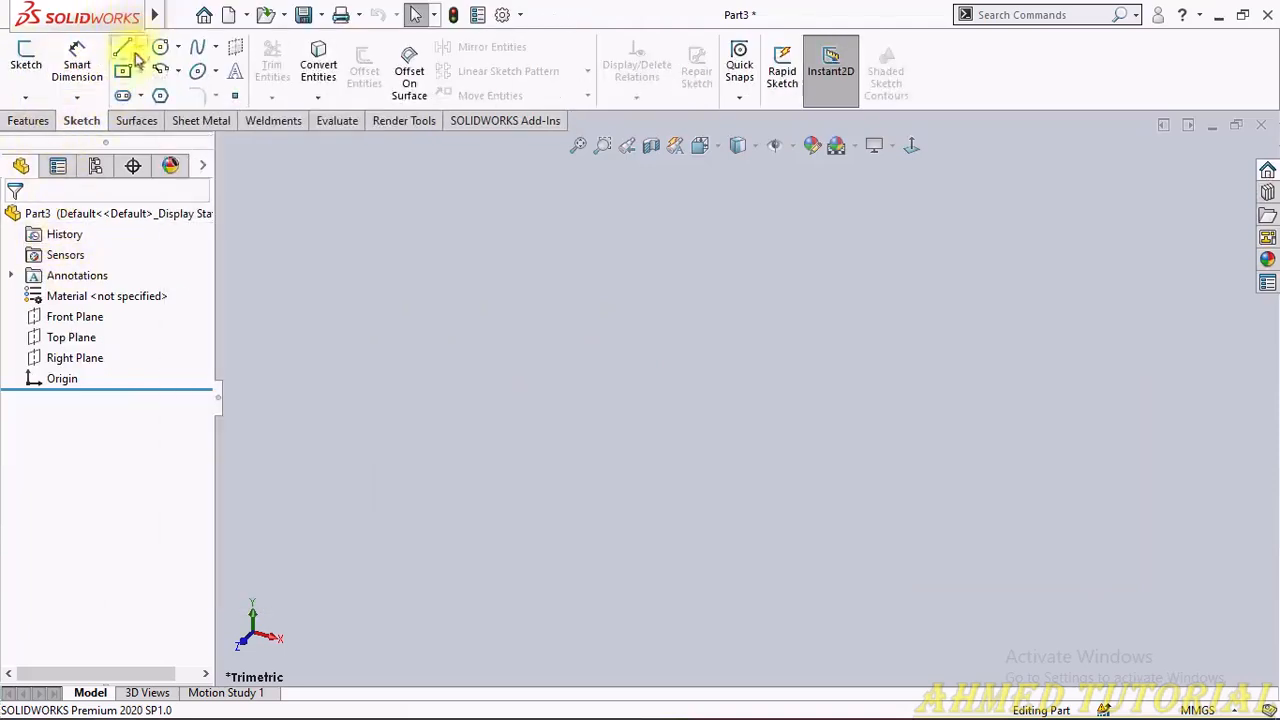
{"action": "left_click", "coordinate": [142, 47]}
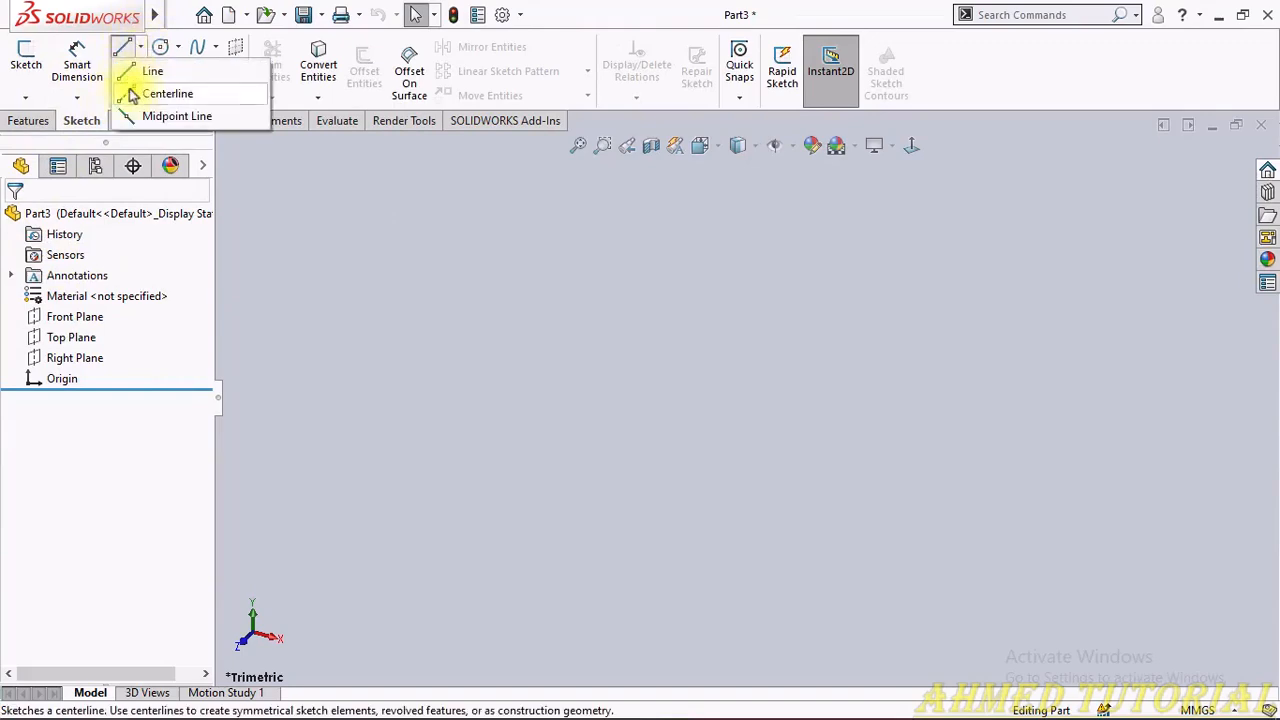
{"action": "left_click", "coordinate": [136, 92]}
{"action": "left_click", "coordinate": [141, 48]}
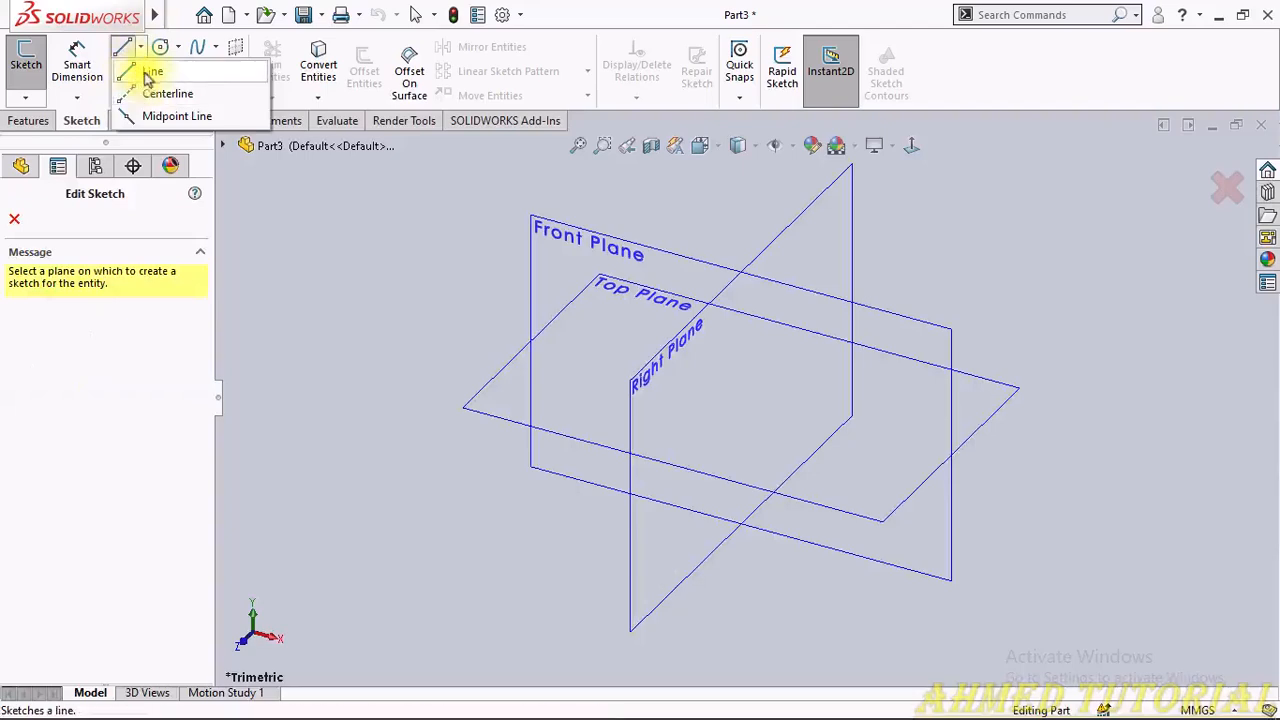
{"action": "left_click", "coordinate": [149, 72]}
{"action": "left_click", "coordinate": [636, 258]}
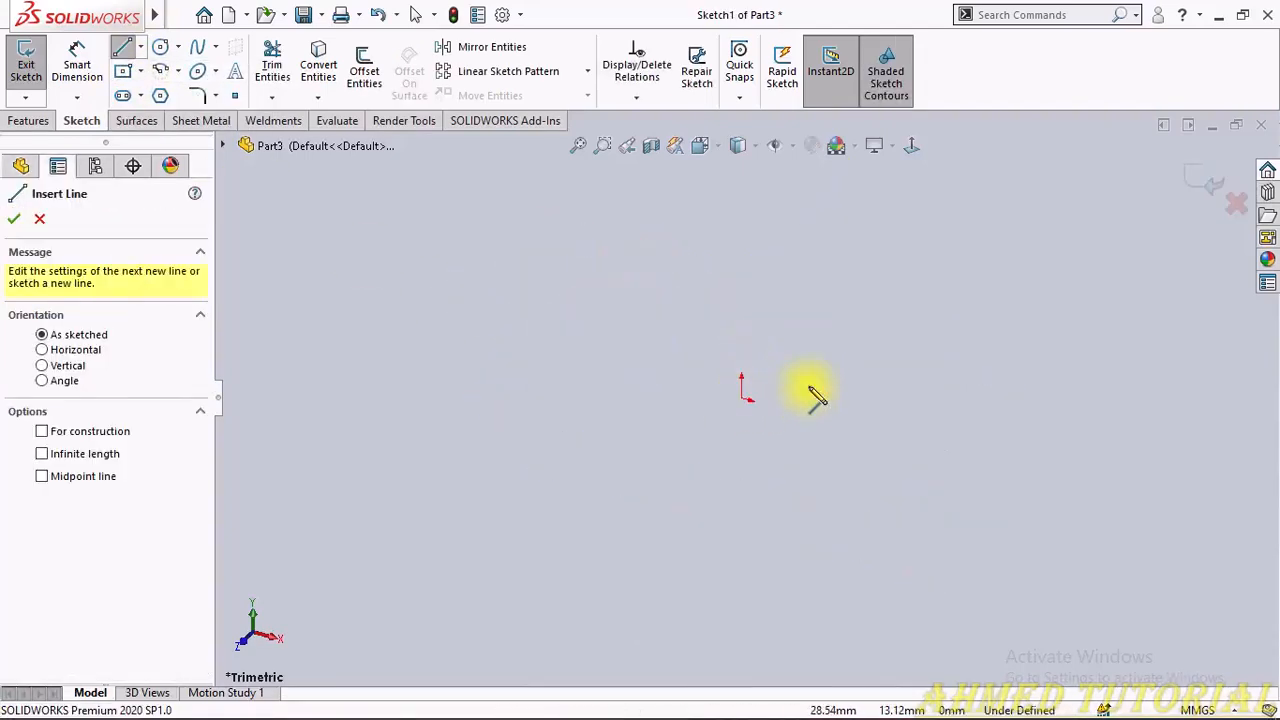
{"action": "left_click", "coordinate": [910, 146]}
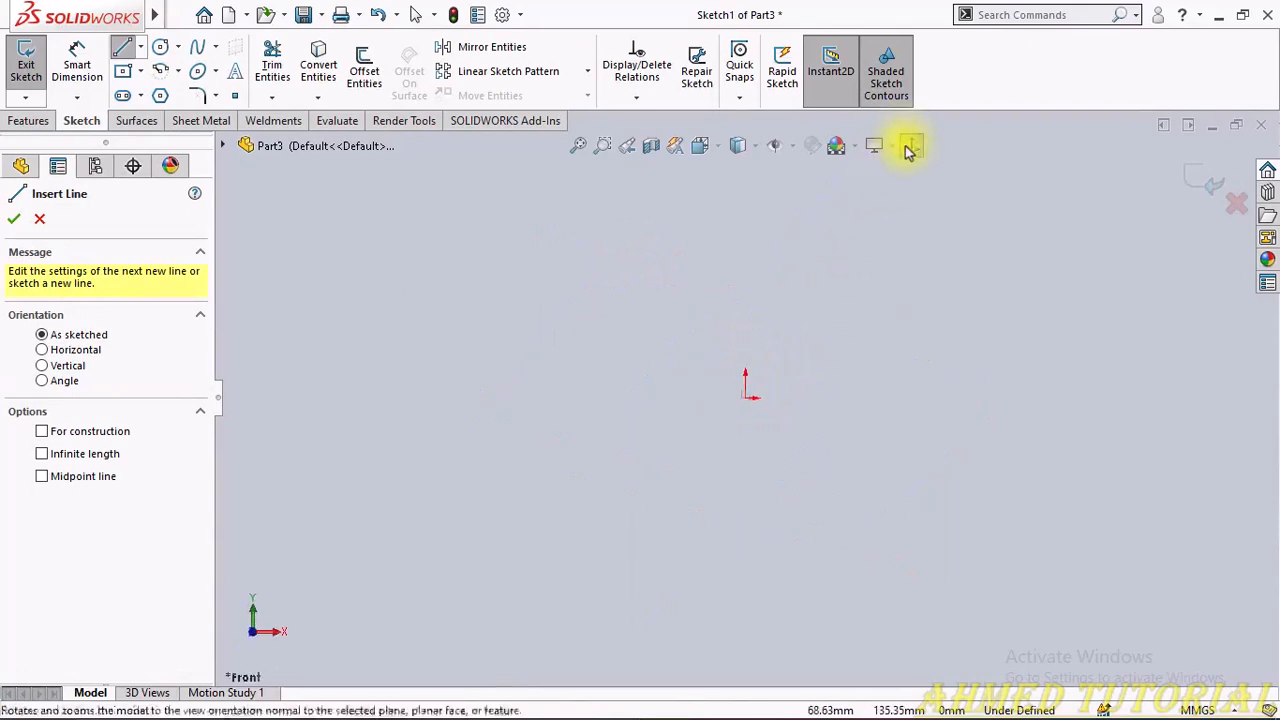
Step: Draw the profile's horizontal base, left edge, a top edge about 21 mm long and a vertical drop of about 31 mm
{"action": "left_click", "coordinate": [912, 464]}
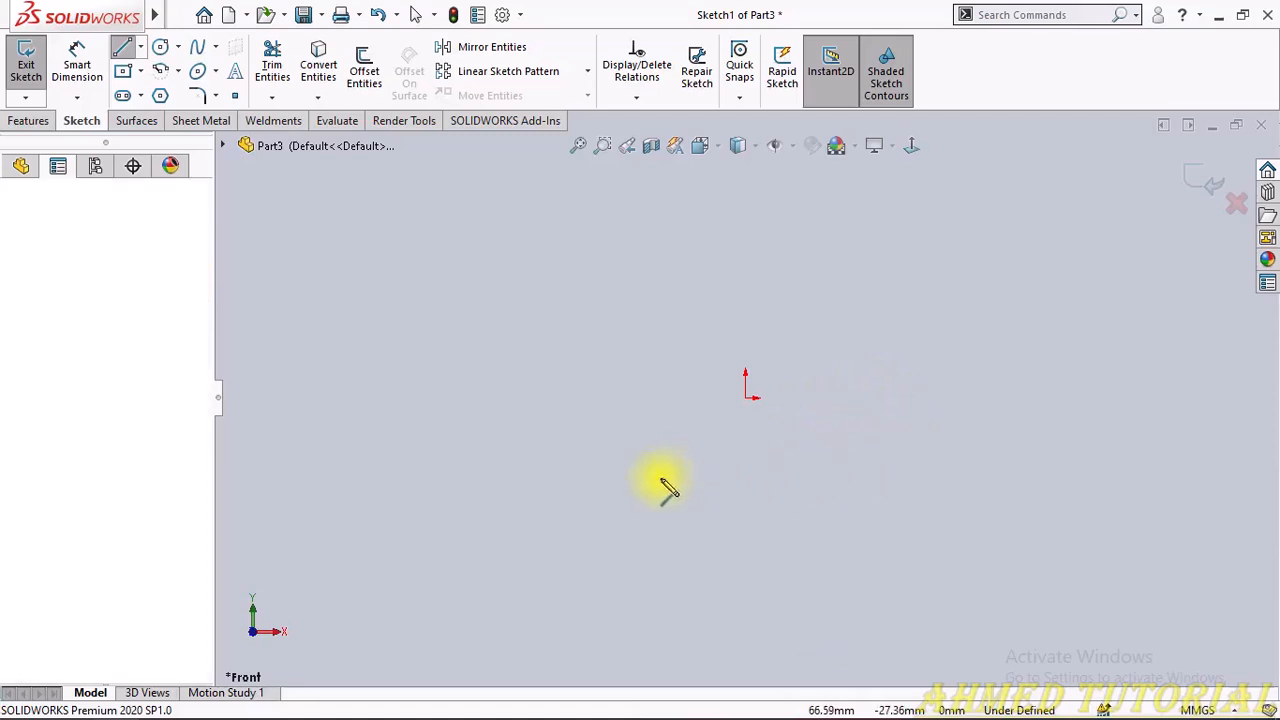
{"action": "left_click", "coordinate": [587, 464]}
{"action": "left_click", "coordinate": [587, 313]}
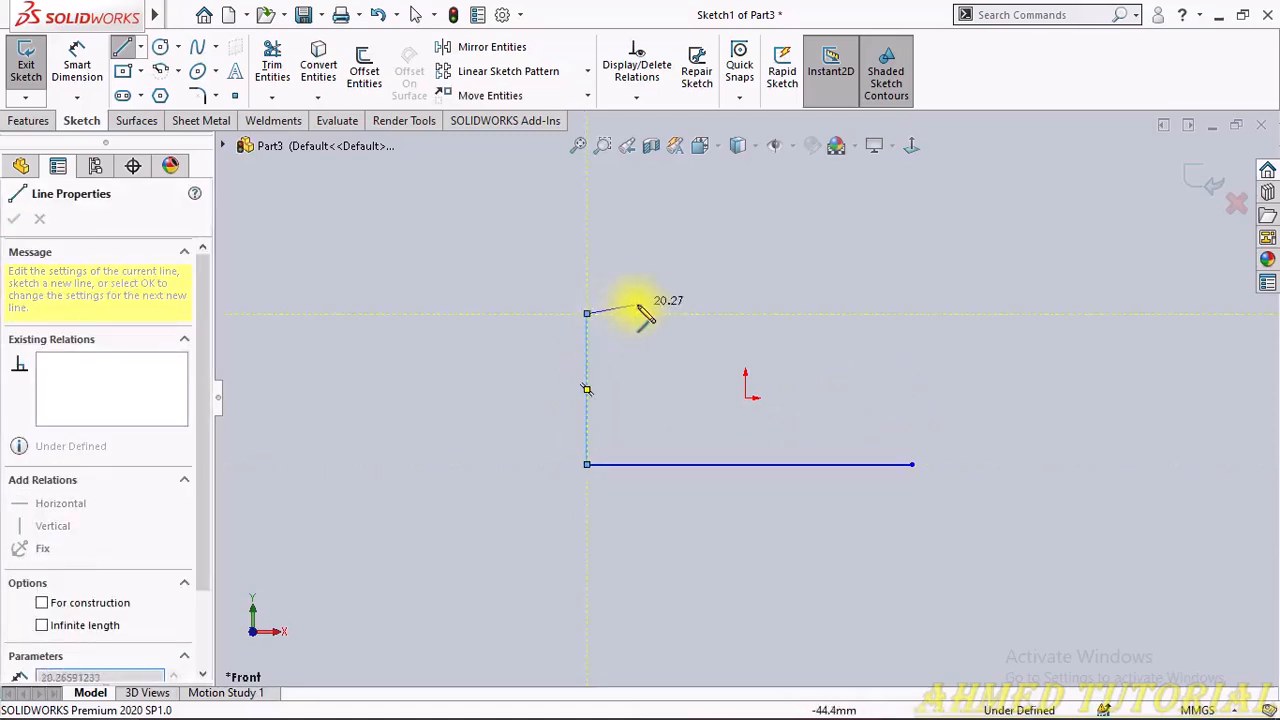
{"action": "left_click", "coordinate": [640, 313]}
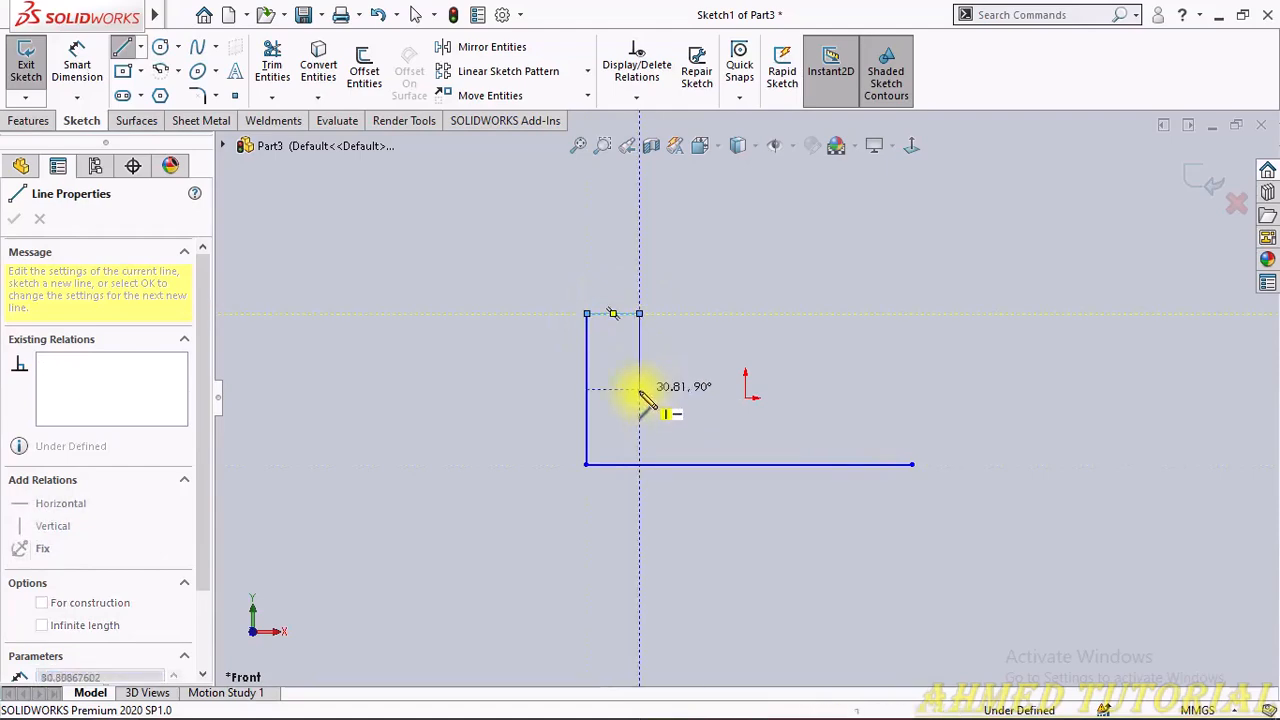
{"action": "left_click", "coordinate": [640, 389]}
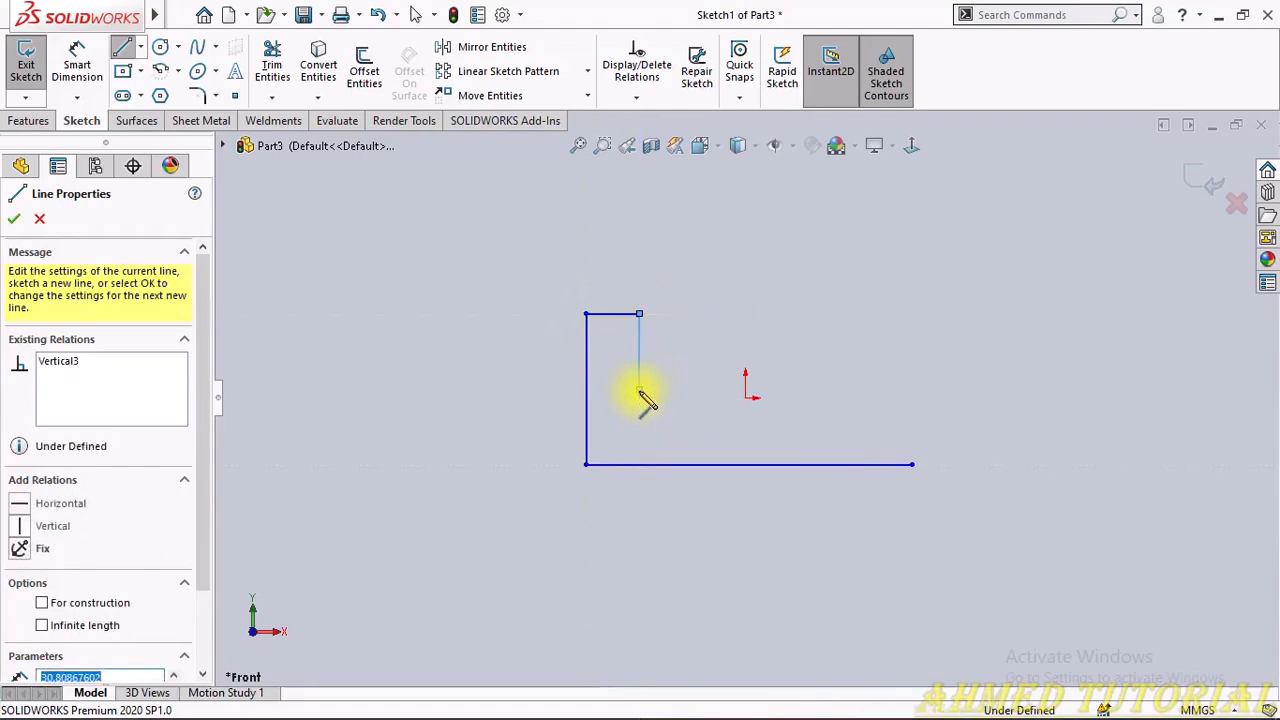
Step: Close the profile with a horizontal step line, a rounded arc bump, a lower right ledge and a right edge about 19 mm high
{"action": "left_click", "coordinate": [733, 389]}
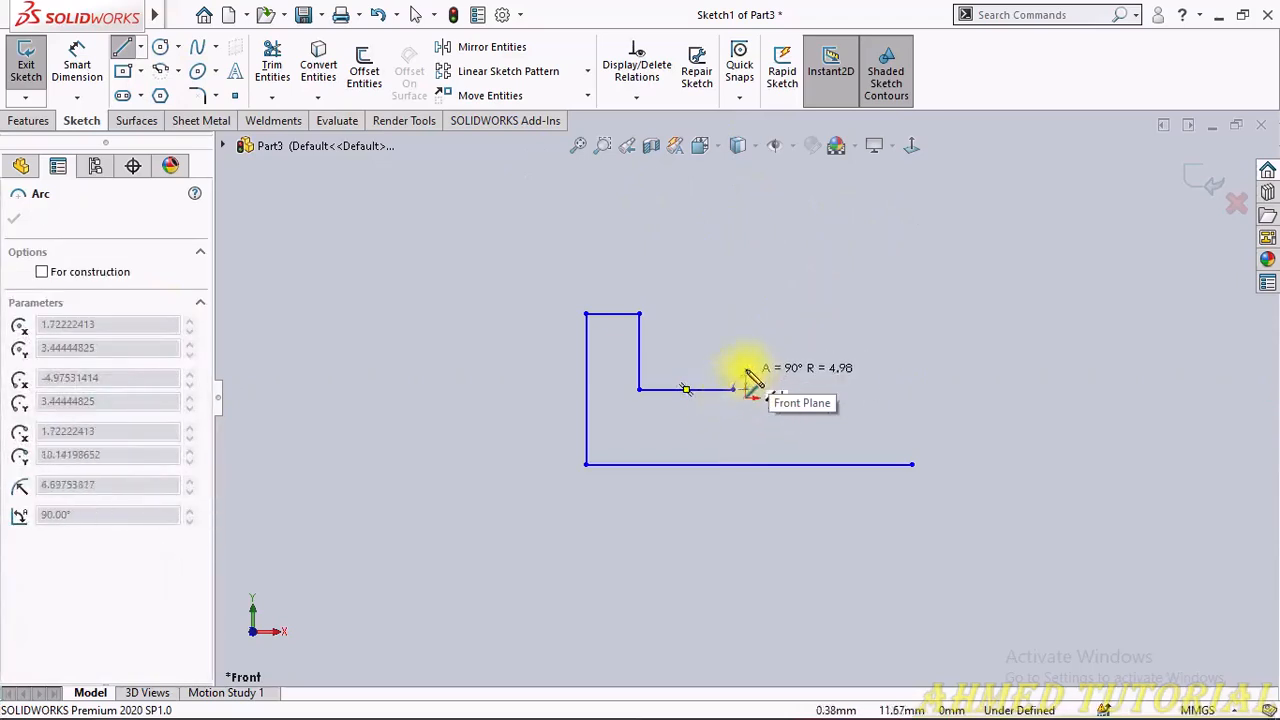
{"action": "left_click", "coordinate": [806, 419]}
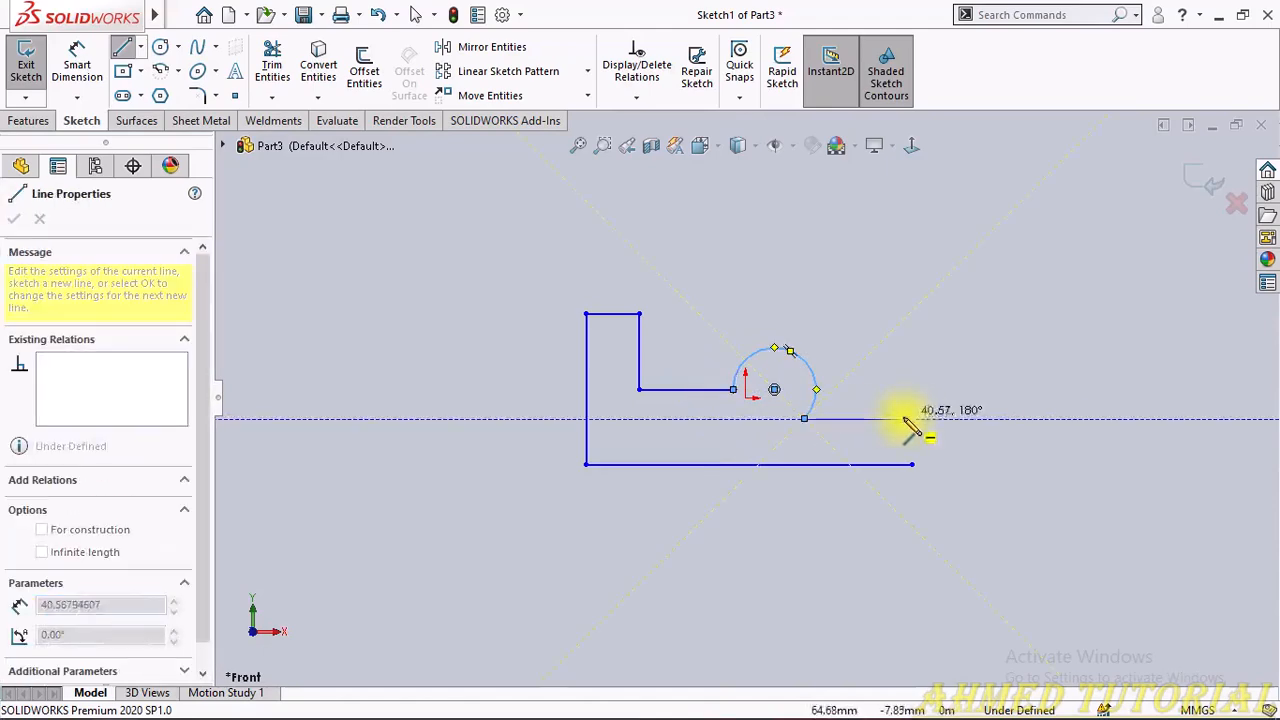
{"action": "left_click", "coordinate": [912, 418]}
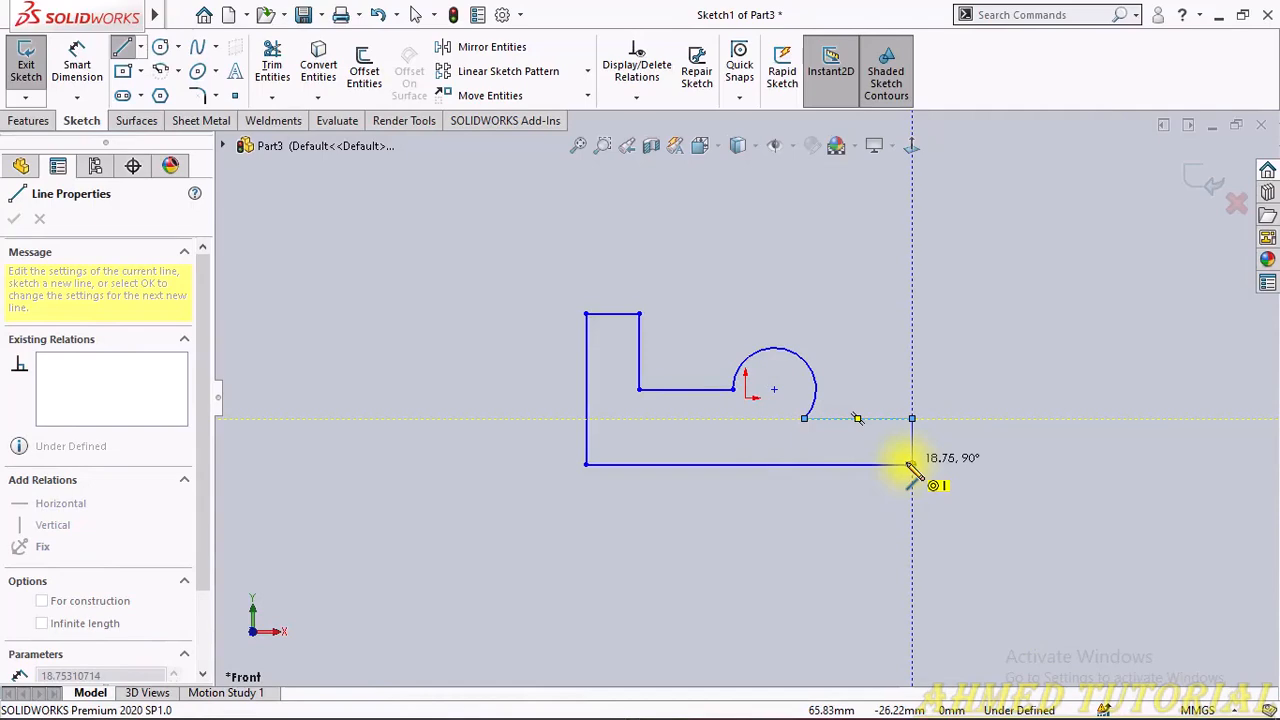
{"action": "left_click", "coordinate": [912, 464]}
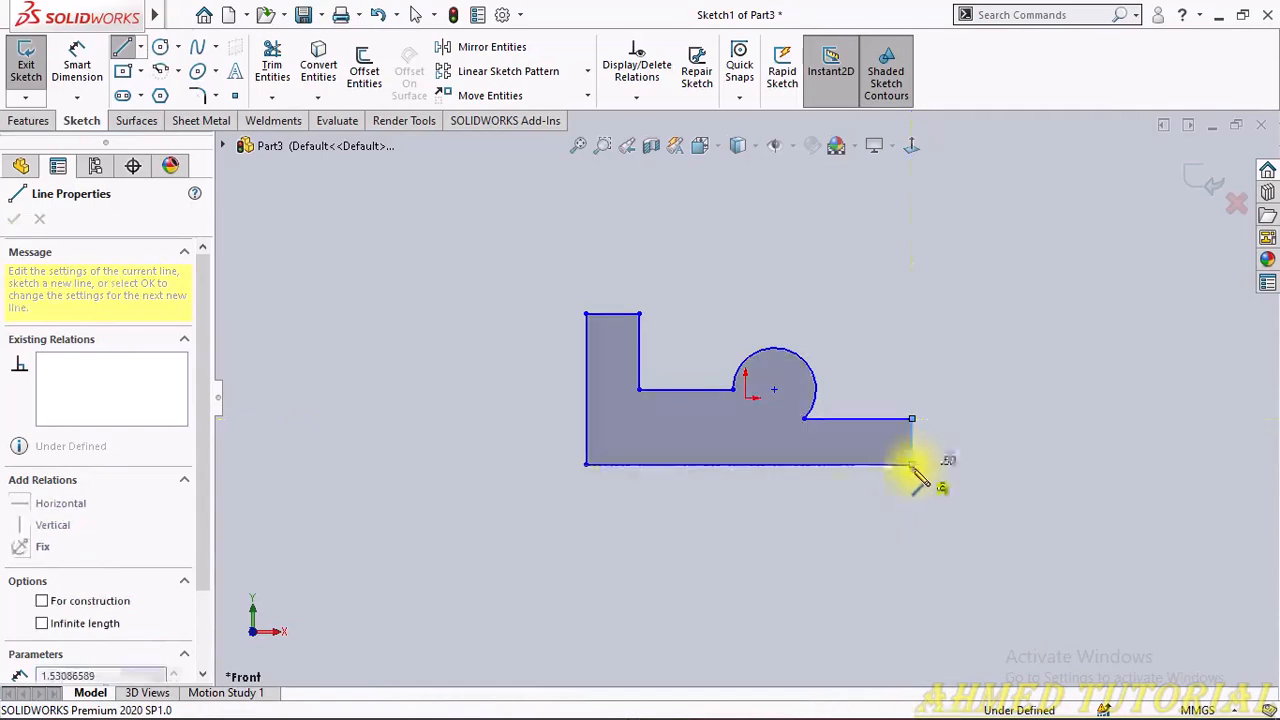
Step: Dimension the top edge of the left block to 10 mm, consulting the reference drawing
{"action": "right_click_drag", "start_coordinate": [750, 530], "coordinate": [752, 172]}
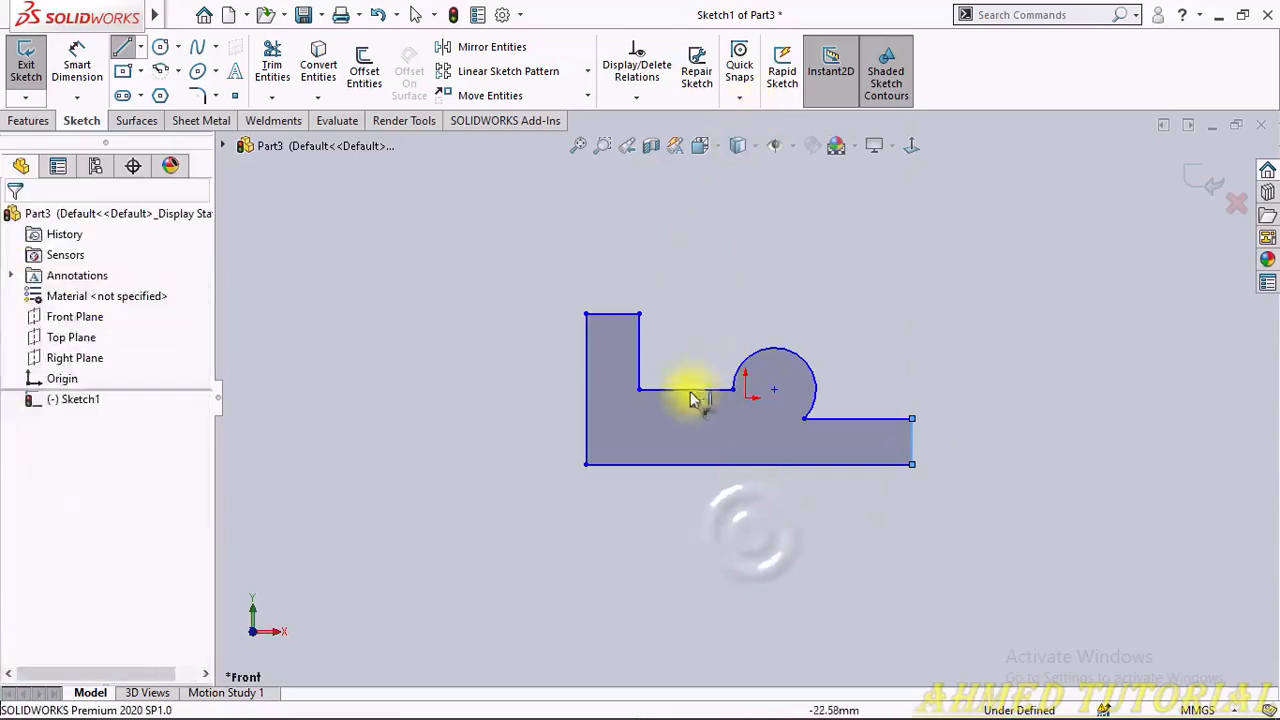
{"action": "left_click", "coordinate": [628, 316]}
{"action": "key", "text": "alt+Tab"}
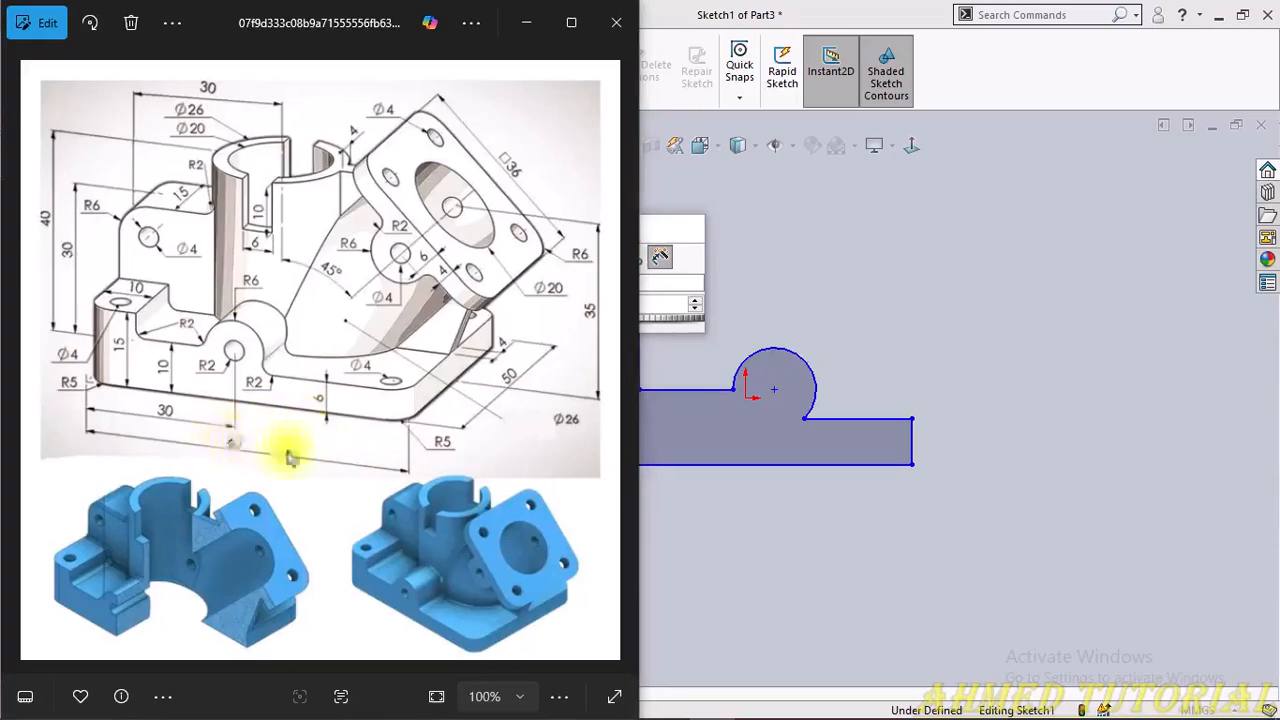
{"action": "key", "text": "alt+Tab"}
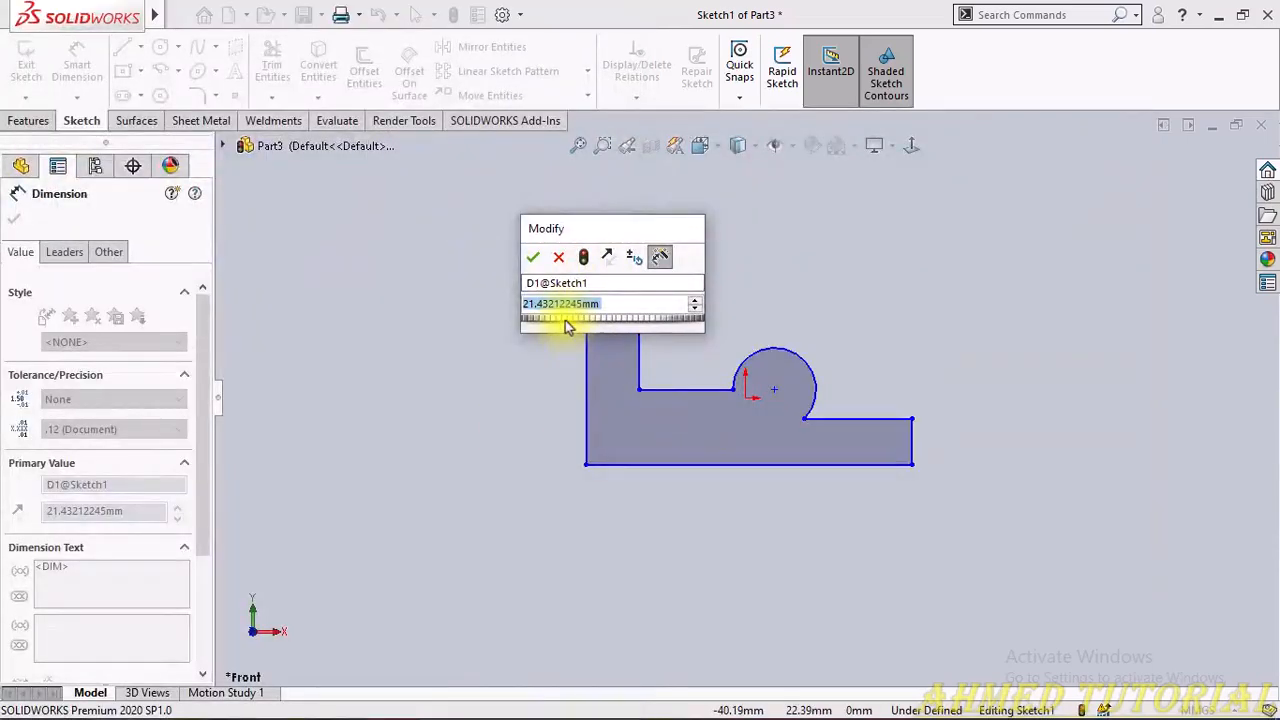
{"action": "type", "text": "10"}
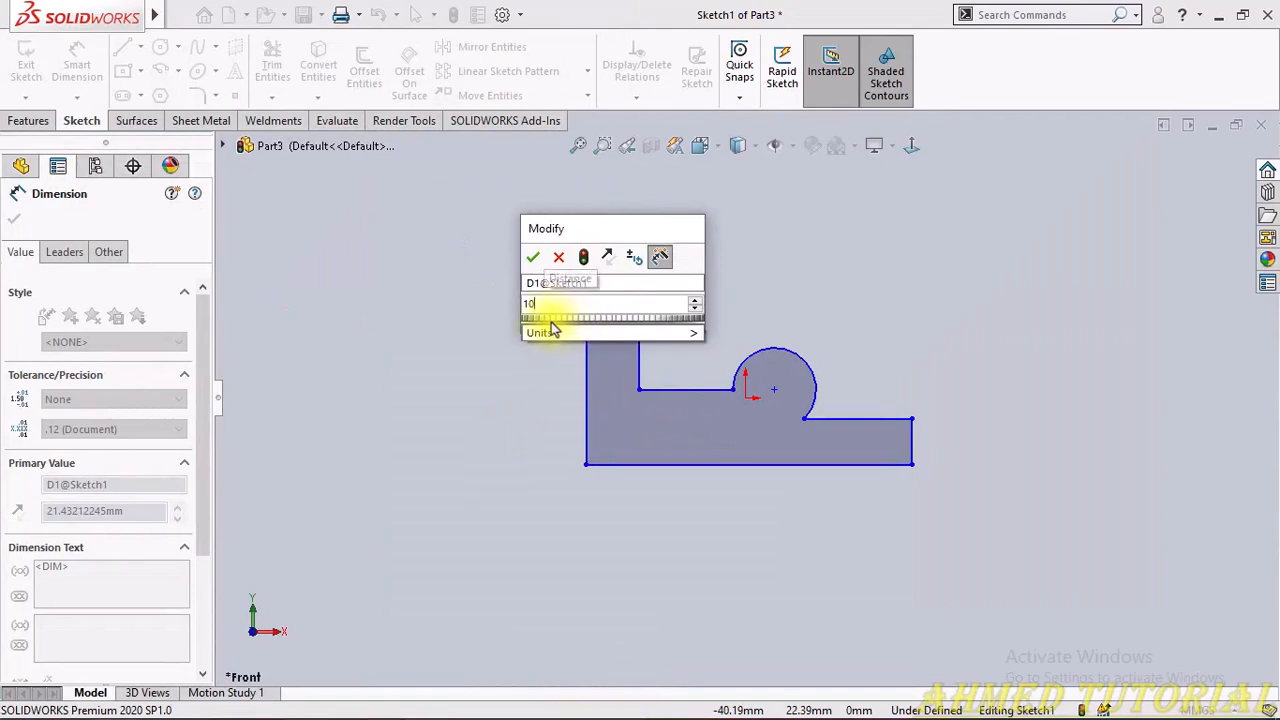
{"action": "key", "text": "Return"}
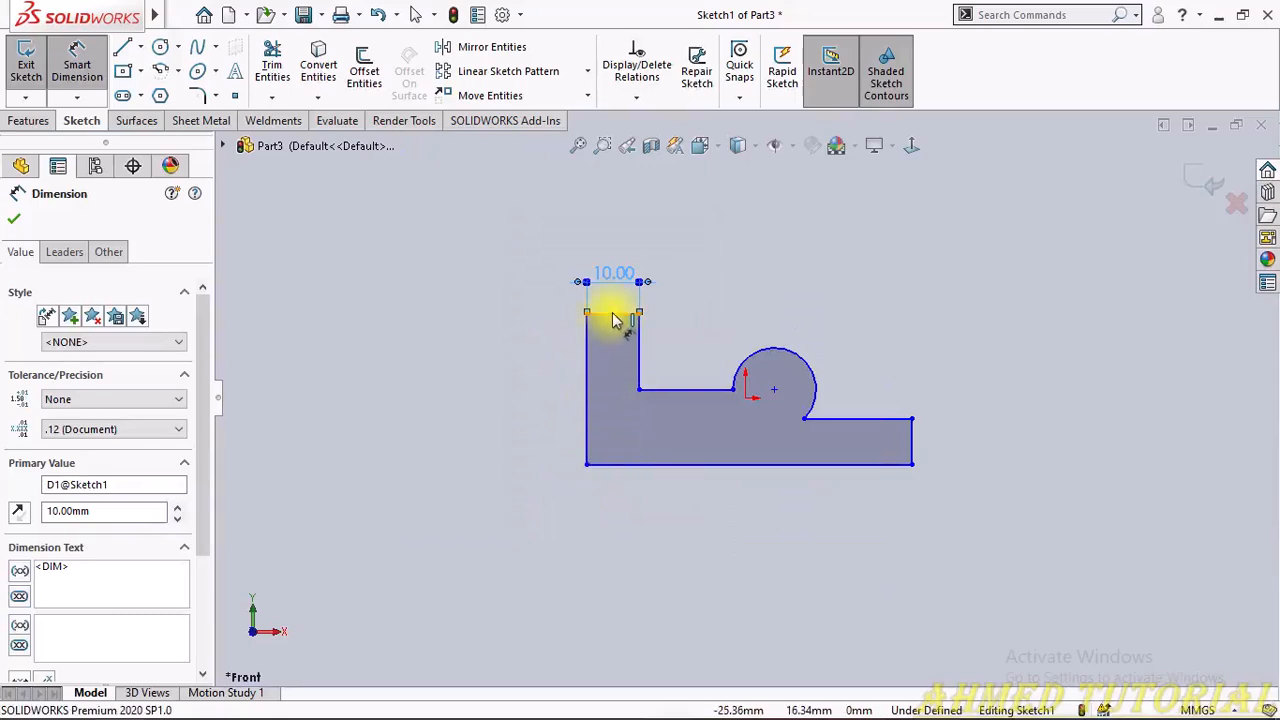
Step: Dimension the height from the base line to the left block's top edge as 15 mm
{"action": "left_click", "coordinate": [610, 463]}
{"action": "left_click", "coordinate": [621, 466]}
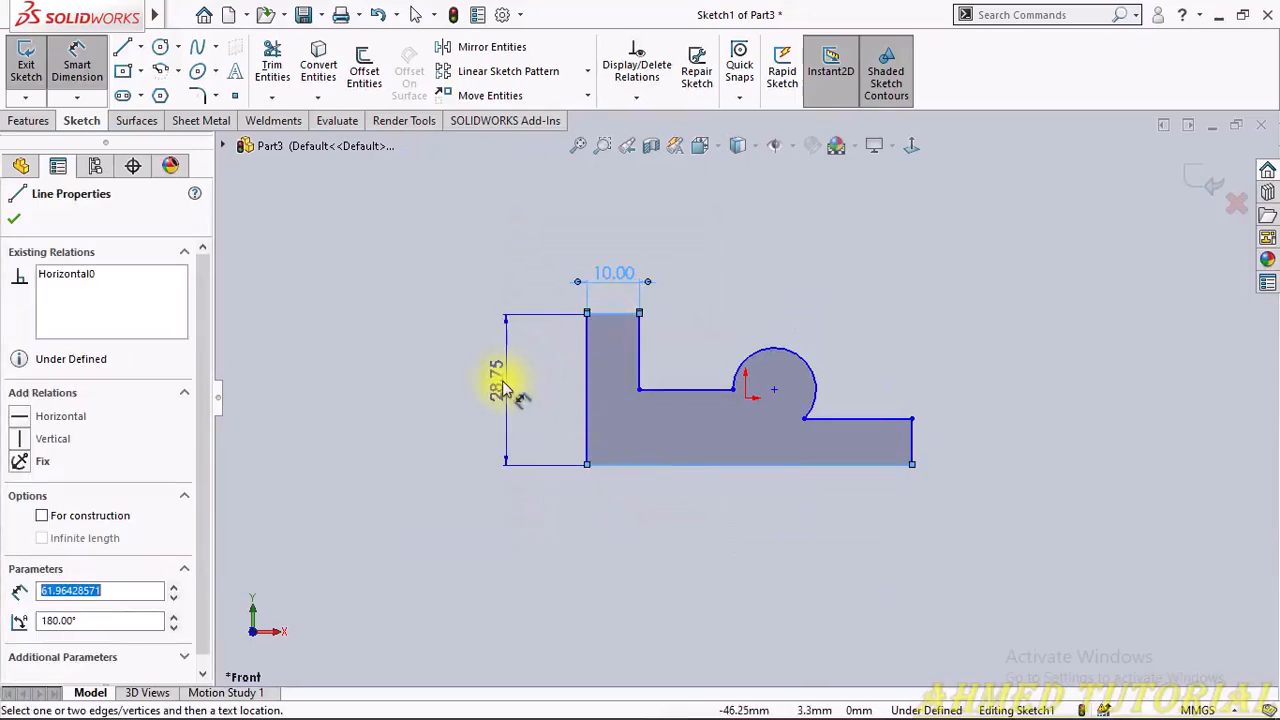
{"action": "left_click", "coordinate": [490, 390]}
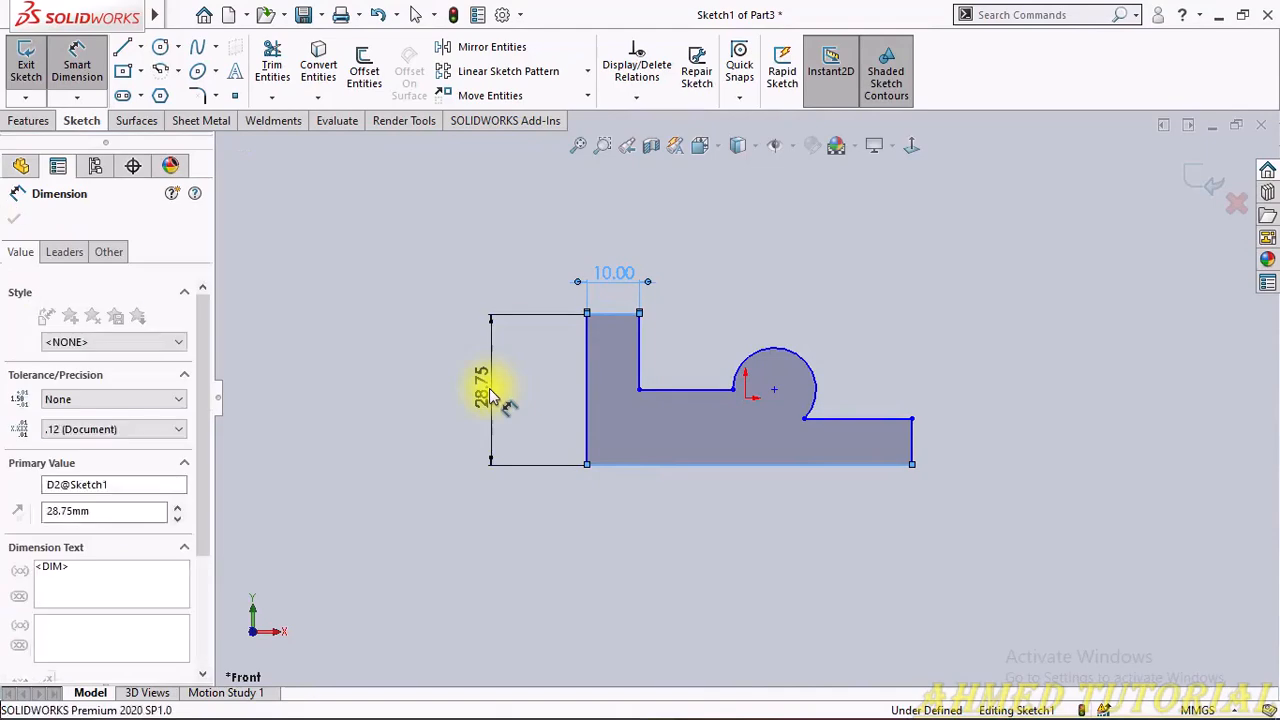
{"action": "type", "text": "15"}
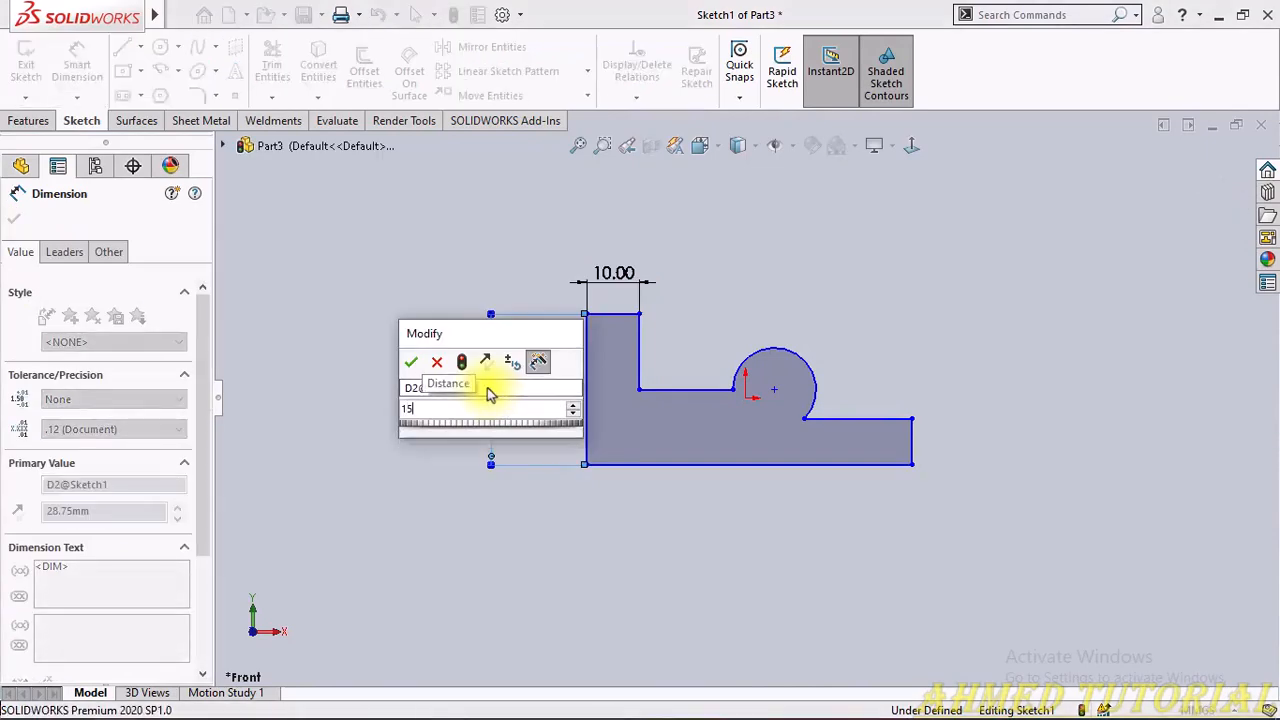
{"action": "key", "text": "Return"}
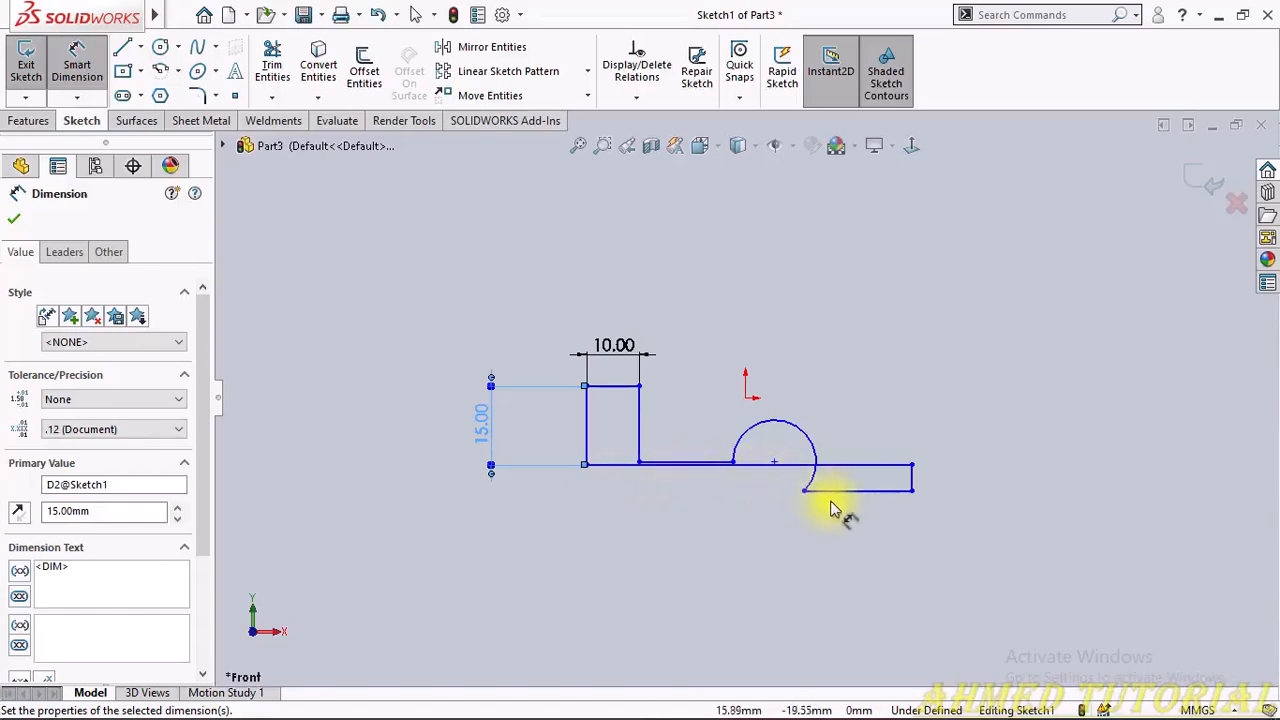
{"action": "key", "text": "Escape"}
{"action": "key", "text": "Escape"}
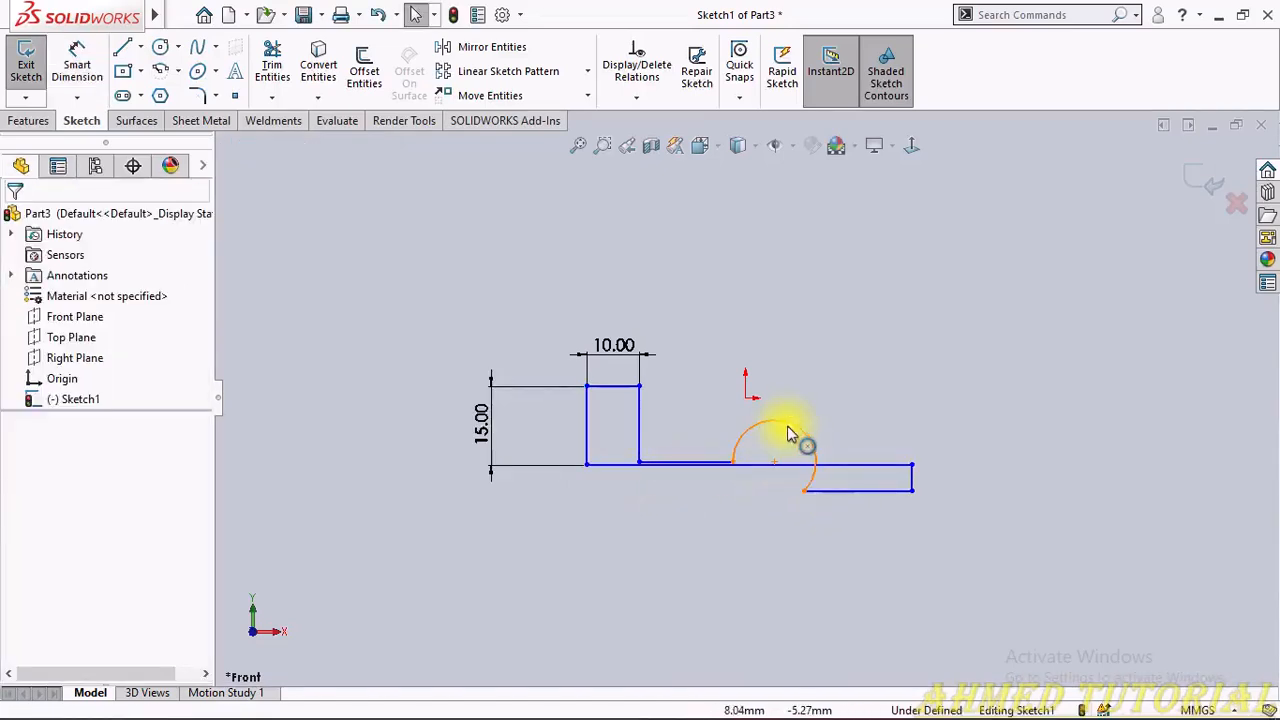
Step: Reshape the distorted profile by raising the step line and right ledge above the base and resizing the arc to a radius of about 7.7 mm
{"action": "left_click_drag", "start_coordinate": [800, 434], "coordinate": [785, 379]}
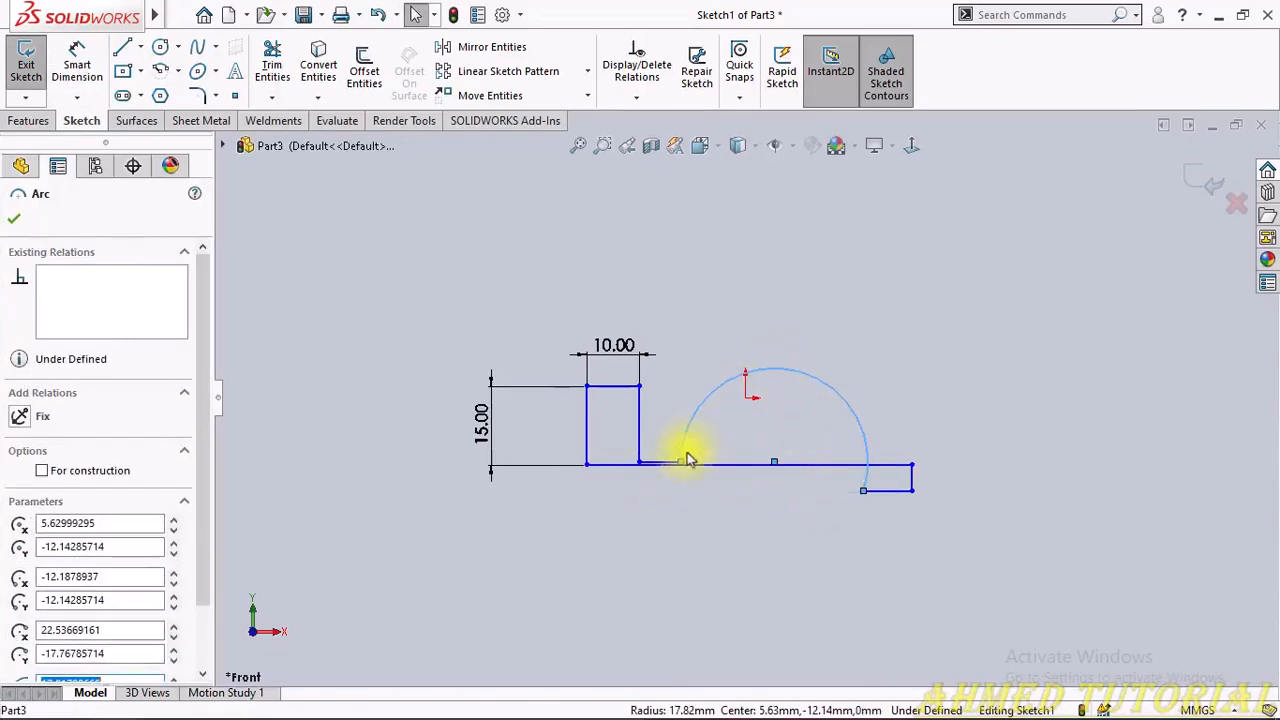
{"action": "mouse_move", "coordinate": [662, 466]}
{"action": "left_mouse_down"}
{"action": "mouse_move", "coordinate": [671, 409]}
{"action": "mouse_move", "coordinate": [686, 418]}
{"action": "left_mouse_up"}
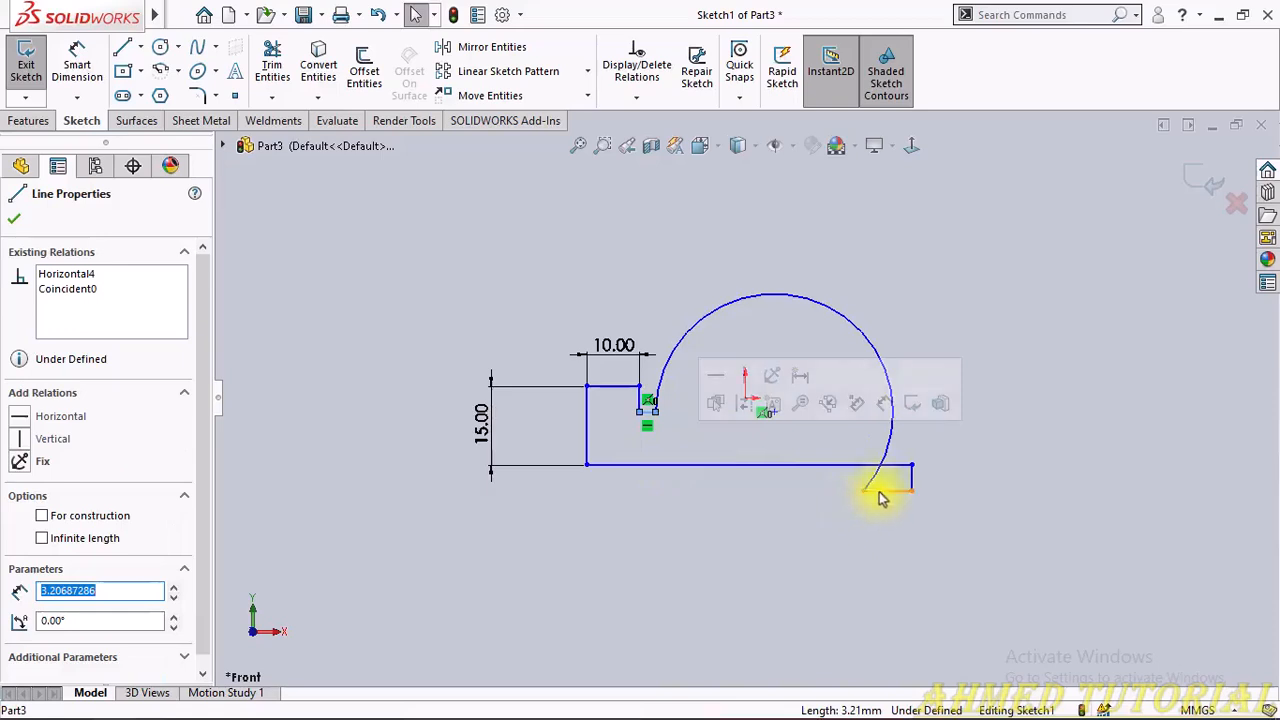
{"action": "left_click_drag", "start_coordinate": [882, 492], "coordinate": [898, 428]}
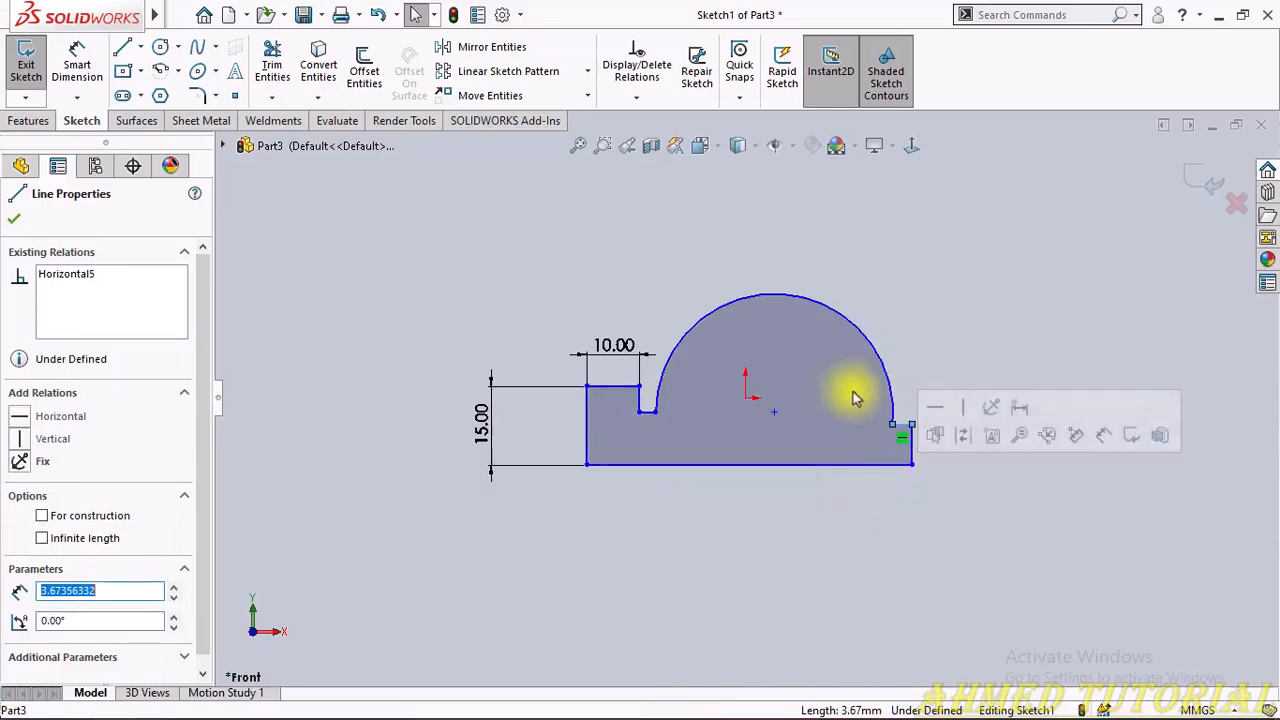
{"action": "left_click_drag", "start_coordinate": [878, 368], "coordinate": [778, 372]}
Step: Dimension the profile's base line to 65 mm
{"action": "right_click_drag", "start_coordinate": [877, 531], "coordinate": [871, 437]}
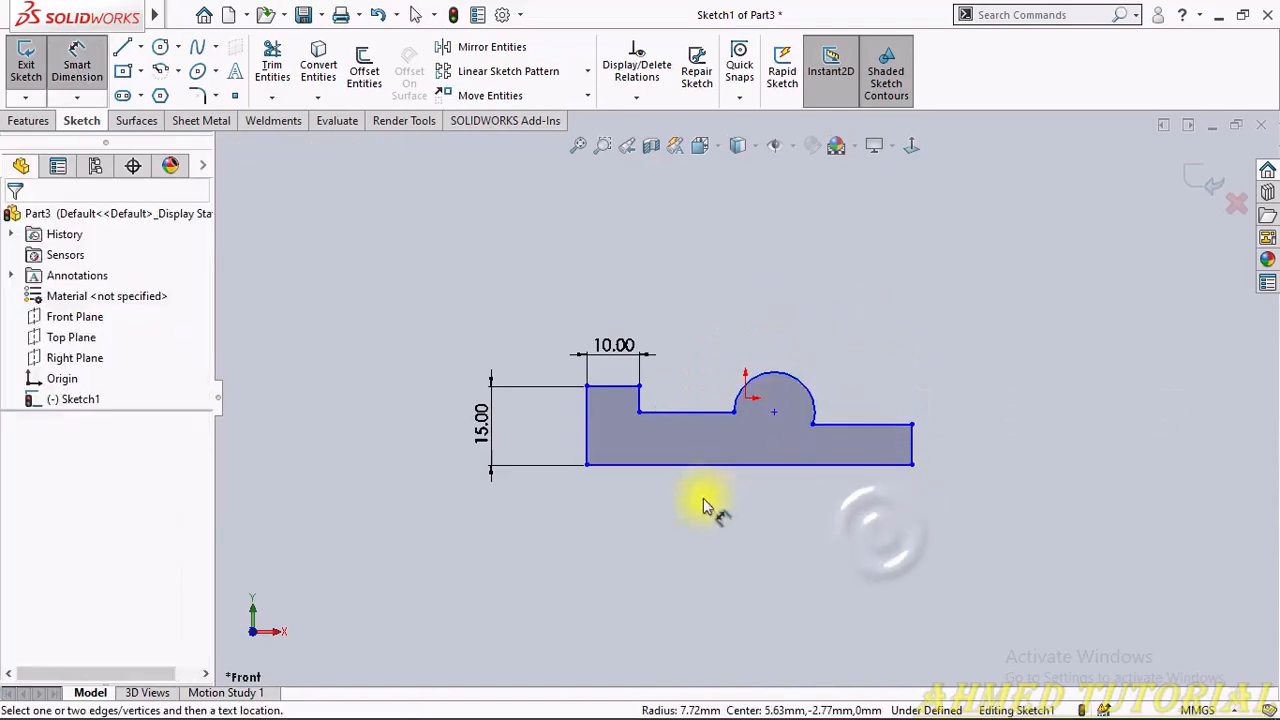
{"action": "left_click", "coordinate": [729, 465]}
{"action": "left_click", "coordinate": [734, 527]}
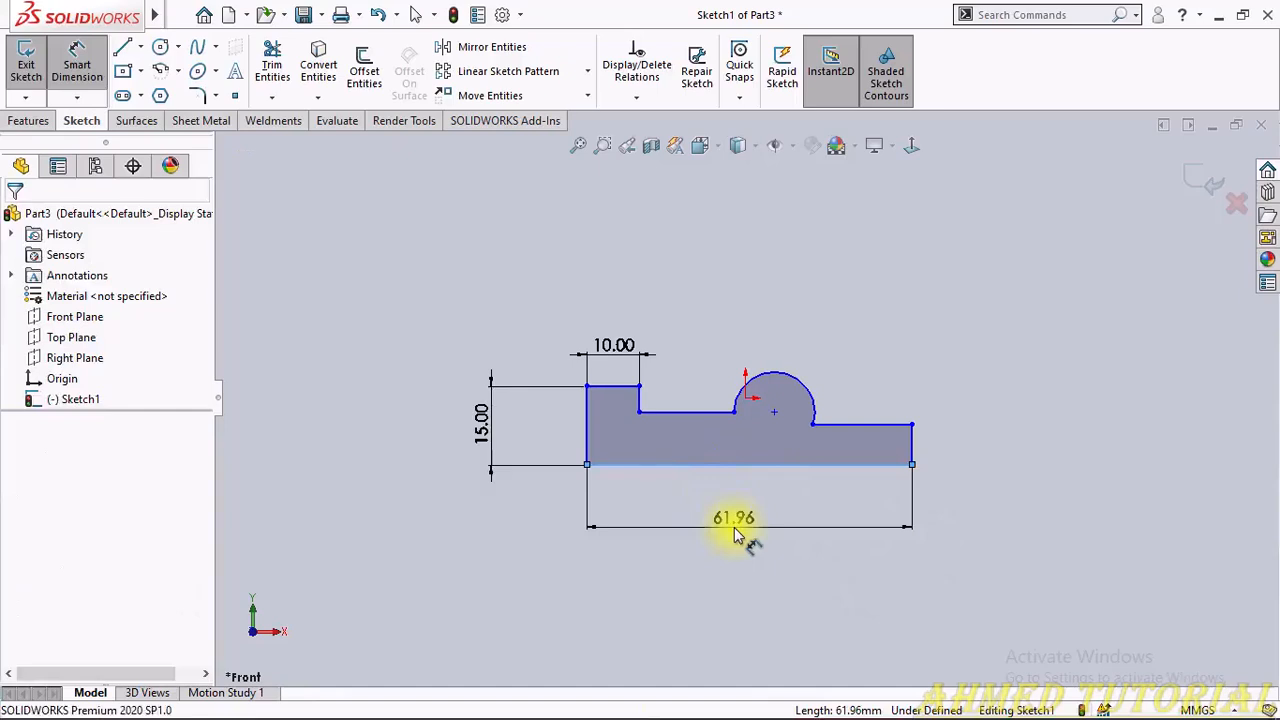
{"action": "type", "text": "60"}
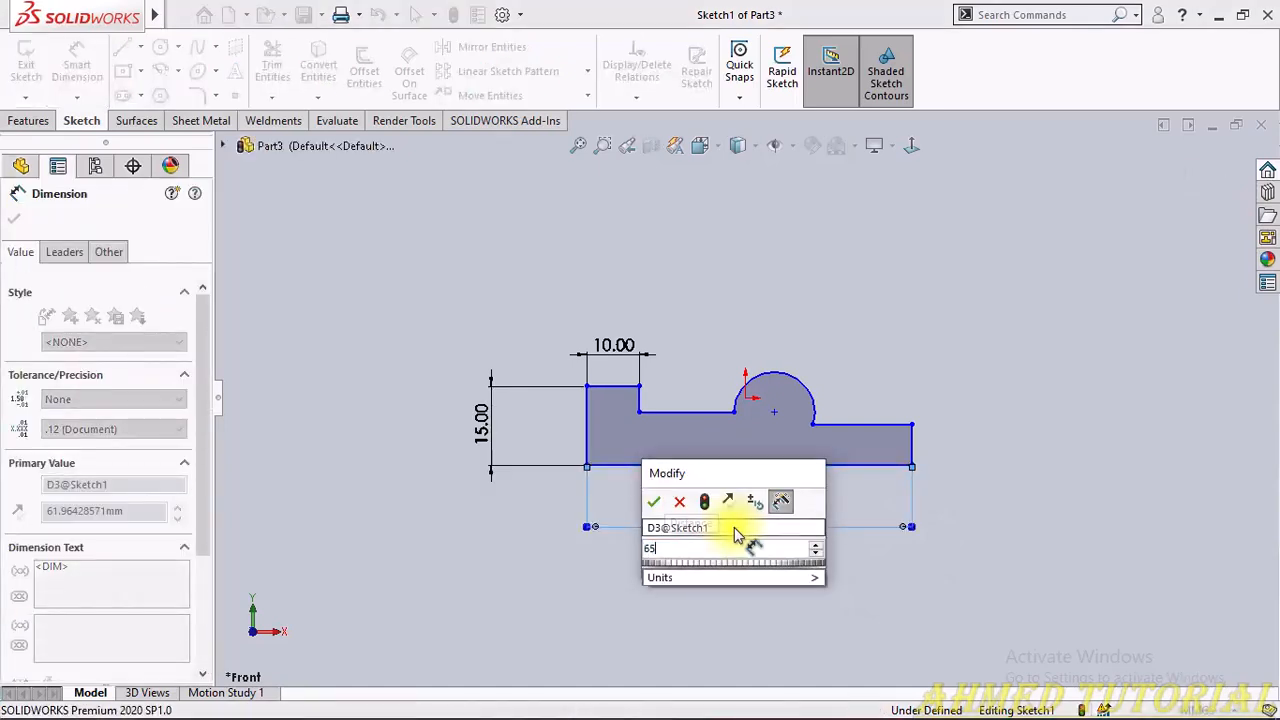
{"action": "key", "text": "Escape"}
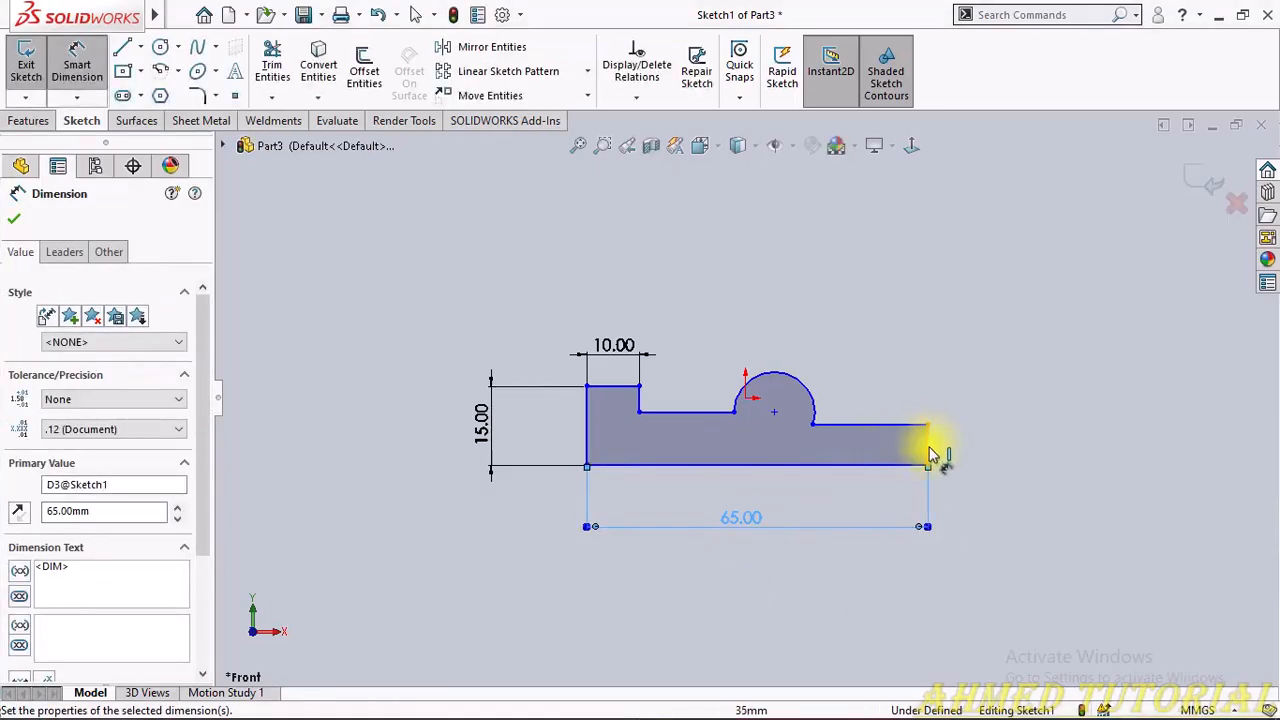
Step: Dimension the height of the profile's right end edge to 6 mm
{"action": "left_click", "coordinate": [929, 445]}
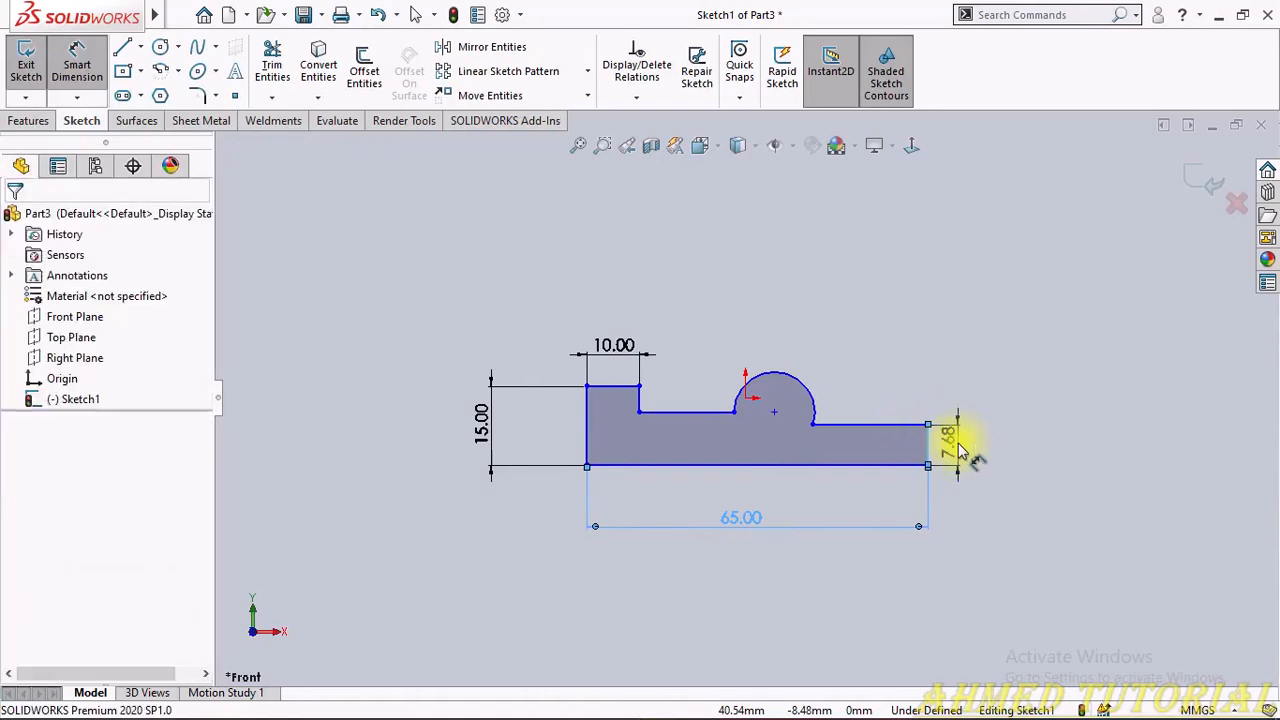
{"action": "left_click", "coordinate": [958, 450]}
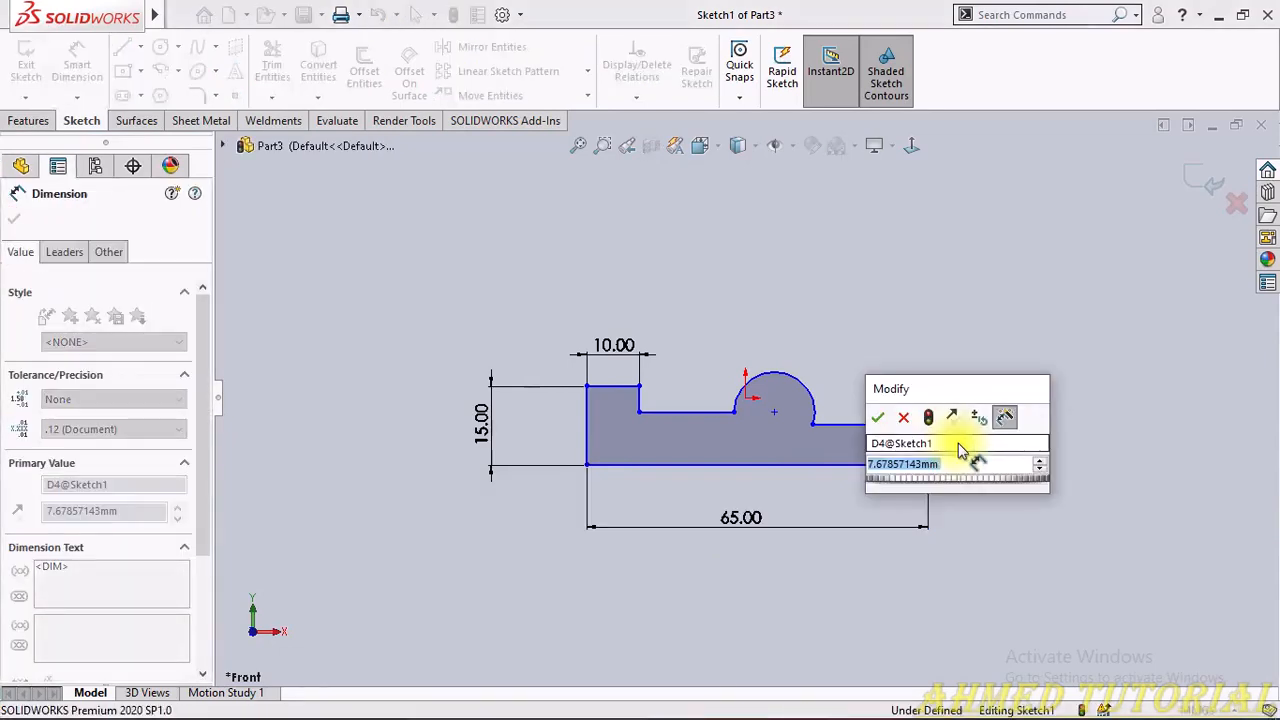
{"action": "type", "text": "6"}
{"action": "key", "text": "Return"}
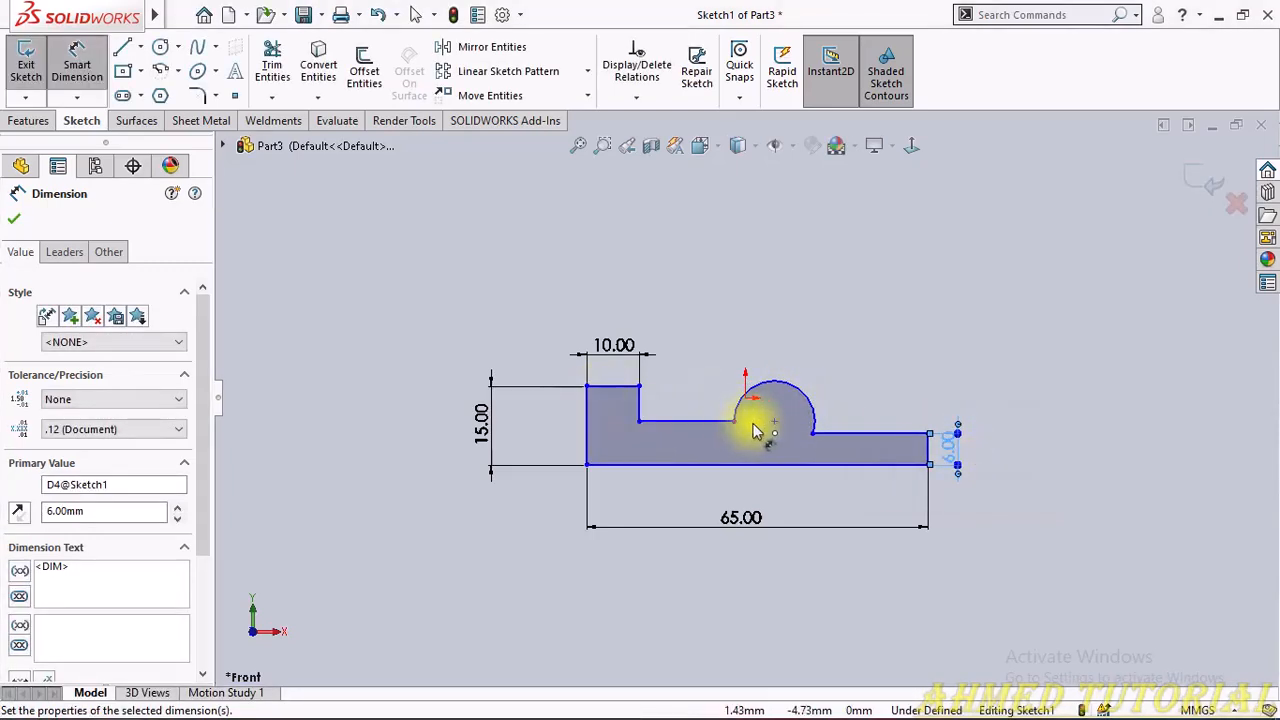
Step: Dimension the arc's radius to 6 mm, consulting the reference drawing
{"action": "left_click", "coordinate": [810, 393]}
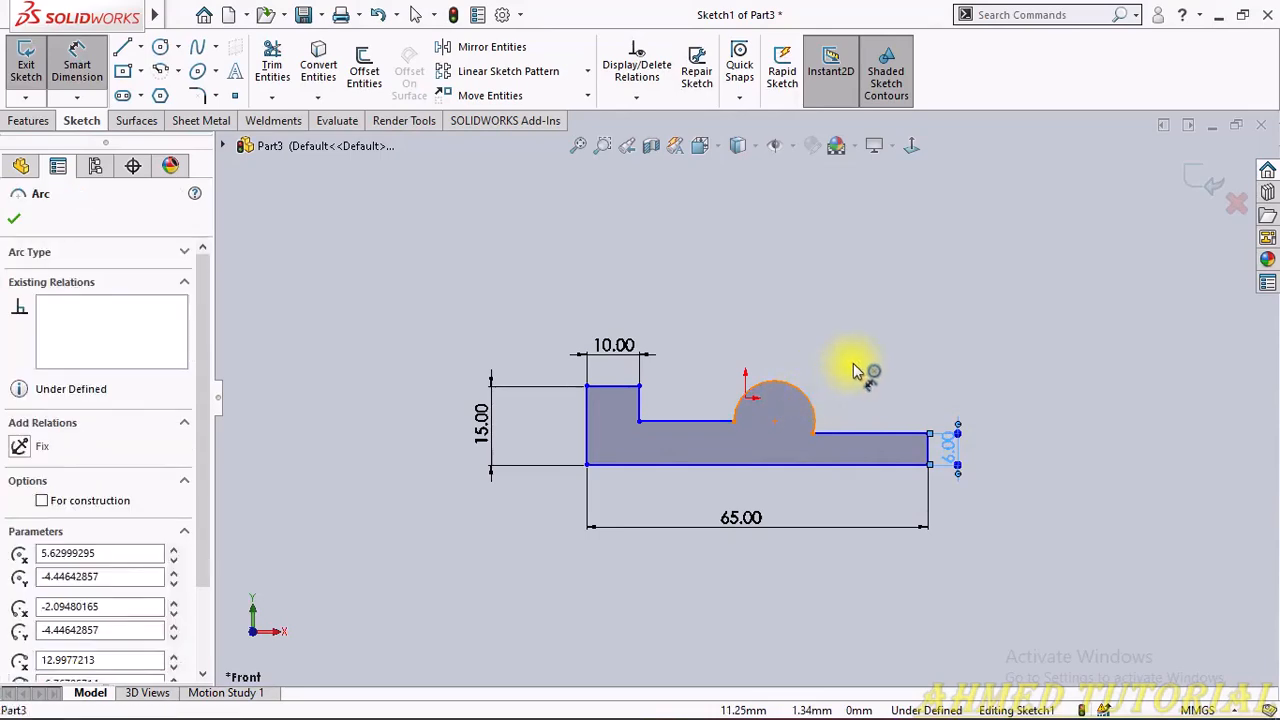
{"action": "key", "text": "d"}
{"action": "left_click", "coordinate": [853, 373]}
{"action": "key", "text": "alt+Tab"}
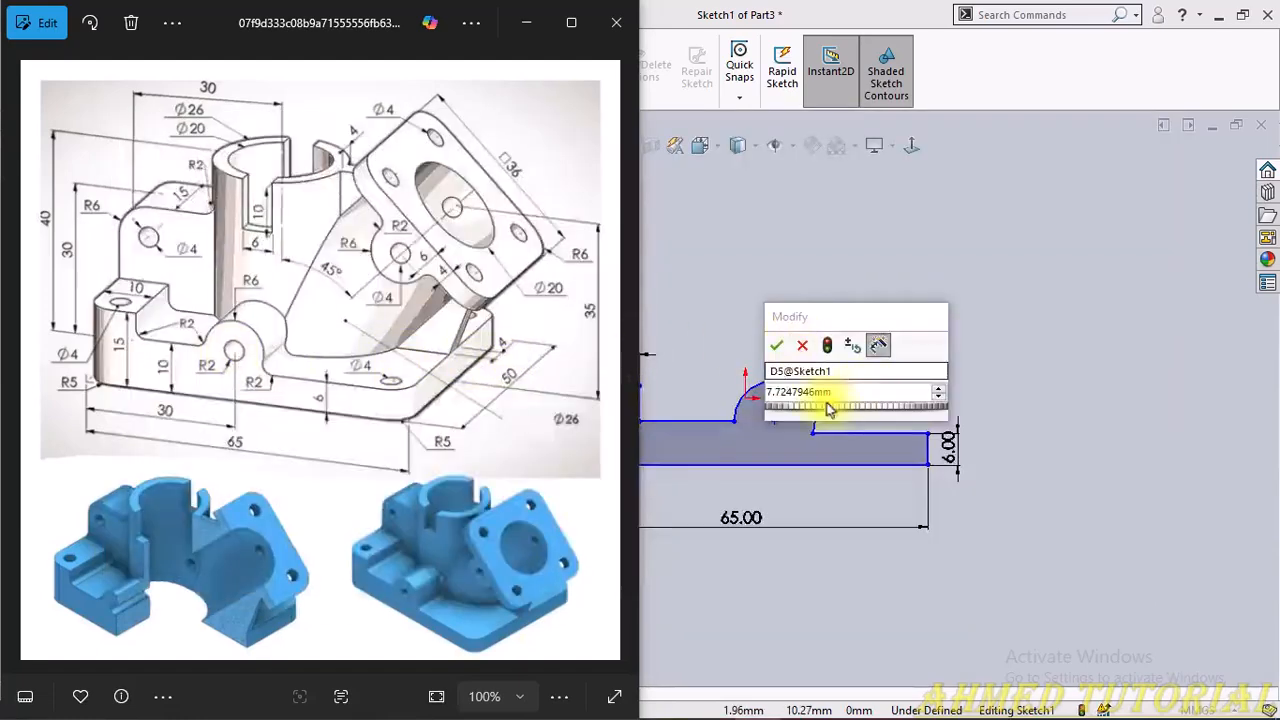
{"action": "left_click", "coordinate": [830, 398]}
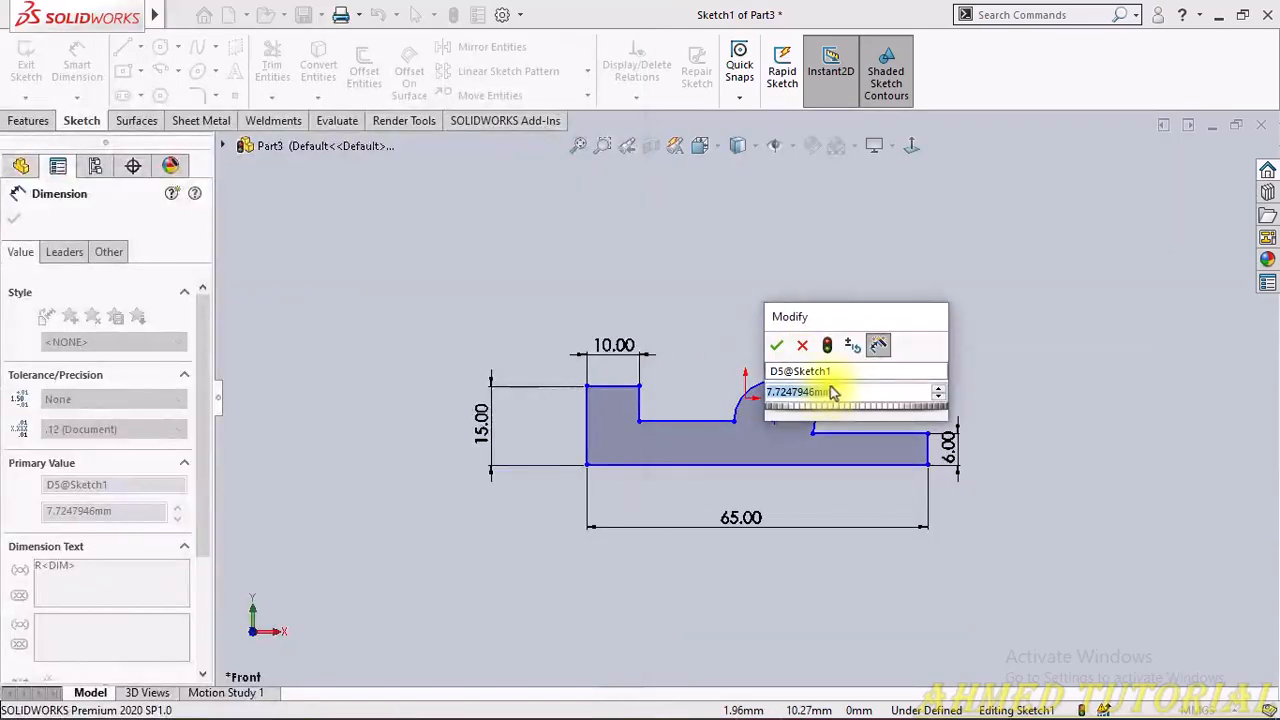
{"action": "type", "text": "6"}
{"action": "key", "text": "Return"}
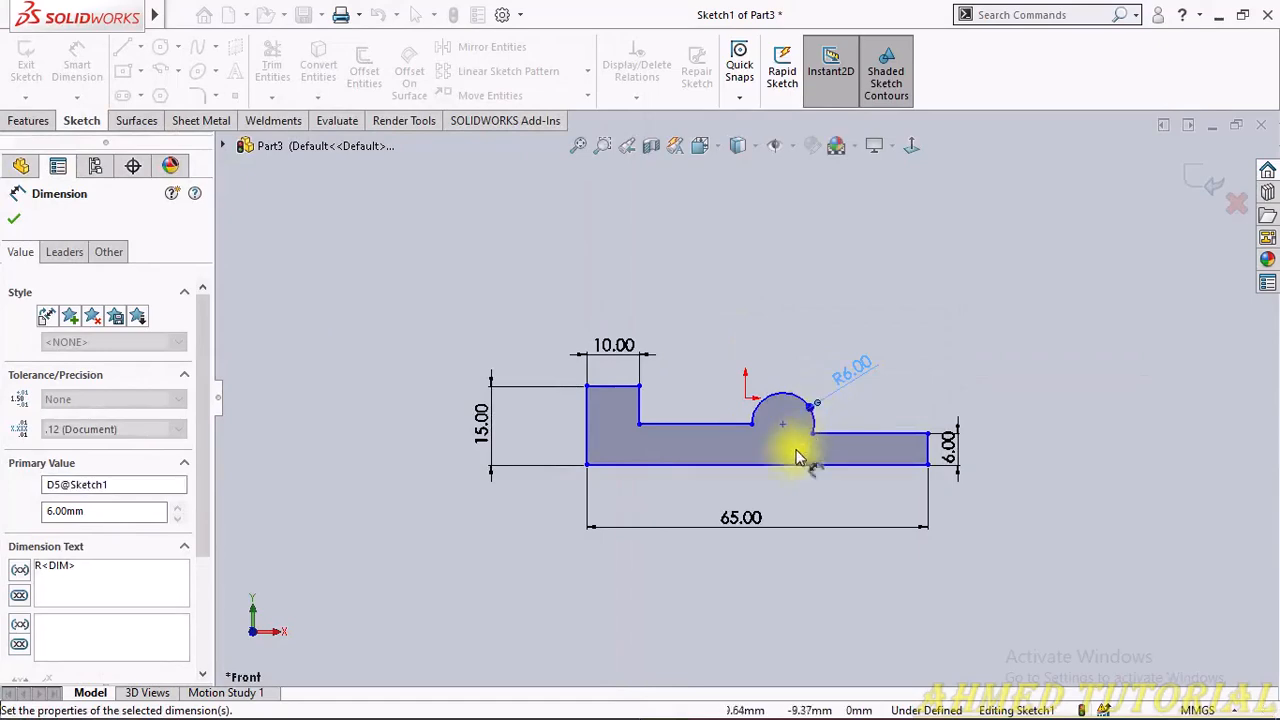
Step: Draw a circle on the arc's center point and dimension its diameter to 4 mm
{"action": "right_click_drag", "start_coordinate": [769, 466], "coordinate": [920, 483]}
{"action": "left_click", "coordinate": [783, 424]}
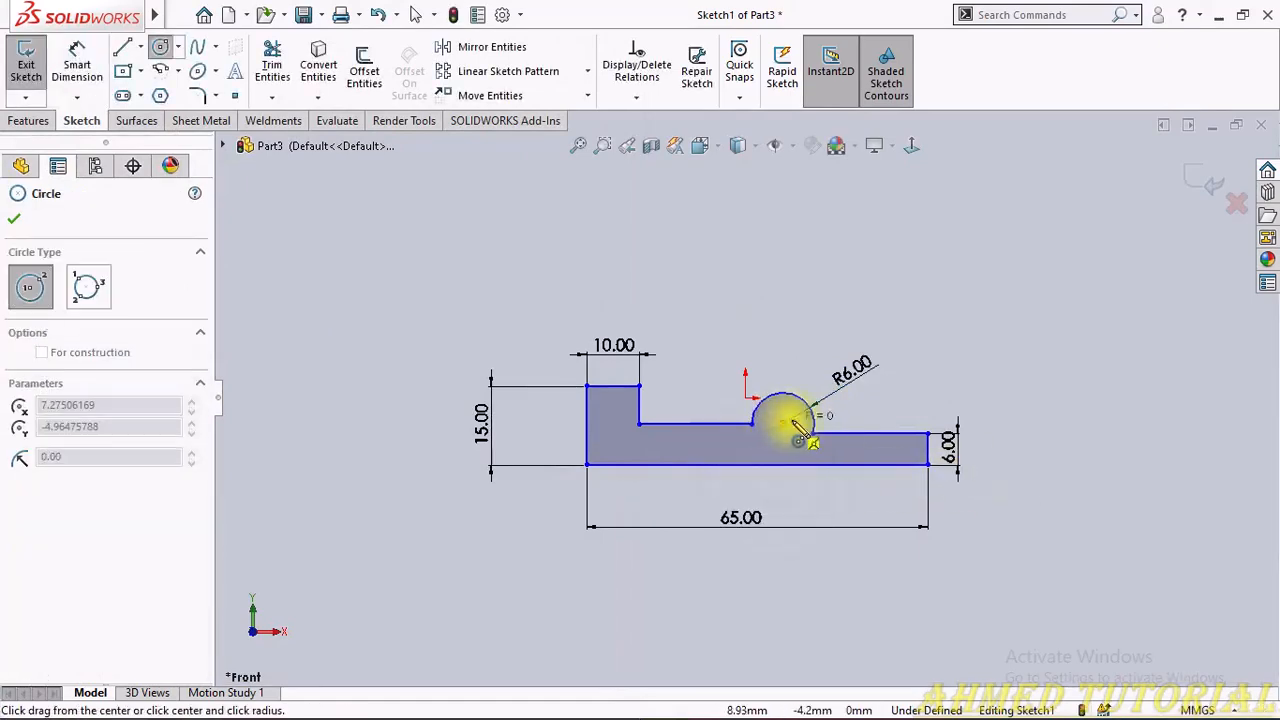
{"action": "left_click", "coordinate": [808, 440]}
{"action": "right_click_drag", "start_coordinate": [794, 443], "coordinate": [786, 366]}
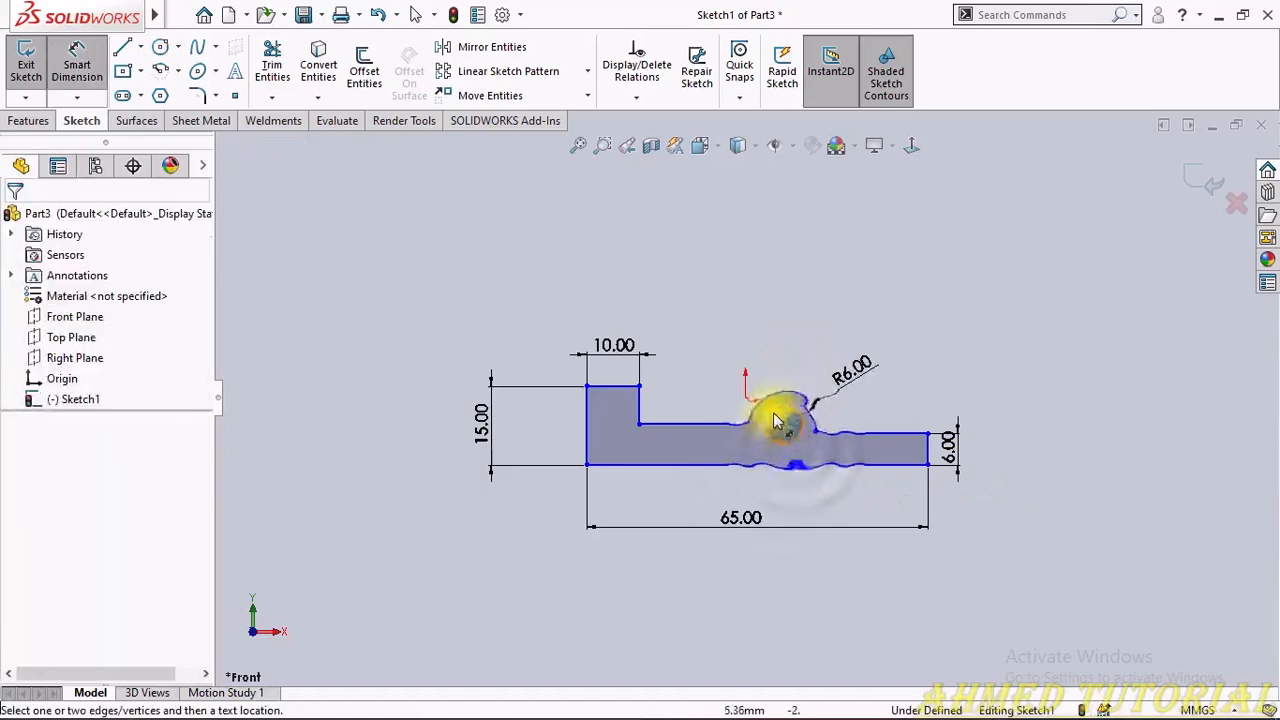
{"action": "left_click", "coordinate": [783, 402]}
{"action": "left_click", "coordinate": [793, 380]}
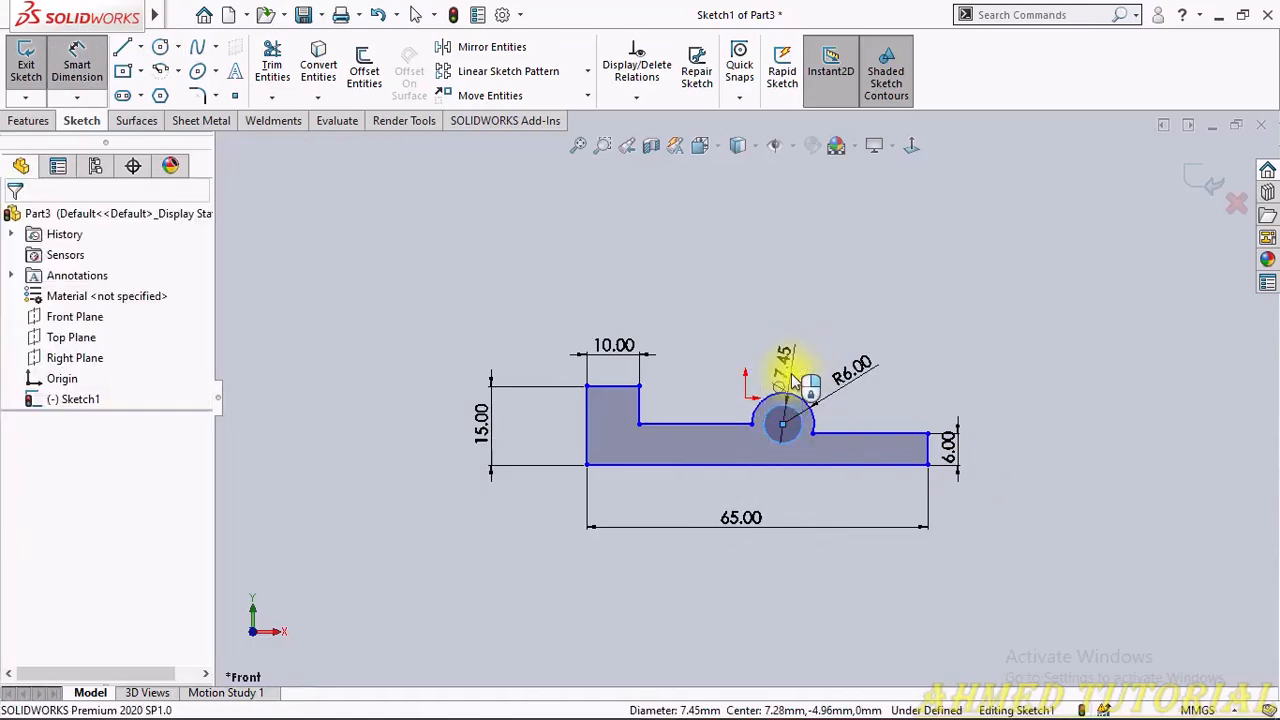
{"action": "type", "text": "4"}
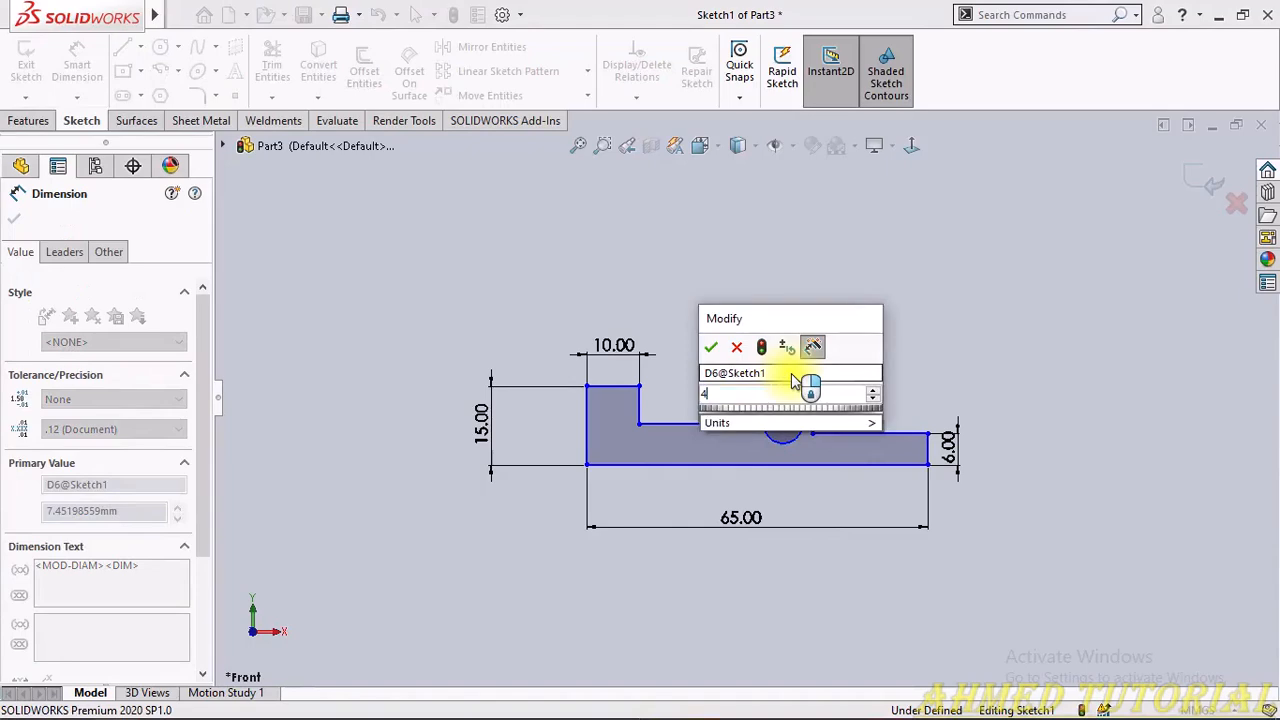
{"action": "key", "text": "Return"}
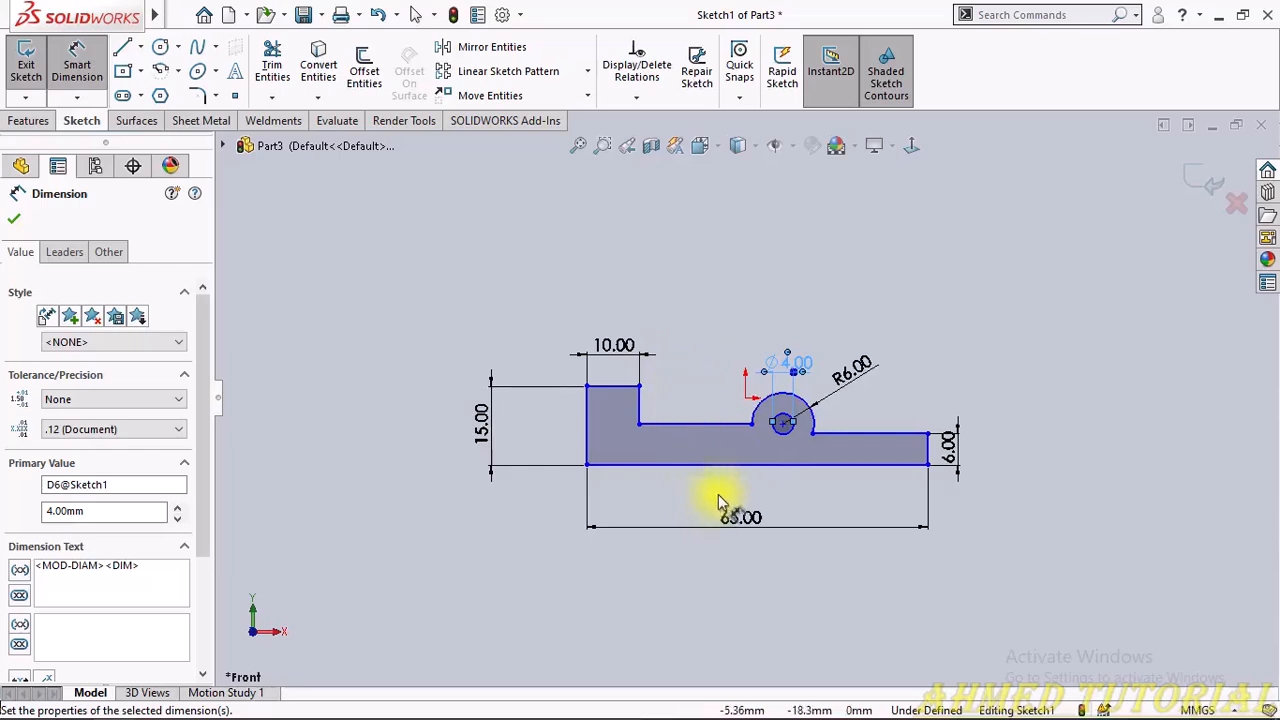
{"action": "key", "text": "Escape"}
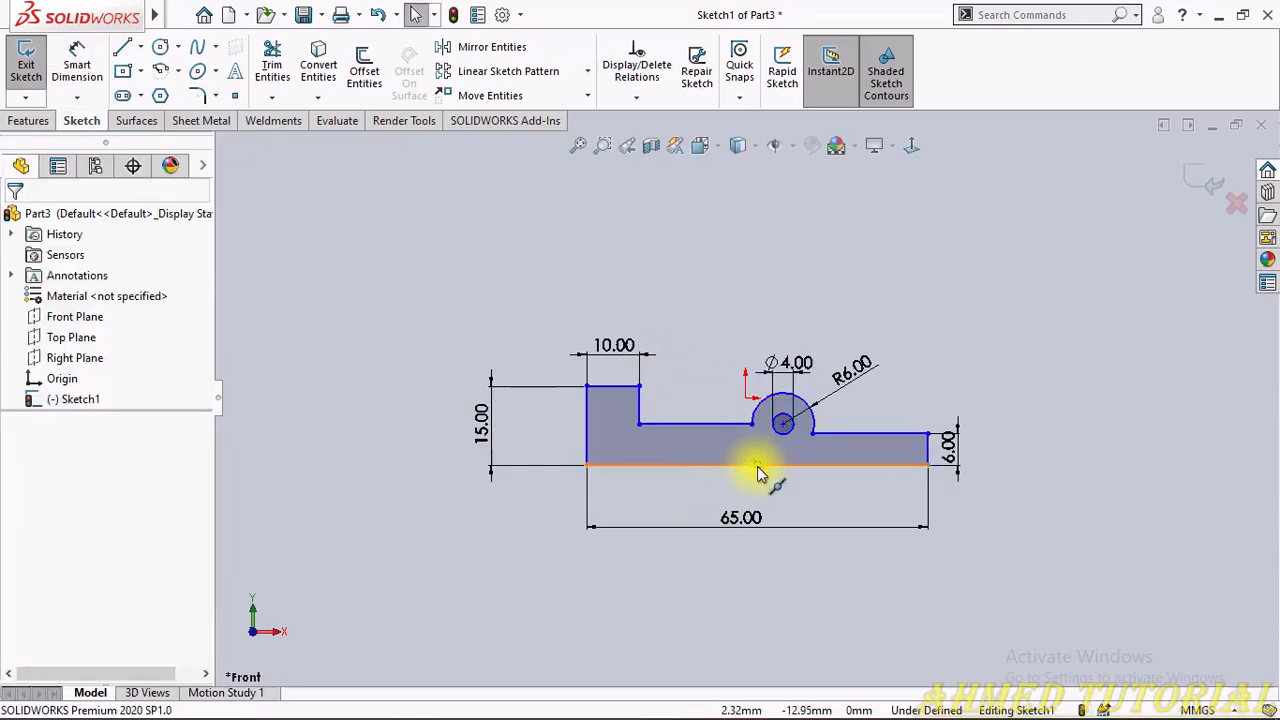
Step: Make the midpoint of the profile's base line coincident with the sketch origin
{"action": "left_click", "coordinate": [757, 466]}
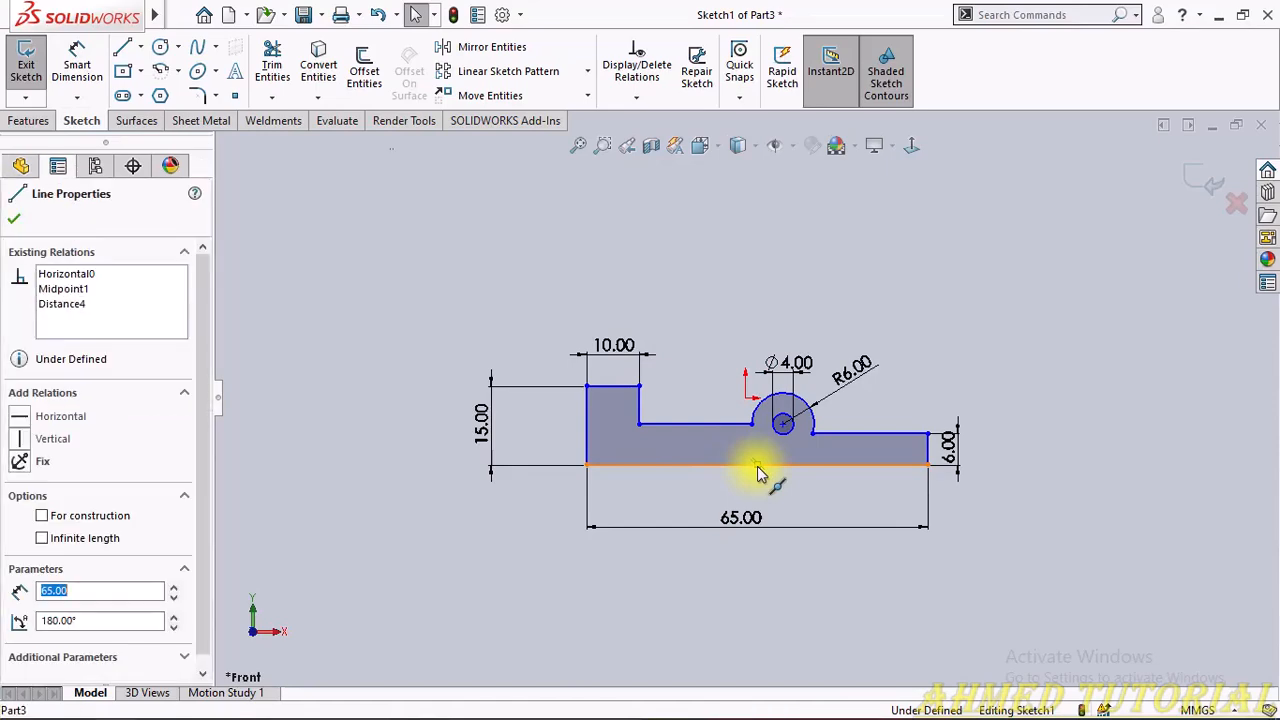
{"action": "left_click", "coordinate": [746, 399], "text": "ctrl"}
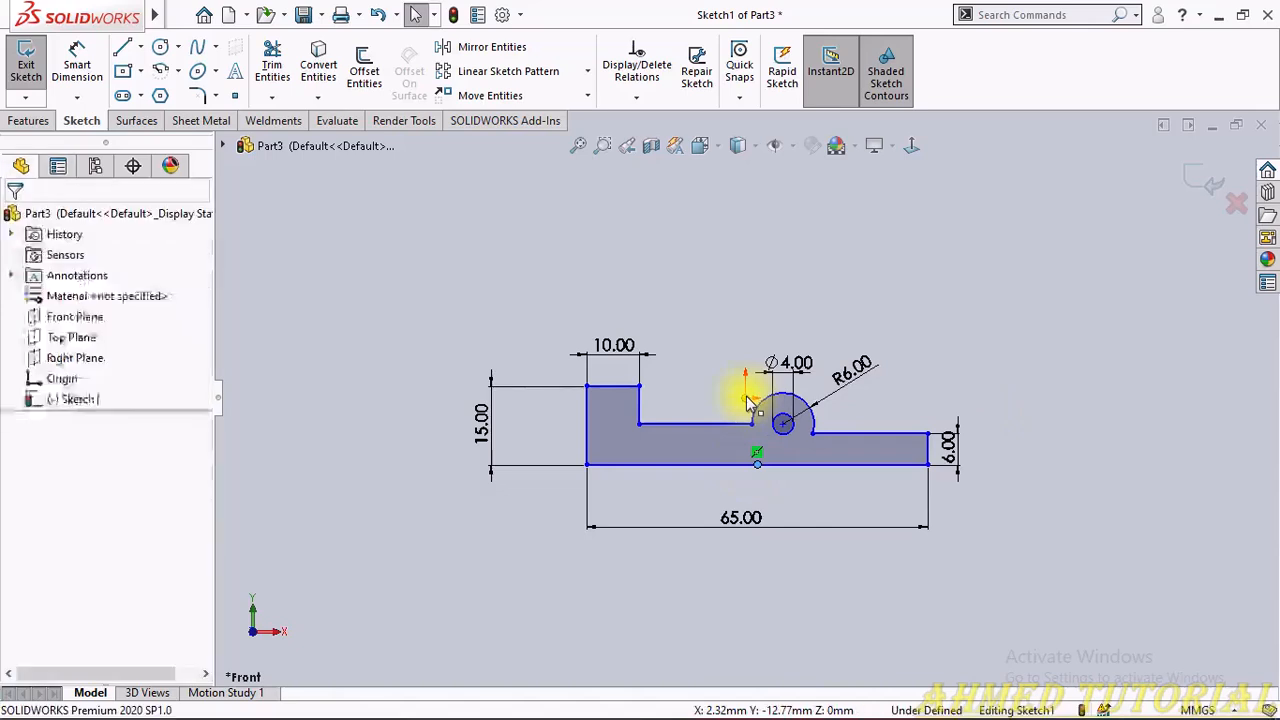
{"action": "left_click", "coordinate": [859, 315]}
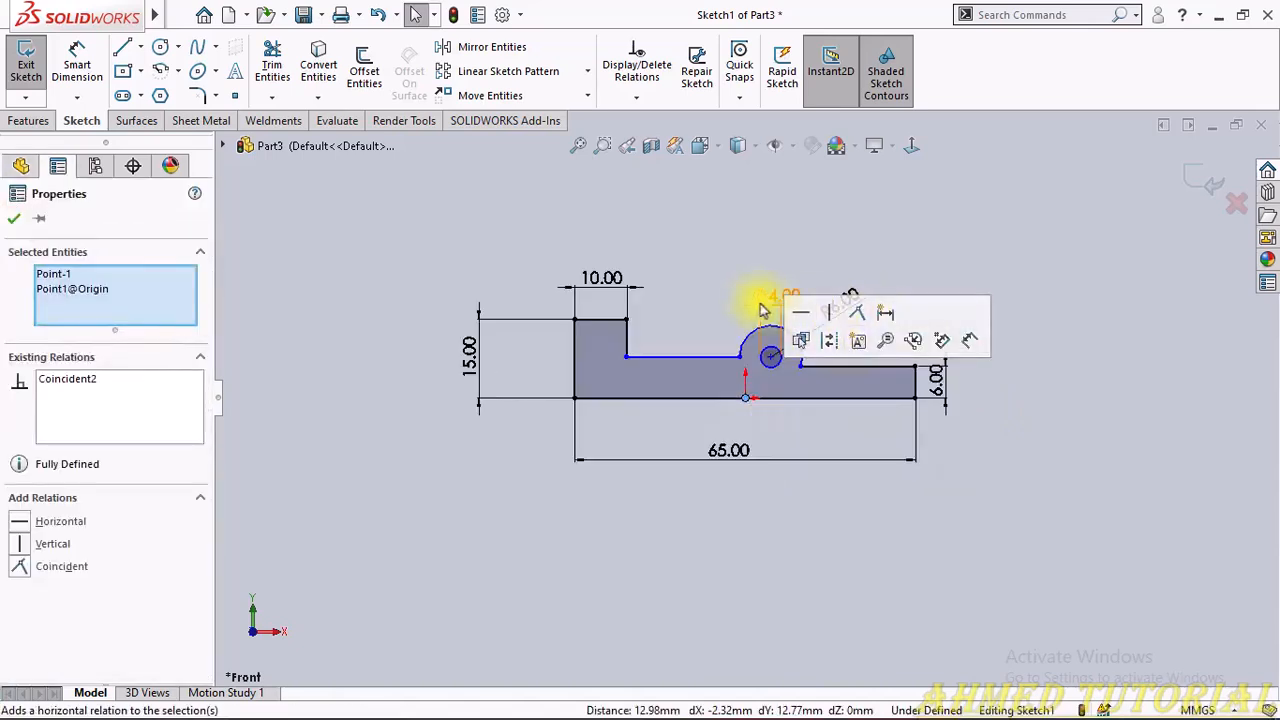
{"action": "left_click", "coordinate": [763, 306]}
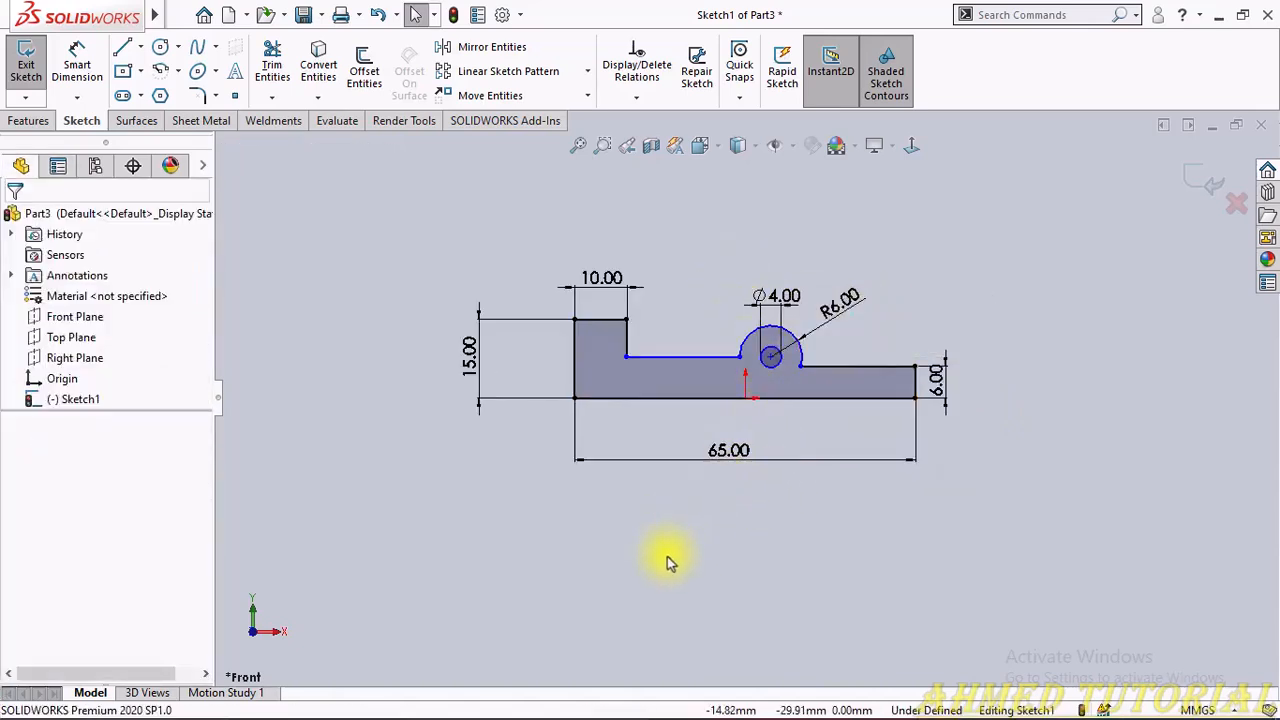
Step: Dimension the horizontal distance from the profile's left edge to the circle's center as 30 mm
{"action": "right_click_drag", "start_coordinate": [667, 556], "coordinate": [677, 349]}
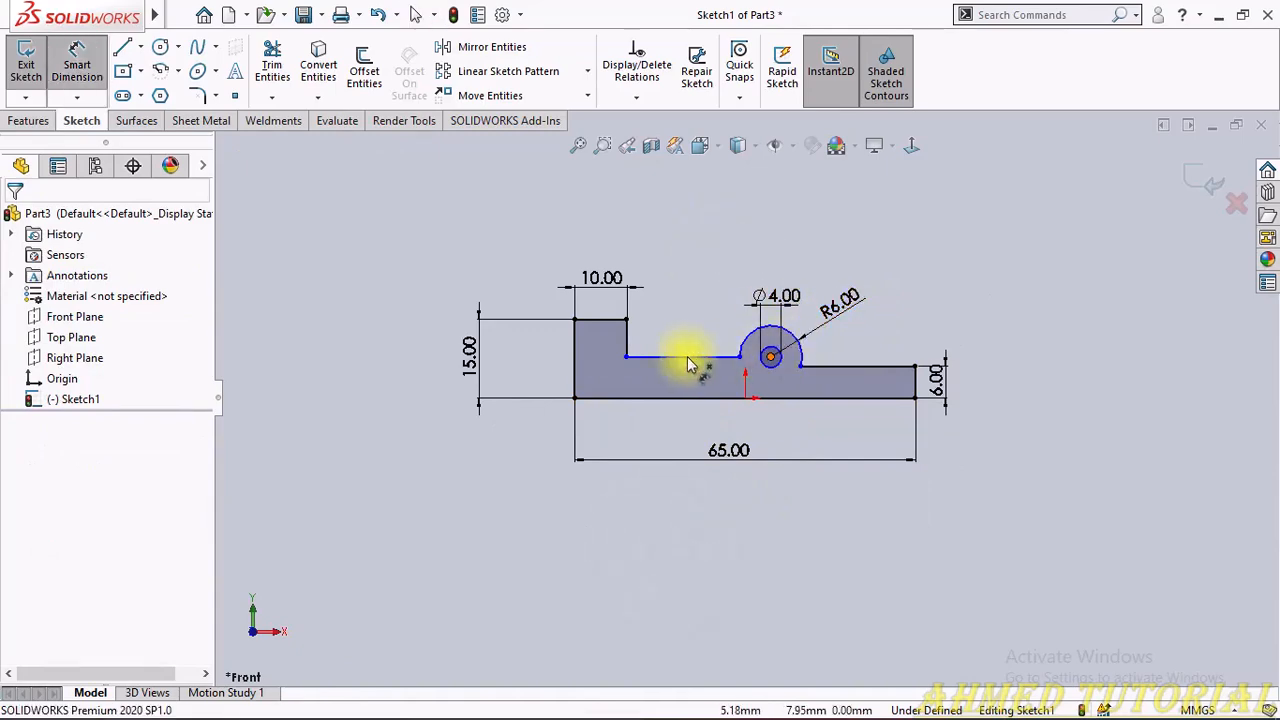
{"action": "left_click", "coordinate": [576, 324]}
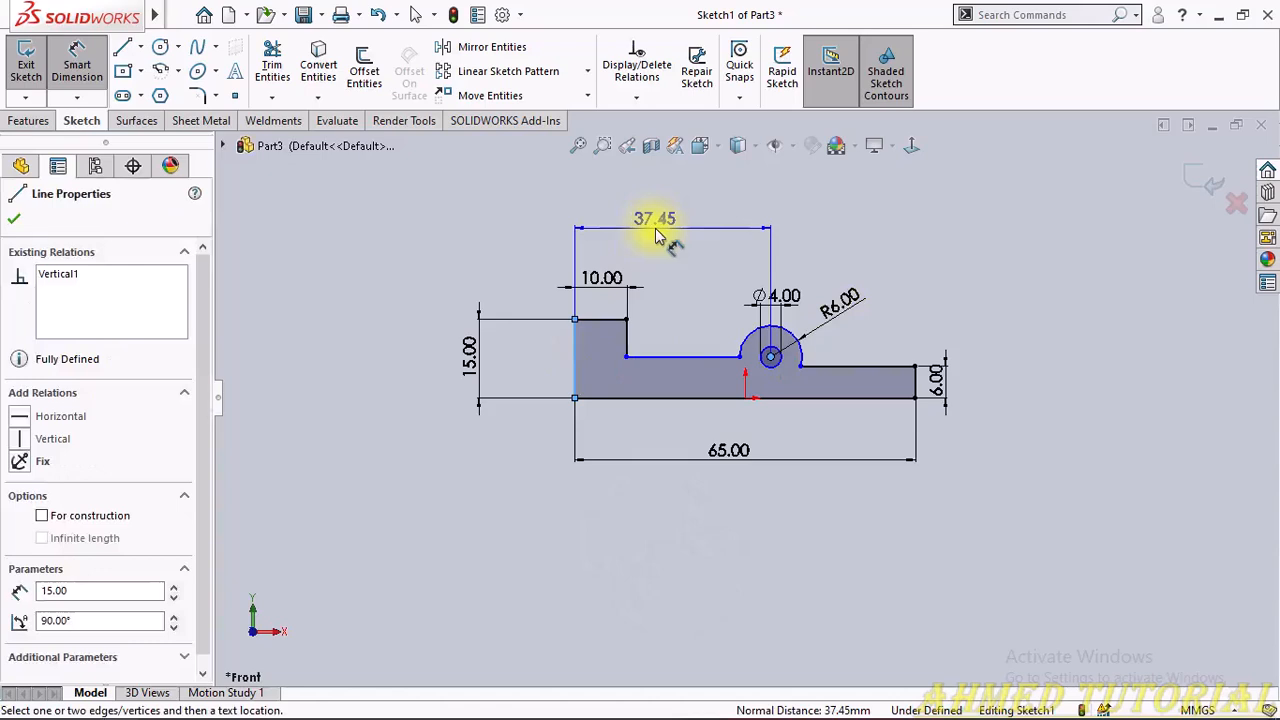
{"action": "left_click", "coordinate": [655, 235]}
{"action": "key", "text": "Return"}
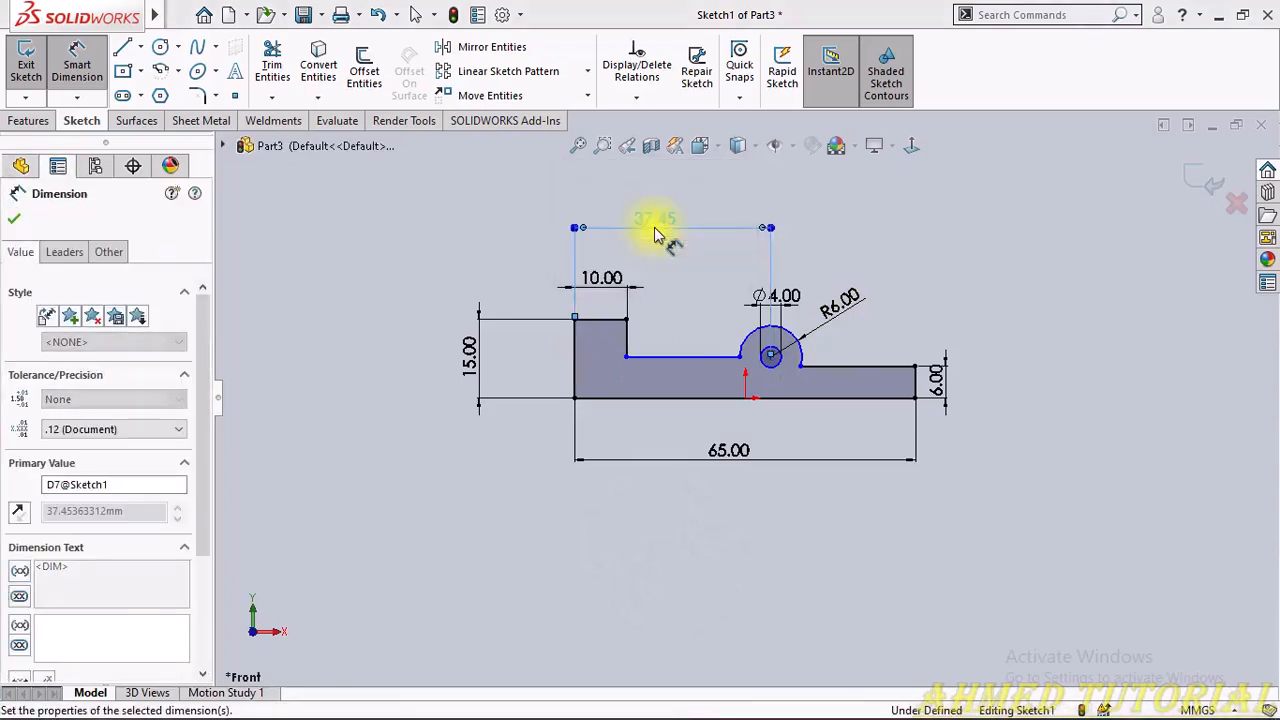
{"action": "key", "text": "Escape"}
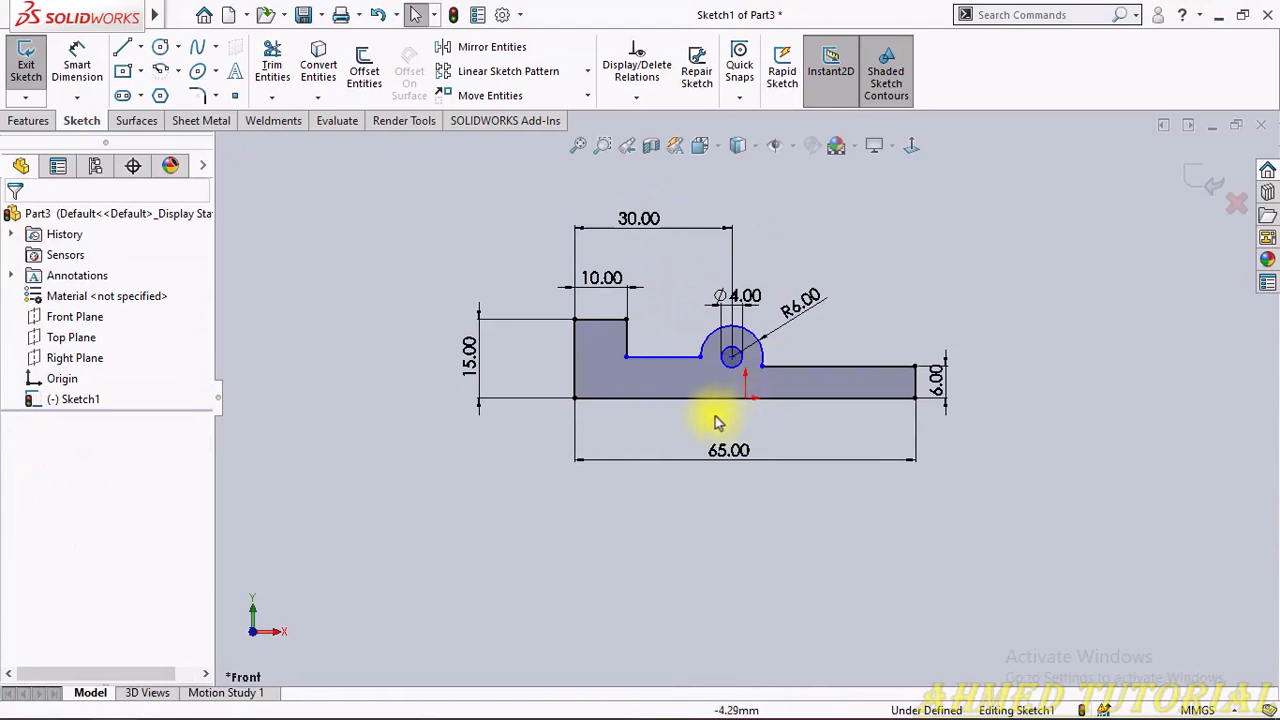
Step: Dimension the height of the step line between the left block and the arc as 10 mm above the base line
{"action": "right_click_drag", "start_coordinate": [658, 414], "coordinate": [664, 378]}
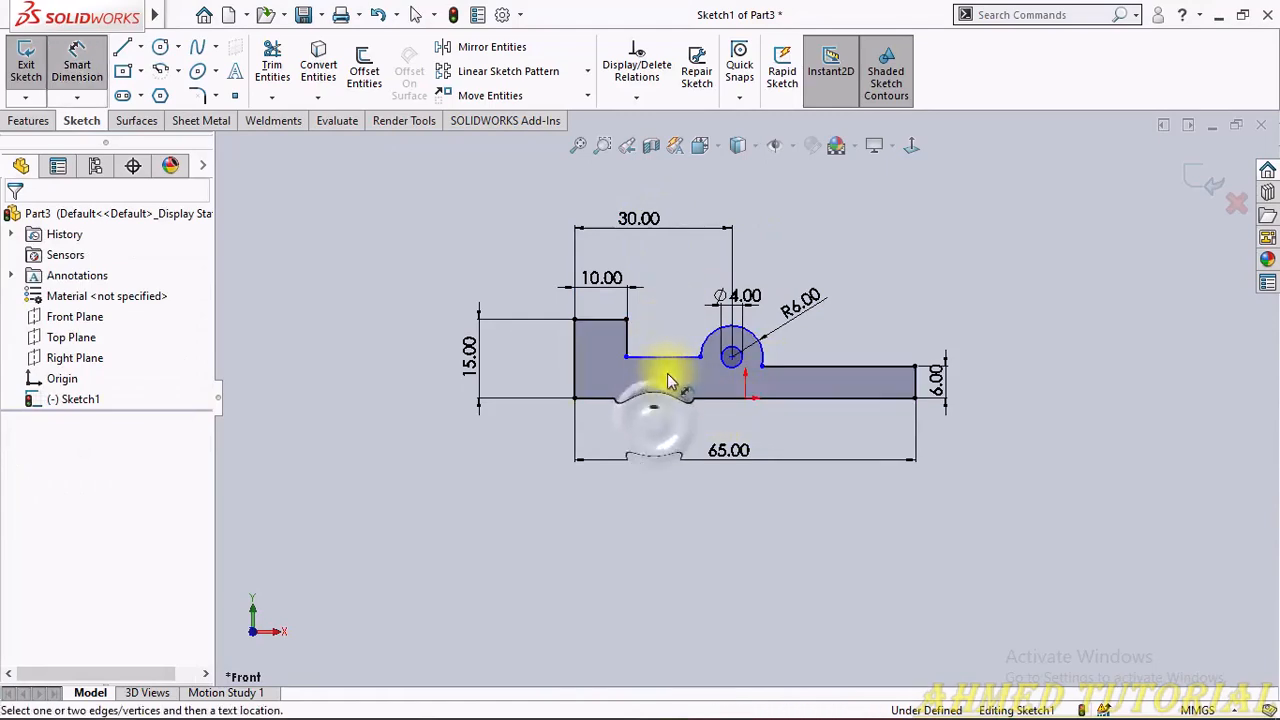
{"action": "left_click", "coordinate": [674, 398]}
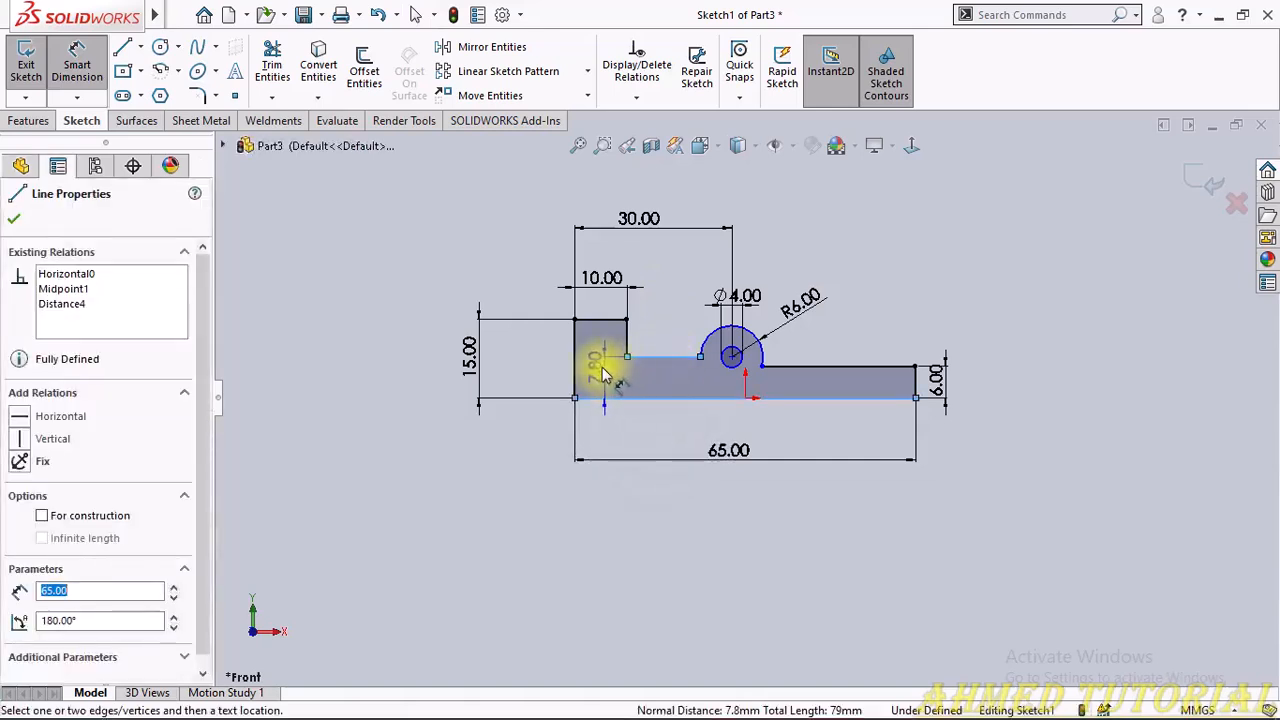
{"action": "left_click", "coordinate": [600, 385]}
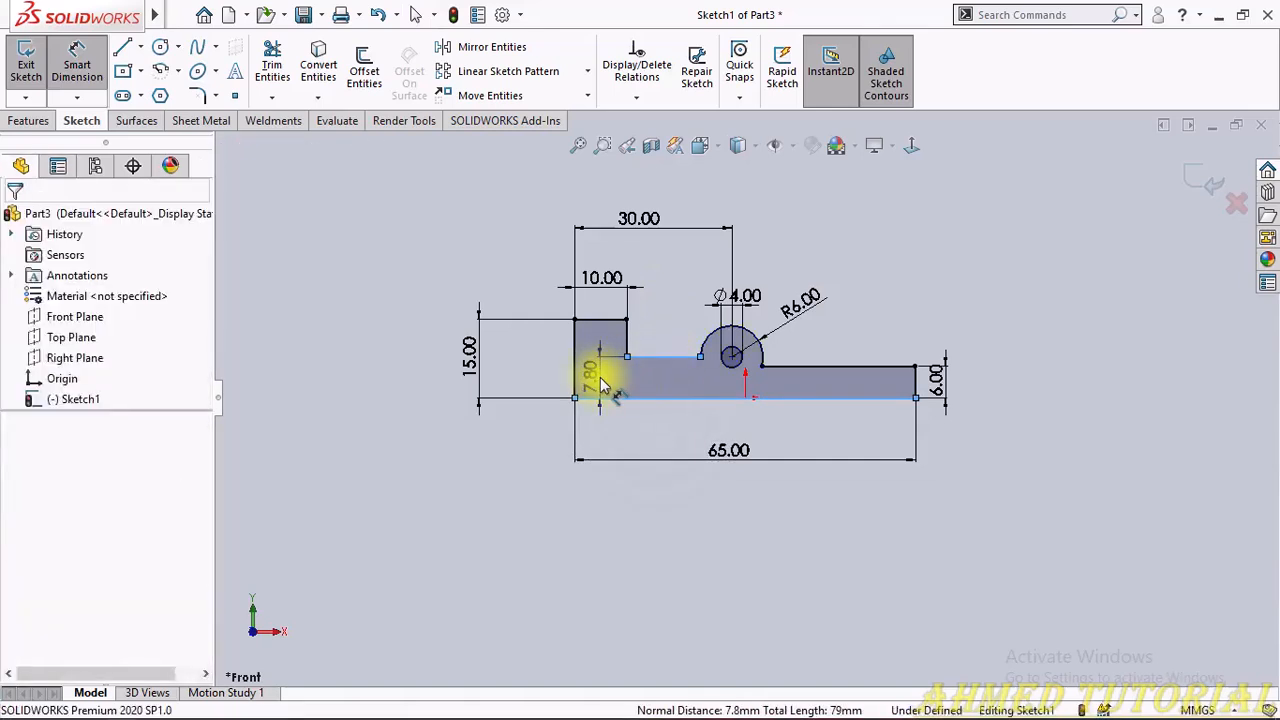
{"action": "type", "text": "10"}
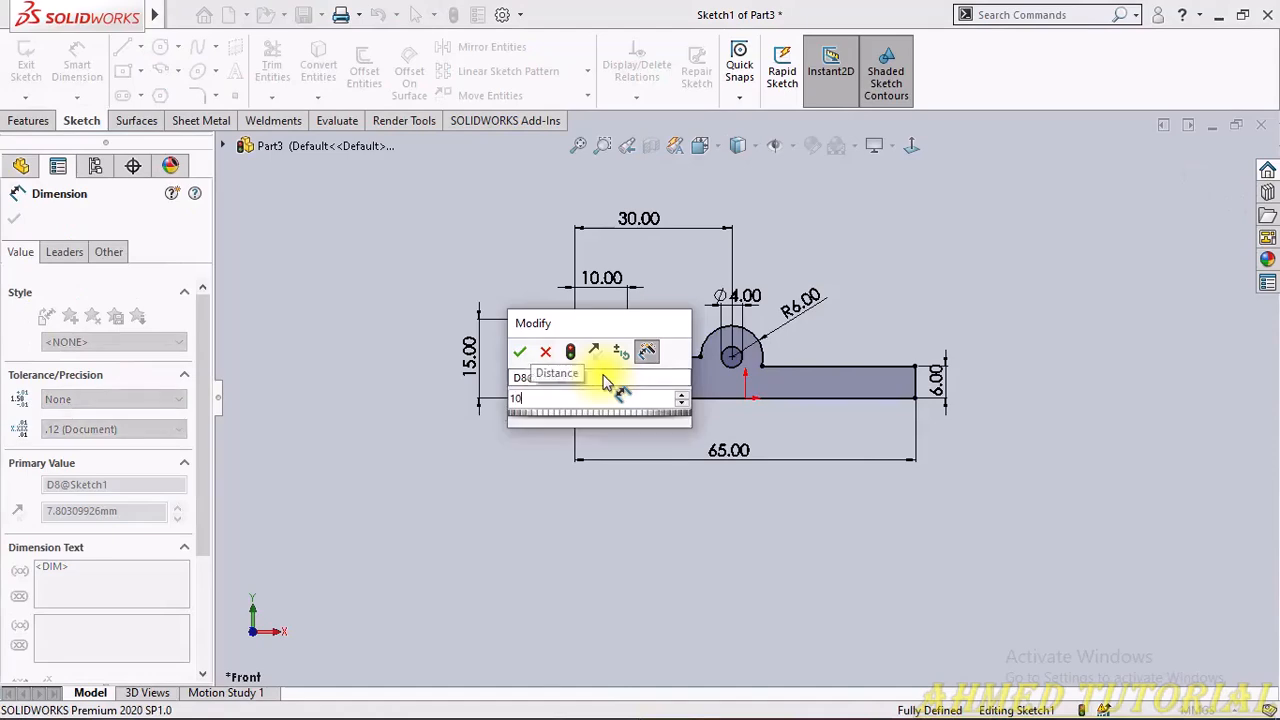
{"action": "key", "text": "Return"}
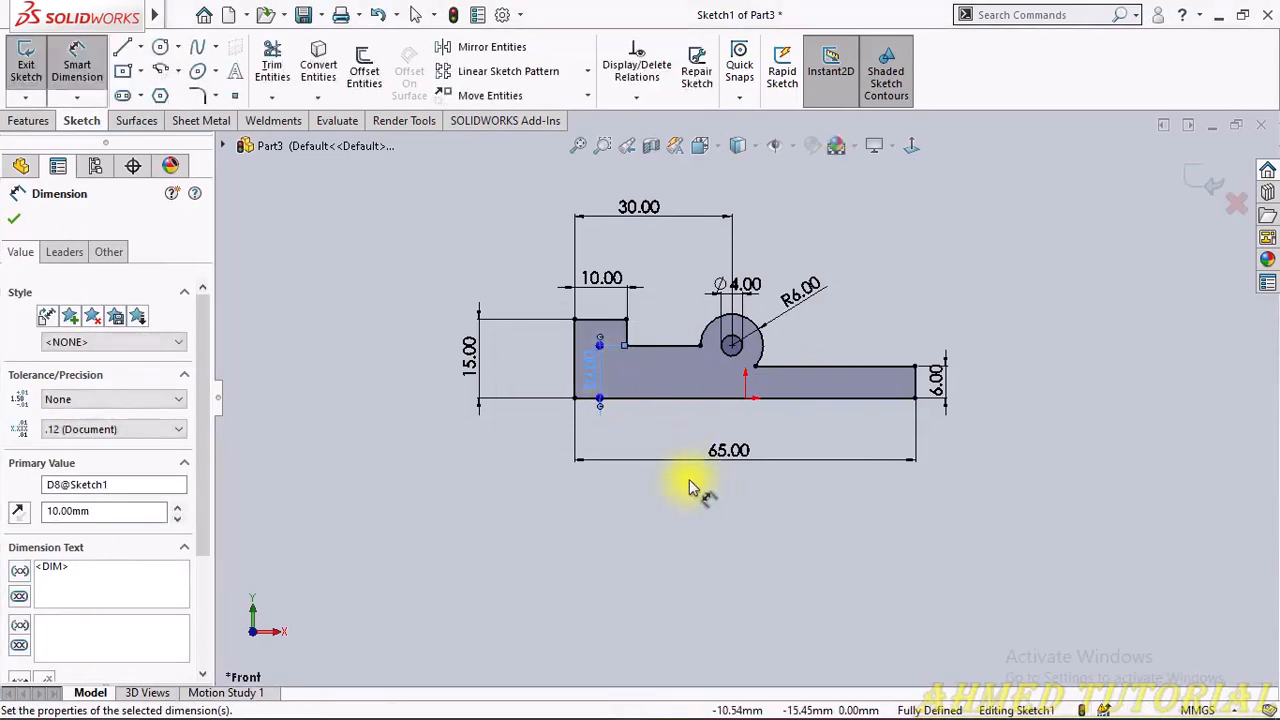
{"action": "left_click", "coordinate": [689, 479]}
{"action": "key", "text": "Escape"}
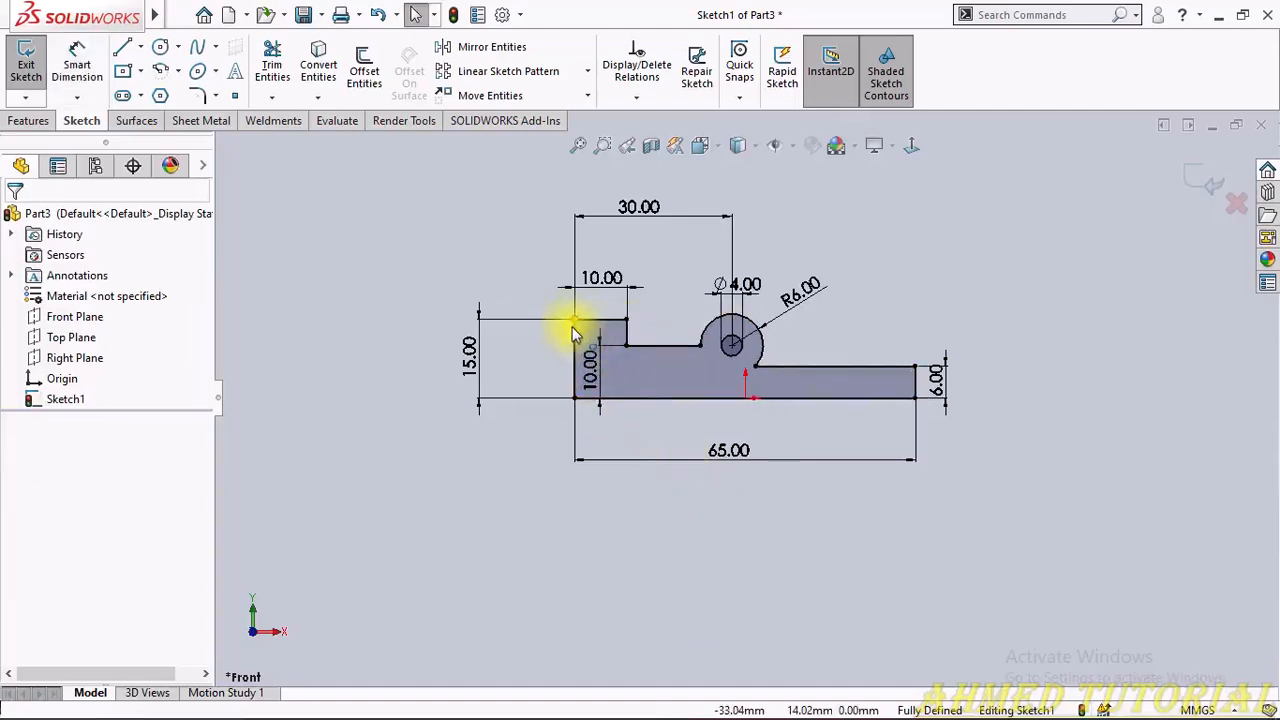
Step: Consult the reference drawing and add 2 mm sketch fillets at both ends of the step line and where the arc meets the right ledge
{"action": "key", "text": "alt+Tab"}
{"action": "key", "text": "alt+Tab"}
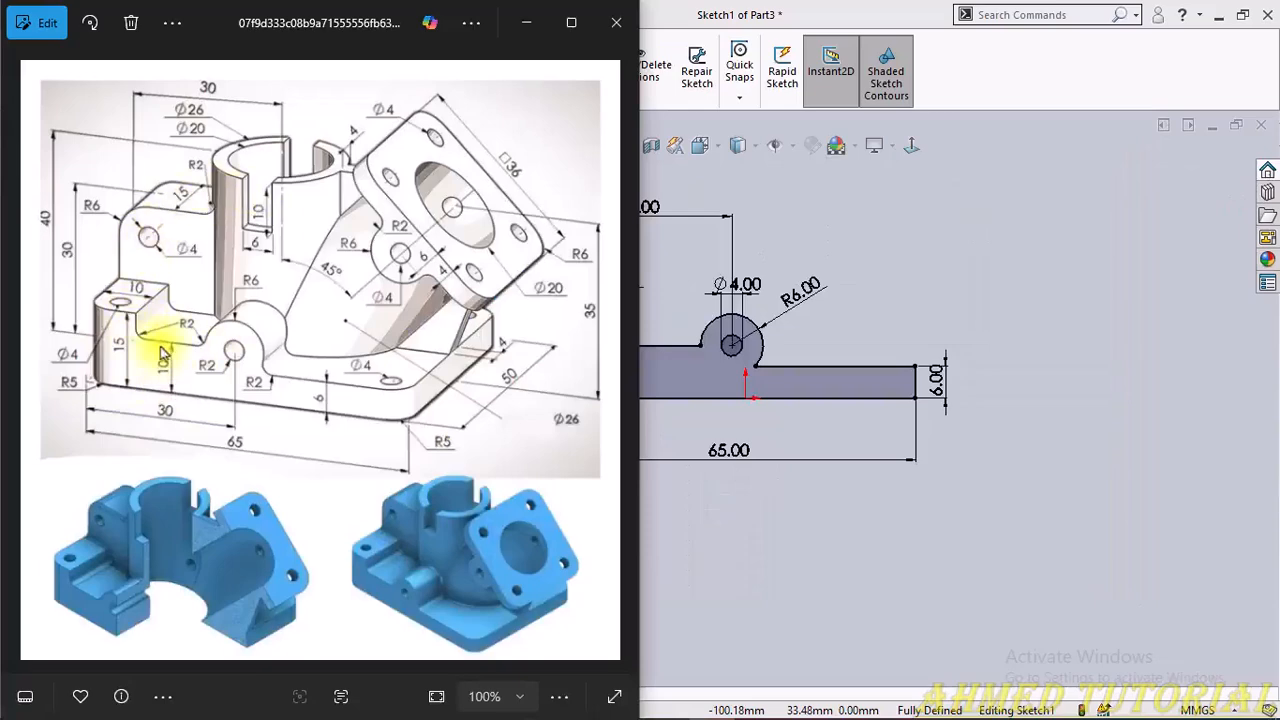
{"action": "key", "text": "alt+Tab"}
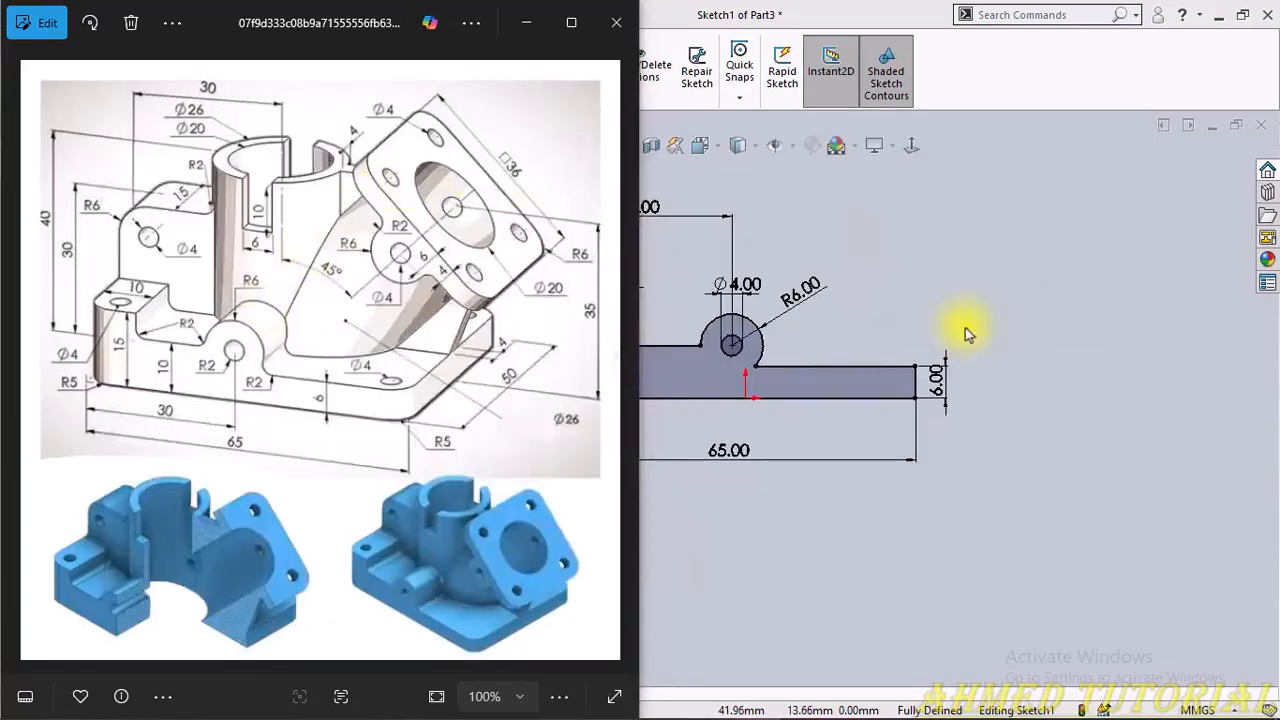
{"action": "left_click", "coordinate": [968, 335]}
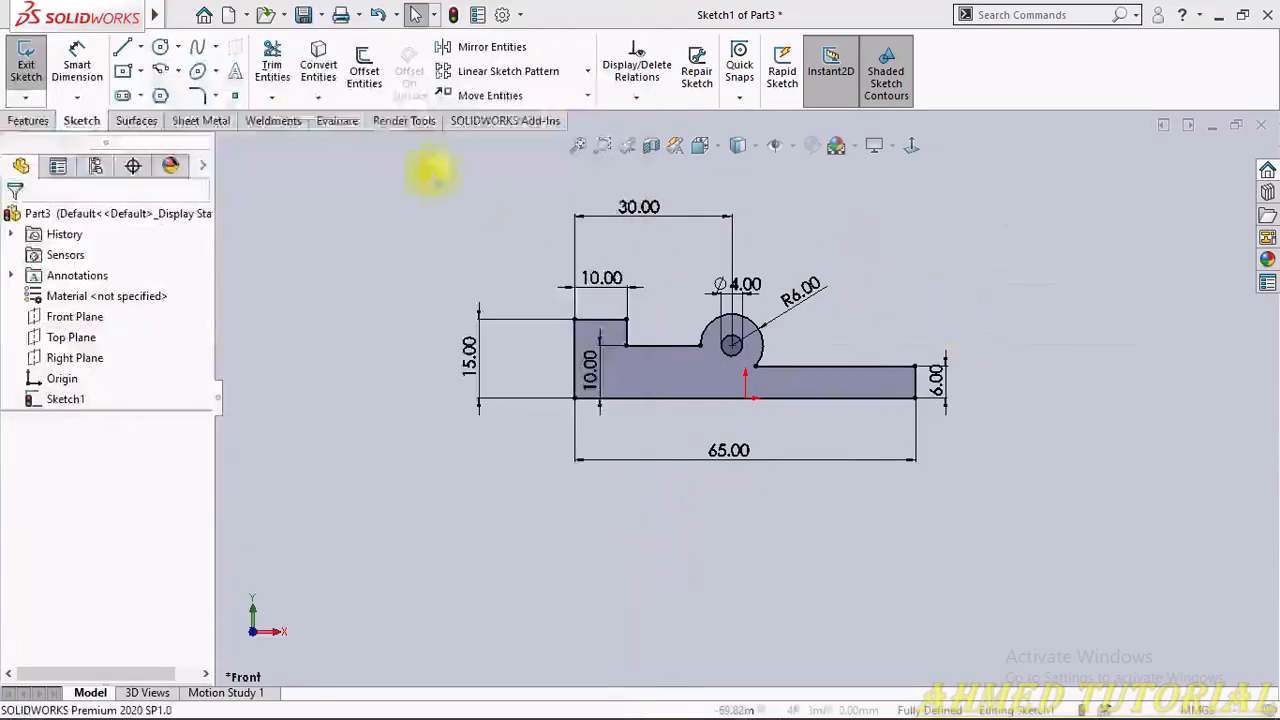
{"action": "left_click", "coordinate": [198, 96]}
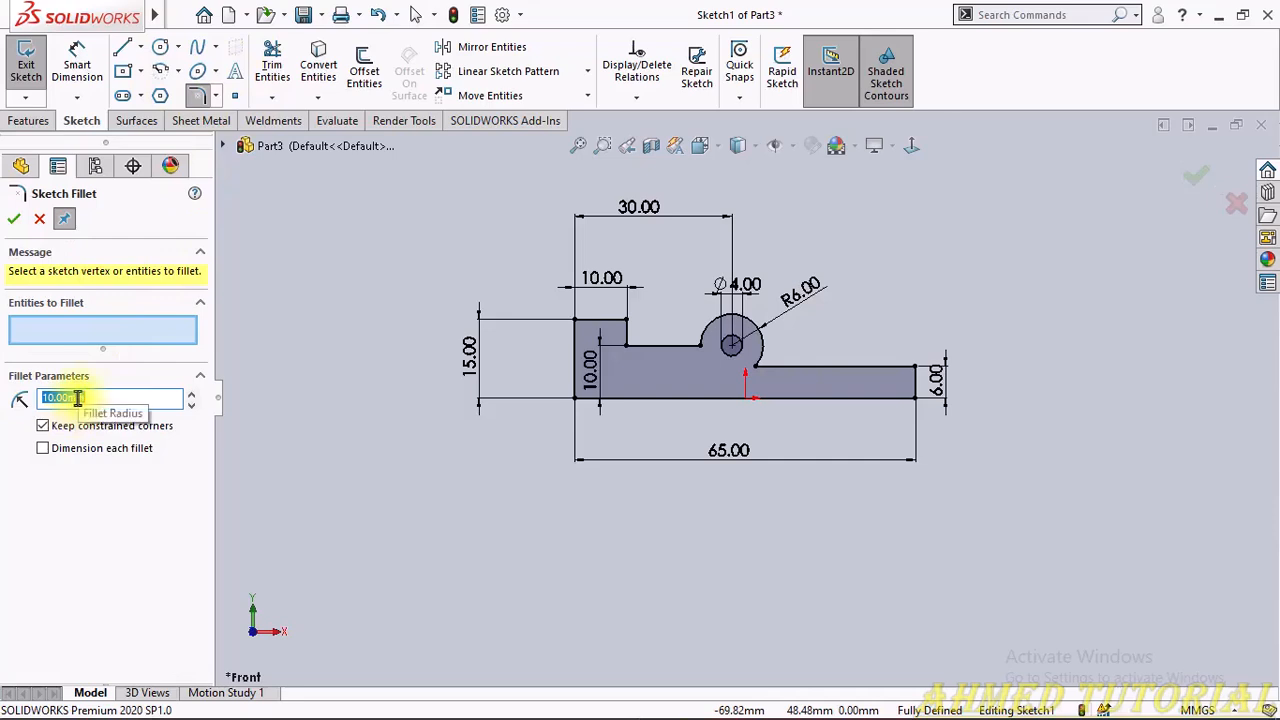
{"action": "type", "text": "2"}
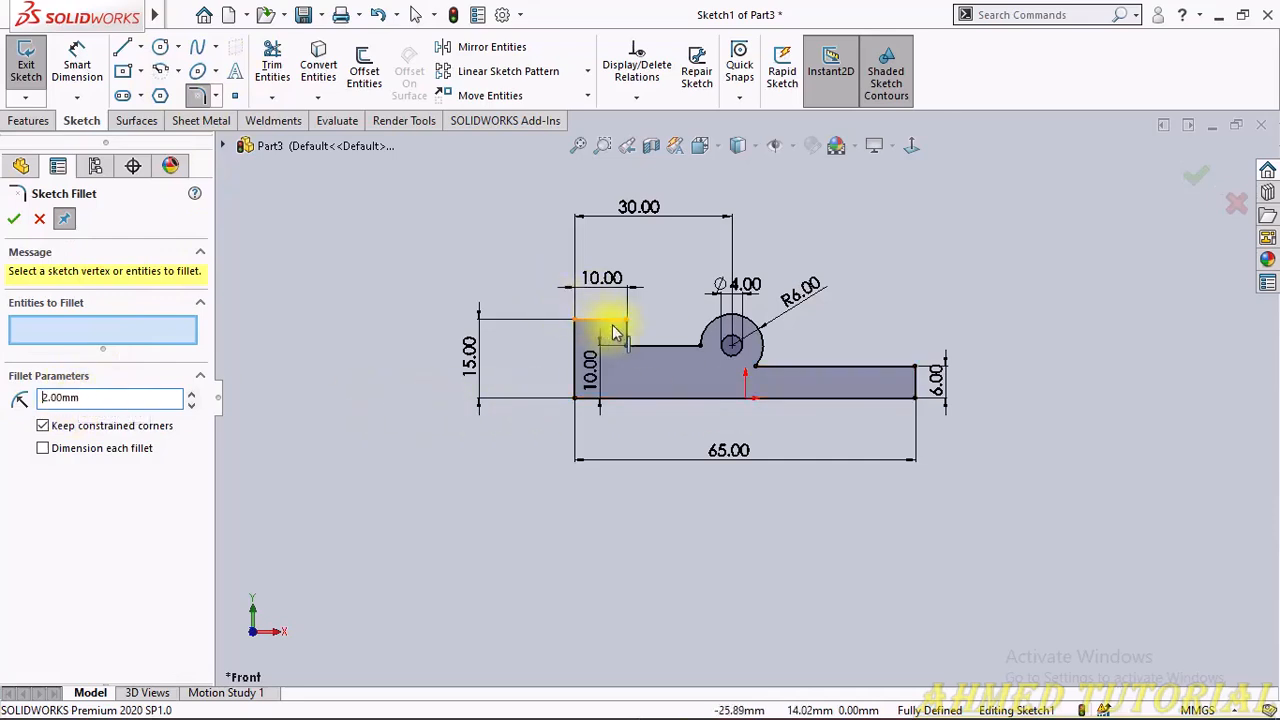
{"action": "left_click", "coordinate": [645, 346]}
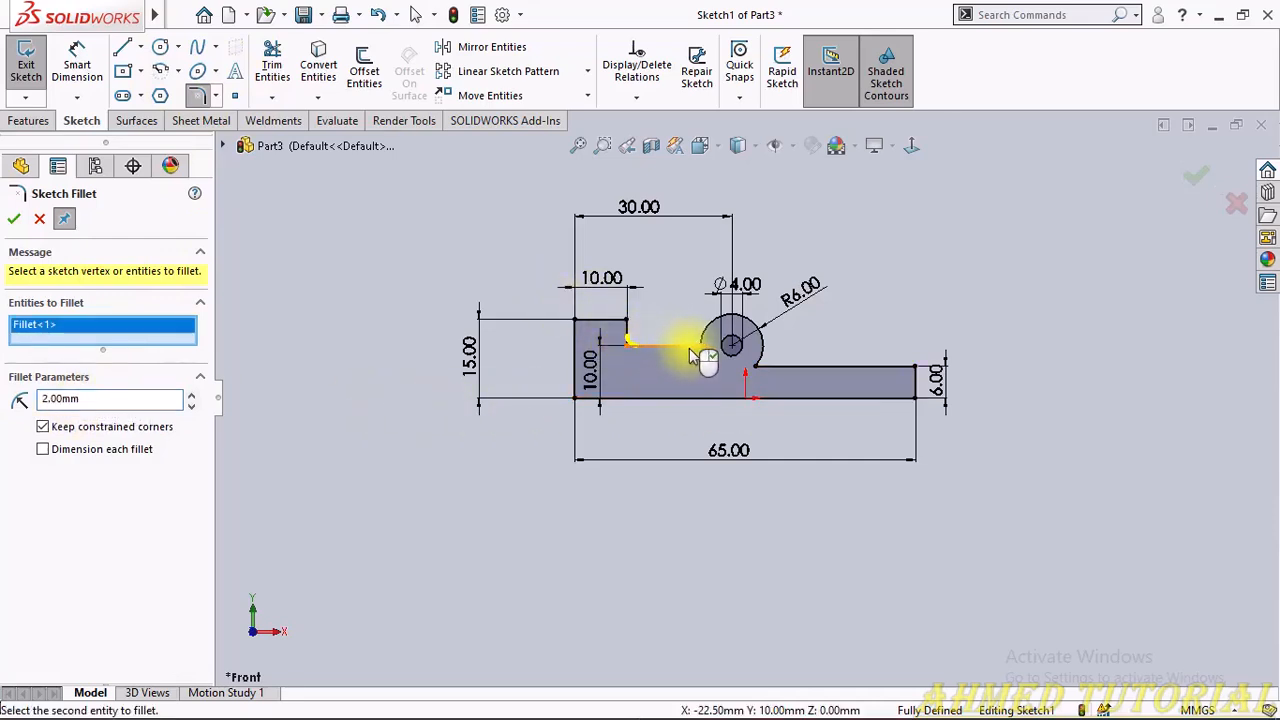
{"action": "left_click", "coordinate": [700, 349]}
{"action": "left_click", "coordinate": [756, 370]}
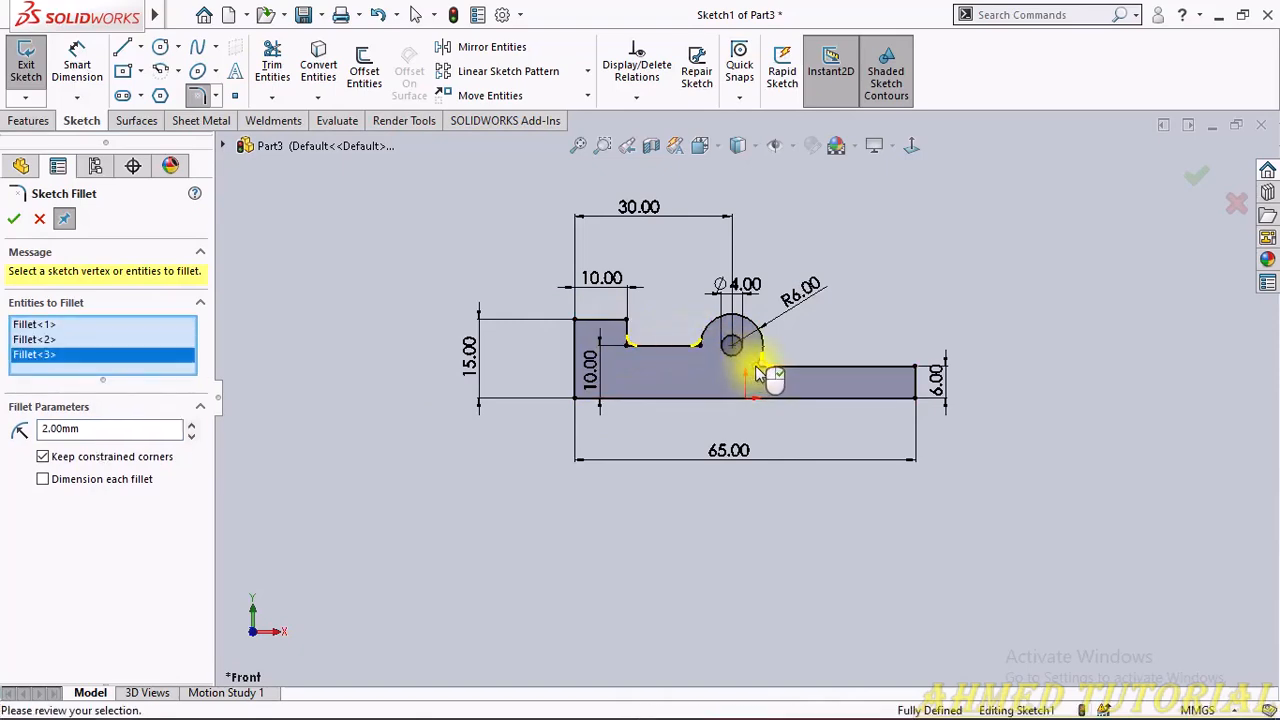
{"action": "key", "text": "Return"}
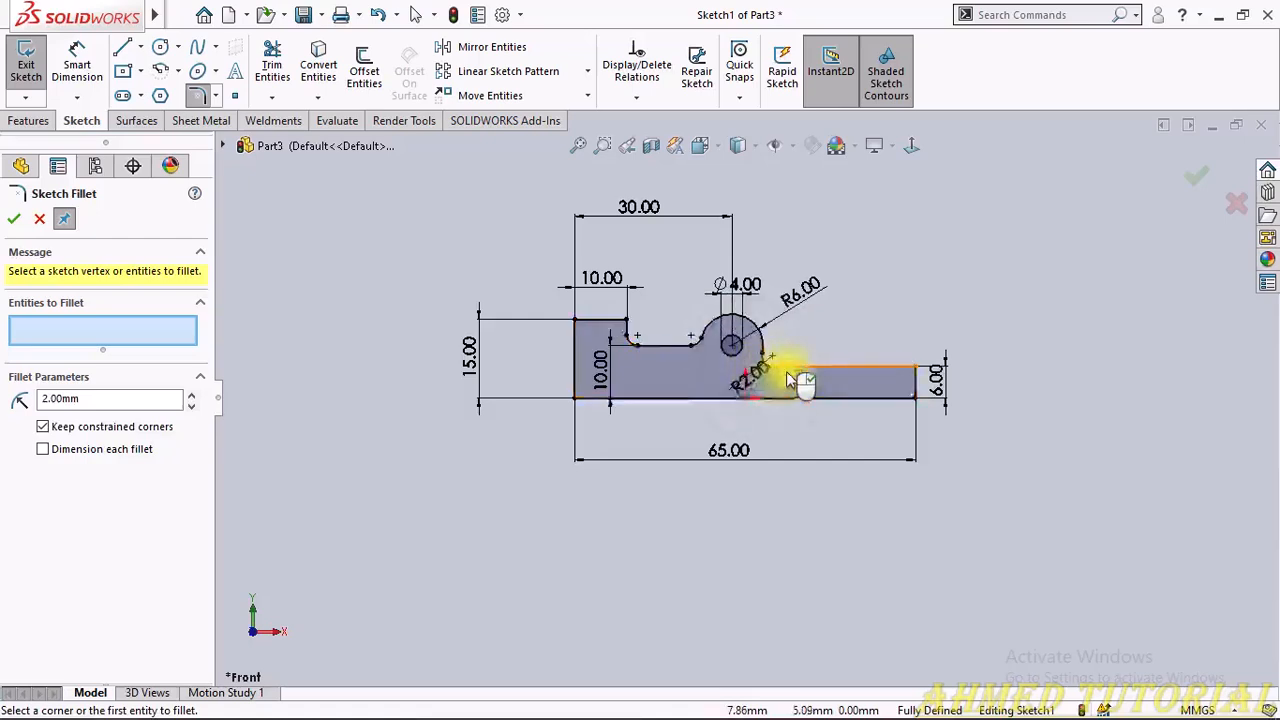
Step: Extrude the side profile as a boss with a Mid Plane depth of 50 mm, checking the width against the reference drawing
{"action": "key", "text": "Escape"}
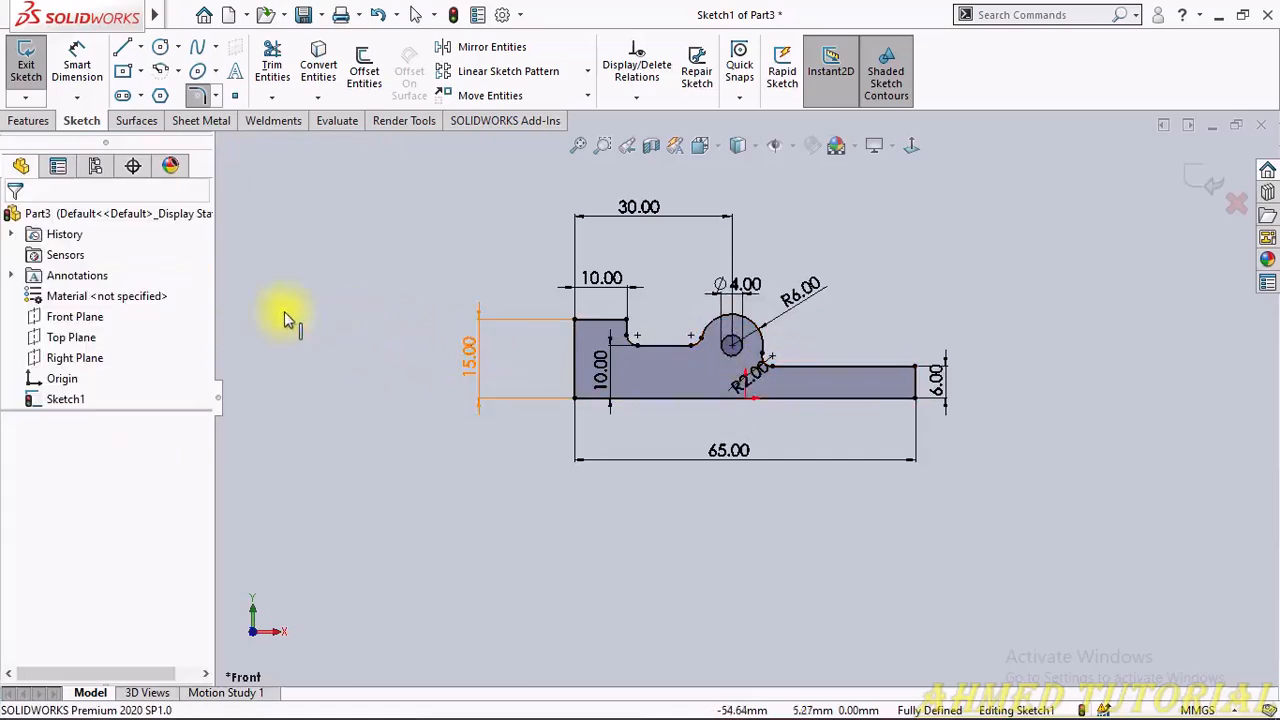
{"action": "left_click", "coordinate": [30, 121]}
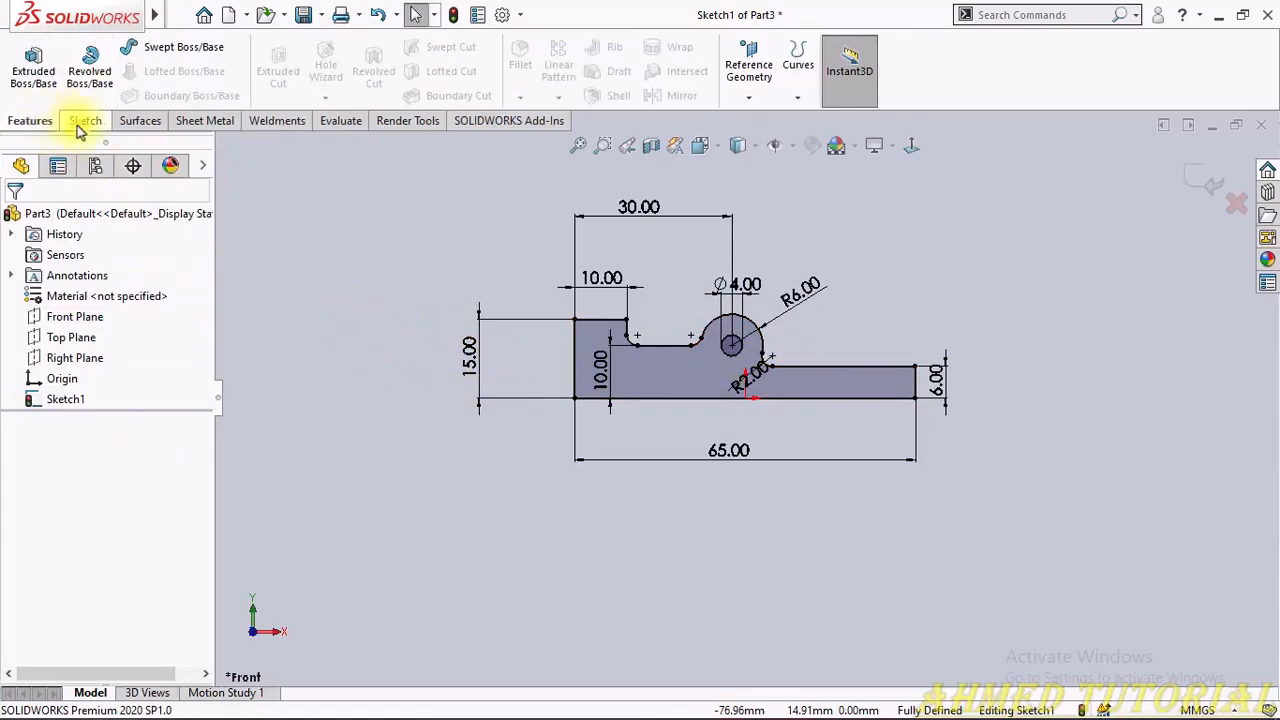
{"action": "left_click", "coordinate": [33, 65]}
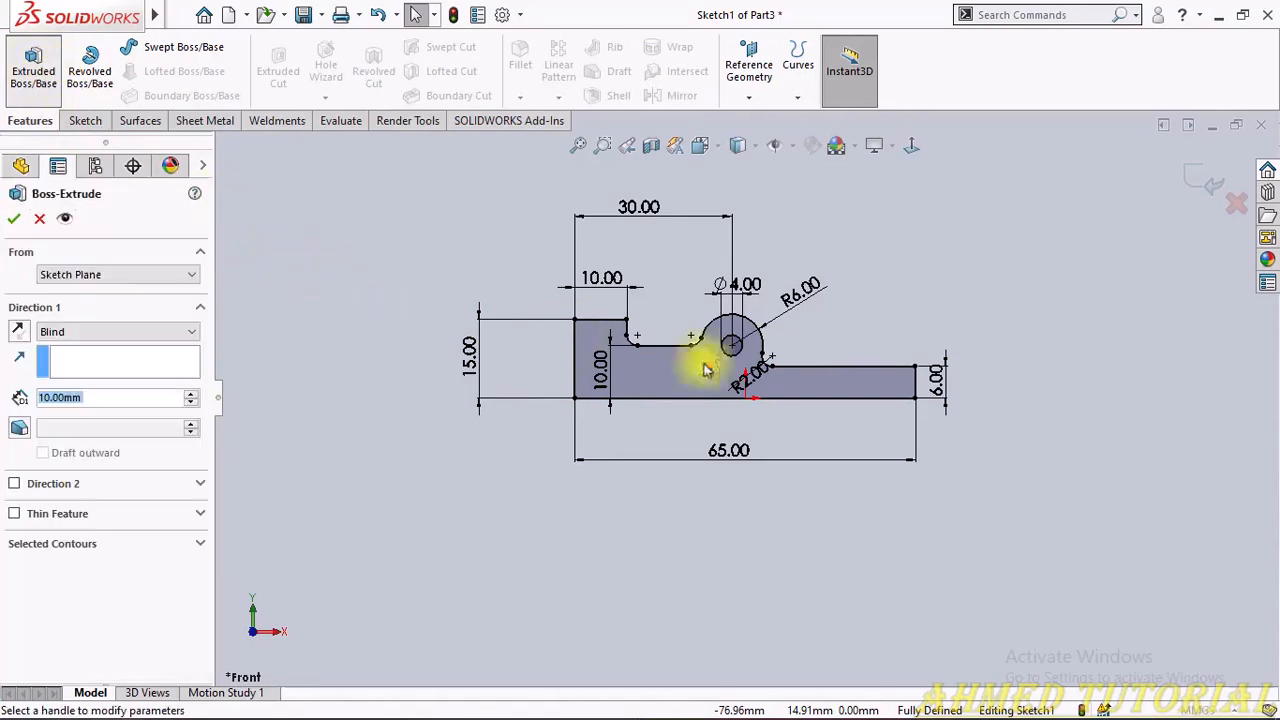
{"action": "left_click", "coordinate": [87, 332]}
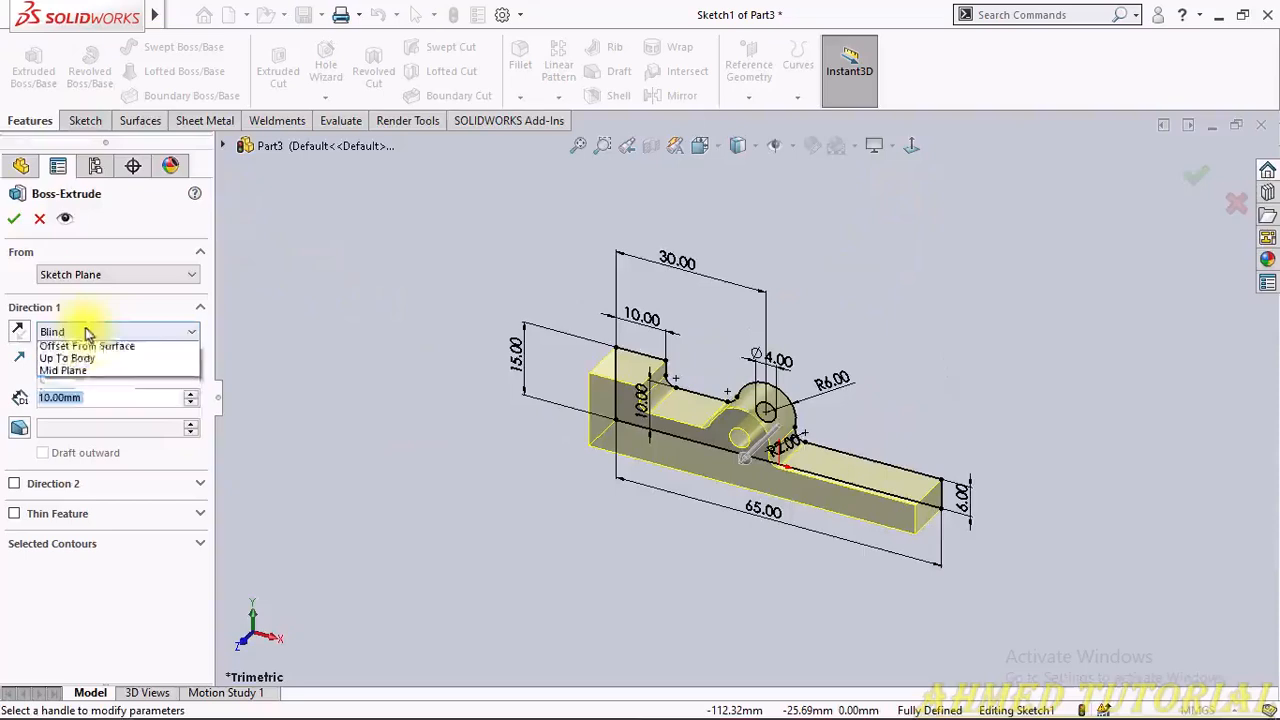
{"action": "left_click", "coordinate": [86, 406]}
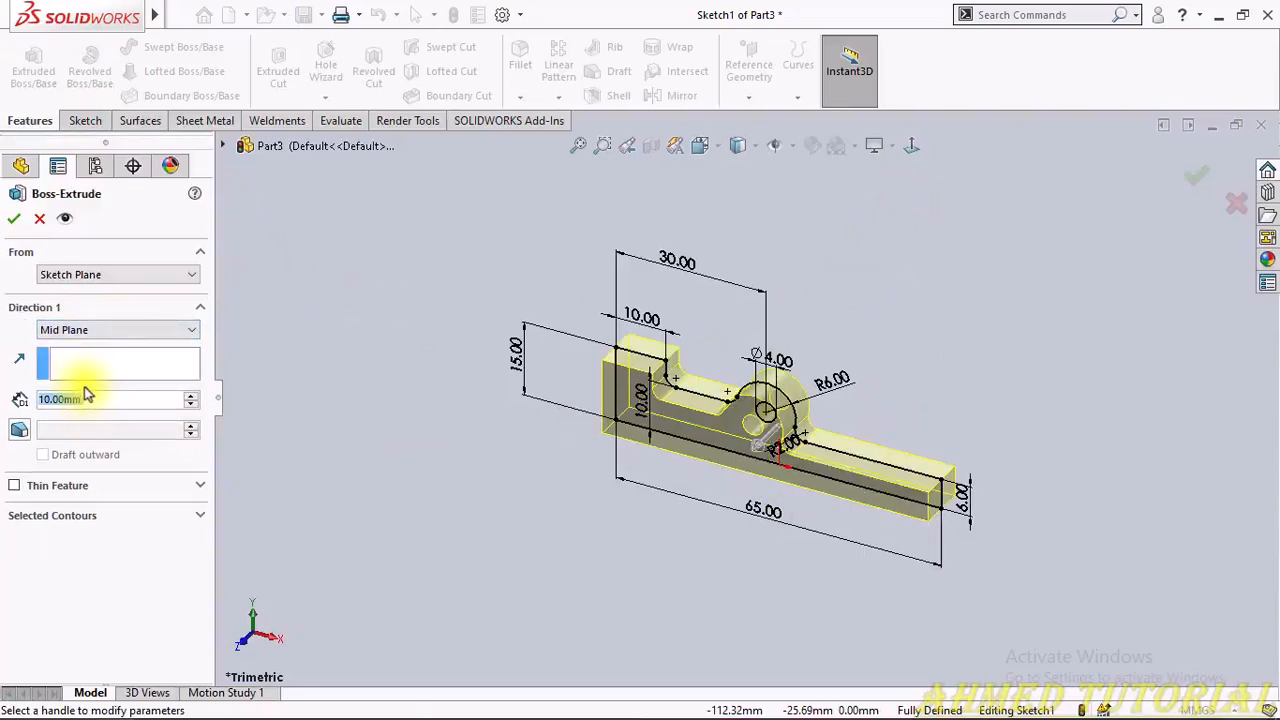
{"action": "type", "text": "50"}
{"action": "key", "text": "Return"}
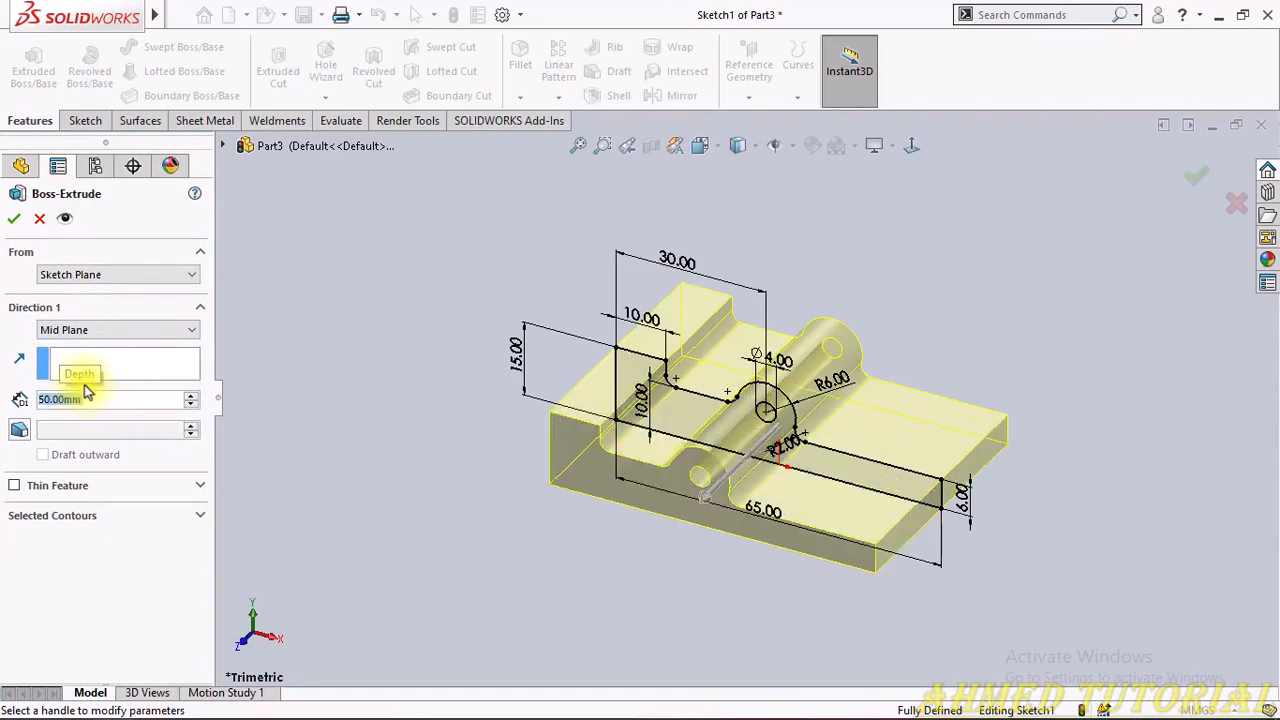
{"action": "key", "text": "alt+Tab"}
{"action": "key", "text": "alt+Tab"}
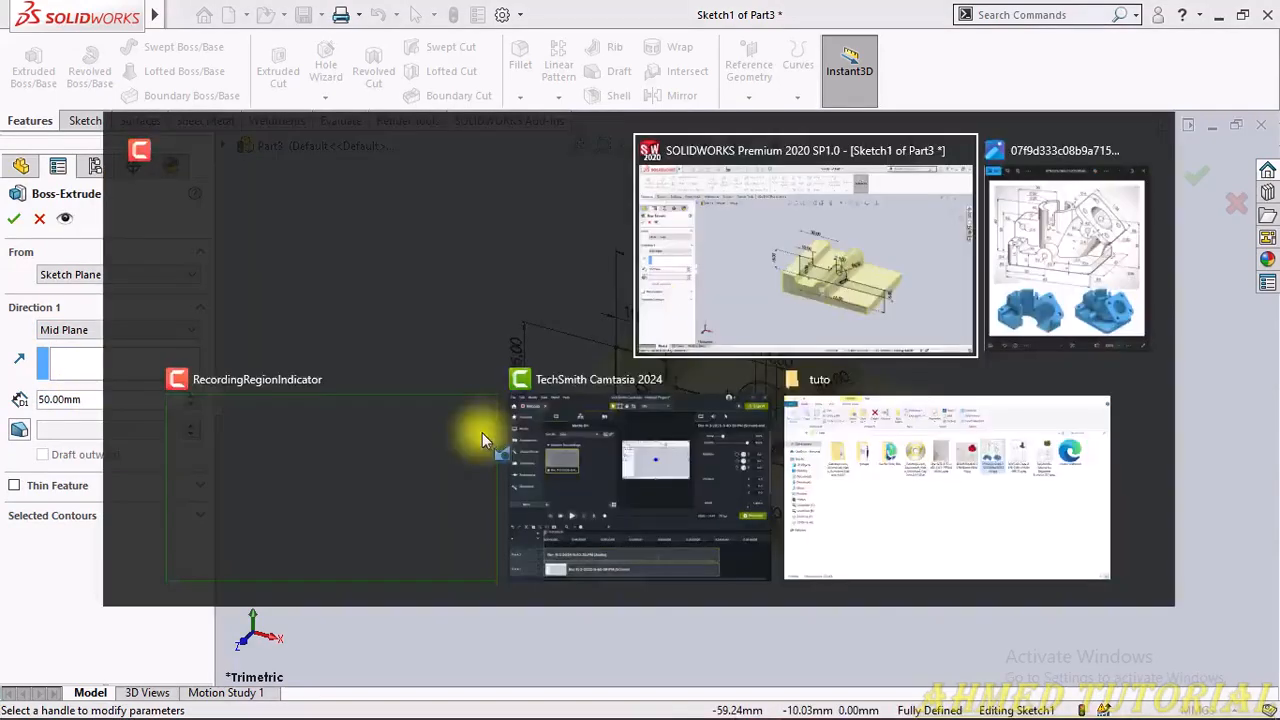
{"action": "key", "text": "alt+Tab"}
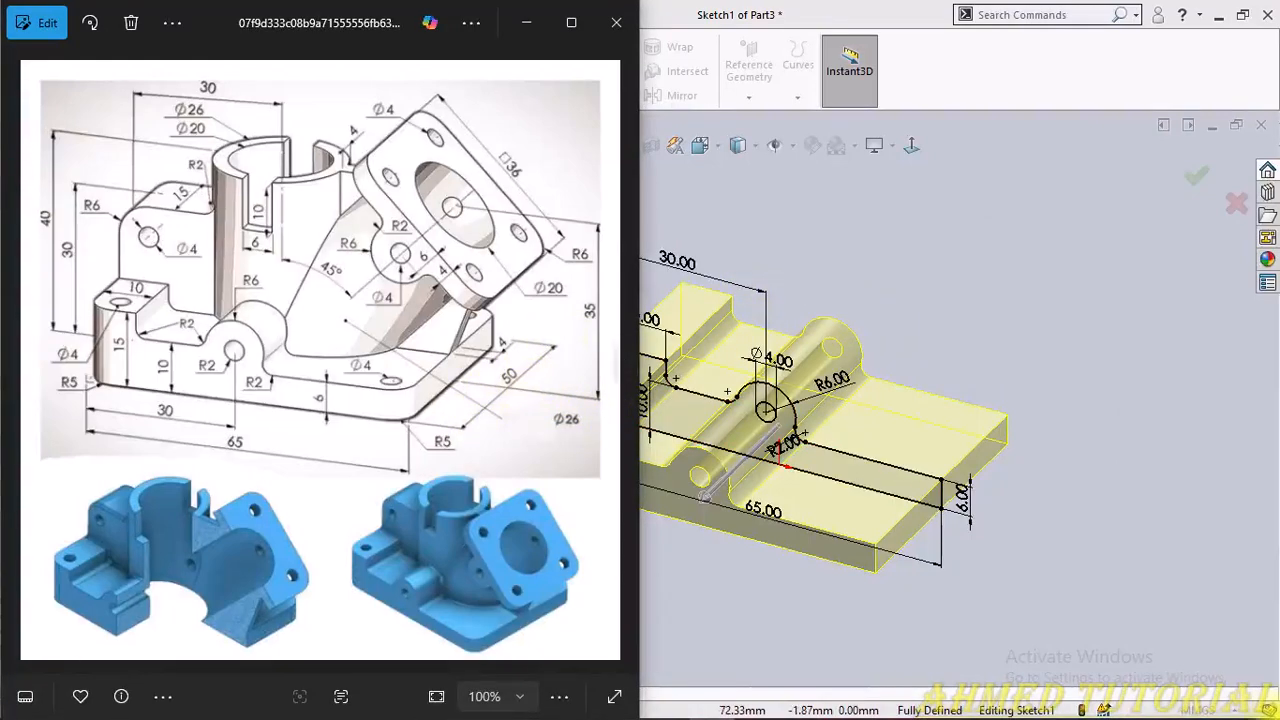
{"action": "left_click", "coordinate": [1239, 636]}
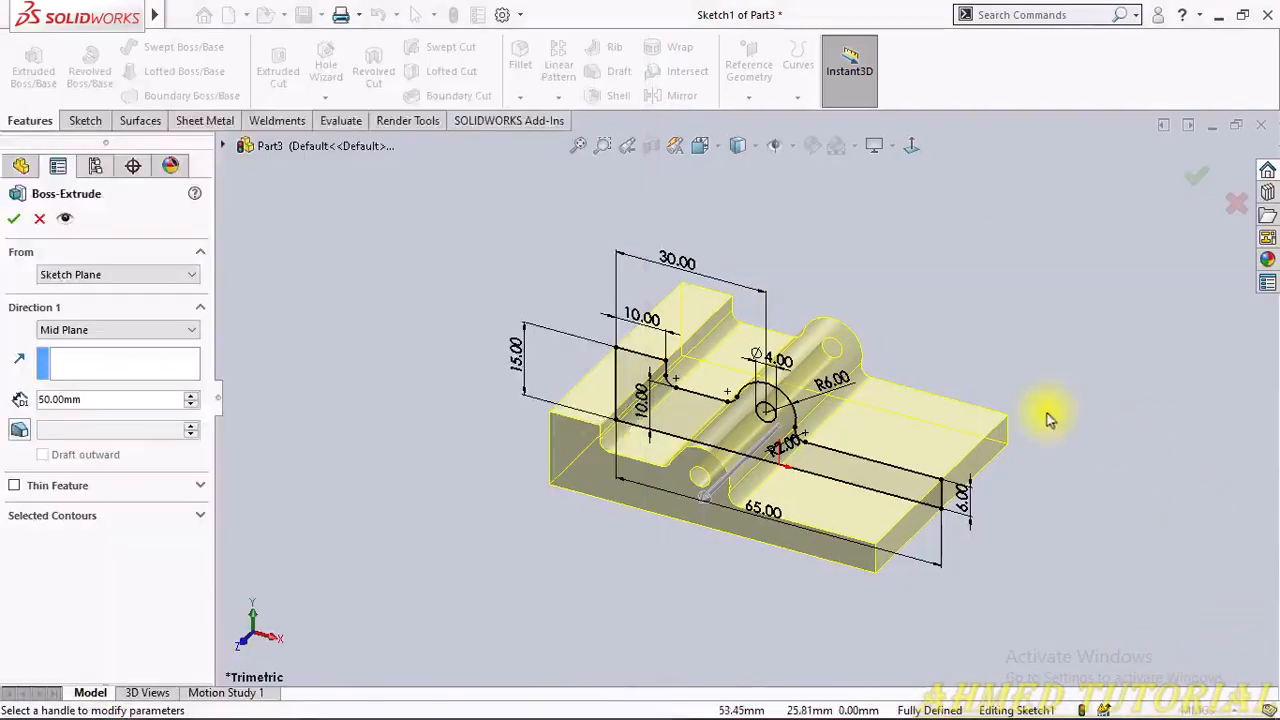
{"action": "left_click", "coordinate": [12, 220]}
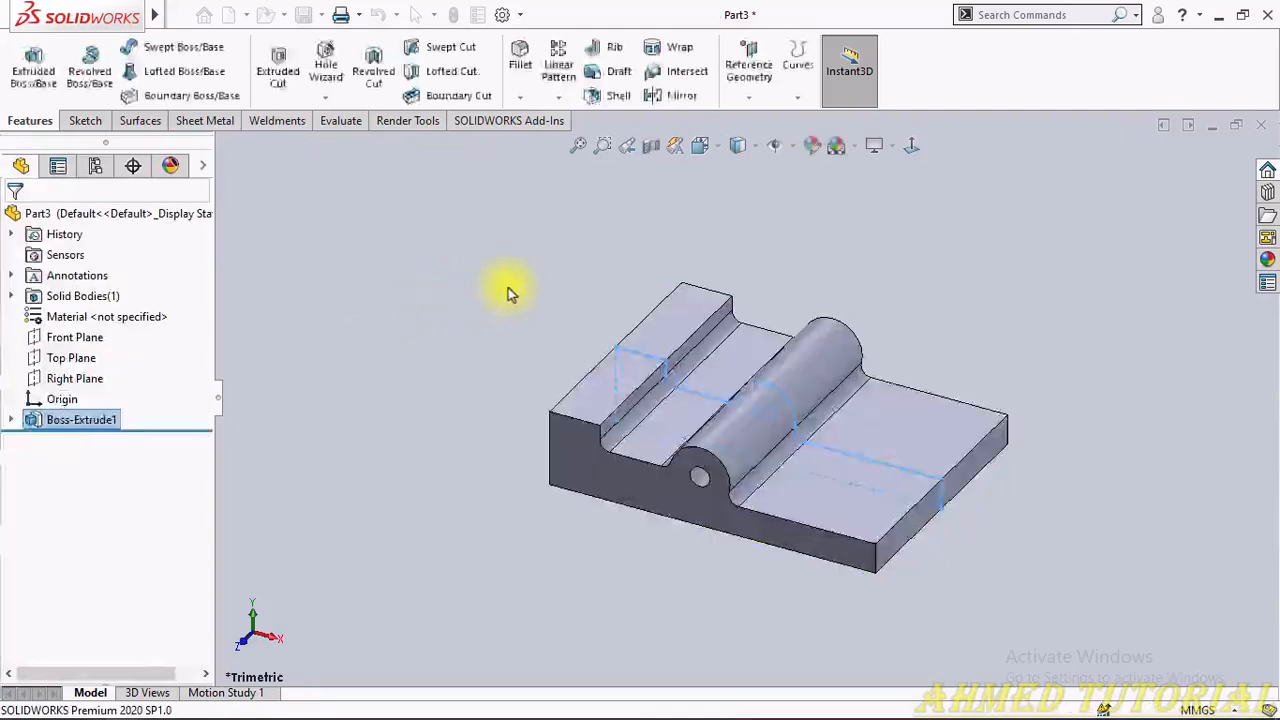
Step: Consult the reference drawing for the vertical cylinder and start a new sketch on the bottom face of the base
{"action": "middle_click_drag", "start_coordinate": [843, 508], "coordinate": [724, 507]}
{"action": "key", "text": "alt+Tab"}
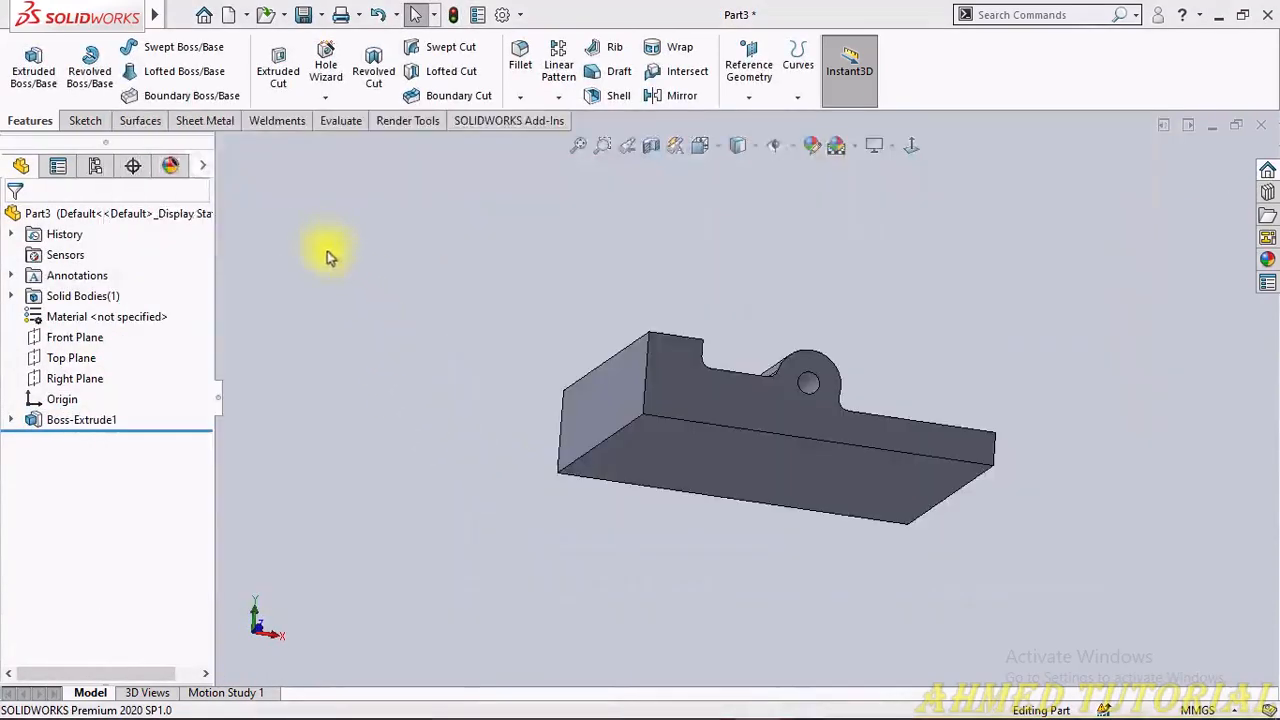
{"action": "key", "text": "alt+Tab"}
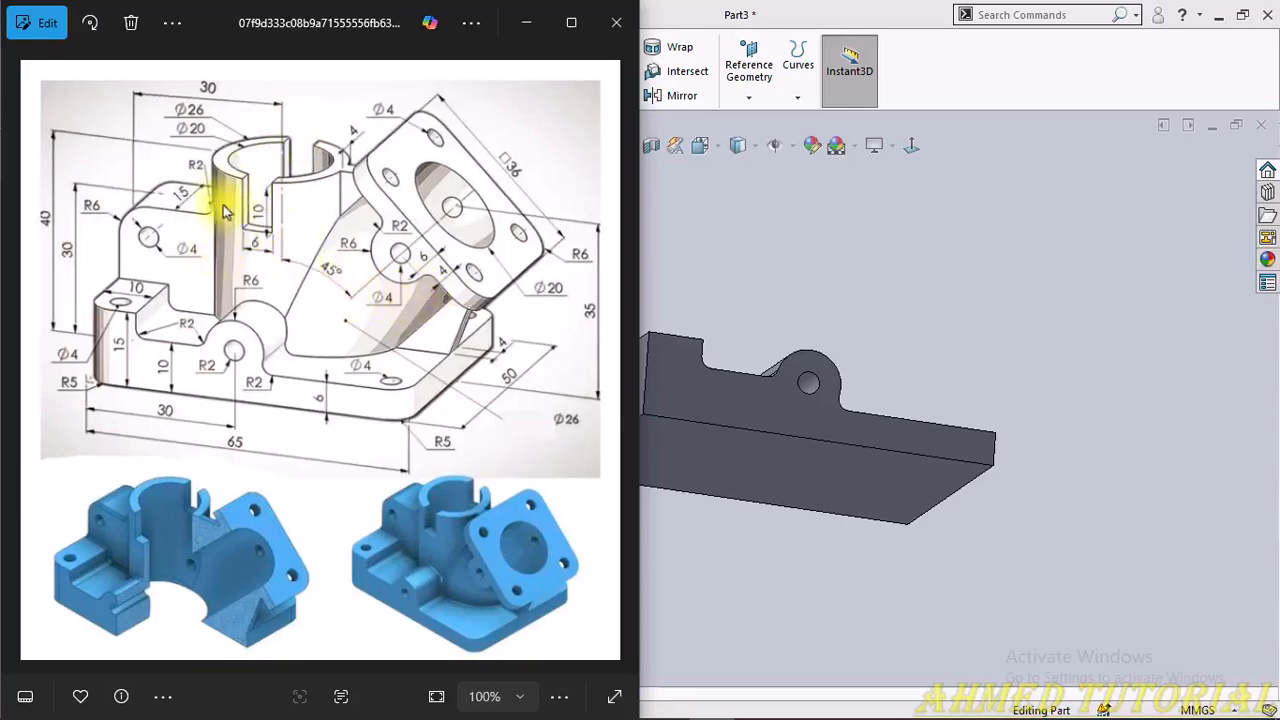
{"action": "left_click", "coordinate": [738, 457]}
{"action": "left_click", "coordinate": [733, 432]}
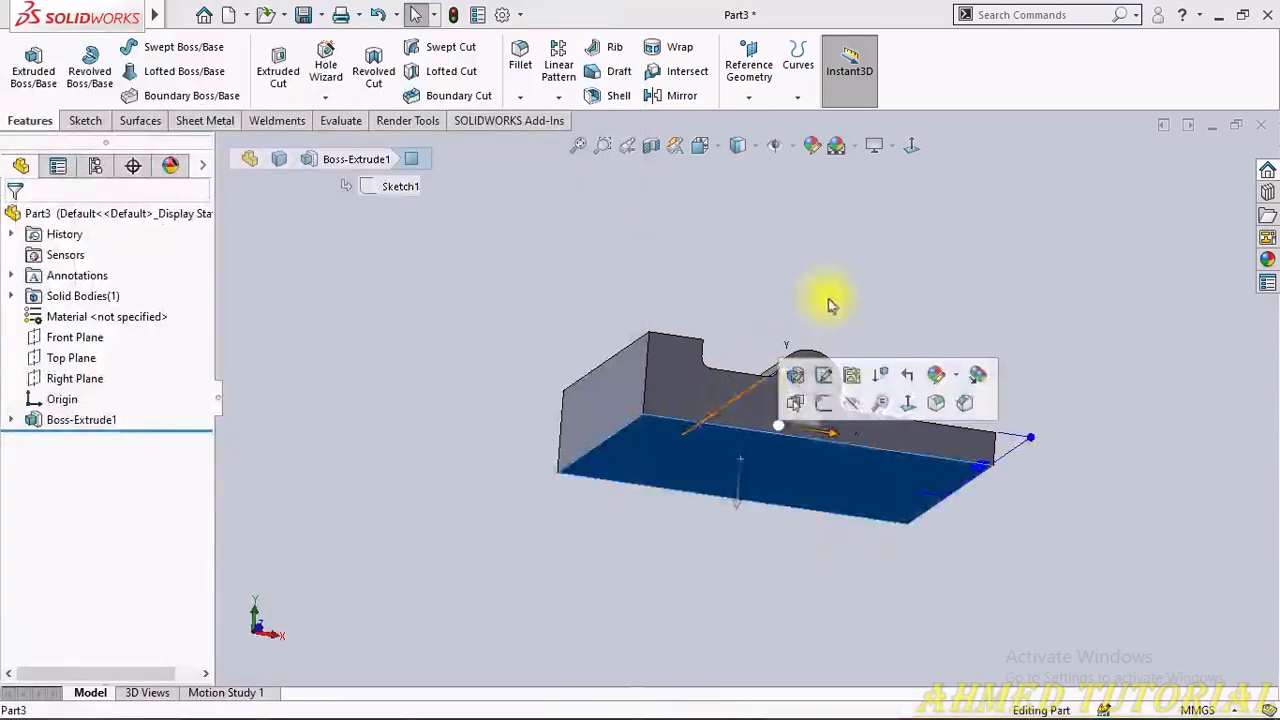
{"action": "left_click", "coordinate": [822, 412]}
{"action": "left_click", "coordinate": [910, 145]}
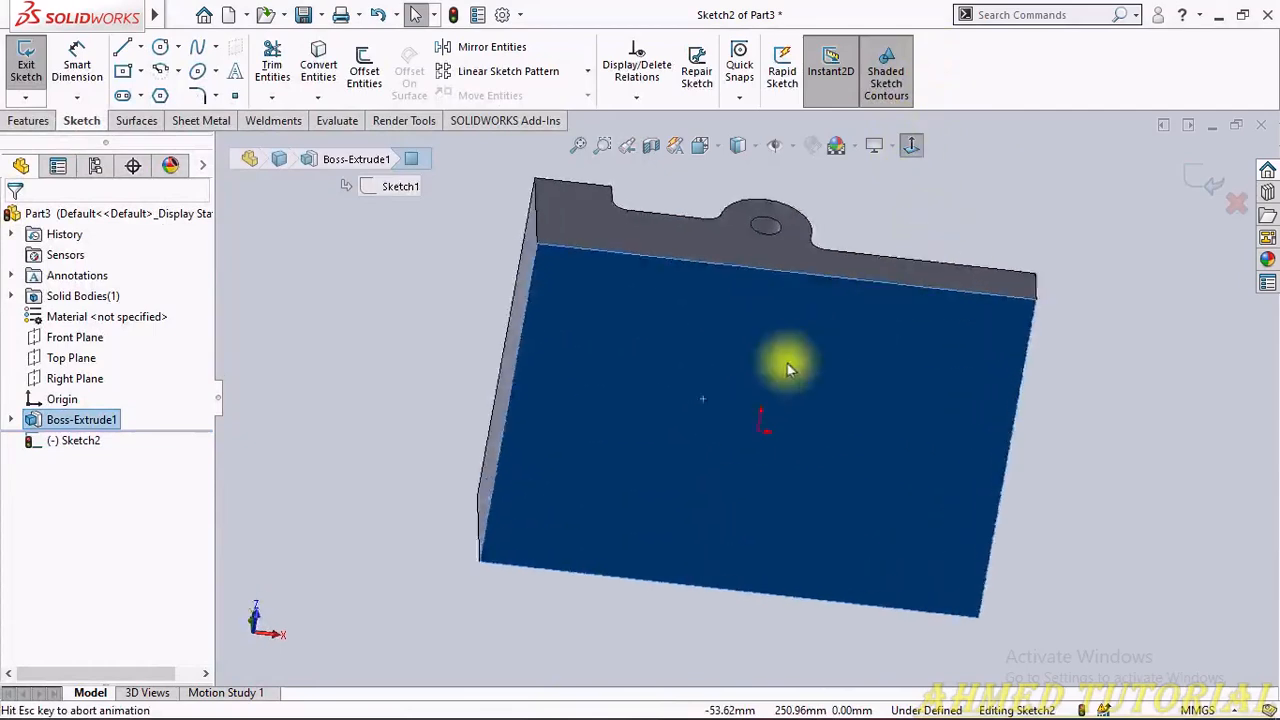
{"action": "right_click_drag", "start_coordinate": [286, 393], "coordinate": [360, 393]}
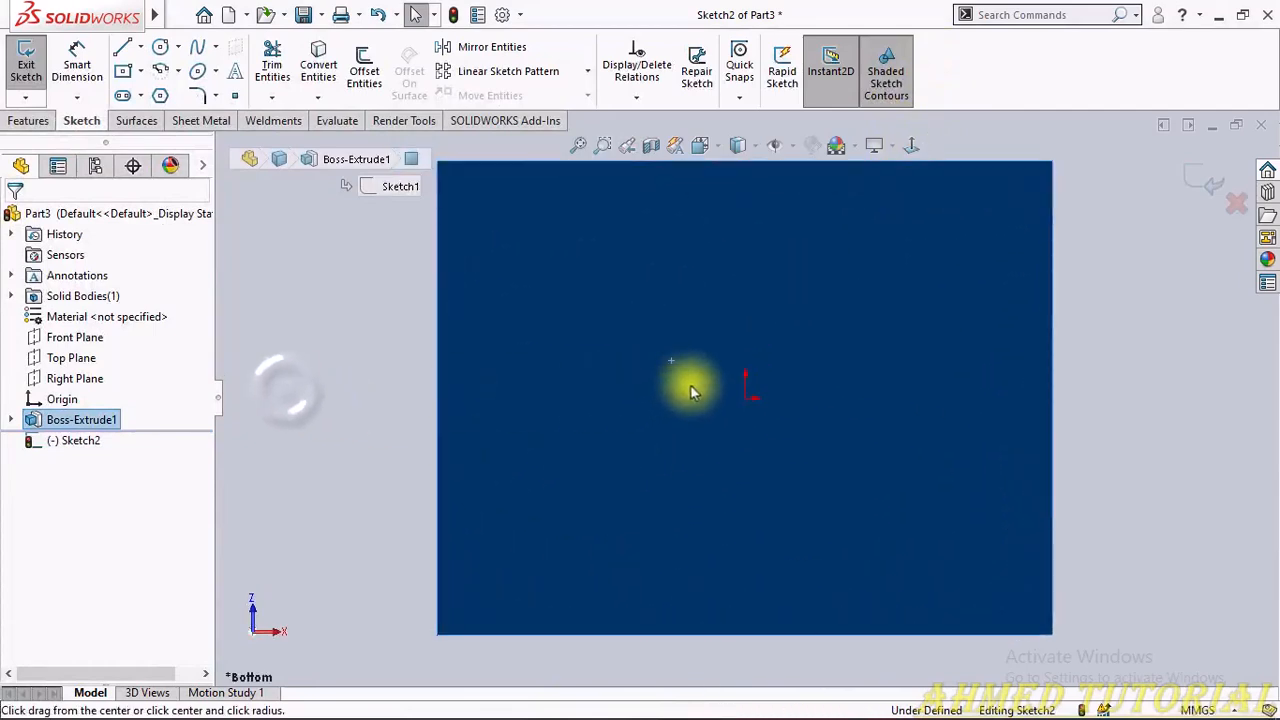
{"action": "left_click", "coordinate": [745, 398]}
{"action": "key", "text": "Escape"}
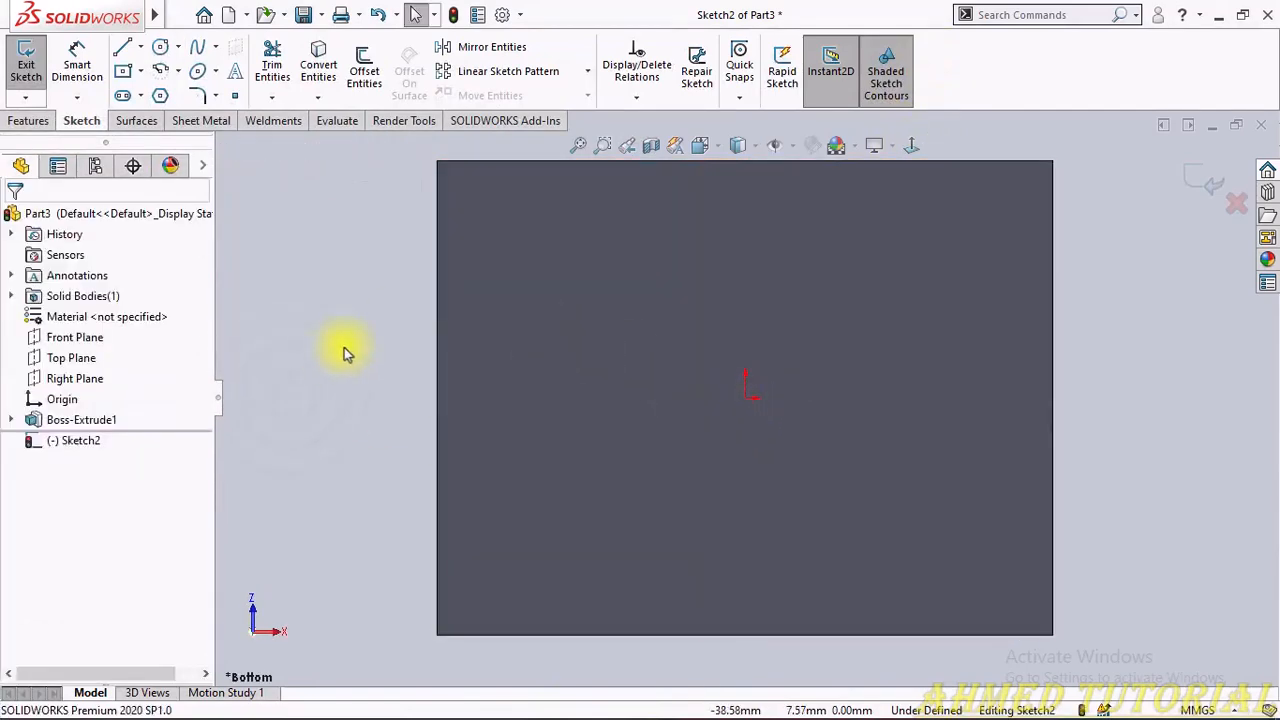
Step: Sketch a circle about 15 mm in diameter on the bottom face, centered about 4 mm to the left of the origin
{"action": "right_click_drag", "start_coordinate": [332, 352], "coordinate": [677, 383]}
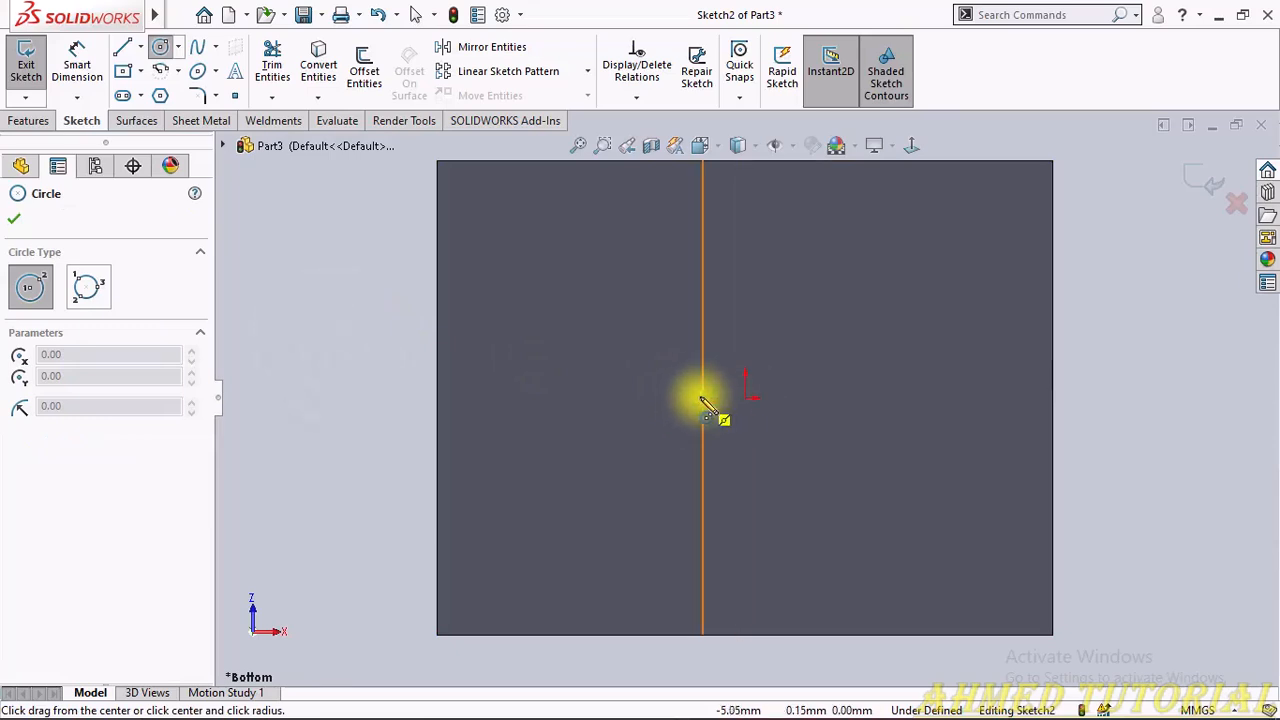
{"action": "left_click", "coordinate": [710, 400]}
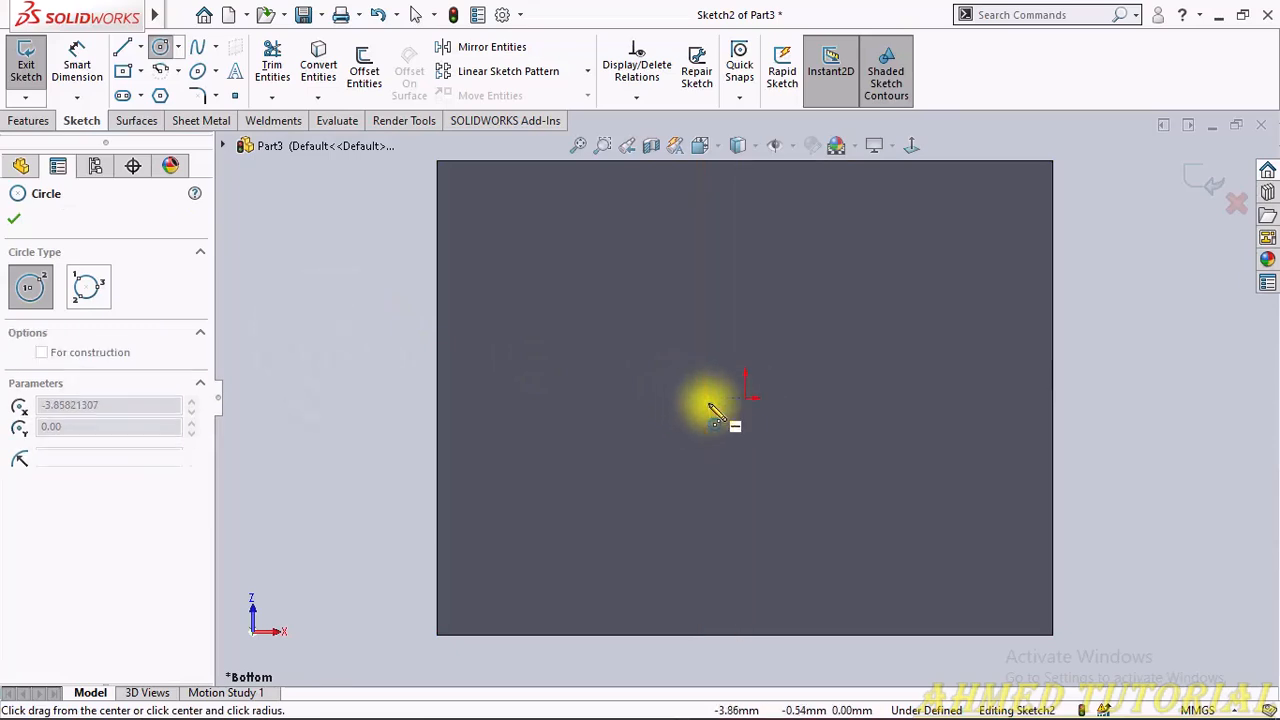
{"action": "left_click", "coordinate": [760, 350]}
{"action": "key", "text": "Escape"}
Step: Dimension the horizontal distance from the base's left edge to the circle's center as 30 mm
{"action": "right_click_drag", "start_coordinate": [641, 616], "coordinate": [718, 339]}
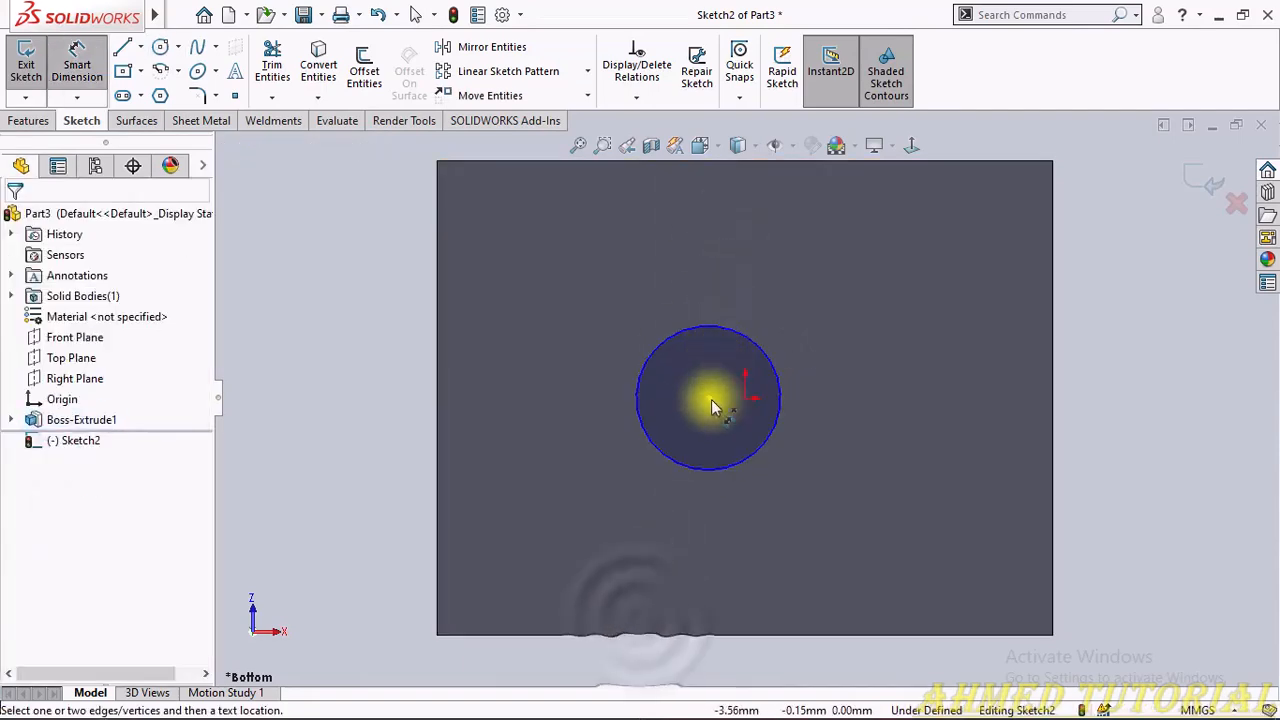
{"action": "left_click", "coordinate": [440, 430]}
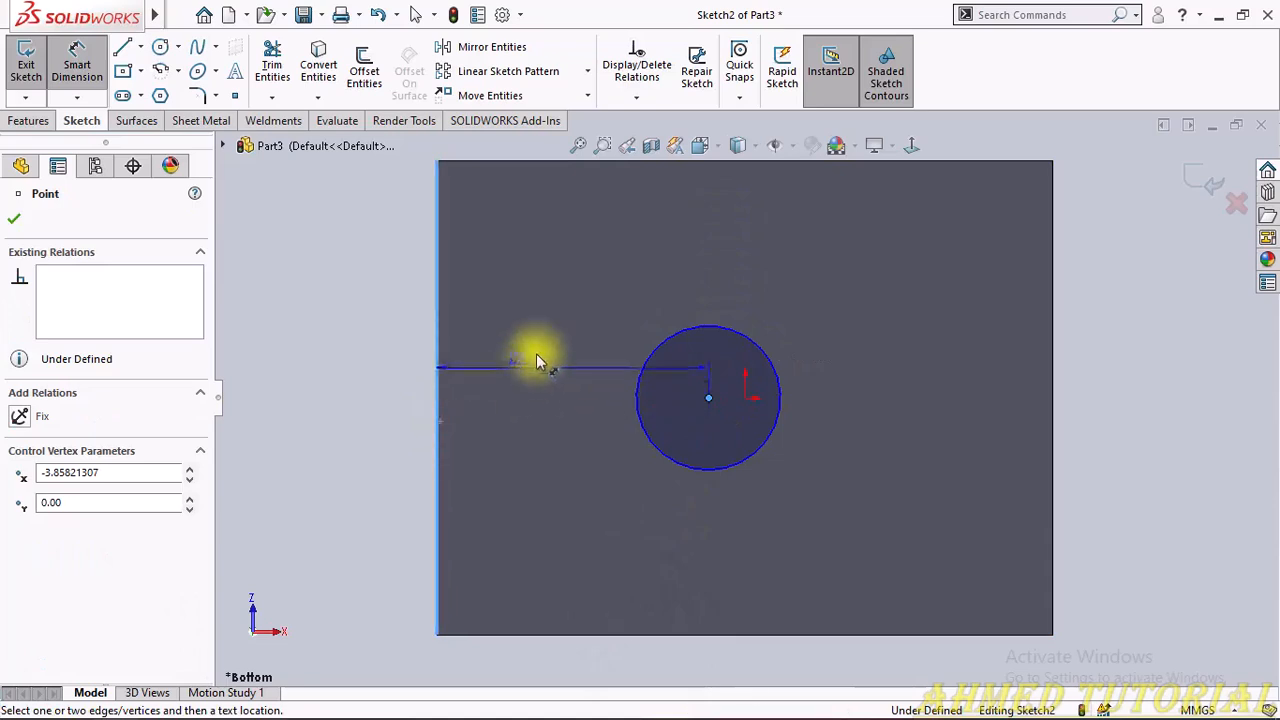
{"action": "left_click", "coordinate": [577, 243]}
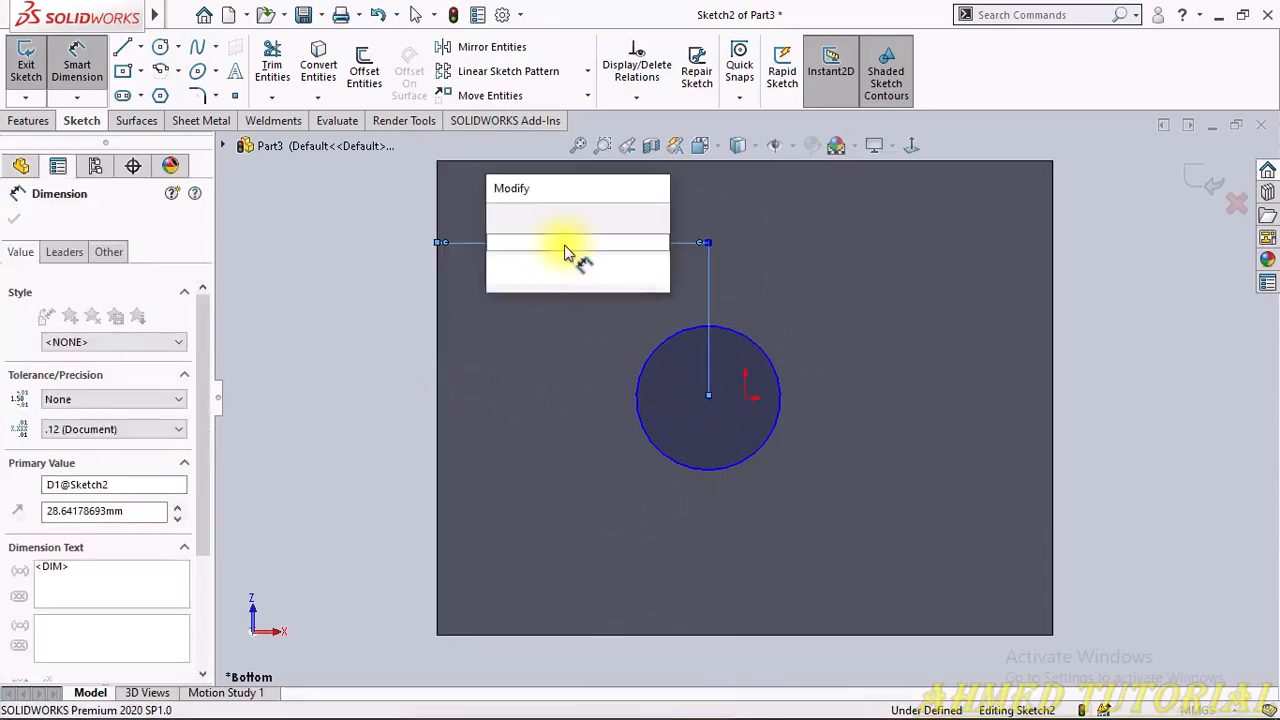
{"action": "type", "text": "30"}
{"action": "key", "text": "Return"}
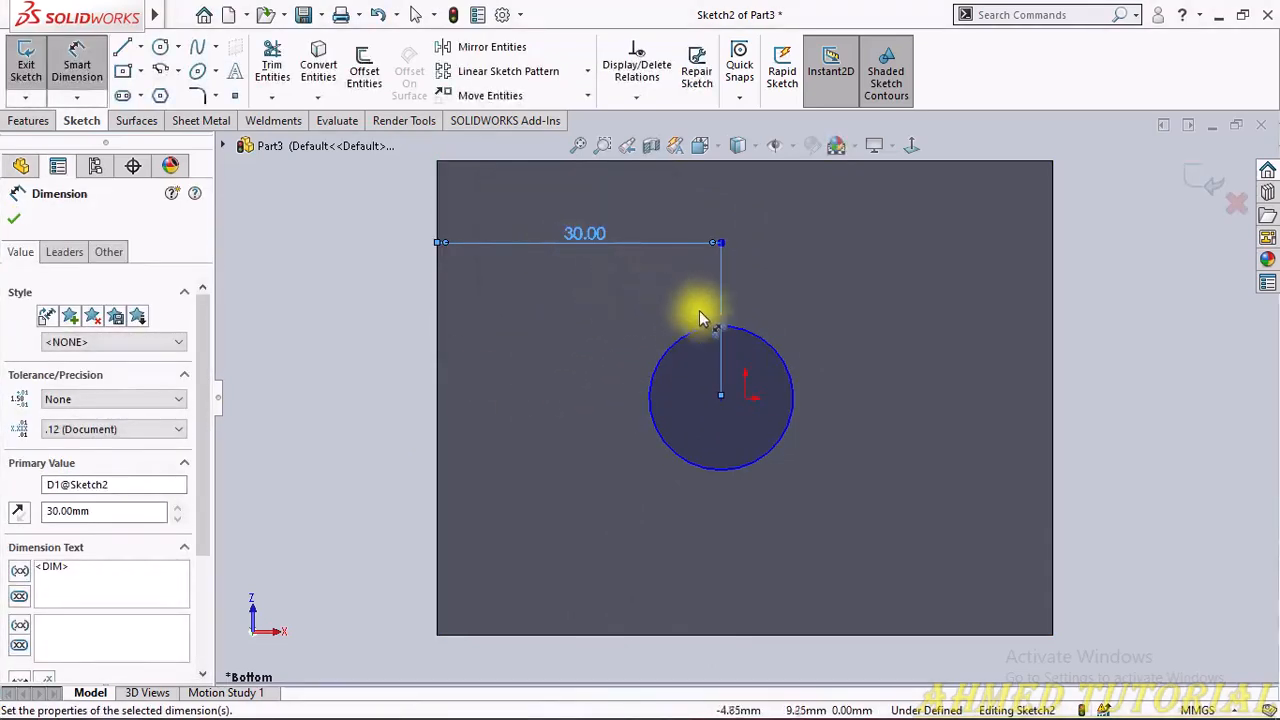
{"action": "left_click", "coordinate": [716, 393]}
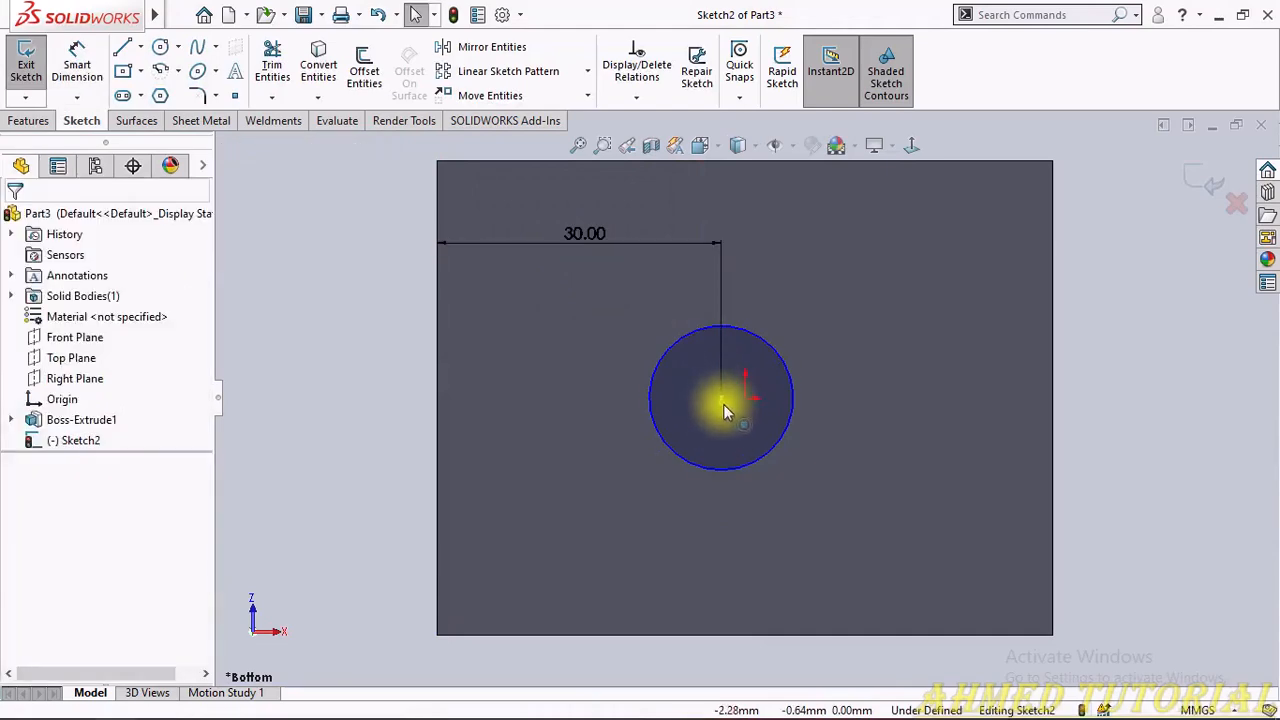
Step: Add a horizontal relation between the circle's center and the sketch origin
{"action": "left_click", "coordinate": [723, 401]}
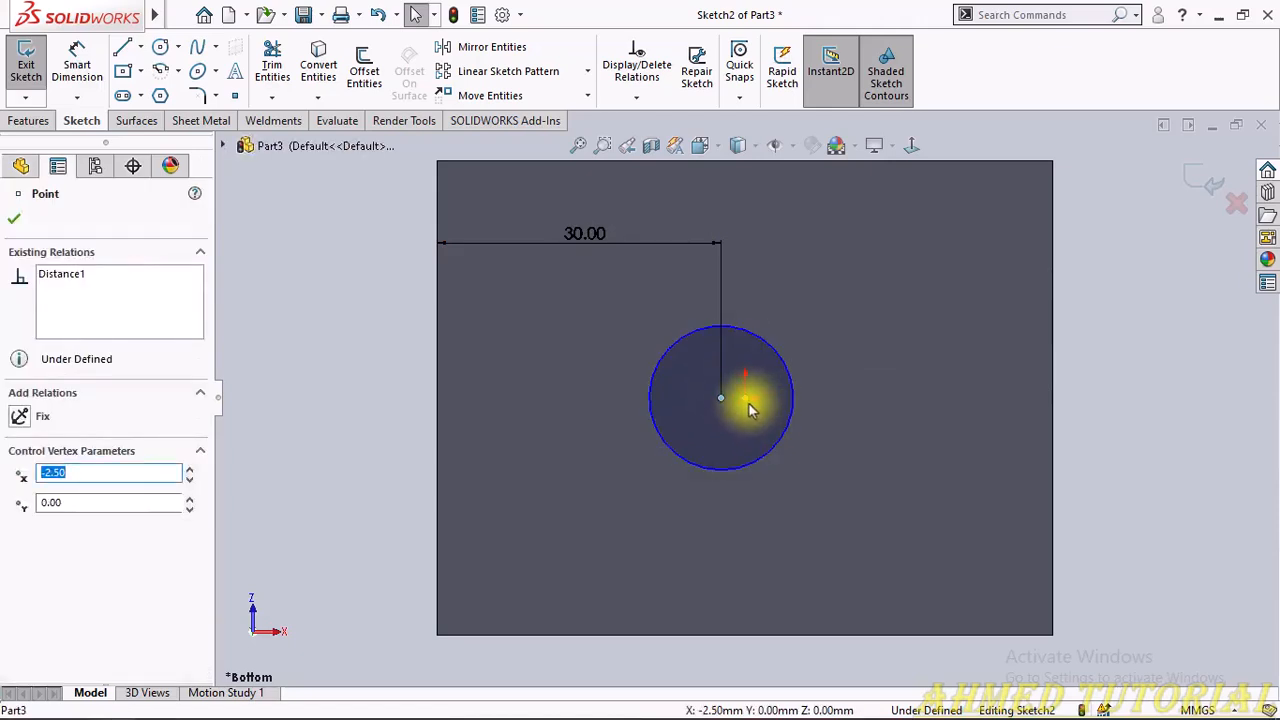
{"action": "left_click", "coordinate": [747, 400], "text": "ctrl"}
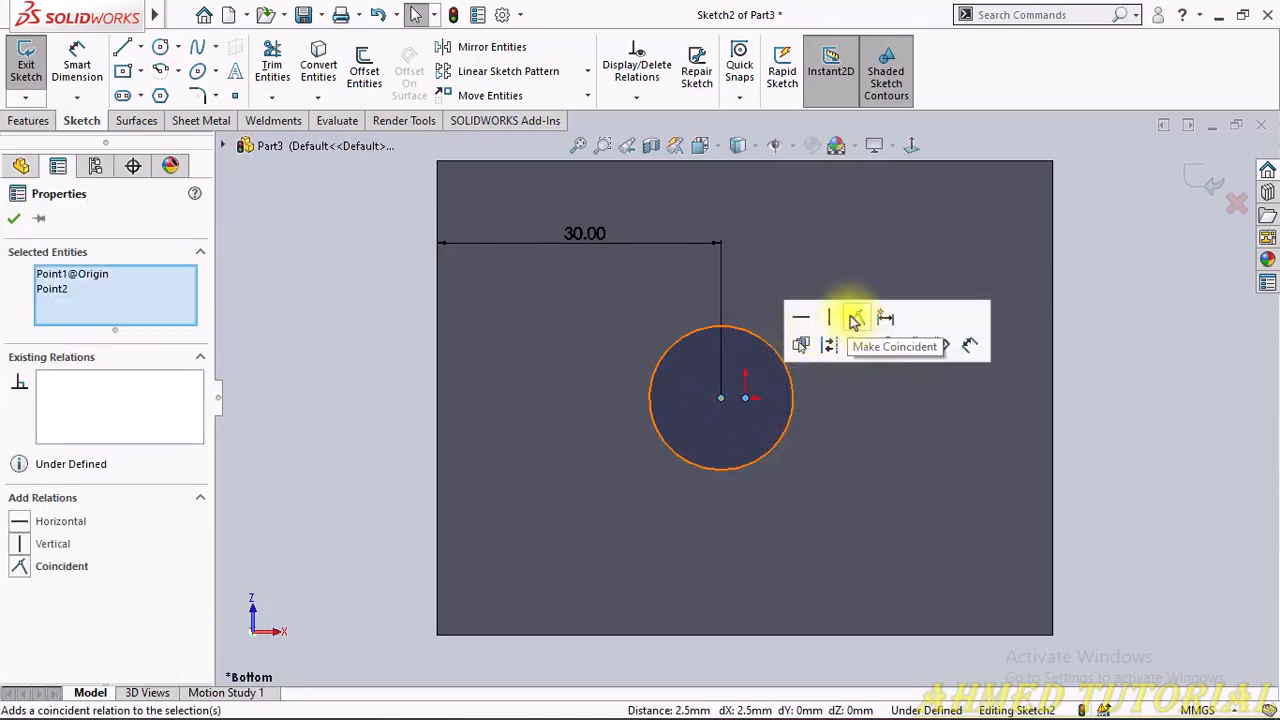
{"action": "left_click", "coordinate": [809, 322]}
{"action": "left_click", "coordinate": [1150, 400]}
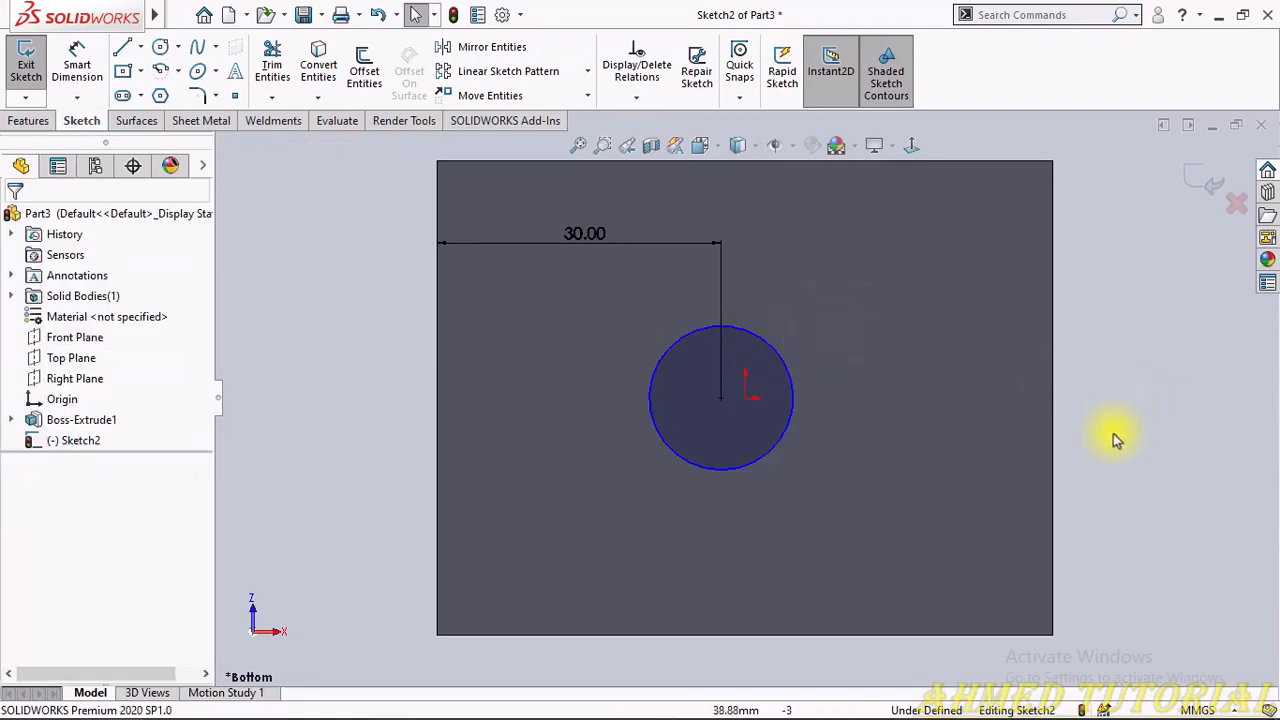
Step: Dimension the circle's diameter as 26 mm, checking the outer cylinder diameter in the reference drawing
{"action": "right_click_drag", "start_coordinate": [1113, 436], "coordinate": [1108, 370]}
{"action": "left_click", "coordinate": [773, 352]}
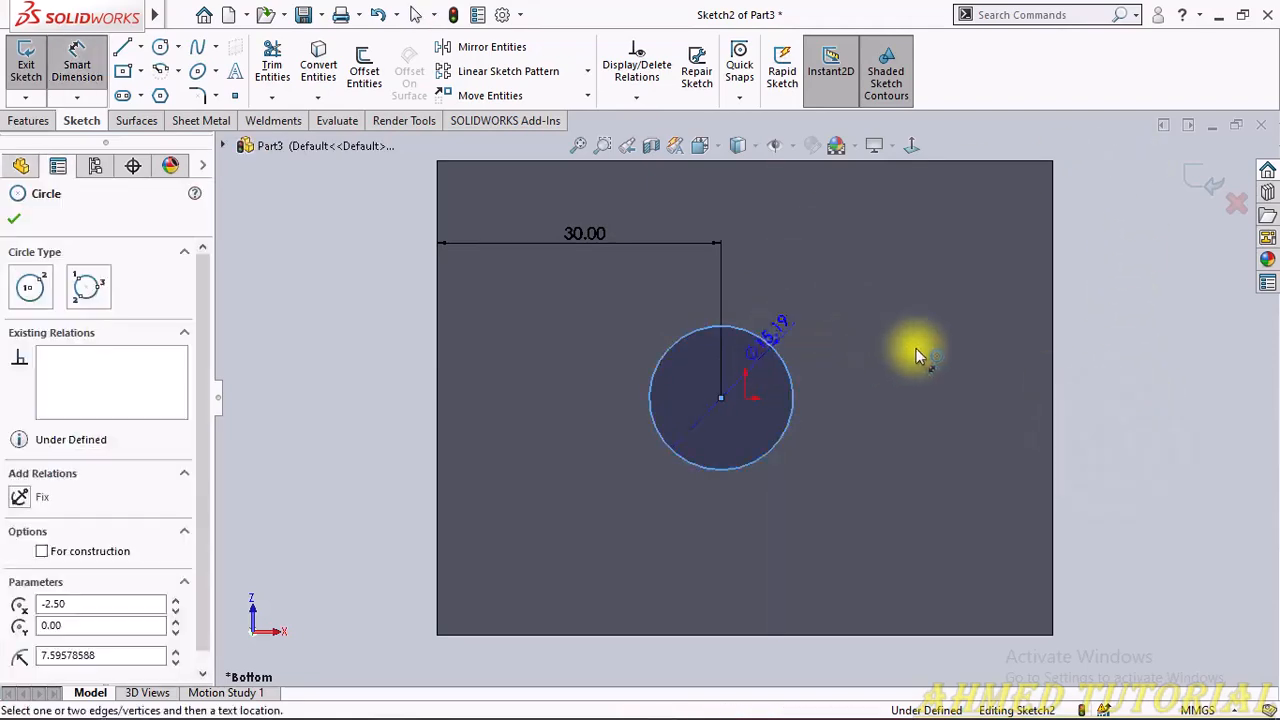
{"action": "left_click", "coordinate": [925, 356]}
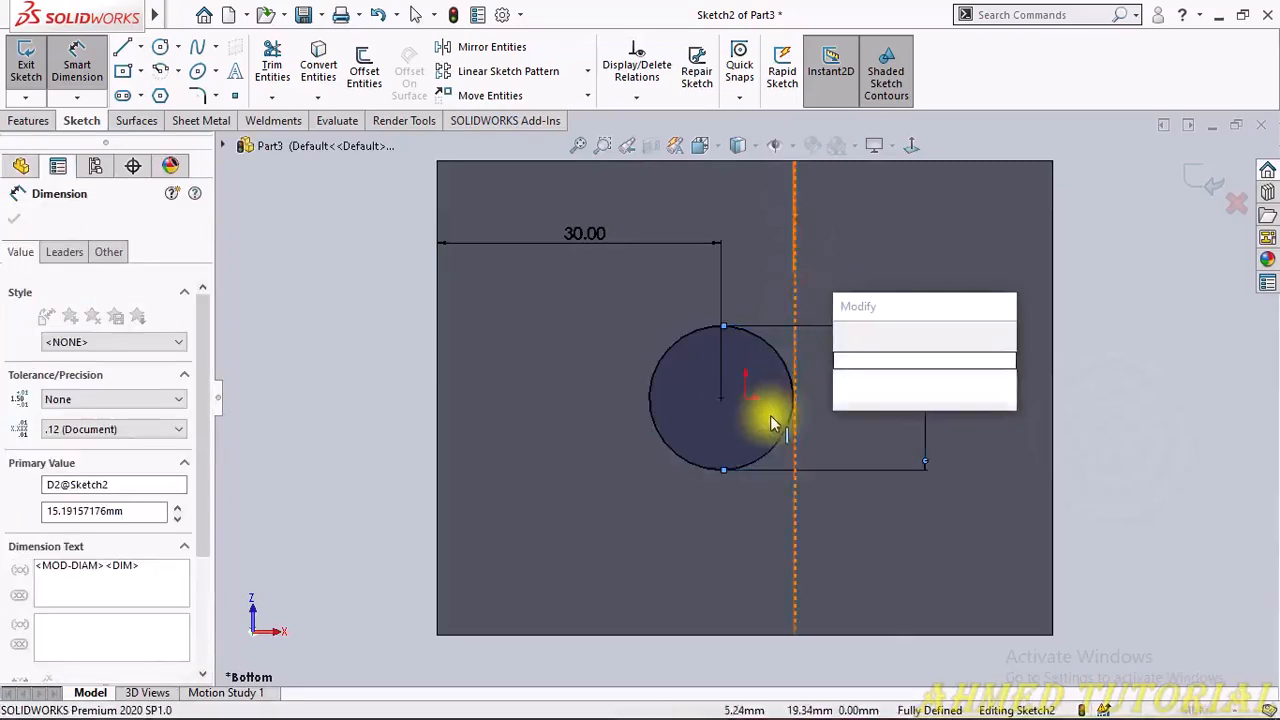
{"action": "middle_click_drag", "start_coordinate": [771, 420], "coordinate": [857, 320]}
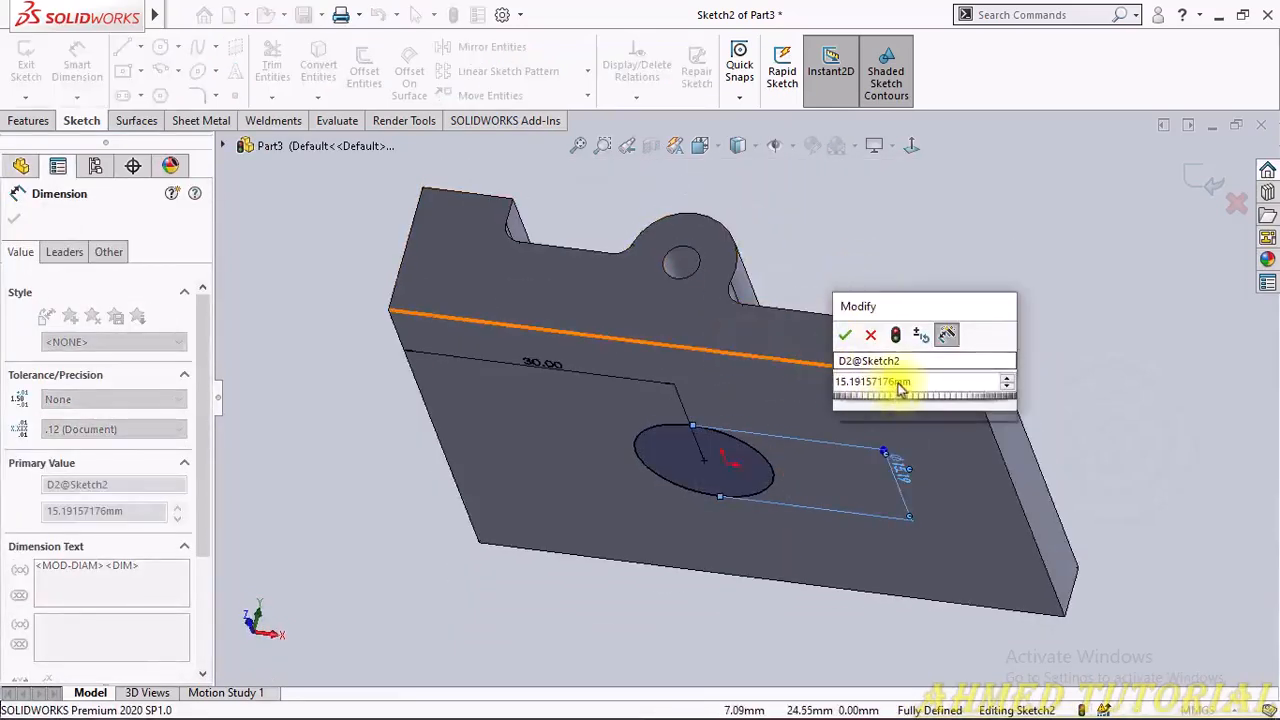
{"action": "left_click", "coordinate": [898, 381]}
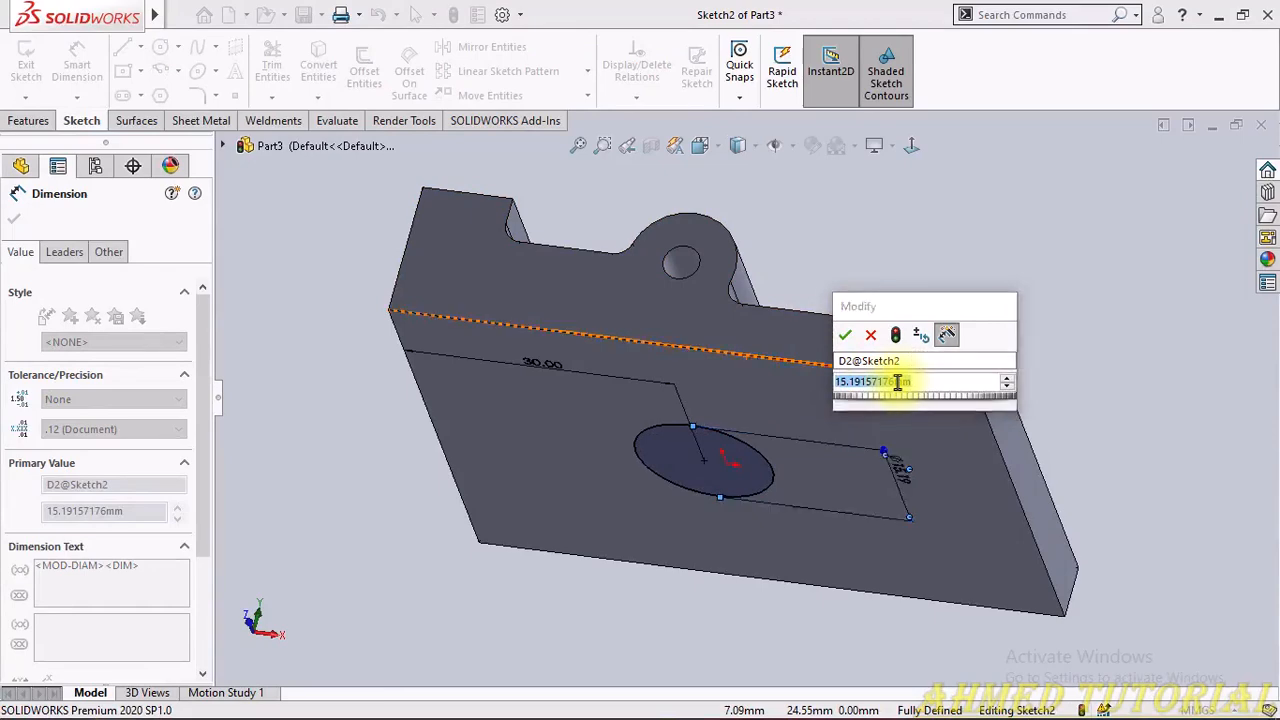
{"action": "key", "text": "alt+Tab"}
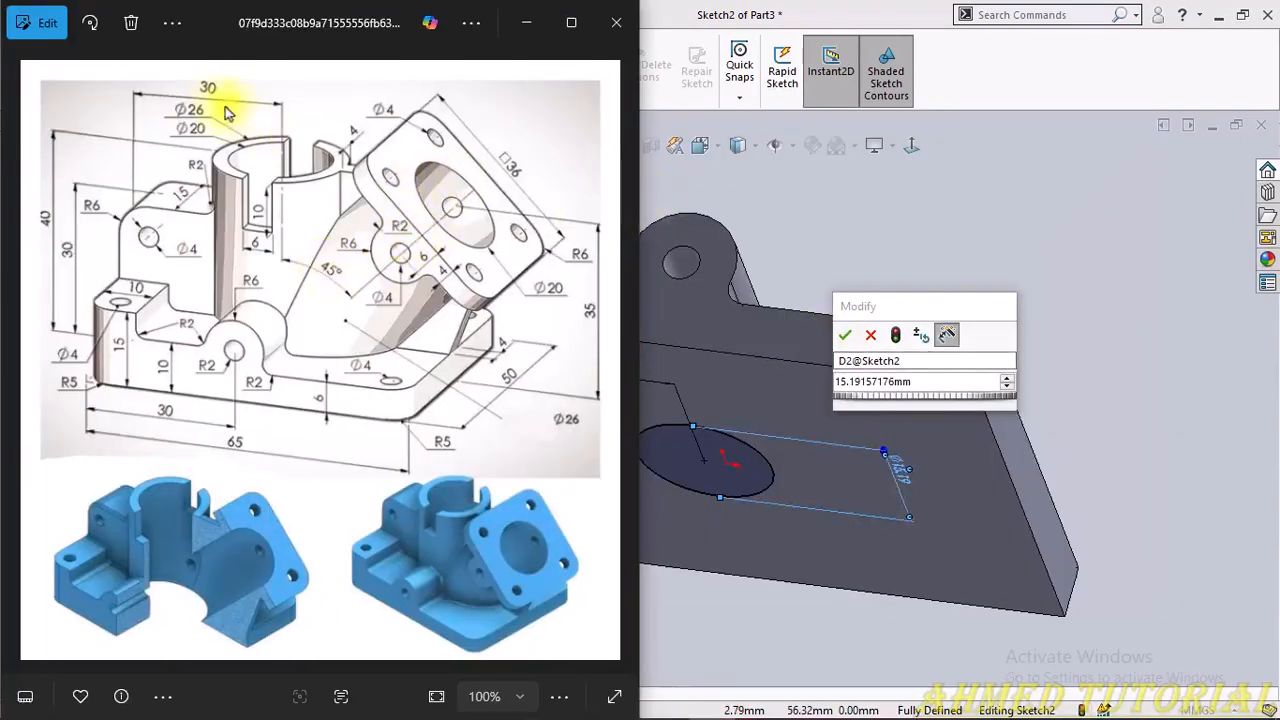
{"action": "key", "text": "alt+Tab"}
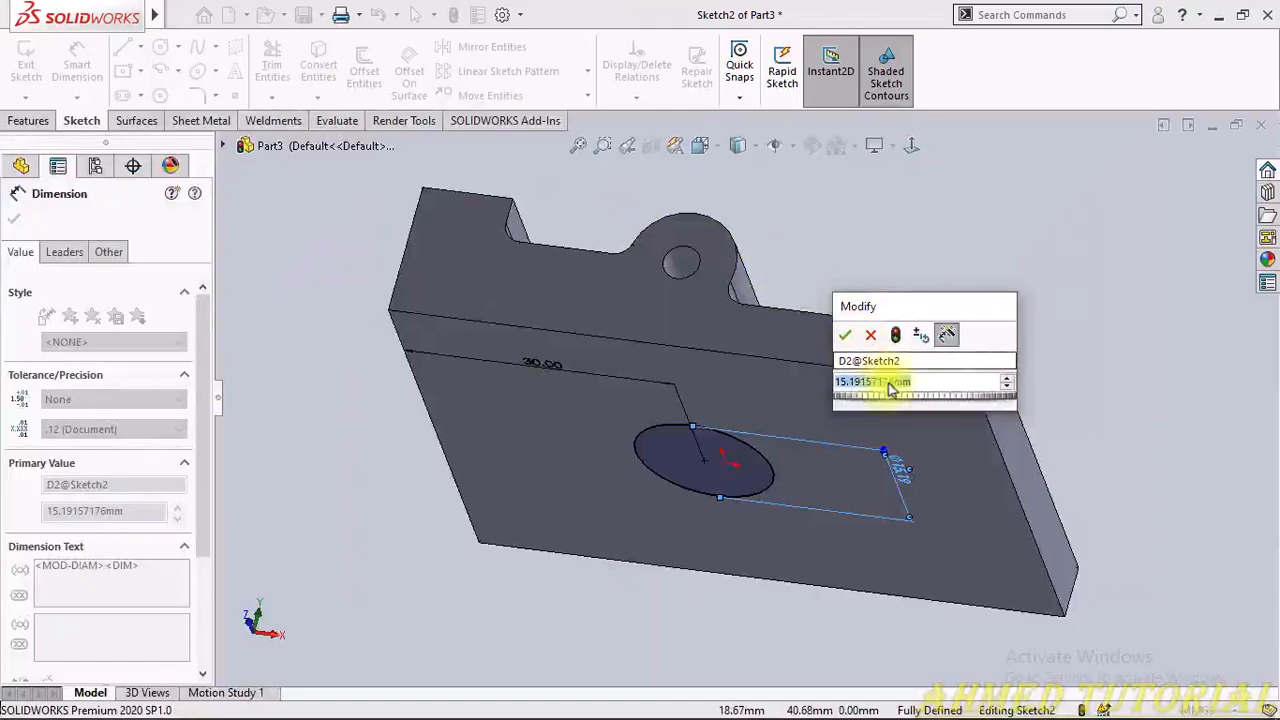
{"action": "type", "text": "20"}
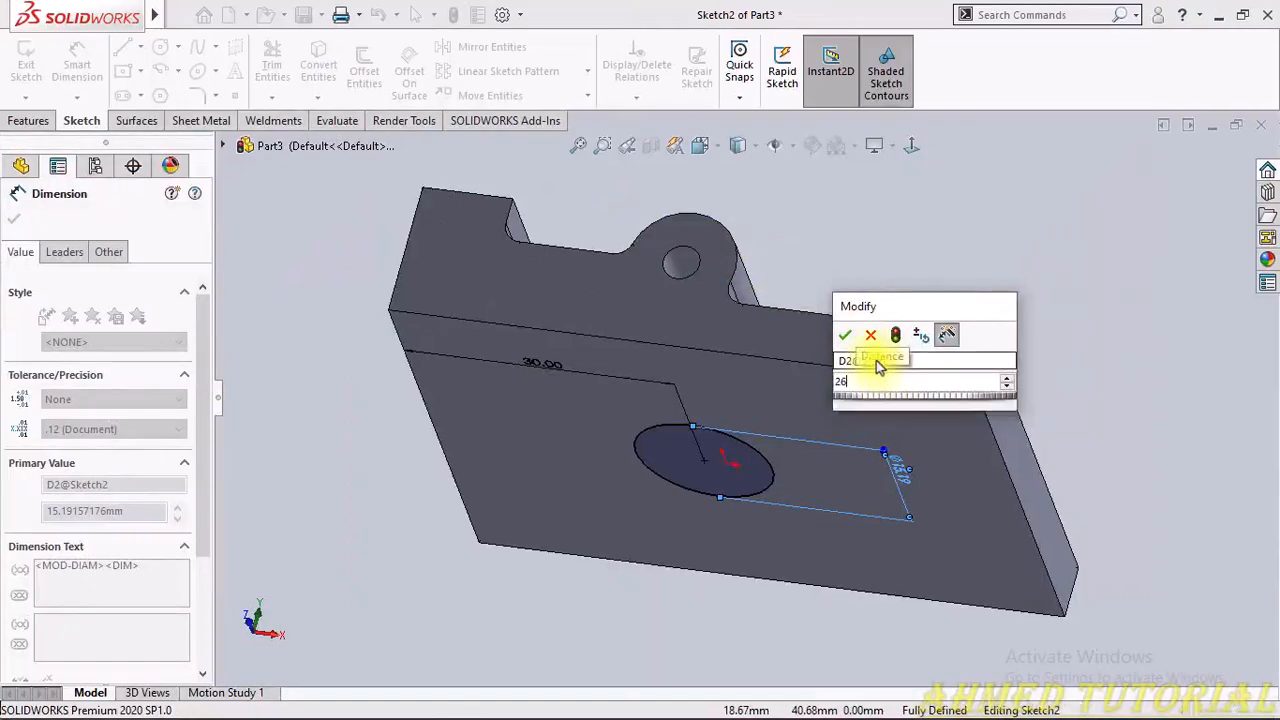
{"action": "key", "text": "Return"}
{"action": "mouse_move", "coordinate": [894, 277]}
{"action": "middle_mouse_down"}
{"action": "mouse_move", "coordinate": [866, 491]}
{"action": "mouse_move", "coordinate": [868, 393]}
{"action": "mouse_move", "coordinate": [960, 354]}
{"action": "mouse_move", "coordinate": [837, 377]}
{"action": "middle_mouse_up"}
{"action": "scroll", "coordinate": [867, 388], "scroll_direction": "up", "scroll_amount": 4}
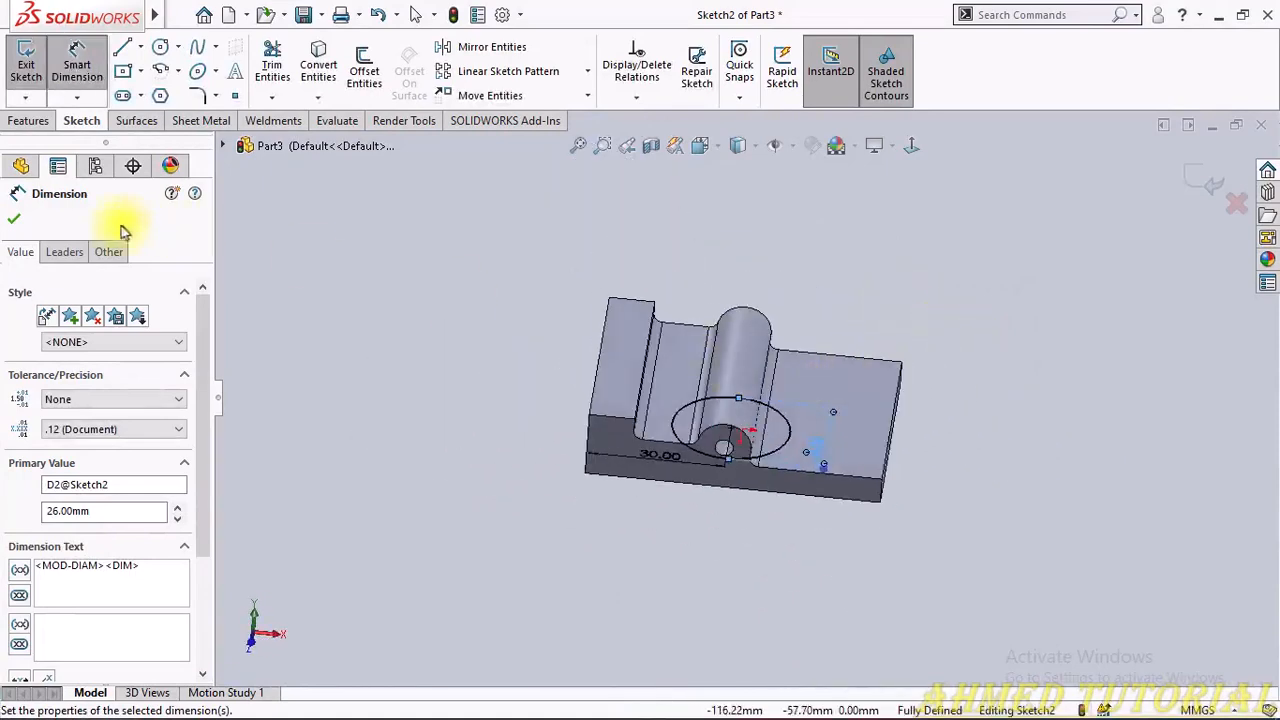
{"action": "left_click", "coordinate": [14, 222]}
Step: Start an extruded boss of the 26 mm circle from a 40 mm offset above the base's bottom face, checking the height in the reference drawing
{"action": "left_click", "coordinate": [36, 120]}
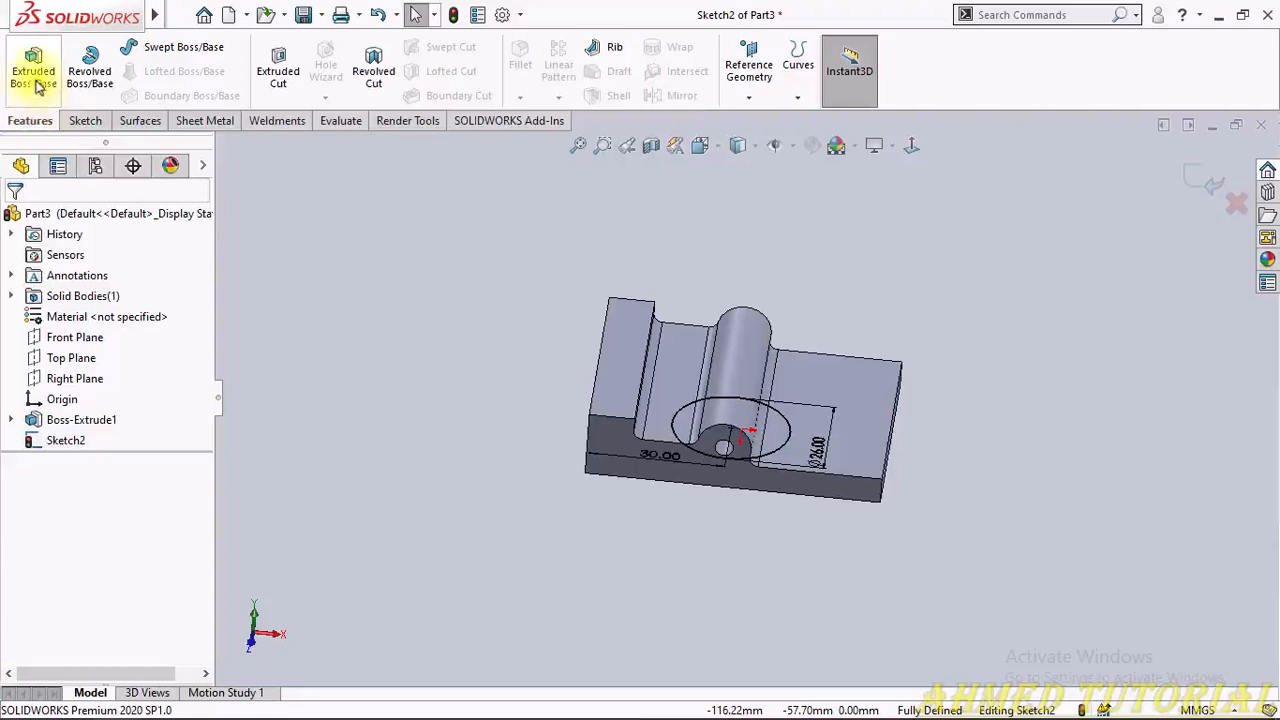
{"action": "left_click", "coordinate": [43, 75]}
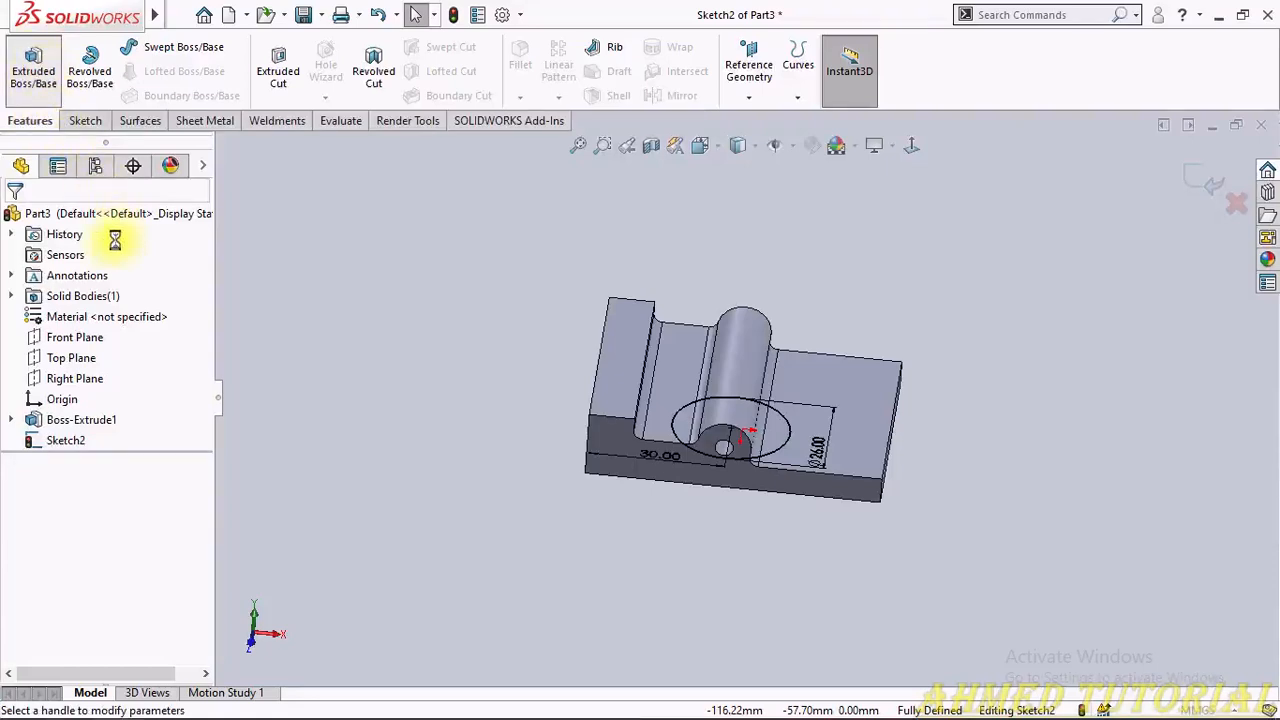
{"action": "left_click", "coordinate": [98, 279]}
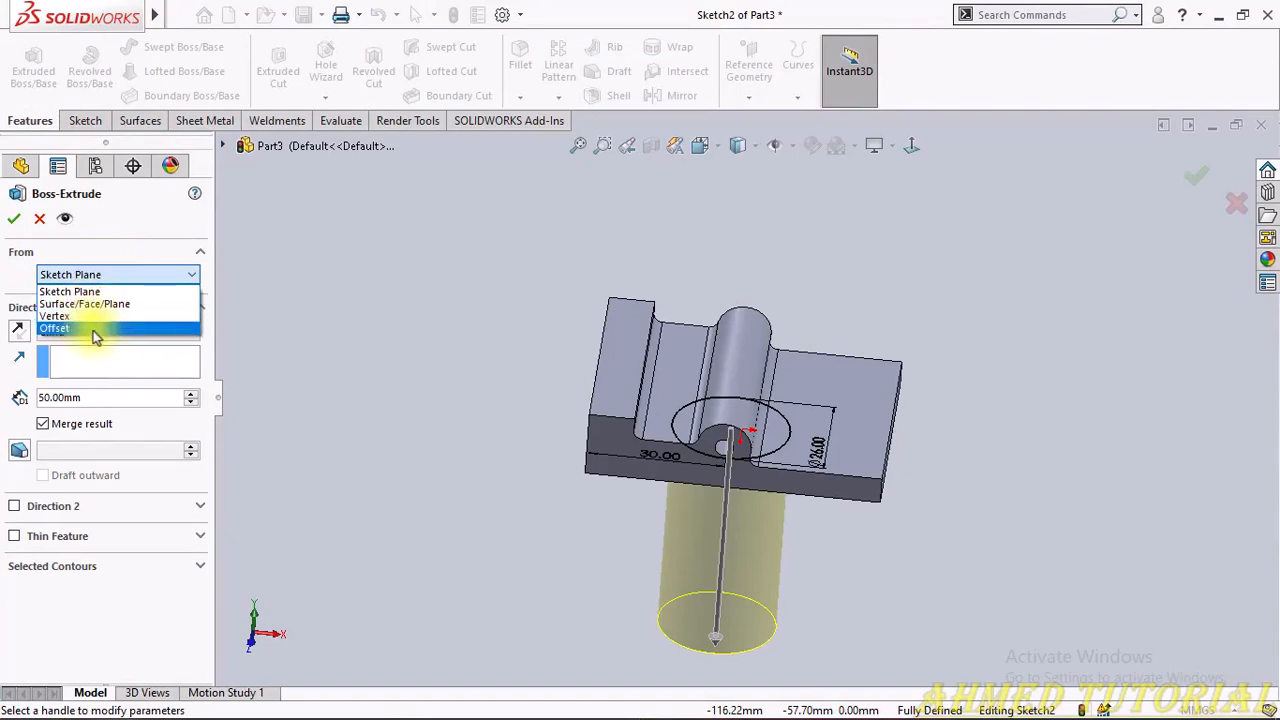
{"action": "left_click", "coordinate": [92, 328]}
{"action": "key", "text": "alt+Tab"}
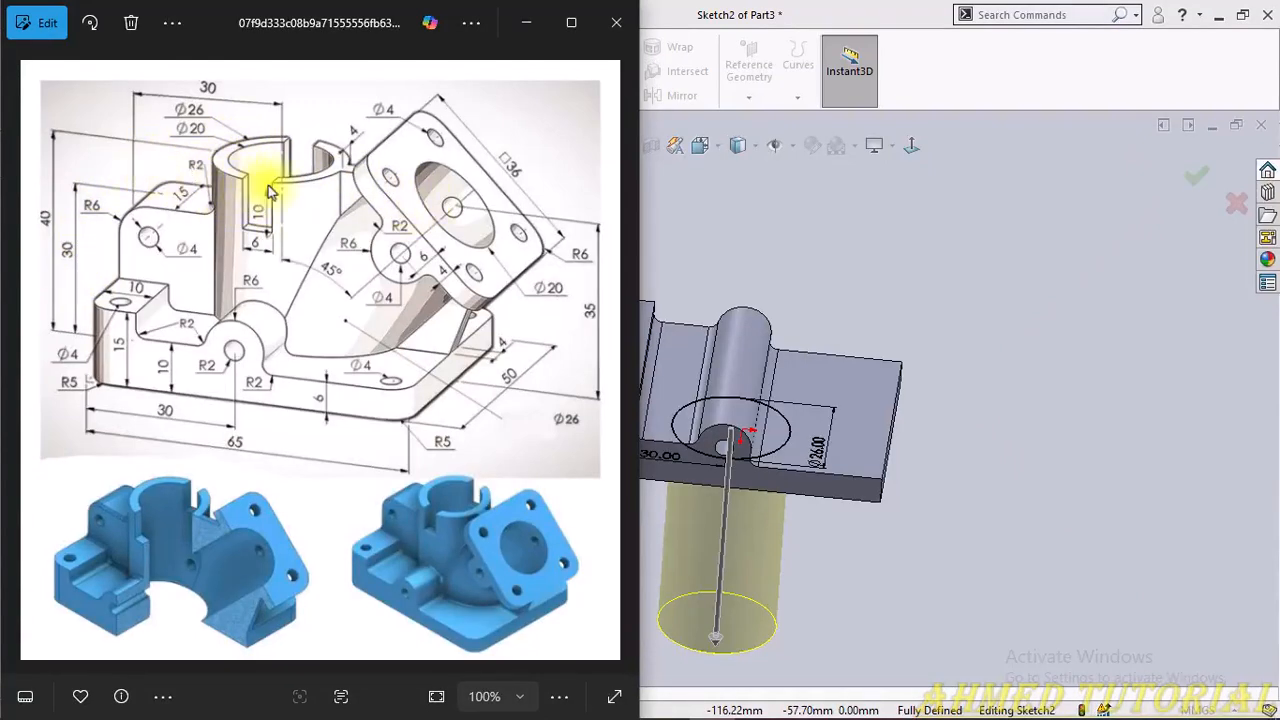
{"action": "key", "text": "alt+Tab"}
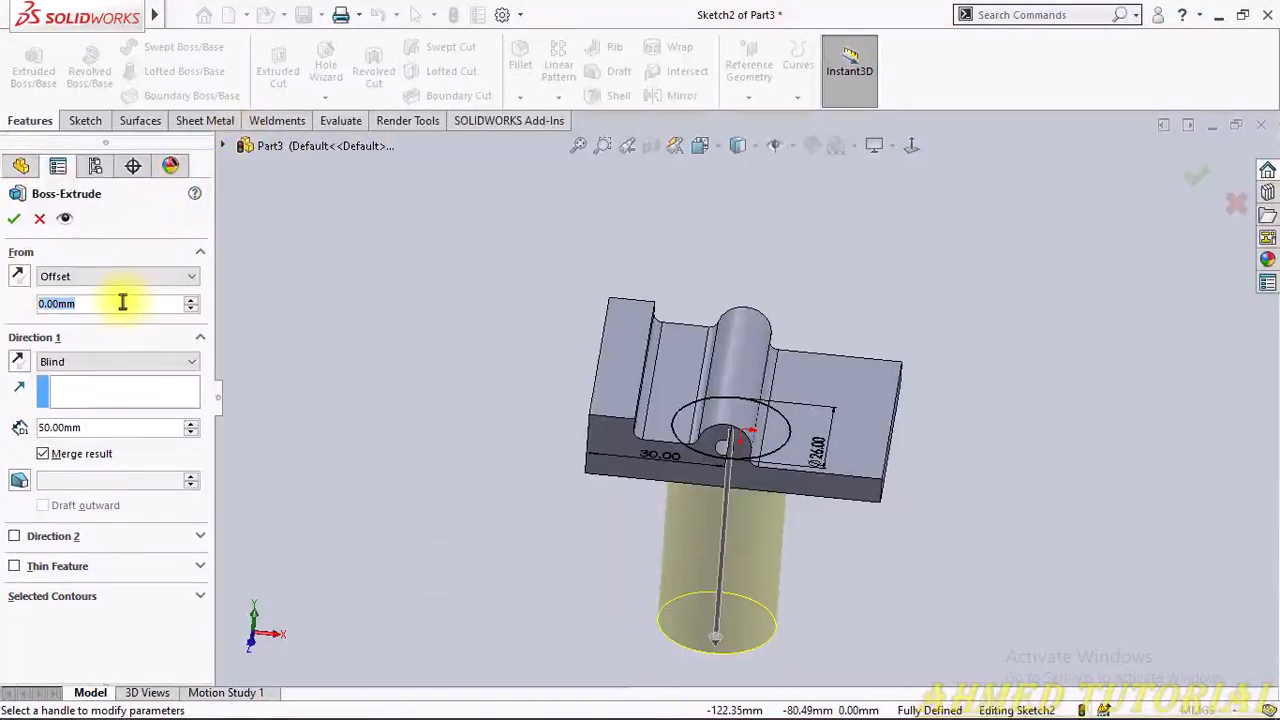
{"action": "type", "text": "40"}
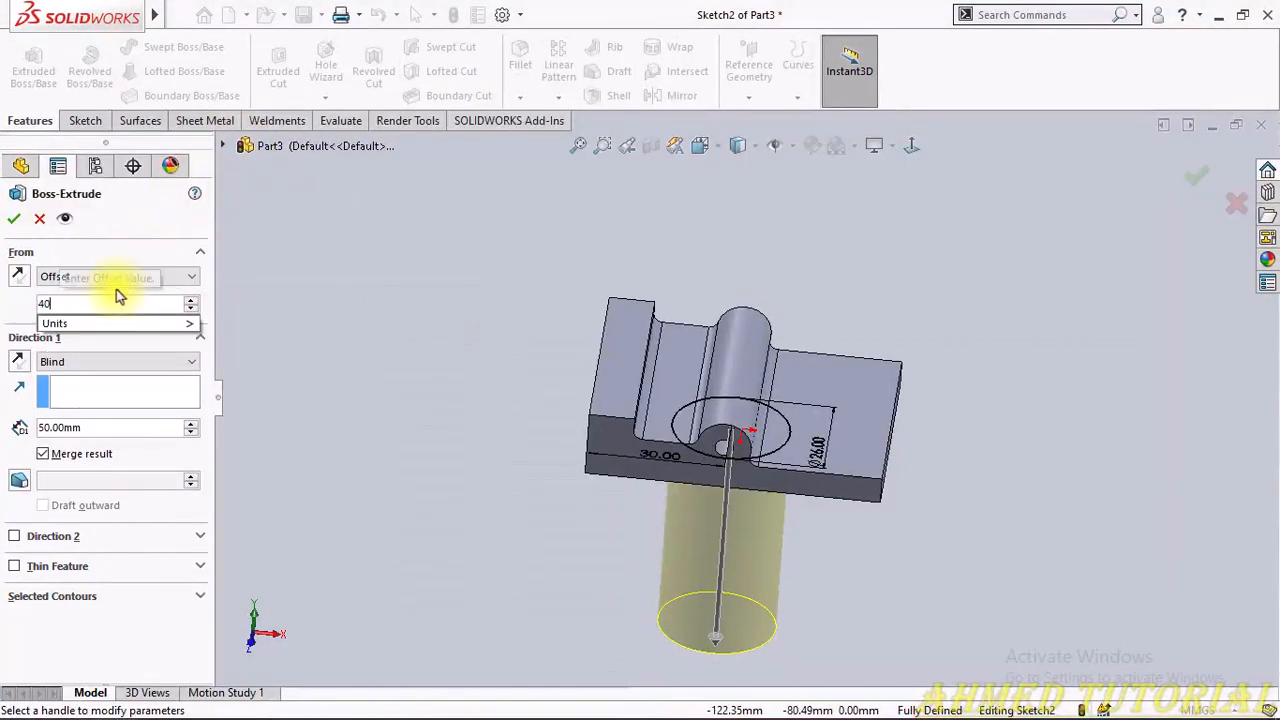
{"action": "key", "text": "Return"}
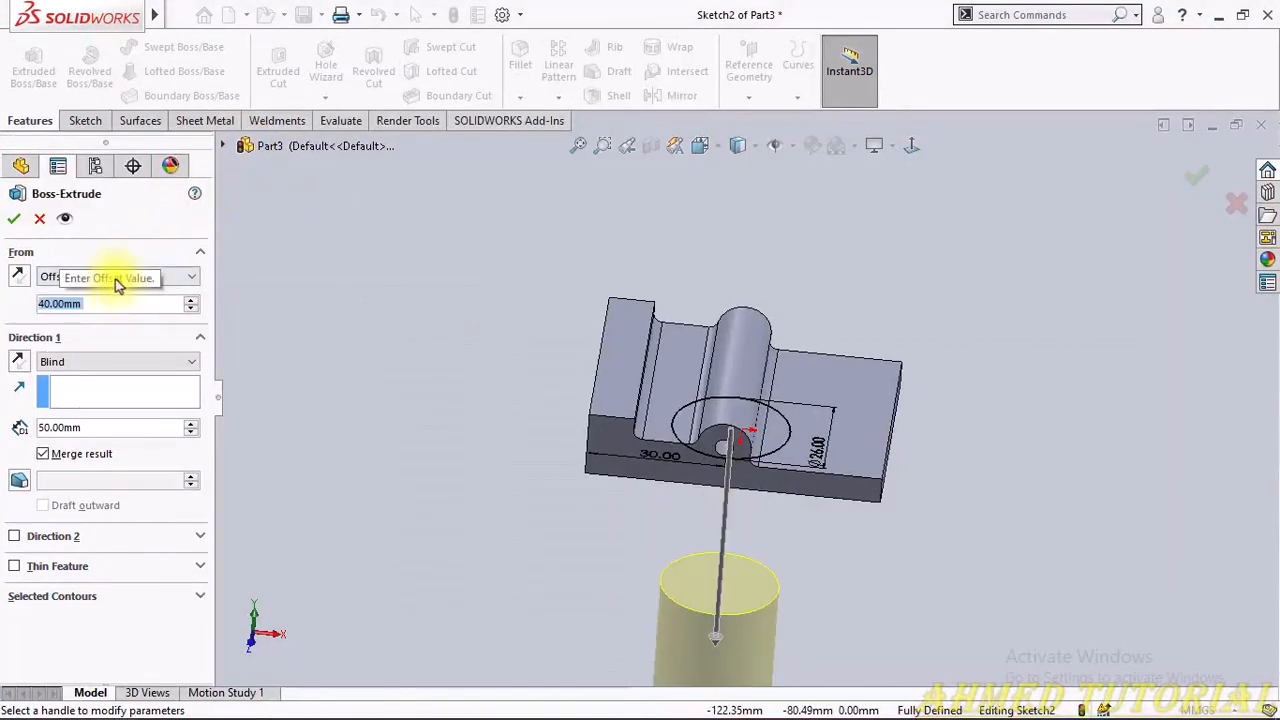
{"action": "left_click", "coordinate": [19, 273]}
{"action": "middle_click_drag", "start_coordinate": [722, 365], "coordinate": [708, 263]}
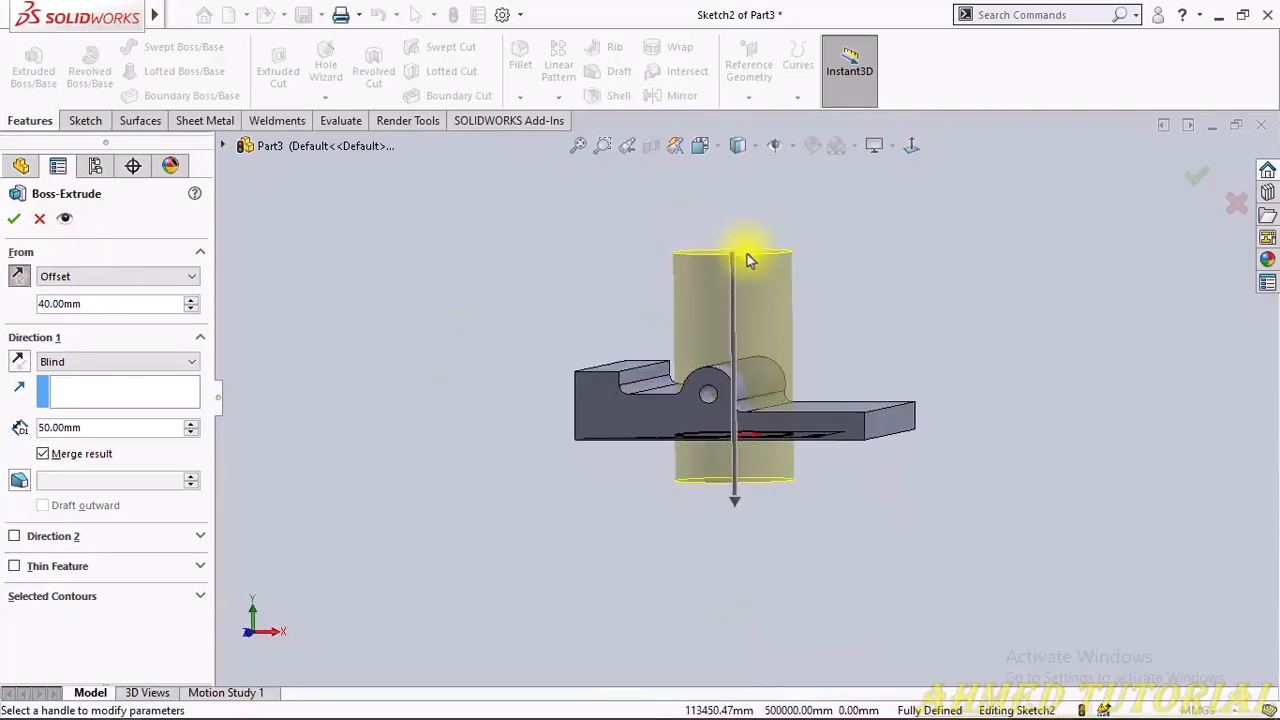
{"action": "scroll", "coordinate": [728, 436], "scroll_direction": "down", "scroll_amount": 2}
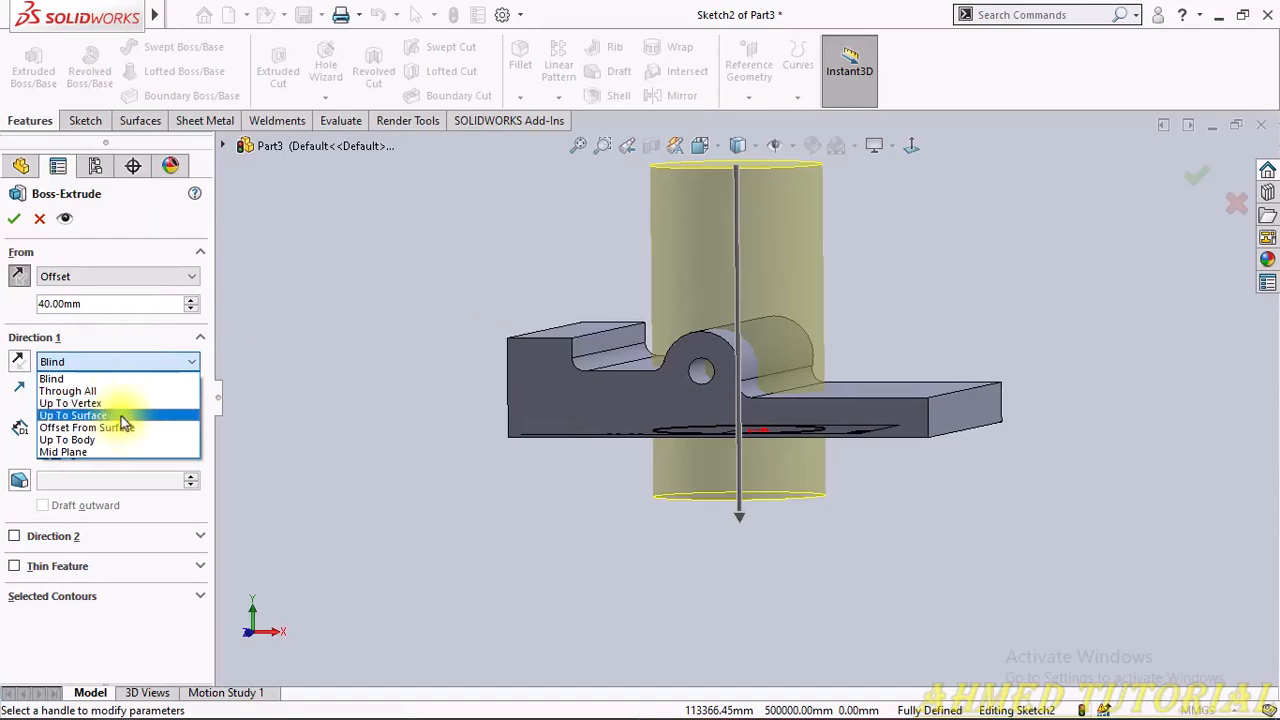
Step: End the cylinder extrusion up to the top face of the base's thin flat section and complete it
{"action": "left_click", "coordinate": [120, 416]}
{"action": "middle_click_drag", "start_coordinate": [651, 366], "coordinate": [903, 366]}
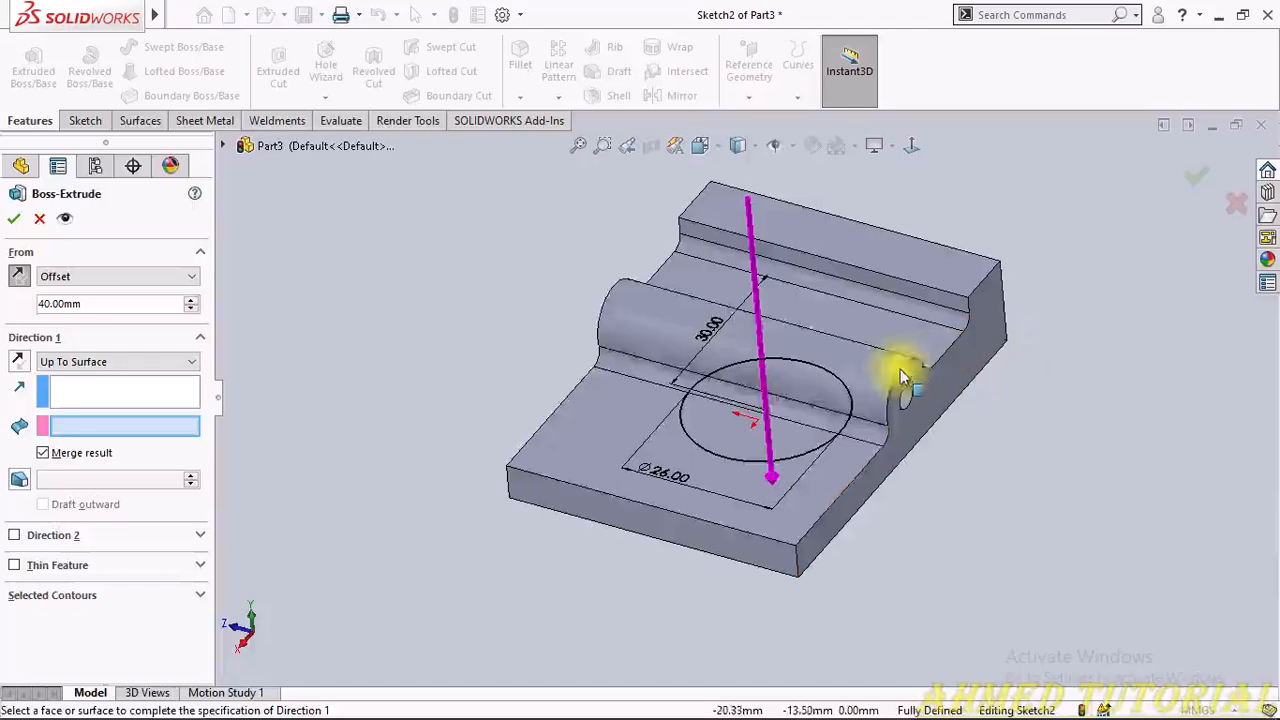
{"action": "left_click", "coordinate": [620, 420]}
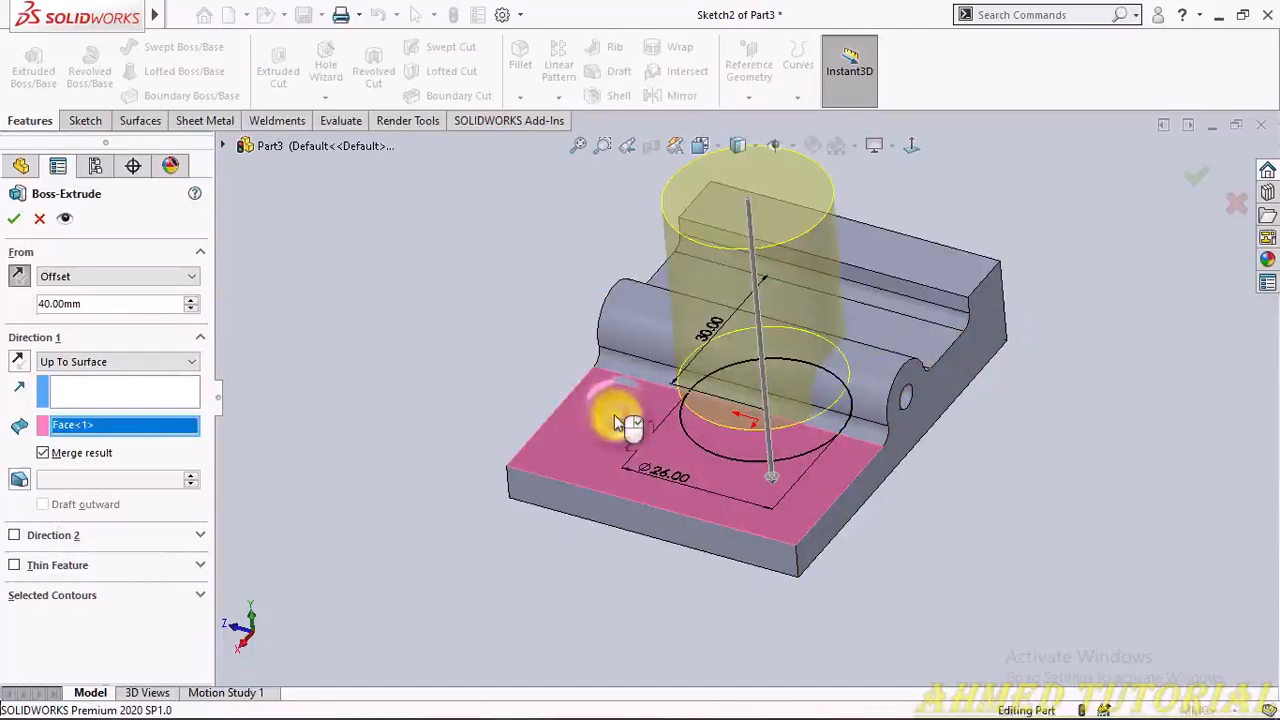
{"action": "right_click", "coordinate": [620, 424]}
{"action": "middle_click_drag", "start_coordinate": [586, 386], "coordinate": [729, 394]}
{"action": "middle_click_drag", "start_coordinate": [672, 352], "coordinate": [558, 361]}
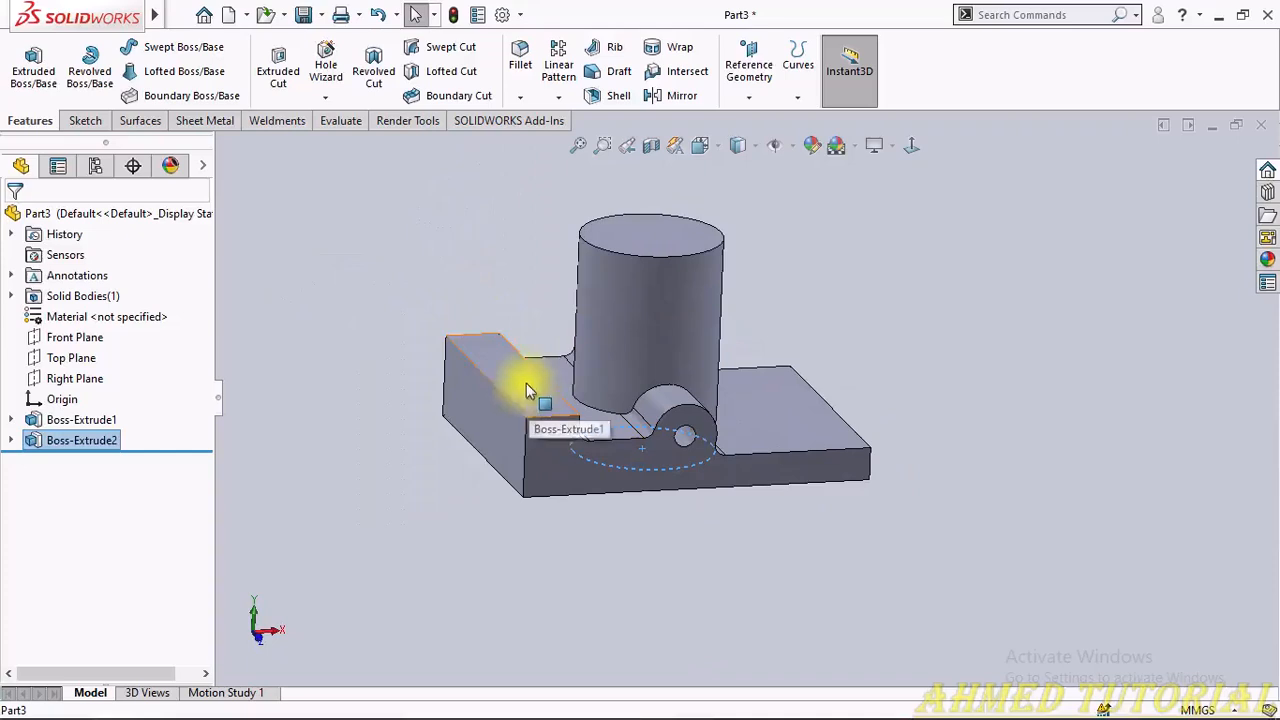
Step: On the Front Plane, sketch lines from the raised step's outer corner: about 15 mm up, 20 mm across, and down to the recessed floor edge
{"action": "left_click", "coordinate": [60, 340]}
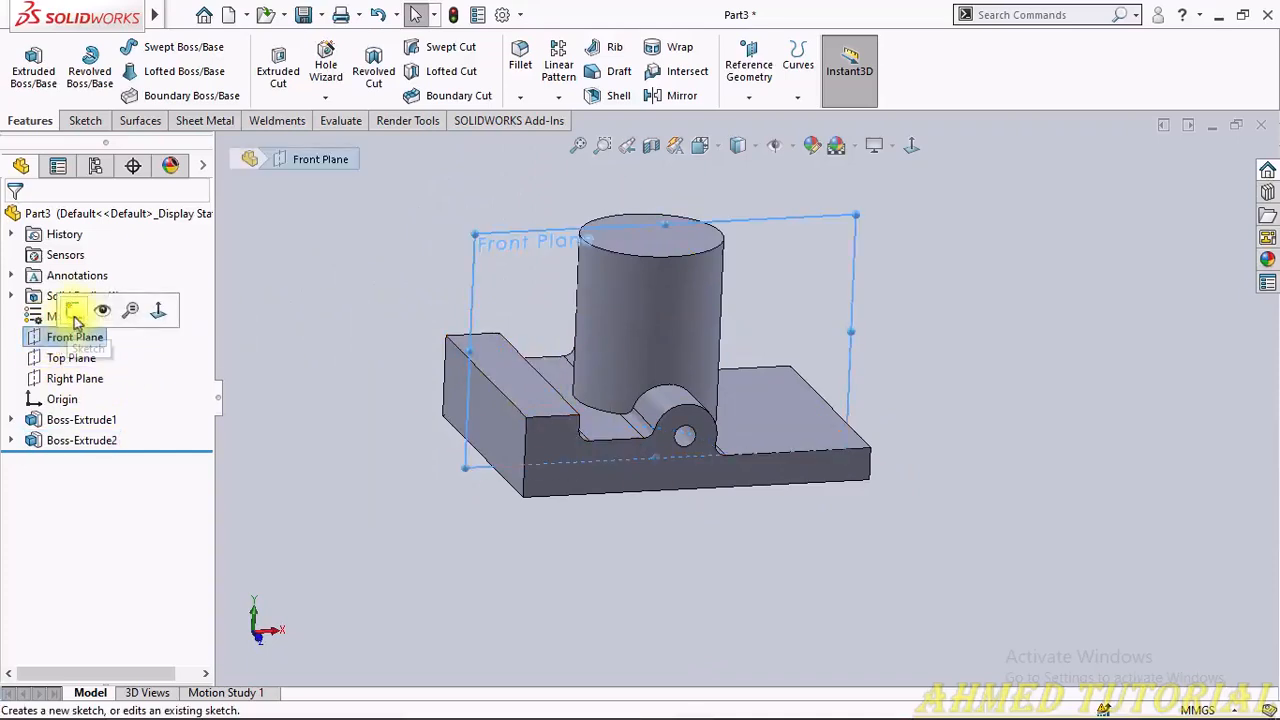
{"action": "left_click", "coordinate": [74, 314]}
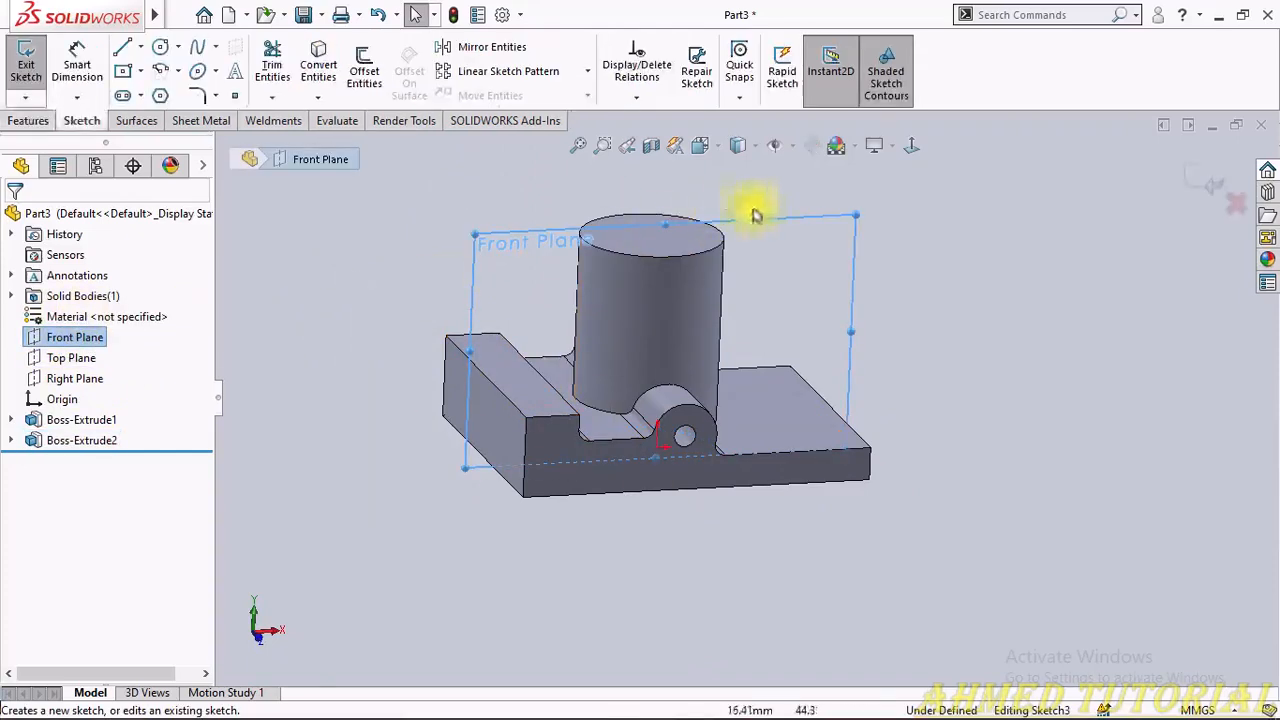
{"action": "left_click", "coordinate": [908, 145]}
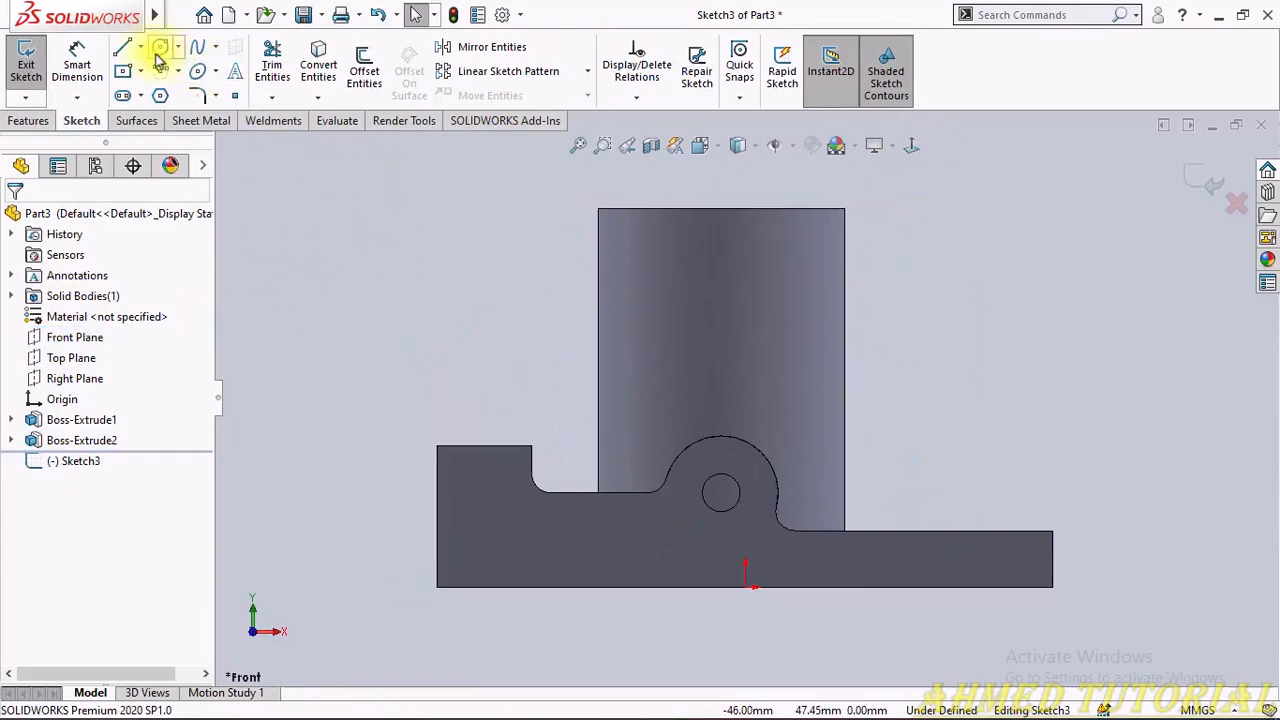
{"action": "left_click", "coordinate": [140, 48]}
{"action": "left_click", "coordinate": [152, 72]}
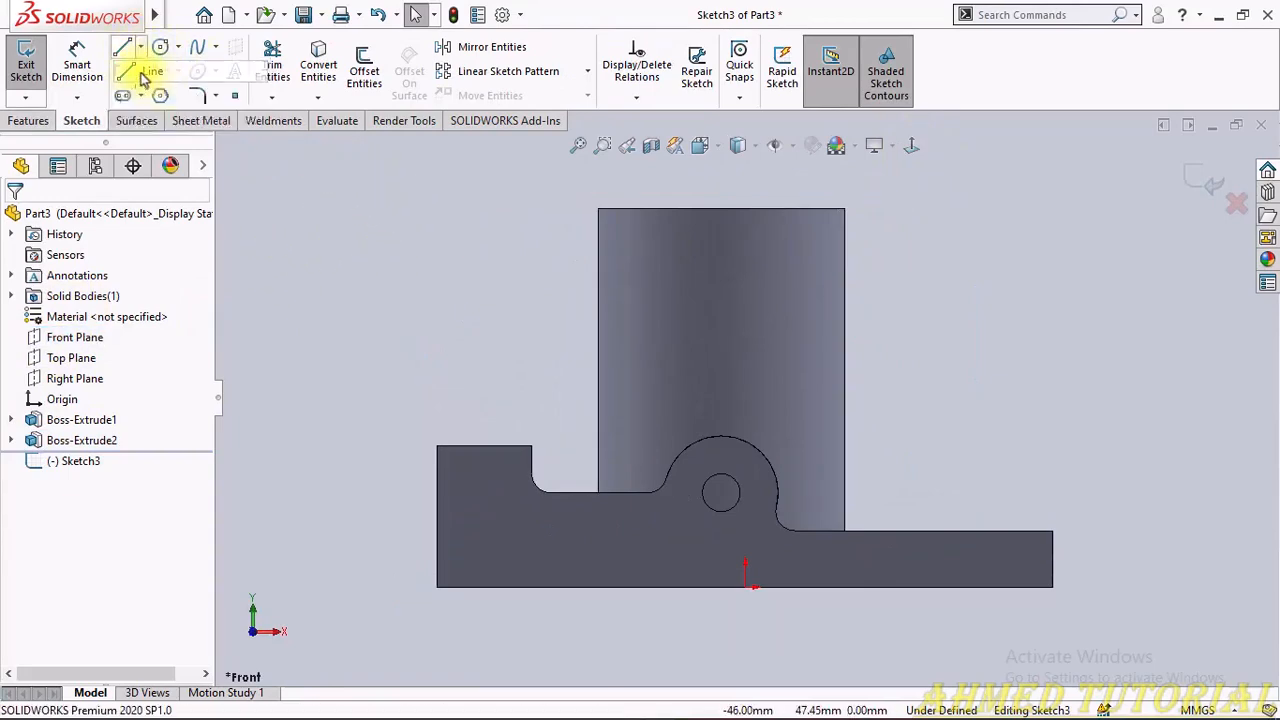
{"action": "left_click", "coordinate": [437, 447]}
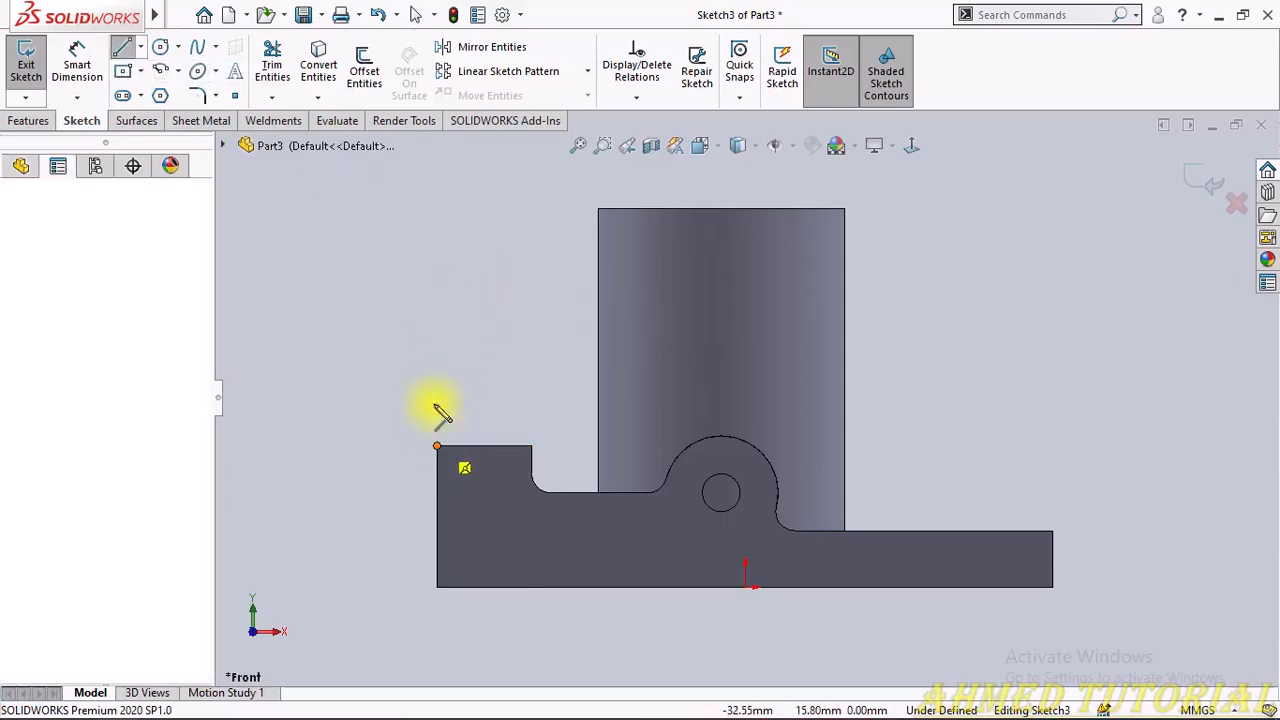
{"action": "left_click", "coordinate": [437, 301]}
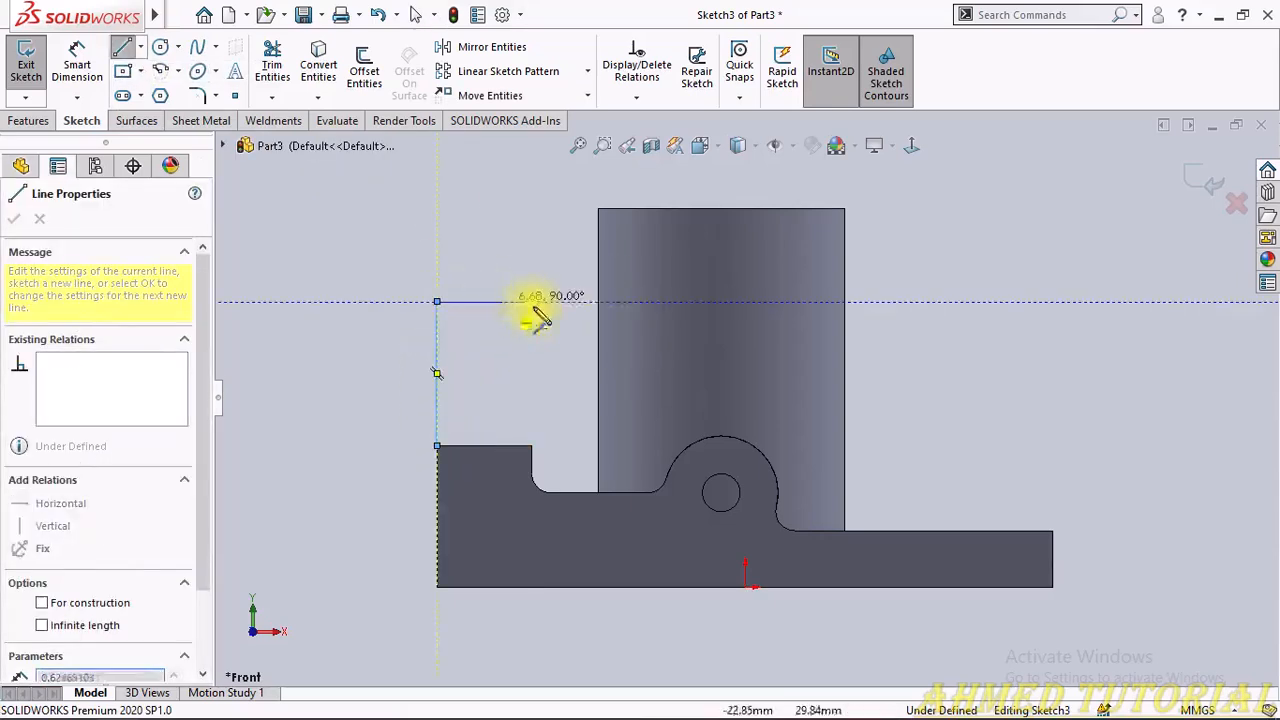
{"action": "left_click", "coordinate": [629, 301]}
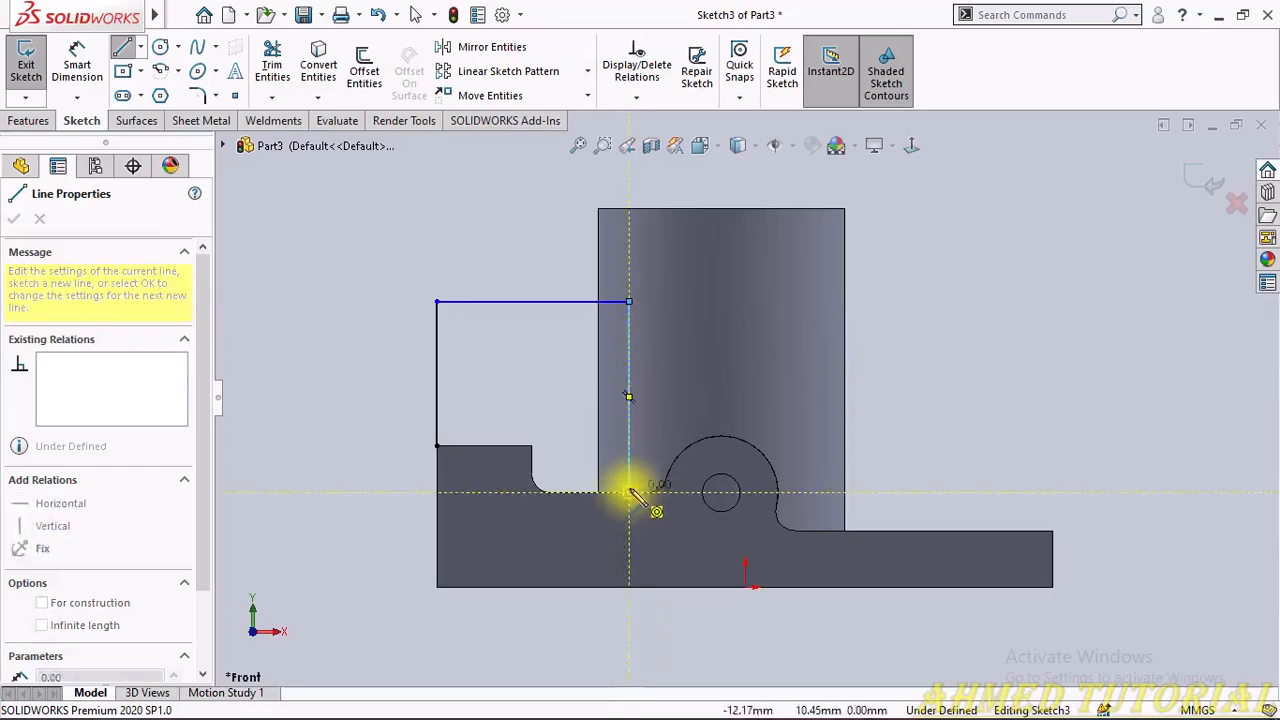
{"action": "double_click", "coordinate": [626, 492]}
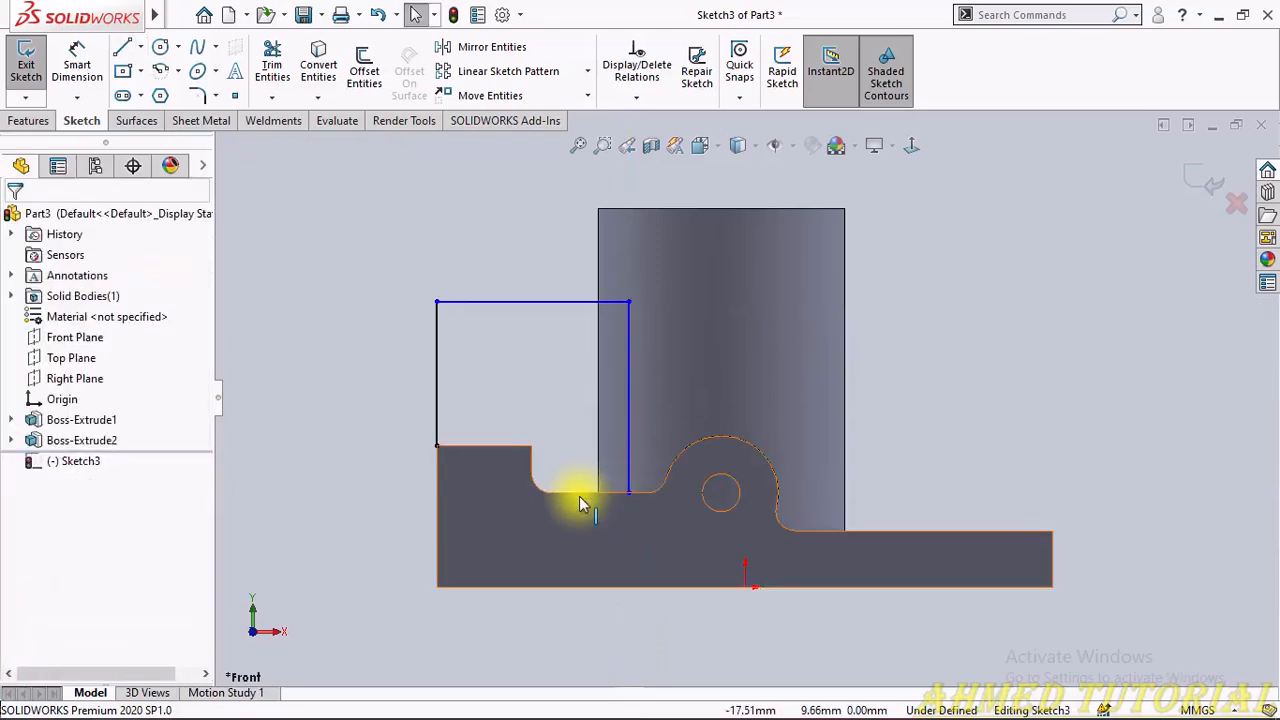
Step: Convert the raised step's top, side, fillet and recessed floor edges into the sketch, and trim the floor line beyond the inner vertical line
{"action": "left_click", "coordinate": [583, 498]}
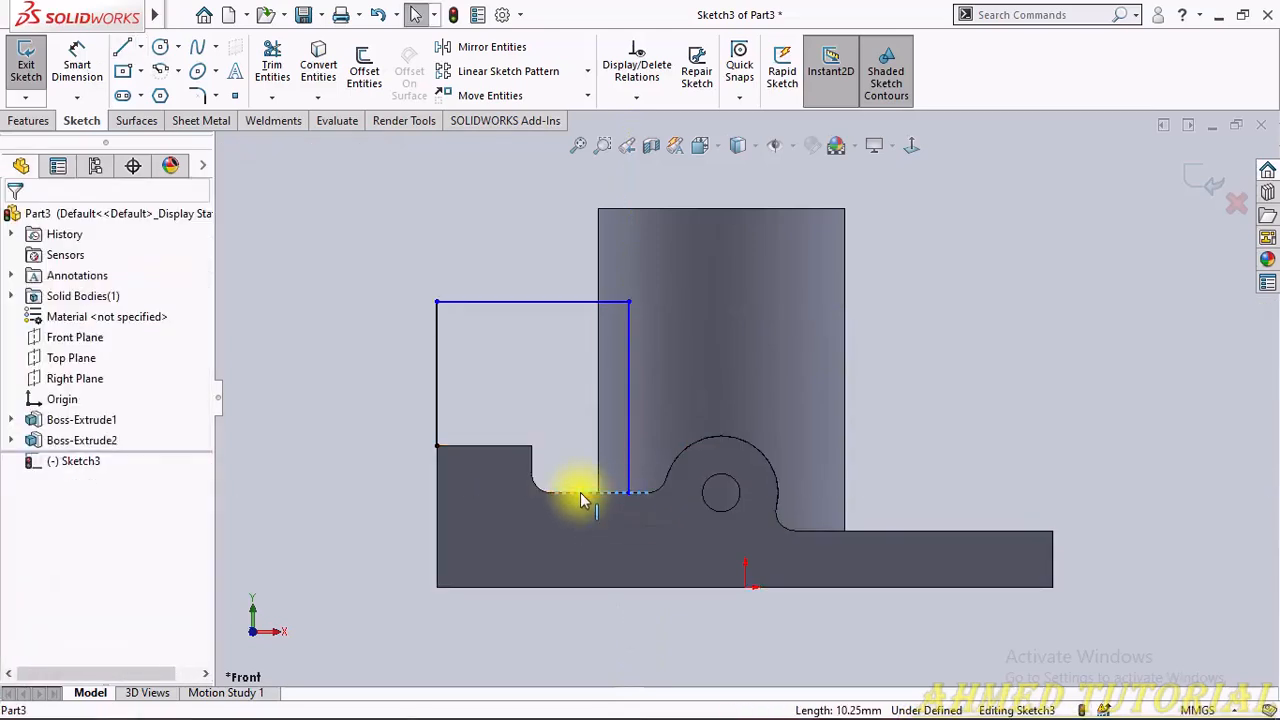
{"action": "left_click", "coordinate": [512, 445], "text": "ctrl"}
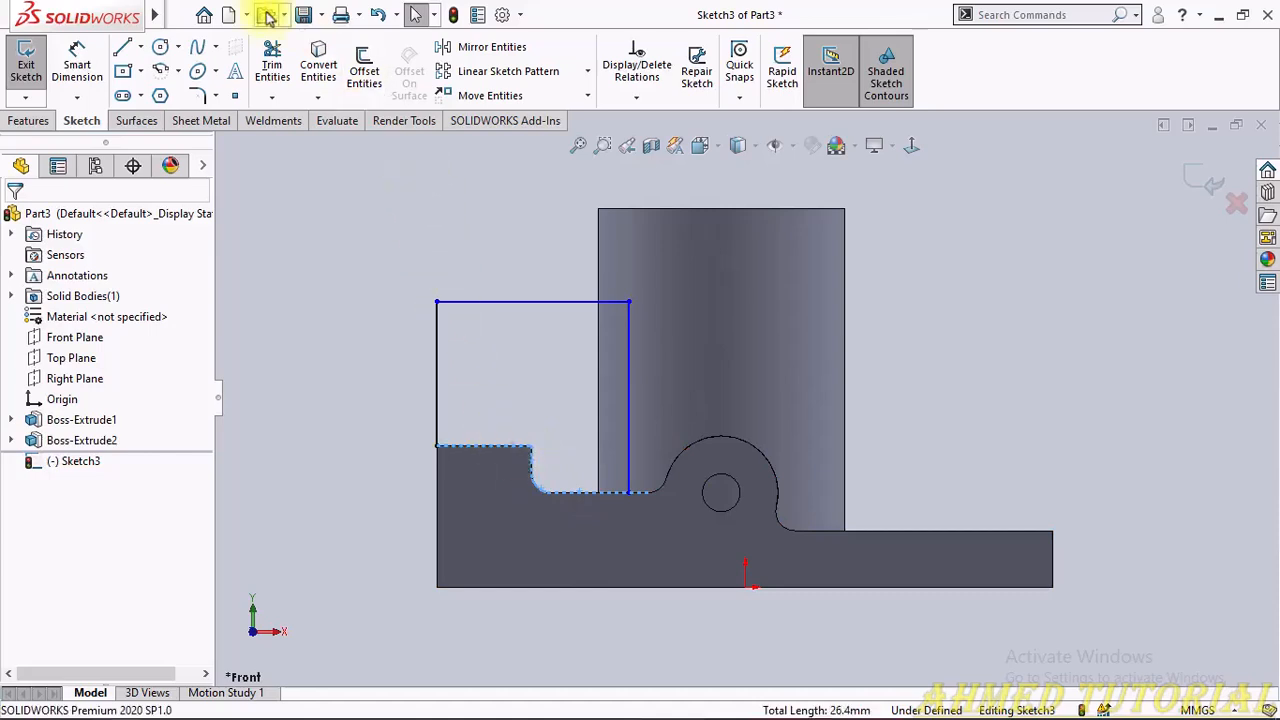
{"action": "left_click", "coordinate": [272, 65]}
{"action": "left_click", "coordinate": [646, 491]}
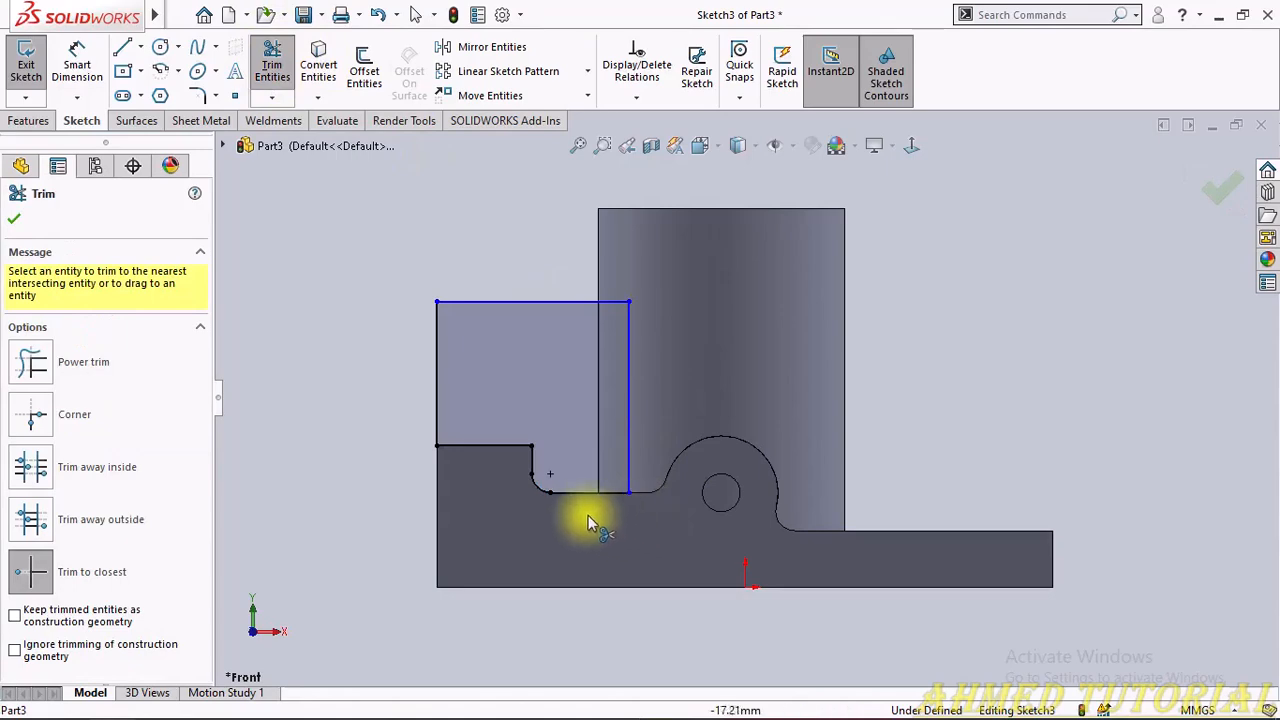
{"action": "key", "text": "Escape"}
Step: Dimension the height from the base's bottom edge to the profile's top line as 30 mm, checking the reference drawing
{"action": "key", "text": "alt+Tab"}
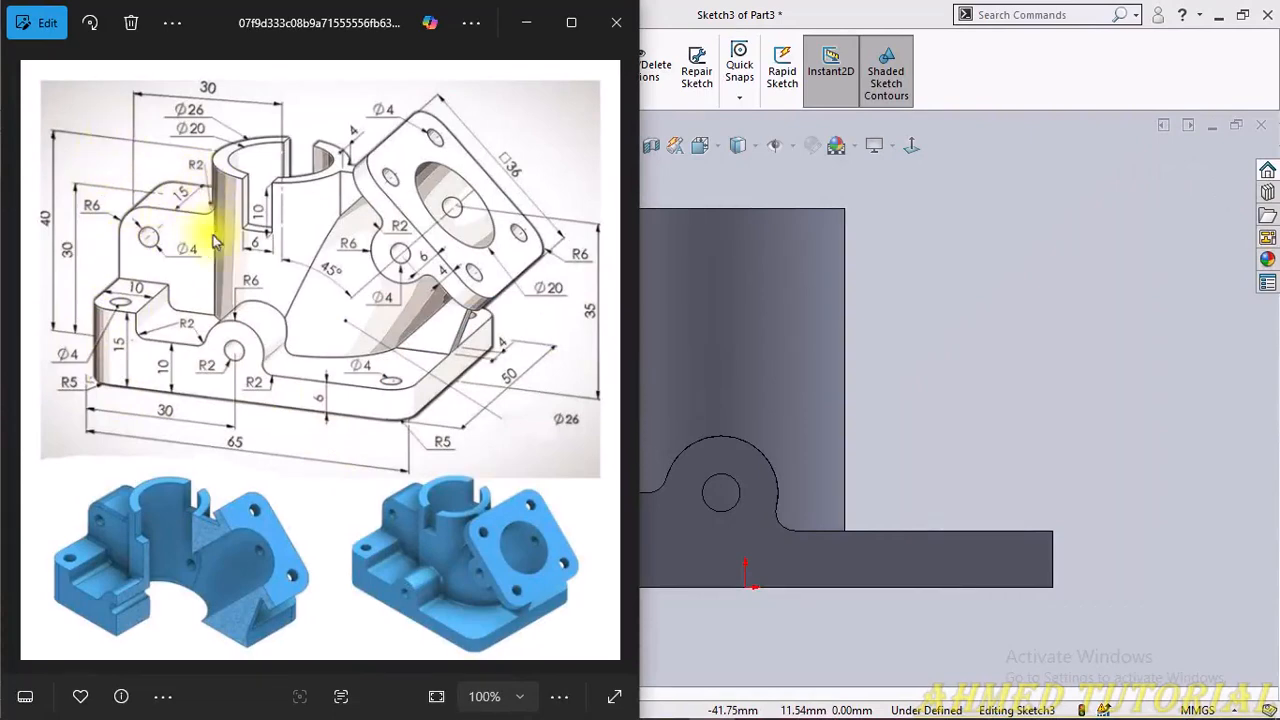
{"action": "key", "text": "alt+Tab"}
{"action": "right_click_drag", "start_coordinate": [320, 455], "coordinate": [310, 235]}
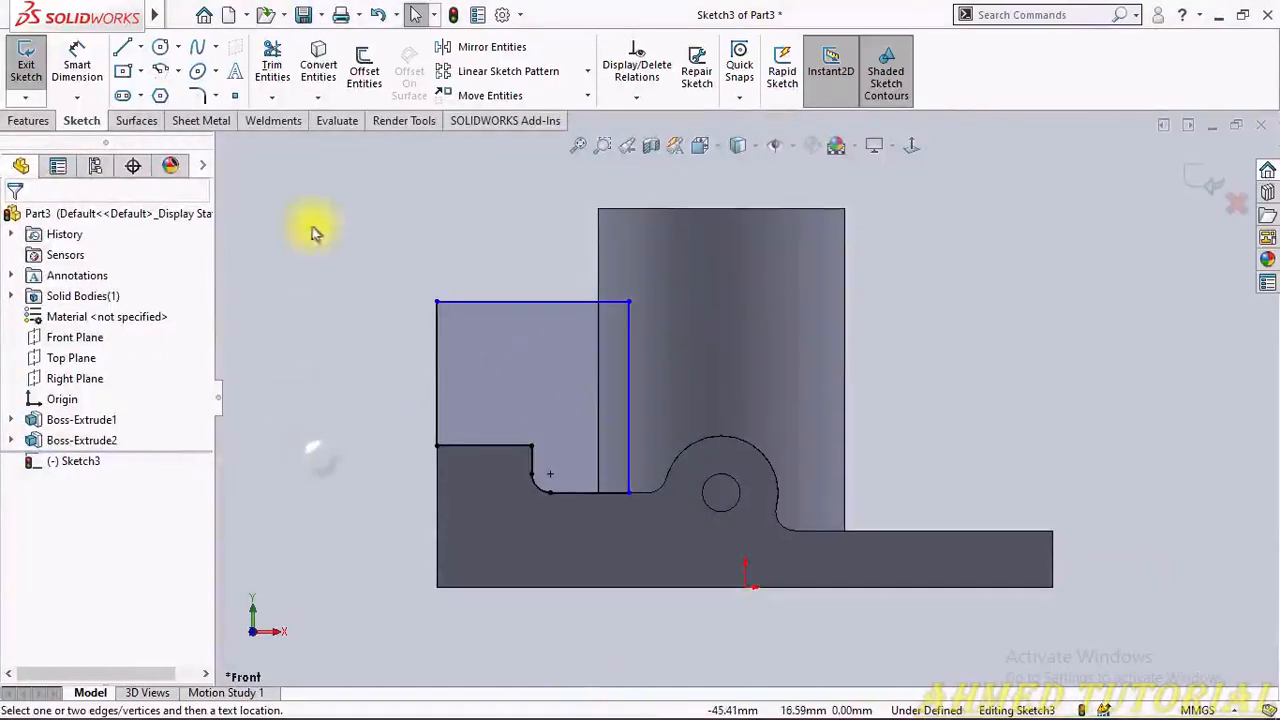
{"action": "left_click", "coordinate": [545, 303]}
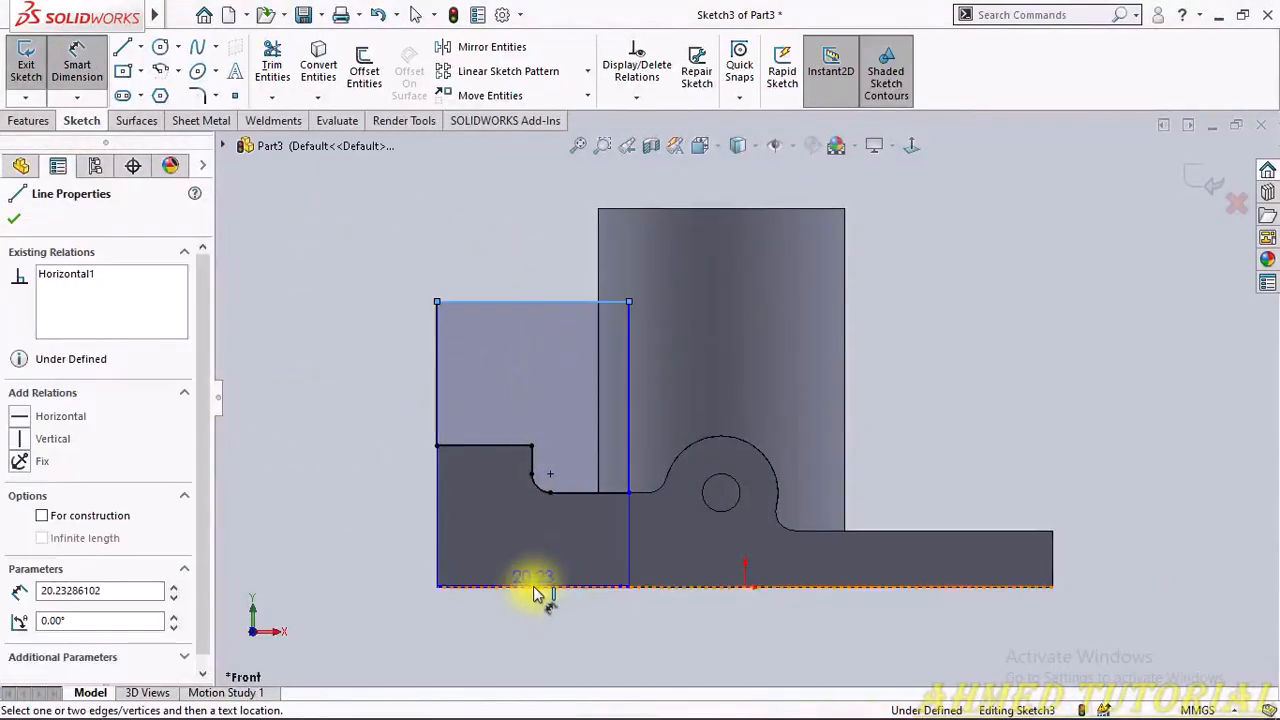
{"action": "left_click", "coordinate": [535, 590]}
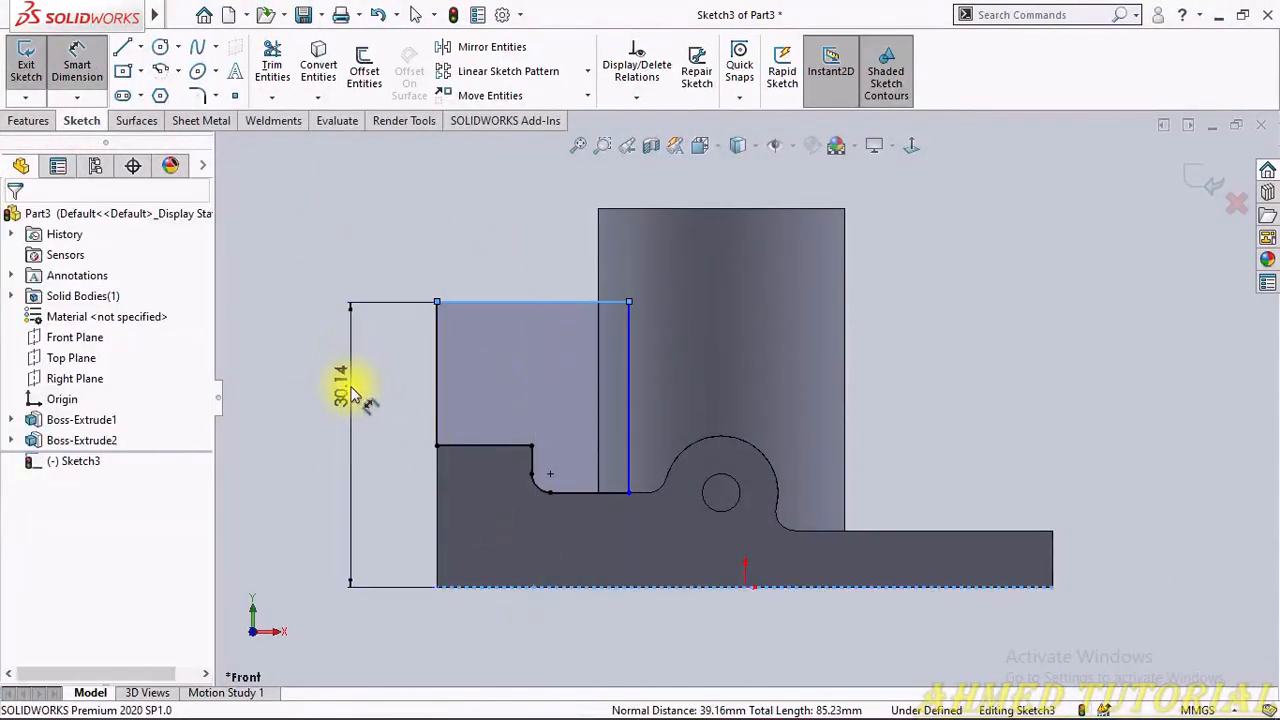
{"action": "left_click", "coordinate": [345, 388]}
{"action": "type", "text": "30"}
{"action": "key", "text": "Return"}
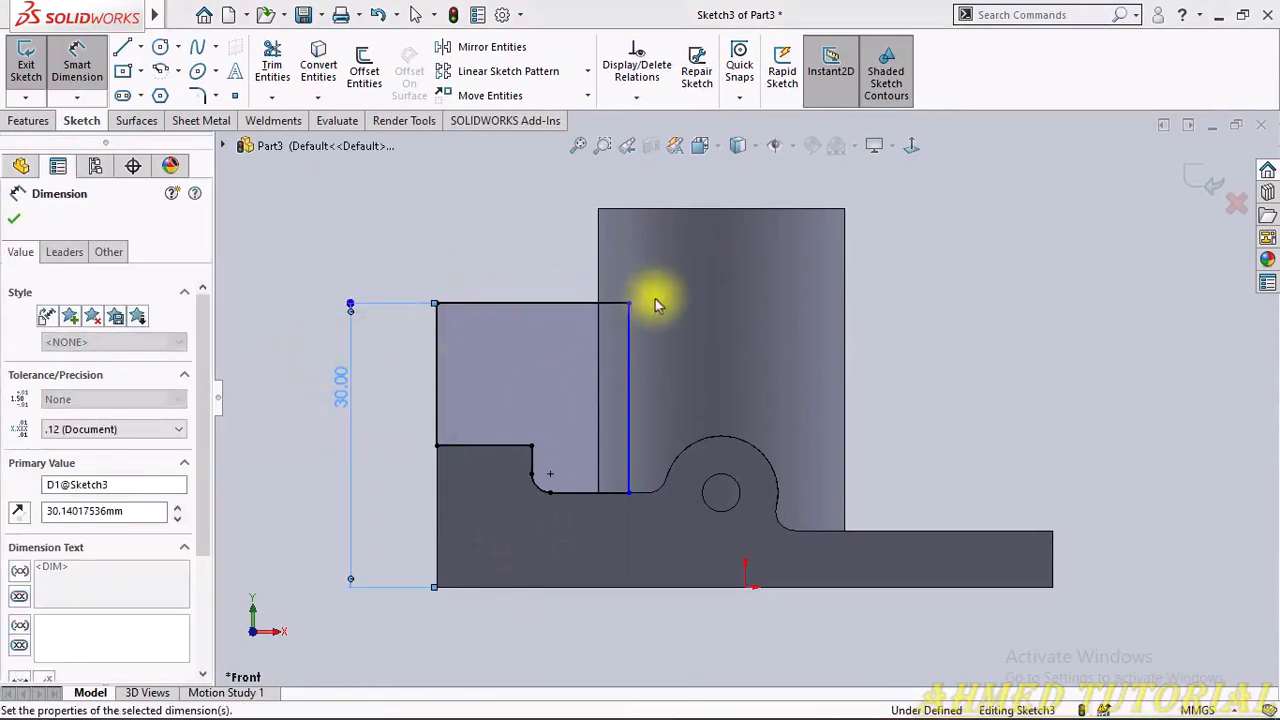
{"action": "key", "text": "Escape"}
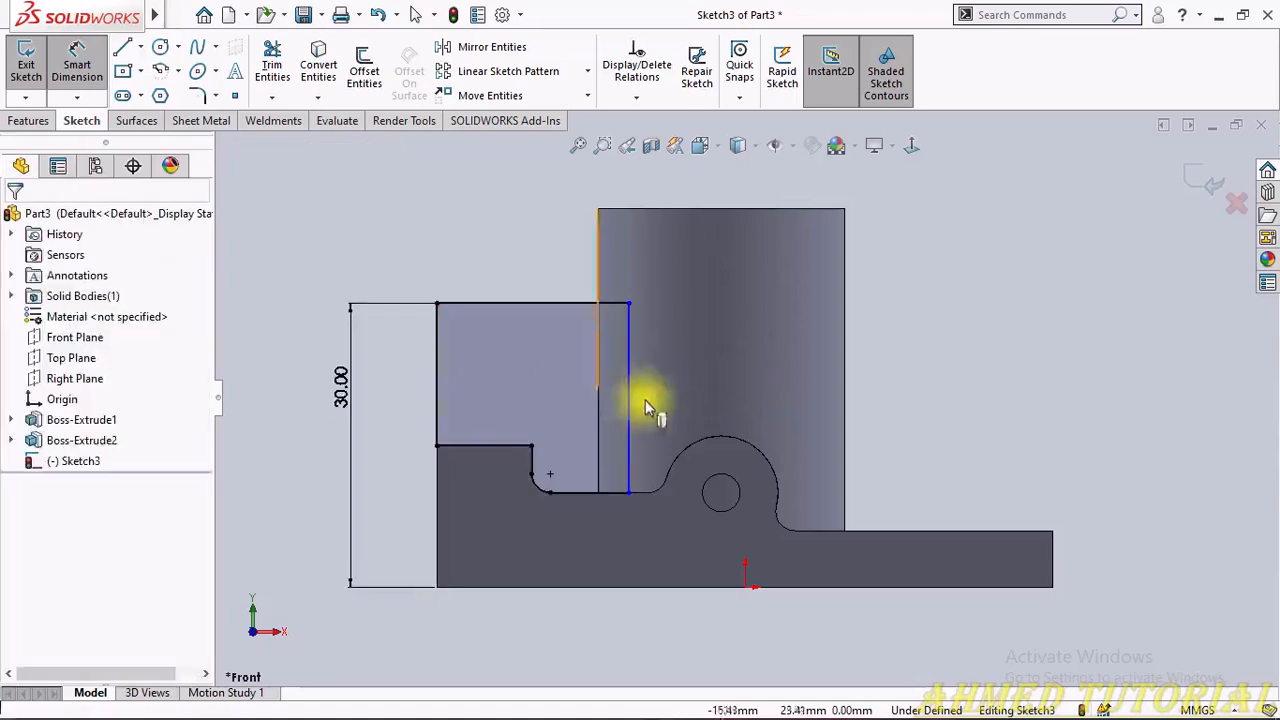
Step: Move the profile's inner vertical line onto the cylinder's silhouette edge and inspect where they meet
{"action": "mouse_move", "coordinate": [632, 342]}
{"action": "left_mouse_down"}
{"action": "mouse_move", "coordinate": [586, 357]}
{"action": "mouse_move", "coordinate": [622, 373]}
{"action": "left_mouse_up"}
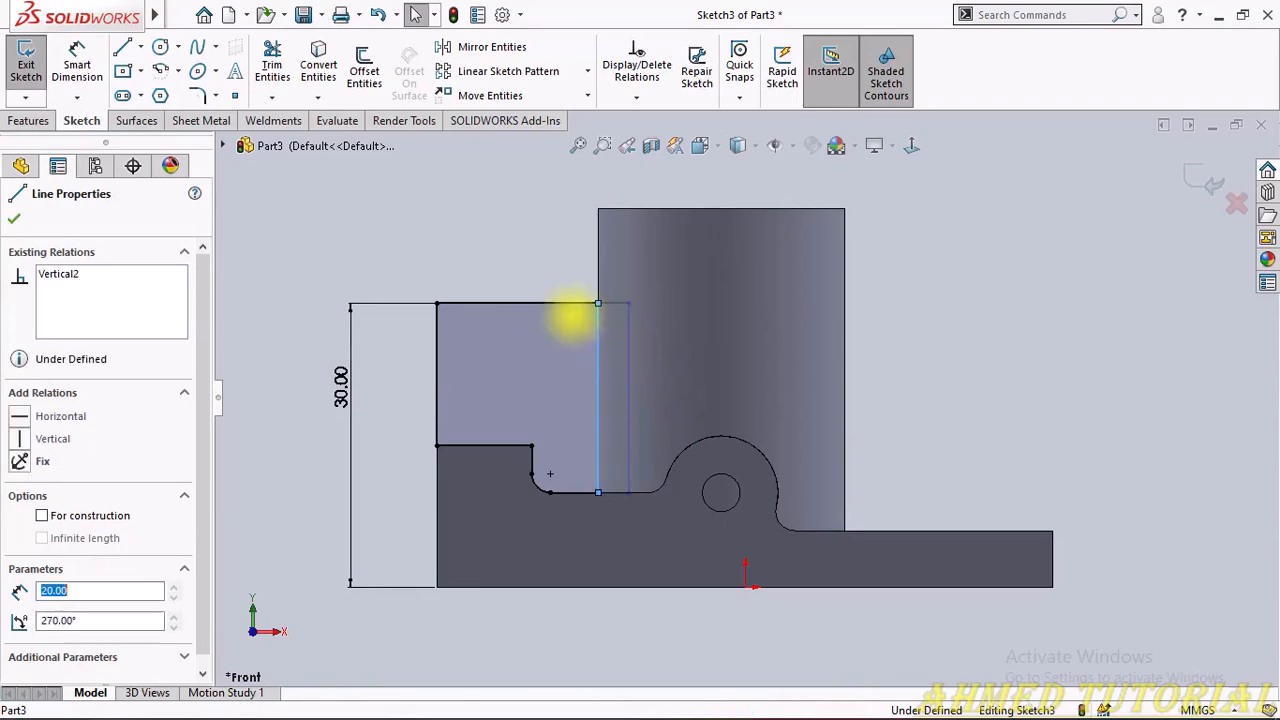
{"action": "middle_click_drag", "start_coordinate": [571, 314], "coordinate": [641, 402]}
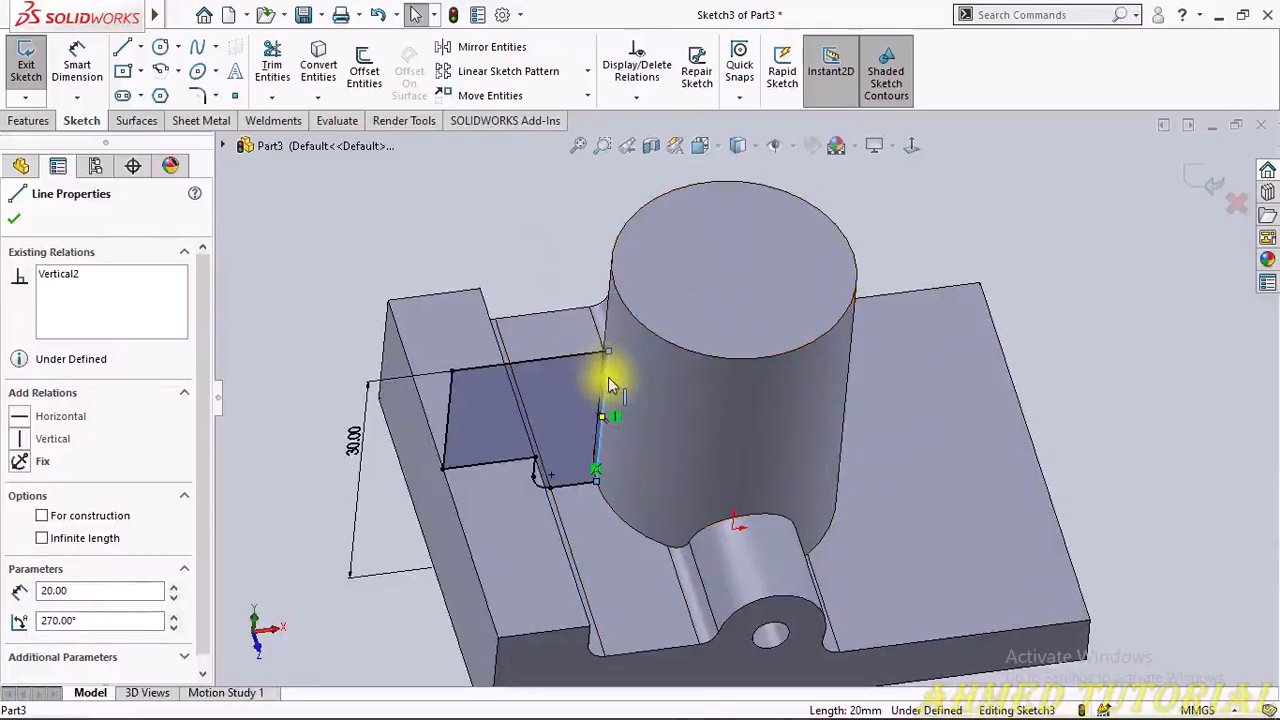
{"action": "mouse_move", "coordinate": [611, 385]}
{"action": "middle_mouse_down"}
{"action": "mouse_move", "coordinate": [634, 403]}
{"action": "mouse_move", "coordinate": [626, 369]}
{"action": "mouse_move", "coordinate": [574, 351]}
{"action": "mouse_move", "coordinate": [580, 363]}
{"action": "mouse_move", "coordinate": [595, 337]}
{"action": "mouse_move", "coordinate": [600, 364]}
{"action": "middle_mouse_up"}
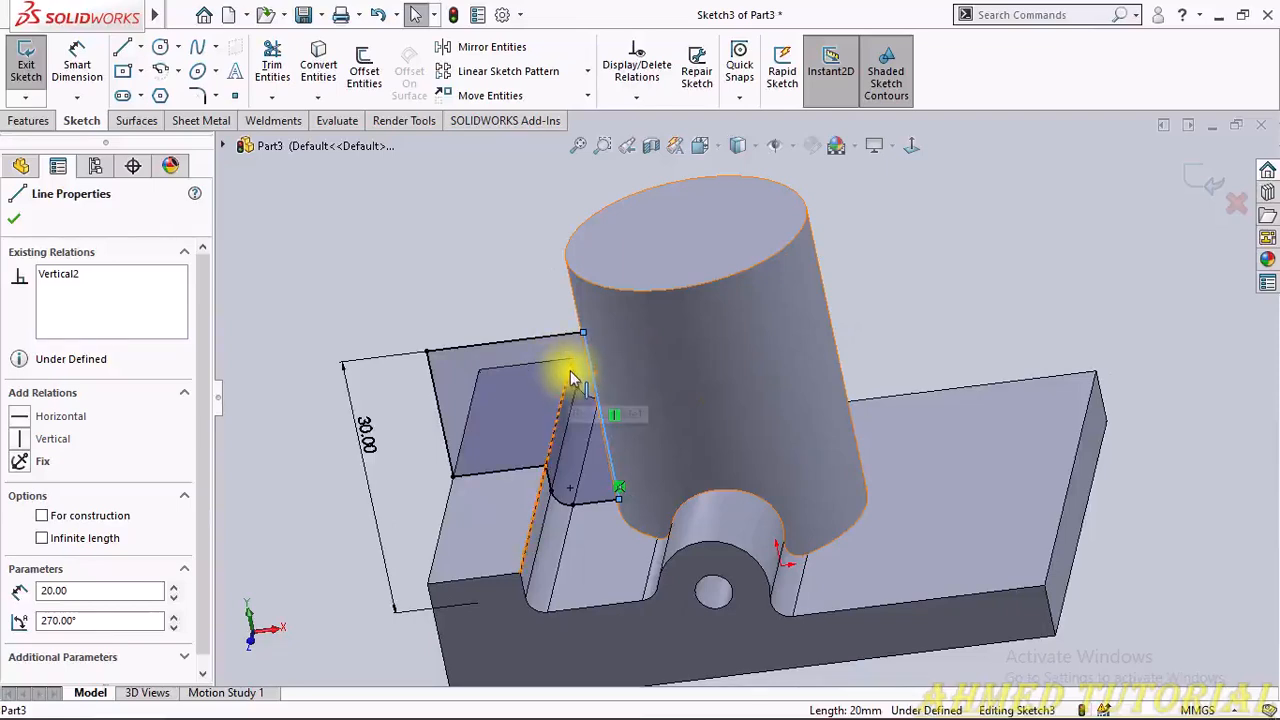
{"action": "left_click", "coordinate": [12, 219]}
Step: Set up a merged Boss-Extrude of the side block profile with the Mid Plane end condition and a 15 mm depth
{"action": "left_click", "coordinate": [28, 121]}
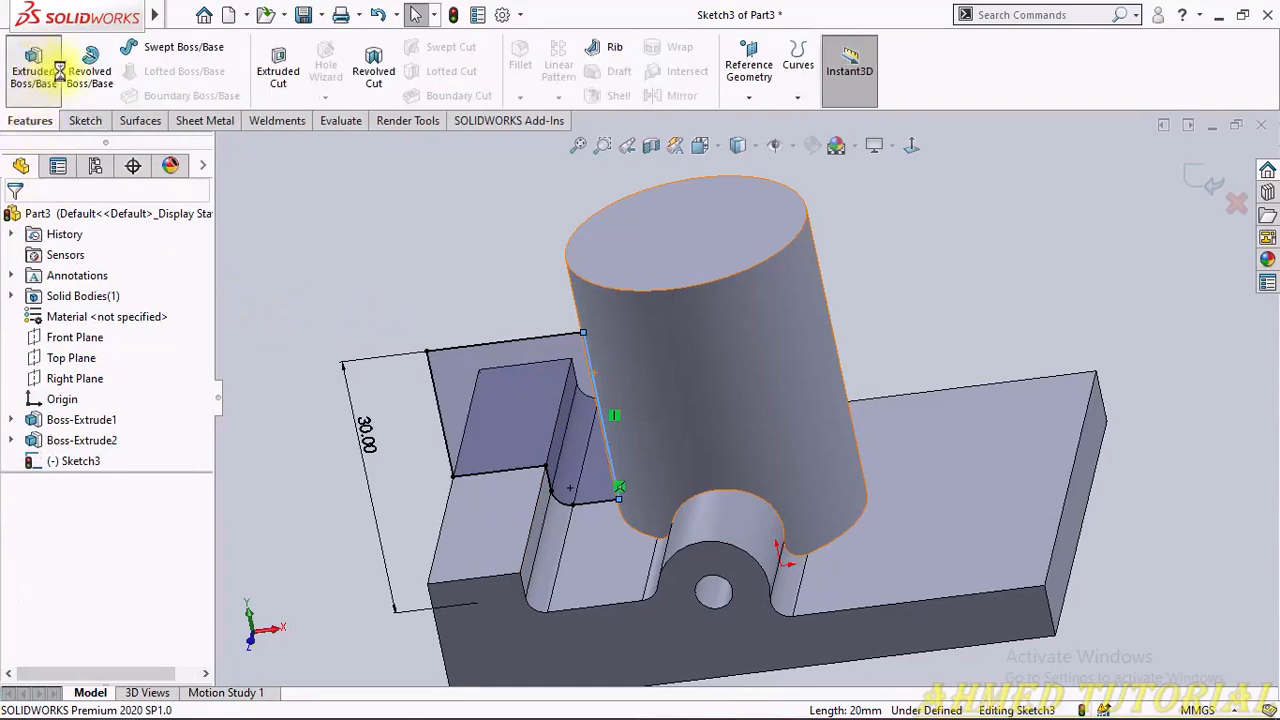
{"action": "left_click", "coordinate": [58, 72]}
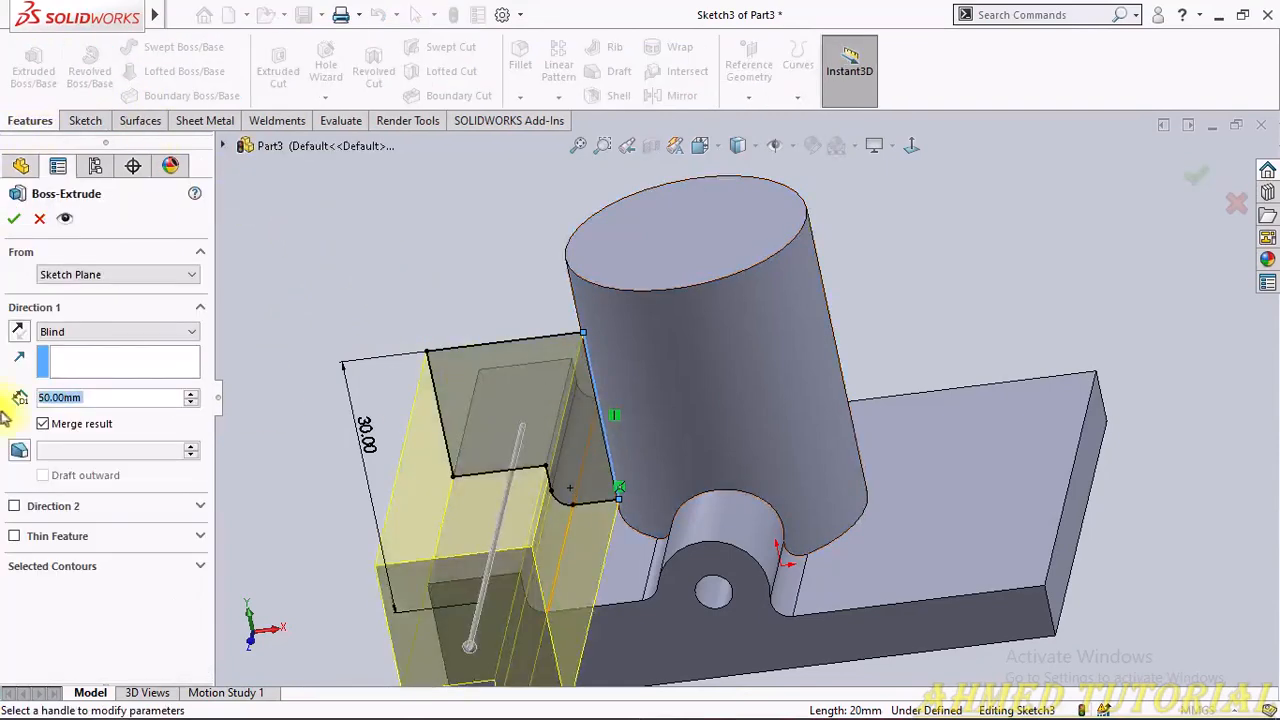
{"action": "left_click", "coordinate": [145, 340]}
{"action": "left_click", "coordinate": [84, 418]}
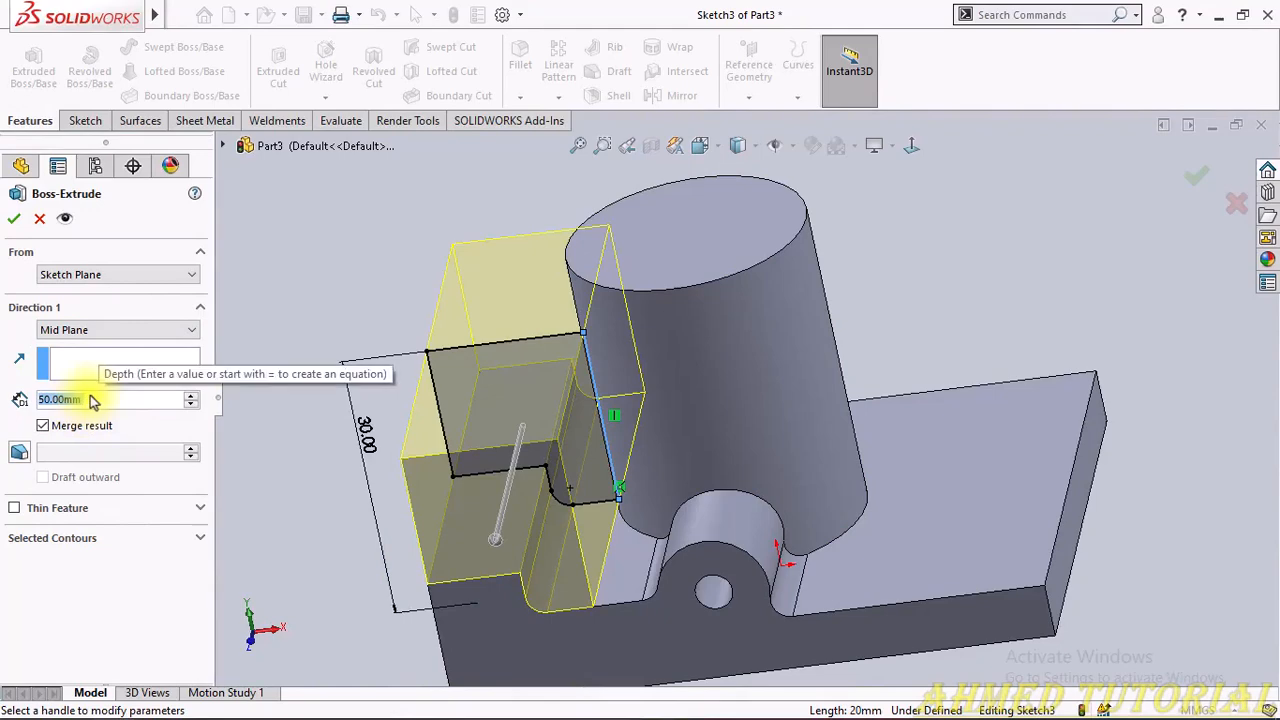
{"action": "type", "text": "15"}
{"action": "key", "text": "Return"}
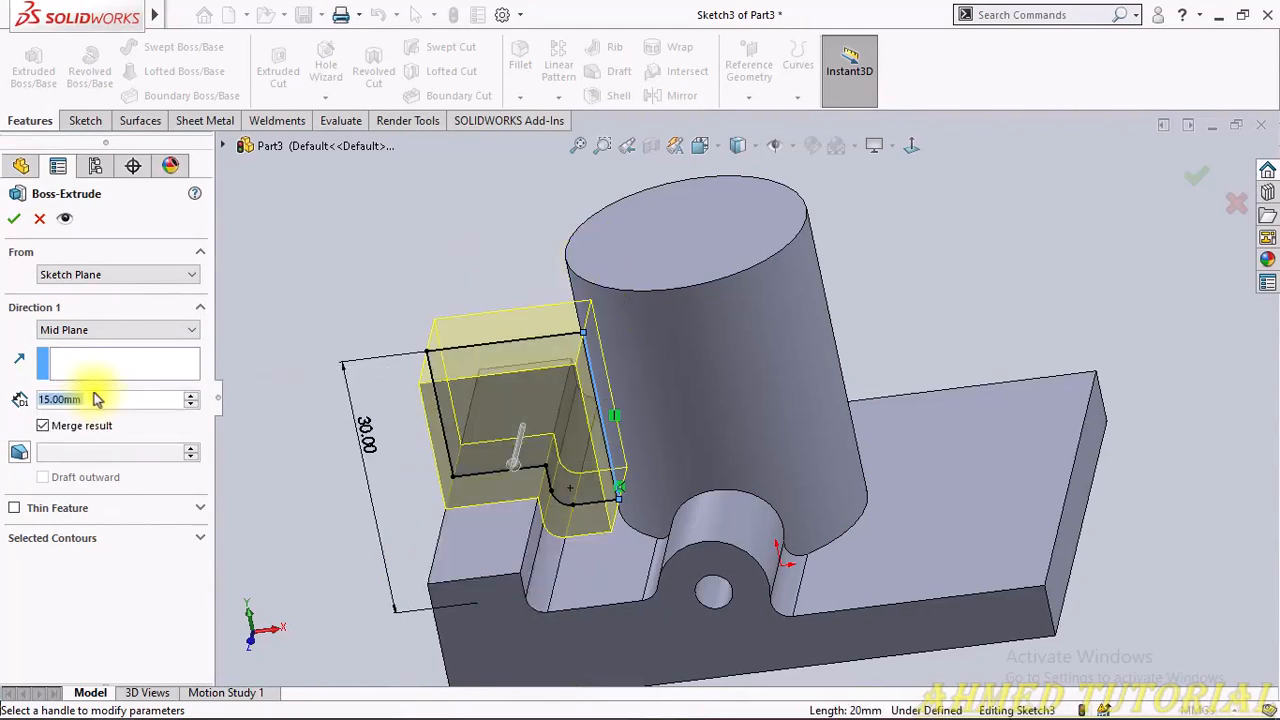
Step: Check the extrusion preview from the Right view and up close where the block meets the cylinder, and accept the extrusion
{"action": "scroll", "coordinate": [350, 455], "scroll_direction": "down", "scroll_amount": 3}
{"action": "middle_click_drag", "start_coordinate": [934, 434], "coordinate": [877, 380]}
{"action": "key", "text": "space"}
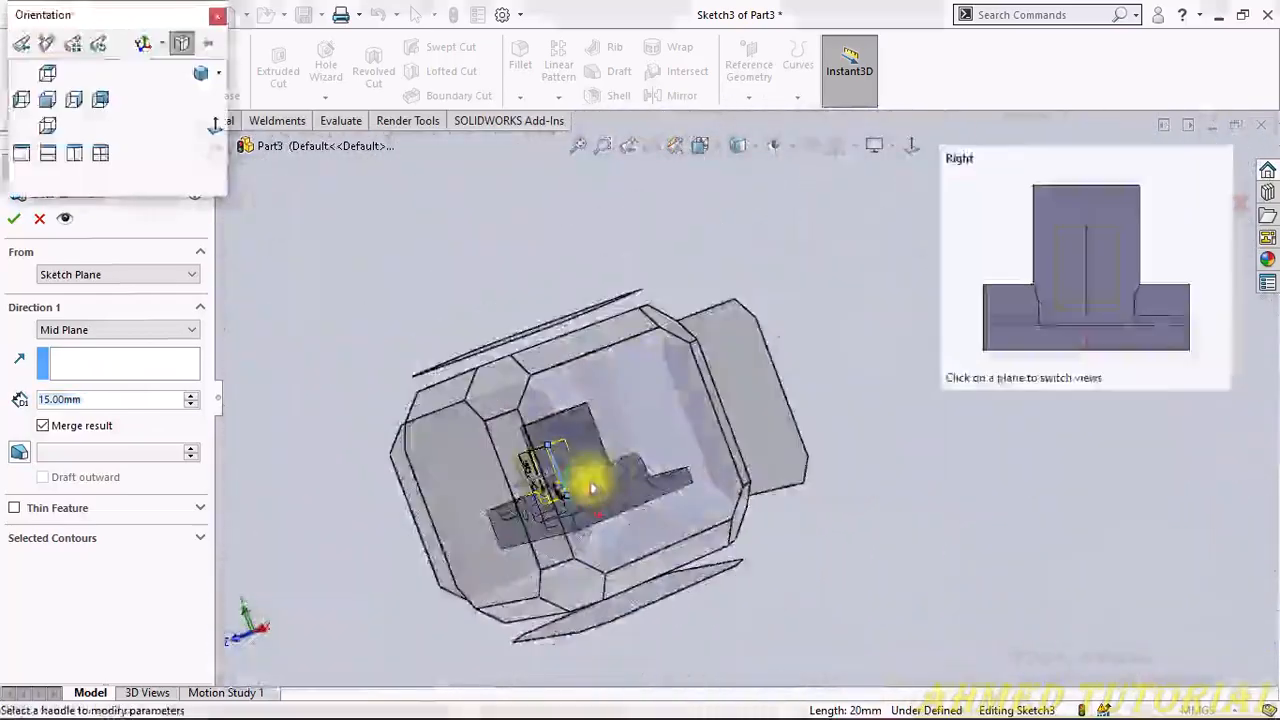
{"action": "left_click", "coordinate": [633, 488]}
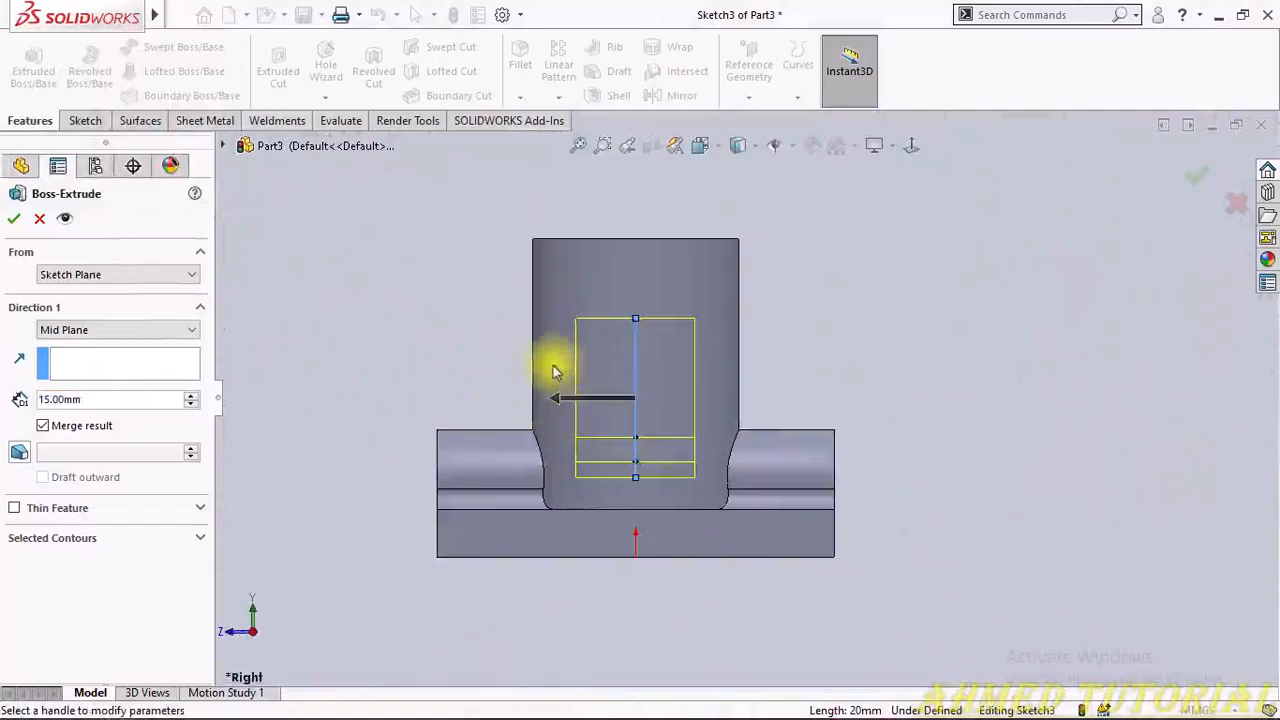
{"action": "middle_click_drag", "start_coordinate": [557, 366], "coordinate": [606, 392]}
{"action": "scroll", "coordinate": [483, 346], "scroll_direction": "down", "scroll_amount": 4}
{"action": "scroll", "coordinate": [630, 311], "scroll_direction": "down", "scroll_amount": 3}
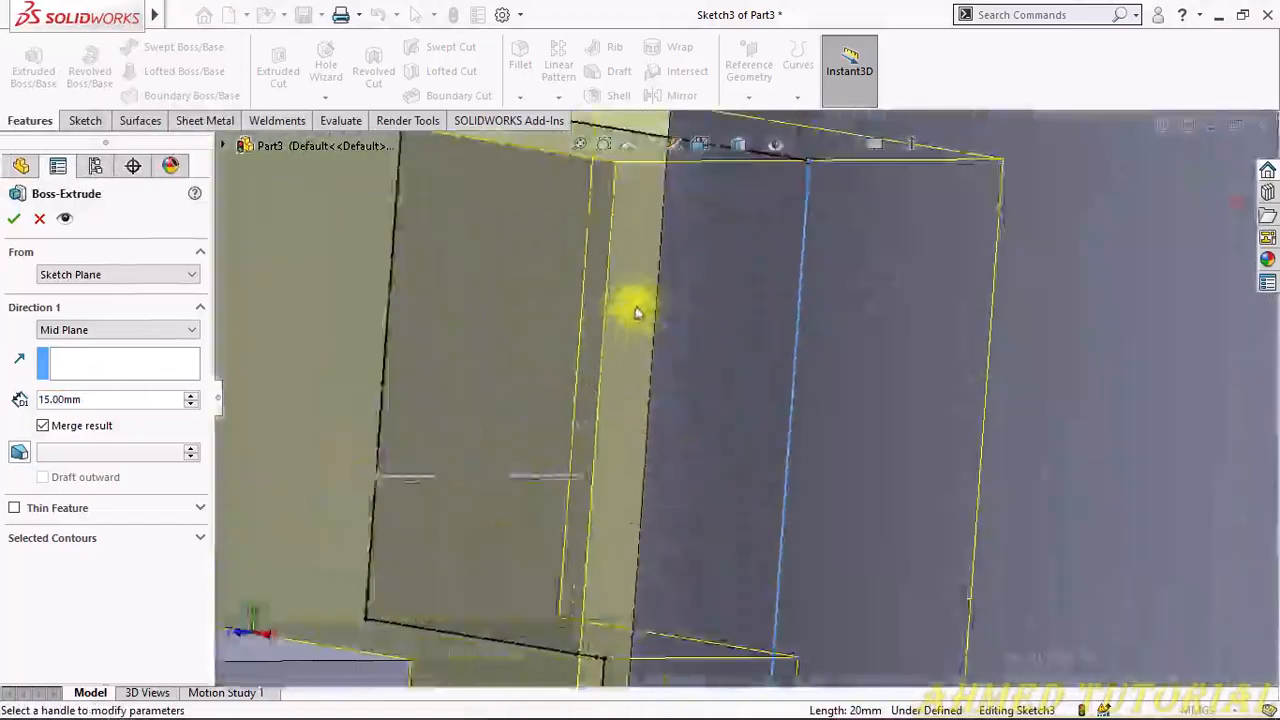
{"action": "scroll", "coordinate": [645, 303], "scroll_direction": "up", "scroll_amount": 3}
{"action": "middle_click_drag", "start_coordinate": [647, 303], "coordinate": [694, 400]}
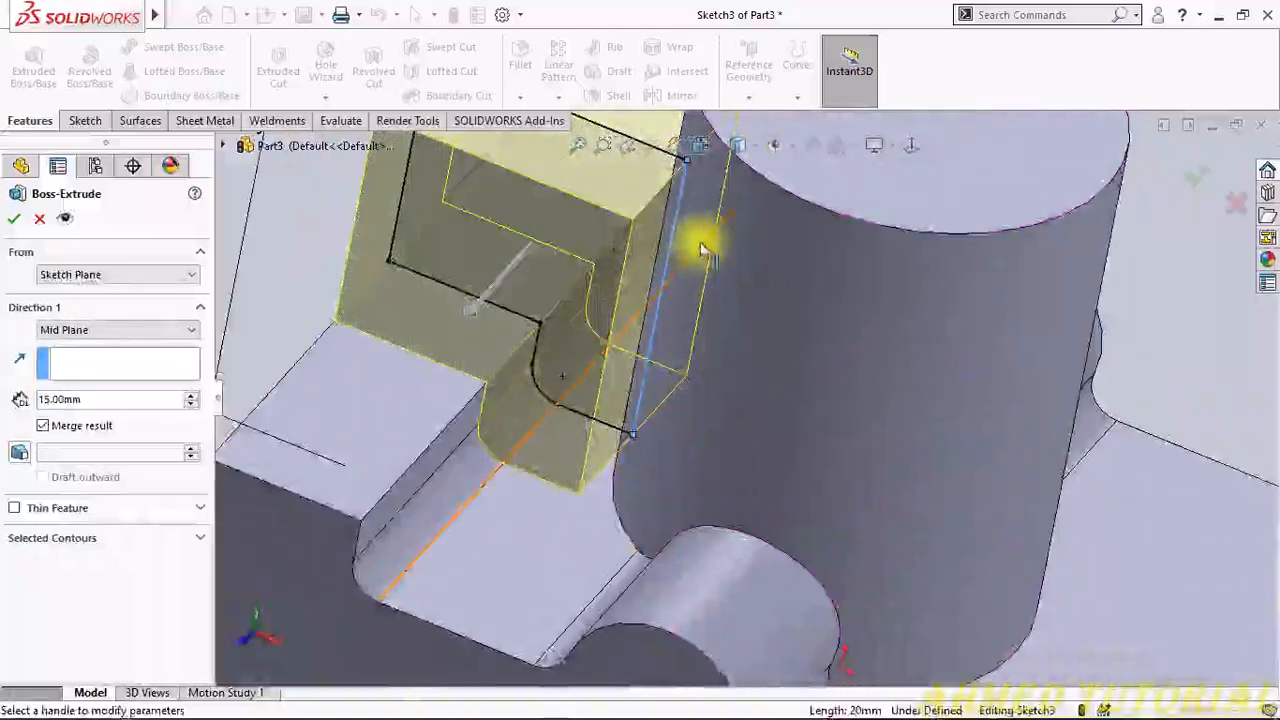
{"action": "left_click", "coordinate": [1206, 183]}
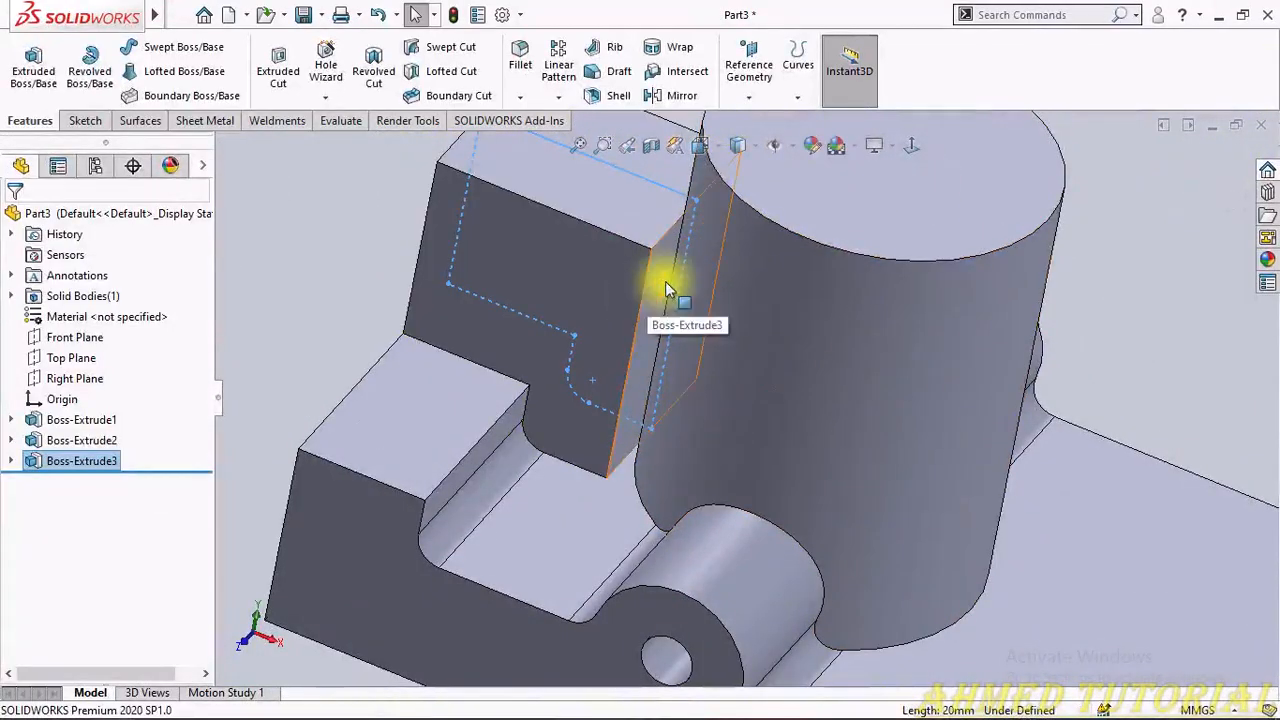
Step: Edit the side block's sketch, moving its inner vertical line inside the cylinder so the block runs into the cylinder wall, and rebuild
{"action": "left_click", "coordinate": [78, 462]}
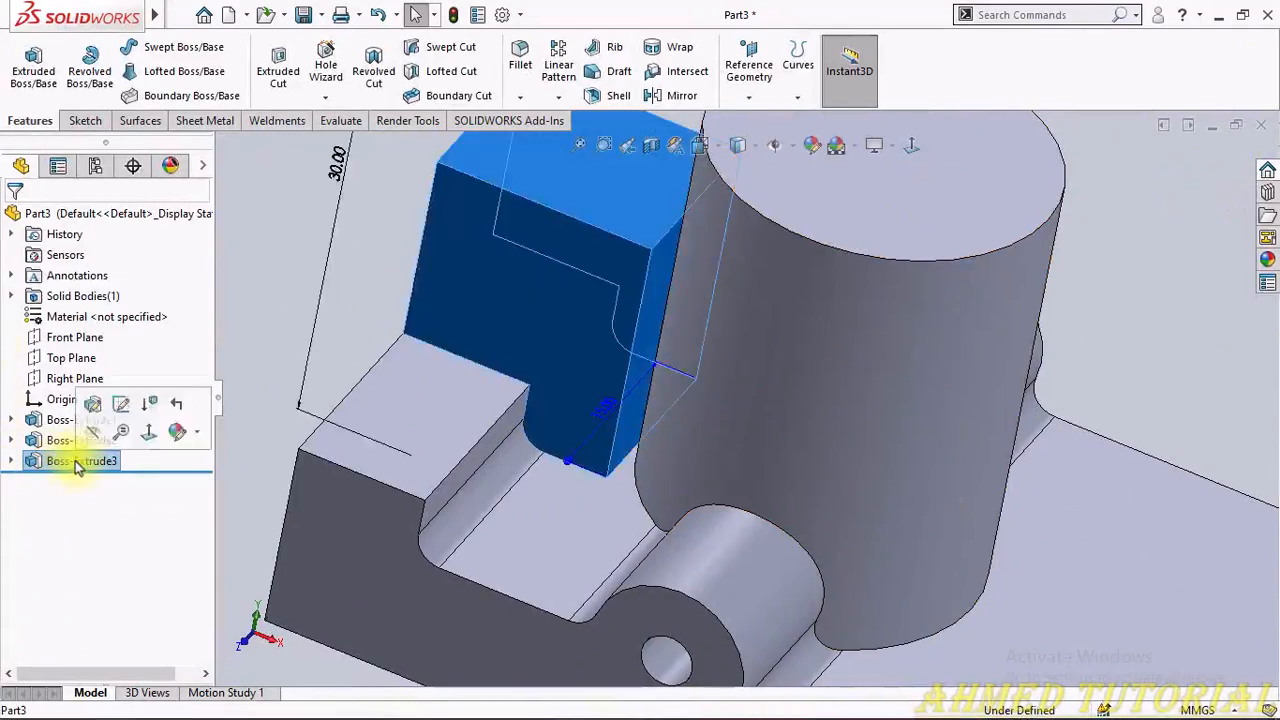
{"action": "left_click", "coordinate": [78, 462]}
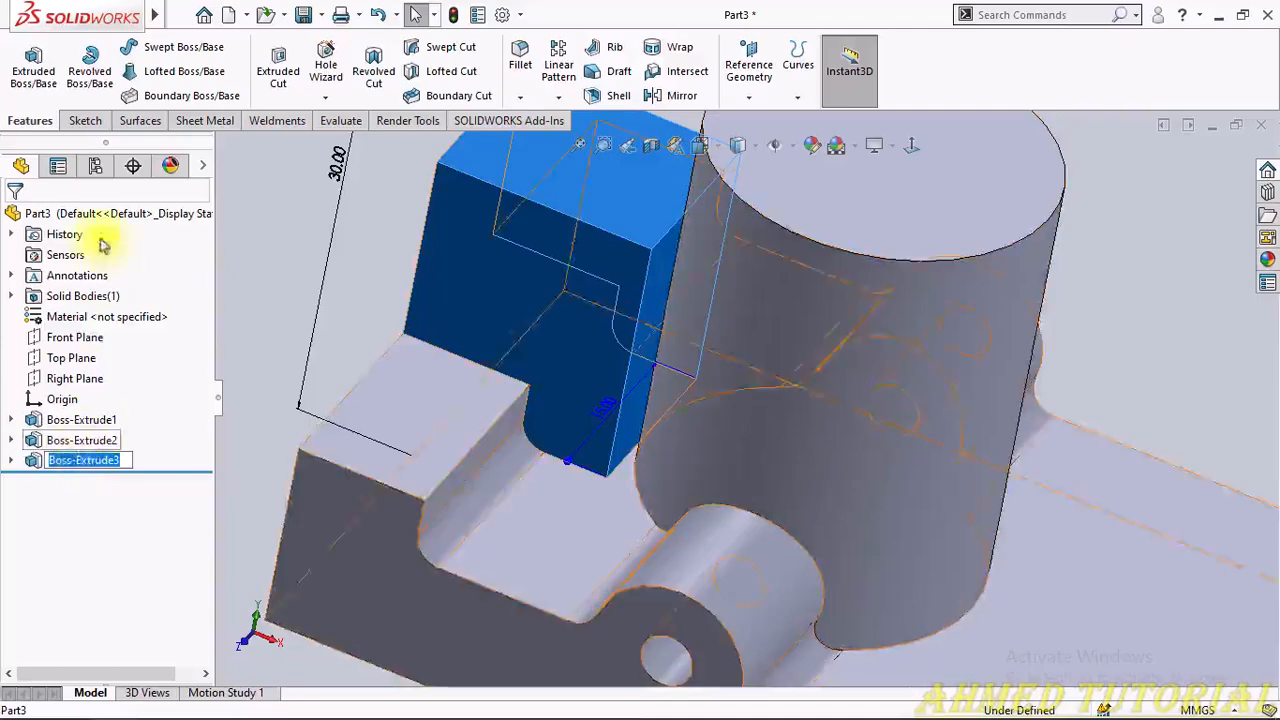
{"action": "left_click", "coordinate": [275, 345]}
{"action": "right_click", "coordinate": [80, 459]}
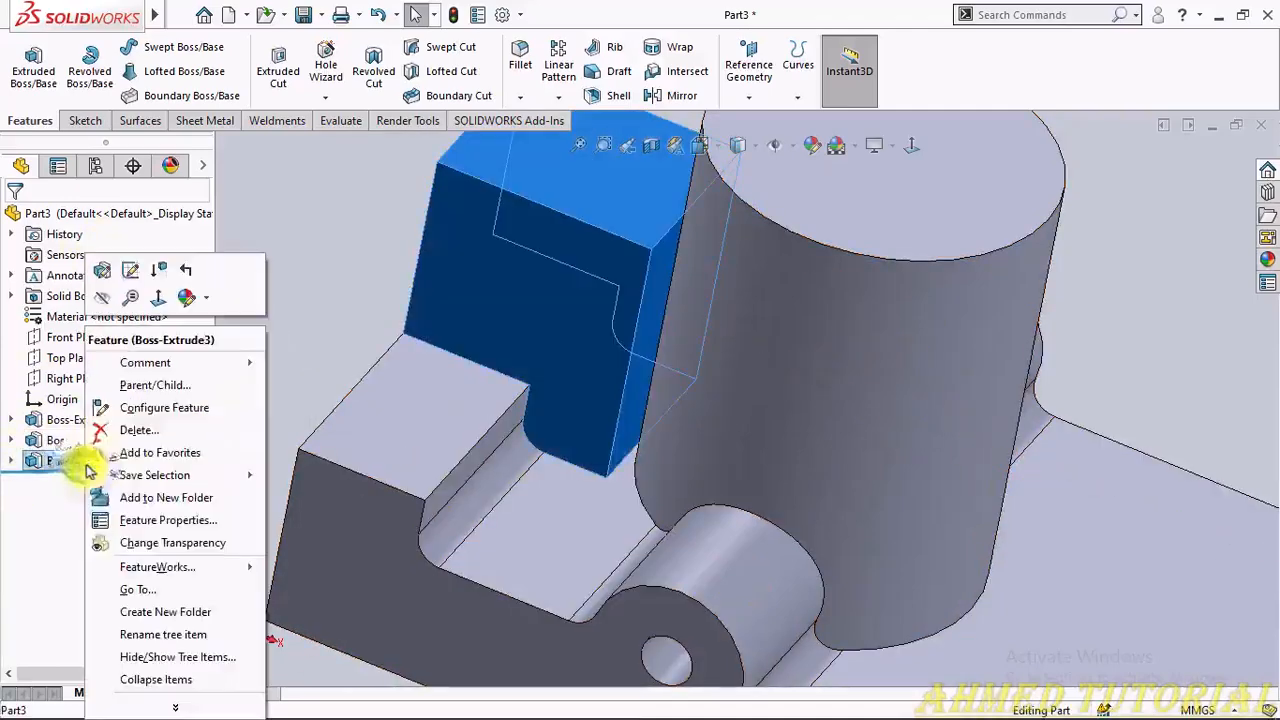
{"action": "left_click", "coordinate": [126, 271]}
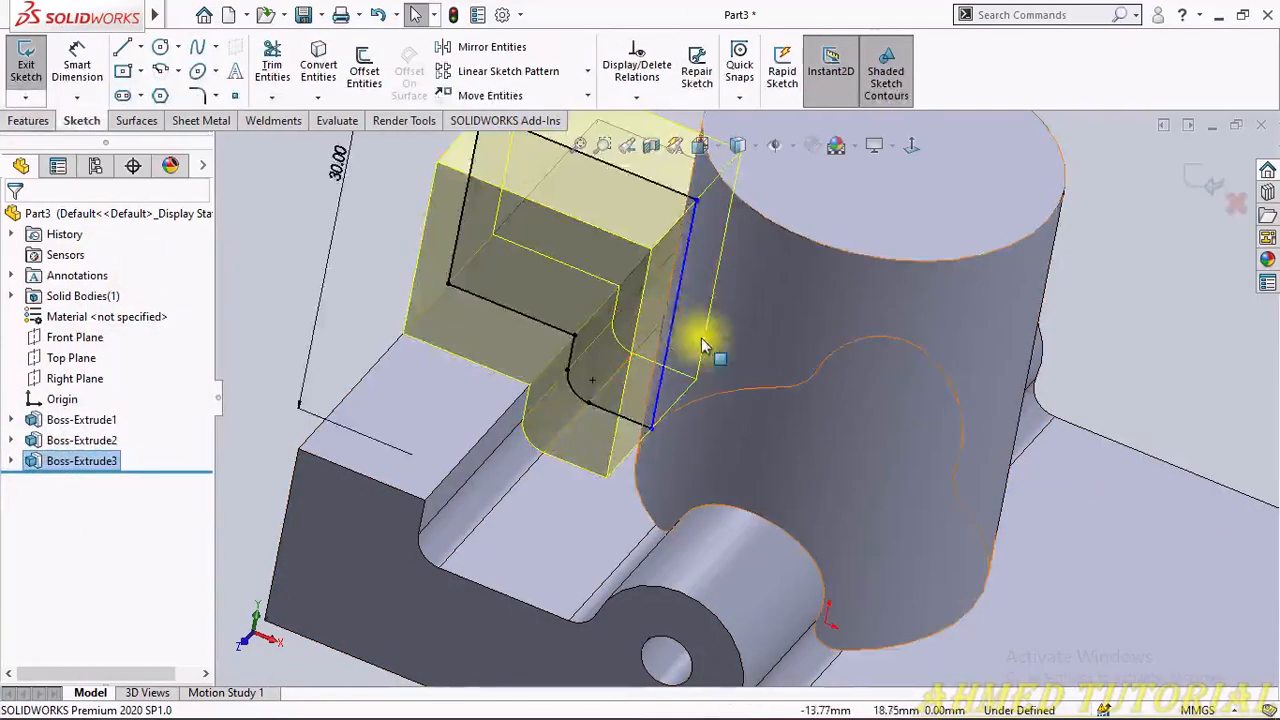
{"action": "mouse_move", "coordinate": [676, 325]}
{"action": "left_mouse_down"}
{"action": "mouse_move", "coordinate": [726, 320]}
{"action": "mouse_move", "coordinate": [757, 334]}
{"action": "left_mouse_up"}
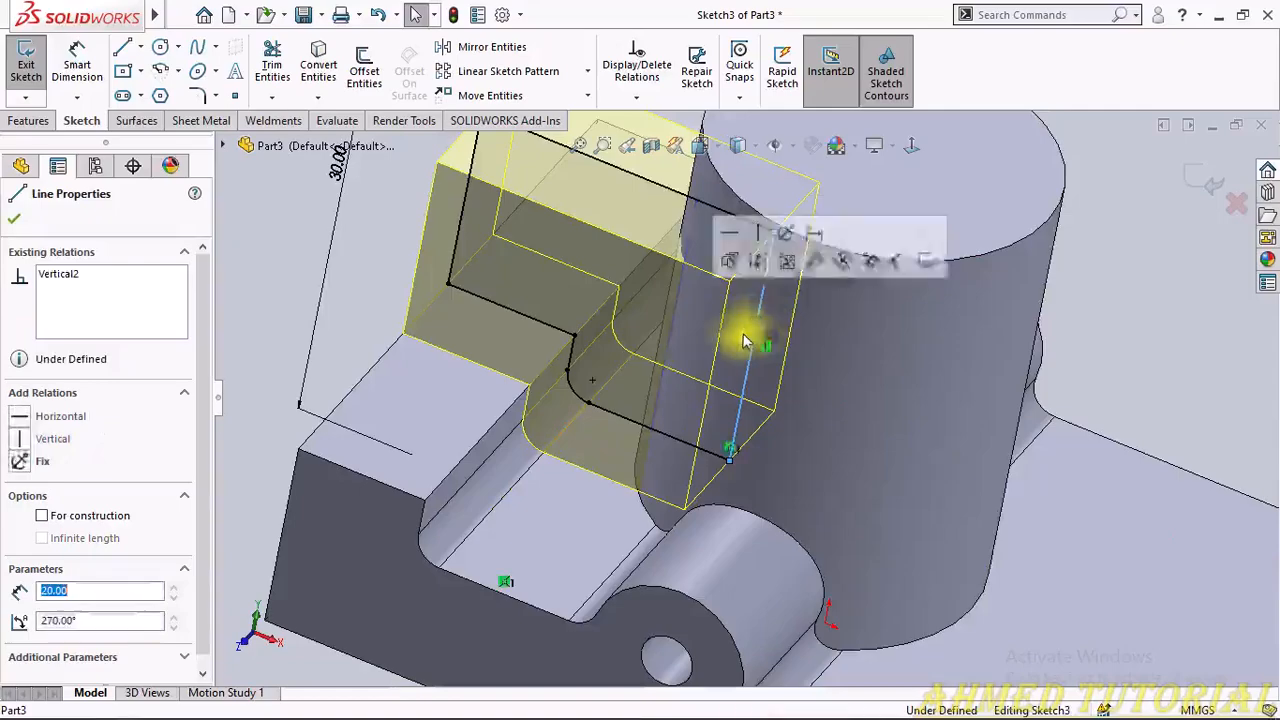
{"action": "scroll", "coordinate": [538, 281], "scroll_direction": "up", "scroll_amount": 2}
{"action": "mouse_move", "coordinate": [509, 257]}
{"action": "middle_mouse_down"}
{"action": "mouse_move", "coordinate": [549, 286]}
{"action": "mouse_move", "coordinate": [527, 403]}
{"action": "mouse_move", "coordinate": [548, 390]}
{"action": "middle_mouse_up"}
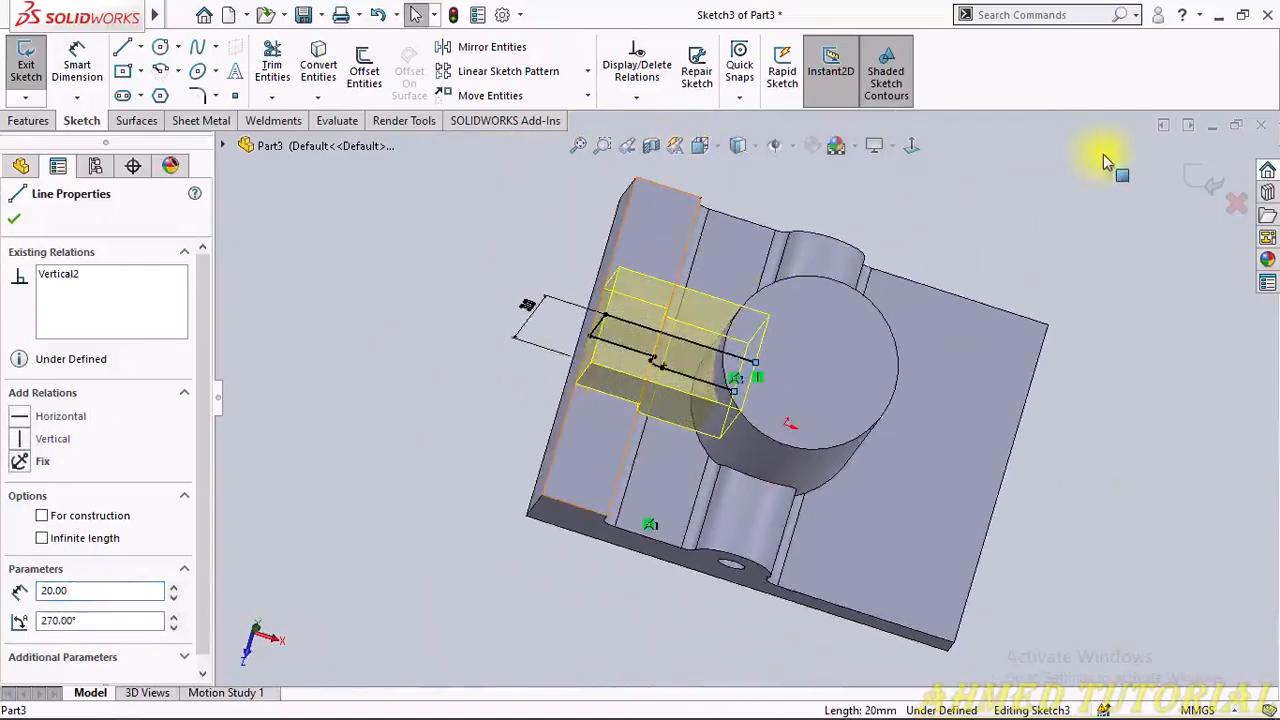
{"action": "left_click", "coordinate": [1203, 179]}
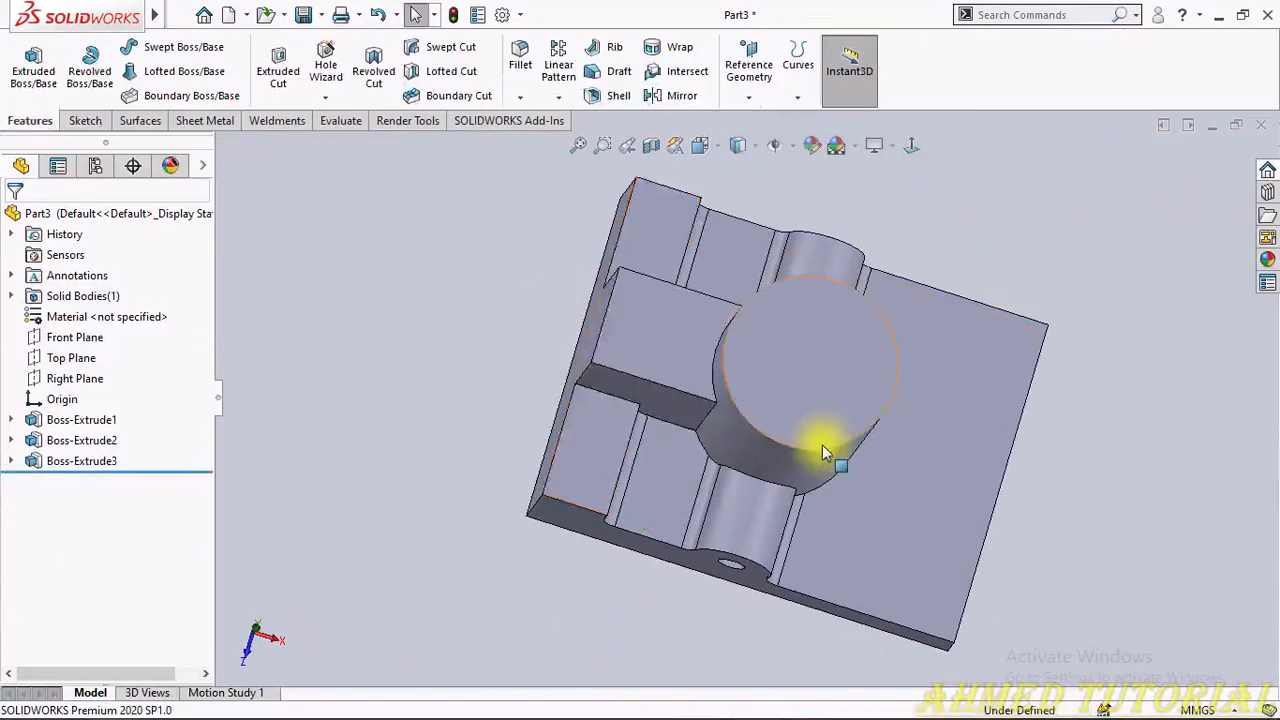
Step: Examine the joint between the side block and the cylinder, and check the block's corner radius on the reference drawing
{"action": "mouse_move", "coordinate": [826, 449]}
{"action": "middle_mouse_down"}
{"action": "mouse_move", "coordinate": [837, 309]}
{"action": "mouse_move", "coordinate": [845, 360]}
{"action": "middle_mouse_up"}
{"action": "scroll", "coordinate": [775, 408], "scroll_direction": "down", "scroll_amount": 4}
{"action": "middle_click_drag", "start_coordinate": [783, 417], "coordinate": [741, 243]}
{"action": "scroll", "coordinate": [777, 371], "scroll_direction": "up", "scroll_amount": 6}
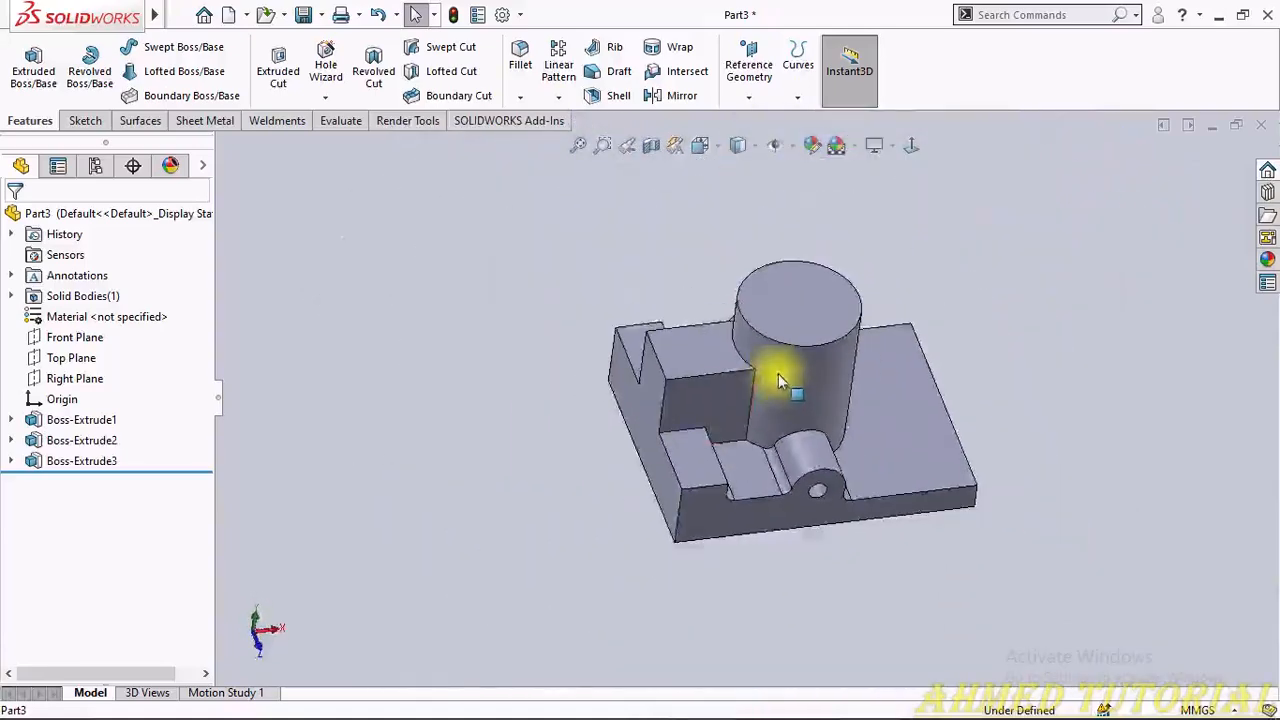
{"action": "middle_click_drag", "start_coordinate": [777, 371], "coordinate": [707, 388]}
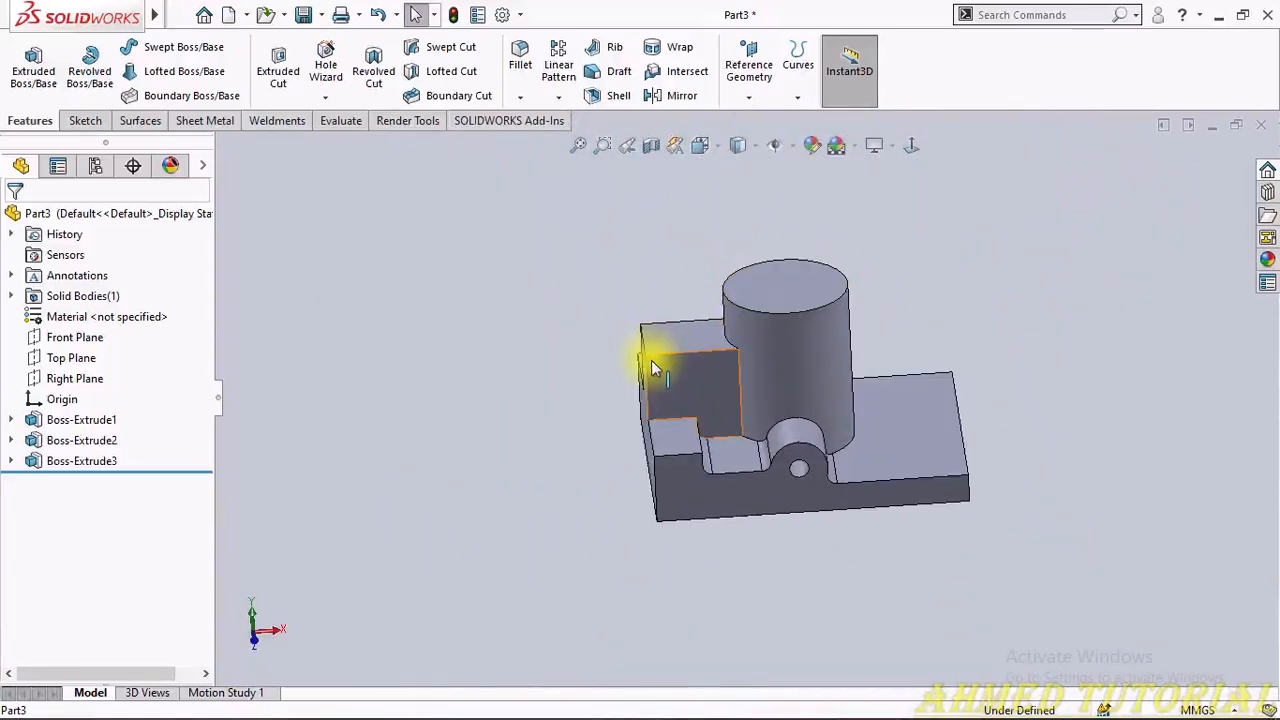
{"action": "key", "text": "alt+Tab"}
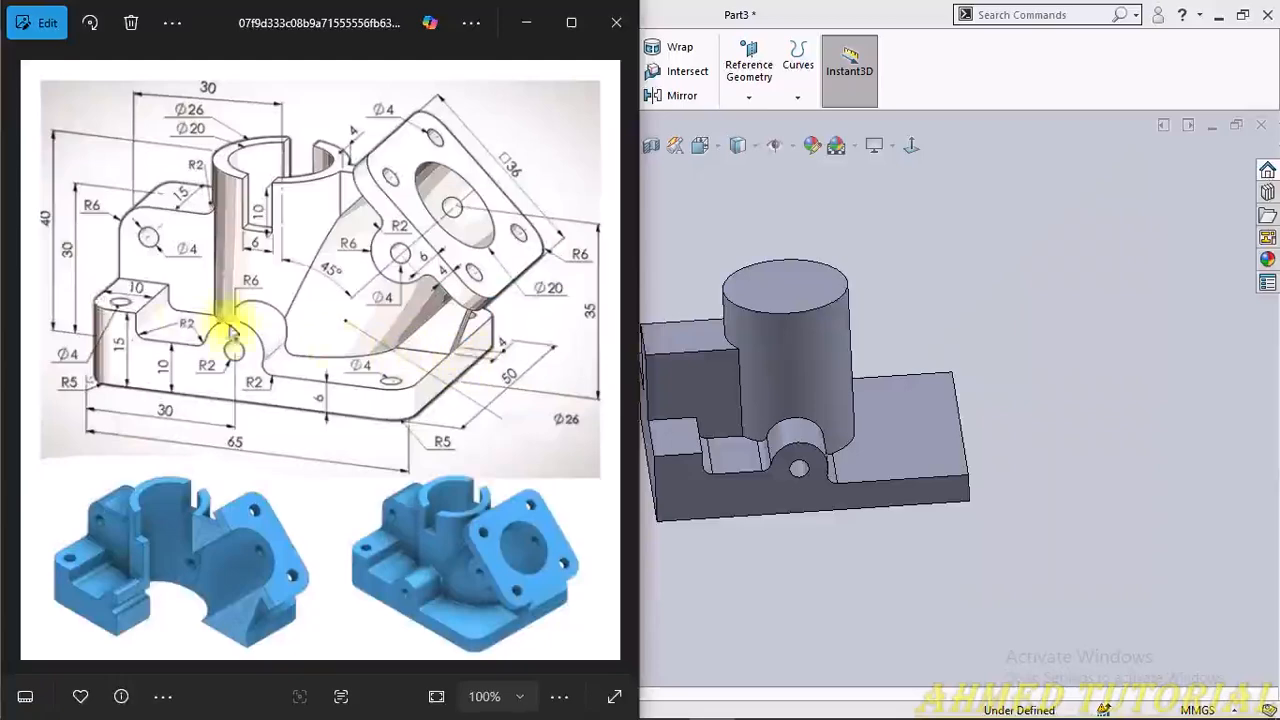
{"action": "key", "text": "alt+Tab"}
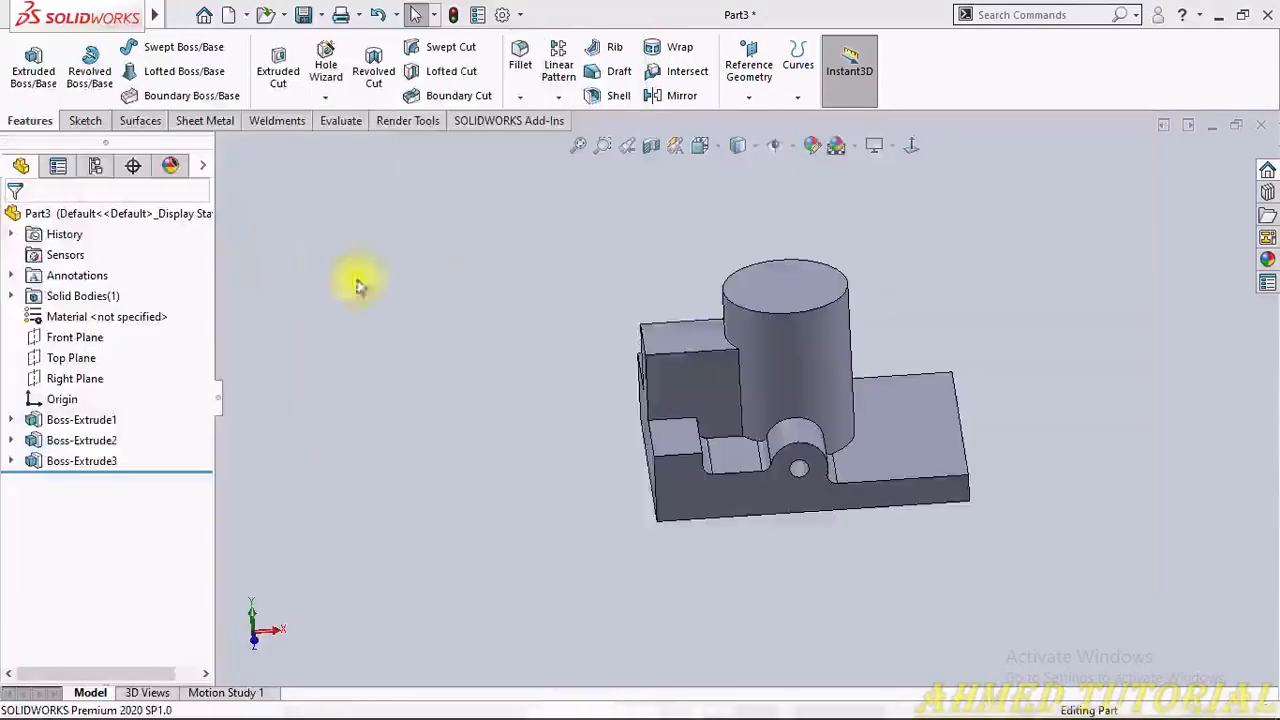
Step: Round the upper outer corner of the side block's sketch profile with a 6 mm sketch fillet and rebuild
{"action": "left_click", "coordinate": [84, 461]}
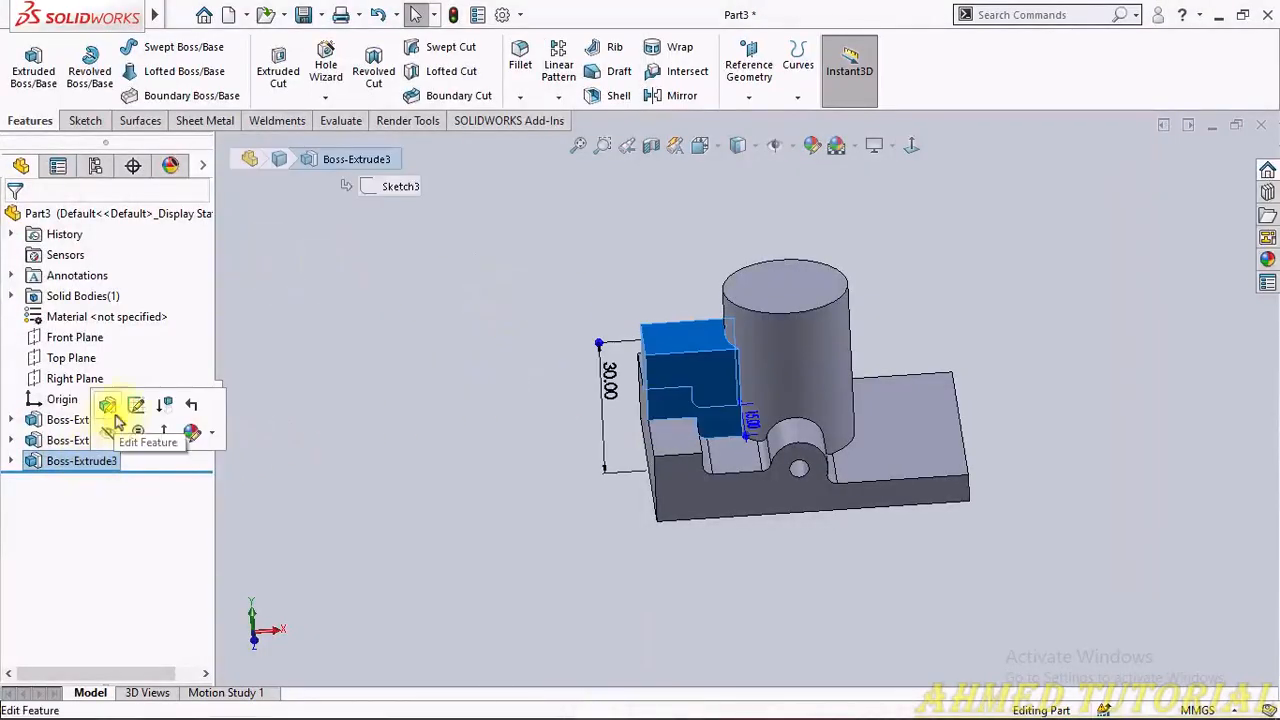
{"action": "left_click", "coordinate": [137, 414]}
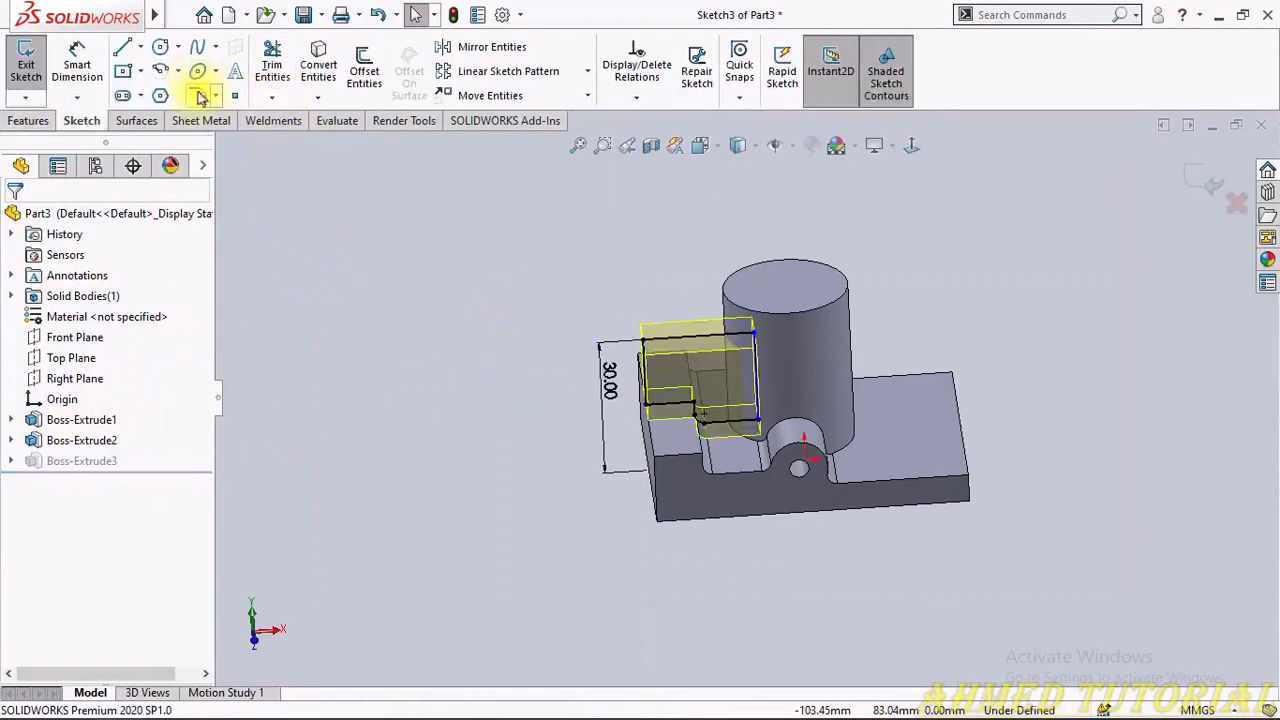
{"action": "left_click", "coordinate": [197, 95]}
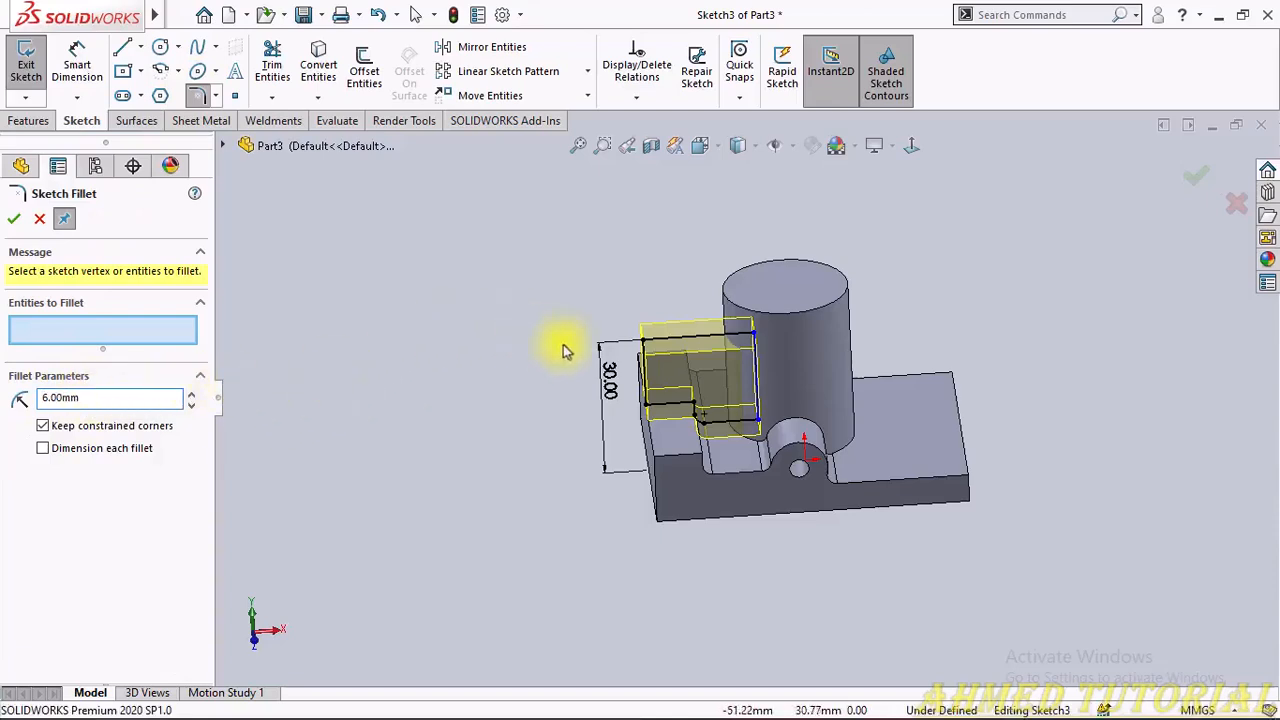
{"action": "left_click", "coordinate": [645, 345]}
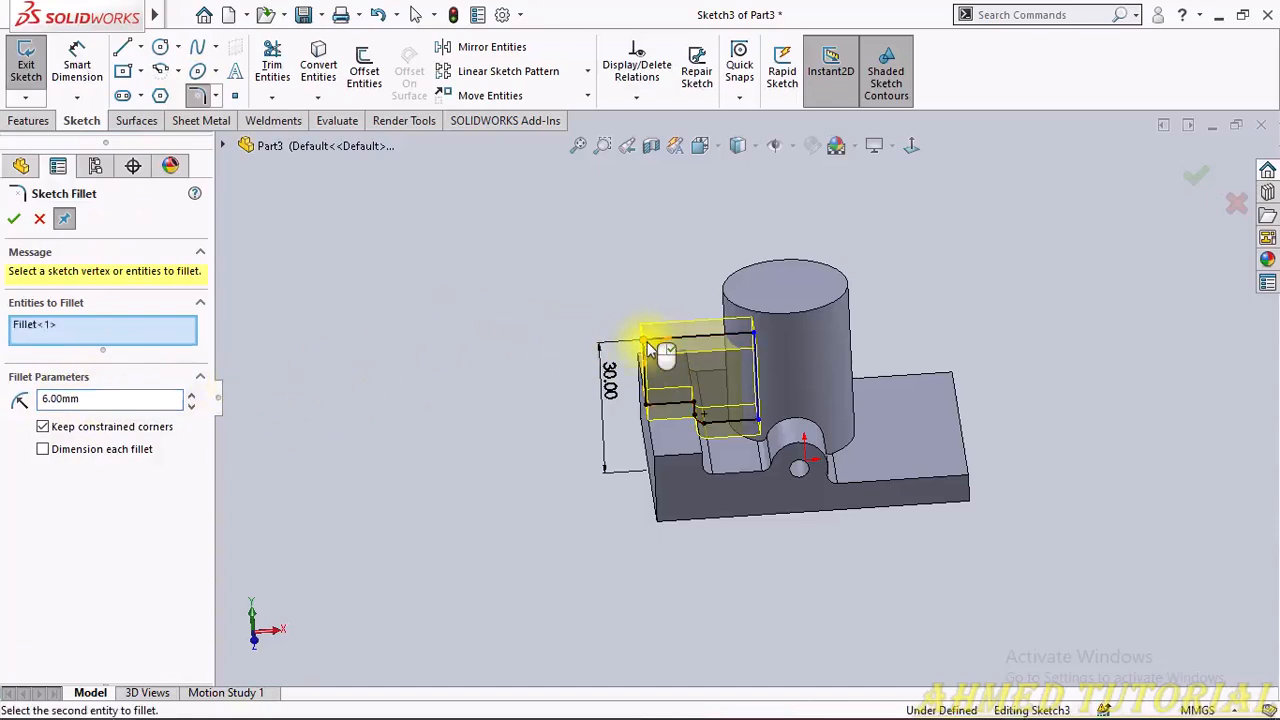
{"action": "left_click", "coordinate": [1200, 177]}
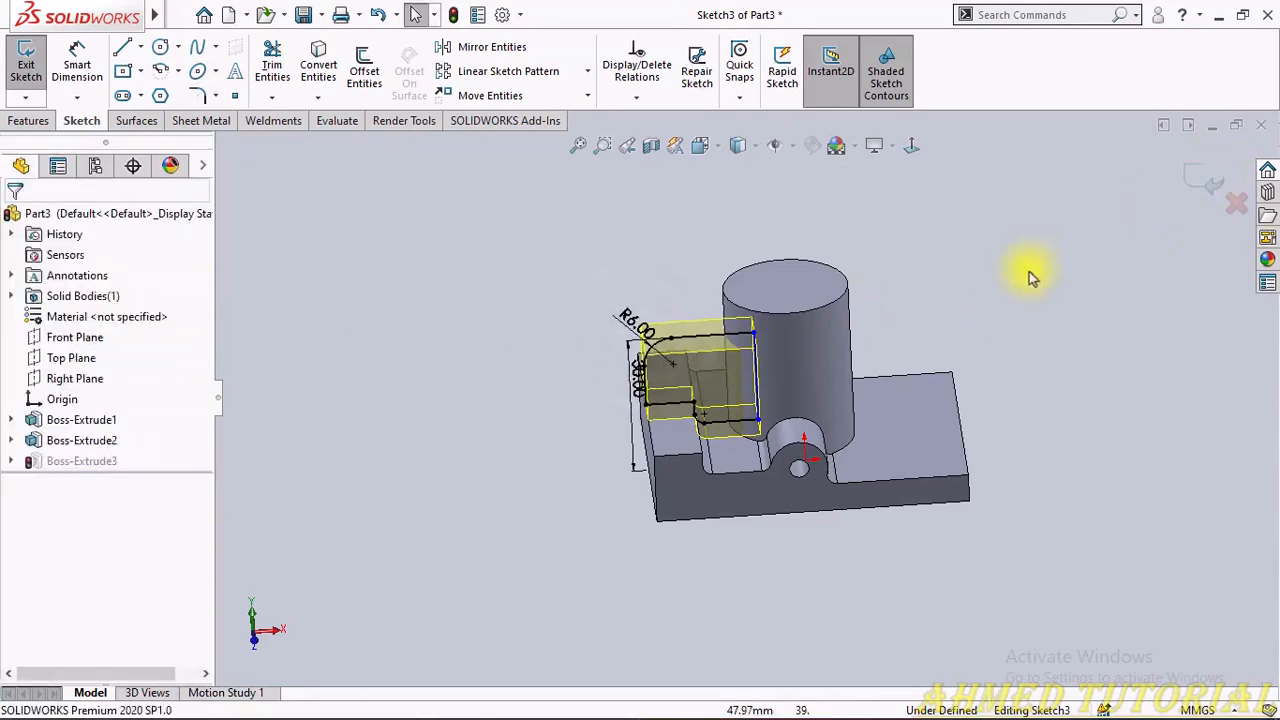
{"action": "left_click", "coordinate": [1203, 184]}
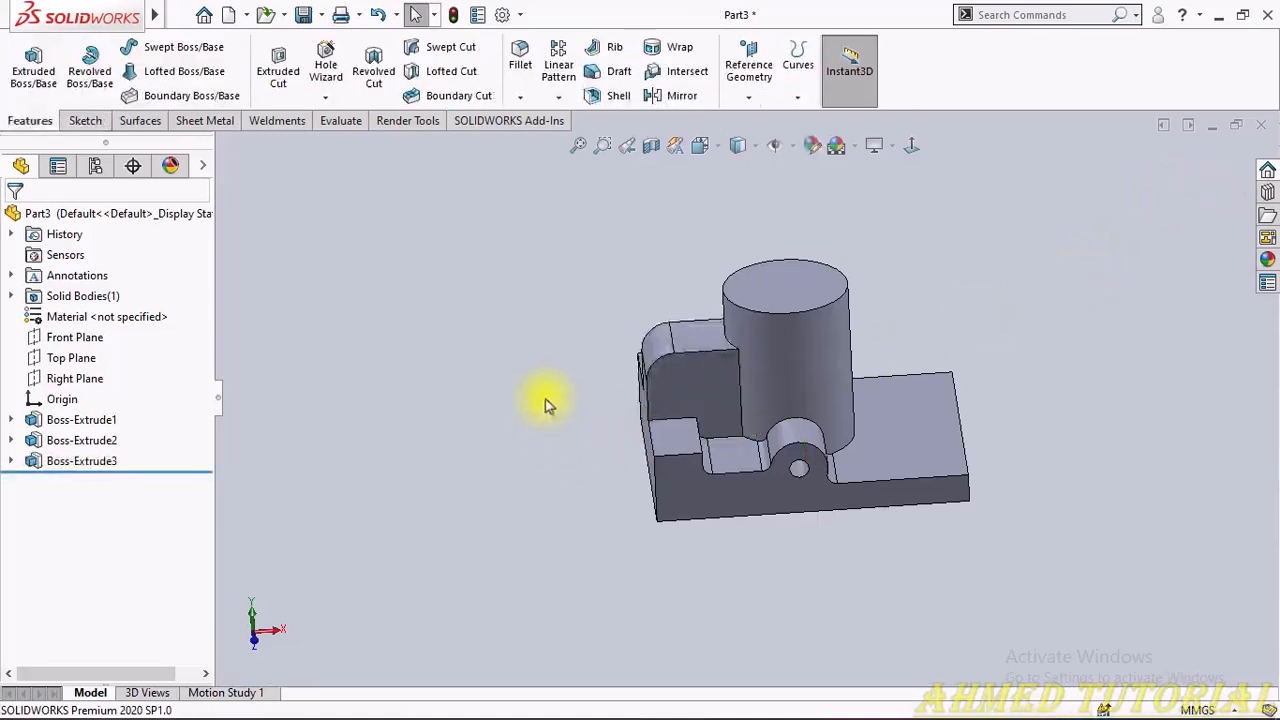
Step: Delete the 4 mm hole circle and its dimension from the base profile's sketch, and rebuild the part
{"action": "middle_click_drag", "start_coordinate": [543, 400], "coordinate": [544, 348]}
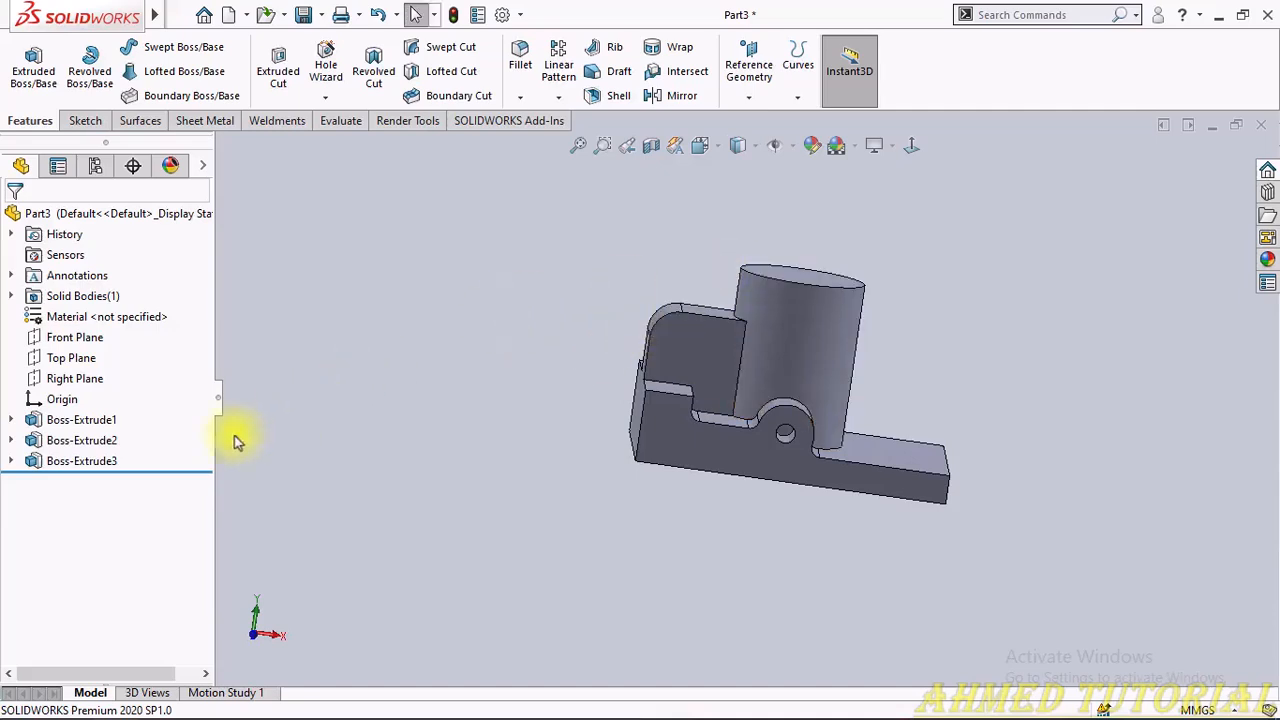
{"action": "left_click", "coordinate": [78, 420]}
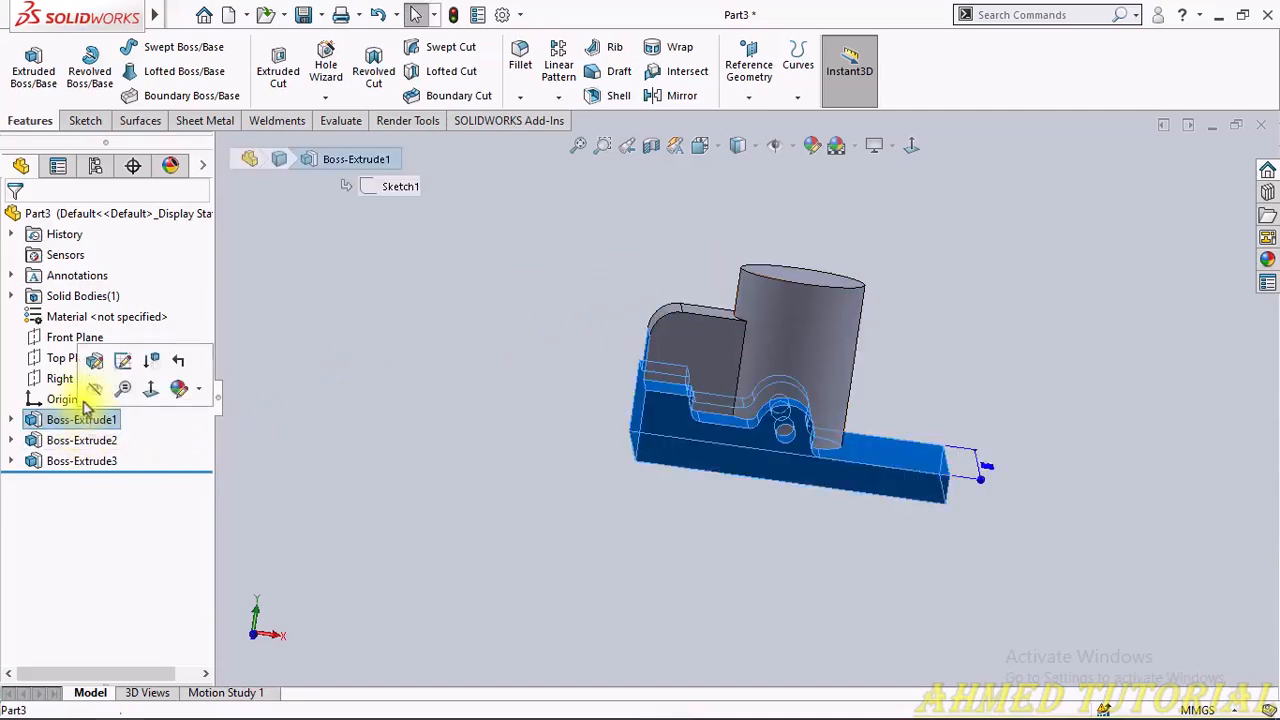
{"action": "left_click", "coordinate": [125, 362]}
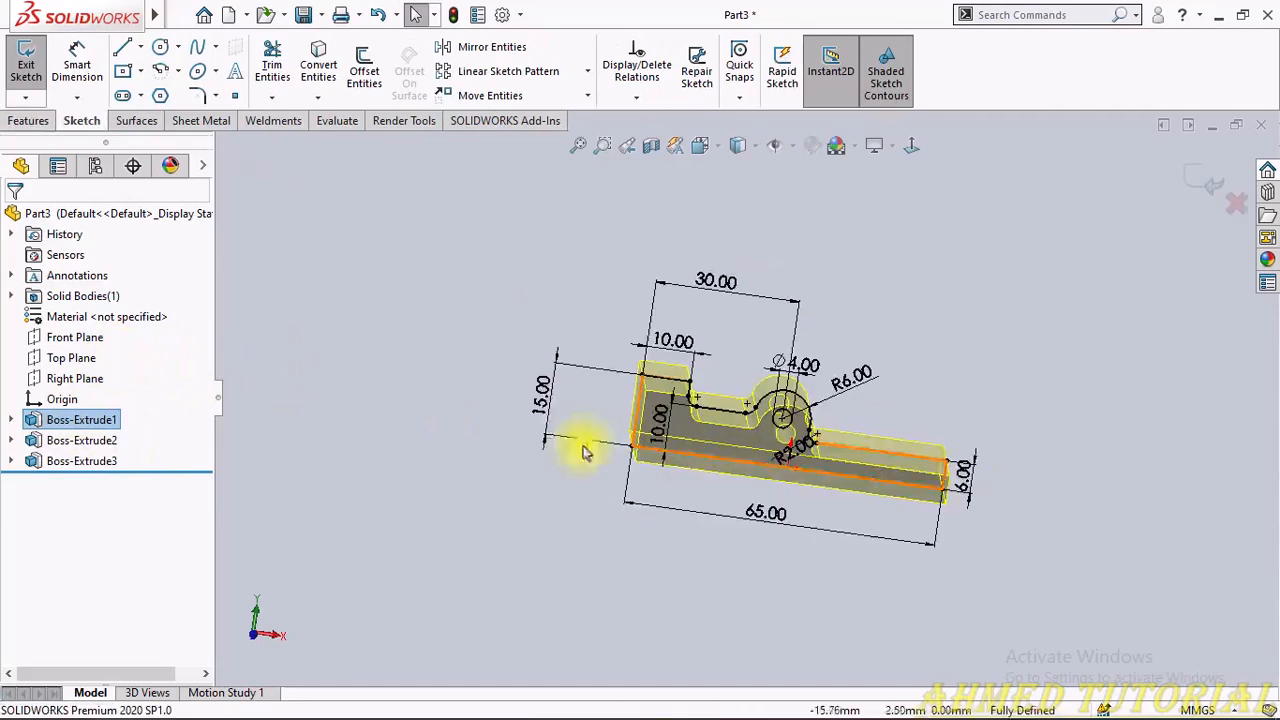
{"action": "left_click", "coordinate": [795, 430]}
{"action": "key", "text": "Delete"}
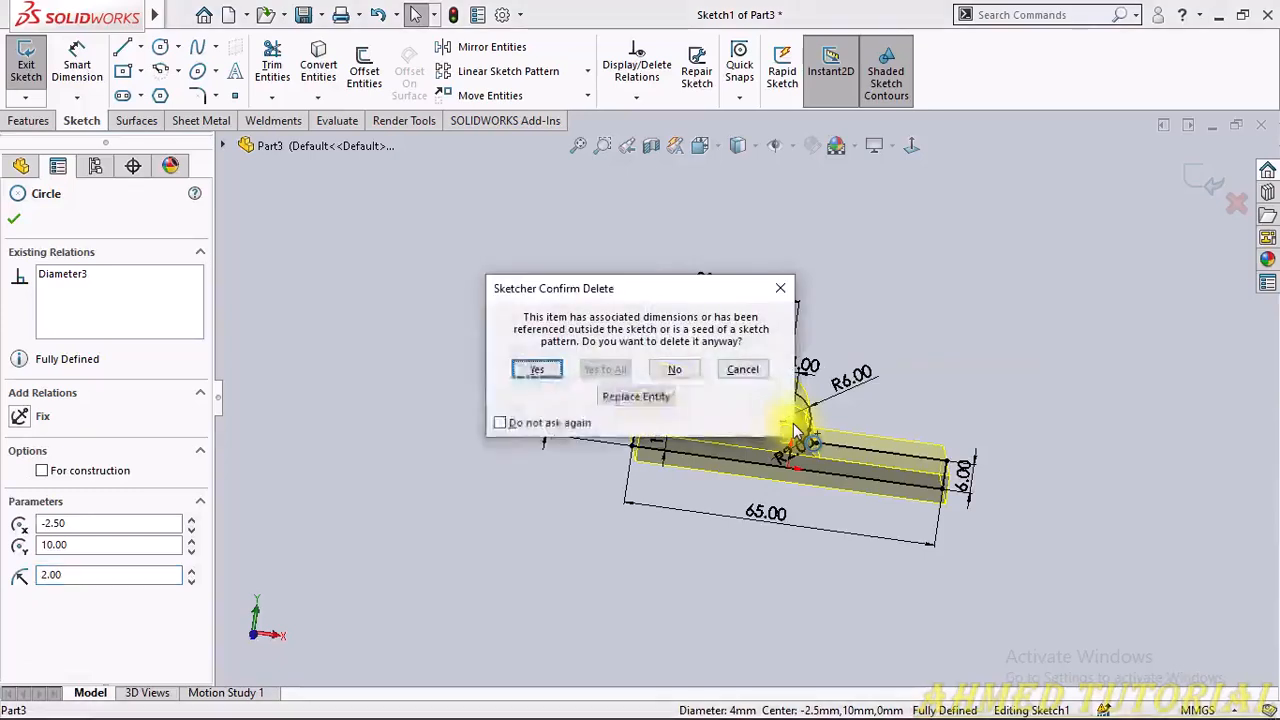
{"action": "left_click", "coordinate": [533, 370]}
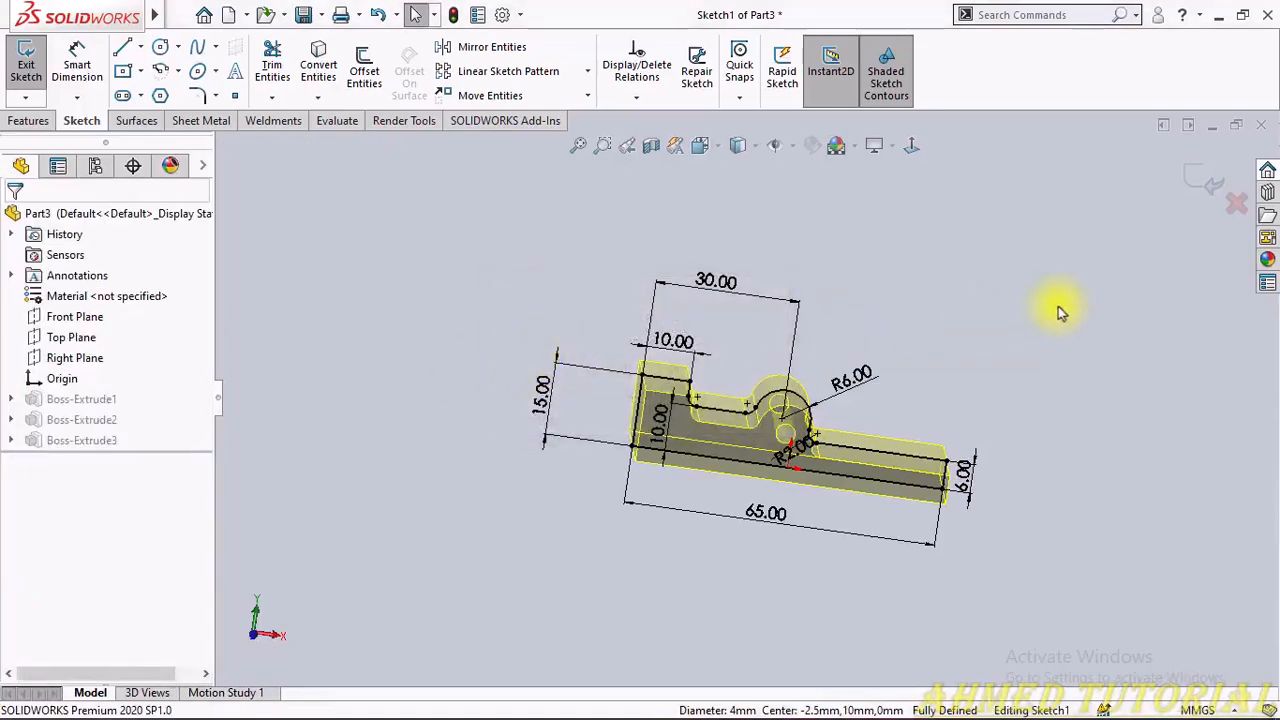
{"action": "left_click", "coordinate": [1196, 180]}
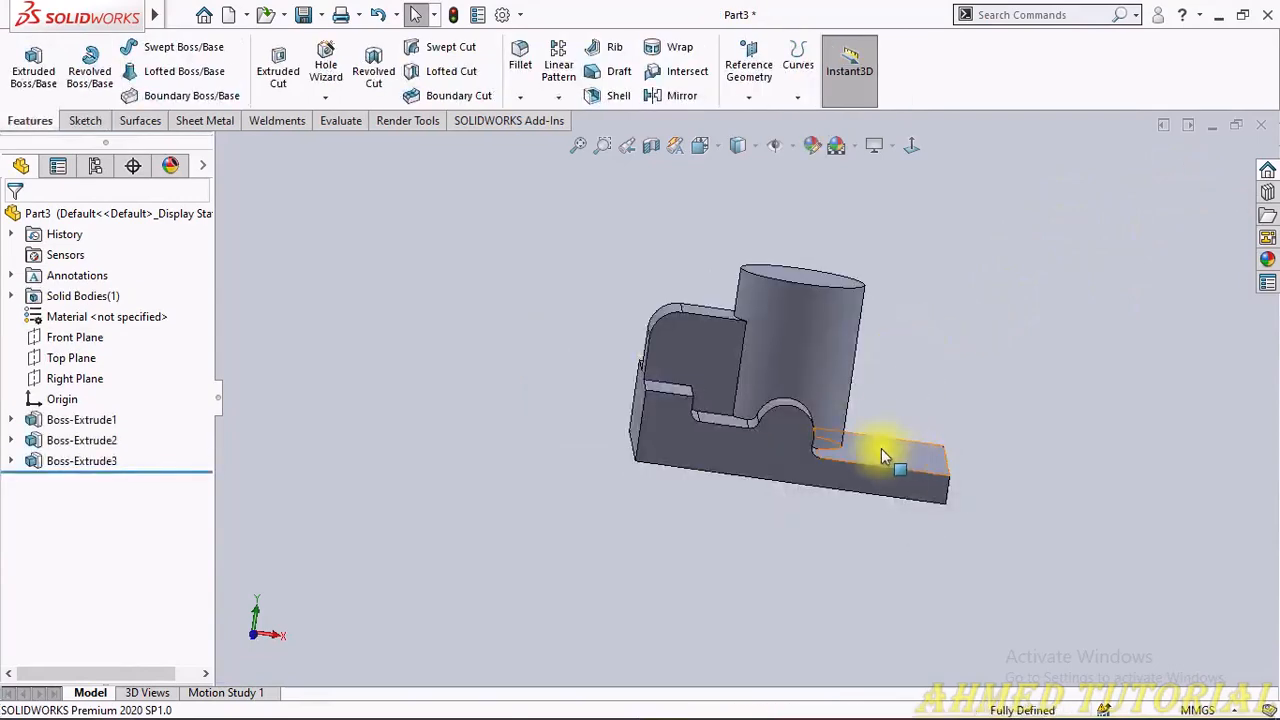
Step: On the Front Plane, sketch a 40 mm vertical centerline along the cylinder's axis and a second centerline rising from its lower end at about 40° to it
{"action": "middle_click_drag", "start_coordinate": [882, 452], "coordinate": [886, 409]}
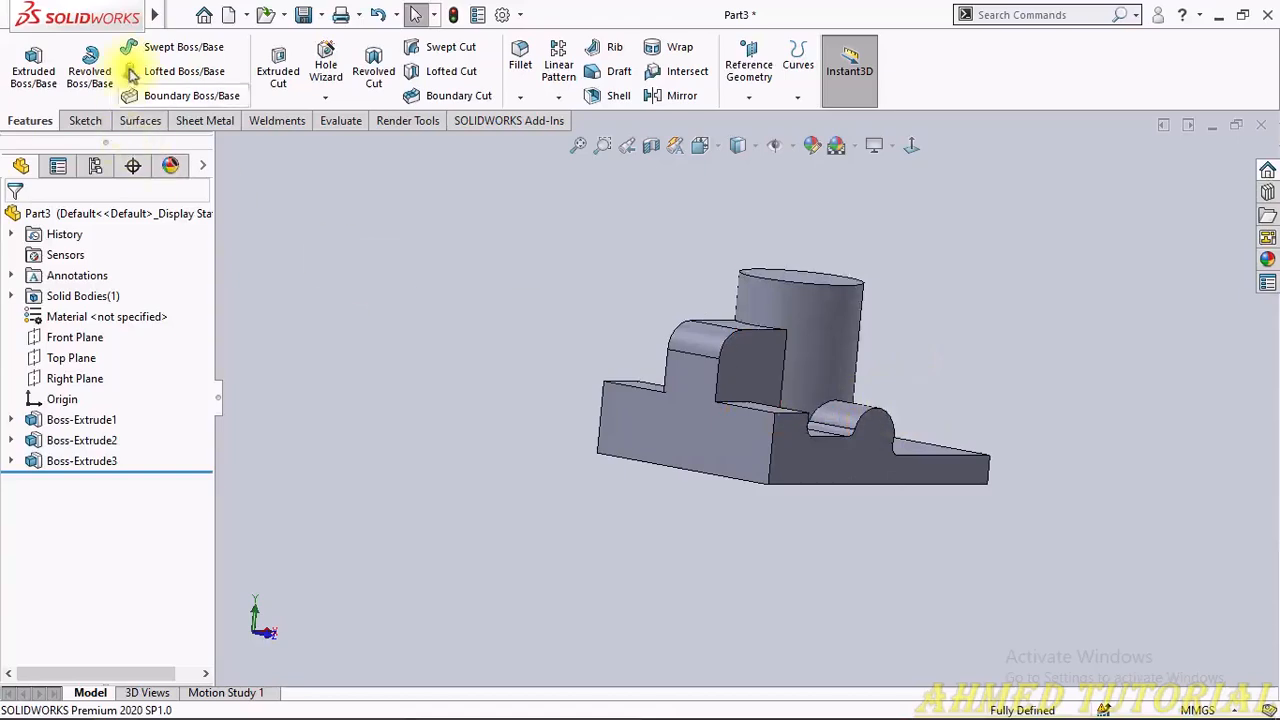
{"action": "left_click", "coordinate": [80, 121]}
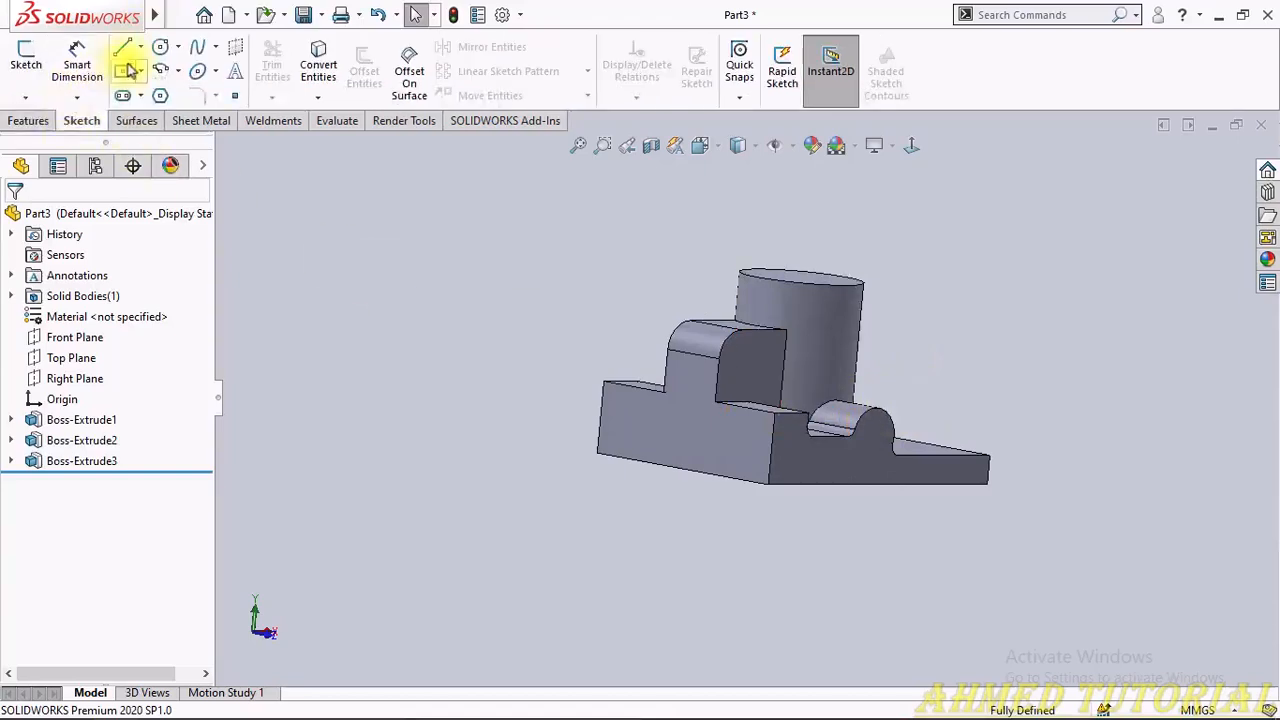
{"action": "left_click", "coordinate": [82, 340]}
{"action": "left_click", "coordinate": [96, 305]}
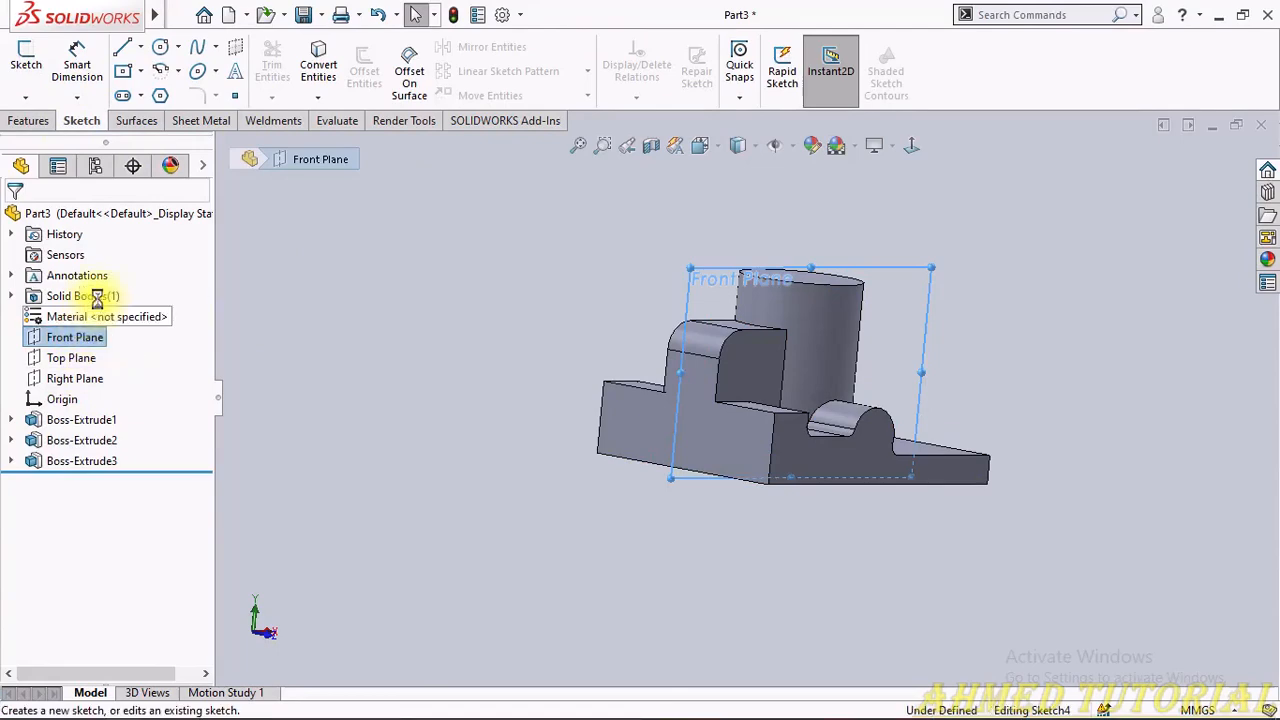
{"action": "left_click", "coordinate": [910, 146]}
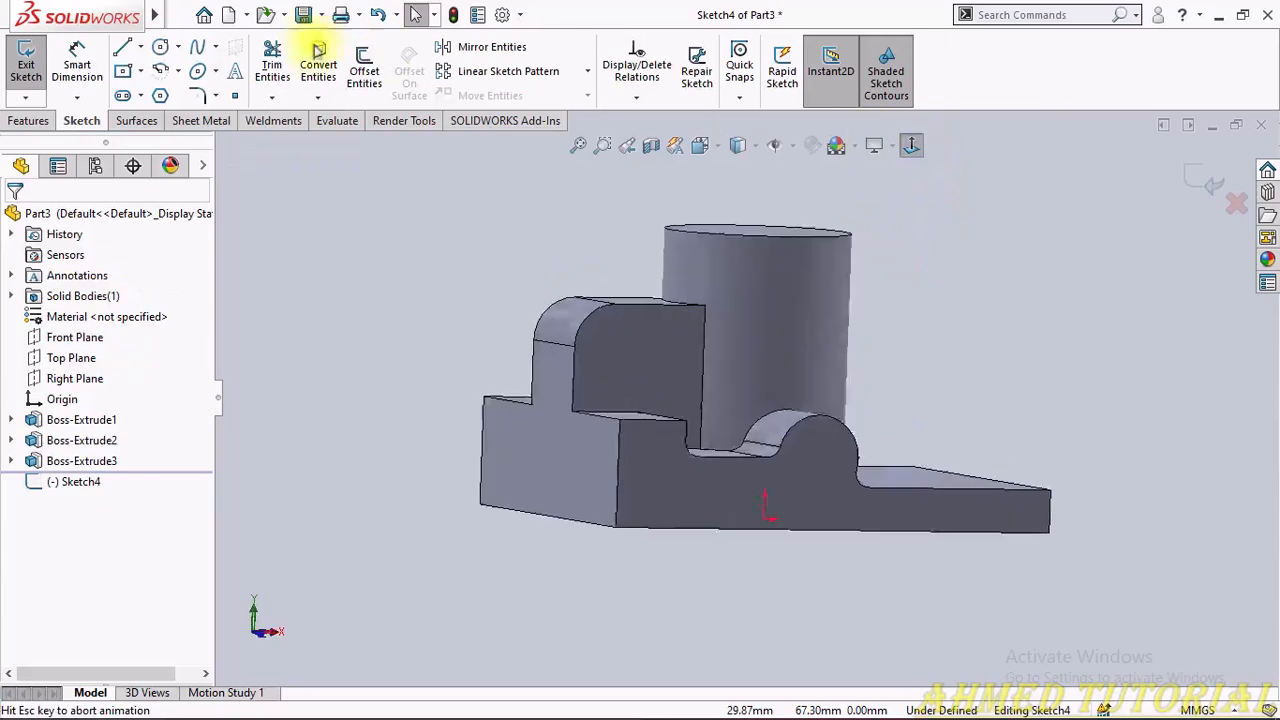
{"action": "left_click", "coordinate": [140, 48]}
{"action": "left_click", "coordinate": [160, 93]}
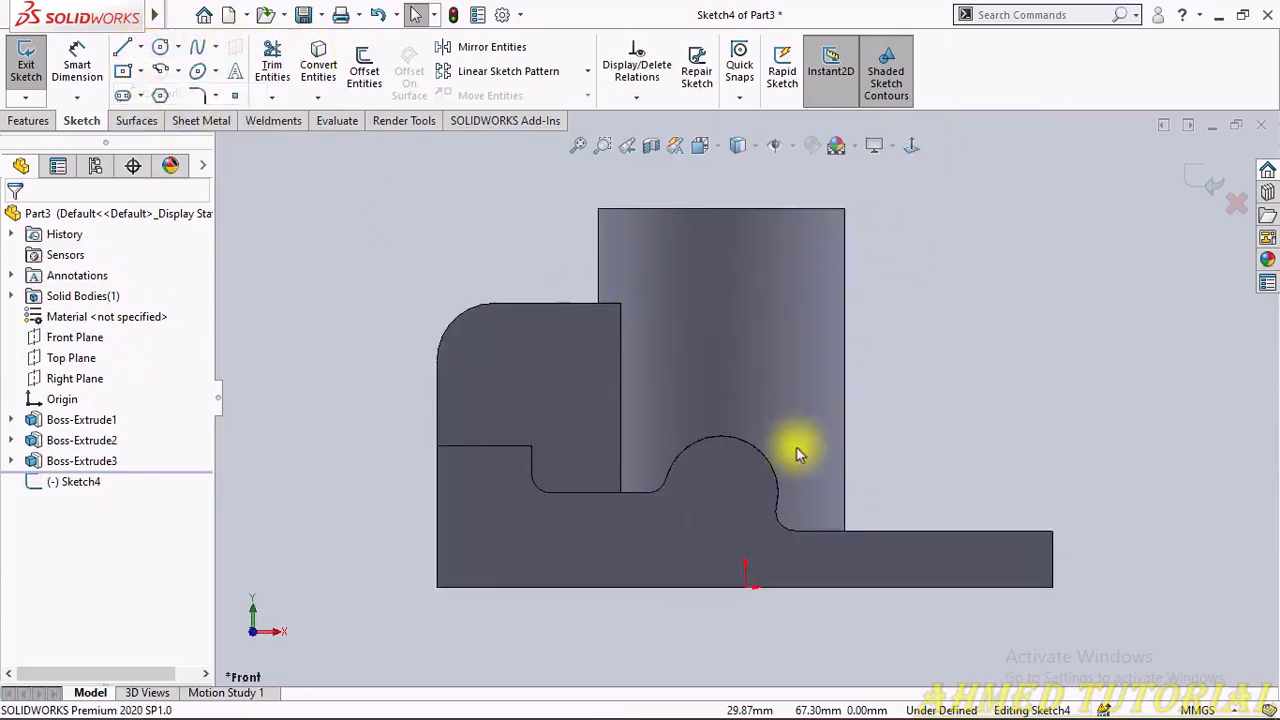
{"action": "left_click", "coordinate": [720, 209]}
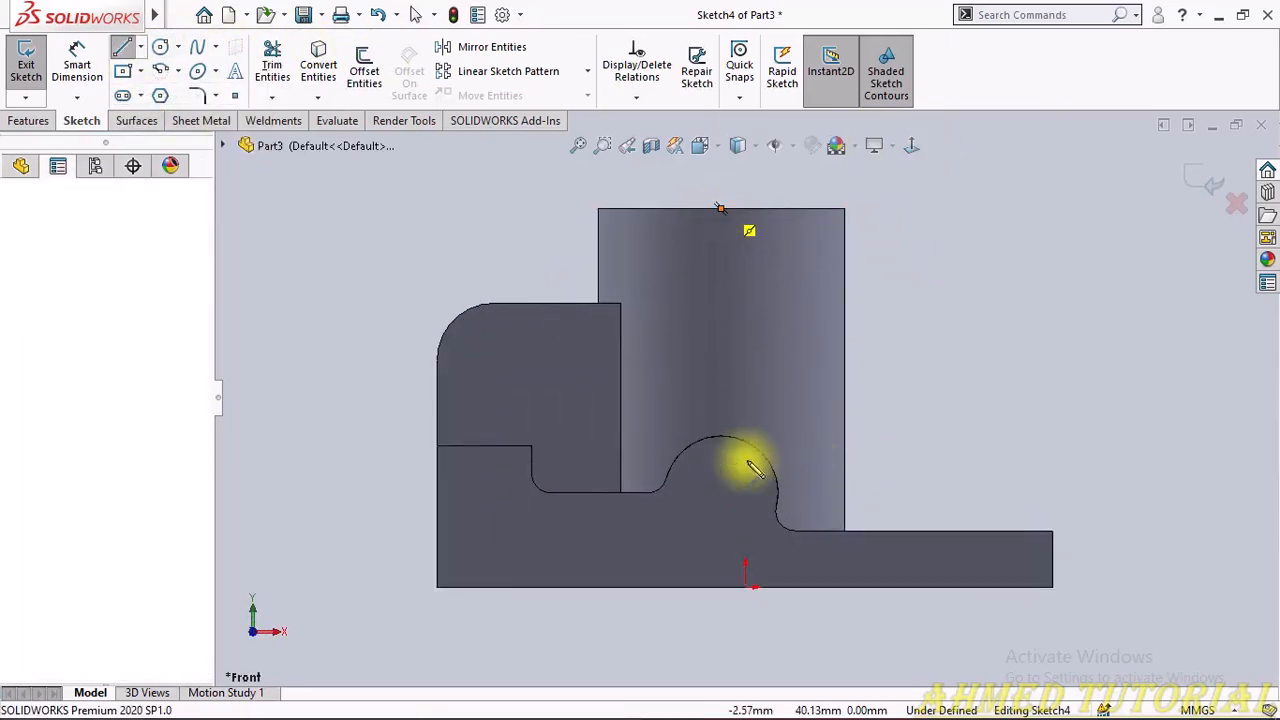
{"action": "left_click", "coordinate": [721, 587]}
{"action": "left_click", "coordinate": [1022, 233]}
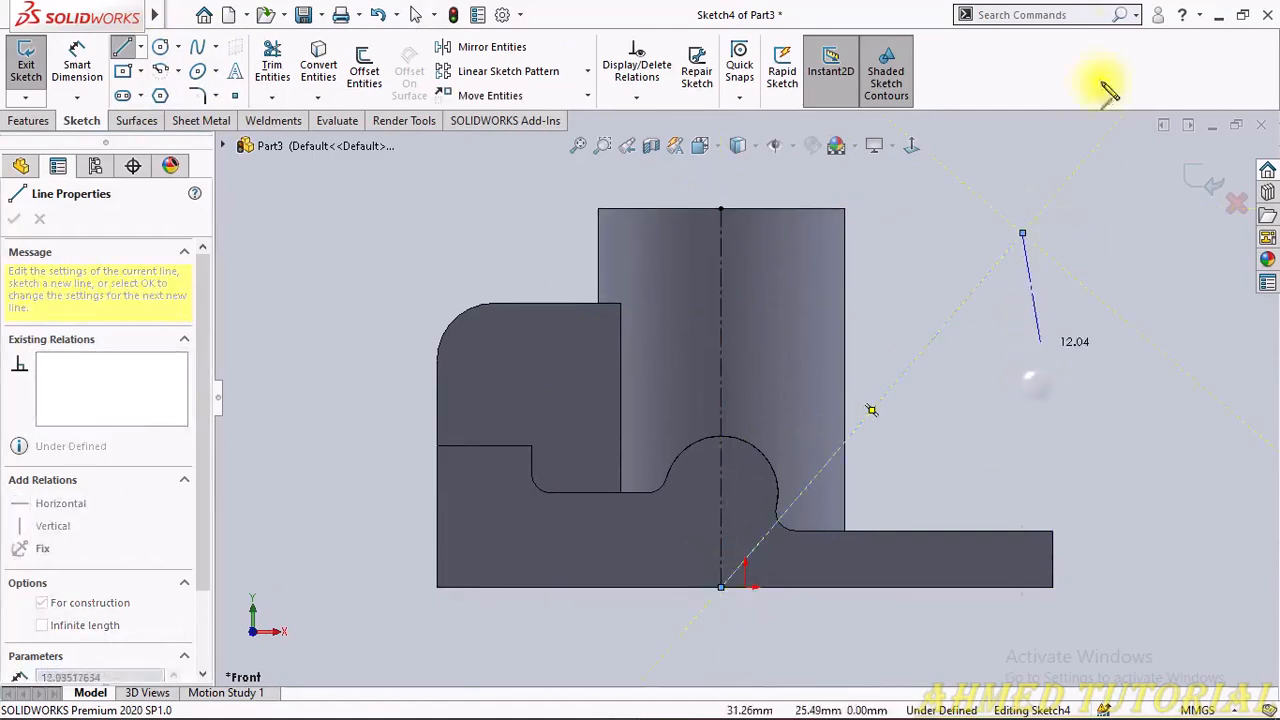
Step: Dimension the angle between the inclined centerline and the vertical centerline as 45°
{"action": "right_click_drag", "start_coordinate": [1035, 383], "coordinate": [1103, 85]}
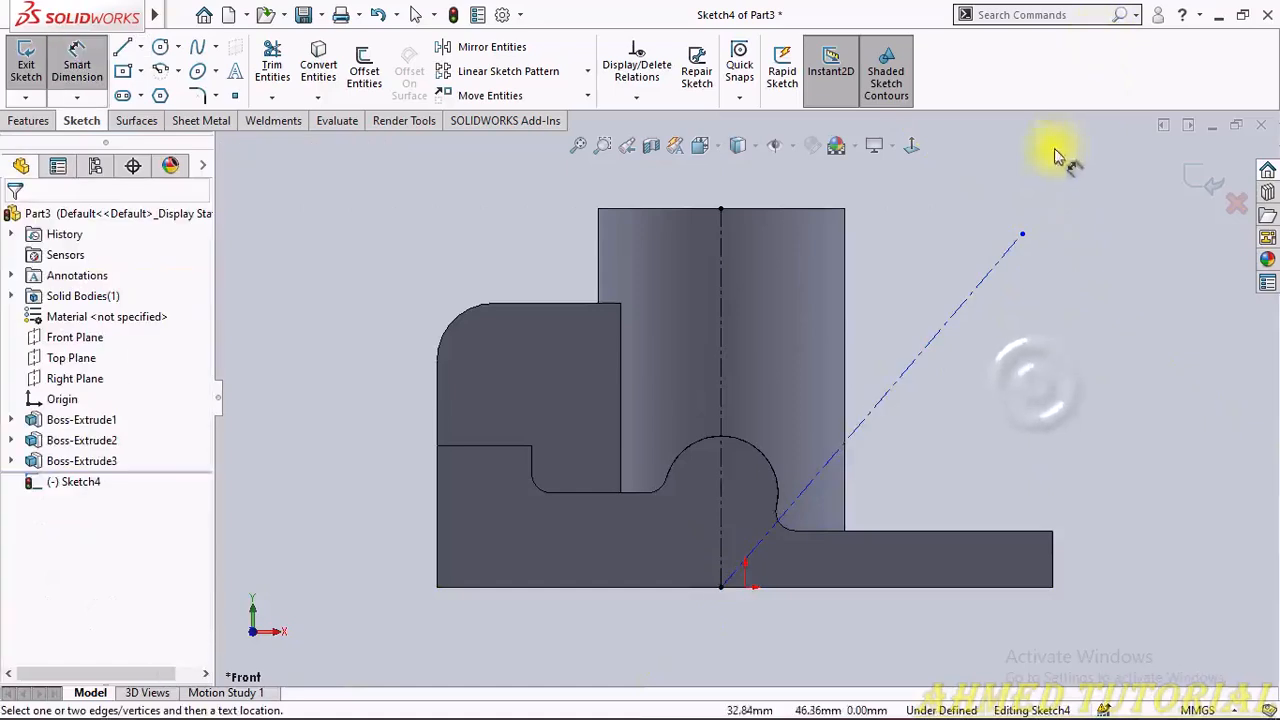
{"action": "left_click", "coordinate": [851, 439]}
{"action": "left_click", "coordinate": [721, 410]}
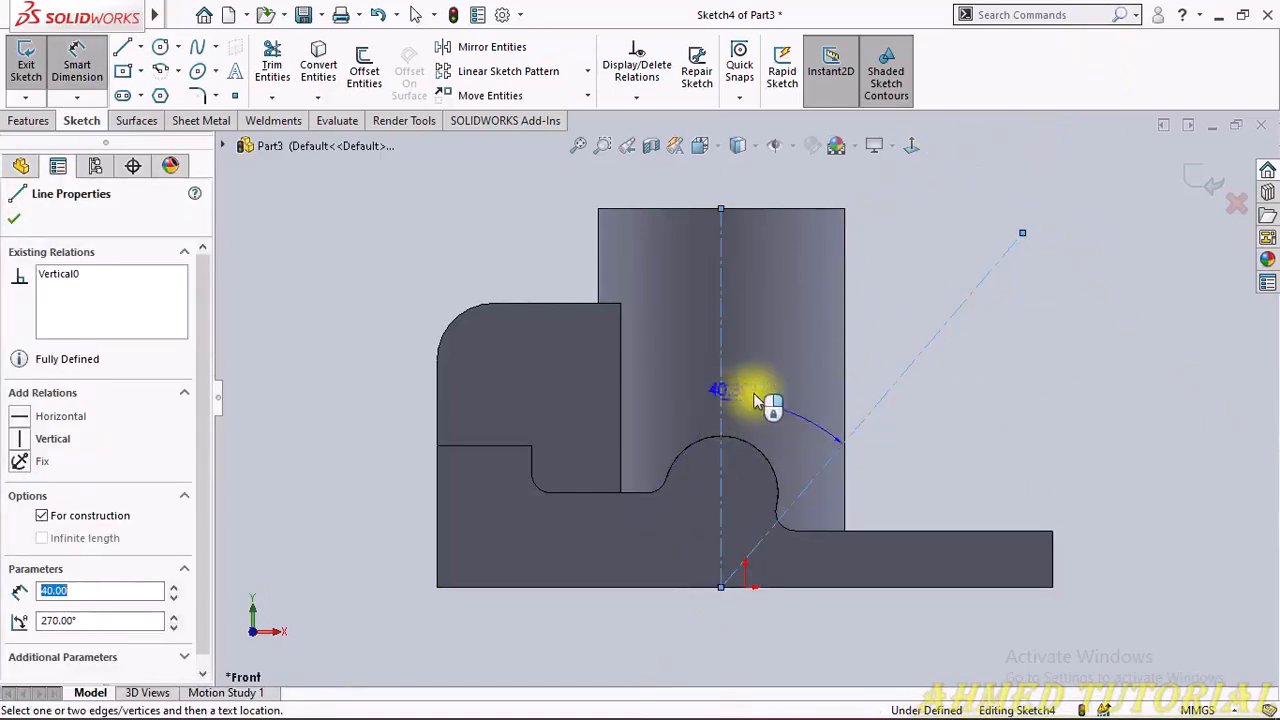
{"action": "left_click", "coordinate": [793, 383]}
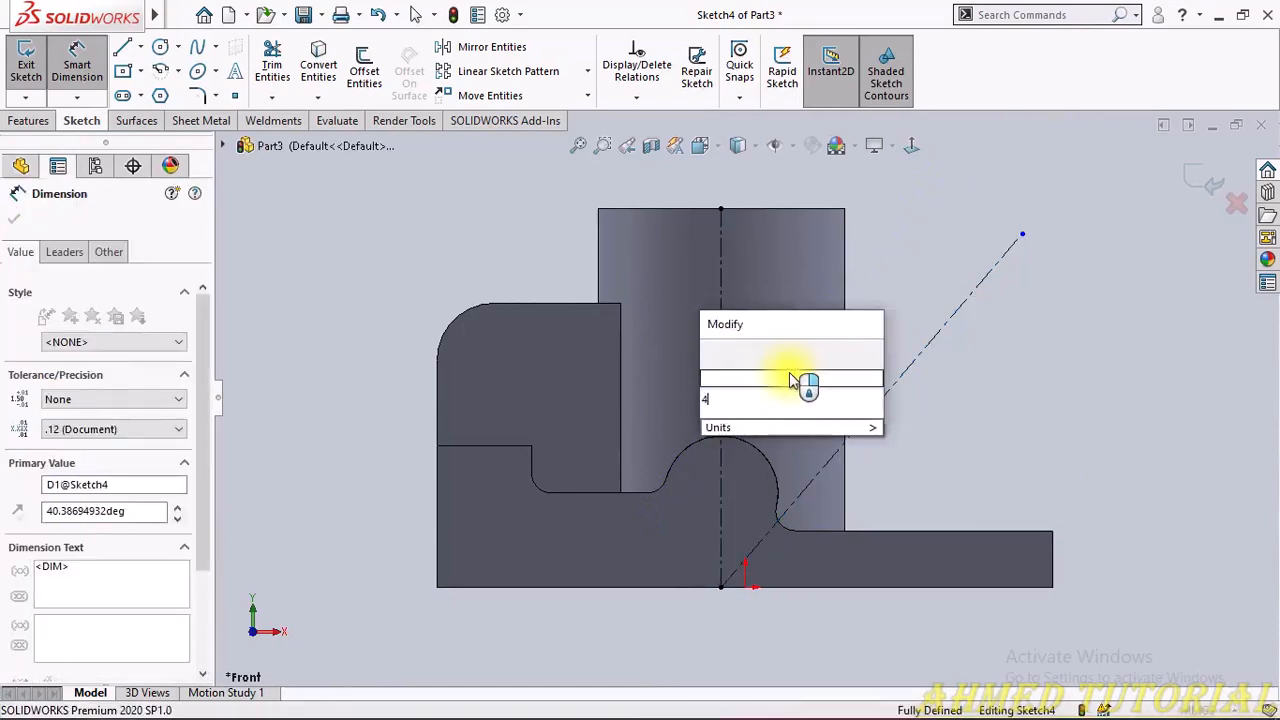
{"action": "type", "text": "45"}
{"action": "key", "text": "Return"}
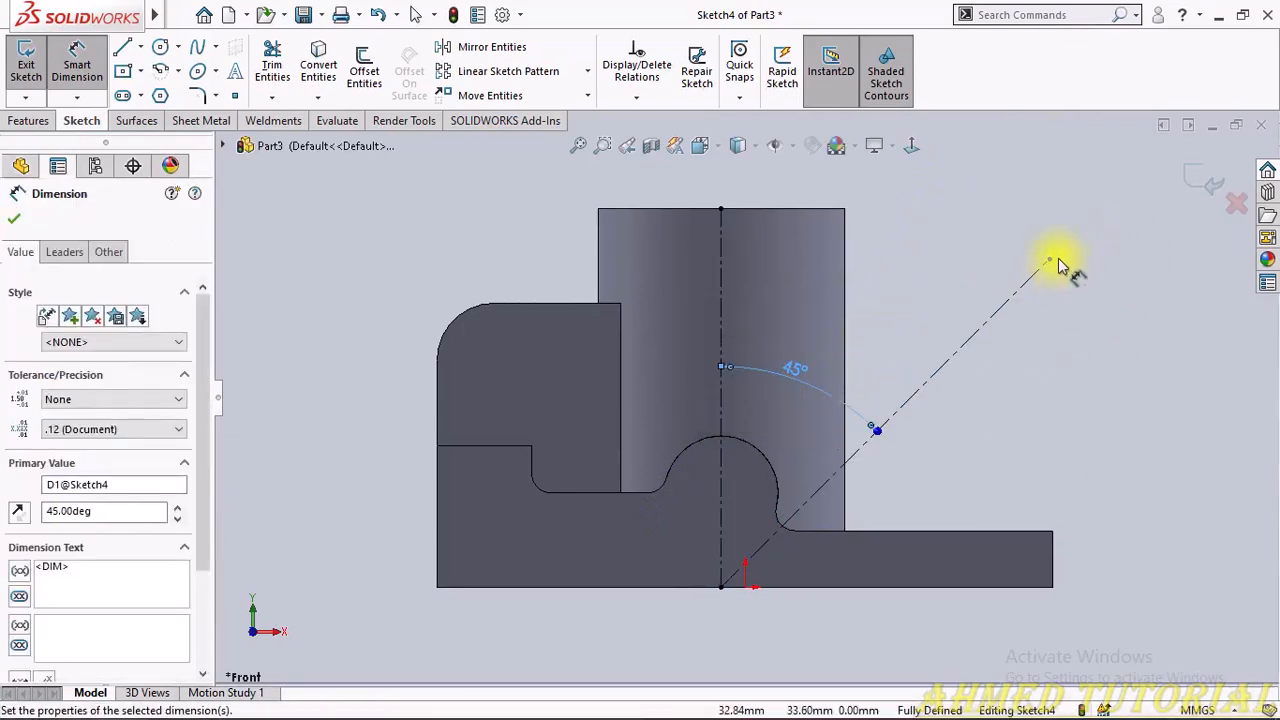
Step: Dimension the inclined centerline's upper endpoint 35 mm above the base's bottom edge, checking the reference drawing, and exit the sketch
{"action": "left_click", "coordinate": [1051, 258]}
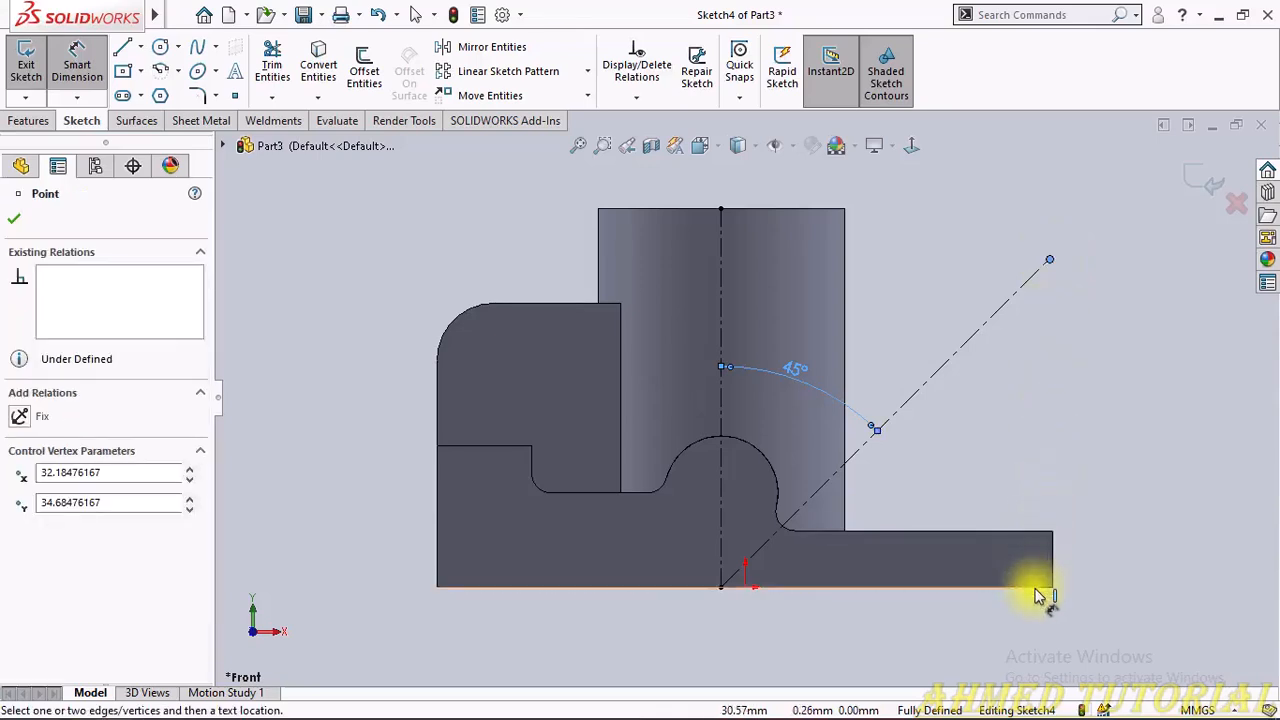
{"action": "left_click", "coordinate": [1035, 590]}
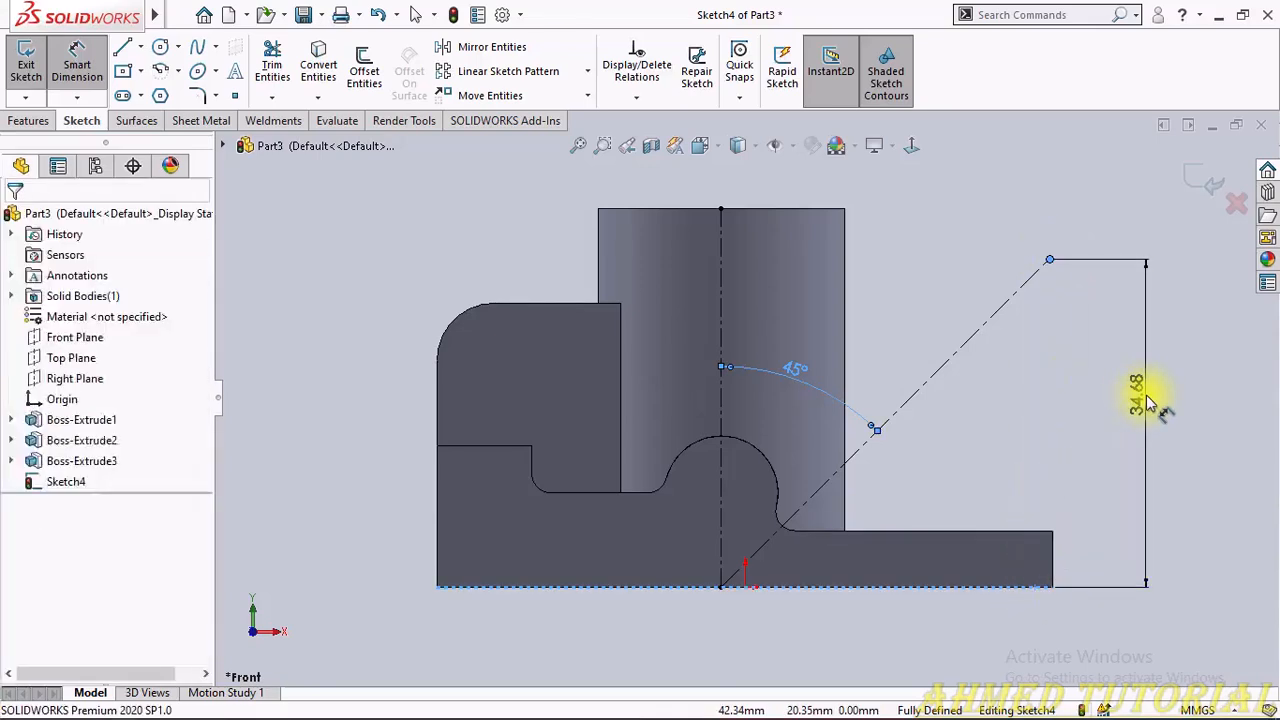
{"action": "left_click", "coordinate": [1148, 402]}
{"action": "type", "text": "35"}
{"action": "key", "text": "alt+Tab"}
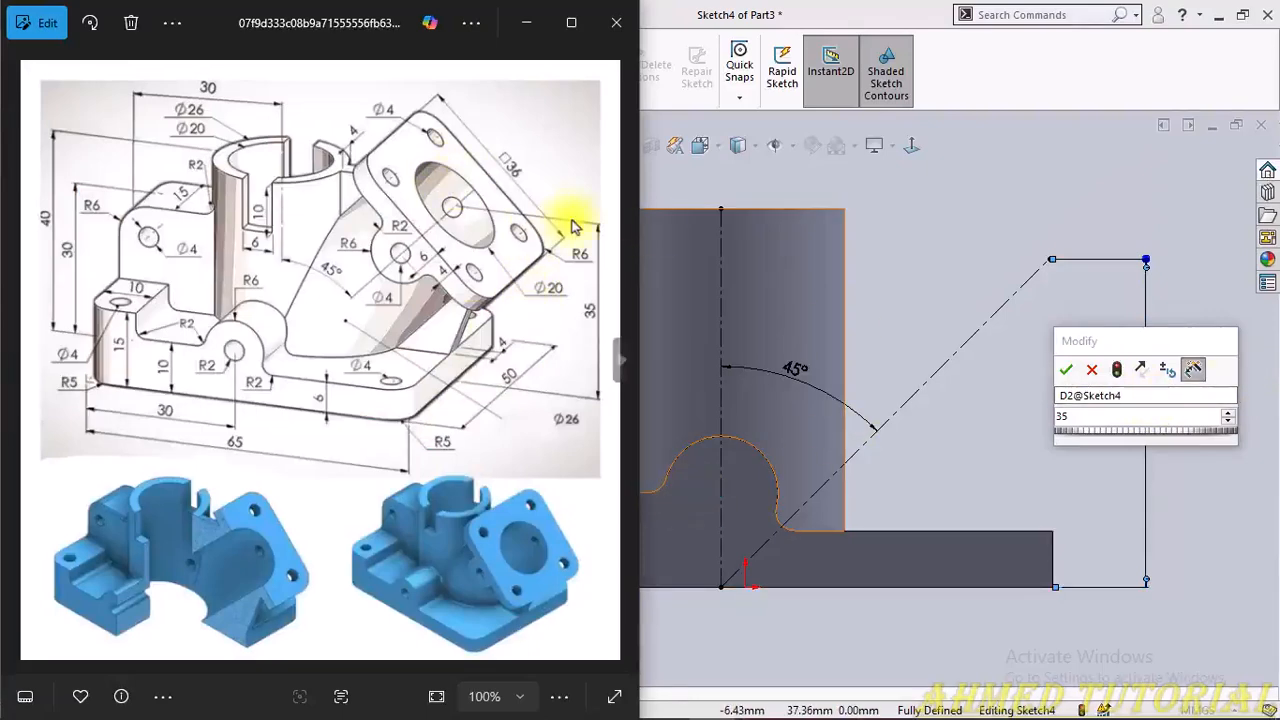
{"action": "key", "text": "alt+Tab"}
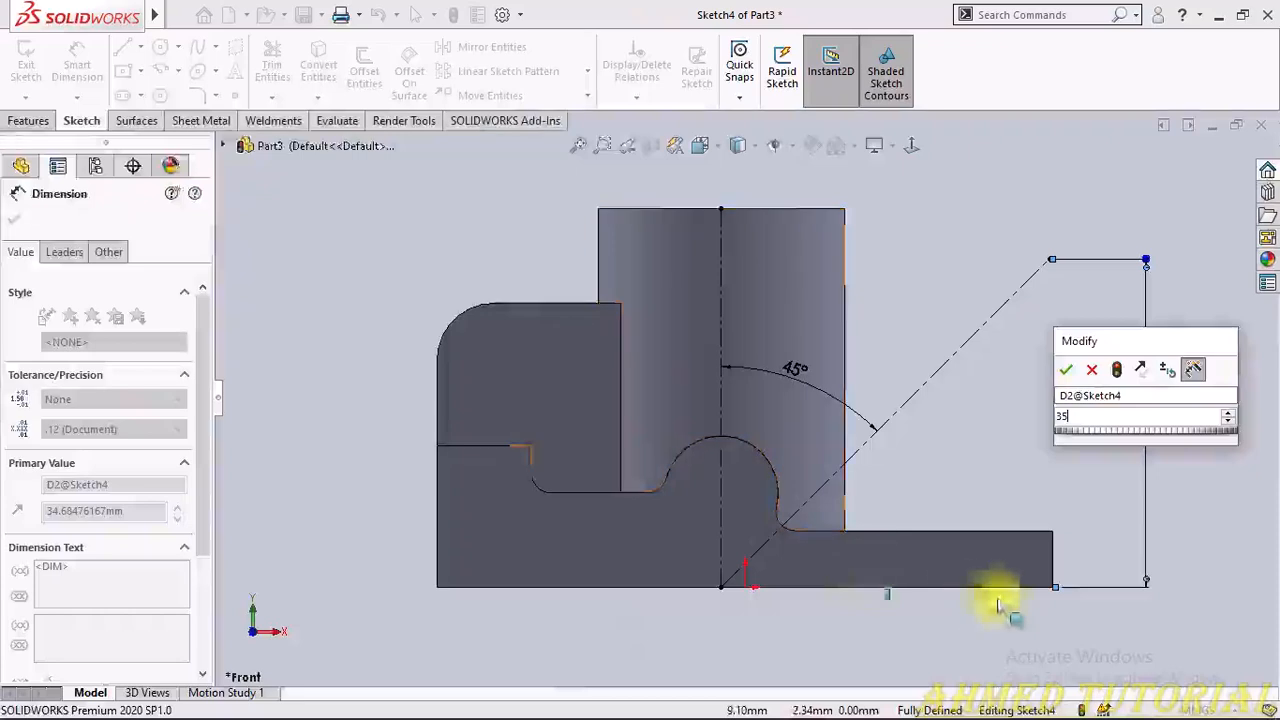
{"action": "left_click", "coordinate": [1067, 371]}
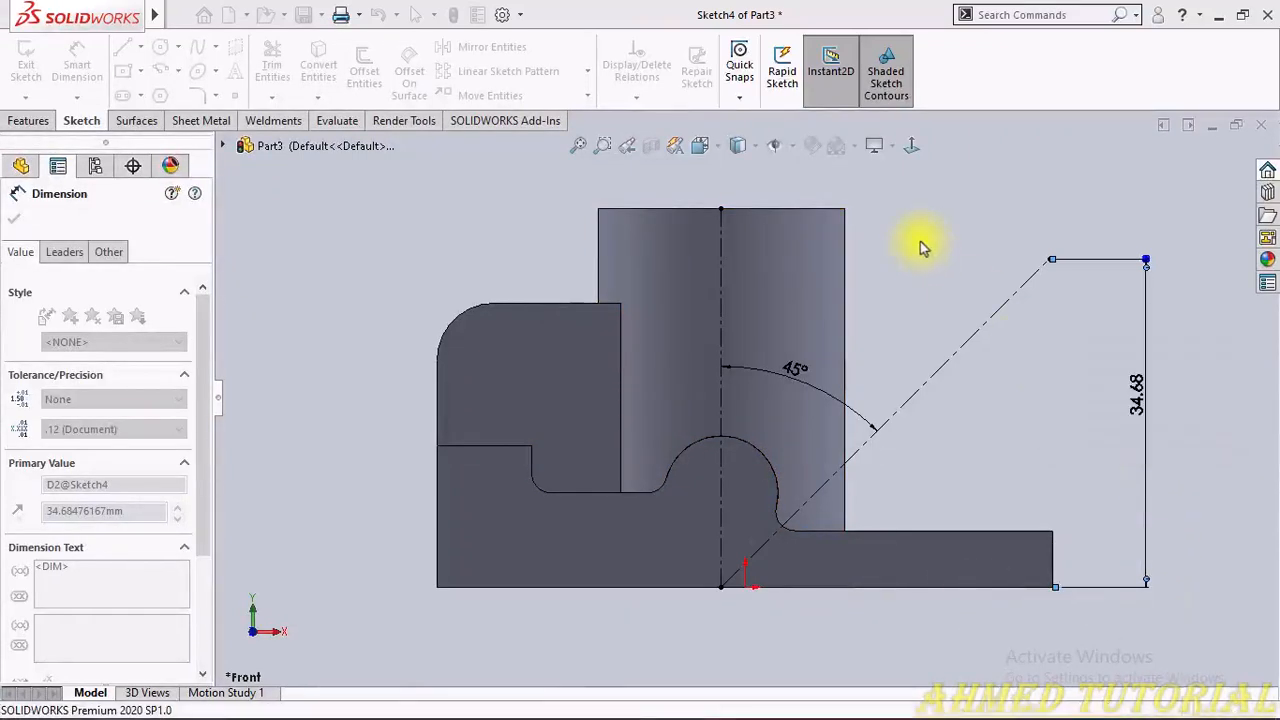
{"action": "left_click", "coordinate": [1072, 275]}
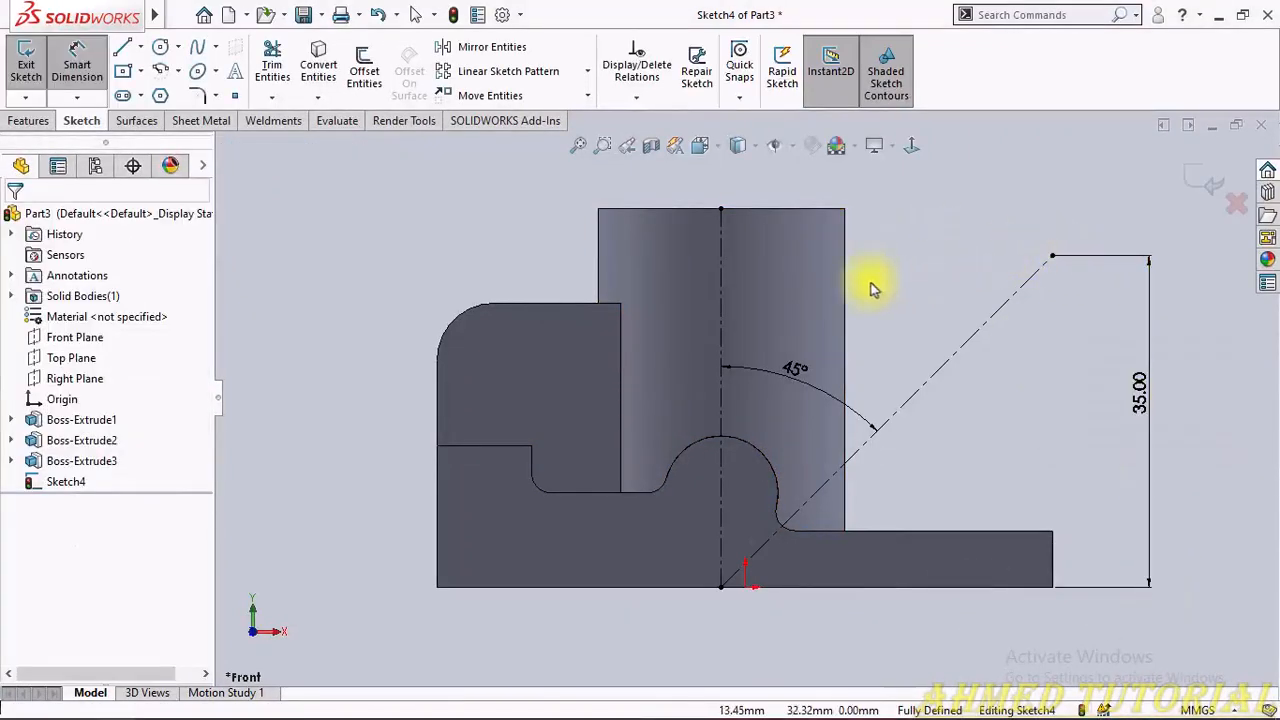
{"action": "key", "text": "Escape"}
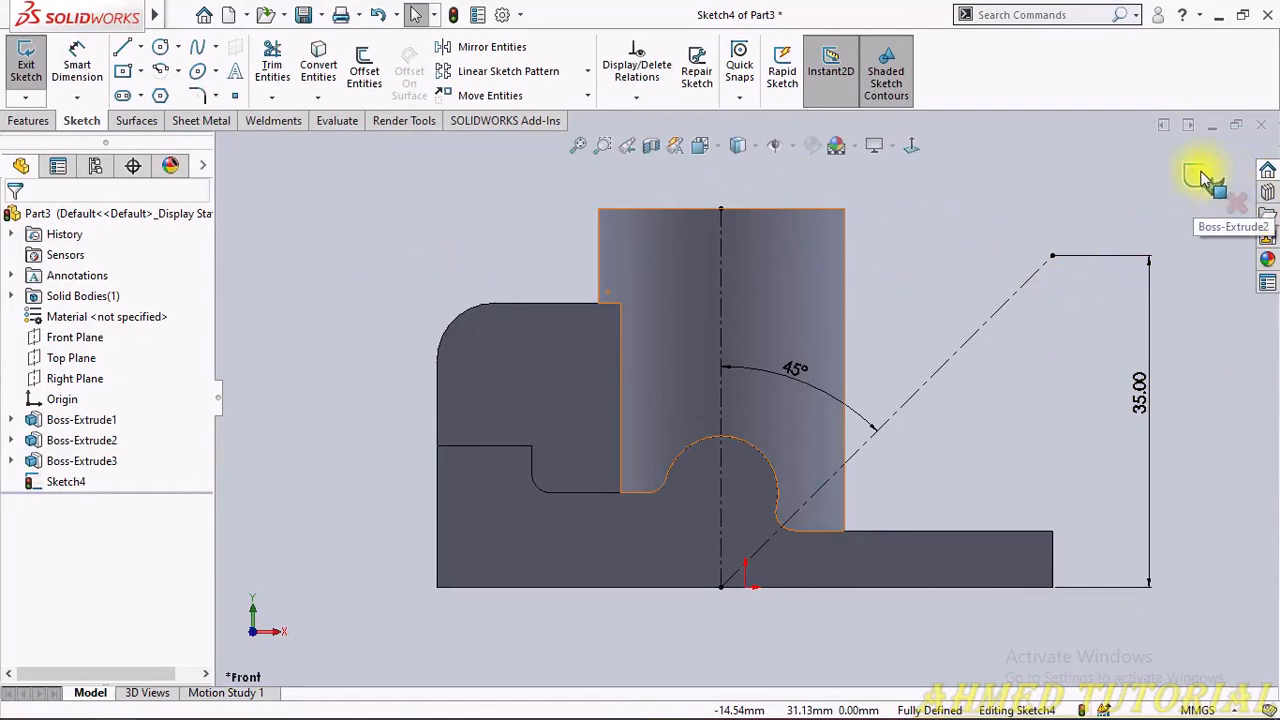
{"action": "left_click", "coordinate": [26, 80]}
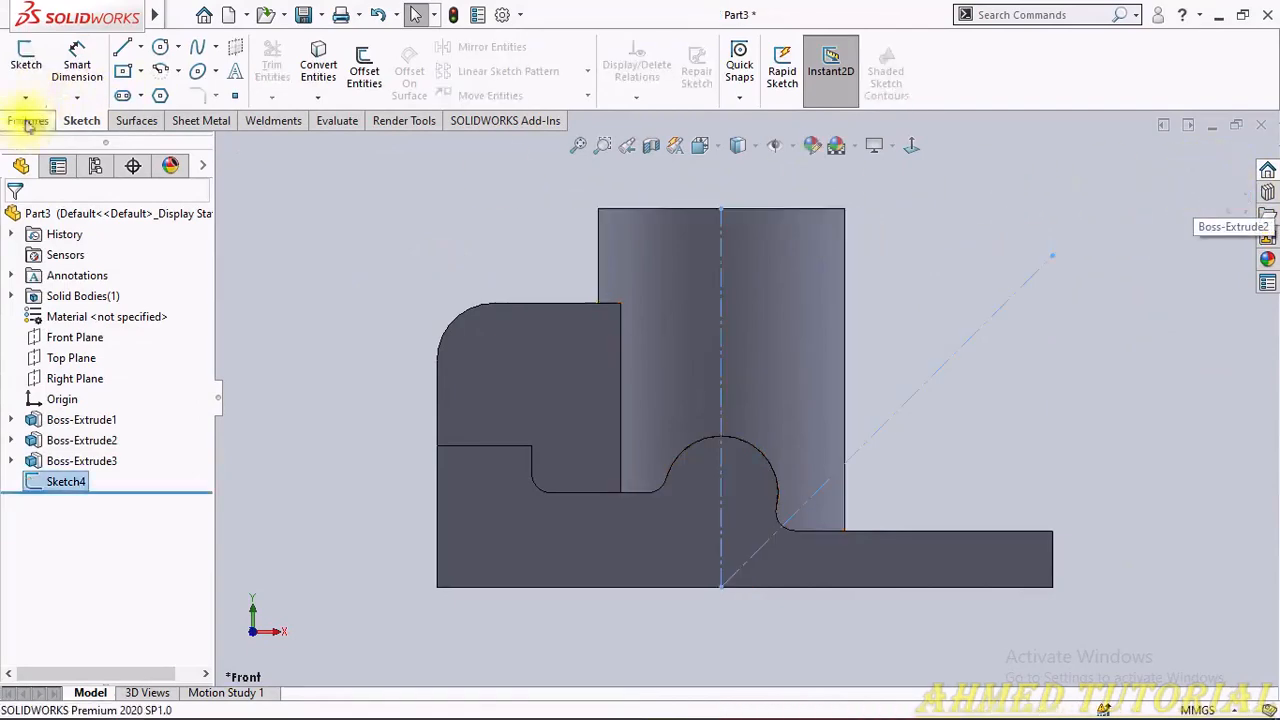
Step: Create a reference plane perpendicular to the inclined centerline and coincident with its upper endpoint
{"action": "left_click", "coordinate": [50, 120]}
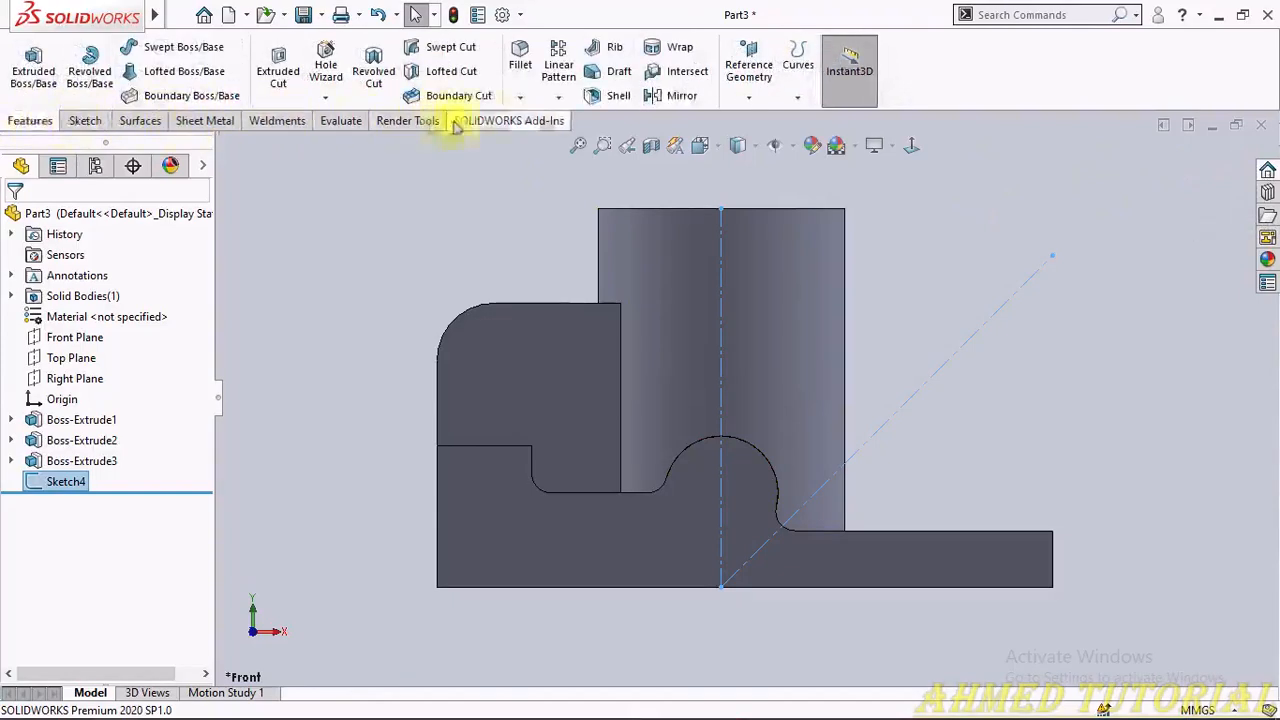
{"action": "left_click", "coordinate": [749, 96]}
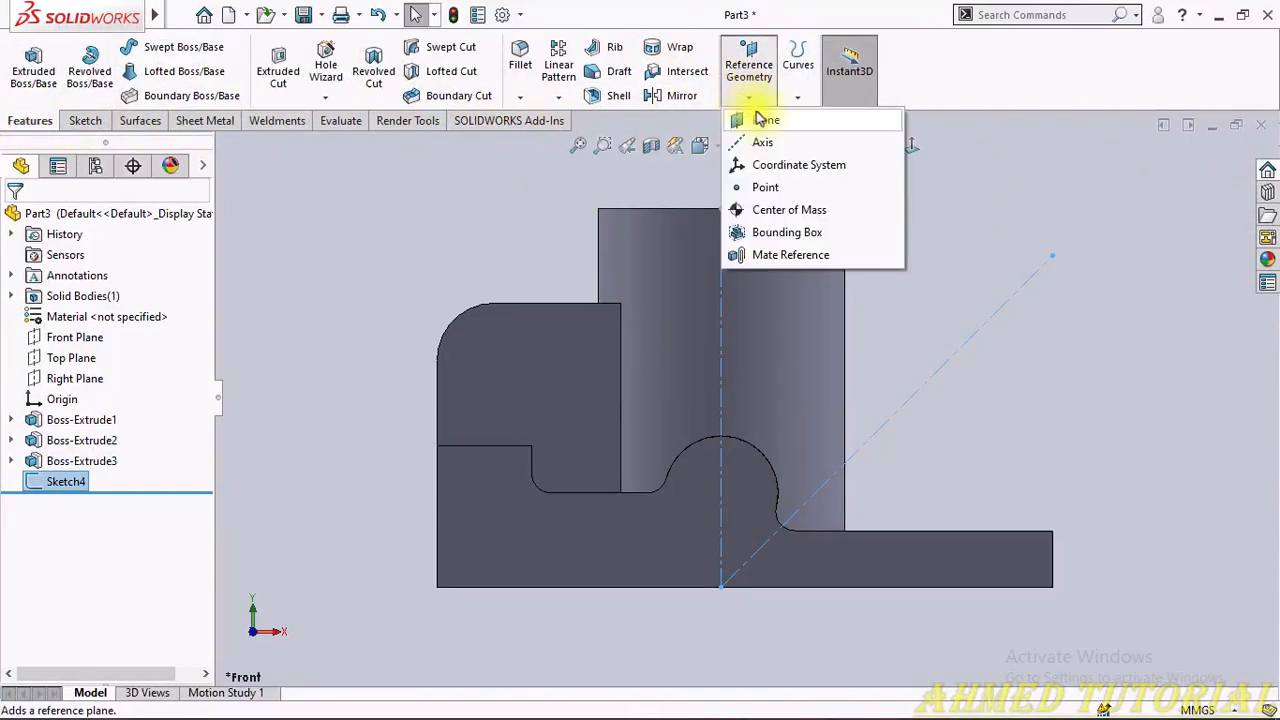
{"action": "left_click", "coordinate": [766, 121]}
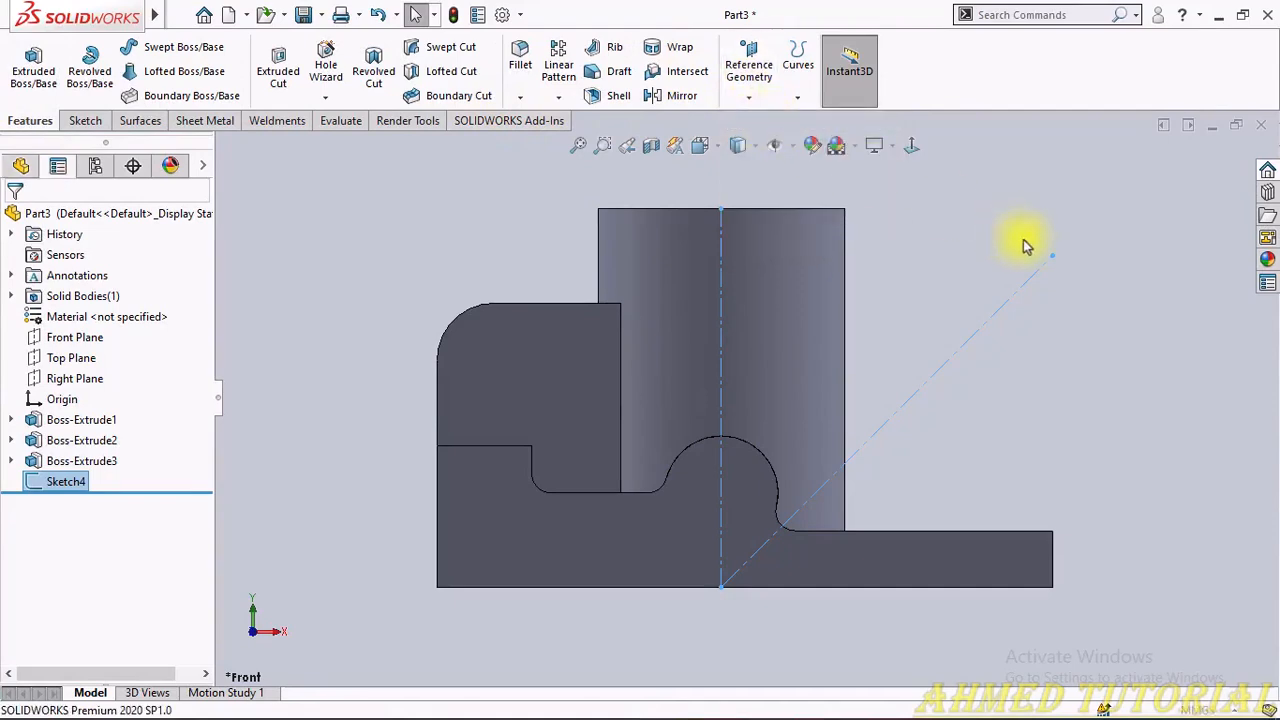
{"action": "left_click", "coordinate": [911, 397]}
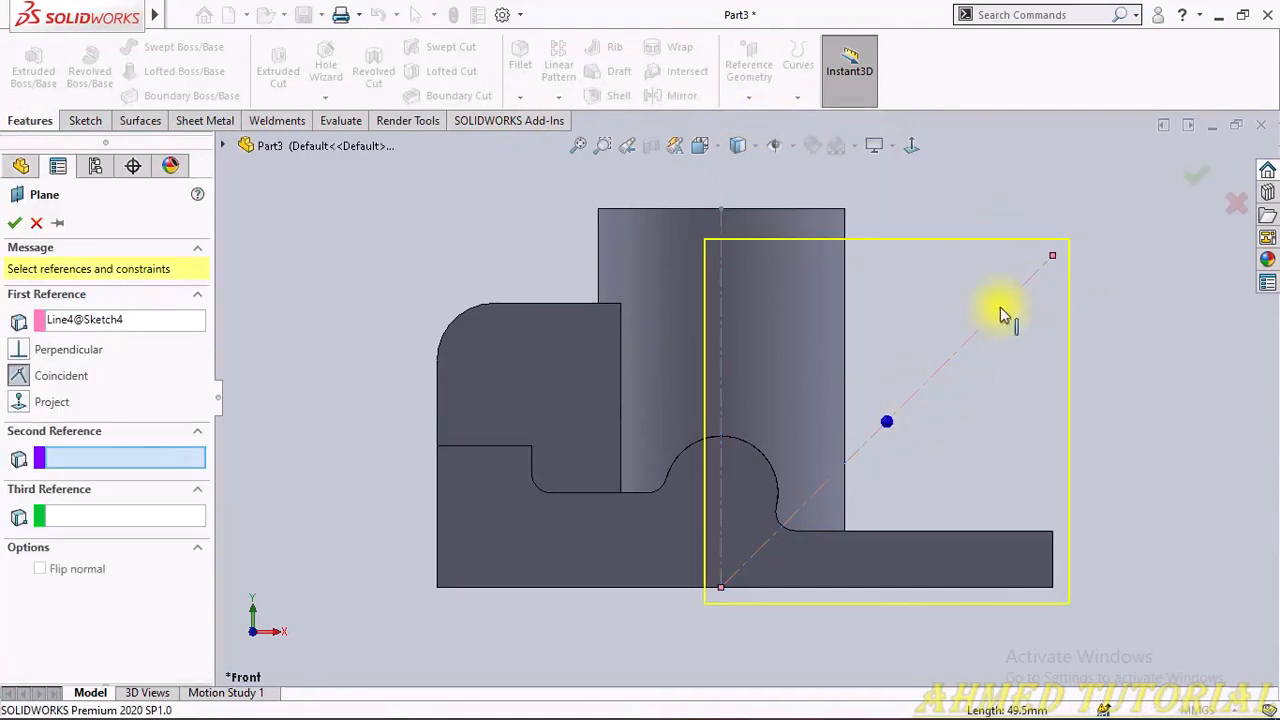
{"action": "left_click", "coordinate": [1052, 257]}
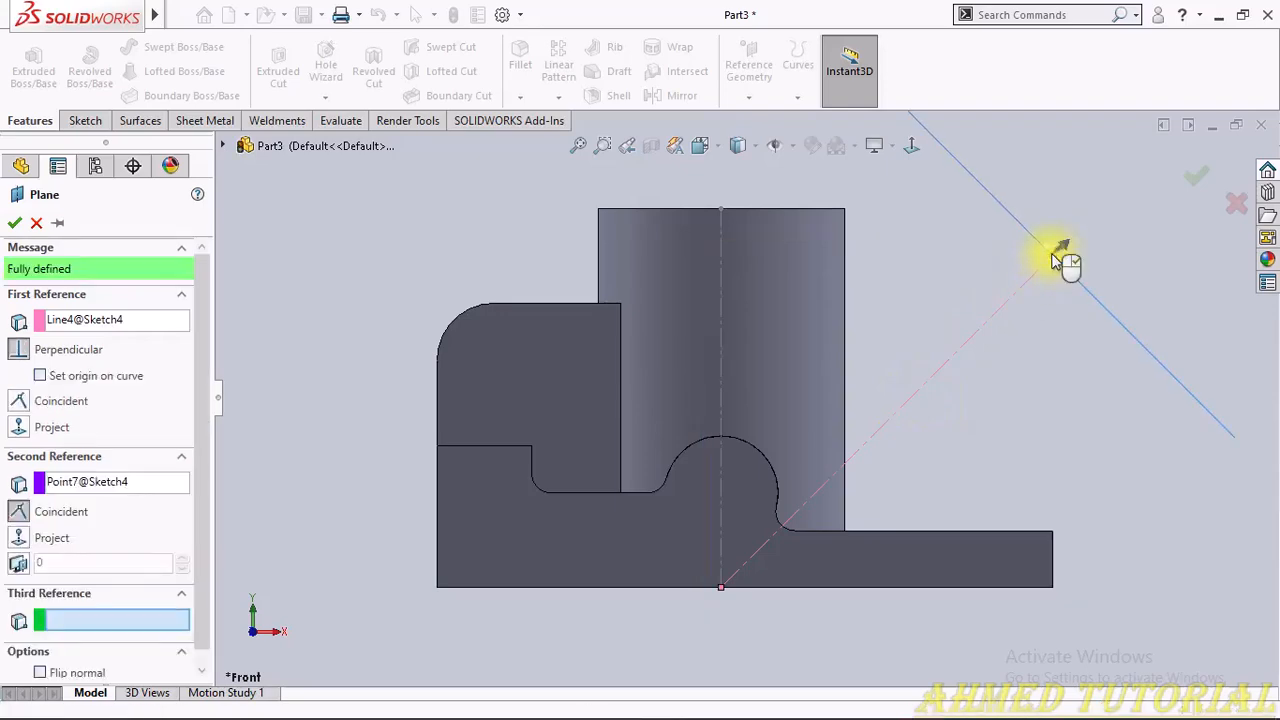
{"action": "right_click", "coordinate": [1053, 257]}
Step: Open a sketch on the new inclined plane, check the flange dimensions on the reference drawing, and view the sketch plane face-on
{"action": "middle_click_drag", "start_coordinate": [1106, 258], "coordinate": [994, 309]}
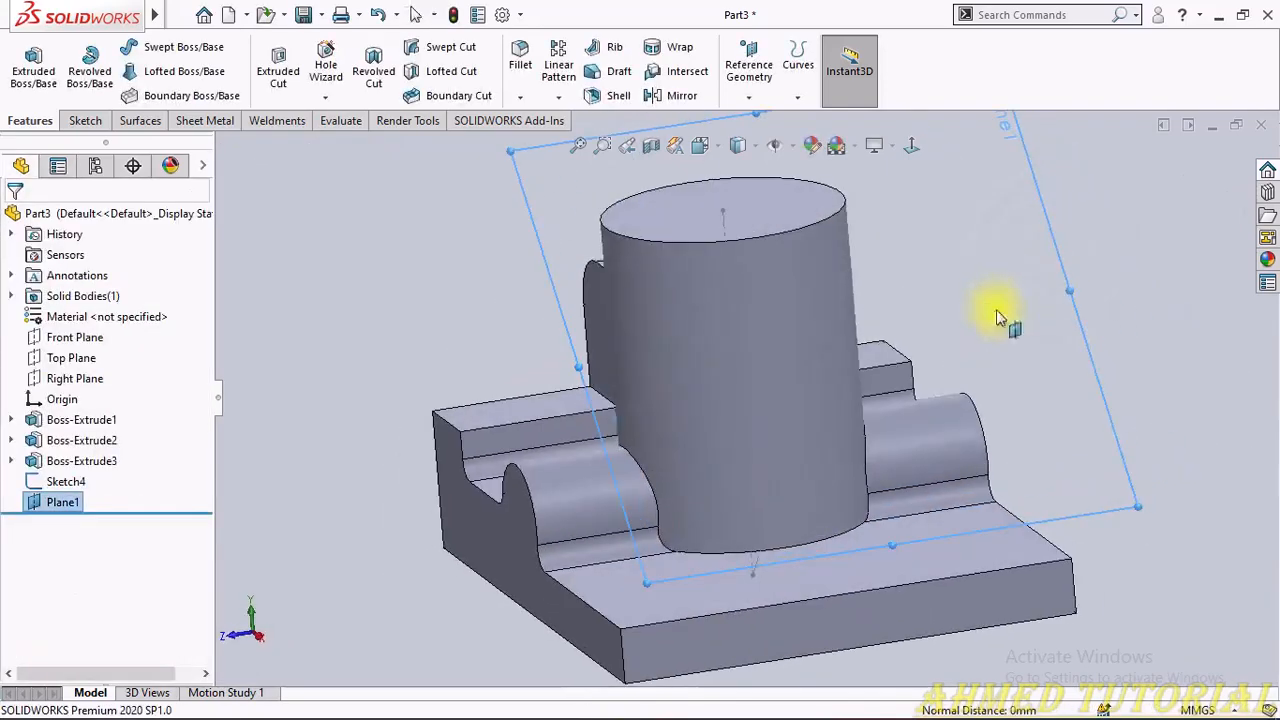
{"action": "left_click", "coordinate": [1073, 437]}
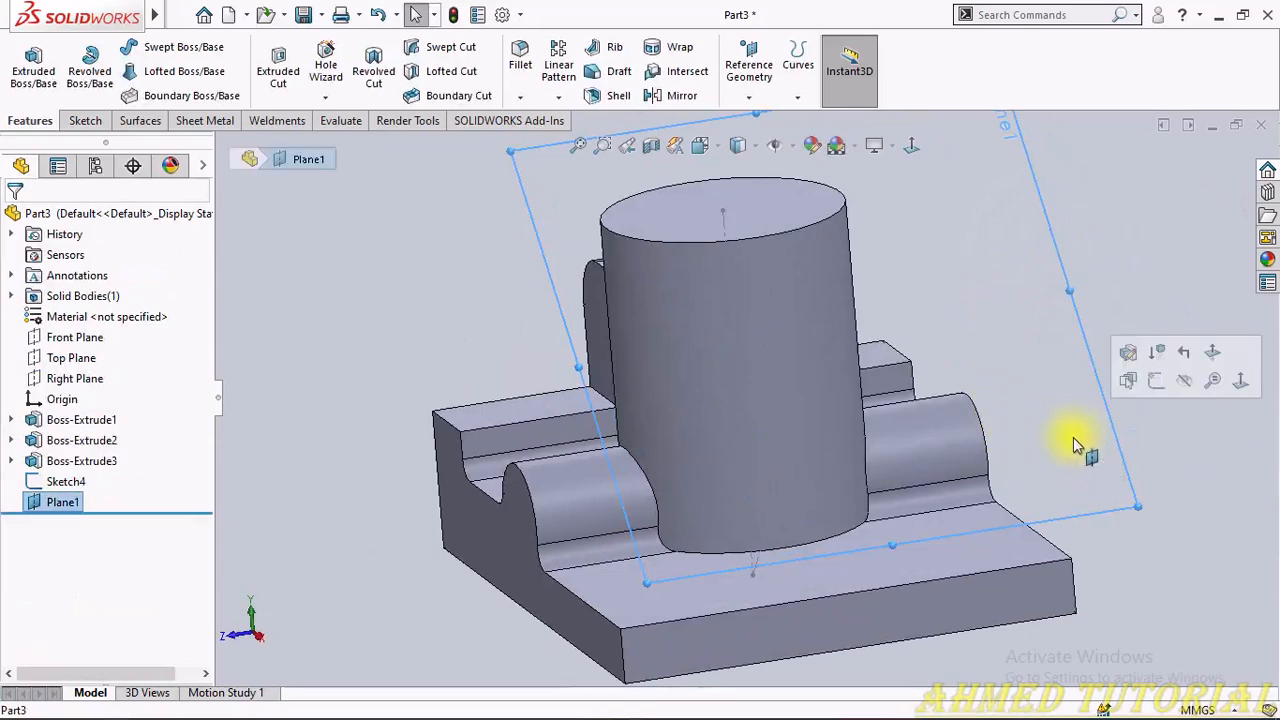
{"action": "left_click", "coordinate": [1156, 388]}
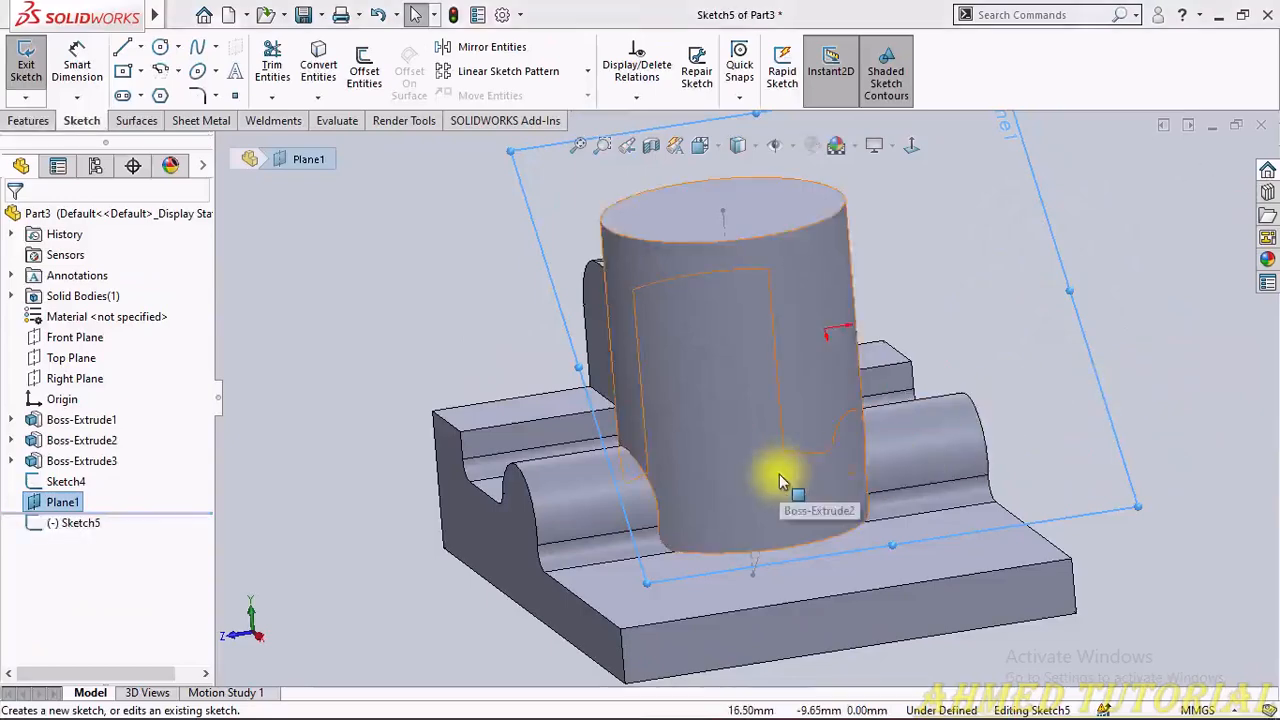
{"action": "key", "text": "alt+Tab"}
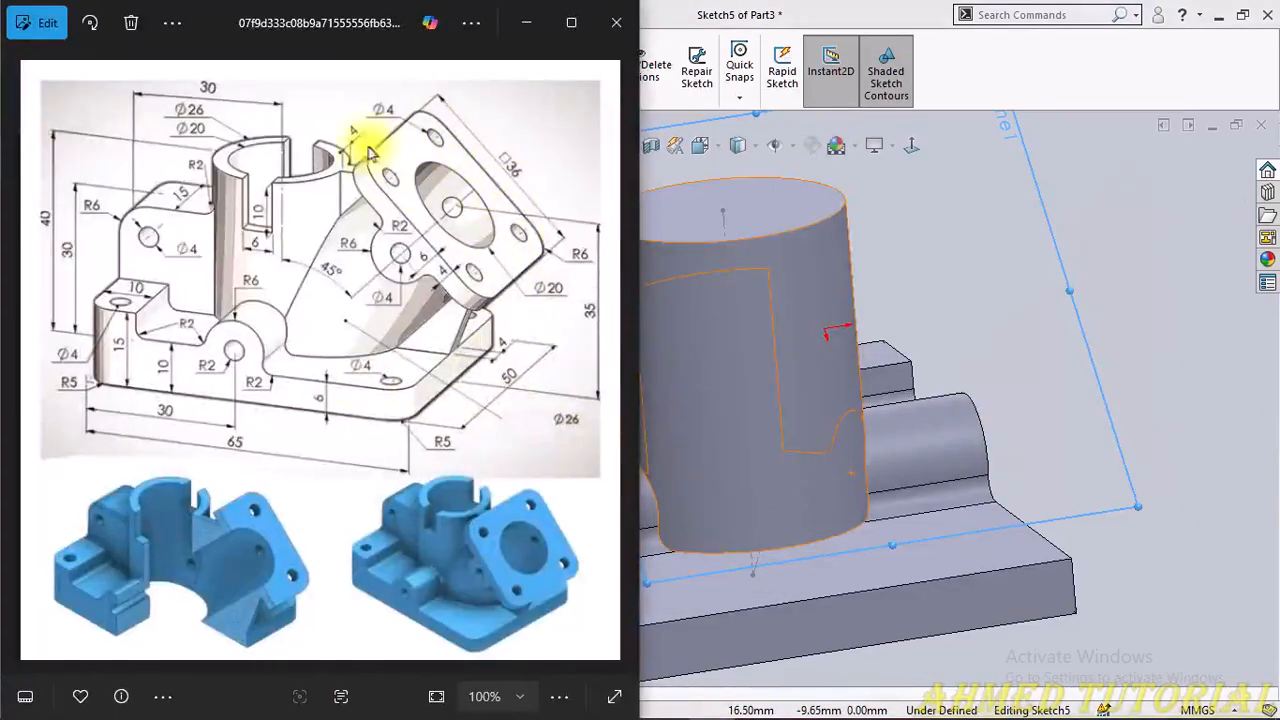
{"action": "left_click", "coordinate": [1189, 255]}
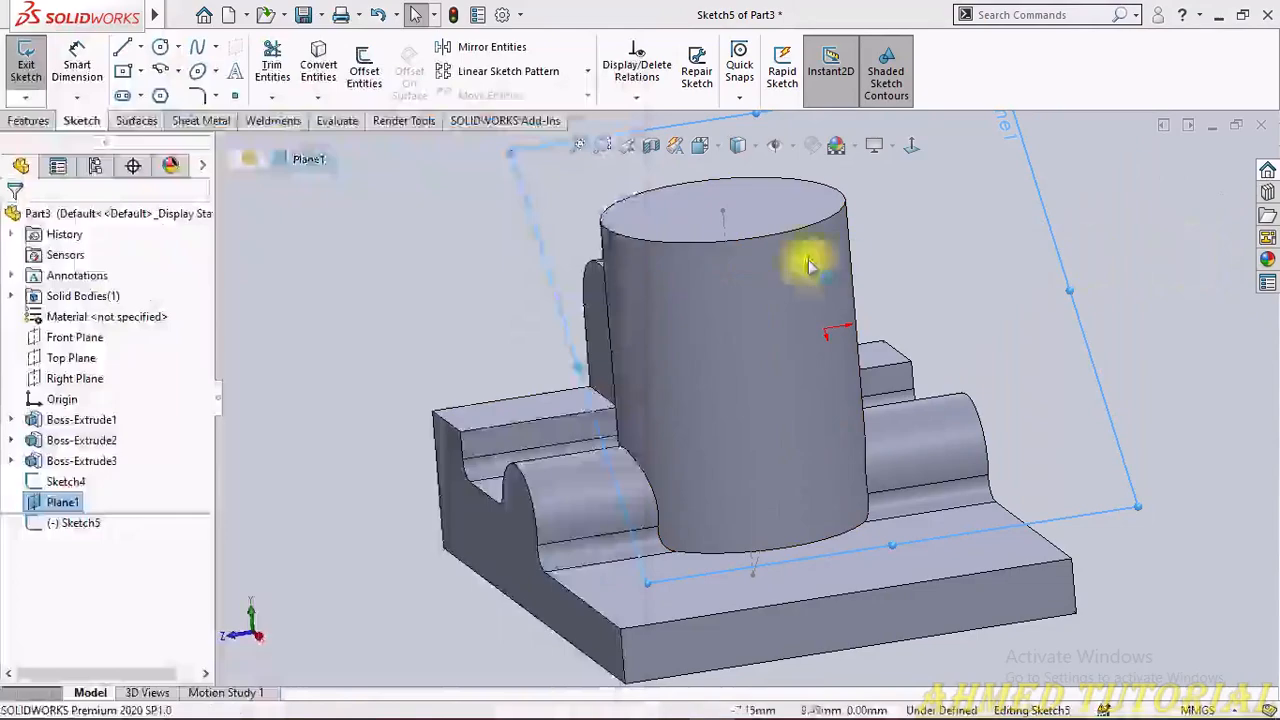
{"action": "left_click", "coordinate": [911, 145]}
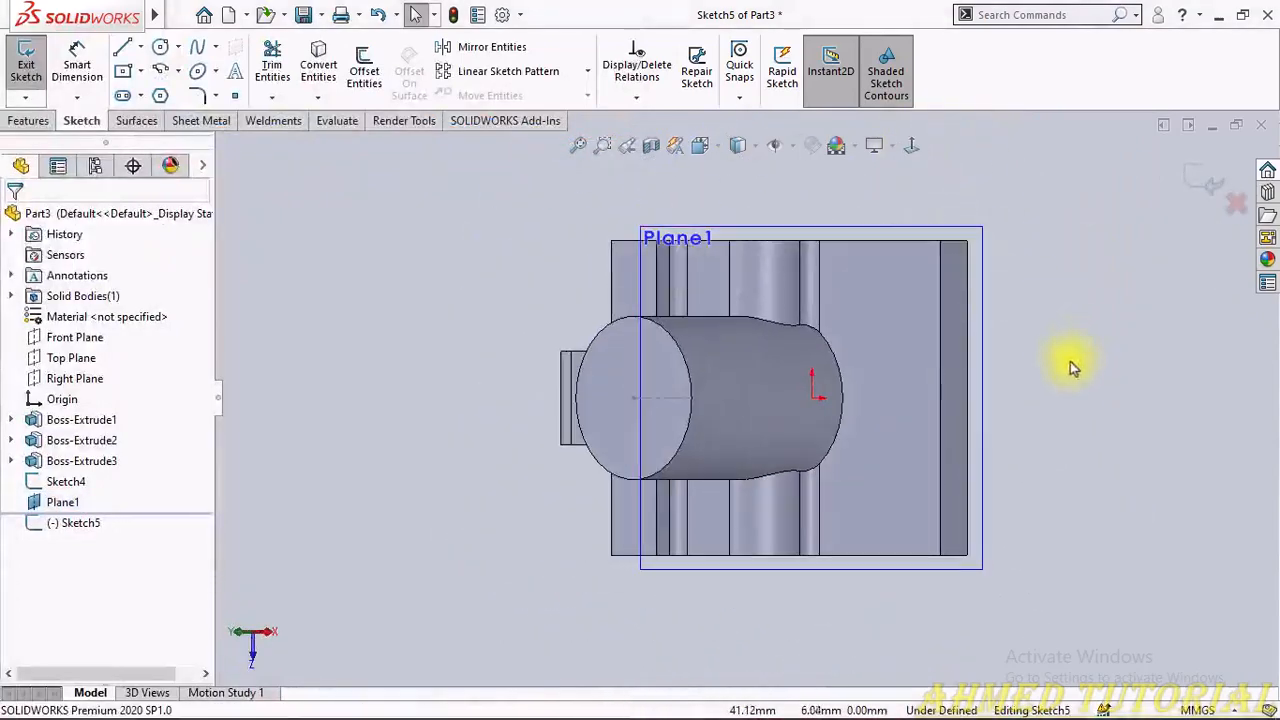
Step: Sketch a center rectangle about 45 × 34 mm on the inclined plane, centered on the sketch origin
{"action": "right_click_drag", "start_coordinate": [1070, 363], "coordinate": [1155, 368]}
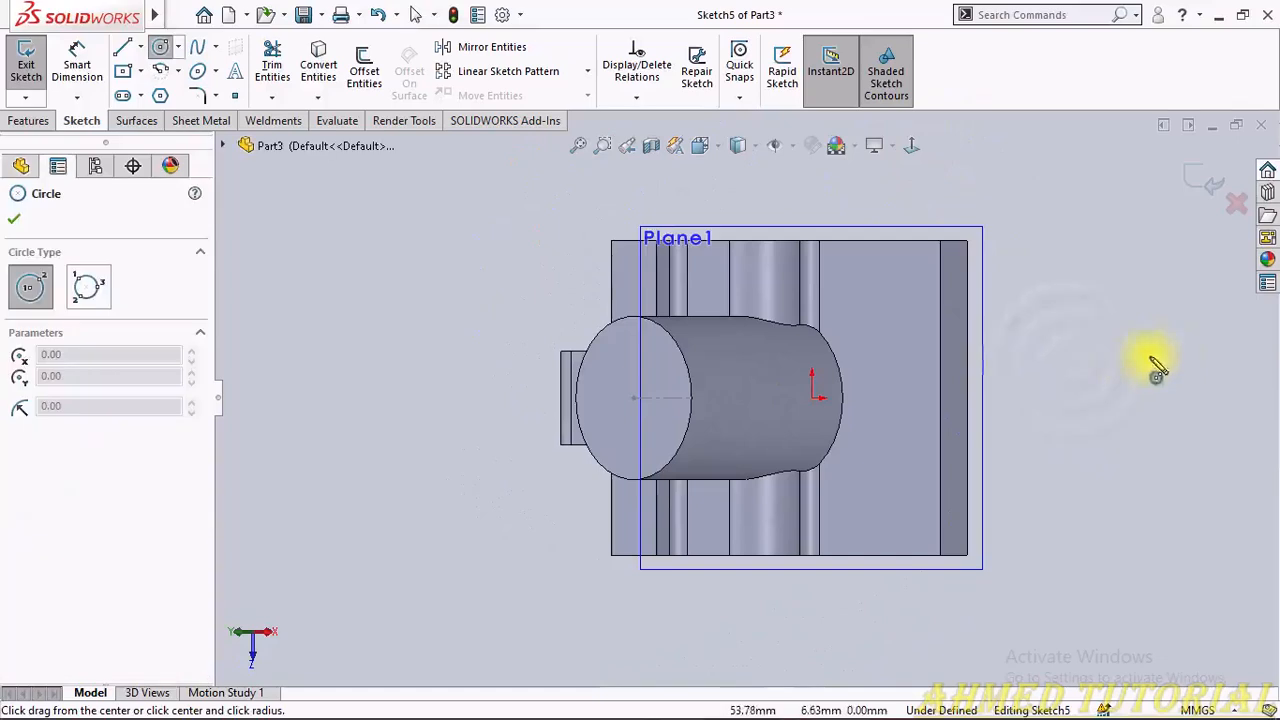
{"action": "right_click", "coordinate": [1061, 194]}
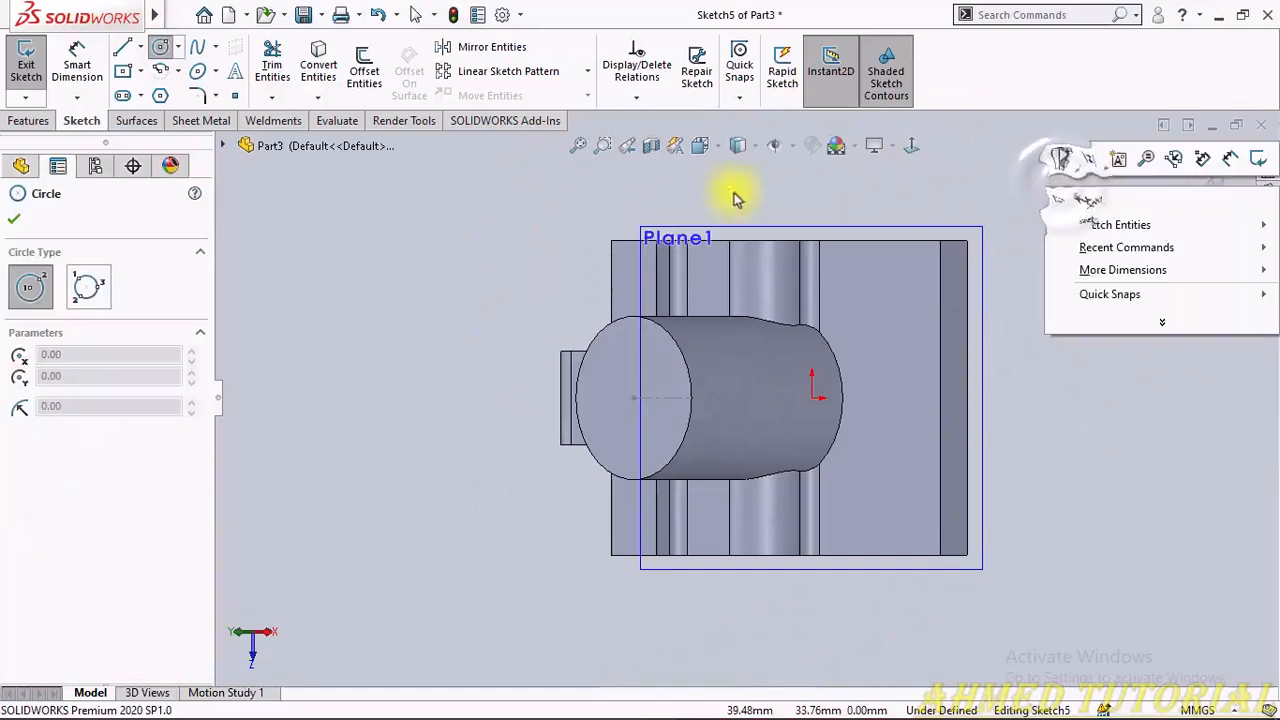
{"action": "left_click", "coordinate": [122, 70]}
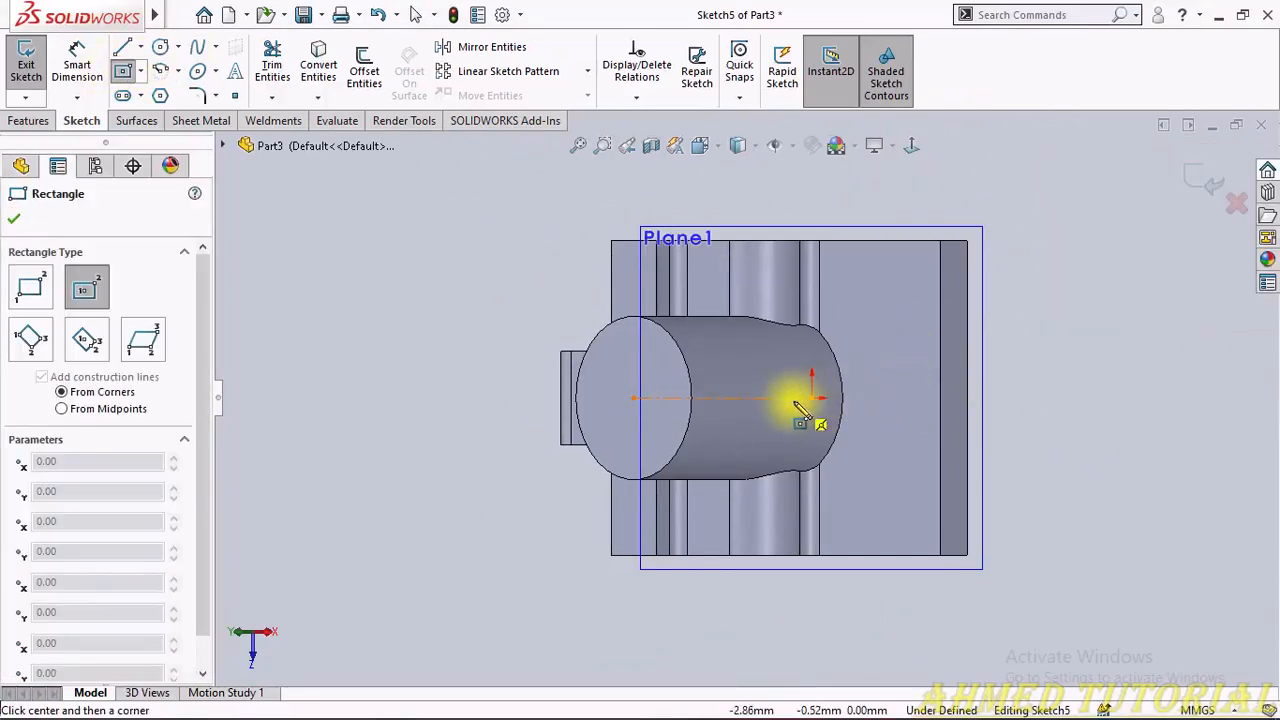
{"action": "middle_click_drag", "start_coordinate": [812, 400], "coordinate": [855, 342]}
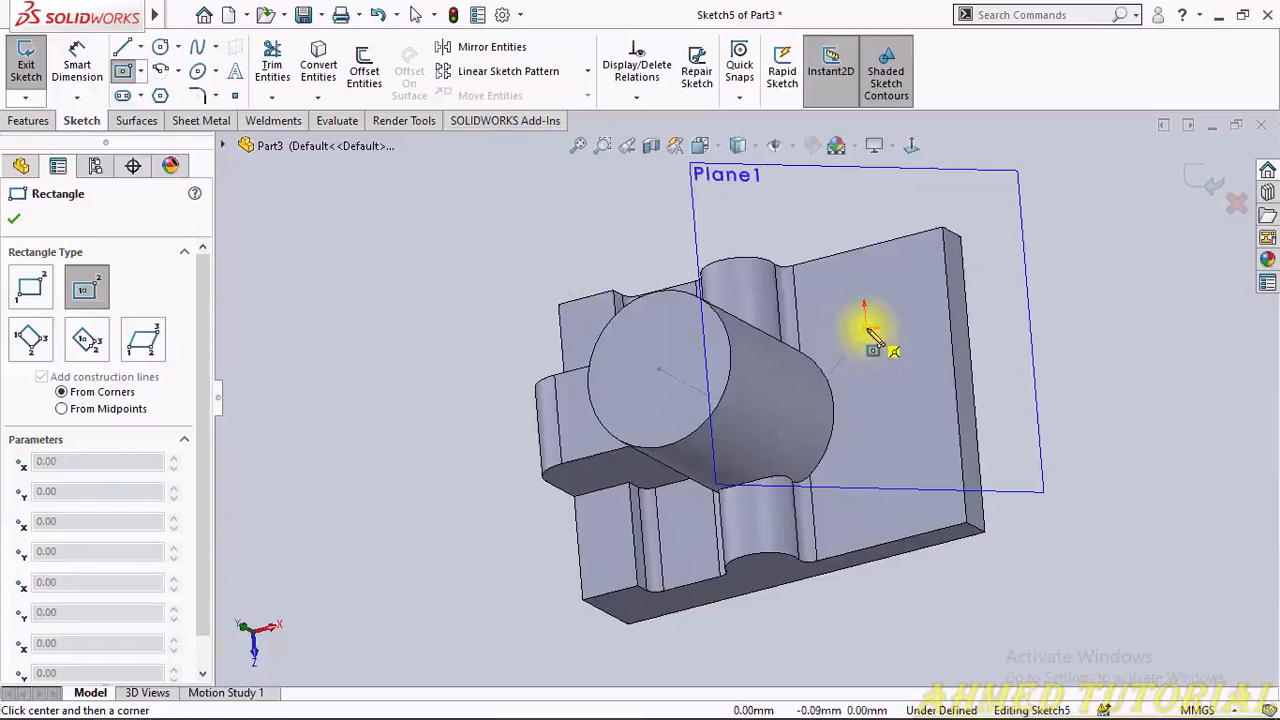
{"action": "left_click", "coordinate": [865, 327]}
{"action": "left_click", "coordinate": [993, 231]}
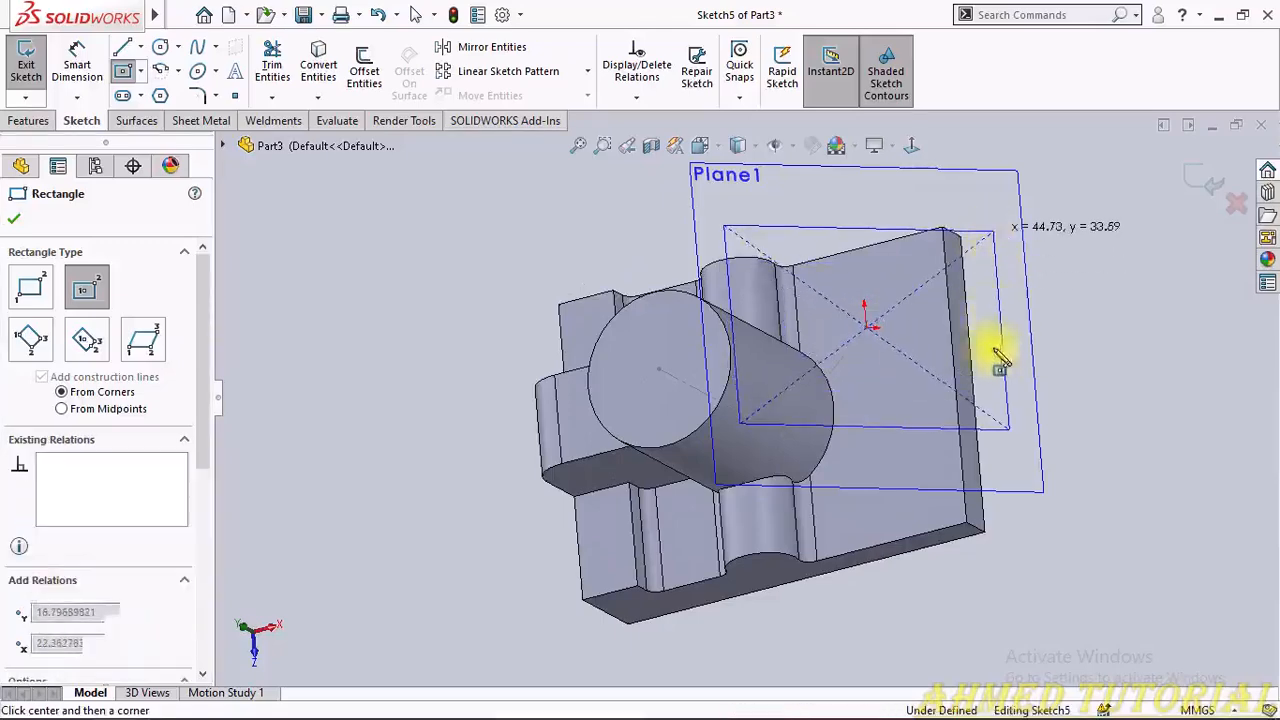
Step: Dimension the center rectangle's upper edge on the inclined plane as 36 mm, checking the flange size on the reference drawing
{"action": "key", "text": "Escape"}
{"action": "key", "text": "d"}
{"action": "left_click", "coordinate": [866, 231]}
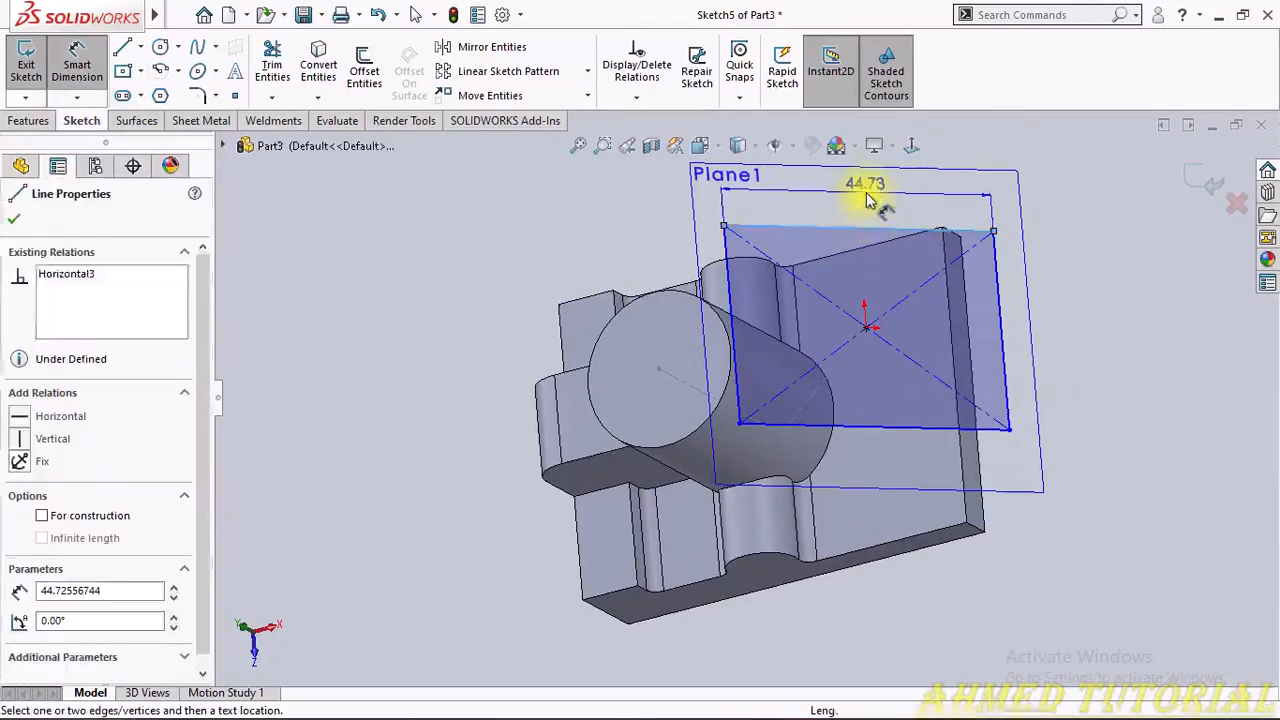
{"action": "left_click", "coordinate": [858, 200]}
{"action": "key", "text": "alt+Tab"}
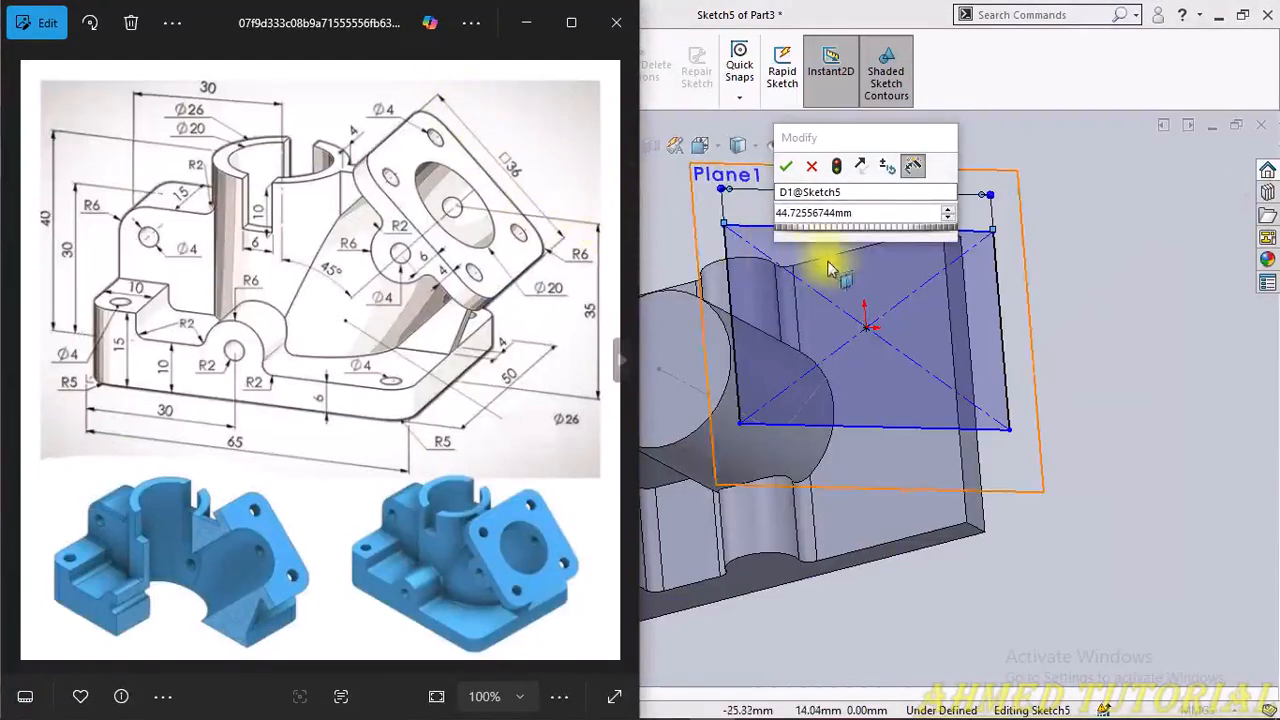
{"action": "left_click", "coordinate": [865, 220]}
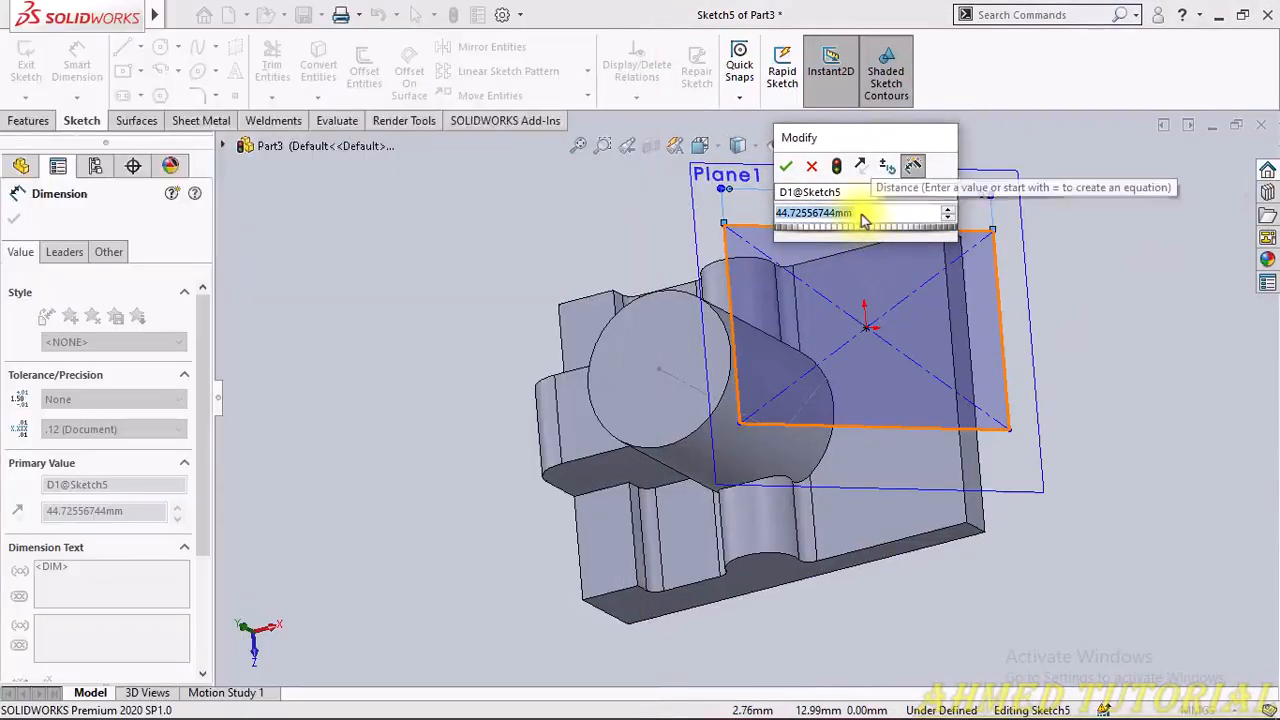
{"action": "type", "text": "40"}
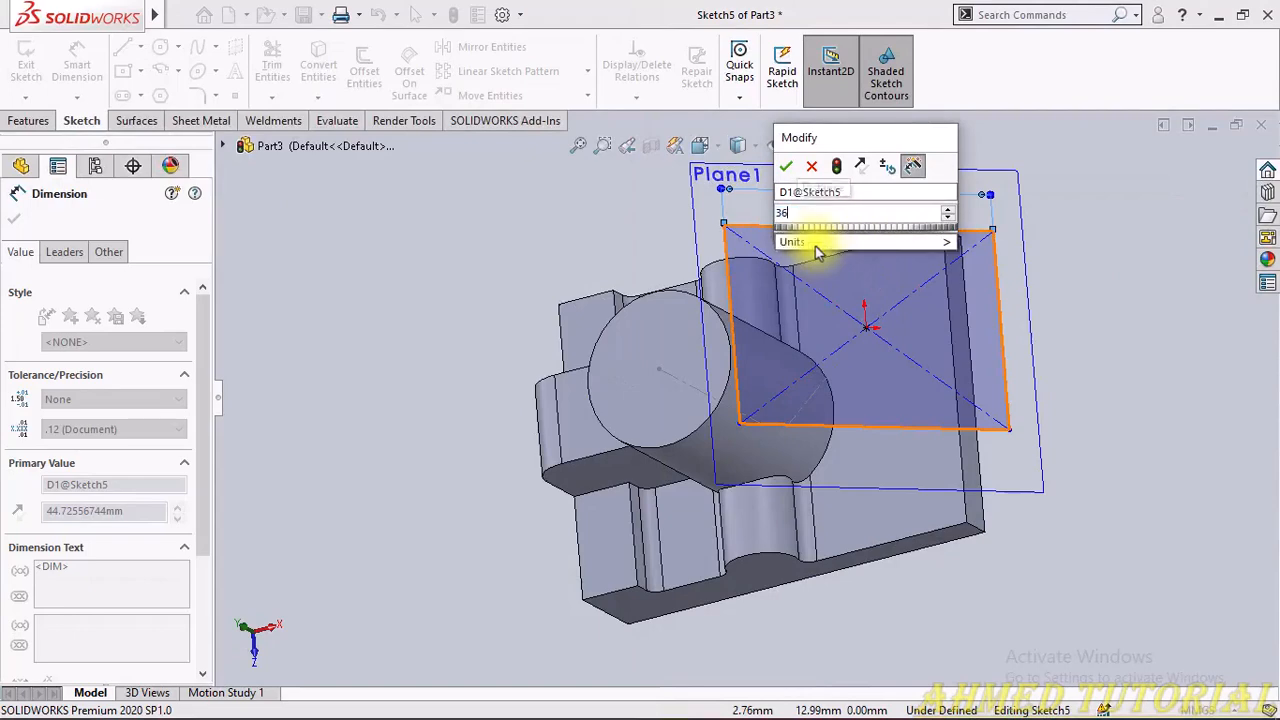
{"action": "key", "text": "Escape"}
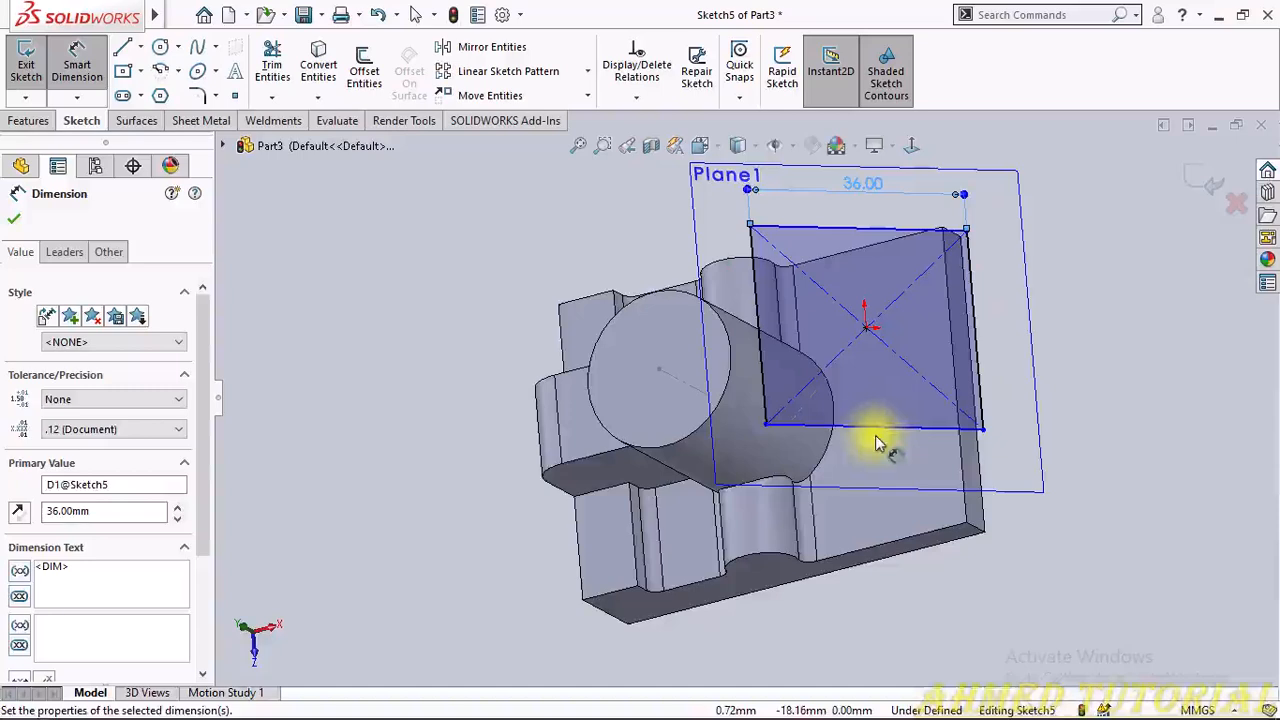
Step: Dimension the rectangle's side edge as 36 mm to make the flange profile square
{"action": "left_click", "coordinate": [978, 350]}
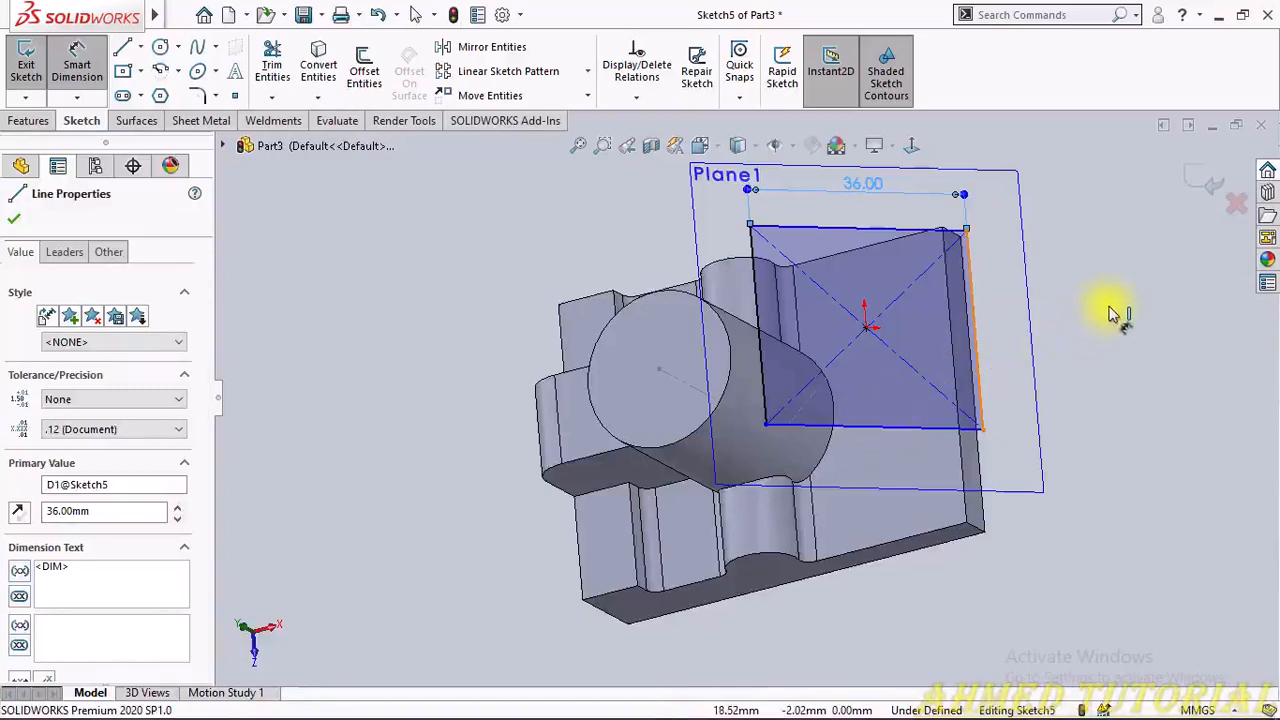
{"action": "left_click", "coordinate": [1095, 290]}
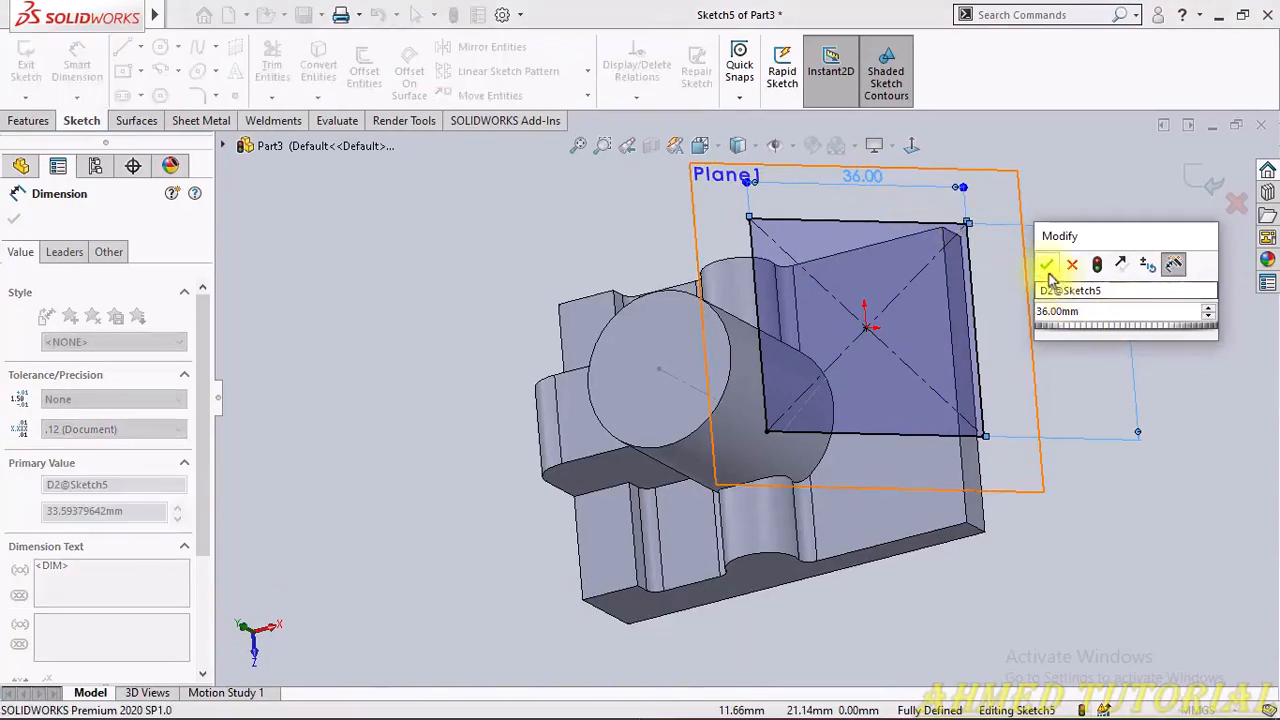
{"action": "left_click", "coordinate": [1046, 265]}
{"action": "key", "text": "Escape"}
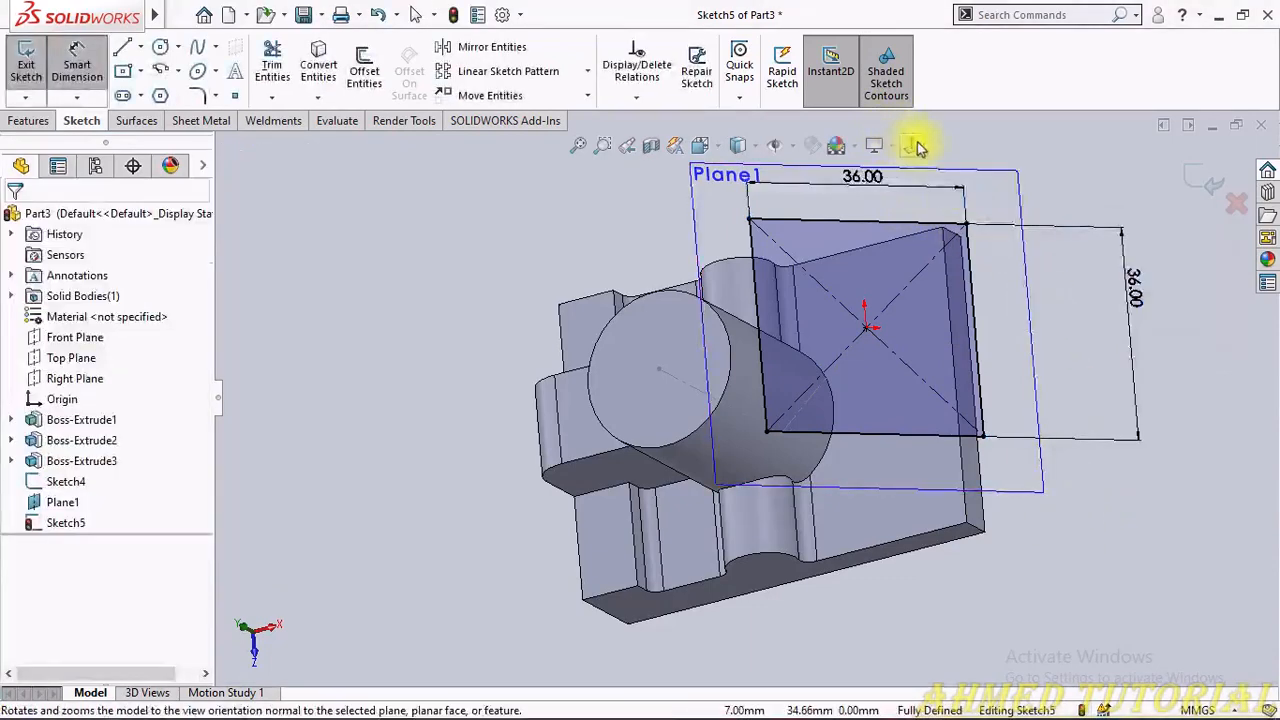
Step: View the sketch face-on and round all four corners of the square with 6 mm sketch fillets
{"action": "left_click", "coordinate": [914, 147]}
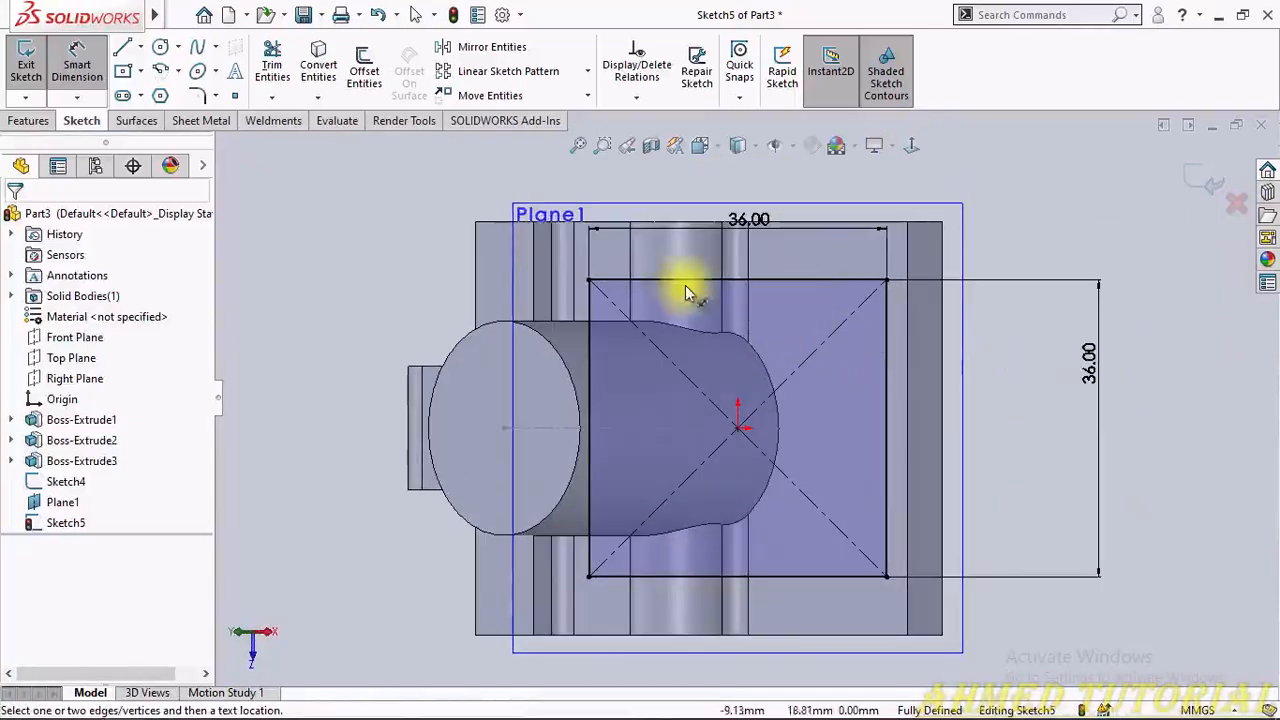
{"action": "left_click", "coordinate": [193, 97]}
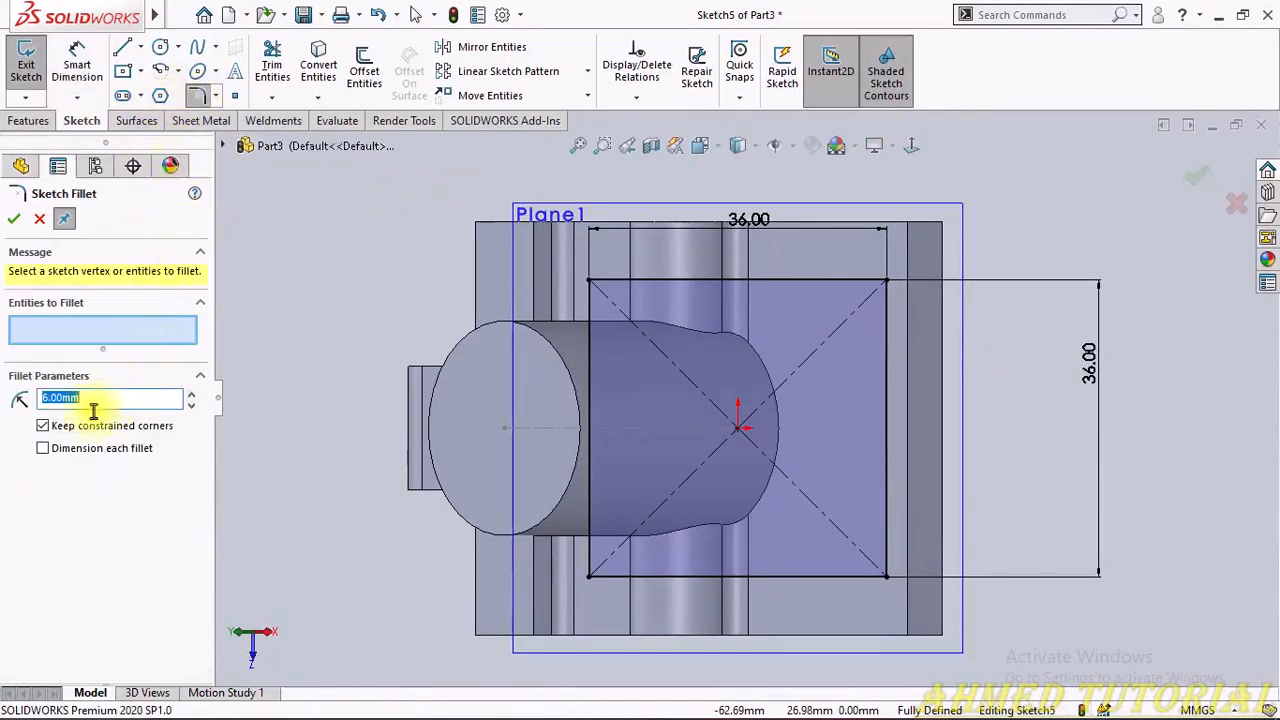
{"action": "left_click", "coordinate": [588, 282]}
{"action": "left_click", "coordinate": [882, 281]}
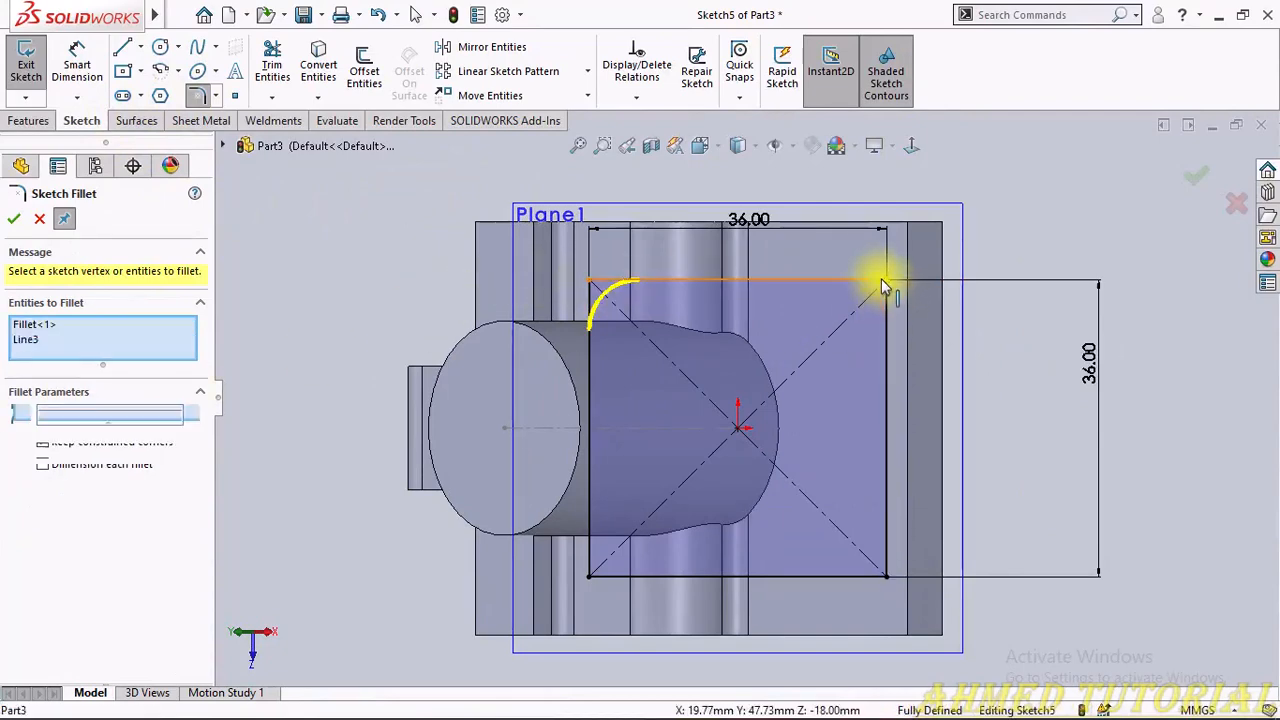
{"action": "left_click", "coordinate": [888, 312]}
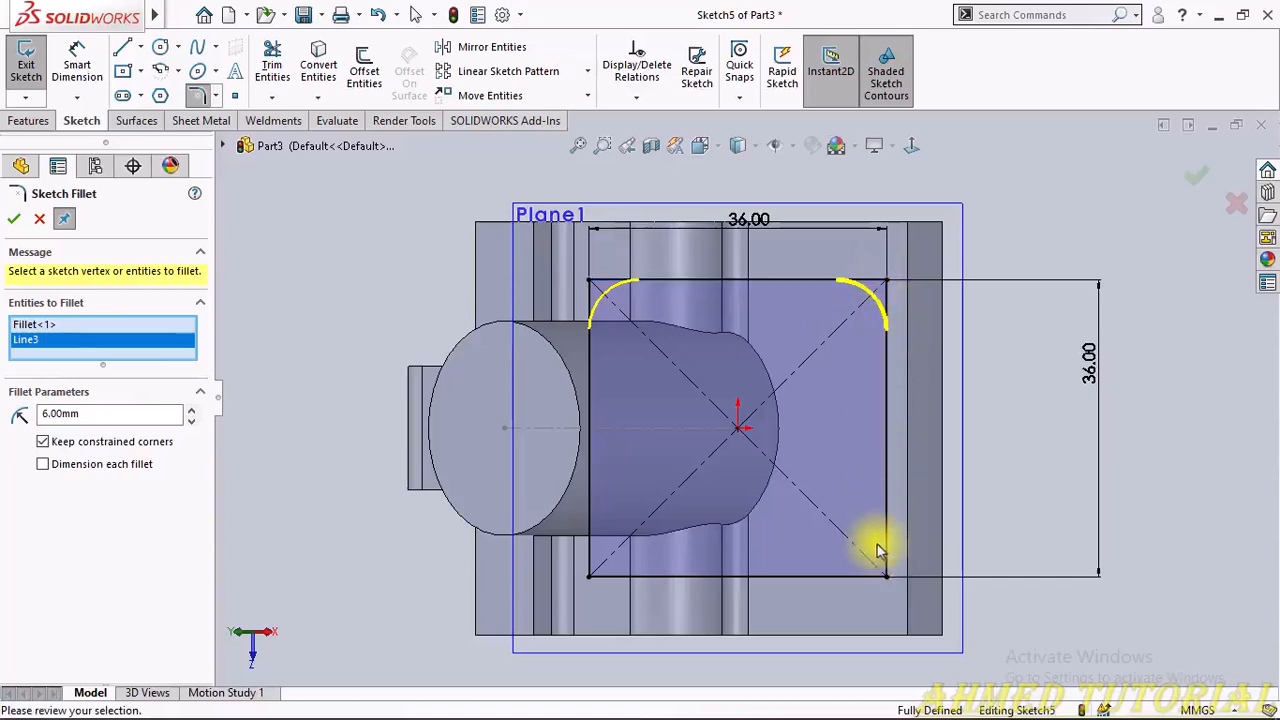
{"action": "left_click", "coordinate": [889, 577]}
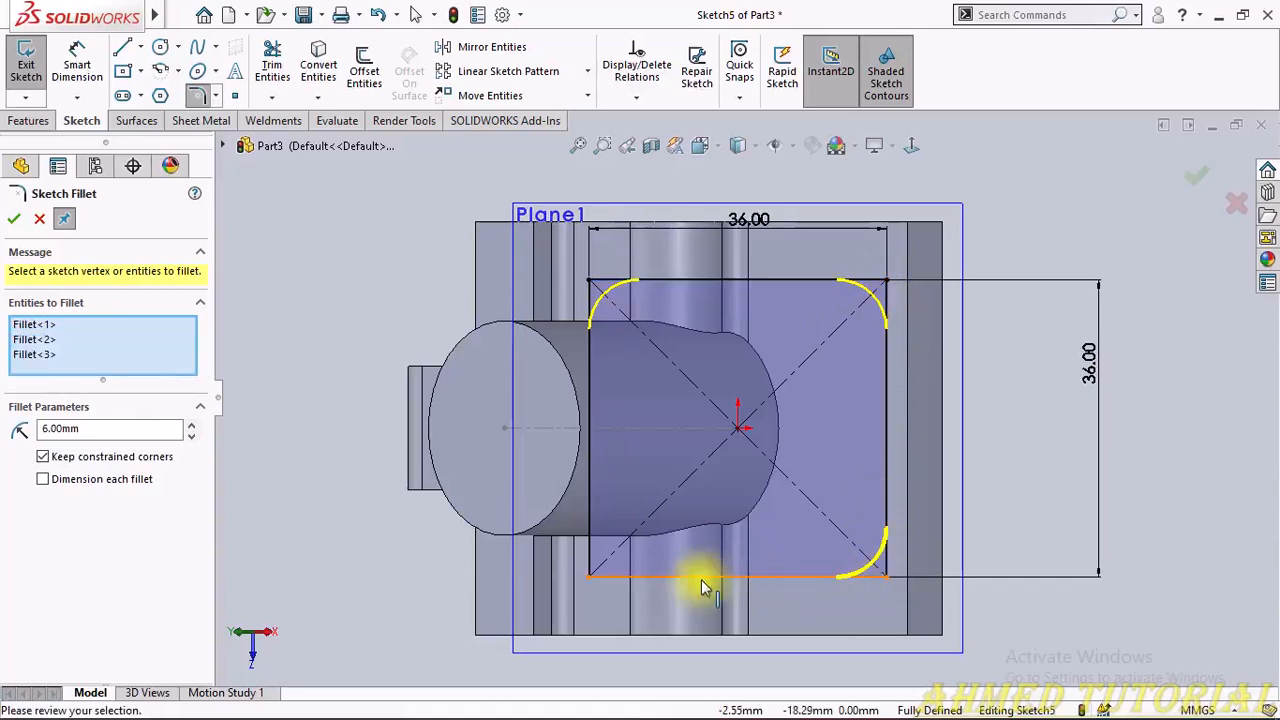
{"action": "left_click", "coordinate": [588, 580]}
{"action": "right_click", "coordinate": [590, 585]}
{"action": "right_click", "coordinate": [590, 585]}
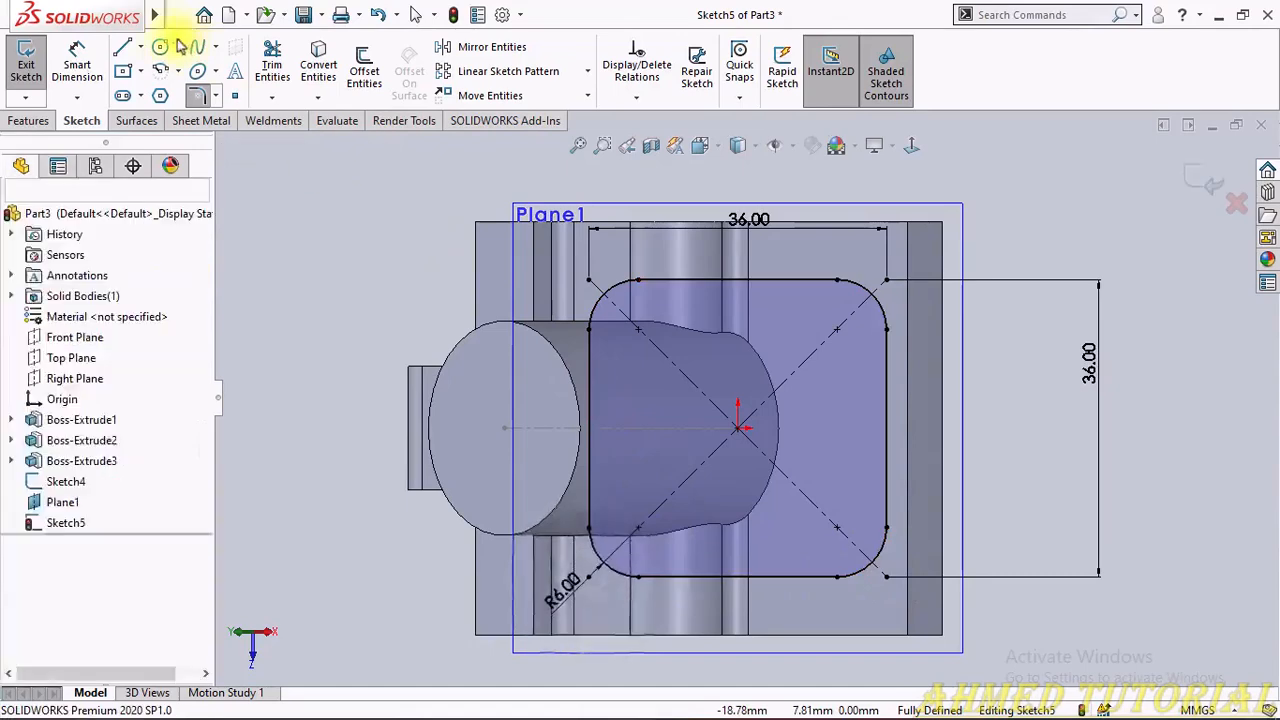
Step: Check the hole layout on the reference drawing and sketch circles on the four fillet centers, three about 3 mm in radius and the lower-left about 5 mm
{"action": "key", "text": "alt+Tab"}
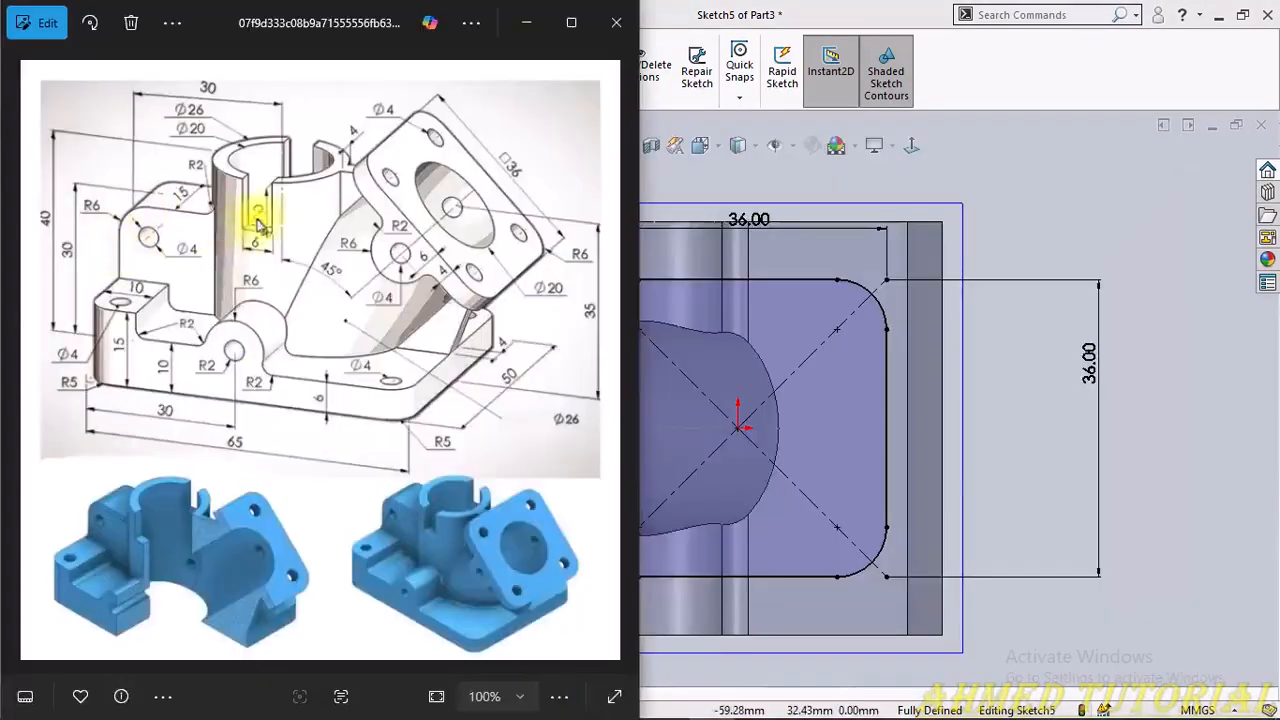
{"action": "key", "text": "alt+Tab"}
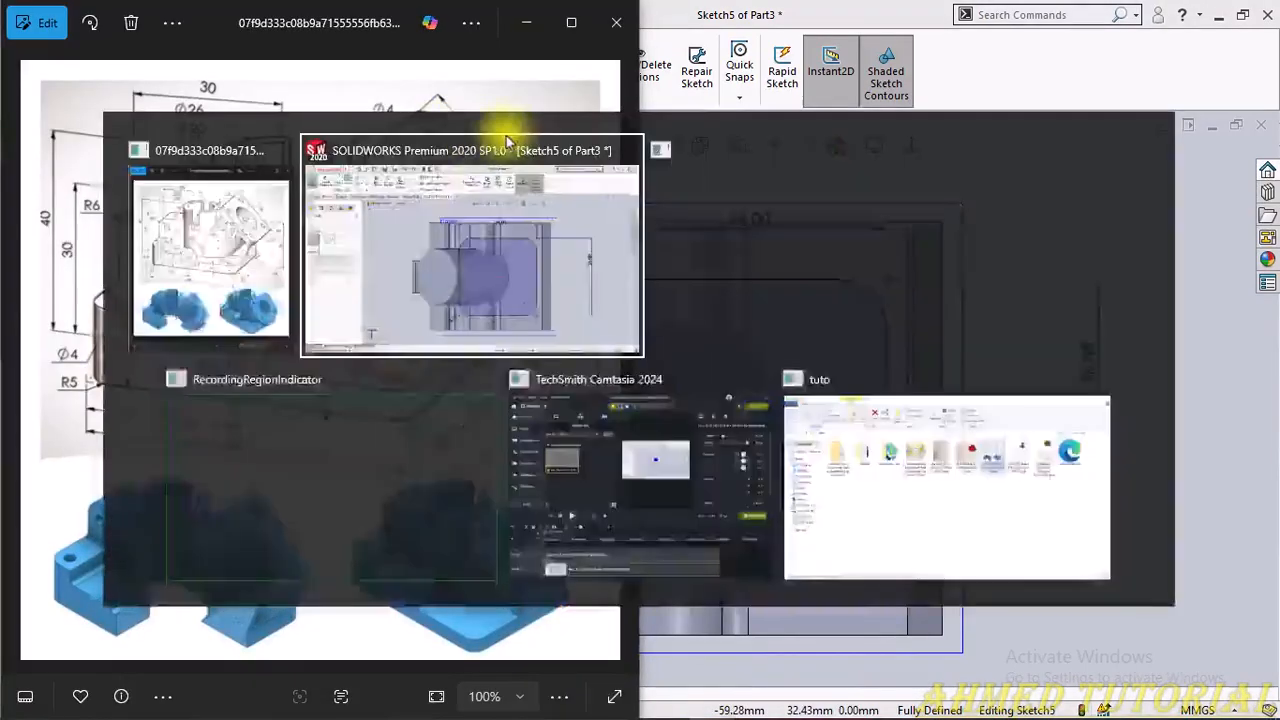
{"action": "left_click", "coordinate": [638, 329]}
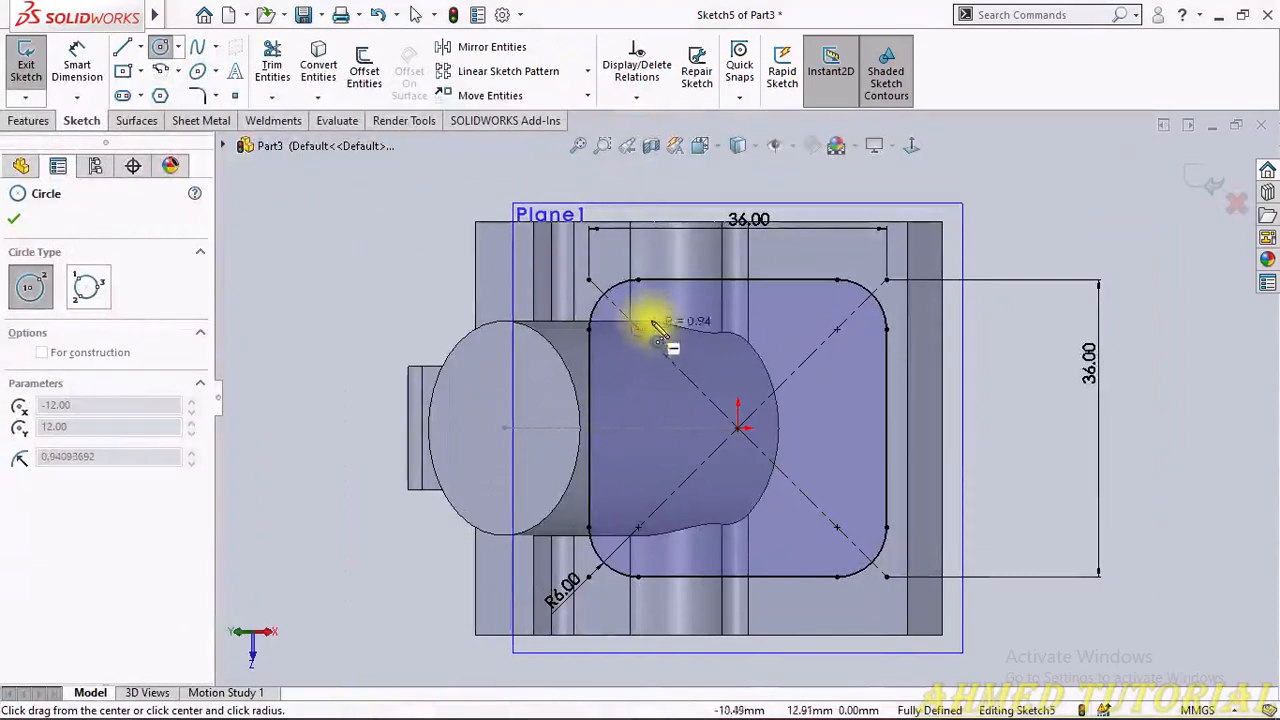
{"action": "left_click", "coordinate": [658, 309]}
{"action": "left_click", "coordinate": [838, 329]}
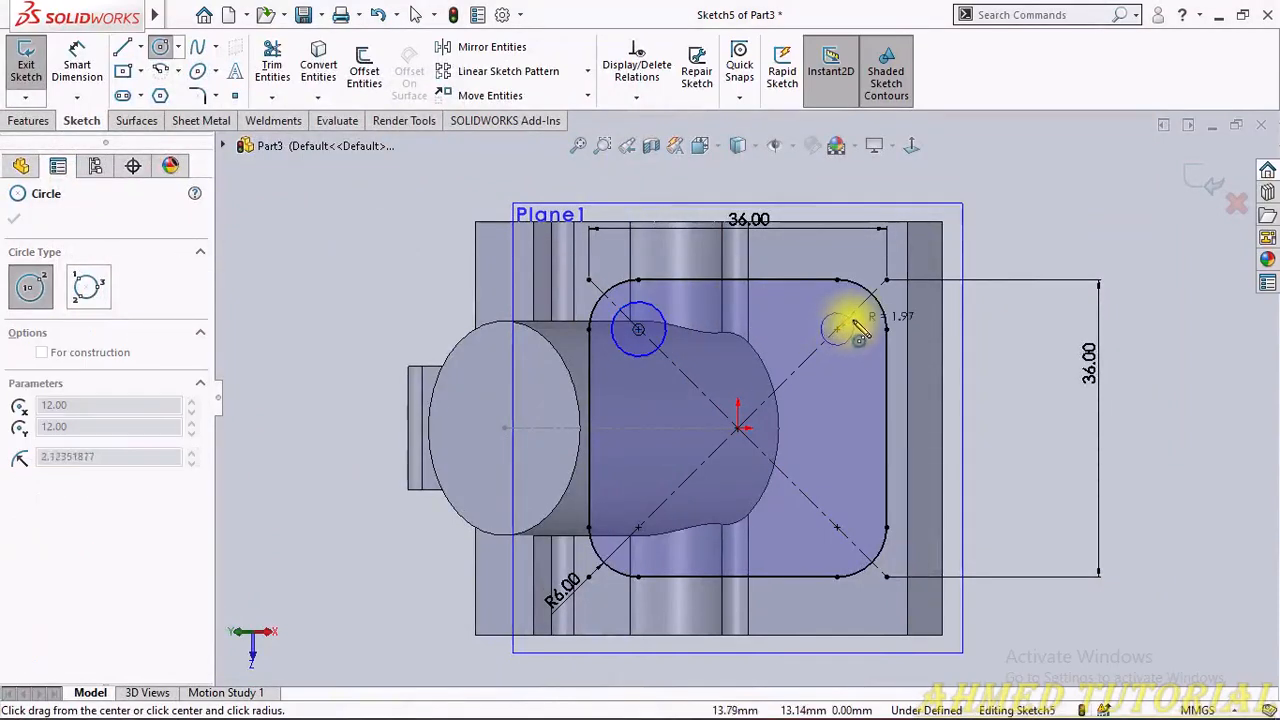
{"action": "left_click", "coordinate": [864, 326]}
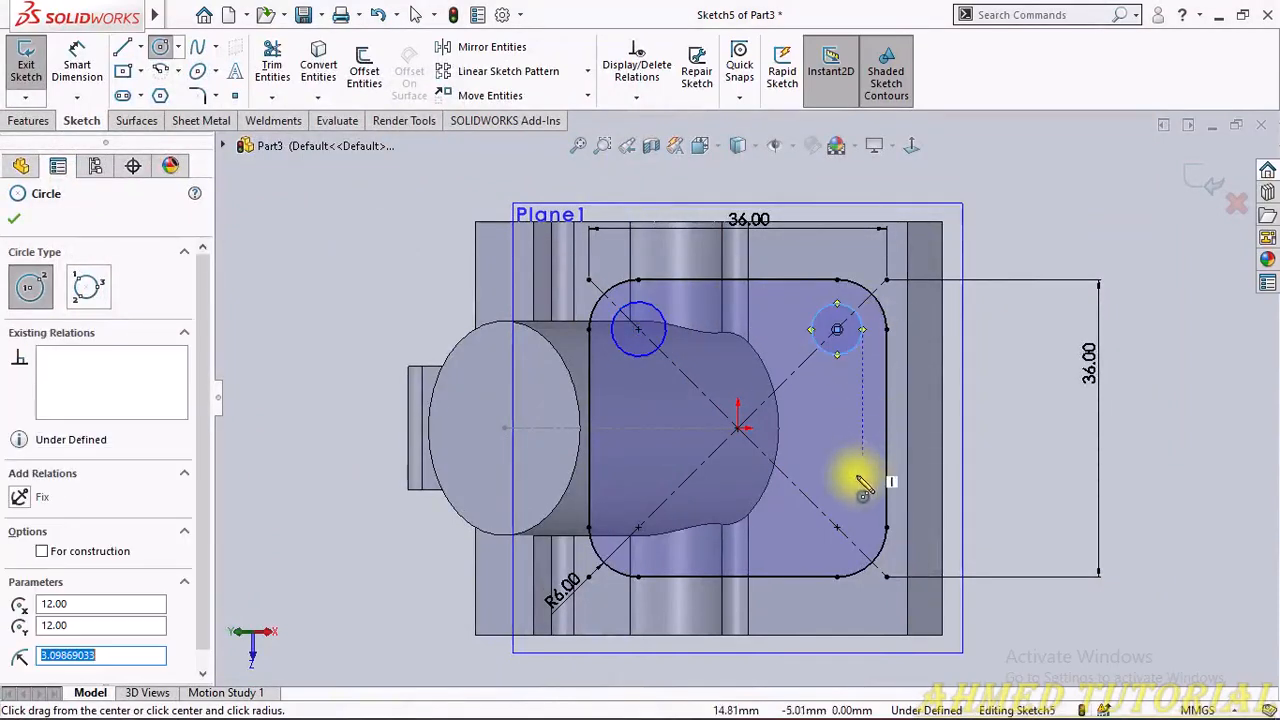
{"action": "left_click", "coordinate": [838, 527]}
{"action": "left_click", "coordinate": [858, 512]}
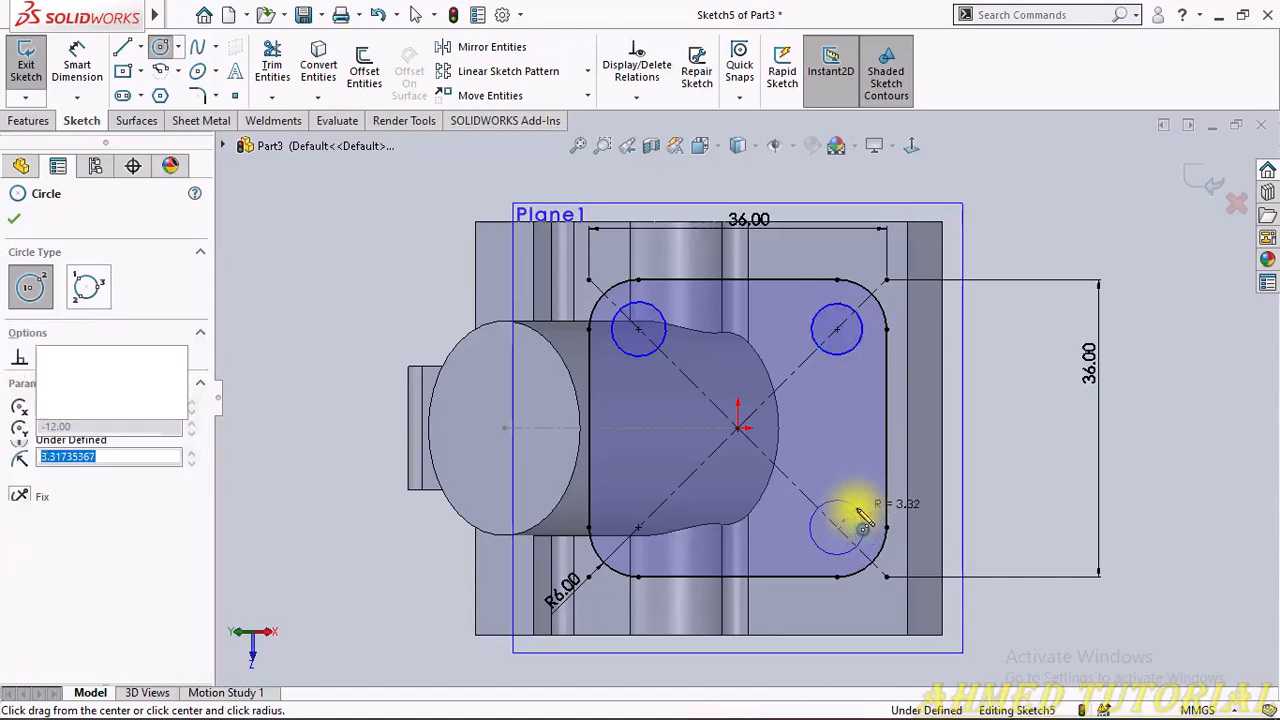
{"action": "left_click", "coordinate": [638, 527]}
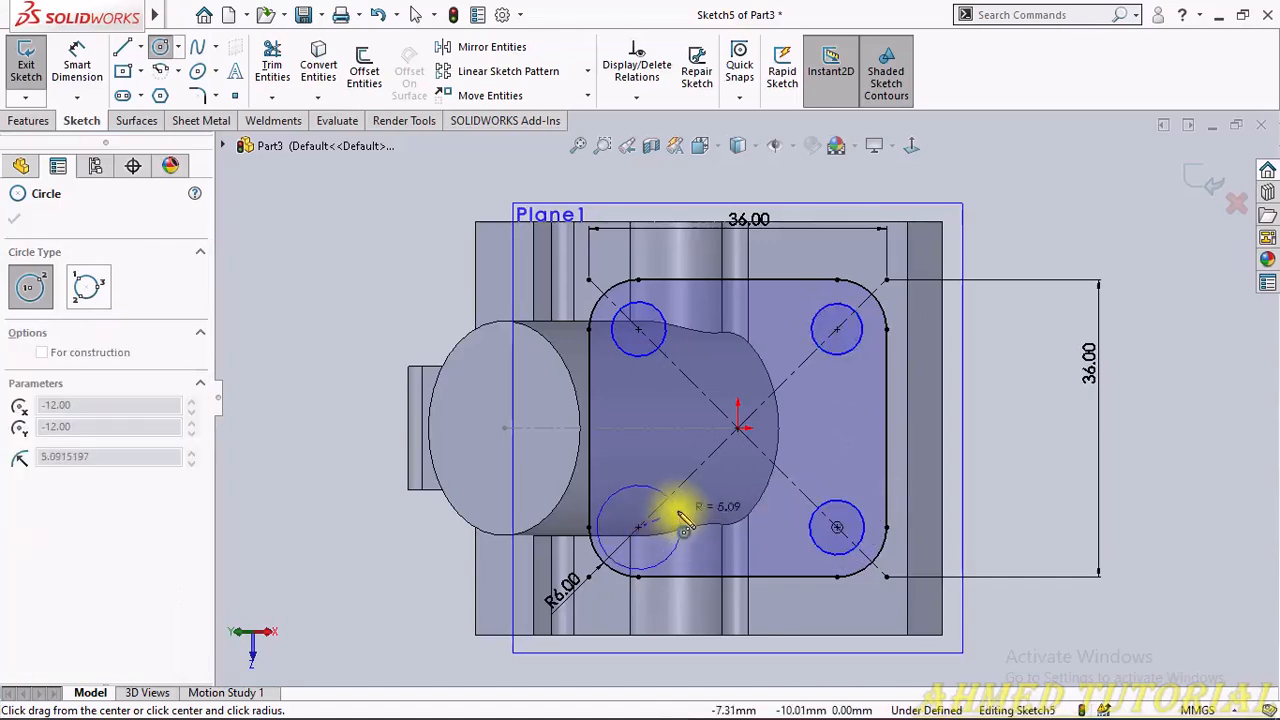
{"action": "left_click", "coordinate": [683, 519]}
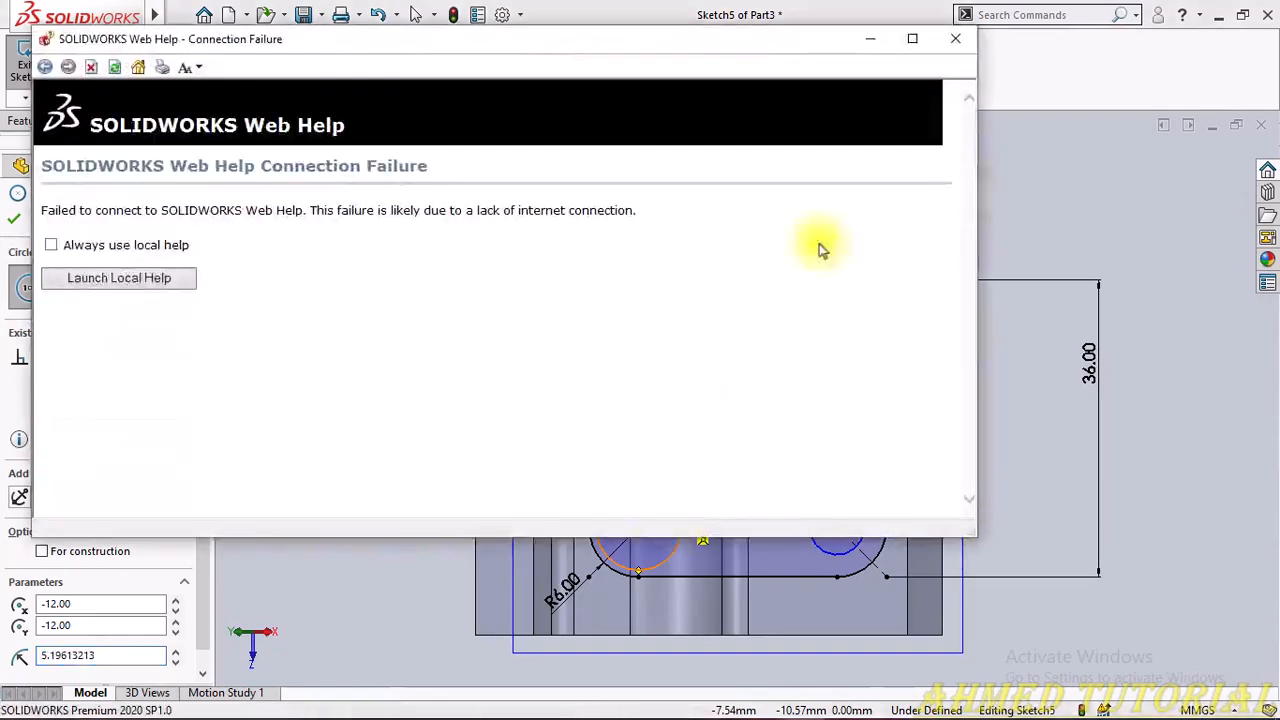
{"action": "left_click", "coordinate": [962, 38]}
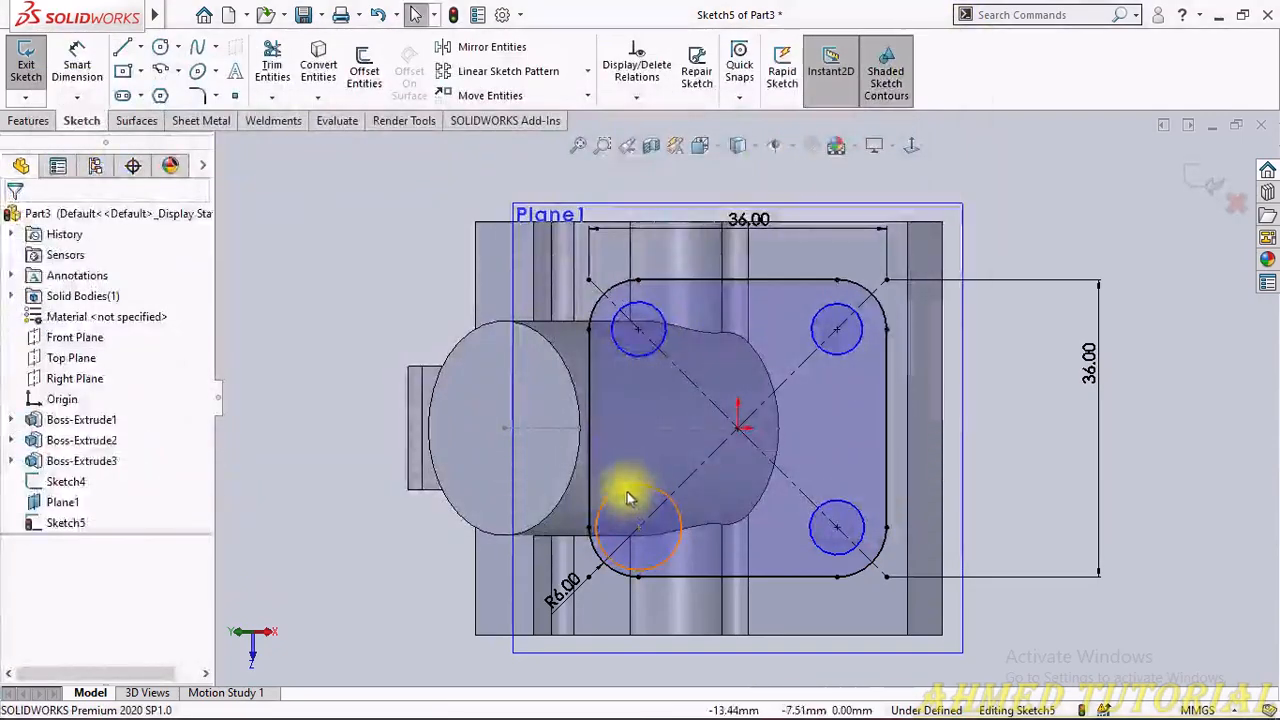
Step: Set the diameter of the lower-left corner circle to 4 mm
{"action": "left_click", "coordinate": [398, 571]}
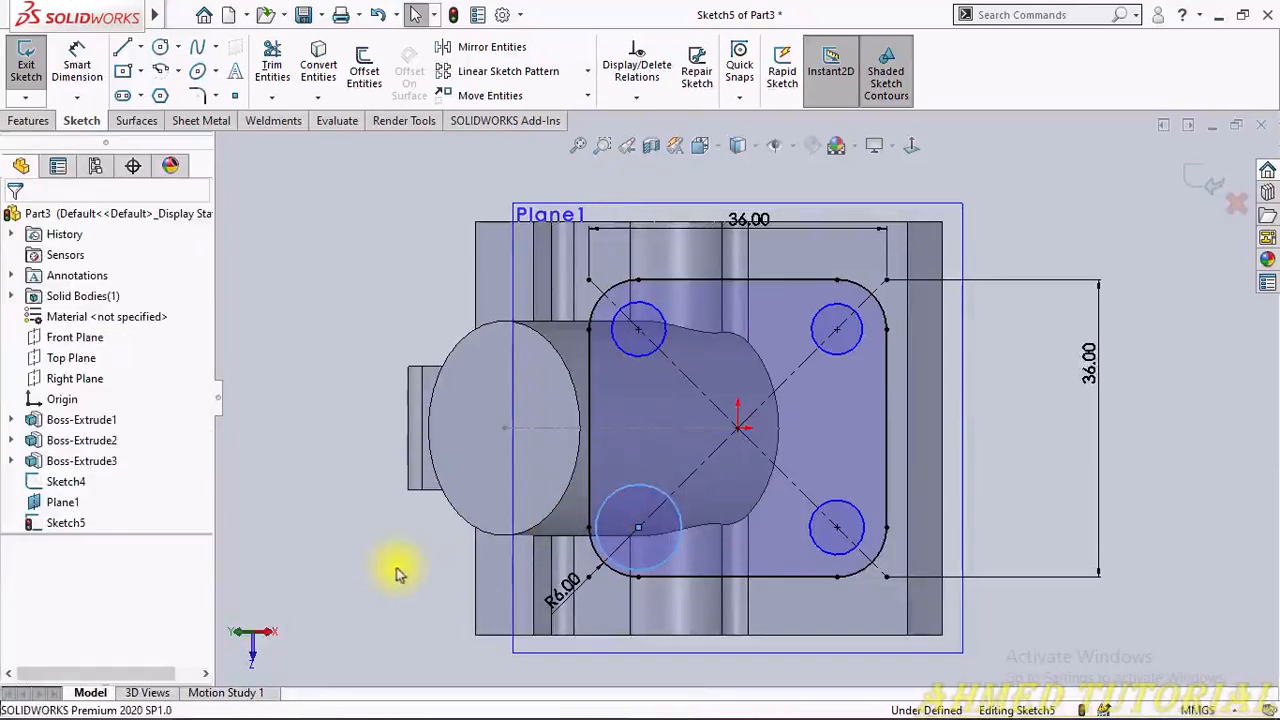
{"action": "right_click_drag", "start_coordinate": [398, 571], "coordinate": [398, 400]}
{"action": "left_click", "coordinate": [612, 496]}
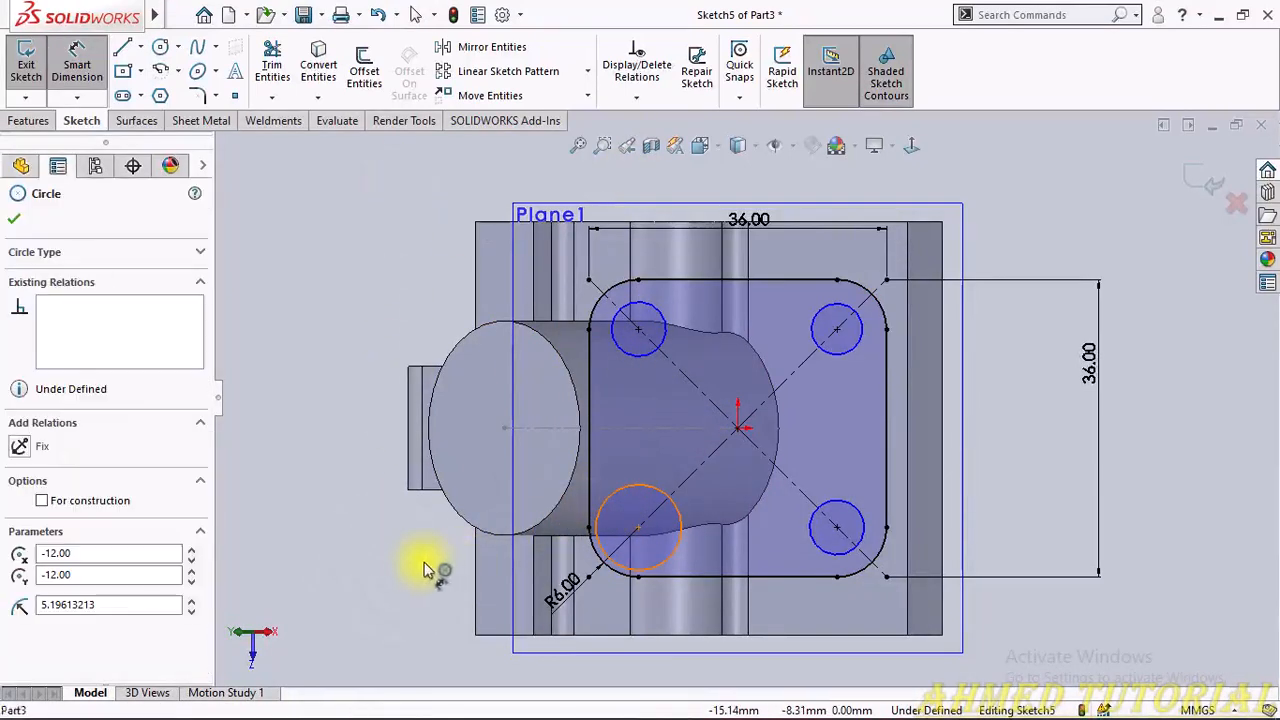
{"action": "left_click", "coordinate": [410, 555]}
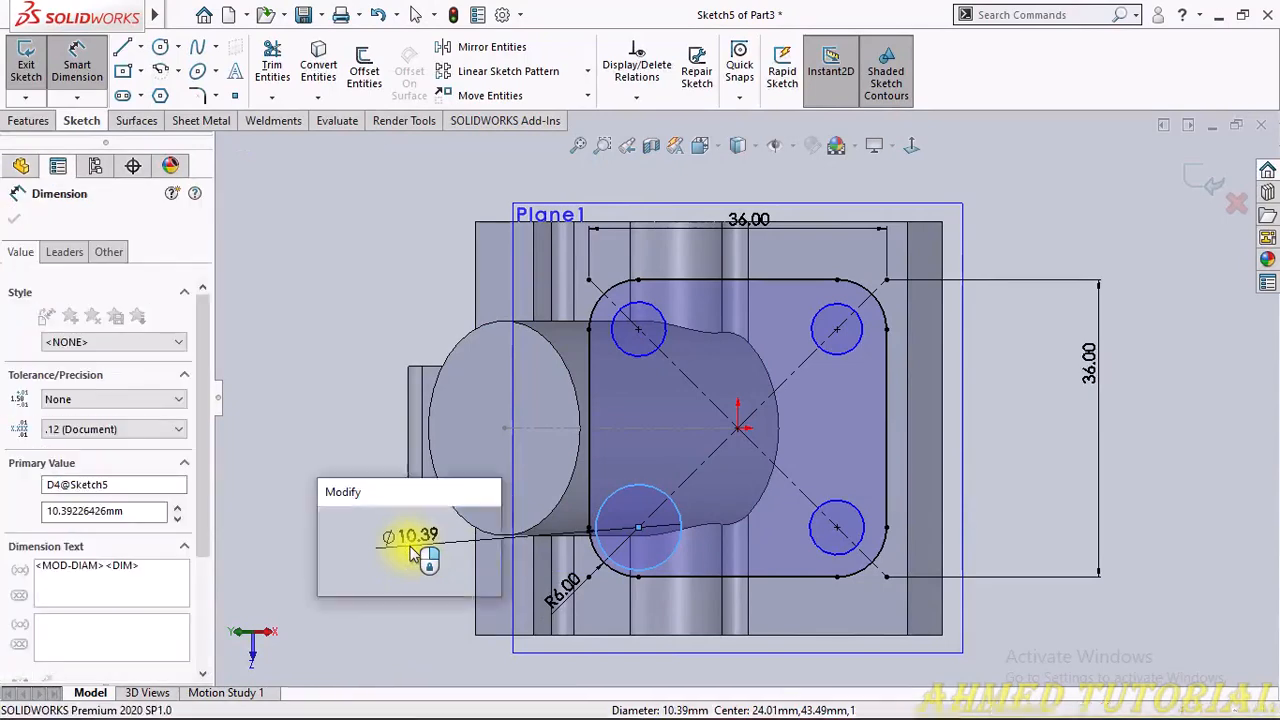
{"action": "type", "text": "4"}
{"action": "key", "text": "Return"}
{"action": "key", "text": "F1"}
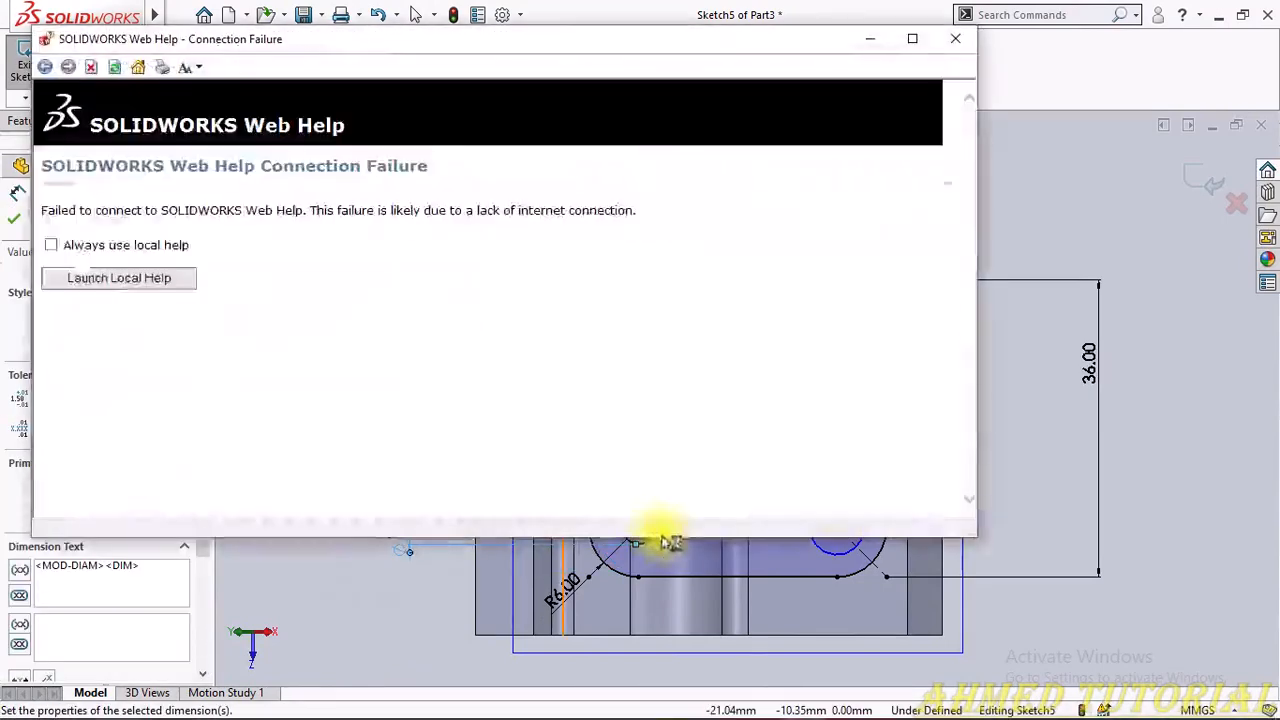
{"action": "left_click", "coordinate": [953, 34]}
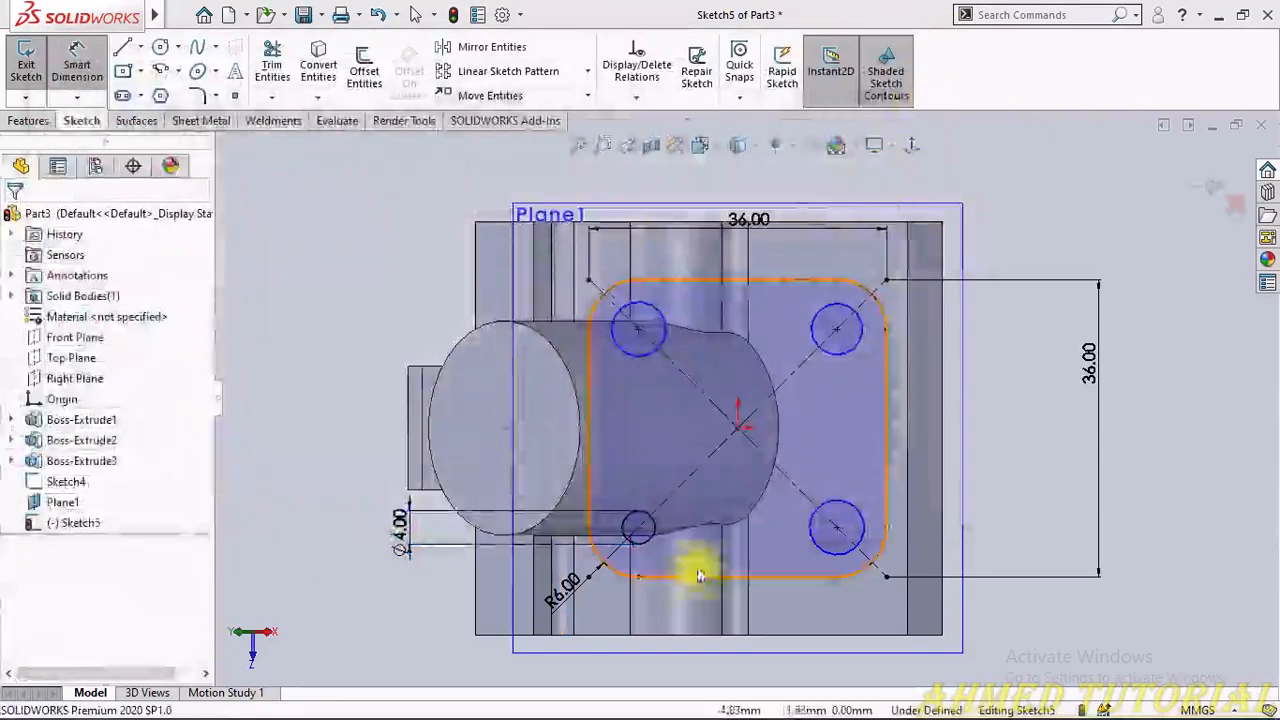
Step: Apply an Equal relation to the four corner circles
{"action": "left_click", "coordinate": [648, 518]}
{"action": "left_click", "coordinate": [642, 357], "text": "ctrl"}
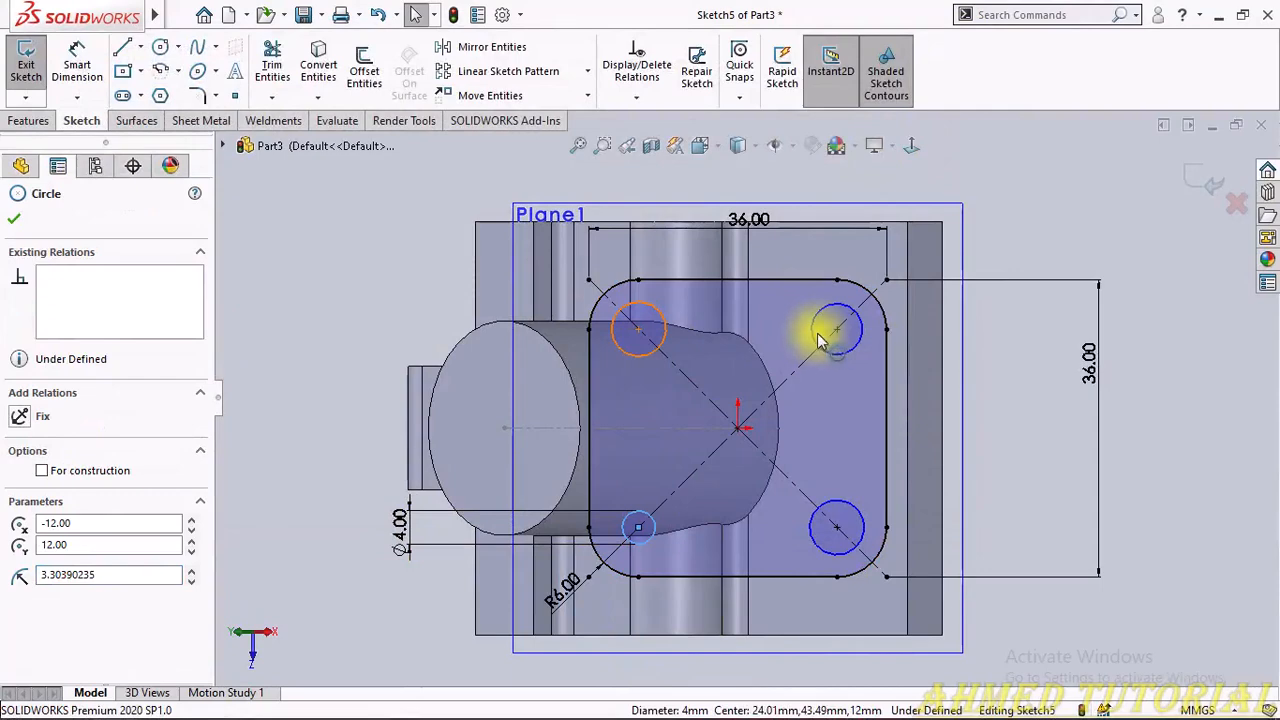
{"action": "left_click", "coordinate": [814, 338], "text": "ctrl"}
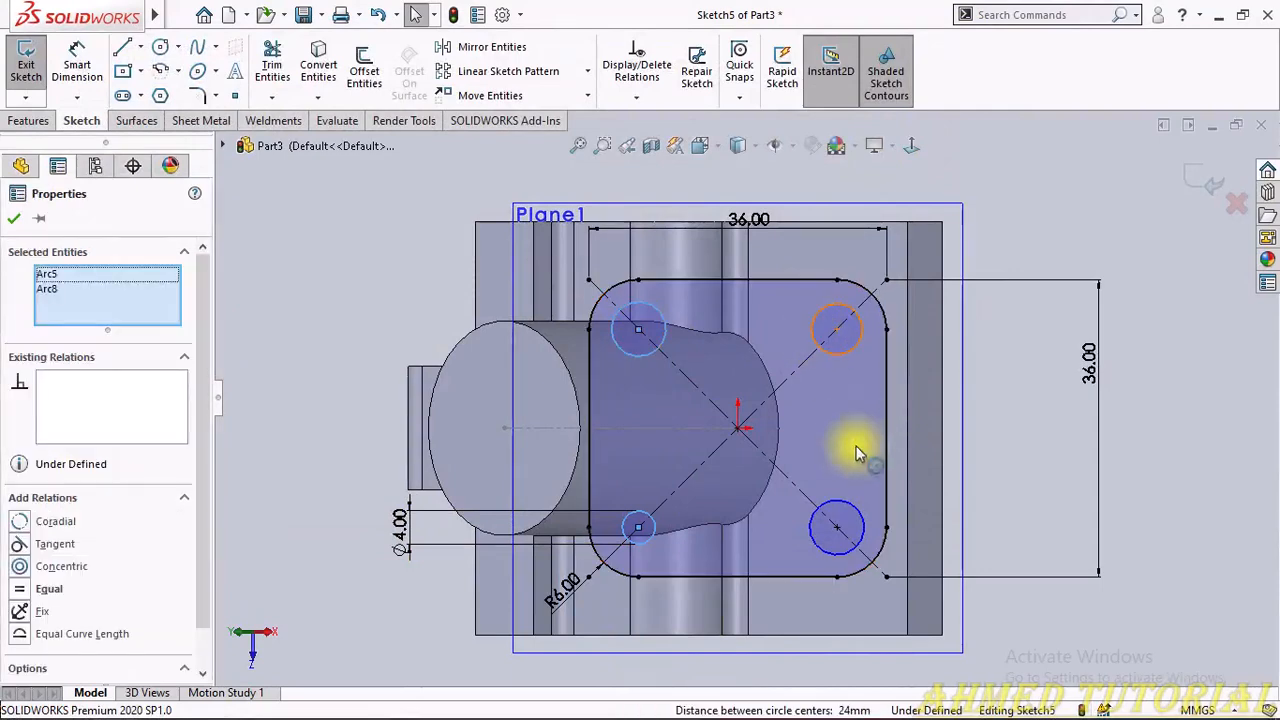
{"action": "left_click", "coordinate": [850, 514], "text": "ctrl"}
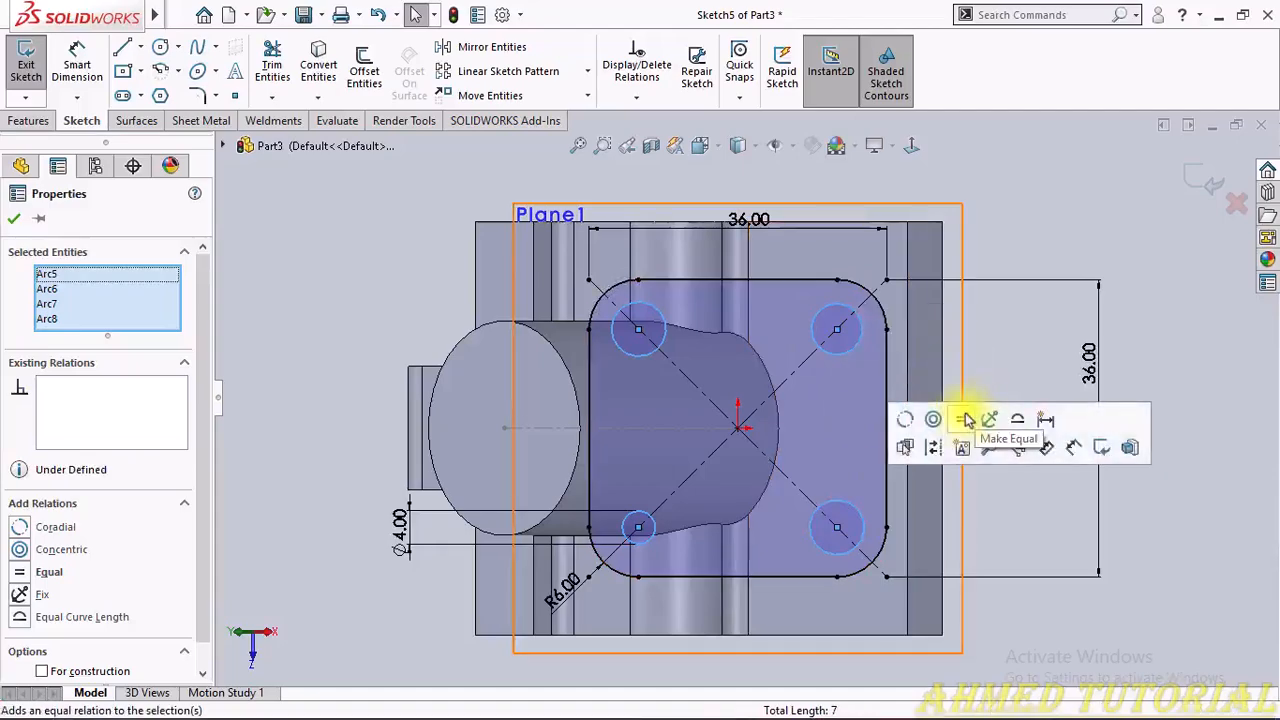
{"action": "left_click", "coordinate": [967, 420]}
{"action": "left_click", "coordinate": [1030, 180]}
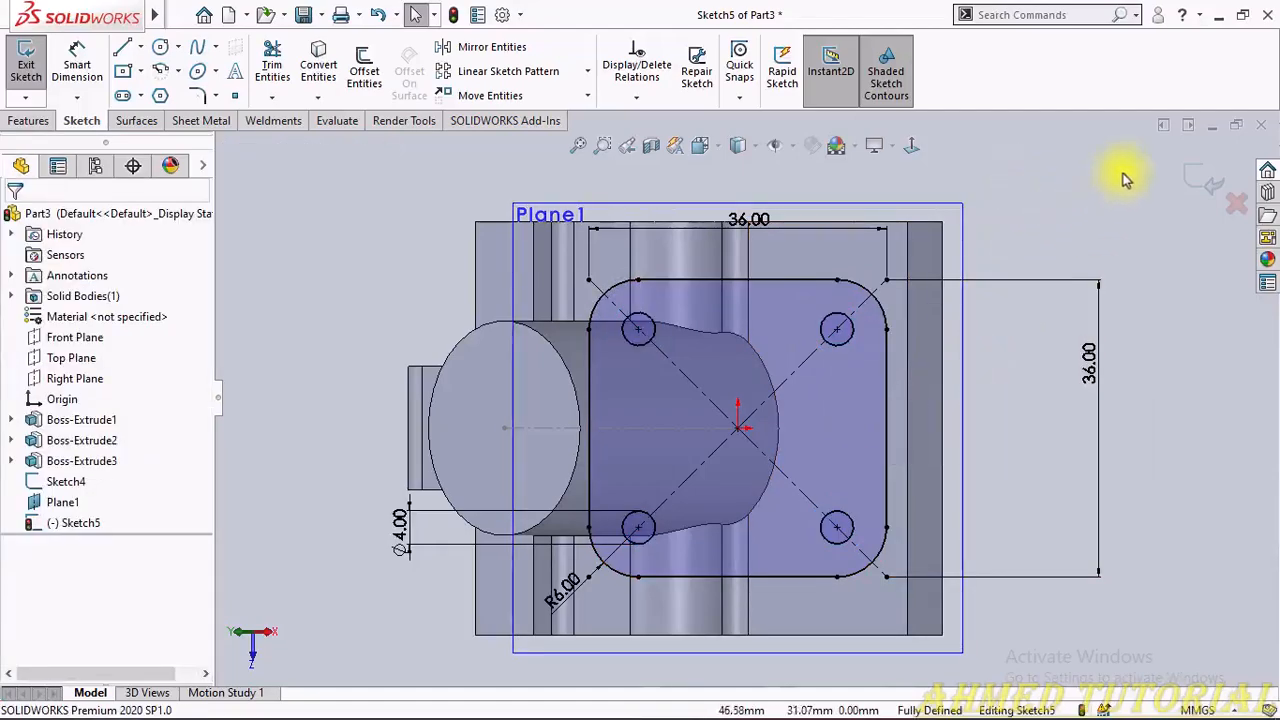
Step: Check the flange thickness on the reference drawing and extrude the rounded square sketch with its four holes 4 mm, reversed toward the base
{"action": "mouse_move", "coordinate": [663, 471]}
{"action": "middle_mouse_down"}
{"action": "mouse_move", "coordinate": [731, 289]}
{"action": "mouse_move", "coordinate": [300, 265]}
{"action": "middle_mouse_up"}
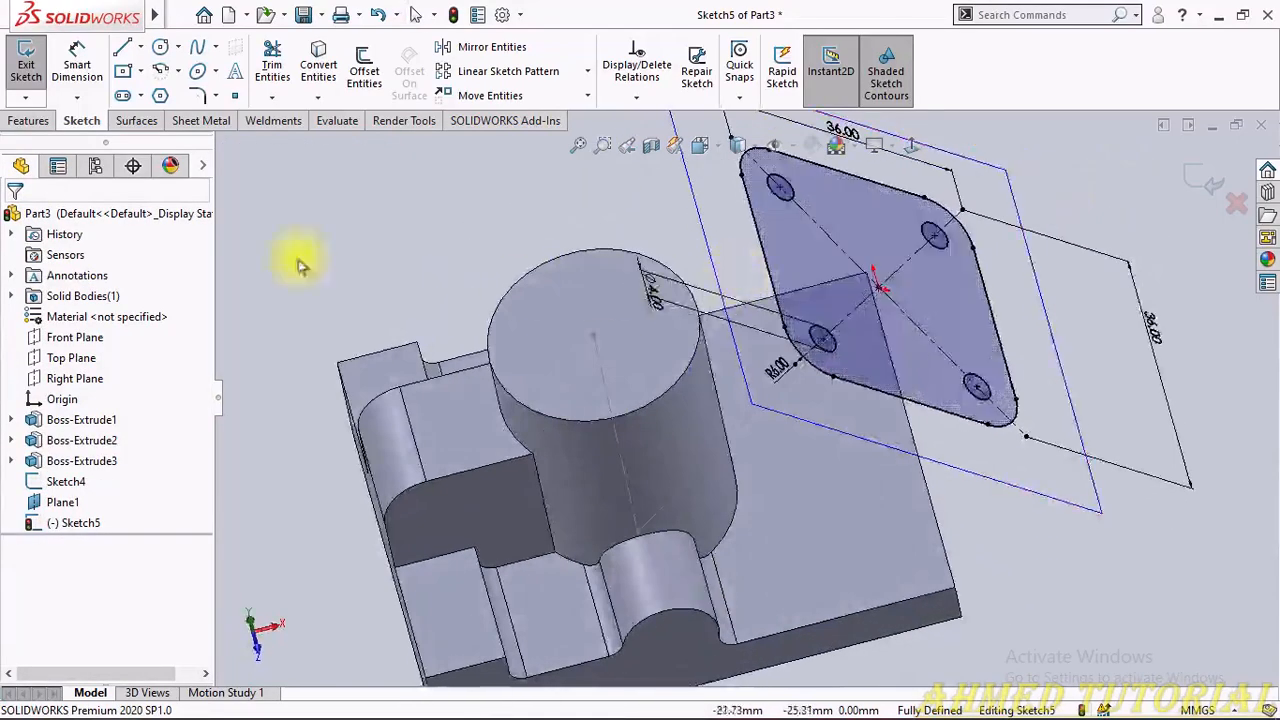
{"action": "left_click", "coordinate": [30, 121]}
{"action": "left_click", "coordinate": [33, 65]}
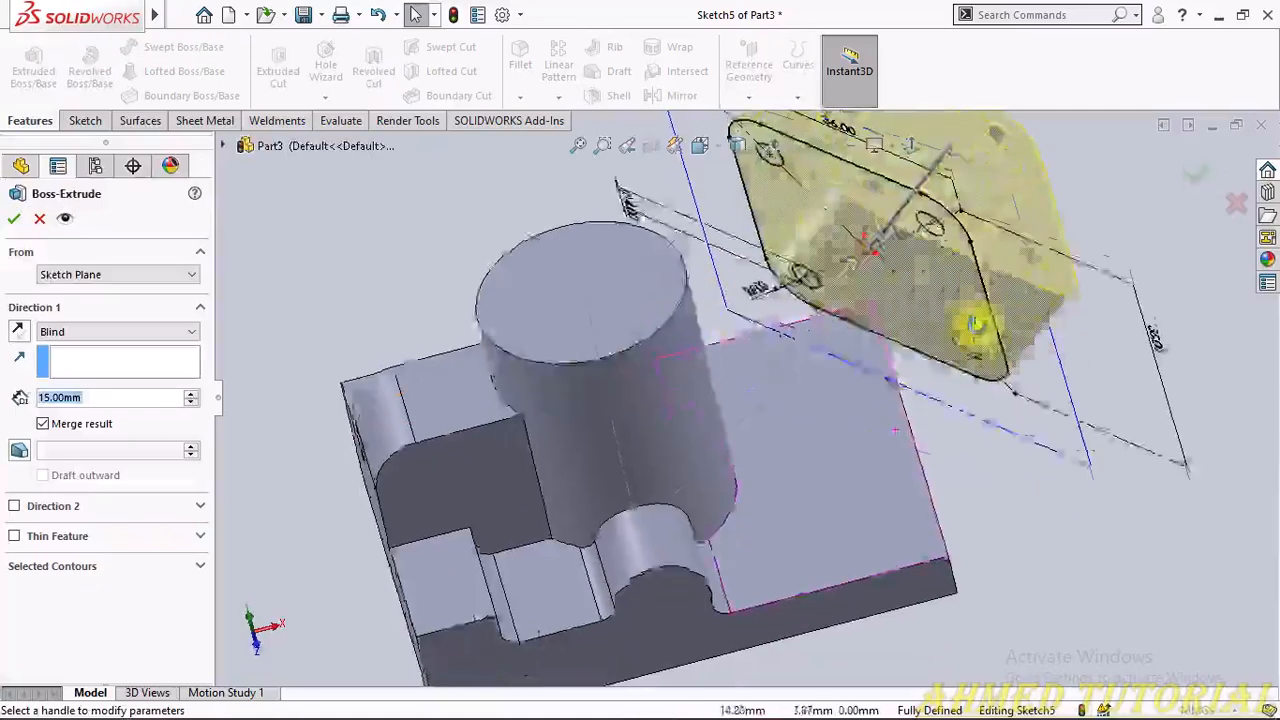
{"action": "left_click", "coordinate": [21, 332]}
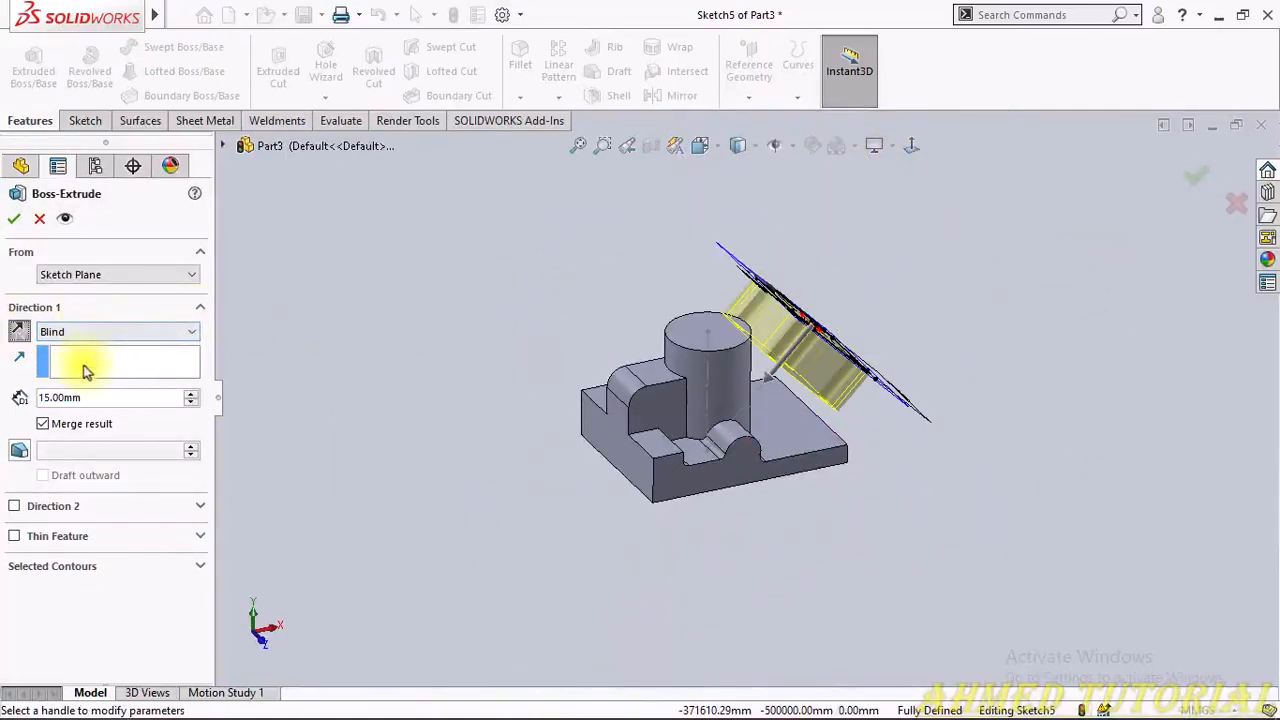
{"action": "key", "text": "alt+Tab"}
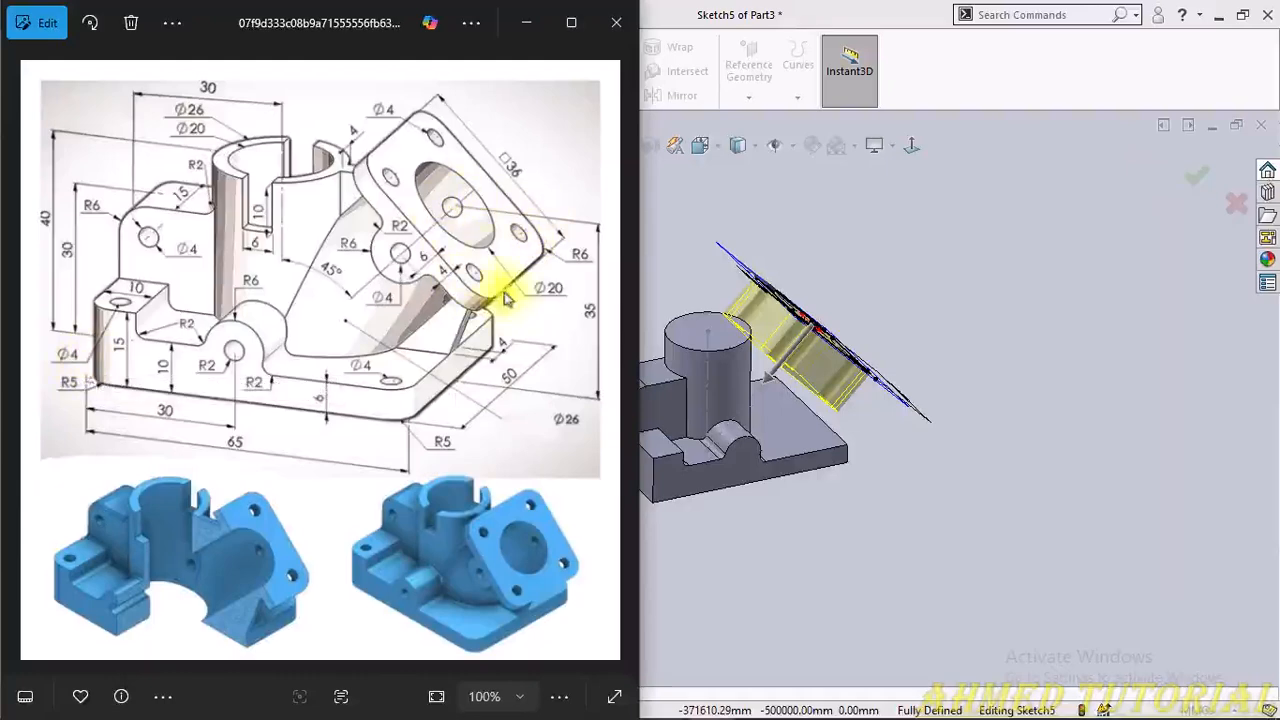
{"action": "key", "text": "alt+Tab"}
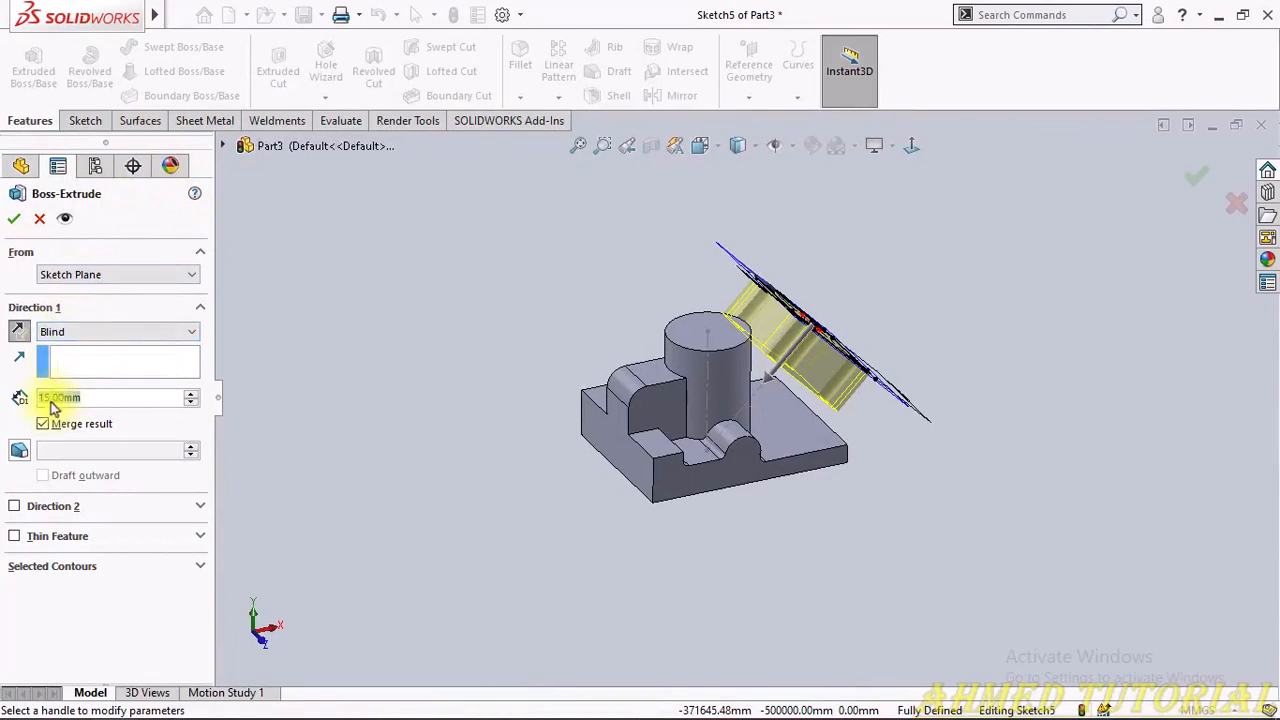
{"action": "type", "text": "4"}
{"action": "key", "text": "Return"}
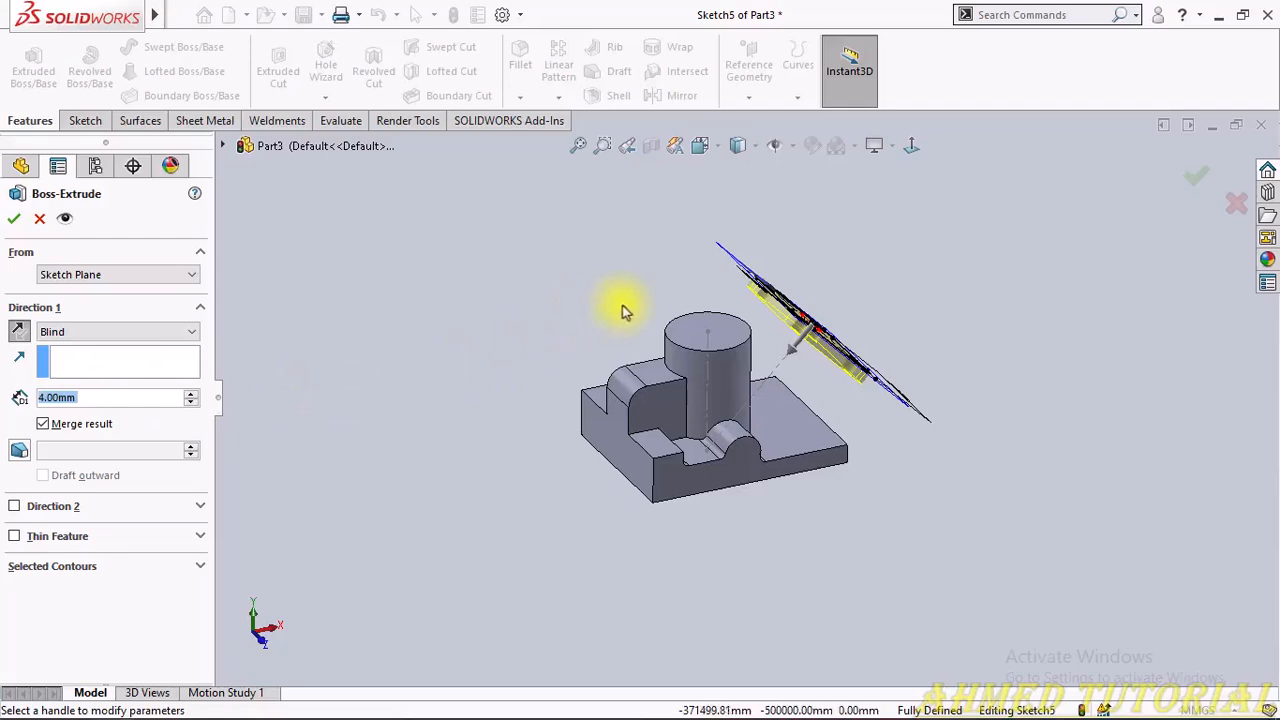
{"action": "left_click", "coordinate": [16, 224]}
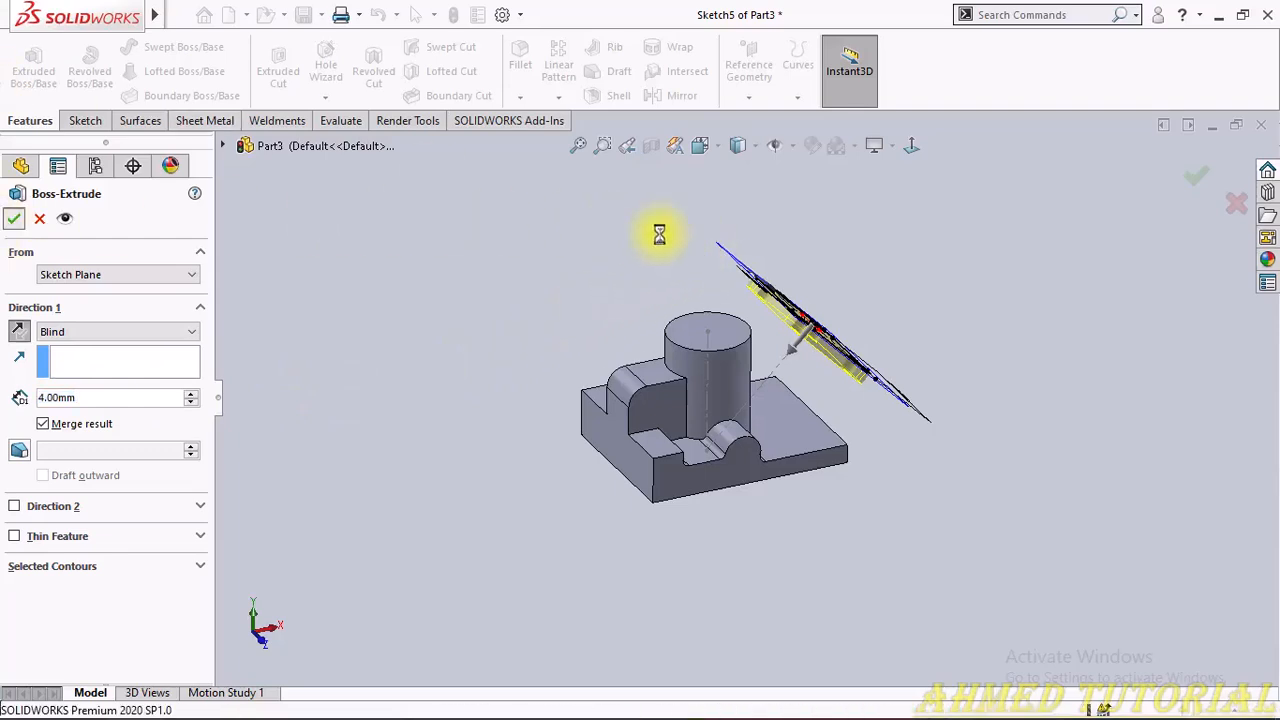
{"action": "middle_click_drag", "start_coordinate": [952, 285], "coordinate": [857, 344]}
{"action": "scroll", "coordinate": [716, 383], "scroll_direction": "down", "scroll_amount": 5}
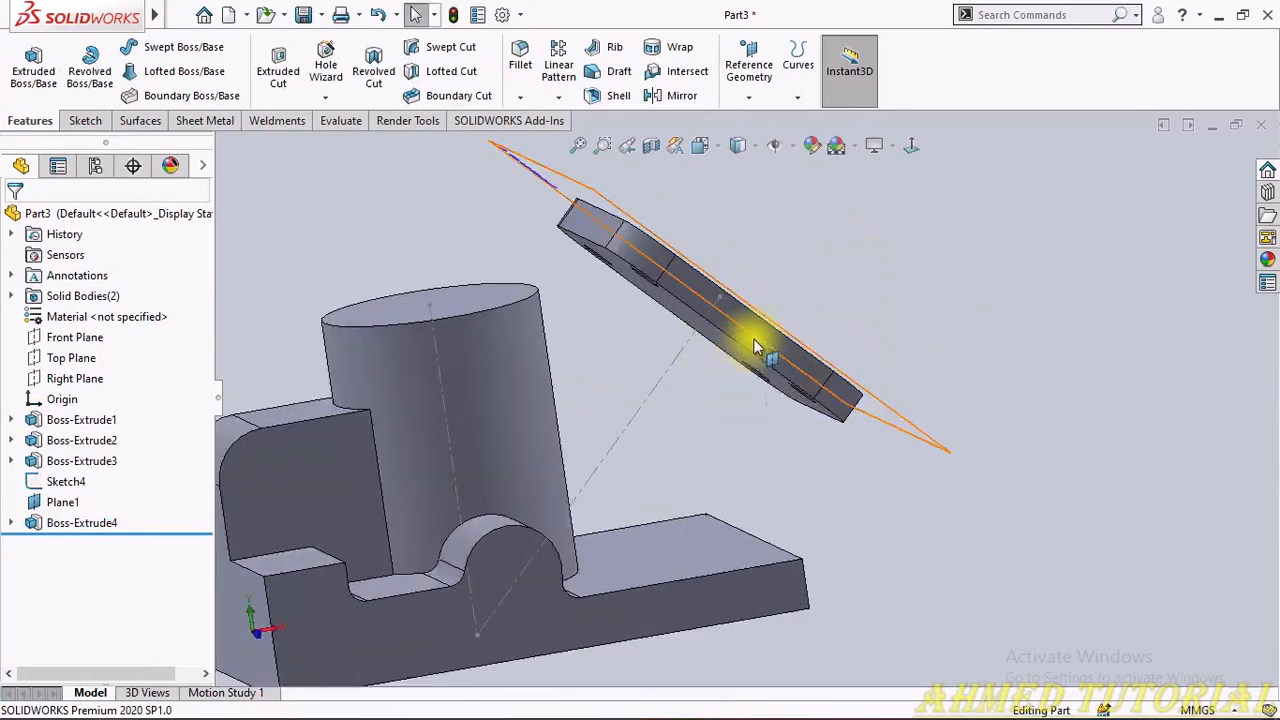
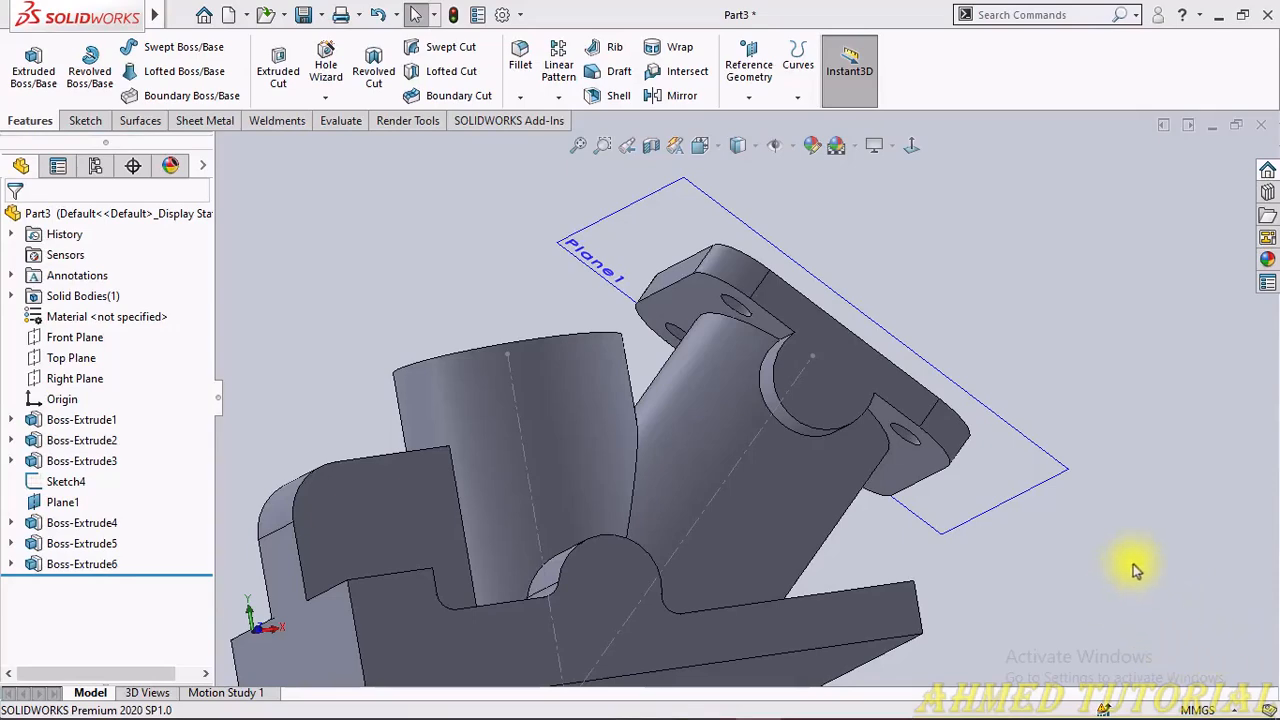
Step: Select the Boss-Extrude6 feature
{"action": "left_click", "coordinate": [76, 562]}
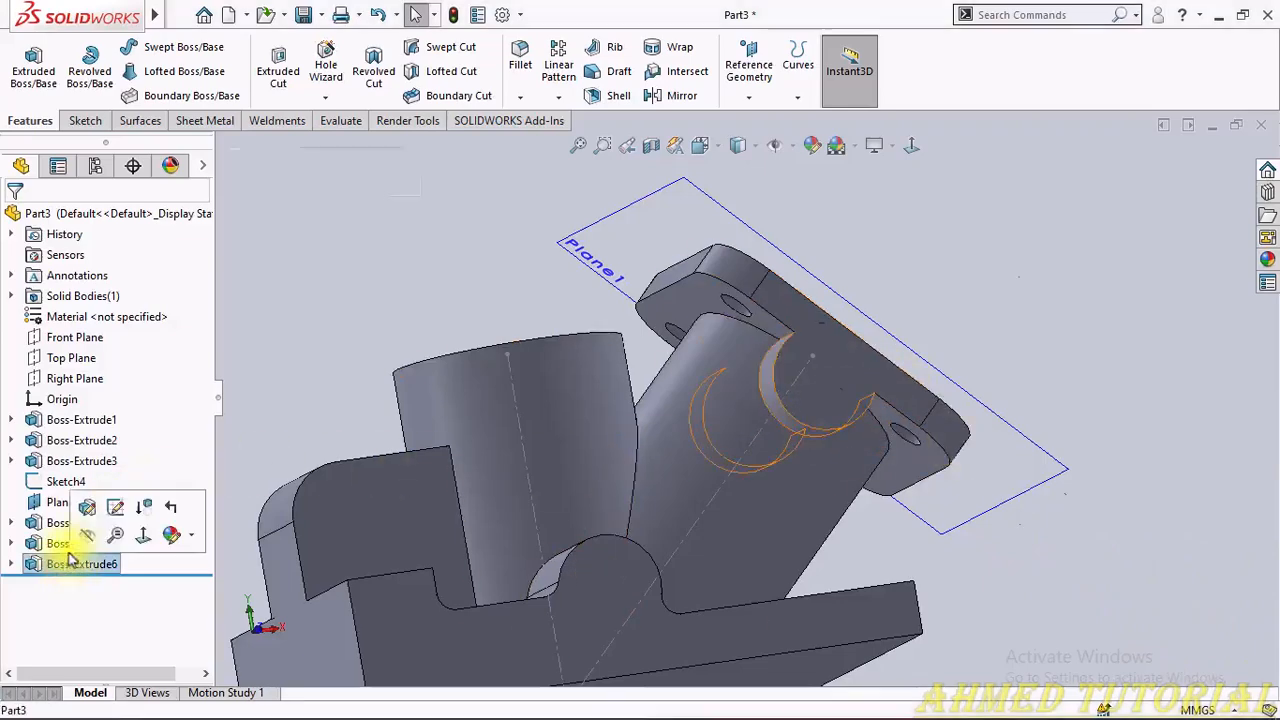
Step: Edit the sketch of Boss-Extrude6 and delete the straight line closing its 12 mm arc
{"action": "left_click", "coordinate": [113, 517]}
{"action": "left_click", "coordinate": [912, 146]}
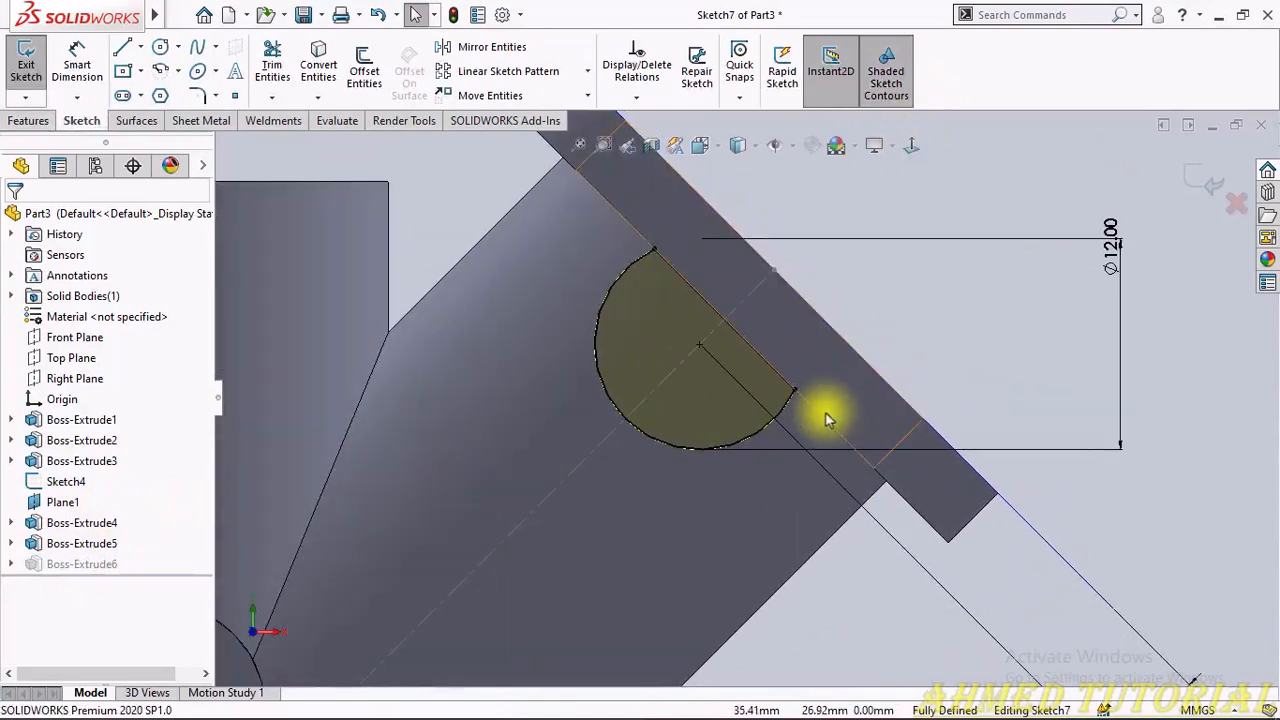
{"action": "left_click", "coordinate": [777, 373]}
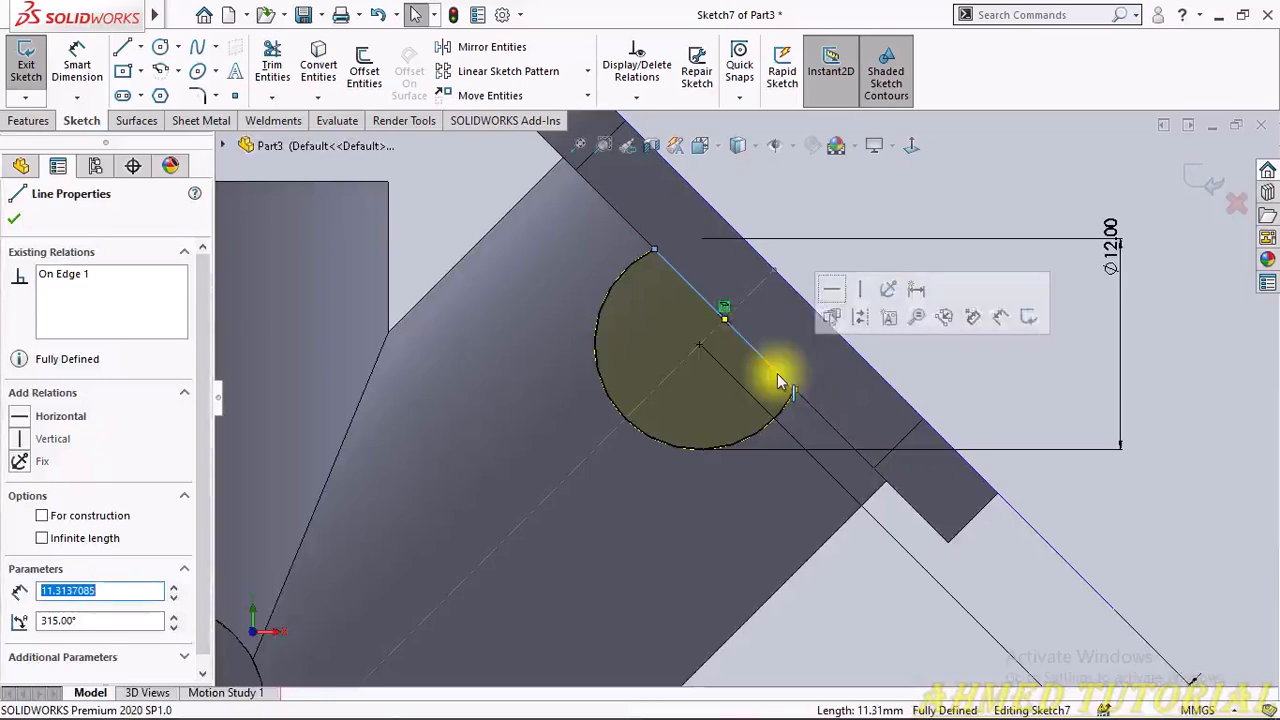
{"action": "key", "text": "Escape"}
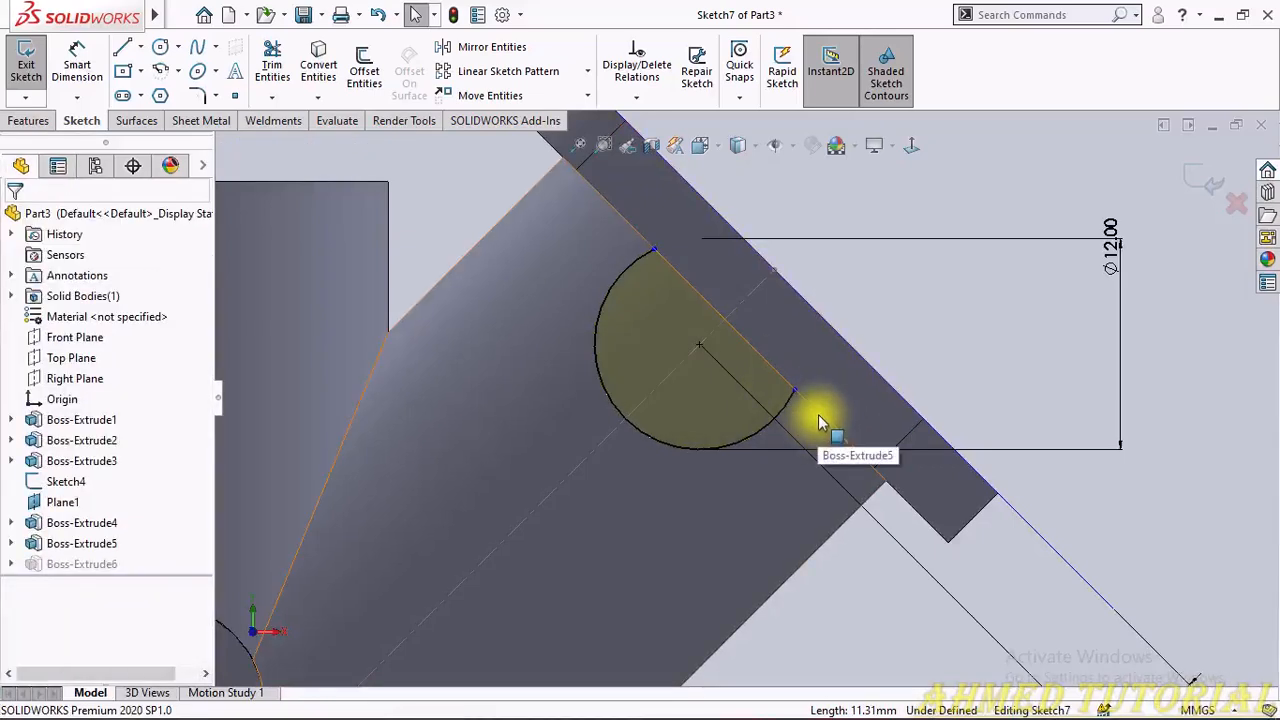
Step: Convert the full flange edge into the sketch and trim away its segment inside the 12 mm arc
{"action": "left_click", "coordinate": [820, 422]}
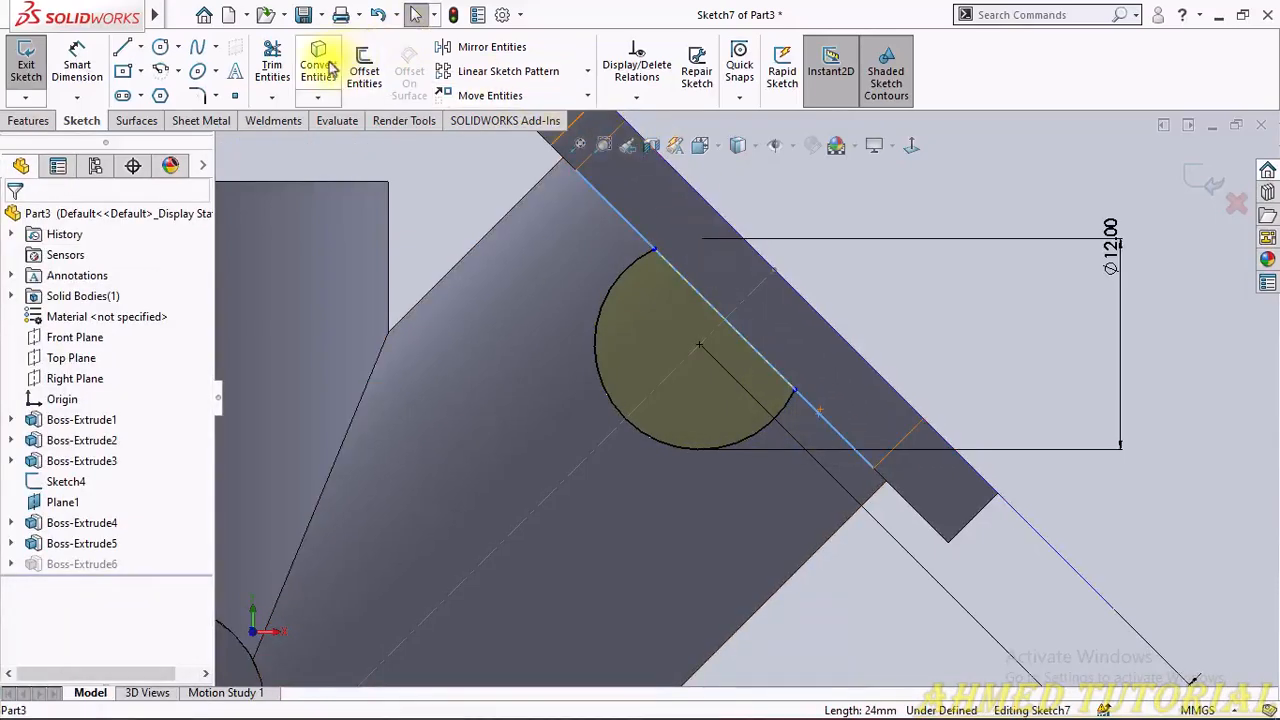
{"action": "left_click", "coordinate": [272, 66]}
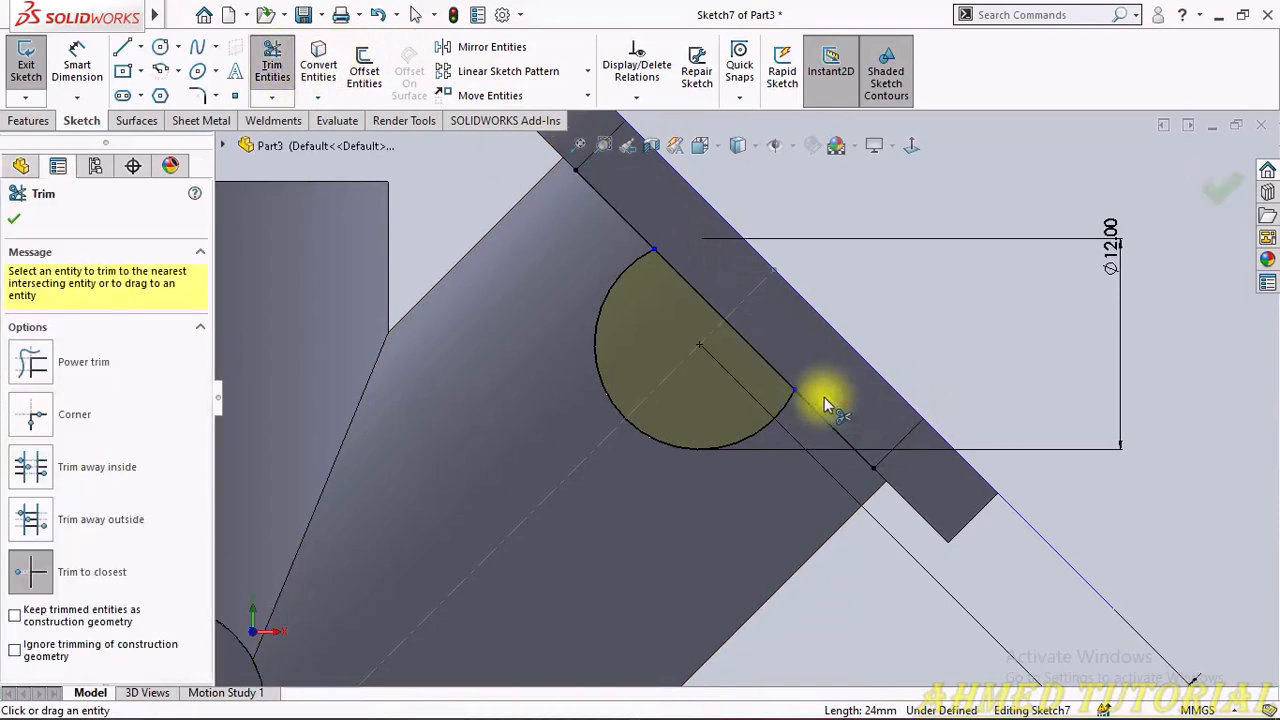
{"action": "left_click", "coordinate": [780, 385]}
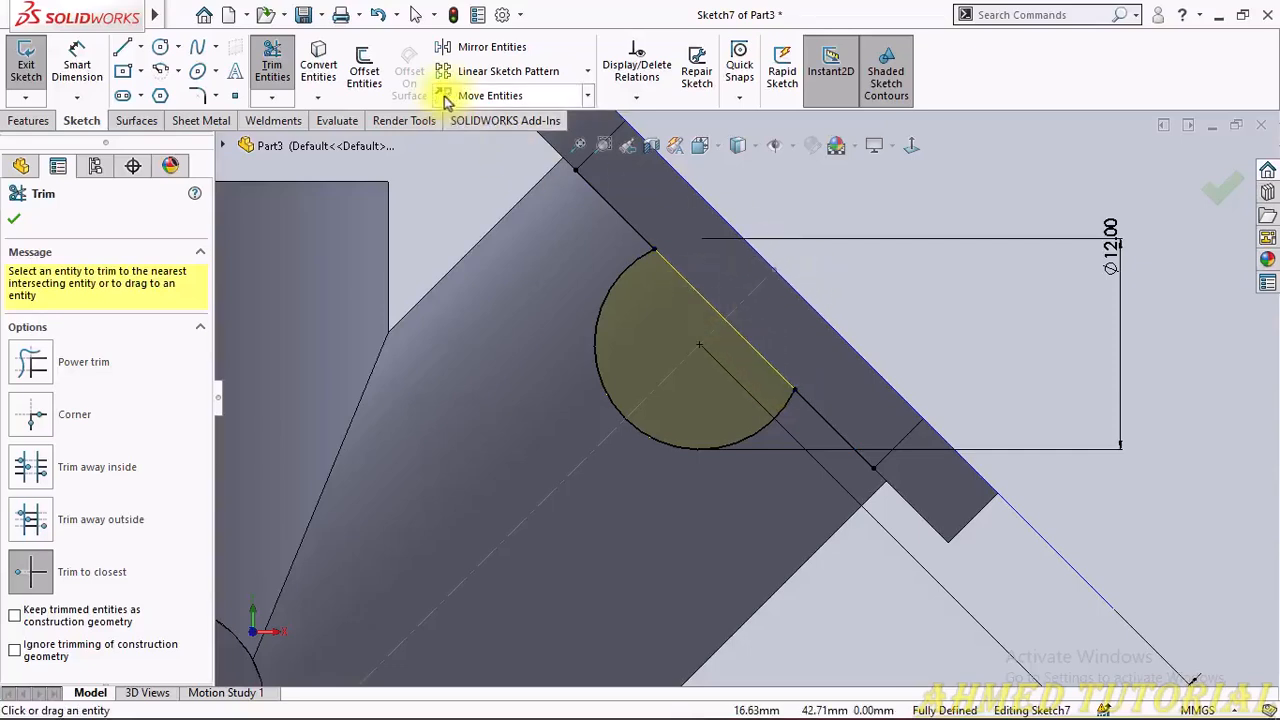
Step: Check the fillet radius in the reference drawing and apply 2 mm sketch fillets where the arc meets both edge lines
{"action": "left_click", "coordinate": [199, 96]}
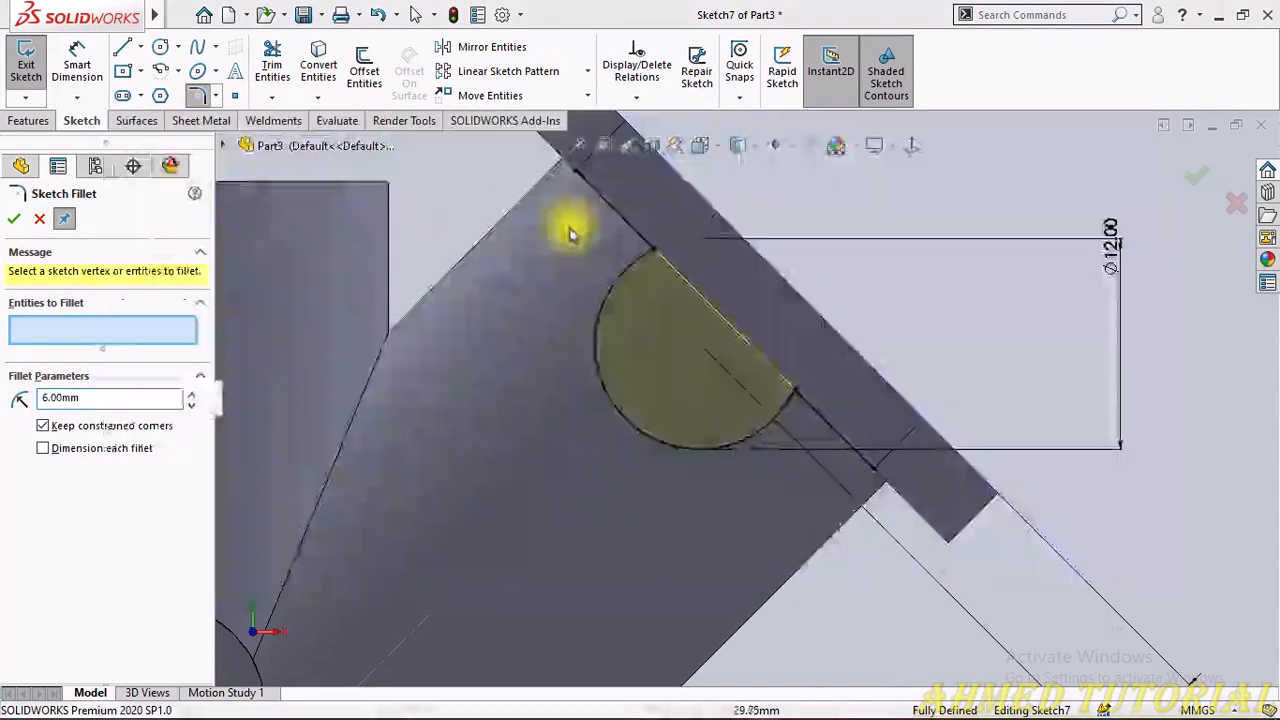
{"action": "key", "text": "alt+Tab"}
{"action": "key", "text": "alt+Tab"}
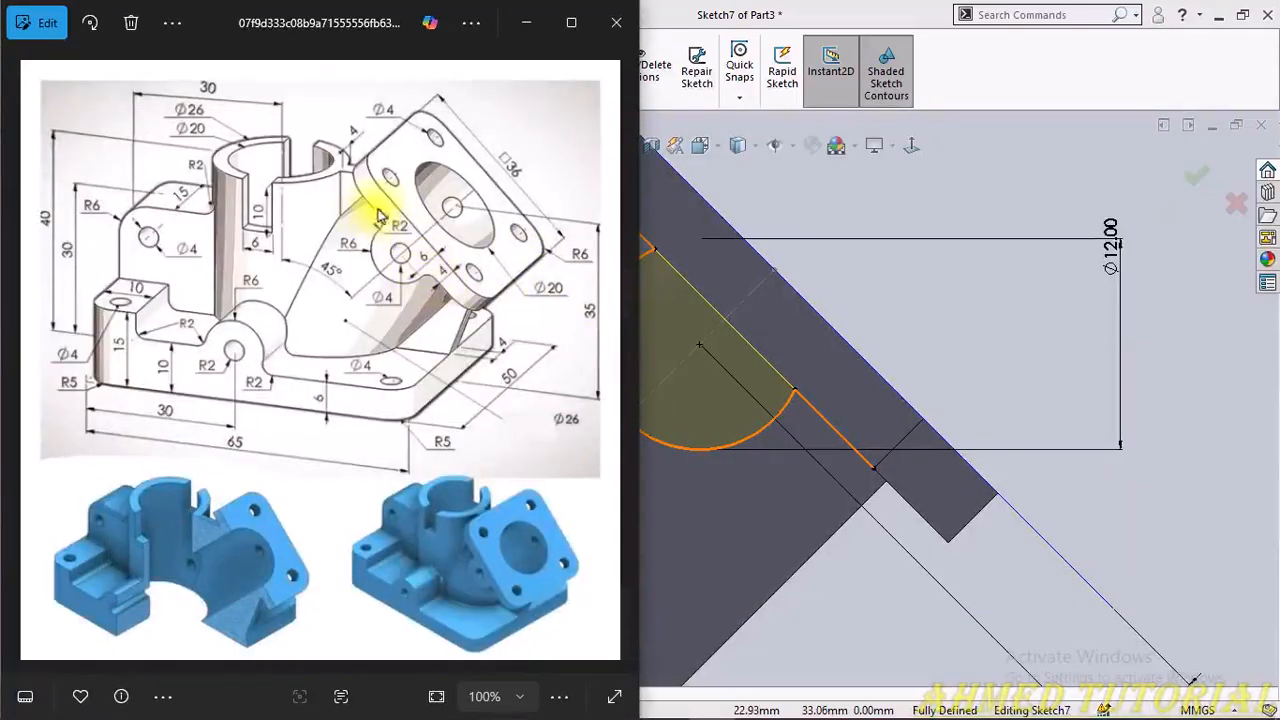
{"action": "key", "text": "alt+Tab"}
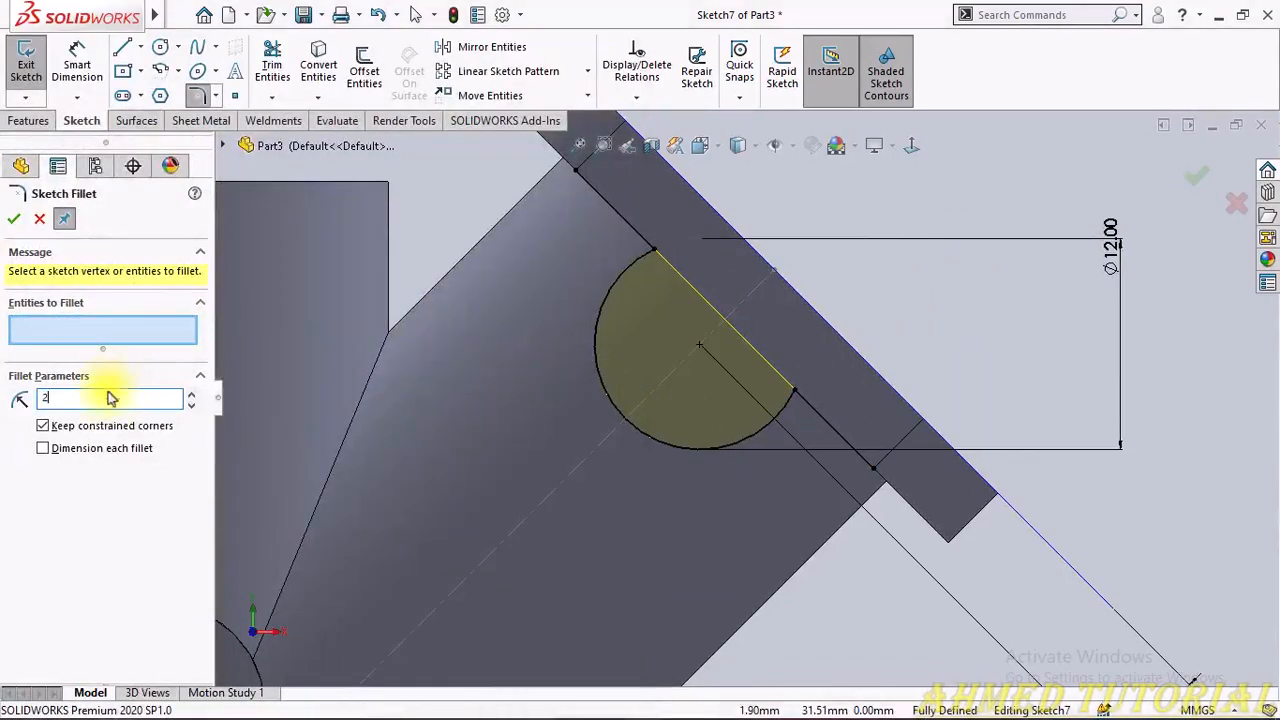
{"action": "left_click", "coordinate": [800, 398]}
{"action": "left_click", "coordinate": [657, 259]}
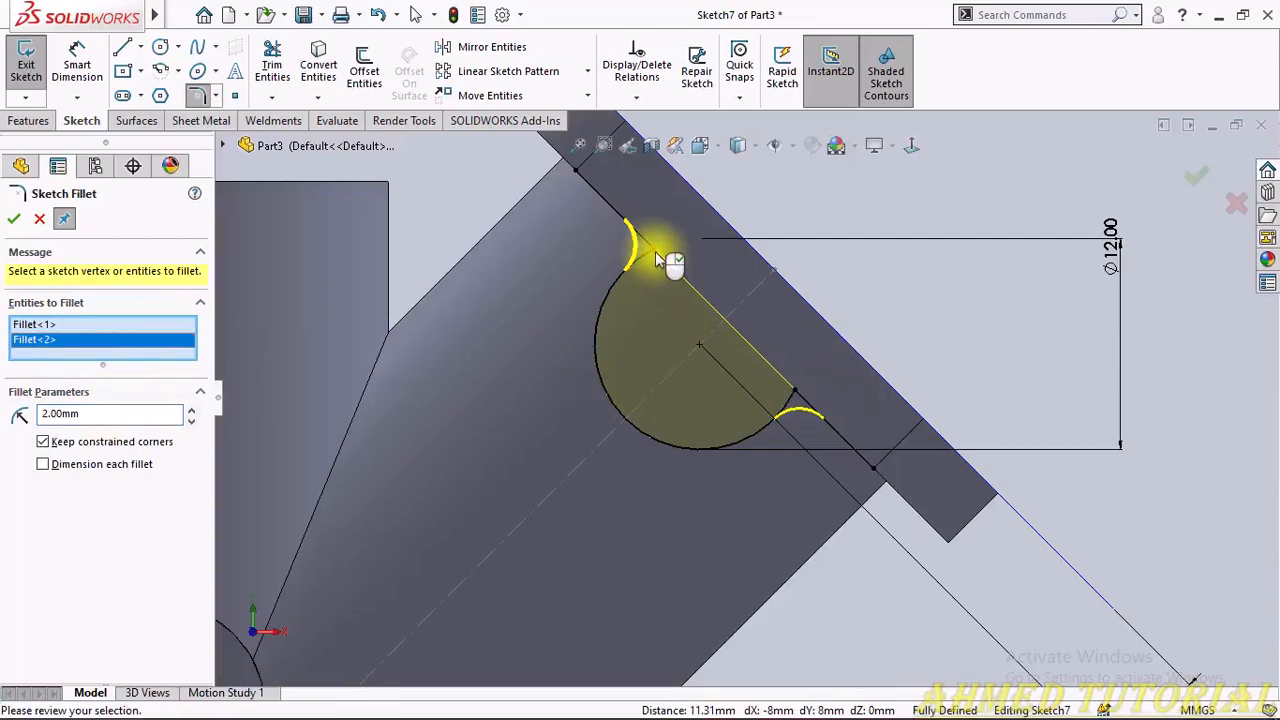
{"action": "right_click", "coordinate": [657, 259]}
{"action": "key", "text": "Escape"}
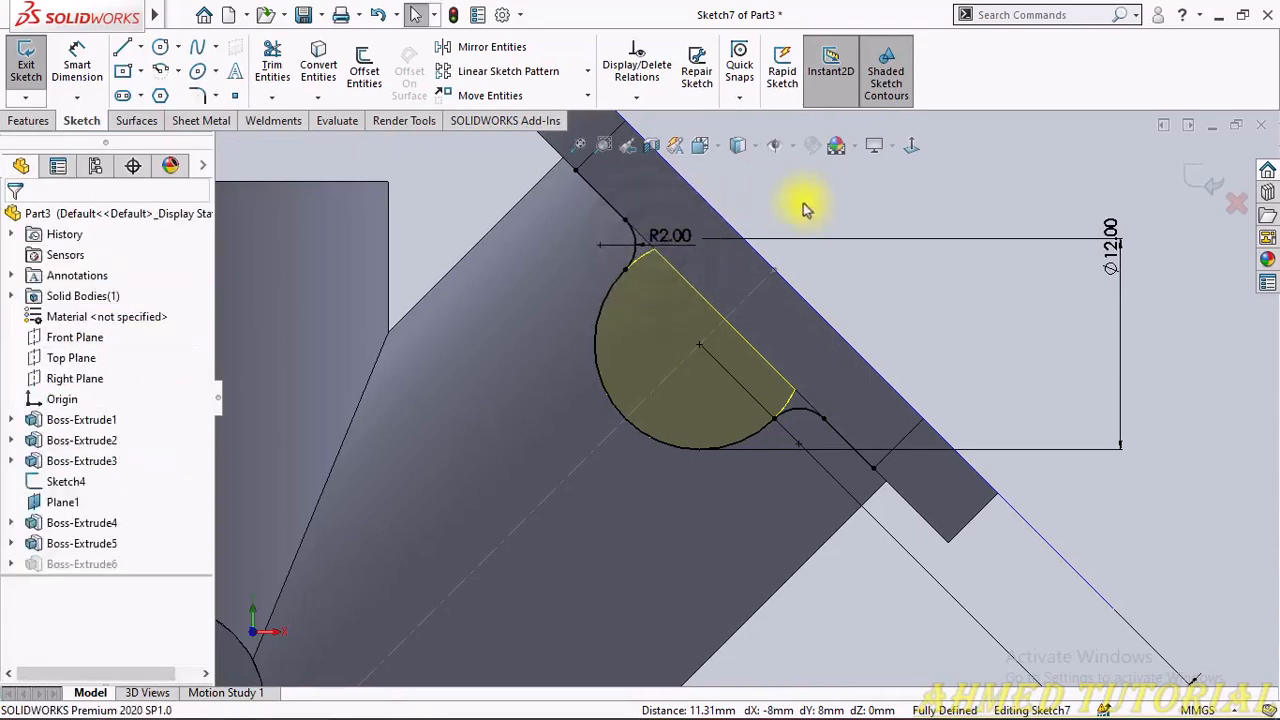
Step: Delete the two short straight lines remaining beyond the fillet arcs
{"action": "left_click", "coordinate": [800, 405]}
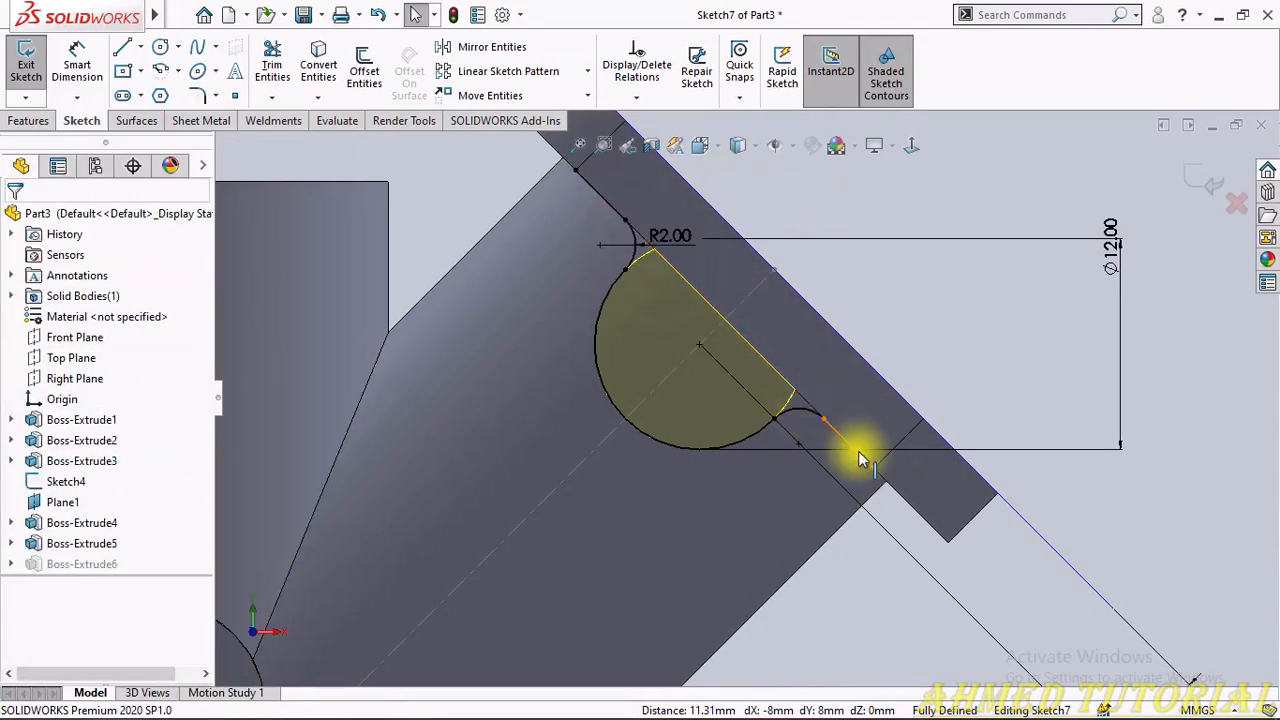
{"action": "left_click", "coordinate": [858, 454]}
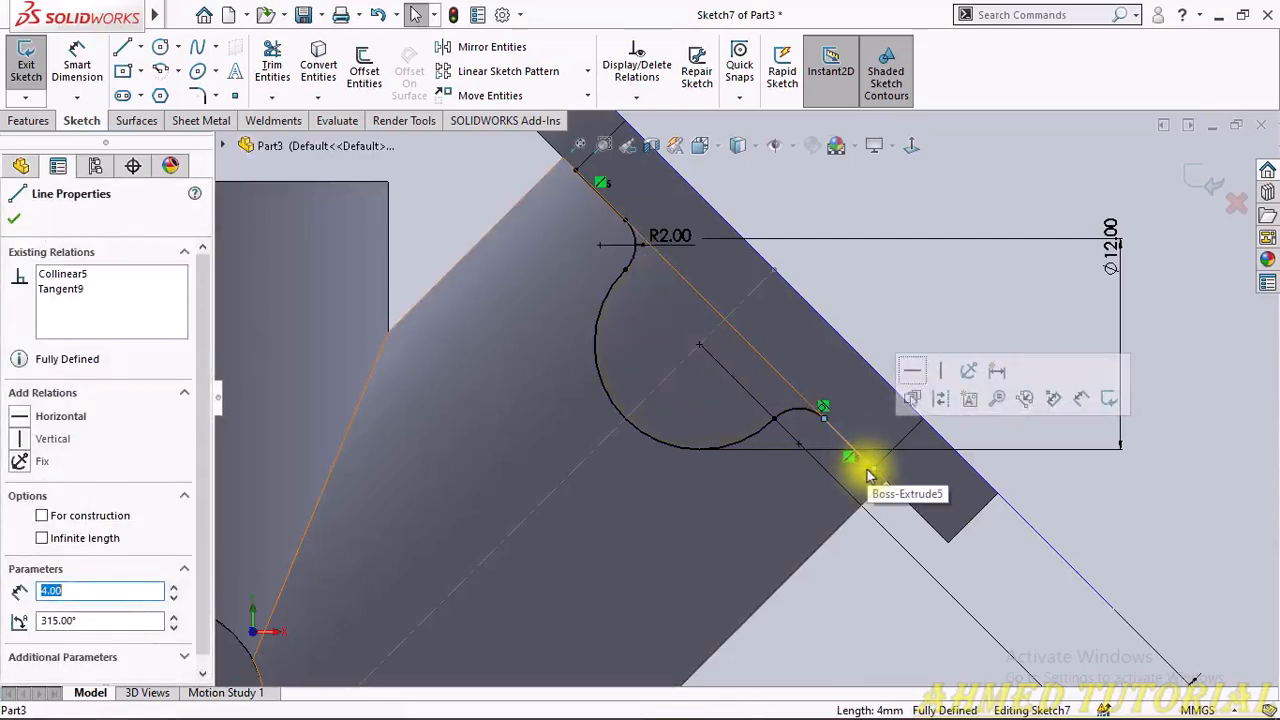
{"action": "key", "text": "Delete"}
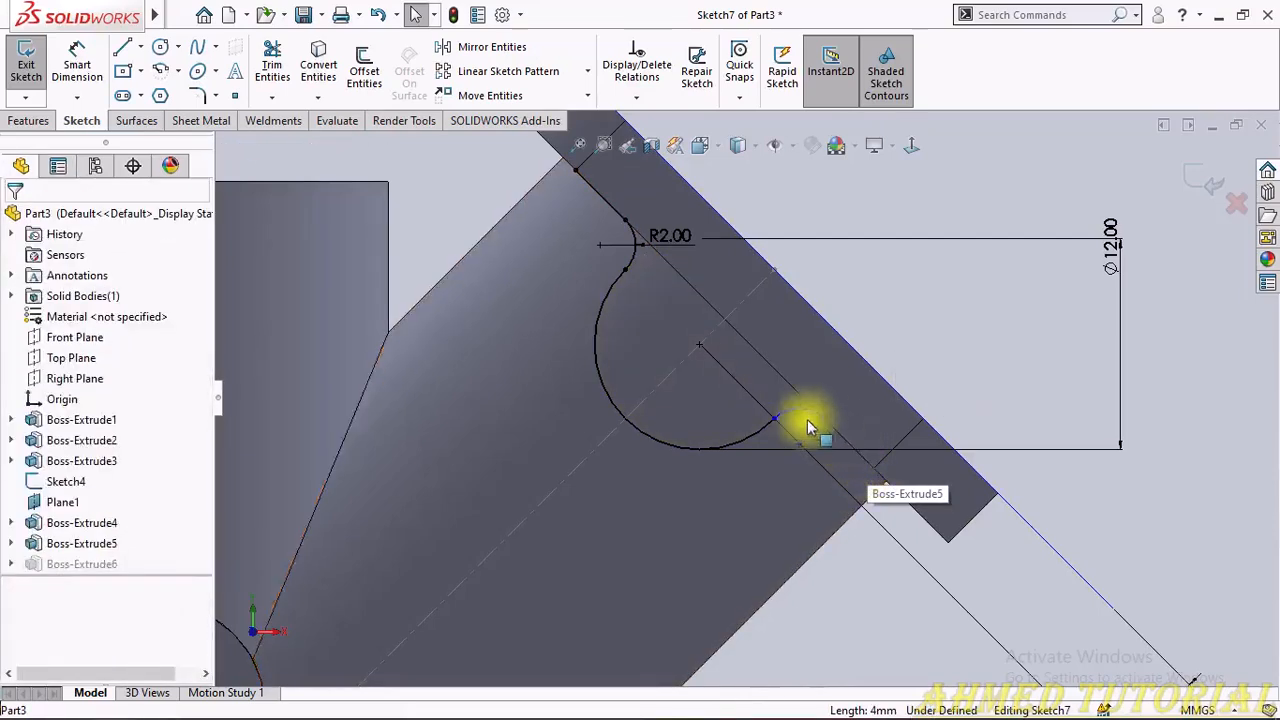
{"action": "left_click", "coordinate": [606, 201]}
{"action": "key", "text": "Delete"}
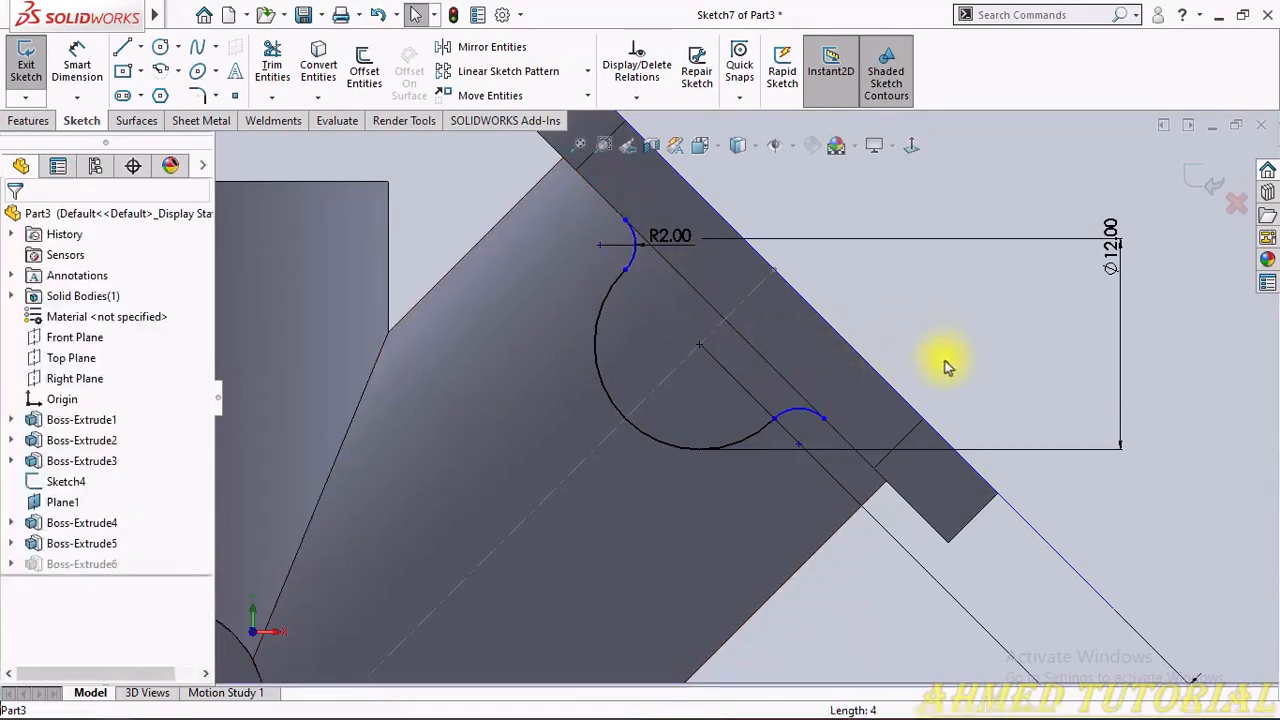
Step: Convert the flange edge again and trim its outer segments so the line closes the profile between the two fillet ends
{"action": "left_click", "coordinate": [832, 428]}
{"action": "left_click", "coordinate": [284, 74]}
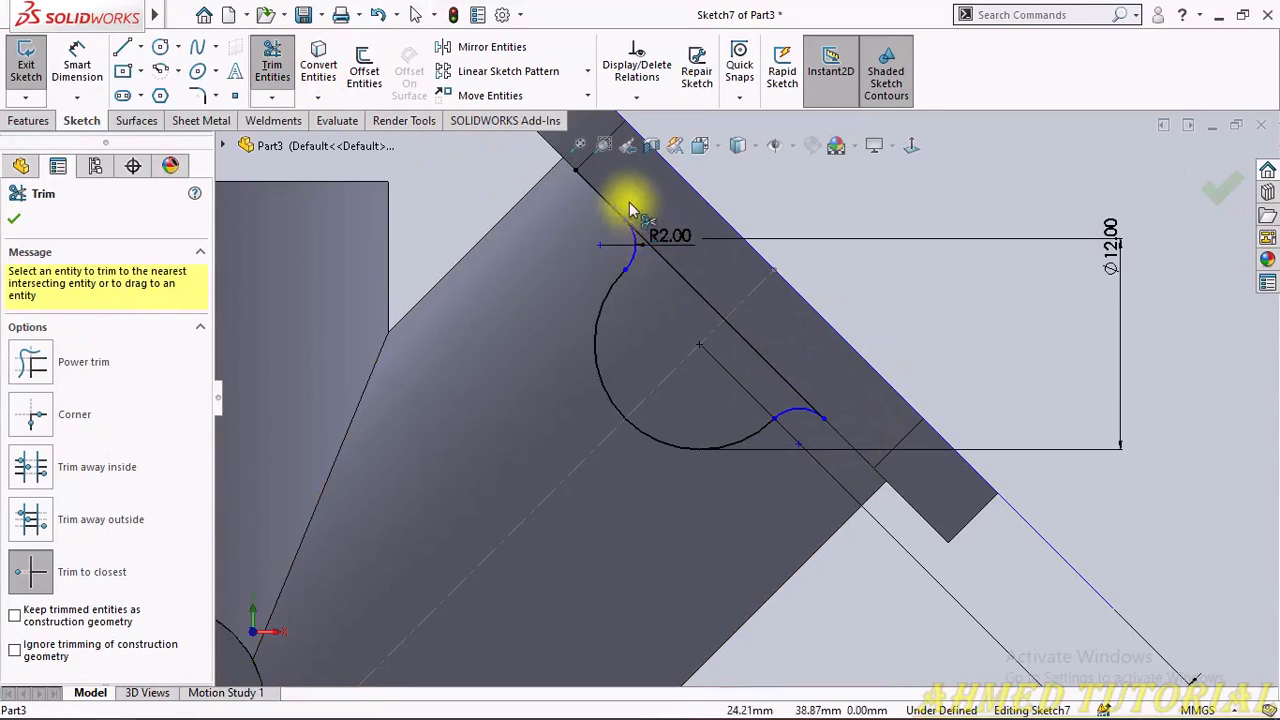
{"action": "left_click", "coordinate": [610, 210]}
{"action": "key", "text": "Escape"}
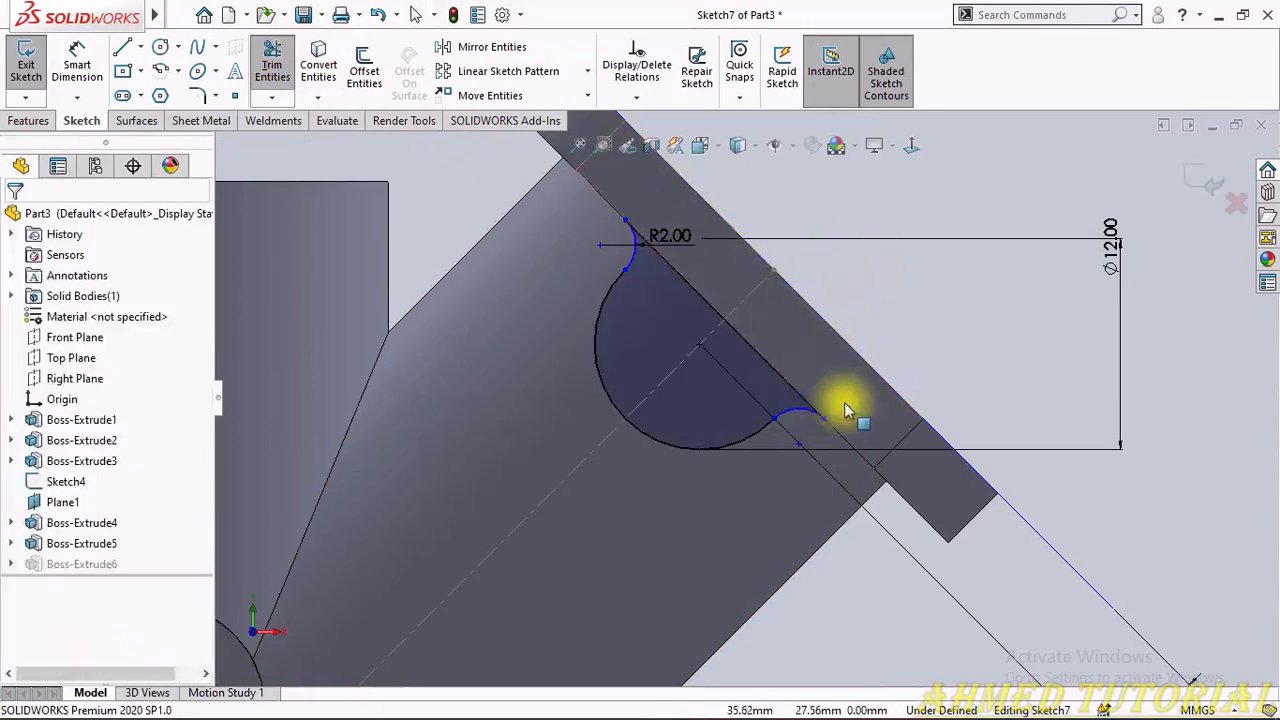
Step: Try a vertical relation between the lower fillet arc's end point and its centre, and undo it
{"action": "scroll", "coordinate": [850, 402], "scroll_direction": "down", "scroll_amount": 2}
{"action": "left_click", "coordinate": [802, 432]}
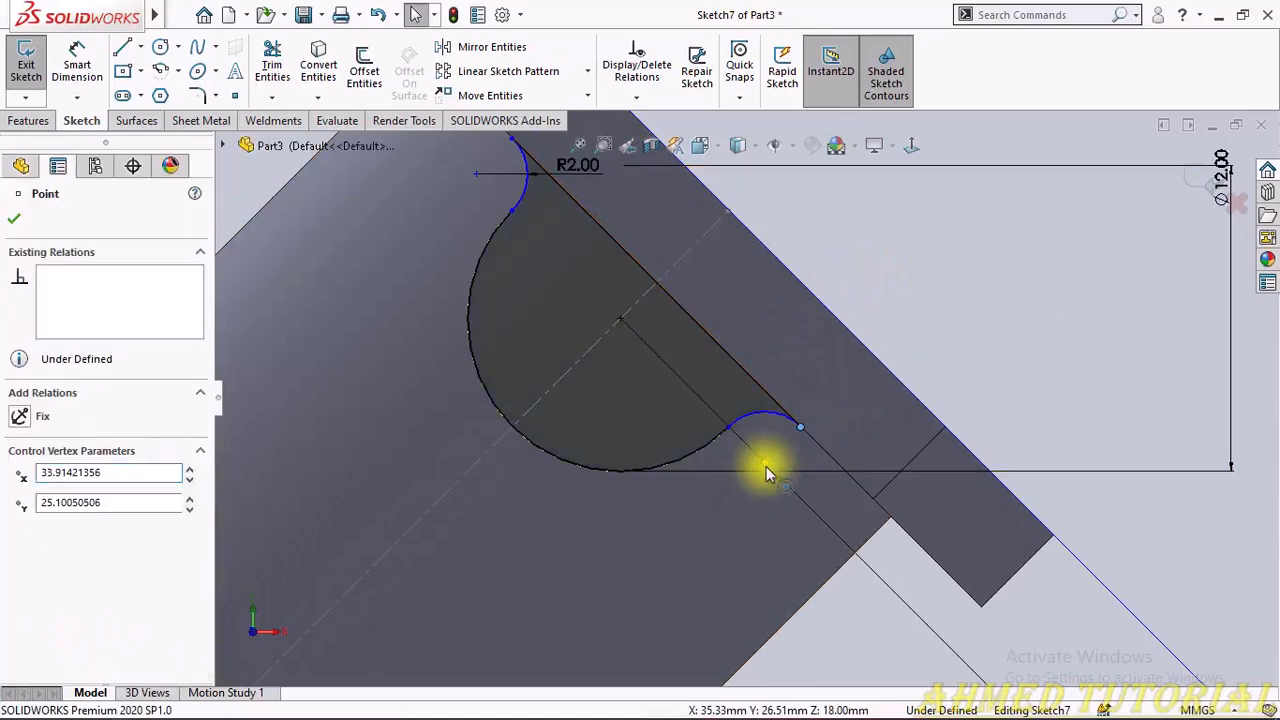
{"action": "left_click", "coordinate": [766, 466], "text": "ctrl"}
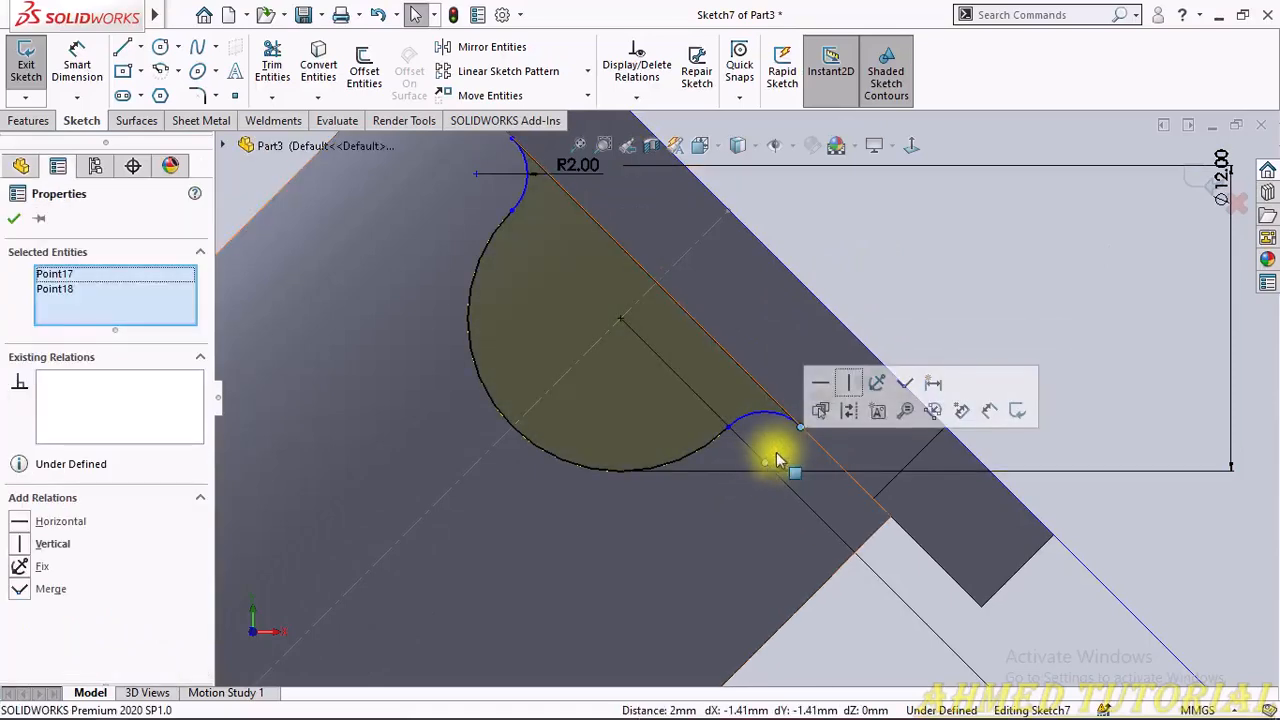
{"action": "left_click", "coordinate": [849, 386]}
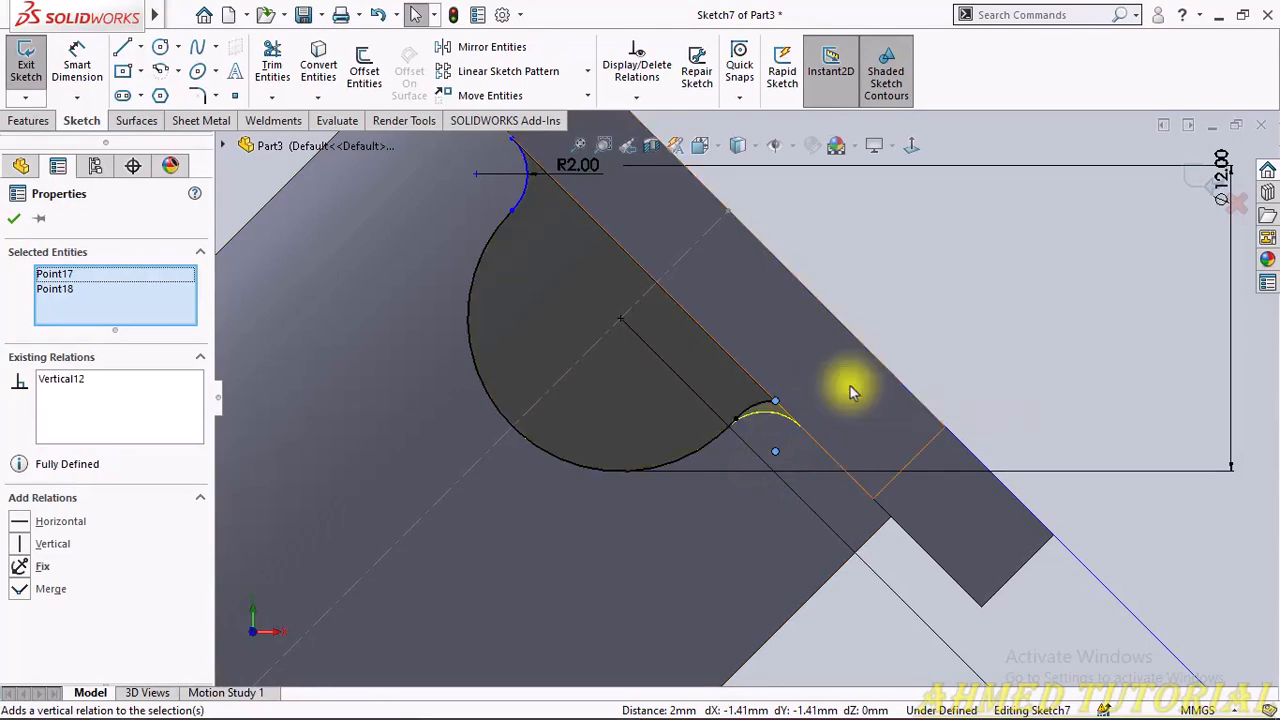
{"action": "key", "text": "Escape"}
{"action": "key", "text": "ctrl+z"}
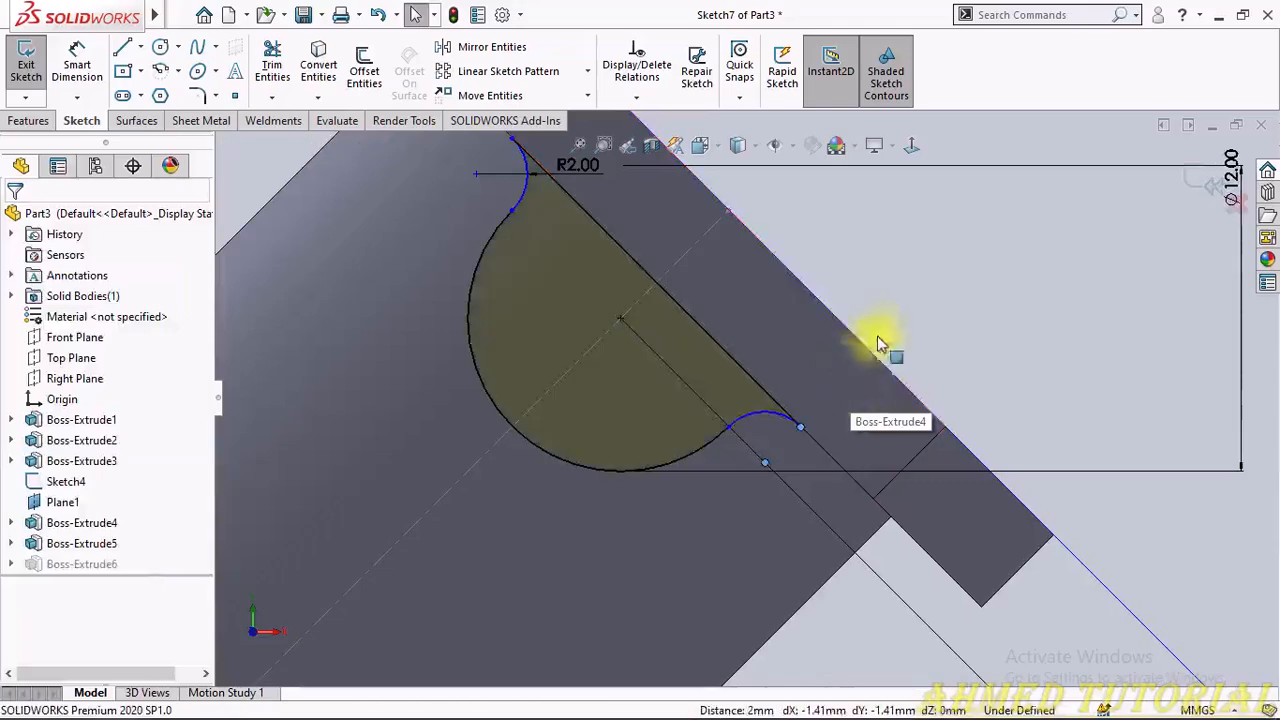
{"action": "key", "text": "Escape"}
Step: Try a horizontal relation between the large arc's centre and its two fillet junction points, and undo it
{"action": "scroll", "coordinate": [819, 330], "scroll_direction": "up", "scroll_amount": 1}
{"action": "scroll", "coordinate": [818, 400], "scroll_direction": "up", "scroll_amount": 1}
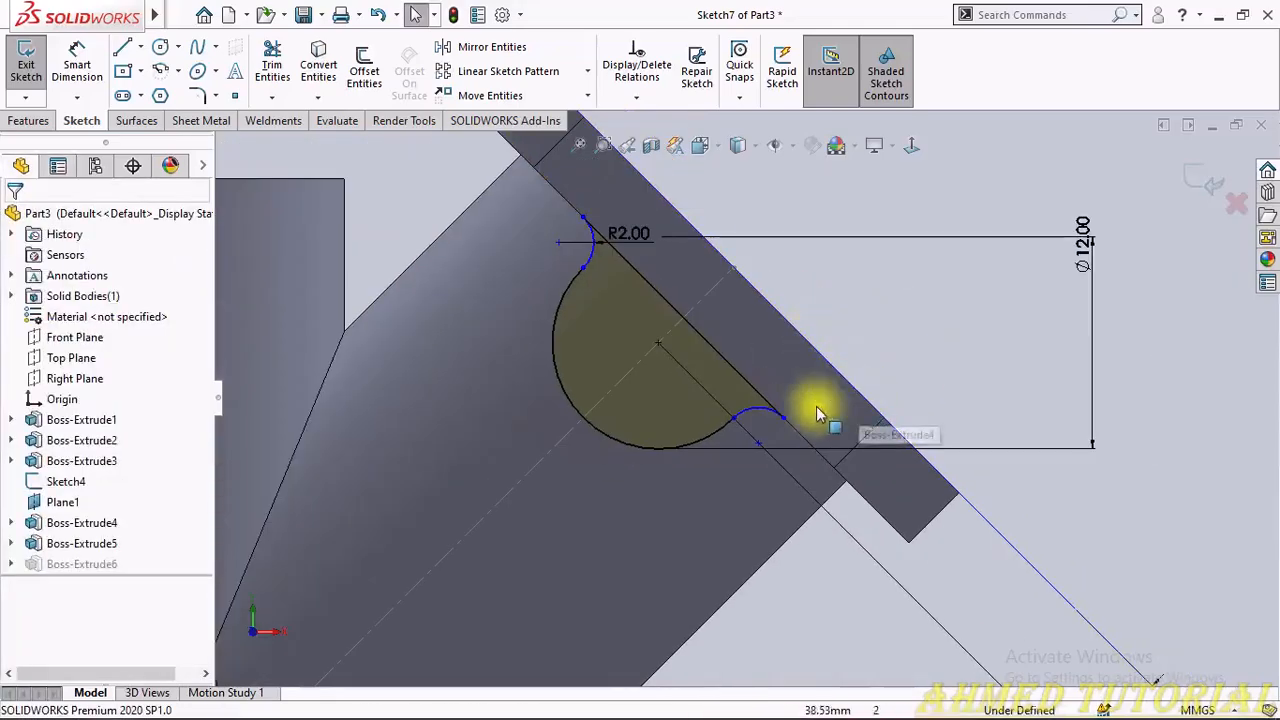
{"action": "left_click", "coordinate": [734, 420]}
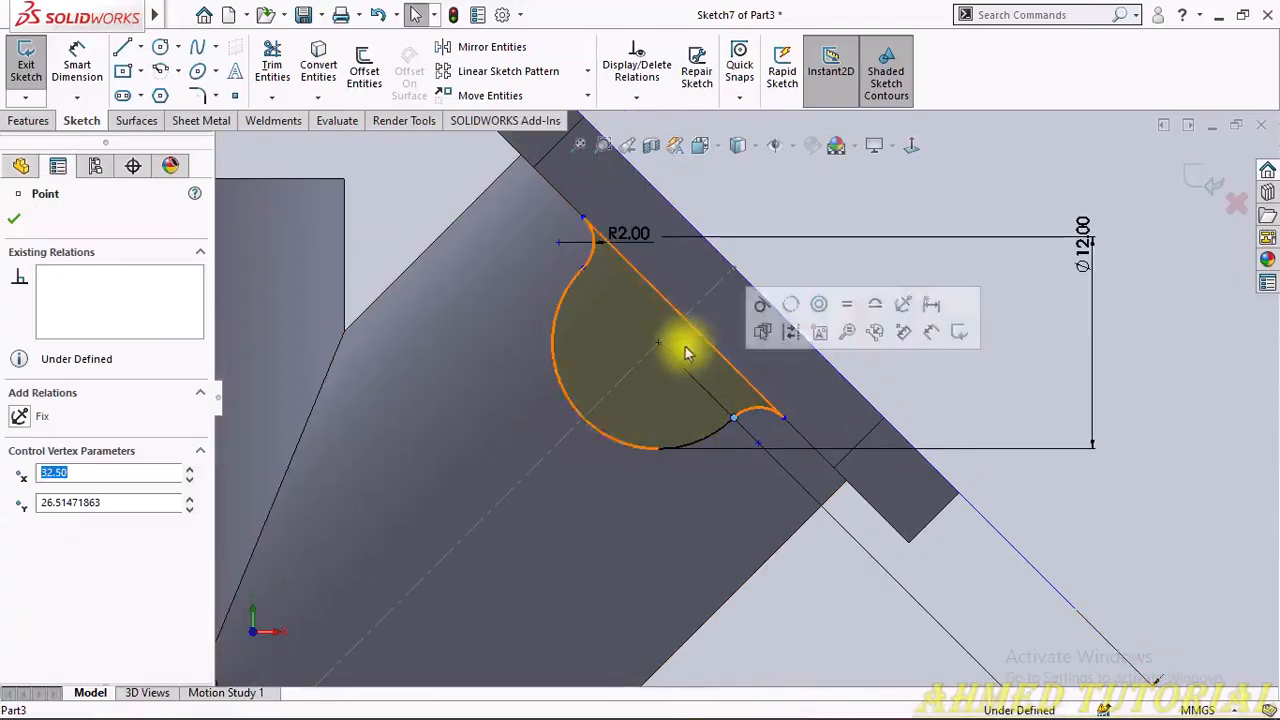
{"action": "left_click", "coordinate": [658, 345], "text": "ctrl"}
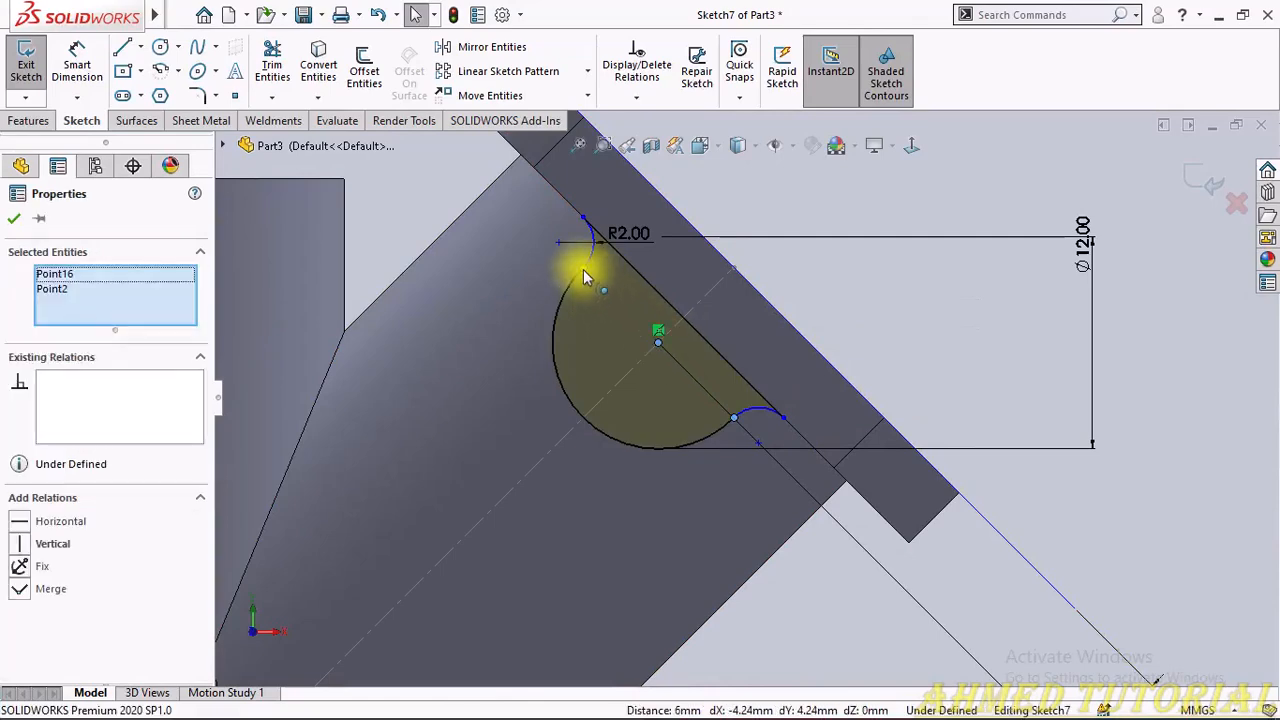
{"action": "left_click", "coordinate": [584, 270], "text": "ctrl"}
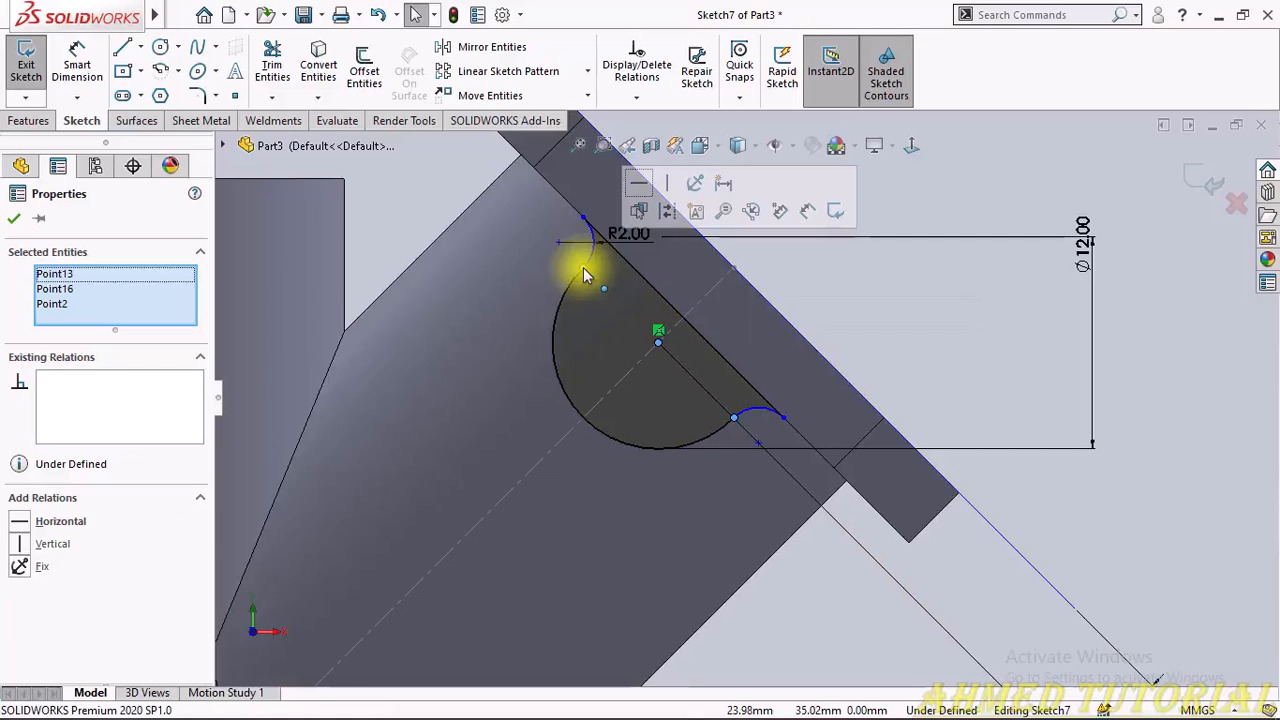
{"action": "left_click", "coordinate": [643, 185]}
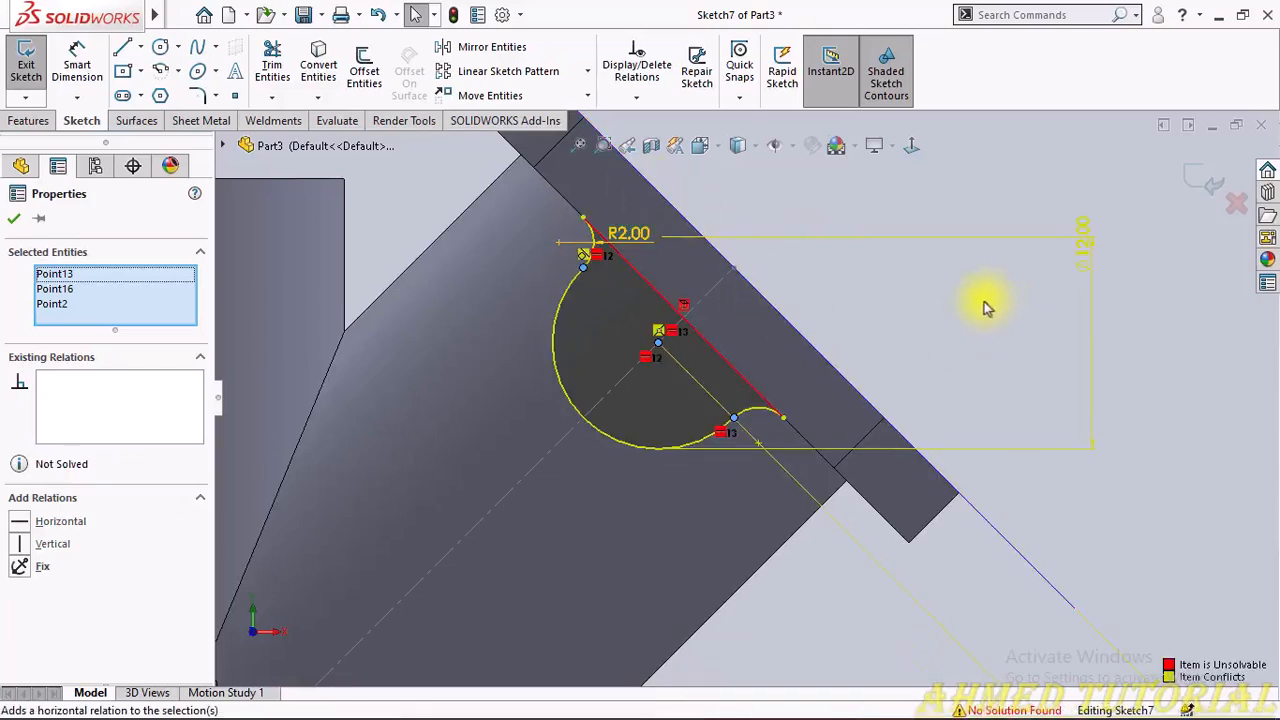
{"action": "left_click", "coordinate": [924, 318]}
{"action": "key", "text": "ctrl+z"}
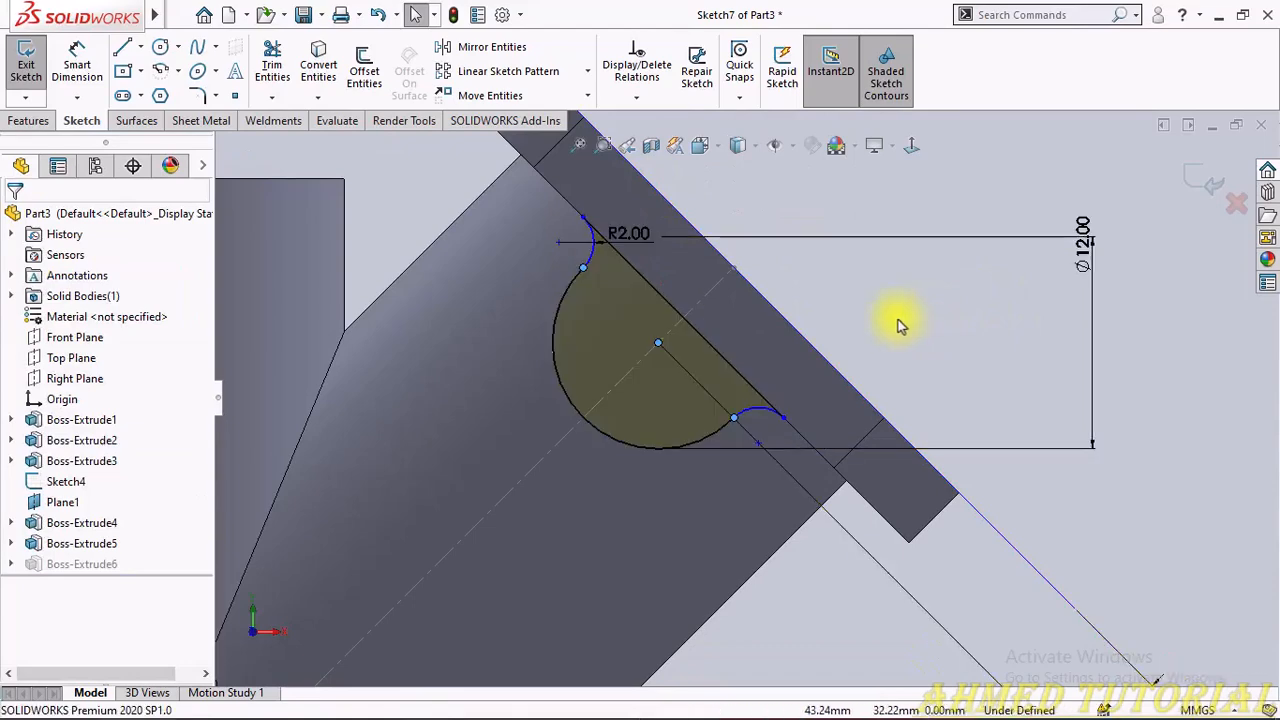
{"action": "left_click", "coordinate": [950, 388]}
Step: Try to dimension the distance between the lower fillet's centre and the large arc's centre
{"action": "right_click_drag", "start_coordinate": [1020, 400], "coordinate": [1012, 177]}
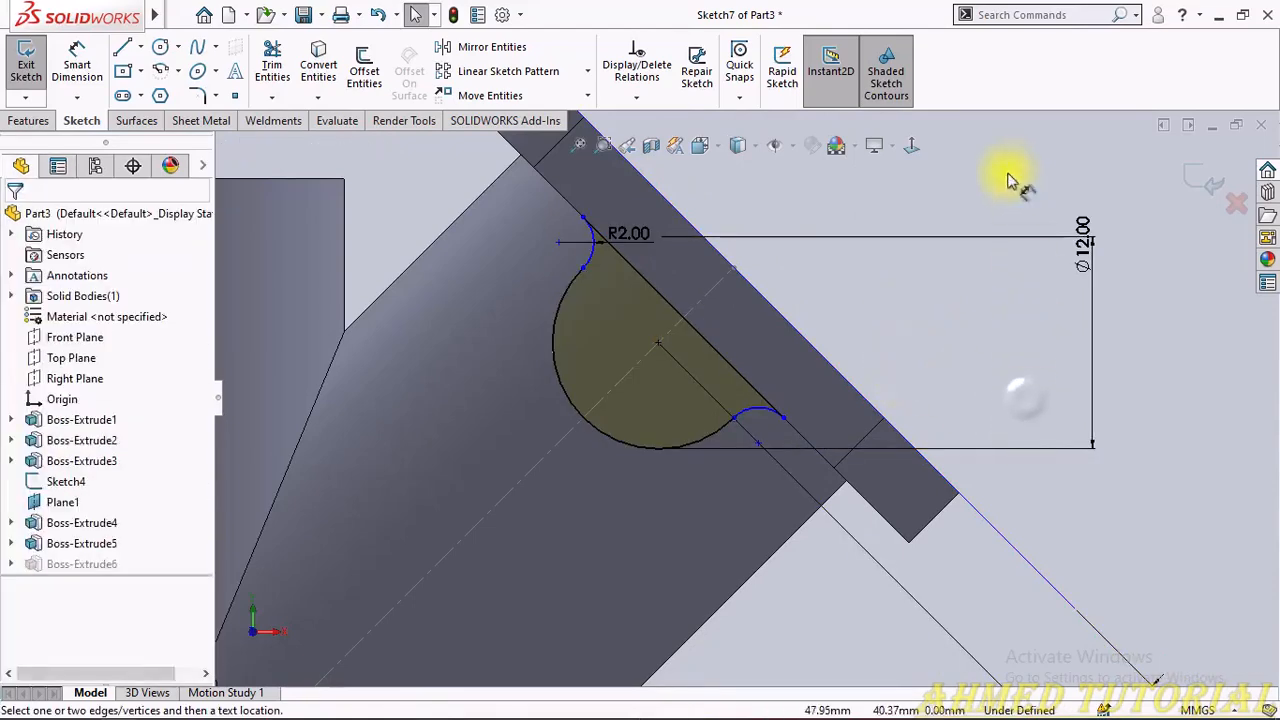
{"action": "left_click", "coordinate": [758, 442]}
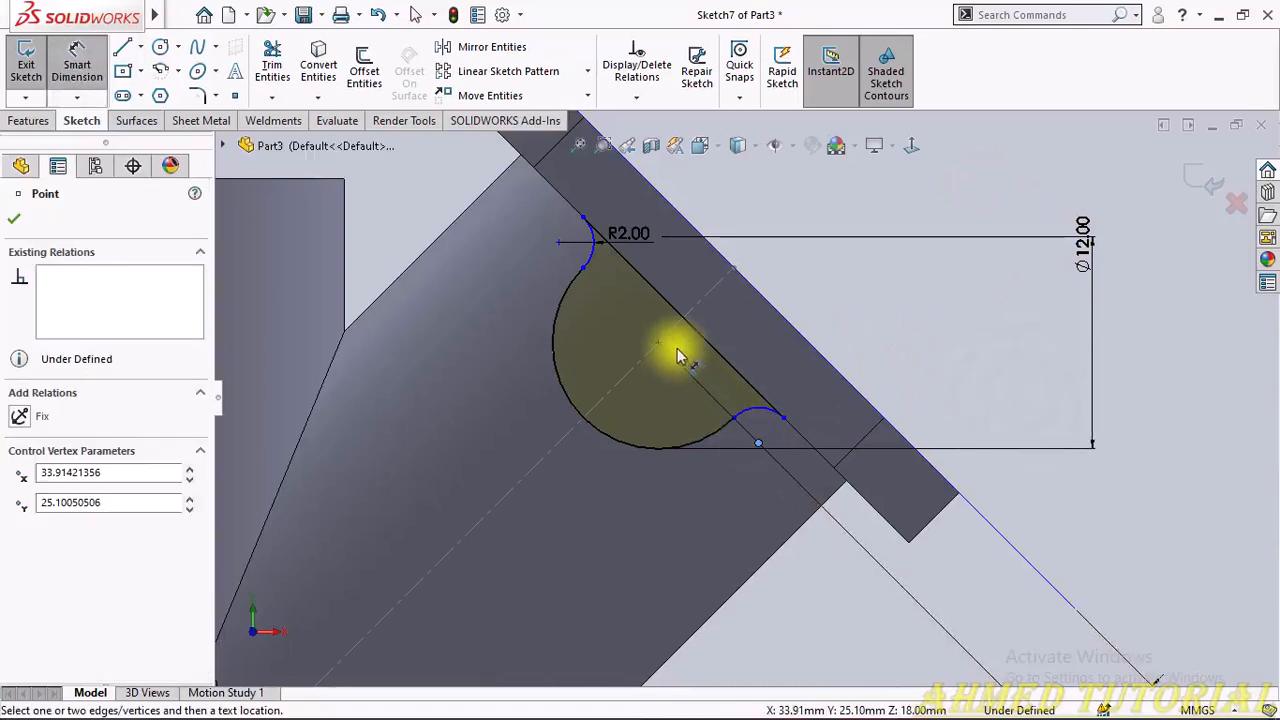
{"action": "left_click", "coordinate": [660, 345]}
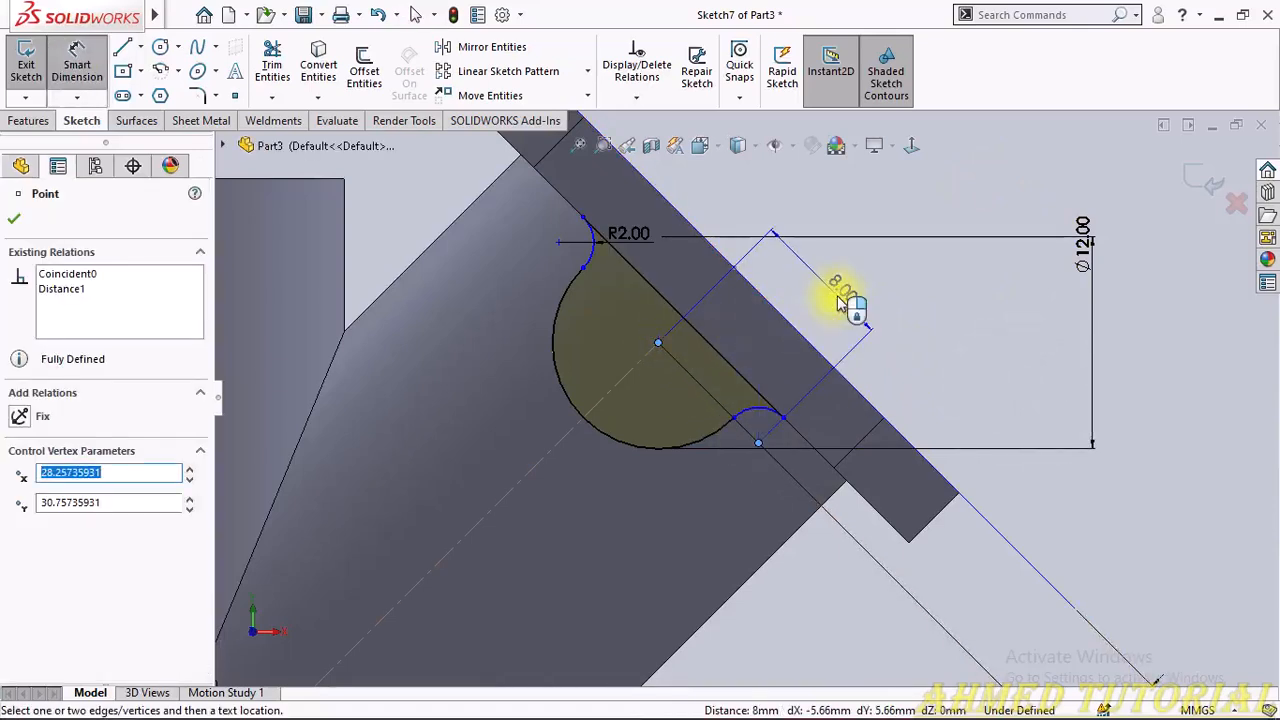
{"action": "left_click", "coordinate": [848, 278]}
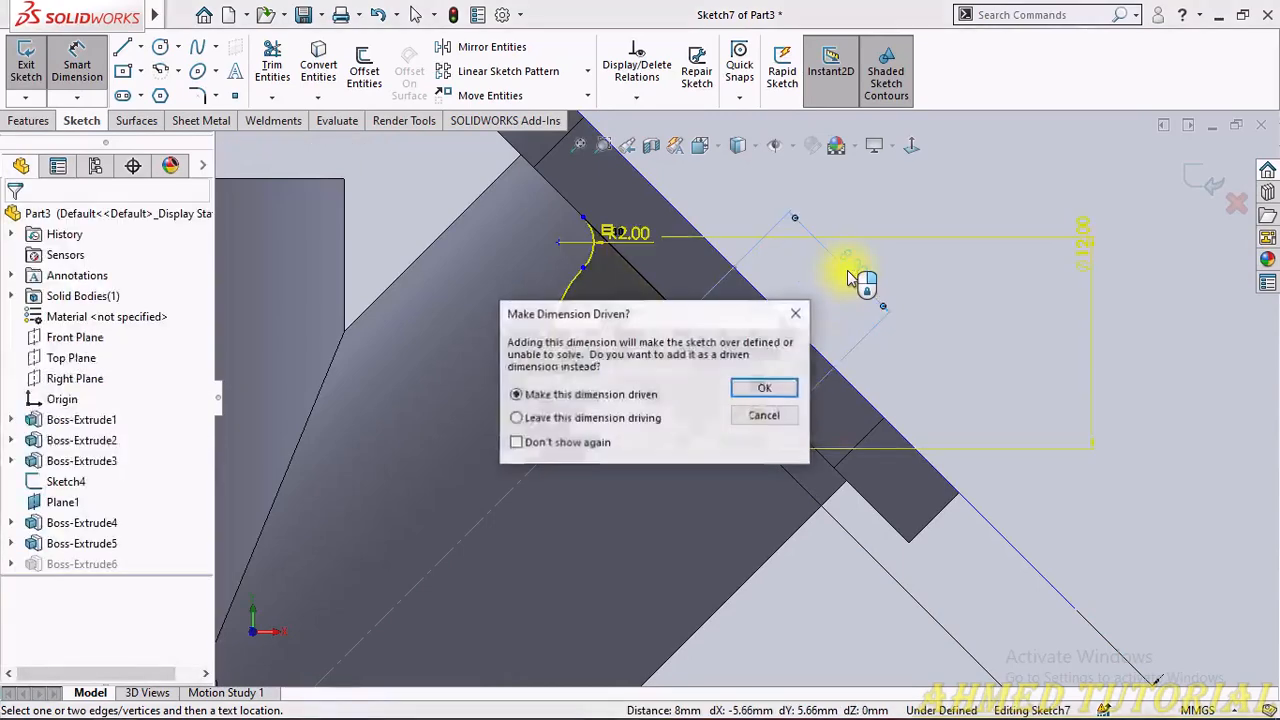
{"action": "key", "text": "Escape"}
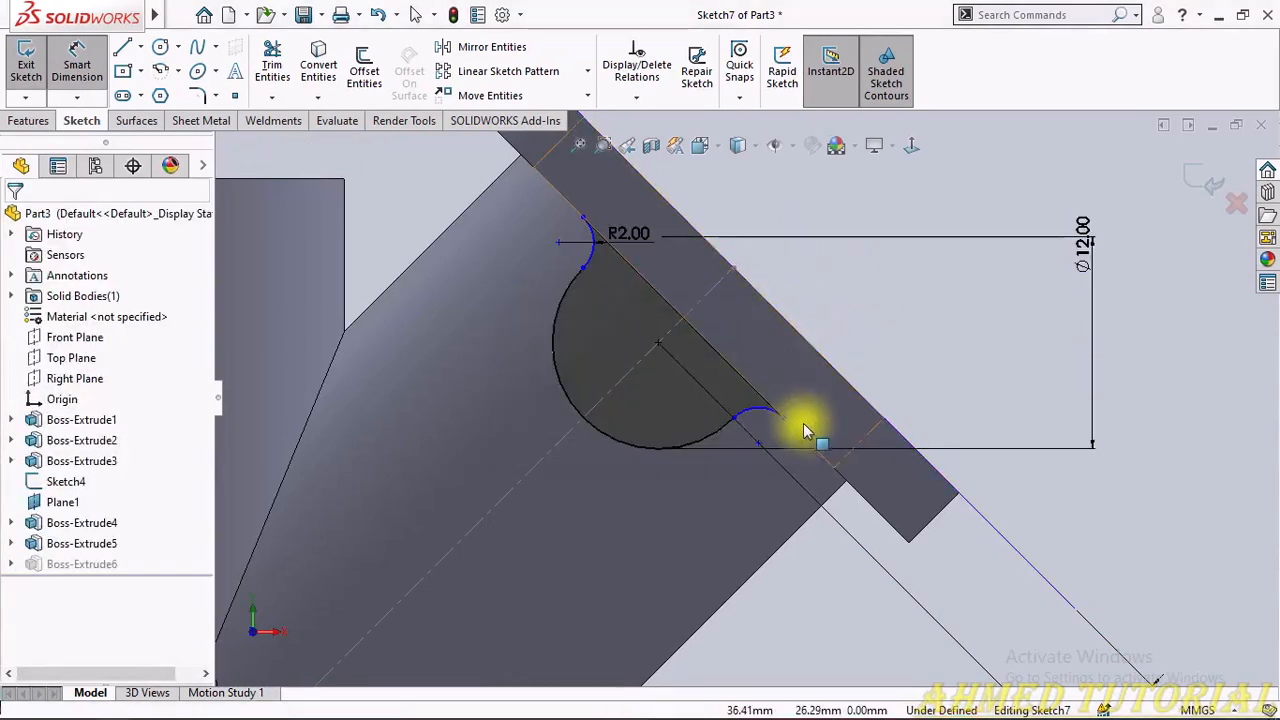
{"action": "key", "text": "Escape"}
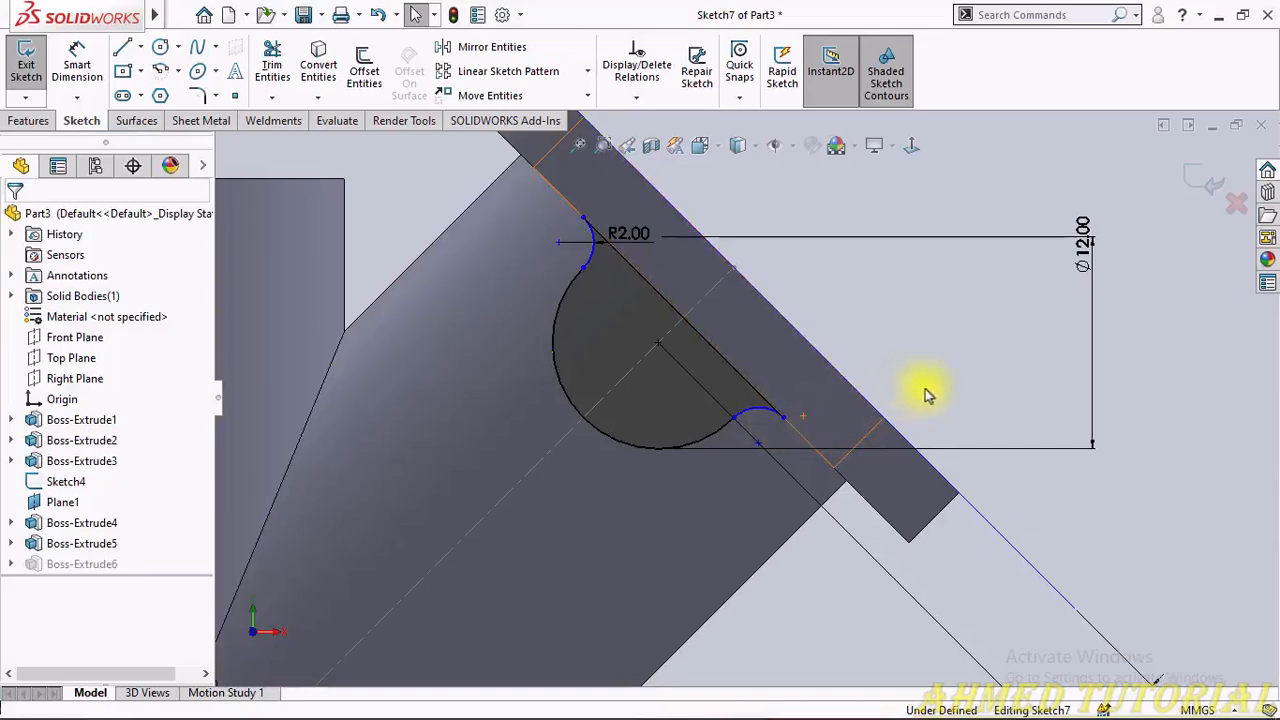
Step: Dimension the distance from the lower fillet's outer end point to the adjacent end edge of the flange's straight side
{"action": "right_click_drag", "start_coordinate": [1070, 386], "coordinate": [1006, 280]}
{"action": "left_click", "coordinate": [784, 418]}
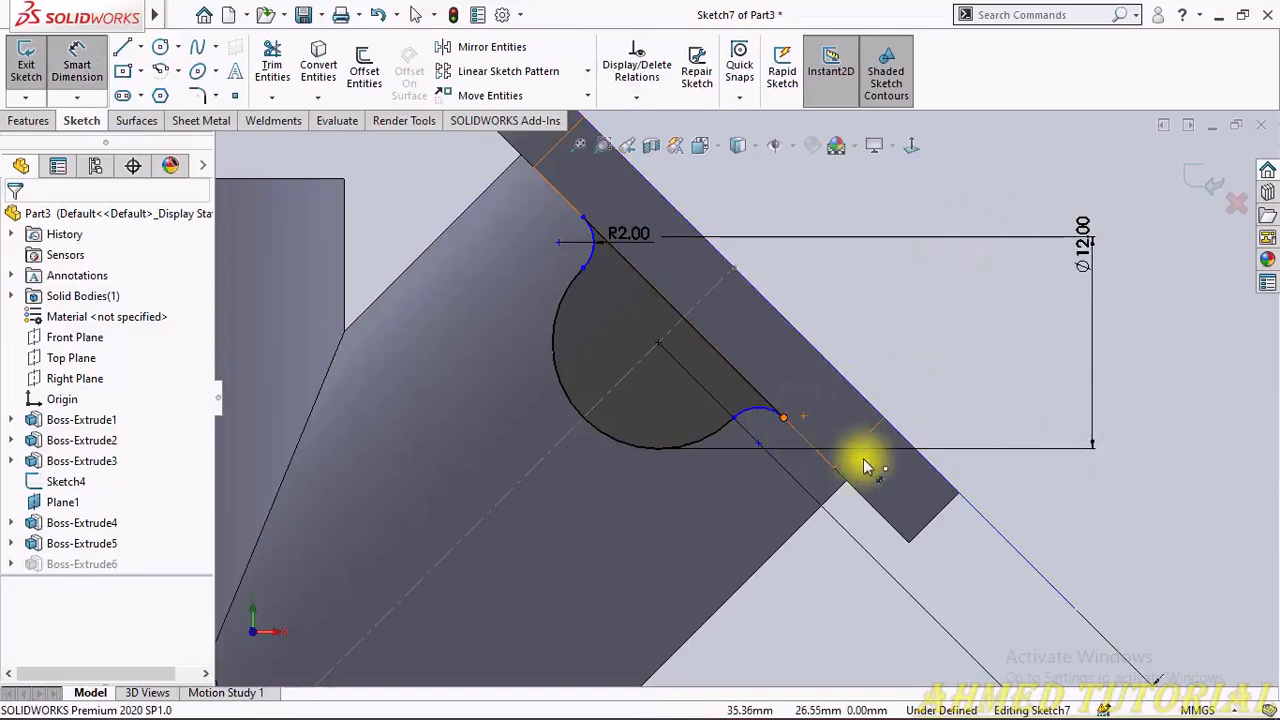
{"action": "left_click", "coordinate": [870, 443]}
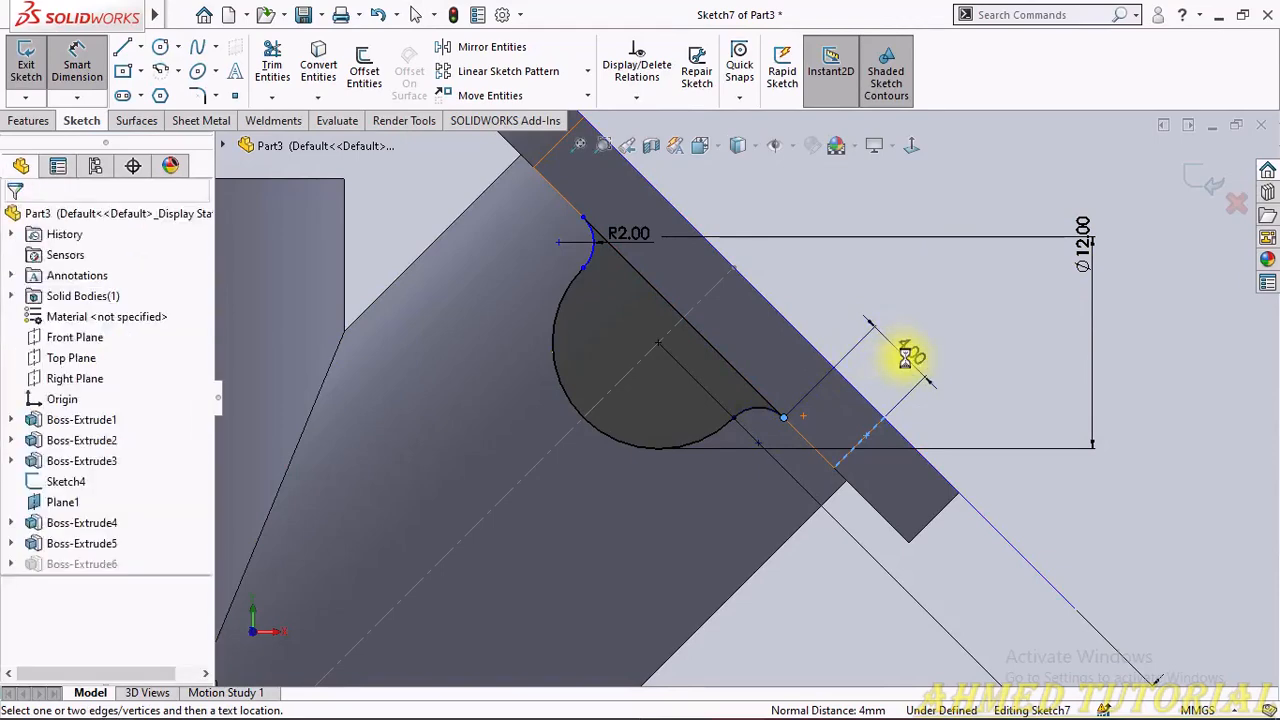
{"action": "left_click", "coordinate": [905, 355]}
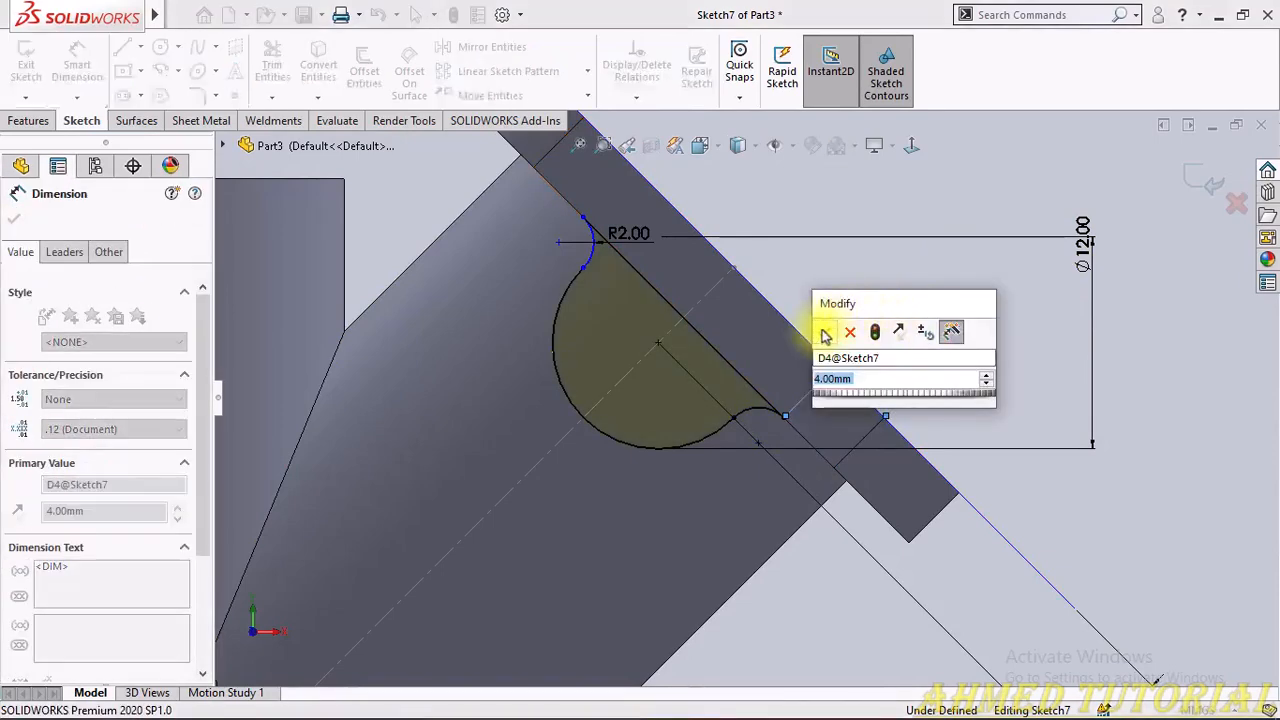
{"action": "left_click", "coordinate": [826, 332]}
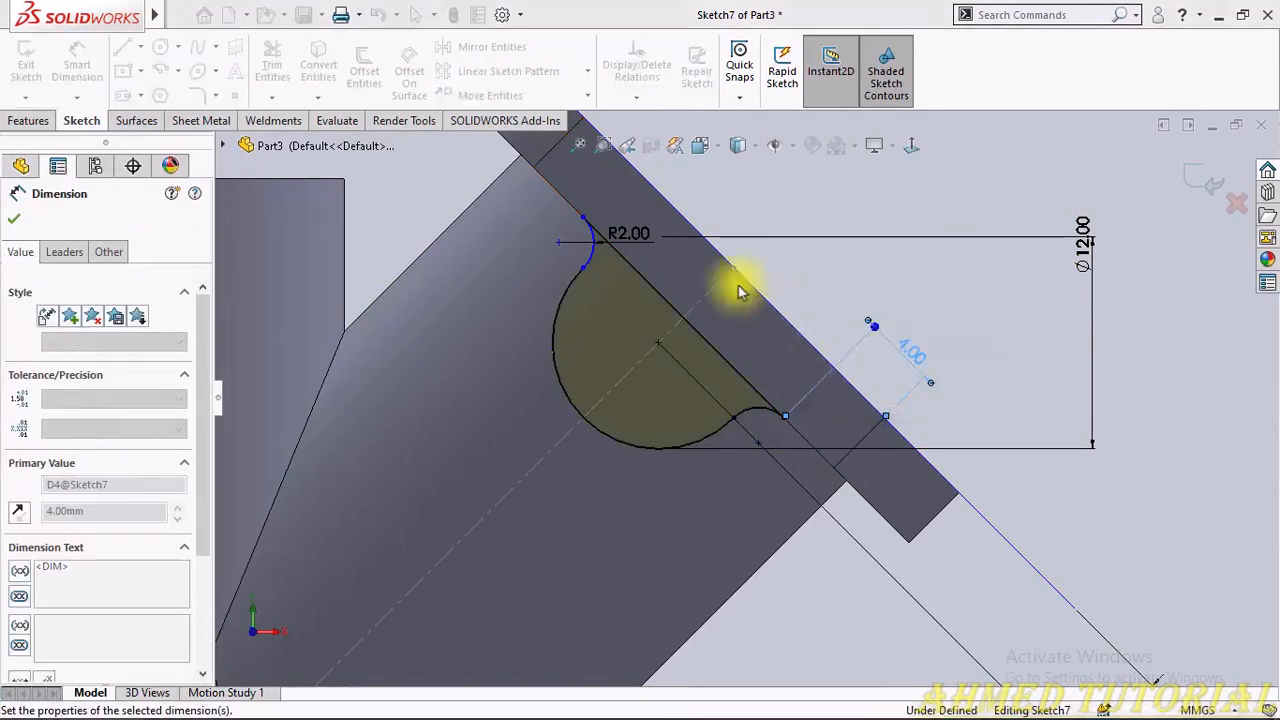
Step: Dimension the upper fillet's outer end point from the flange's adjacent corner point, and exit the lug sketch
{"action": "left_click", "coordinate": [584, 220]}
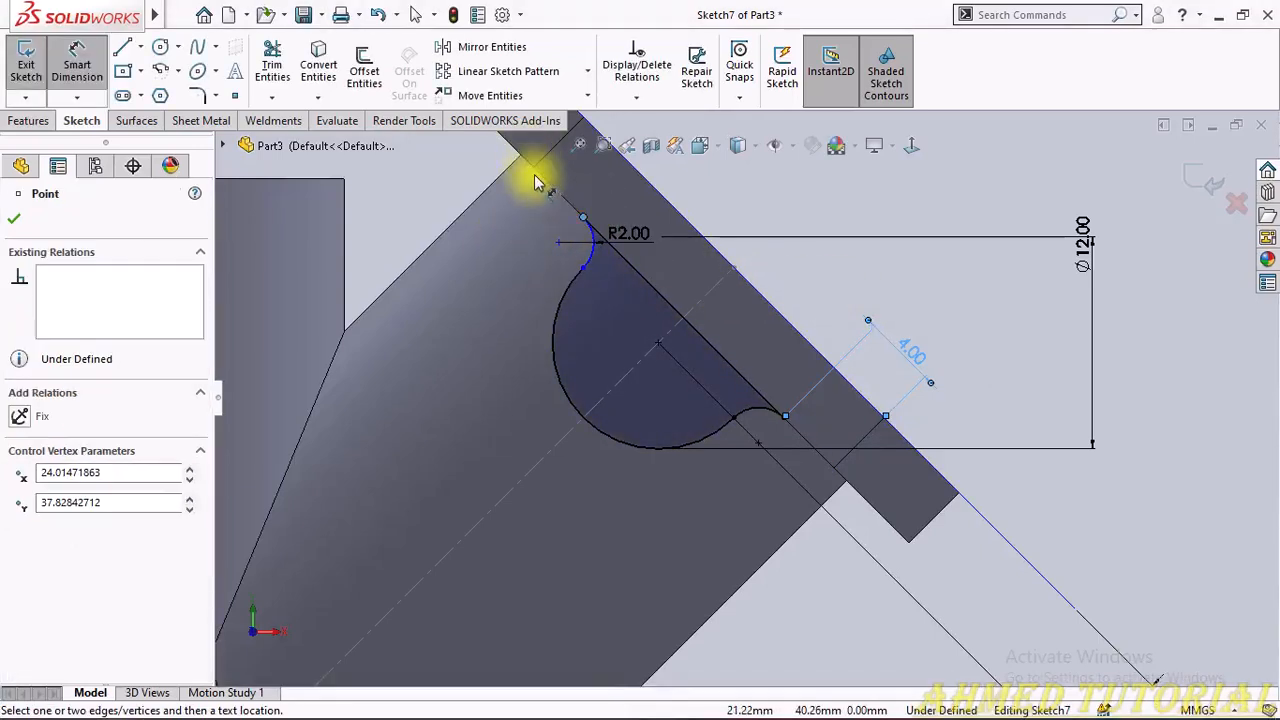
{"action": "left_click", "coordinate": [584, 173]}
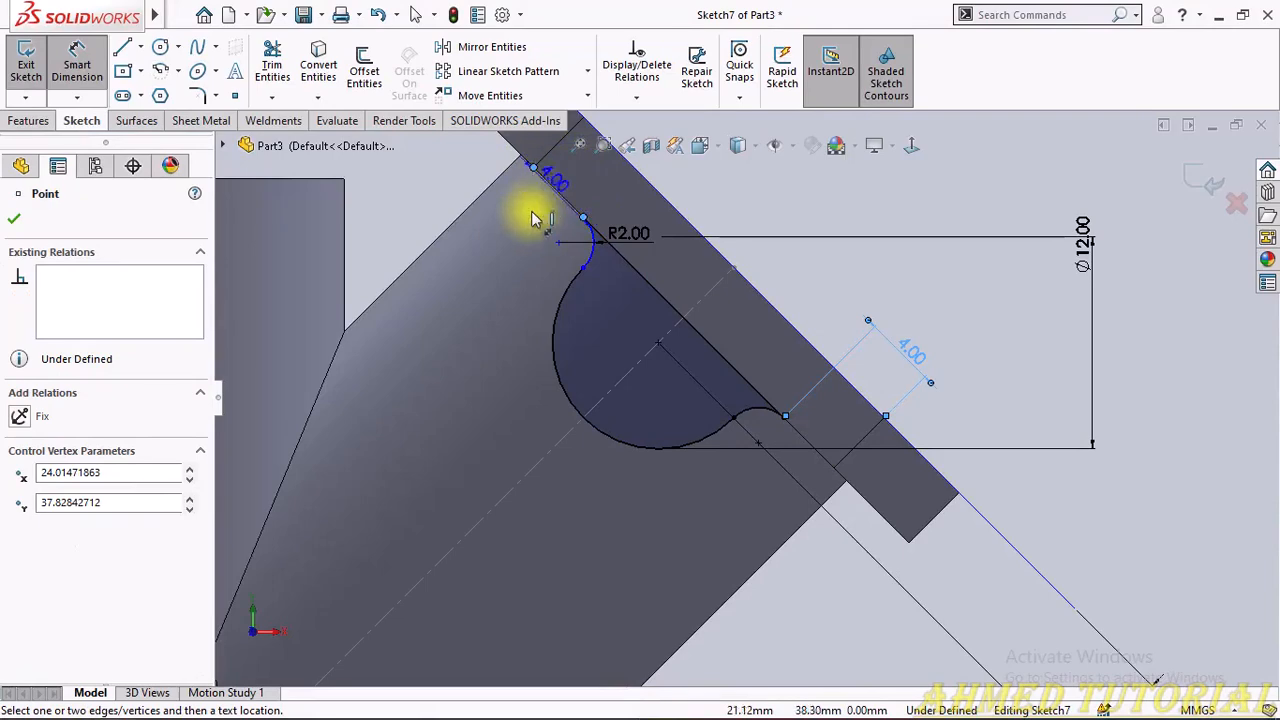
{"action": "left_click", "coordinate": [528, 251]}
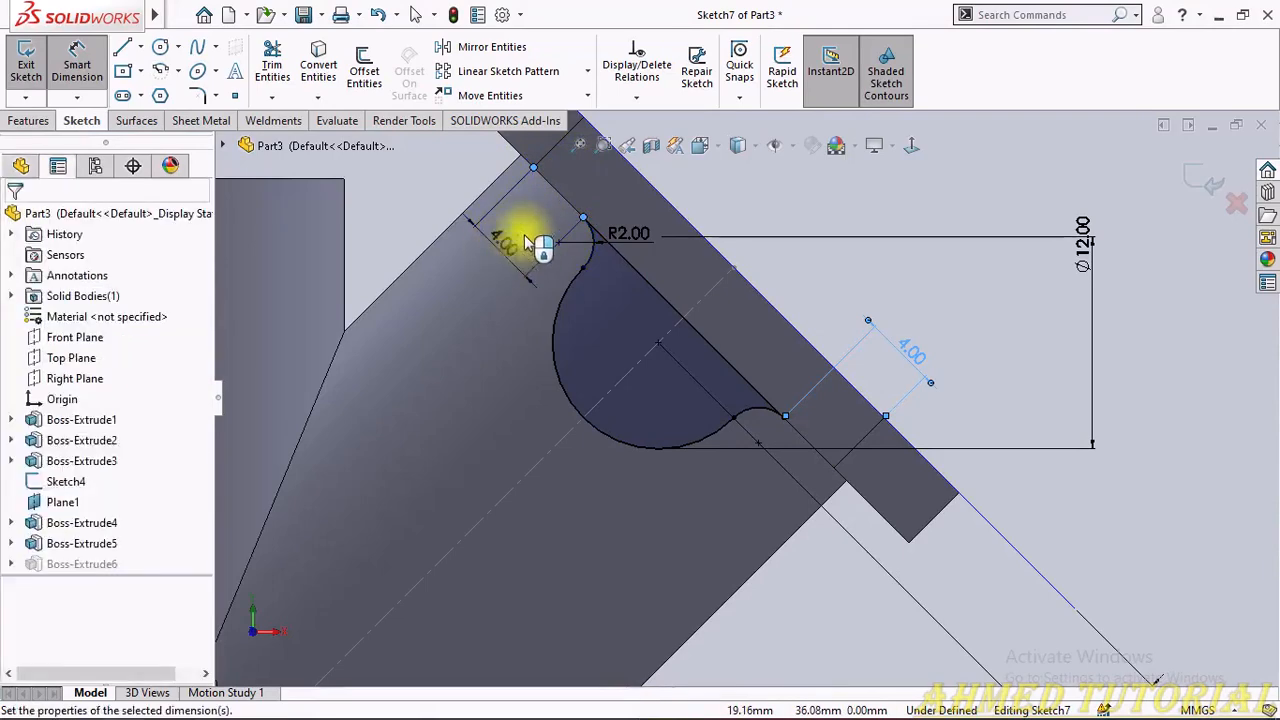
{"action": "left_click", "coordinate": [418, 223]}
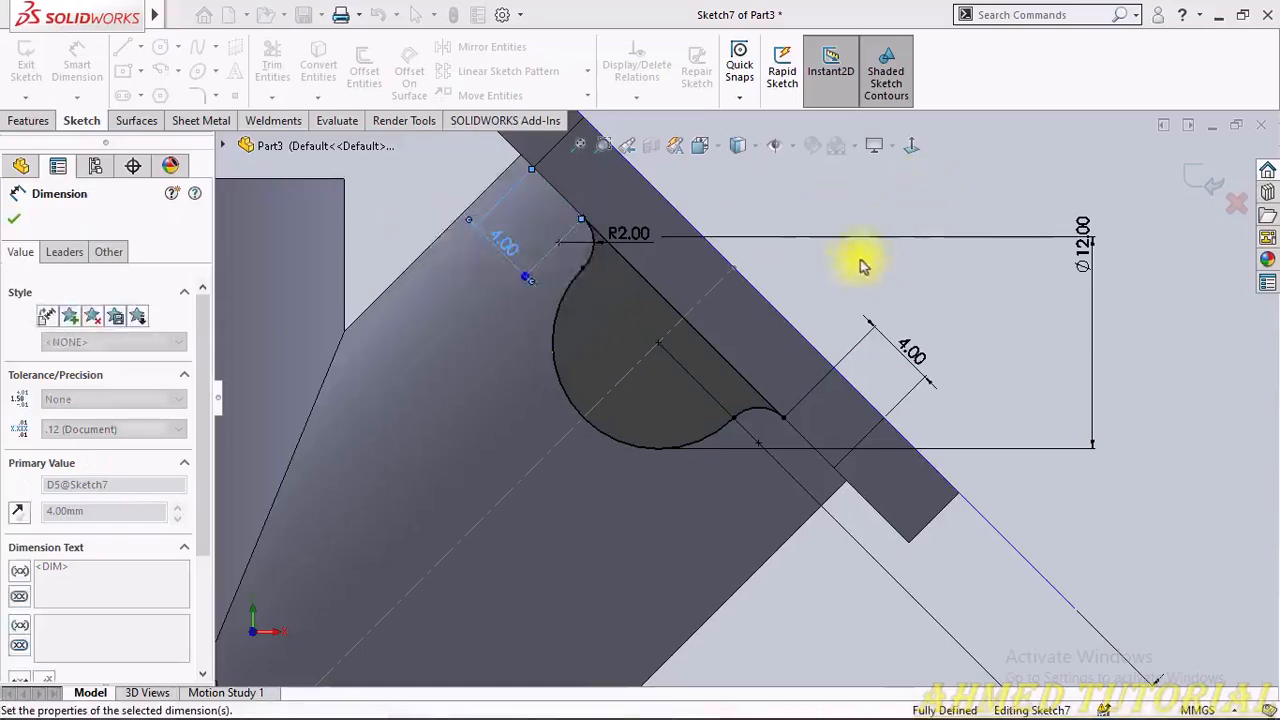
{"action": "key", "text": "Escape"}
{"action": "scroll", "coordinate": [781, 335], "scroll_direction": "up", "scroll_amount": 1}
{"action": "scroll", "coordinate": [781, 335], "scroll_direction": "up", "scroll_amount": 2}
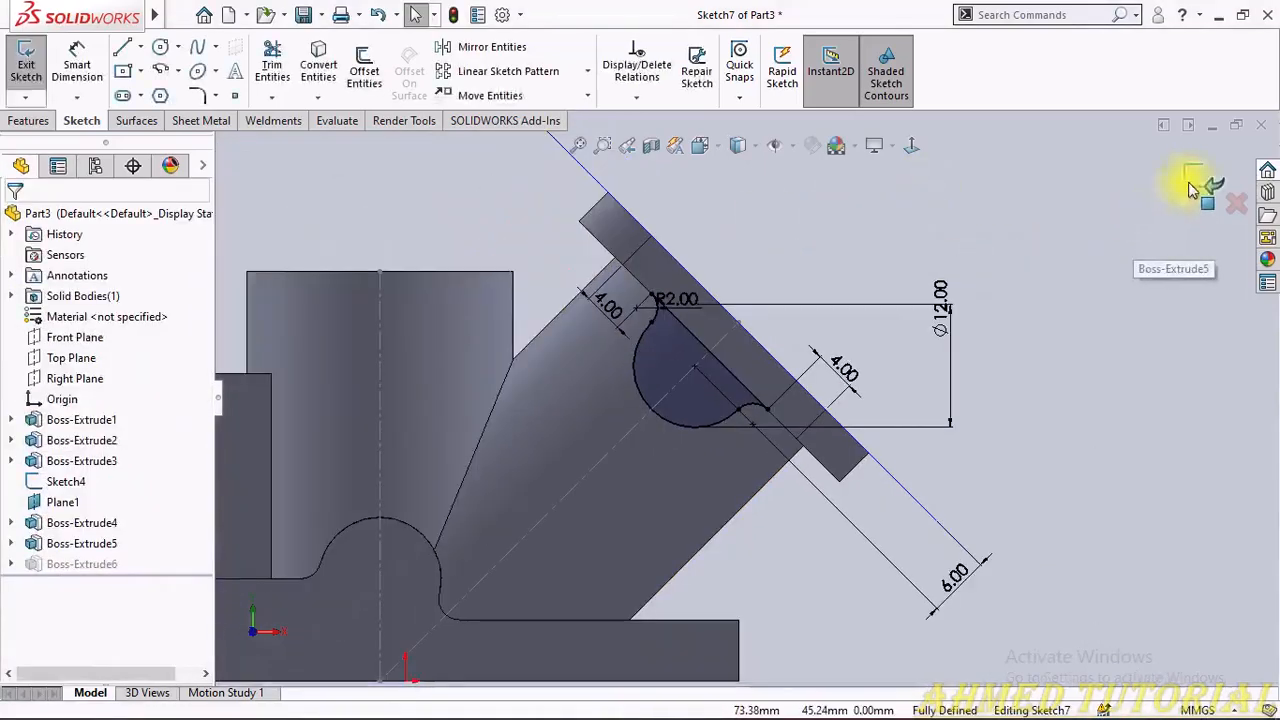
{"action": "left_click", "coordinate": [1195, 185]}
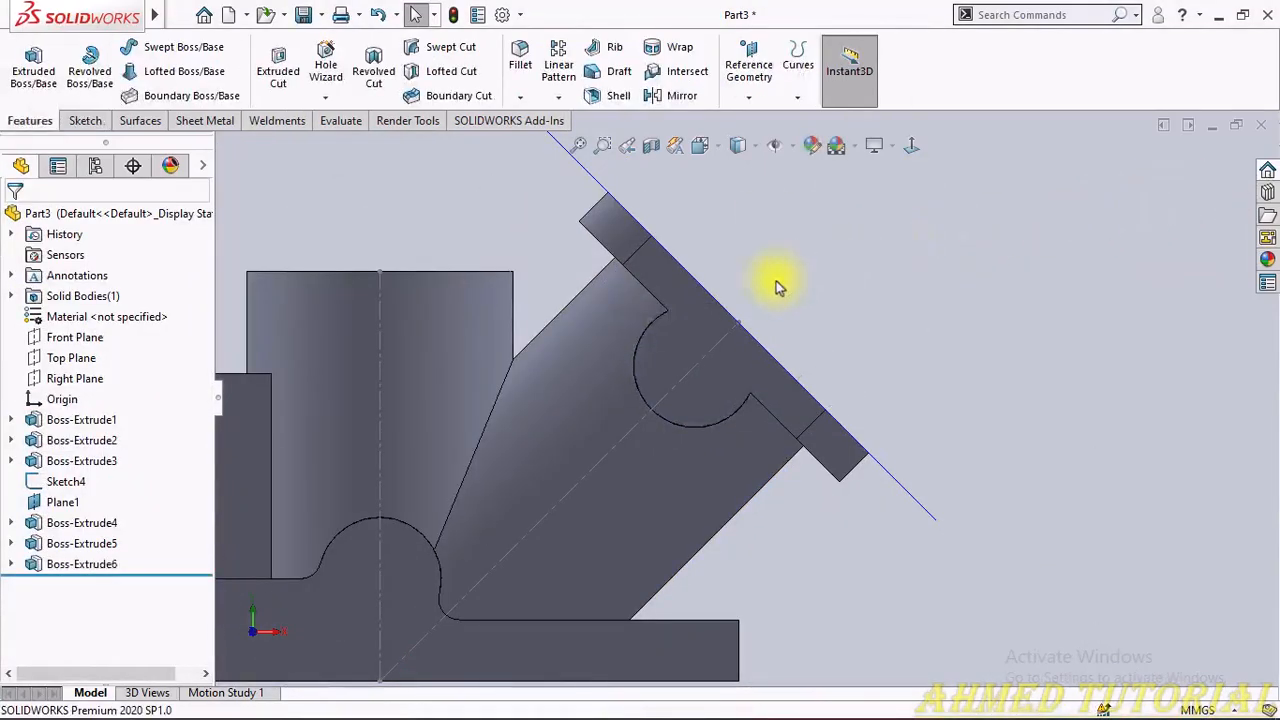
{"action": "middle_click_drag", "start_coordinate": [776, 281], "coordinate": [700, 310]}
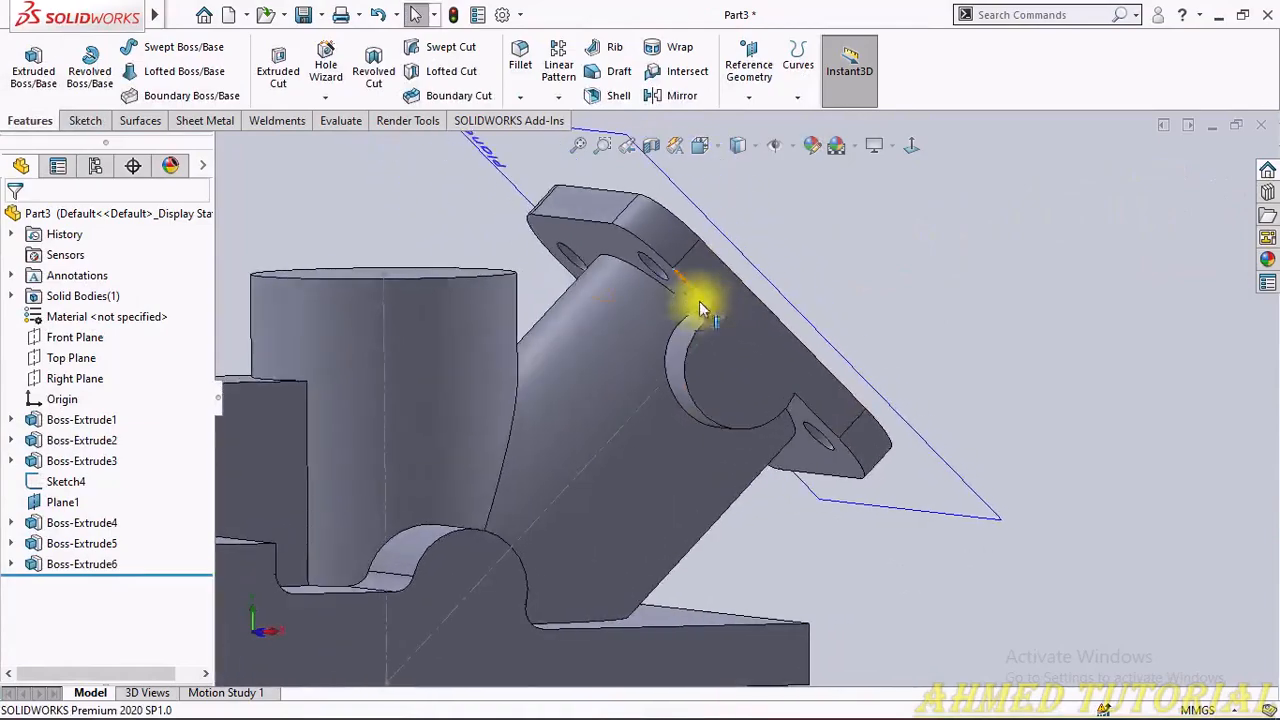
{"action": "left_click", "coordinate": [75, 564]}
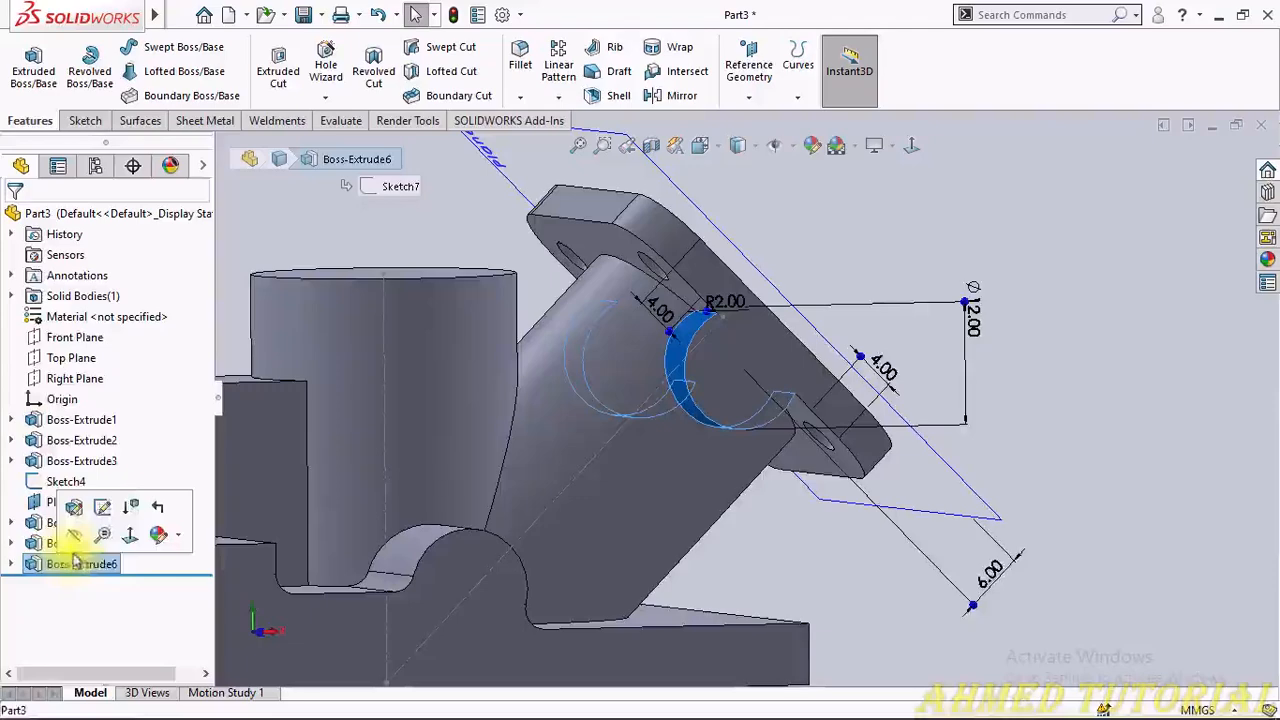
{"action": "left_click", "coordinate": [104, 512]}
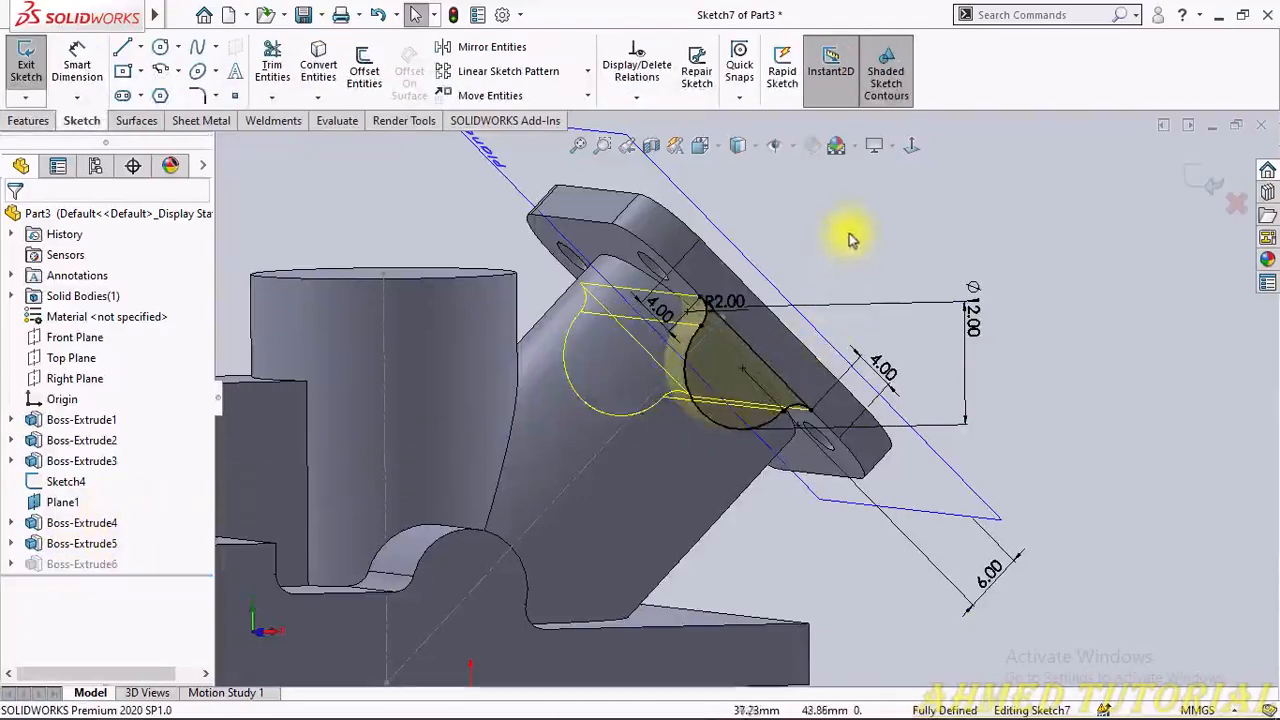
{"action": "middle_click_drag", "start_coordinate": [848, 240], "coordinate": [777, 249]}
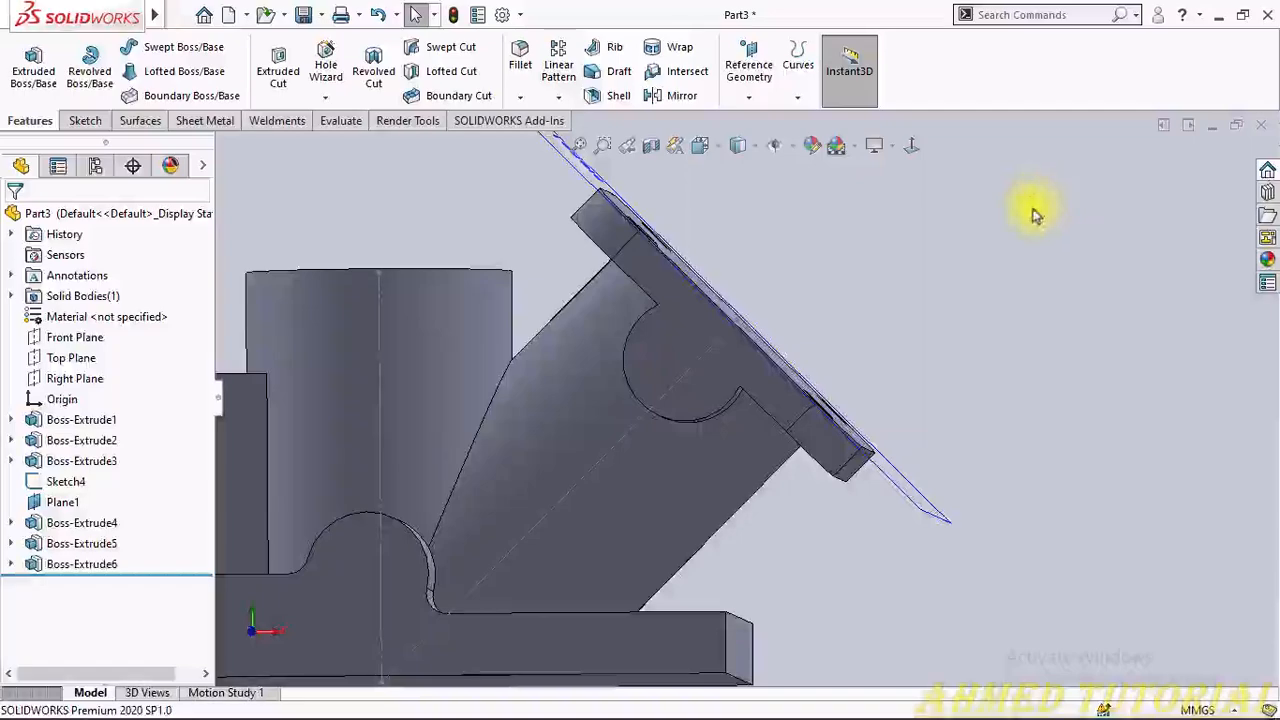
Step: Edit the lug's extrusion from the front view and clear the face selected as its Up To Surface limit
{"action": "key", "text": "space"}
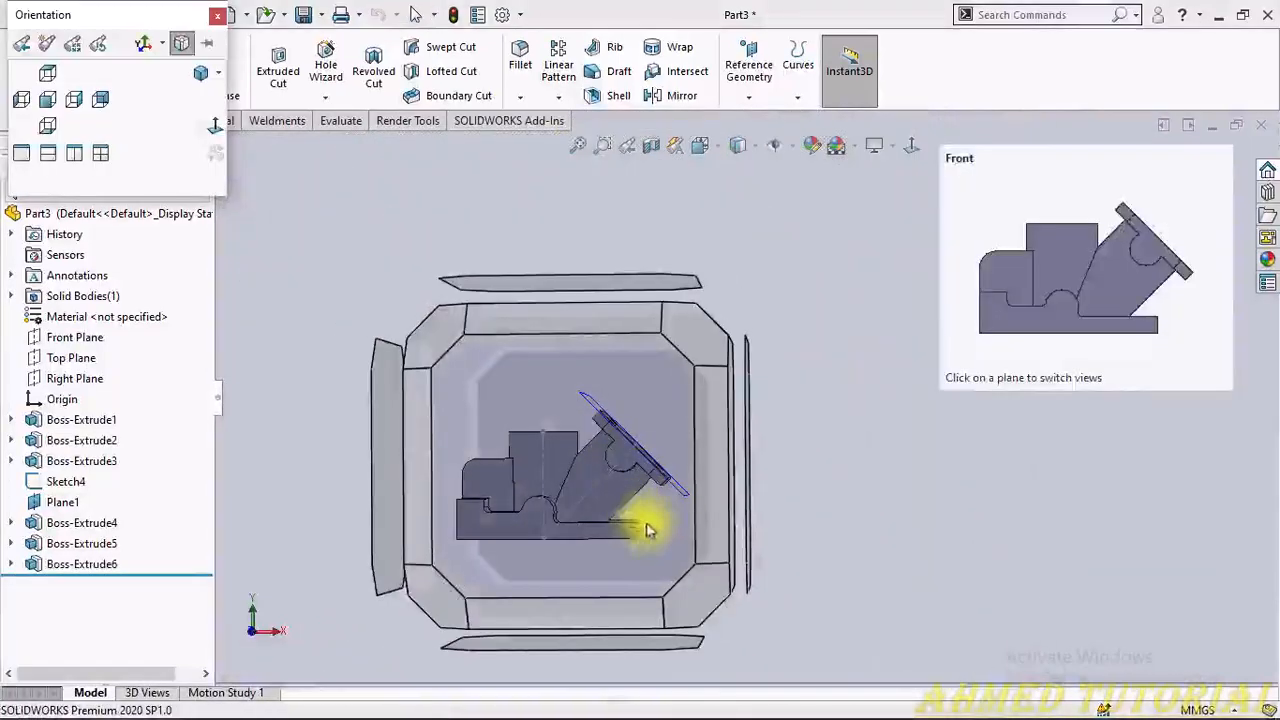
{"action": "left_click", "coordinate": [752, 500]}
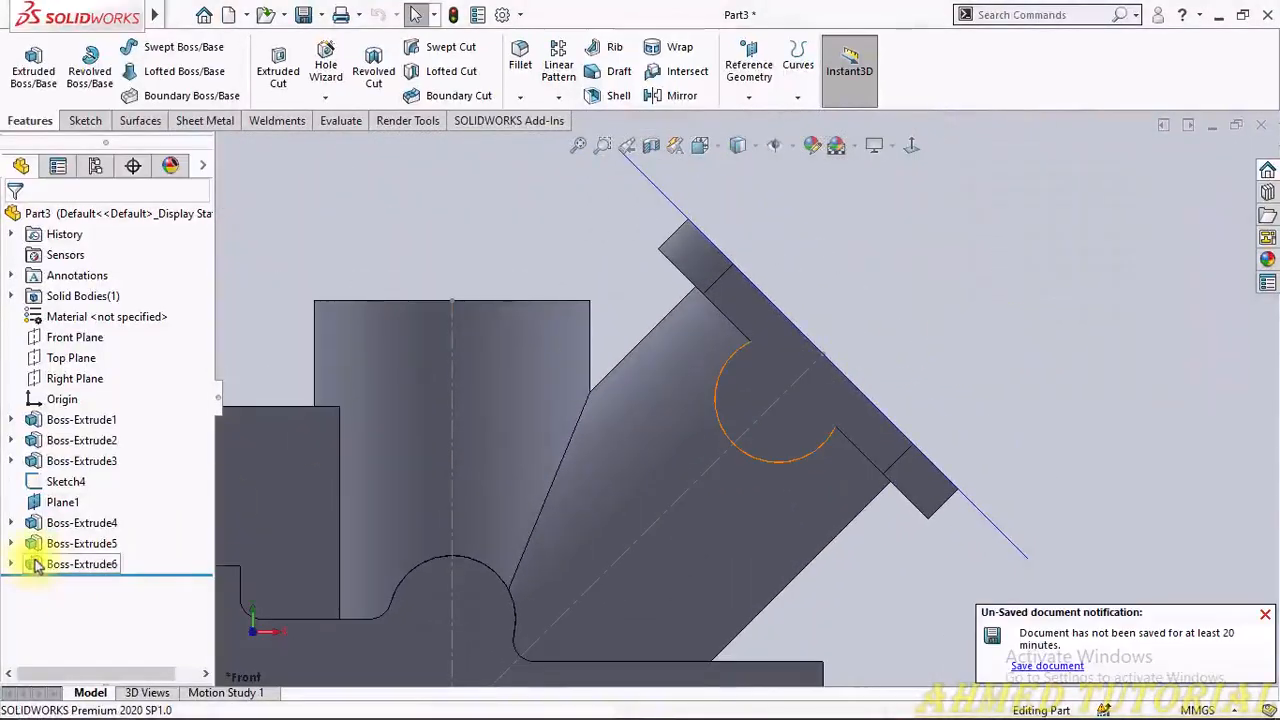
{"action": "left_click", "coordinate": [36, 565]}
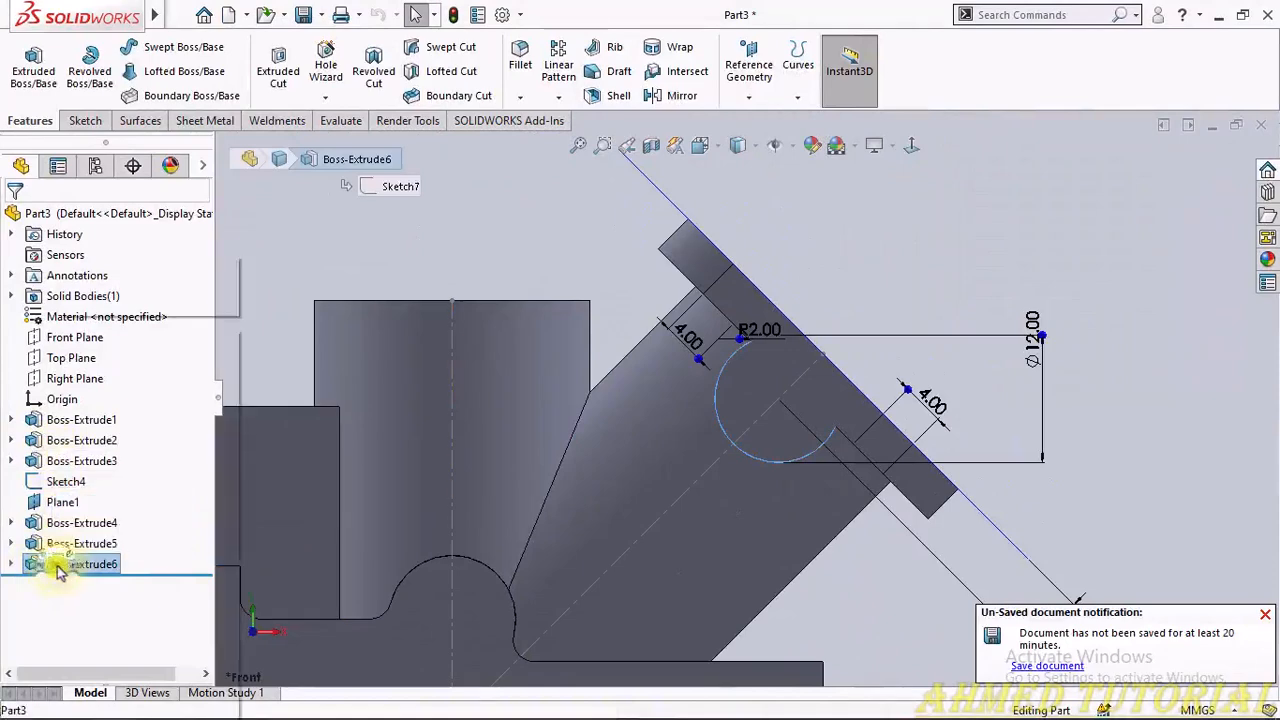
{"action": "right_click", "coordinate": [58, 568]}
{"action": "left_click", "coordinate": [66, 264]}
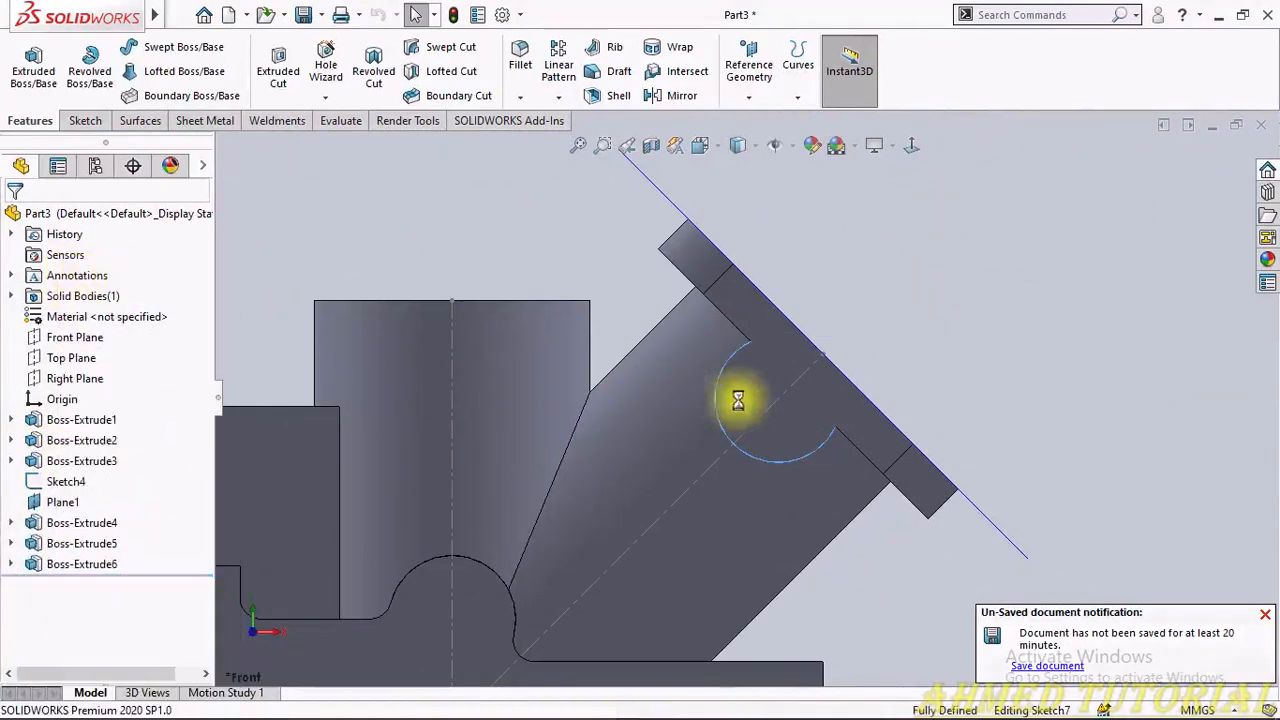
{"action": "left_click", "coordinate": [790, 458]}
{"action": "left_click", "coordinate": [97, 390]}
{"action": "right_click", "coordinate": [97, 400]}
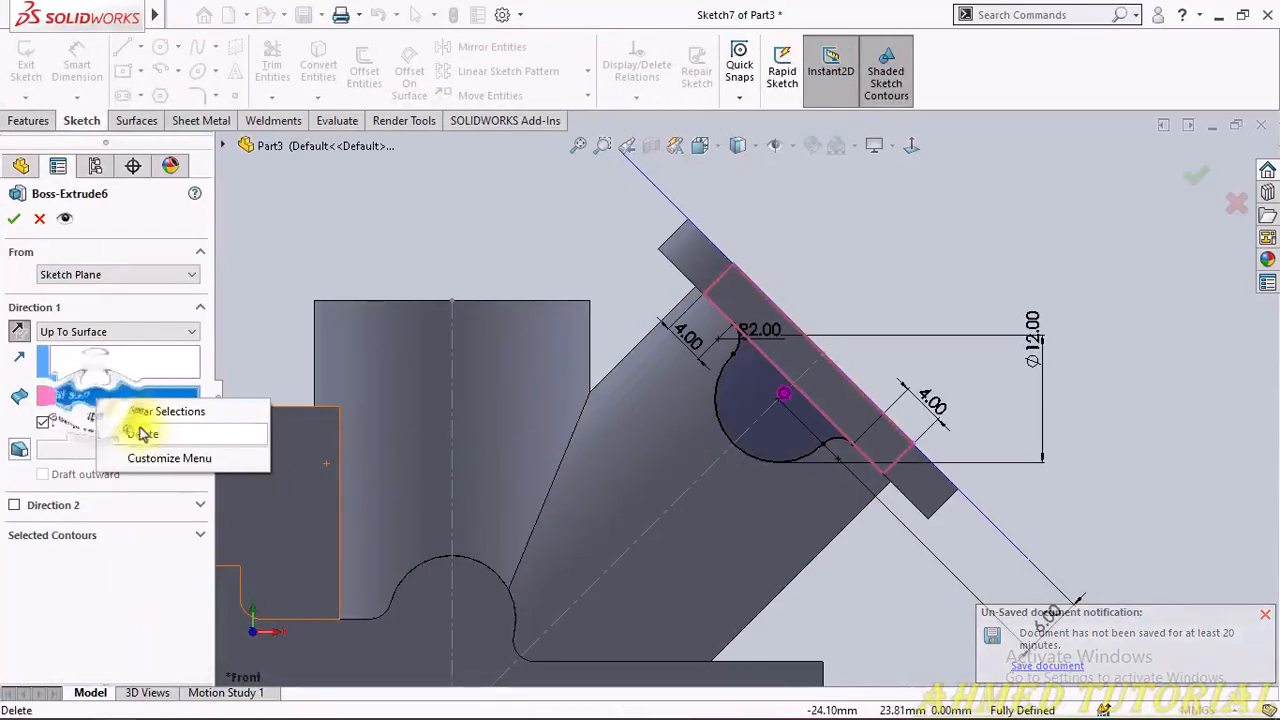
{"action": "left_click", "coordinate": [150, 410]}
Step: Try the inclined cylinder's outer face as the lug's Up To Surface limit, and clear that selection
{"action": "scroll", "coordinate": [818, 460], "scroll_direction": "down", "scroll_amount": 2}
{"action": "scroll", "coordinate": [818, 460], "scroll_direction": "down", "scroll_amount": 2}
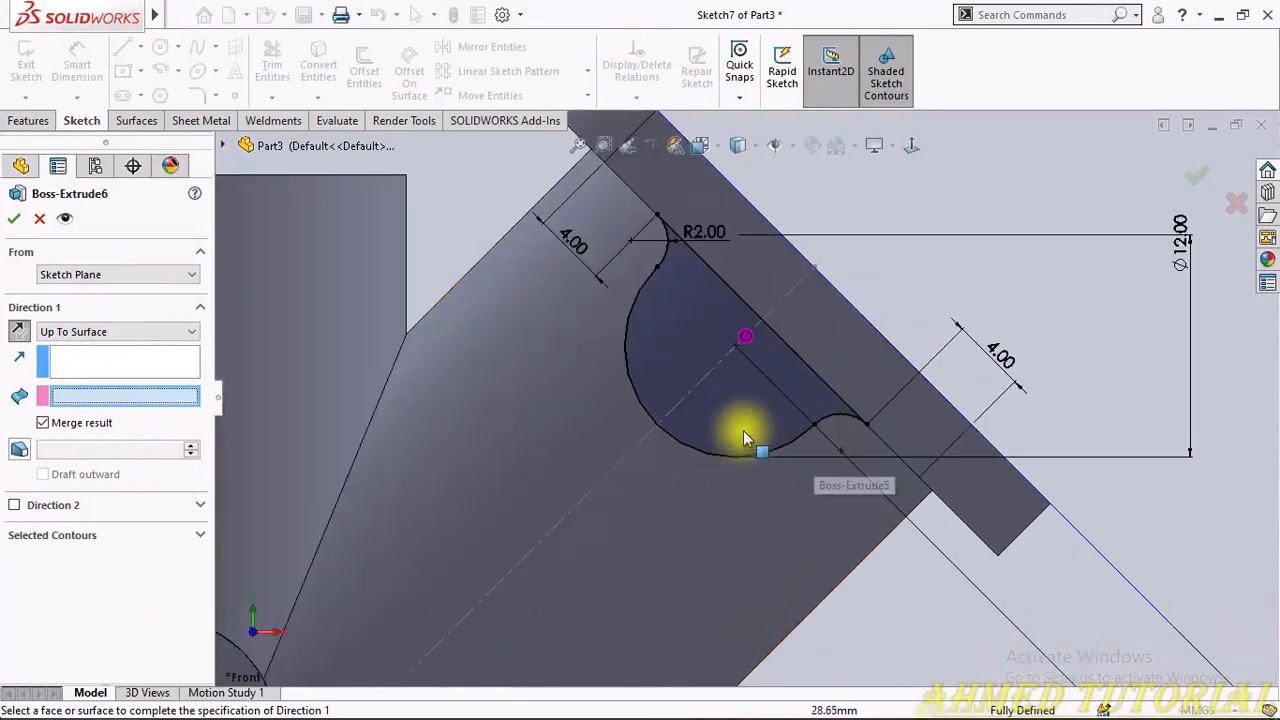
{"action": "left_click", "coordinate": [760, 428]}
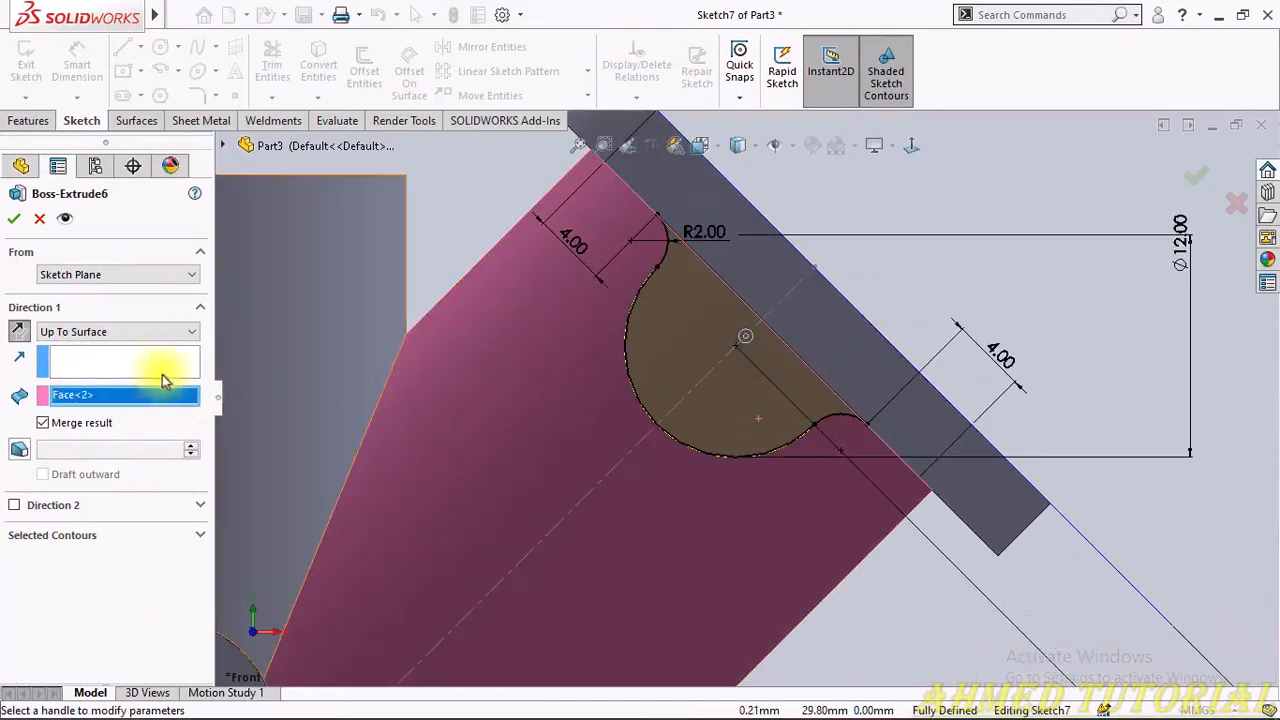
{"action": "middle_click_drag", "start_coordinate": [440, 375], "coordinate": [552, 420]}
{"action": "scroll", "coordinate": [537, 428], "scroll_direction": "up", "scroll_amount": 6}
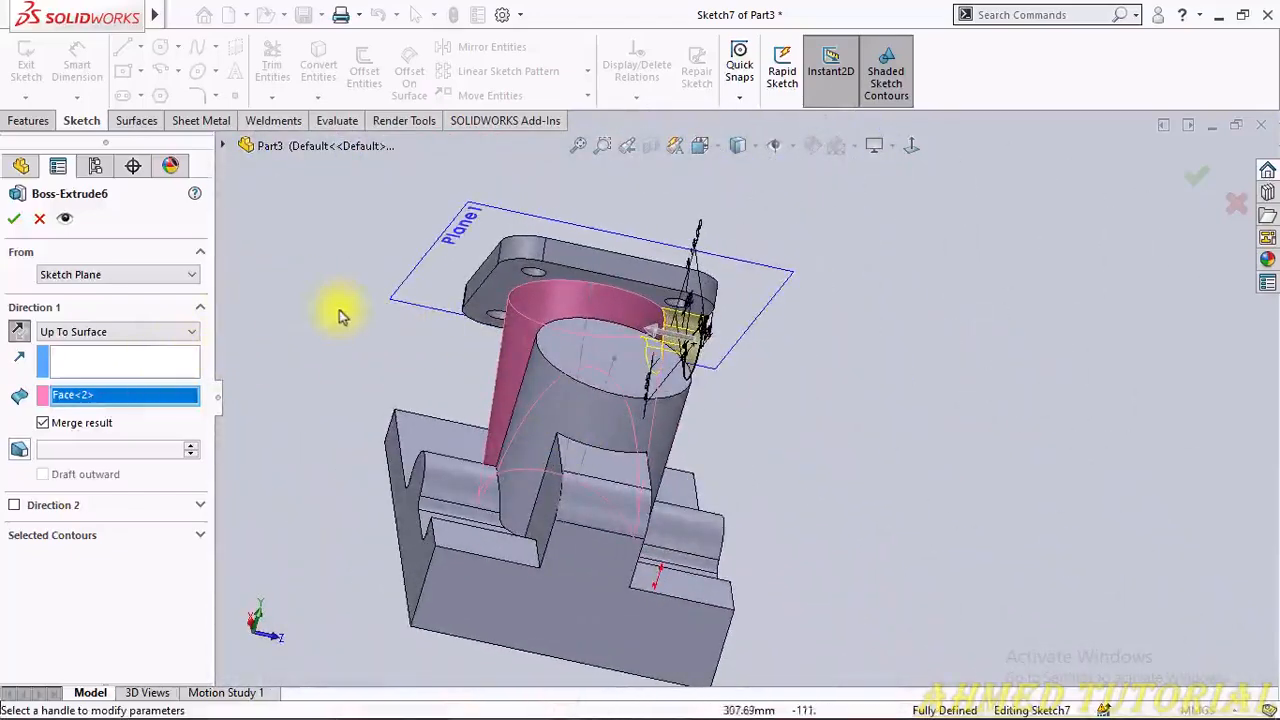
{"action": "right_click", "coordinate": [103, 397]}
{"action": "left_click", "coordinate": [145, 405]}
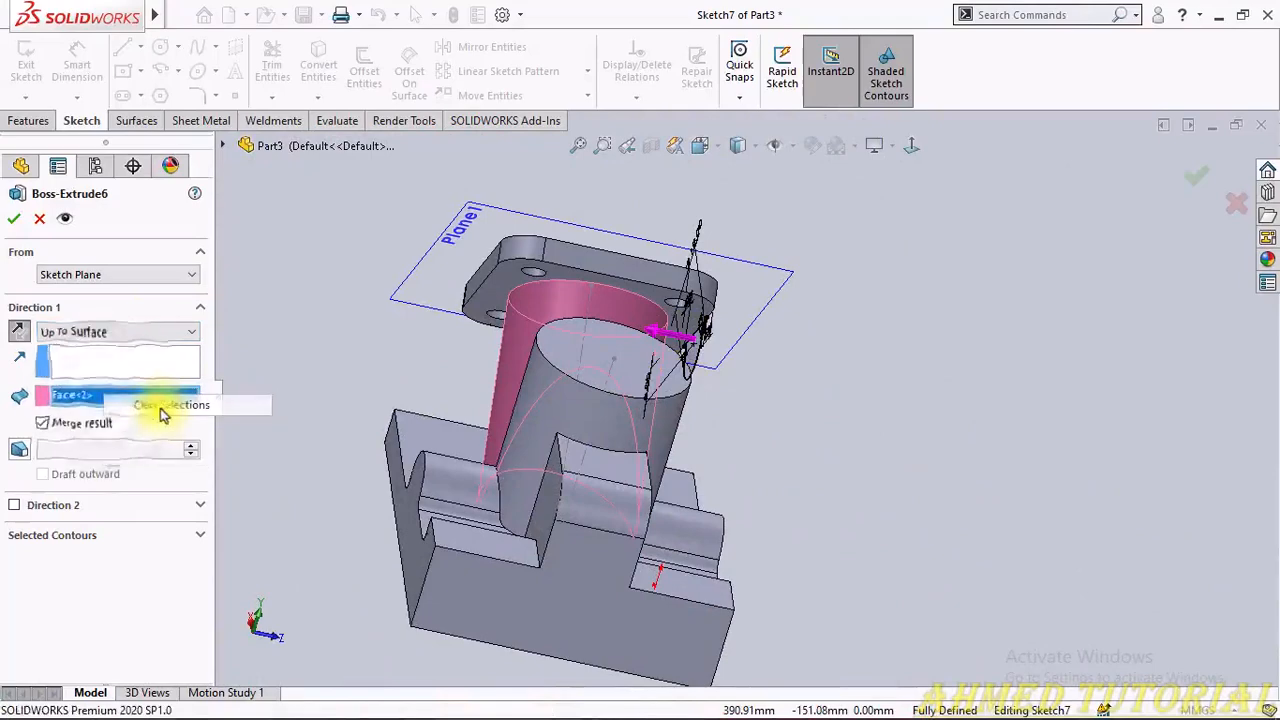
Step: Extrude the lug up to the flange's opposite side face and confirm the feature
{"action": "left_click", "coordinate": [479, 284]}
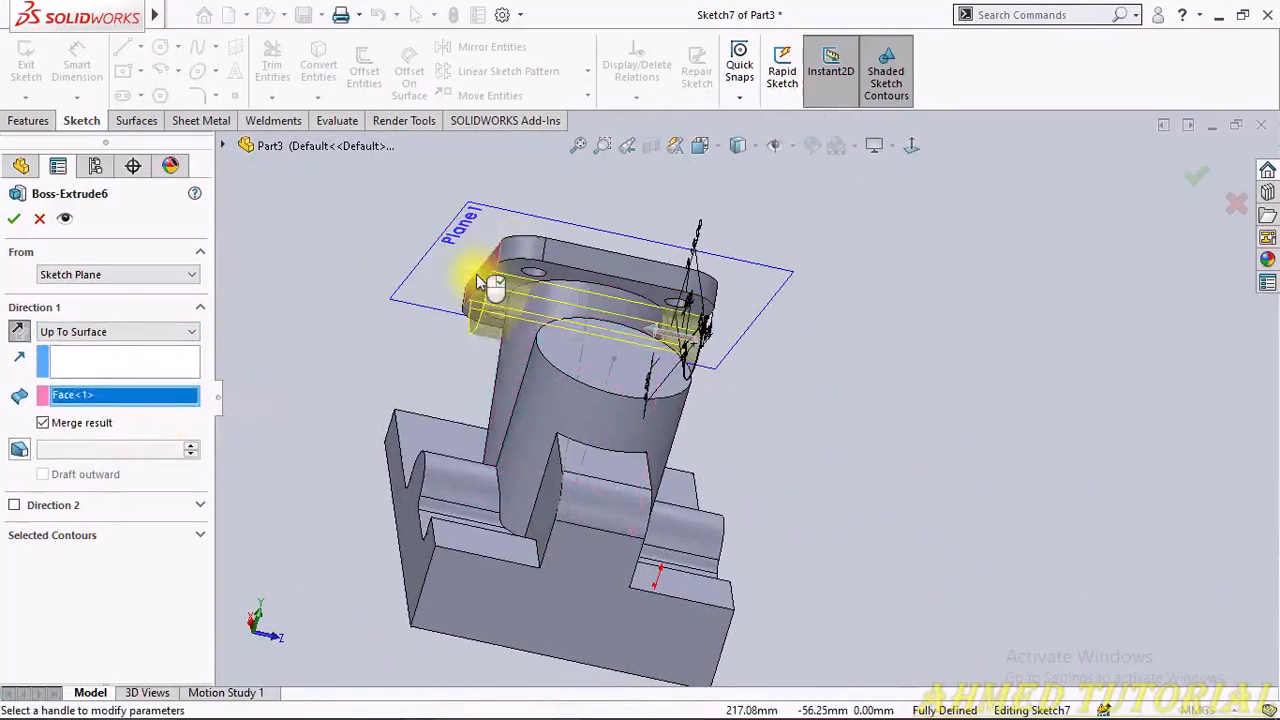
{"action": "right_click", "coordinate": [475, 275]}
{"action": "left_click", "coordinate": [353, 375]}
{"action": "middle_click_drag", "start_coordinate": [353, 375], "coordinate": [857, 371]}
{"action": "scroll", "coordinate": [612, 418], "scroll_direction": "up", "scroll_amount": 3}
{"action": "scroll", "coordinate": [693, 388], "scroll_direction": "down", "scroll_amount": 3}
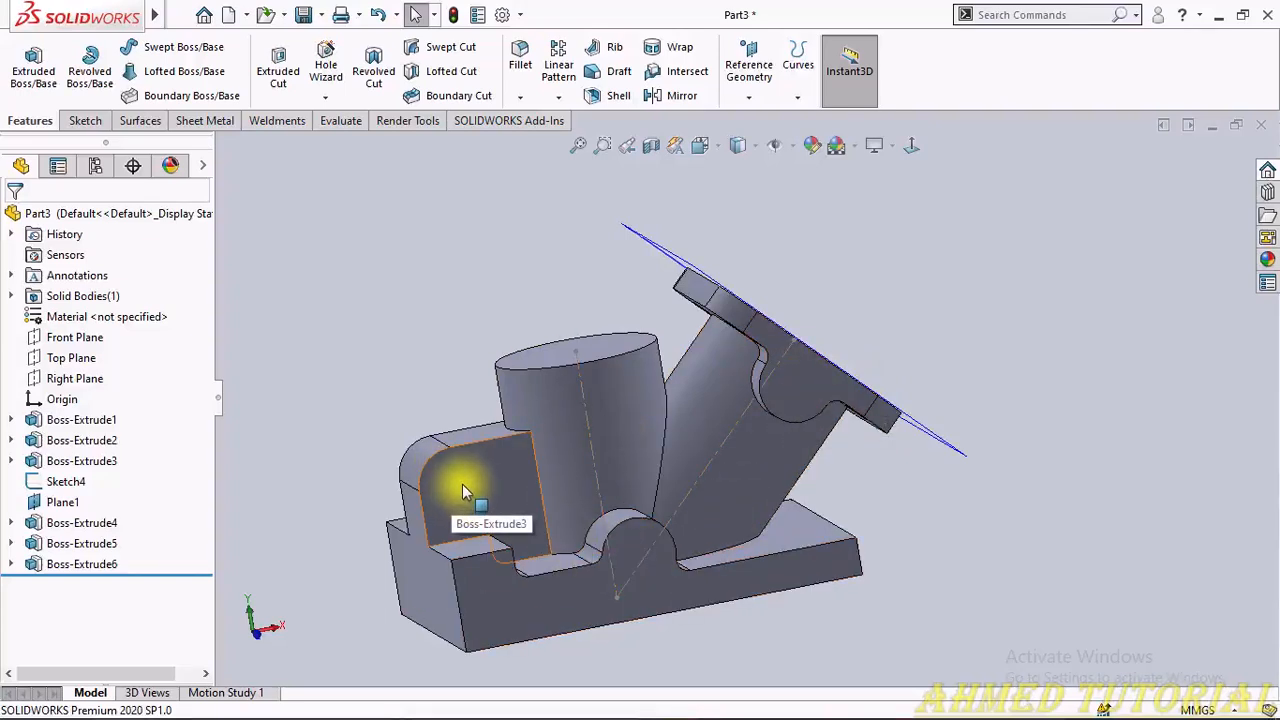
Step: Consult the reference drawing and open the upright rounded block's sketch for editing, viewed face-on
{"action": "key", "text": "alt+Tab"}
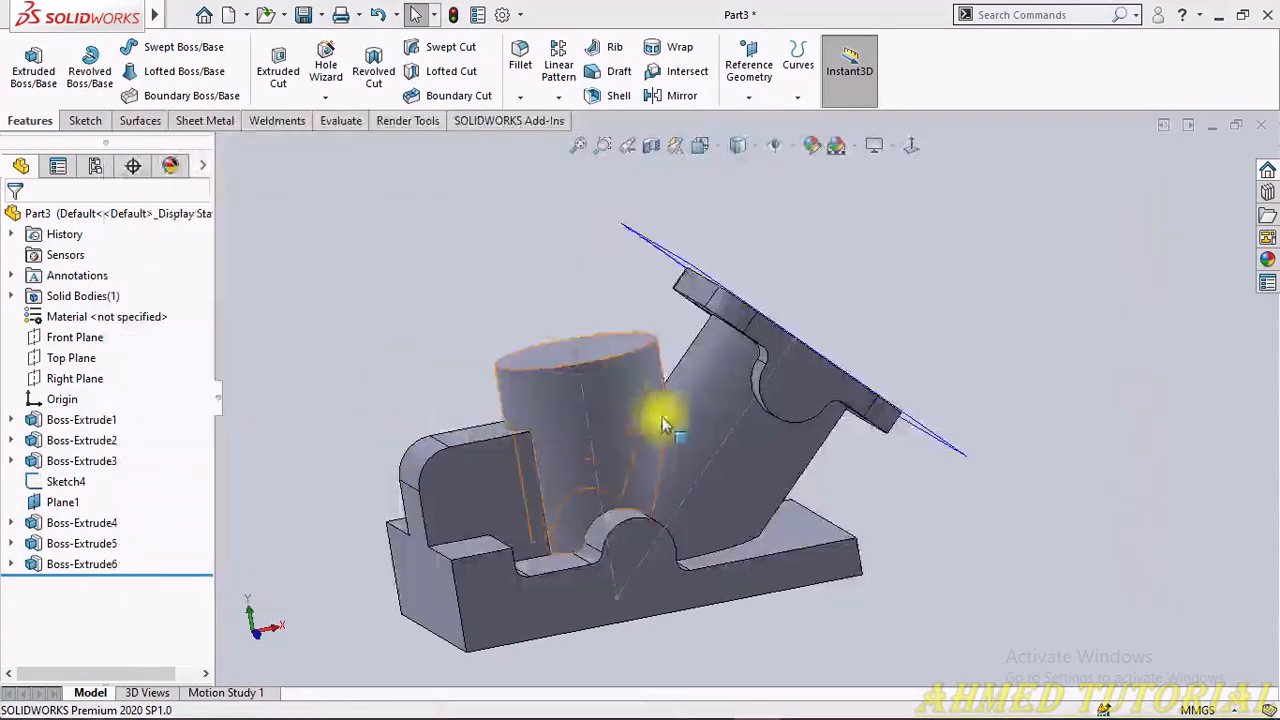
{"action": "key", "text": "alt+Tab"}
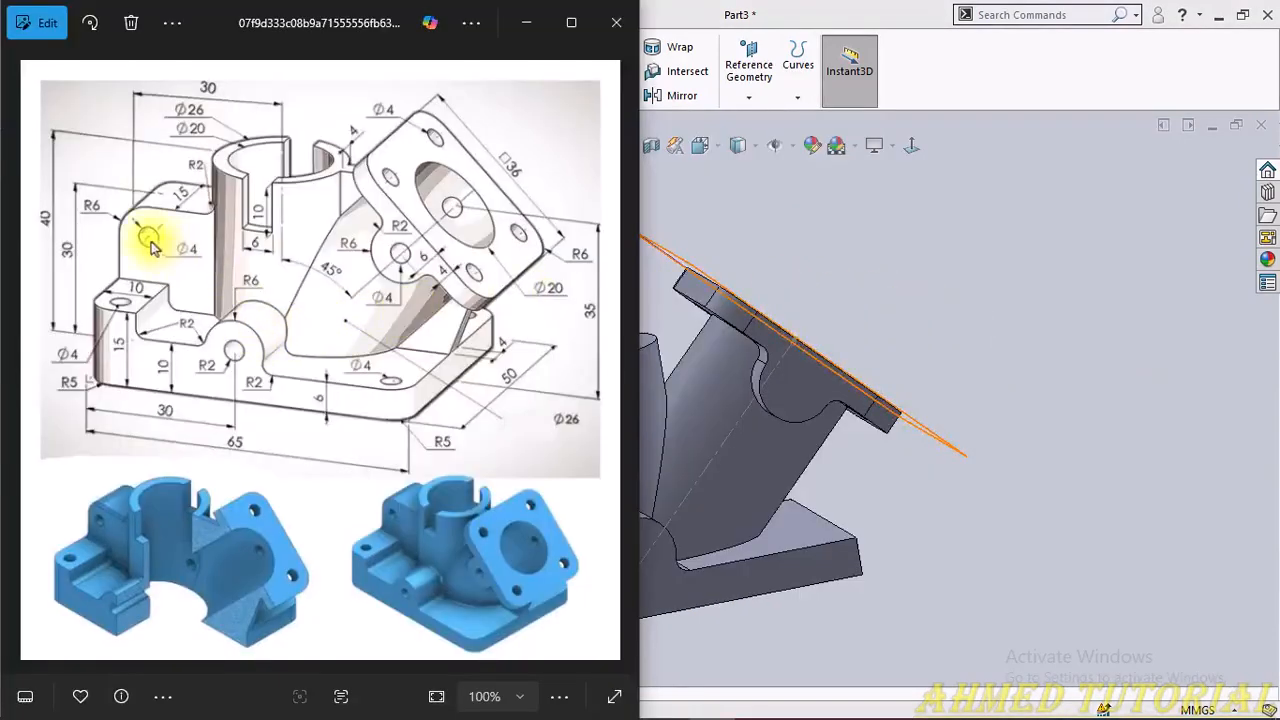
{"action": "key", "text": "alt+Tab"}
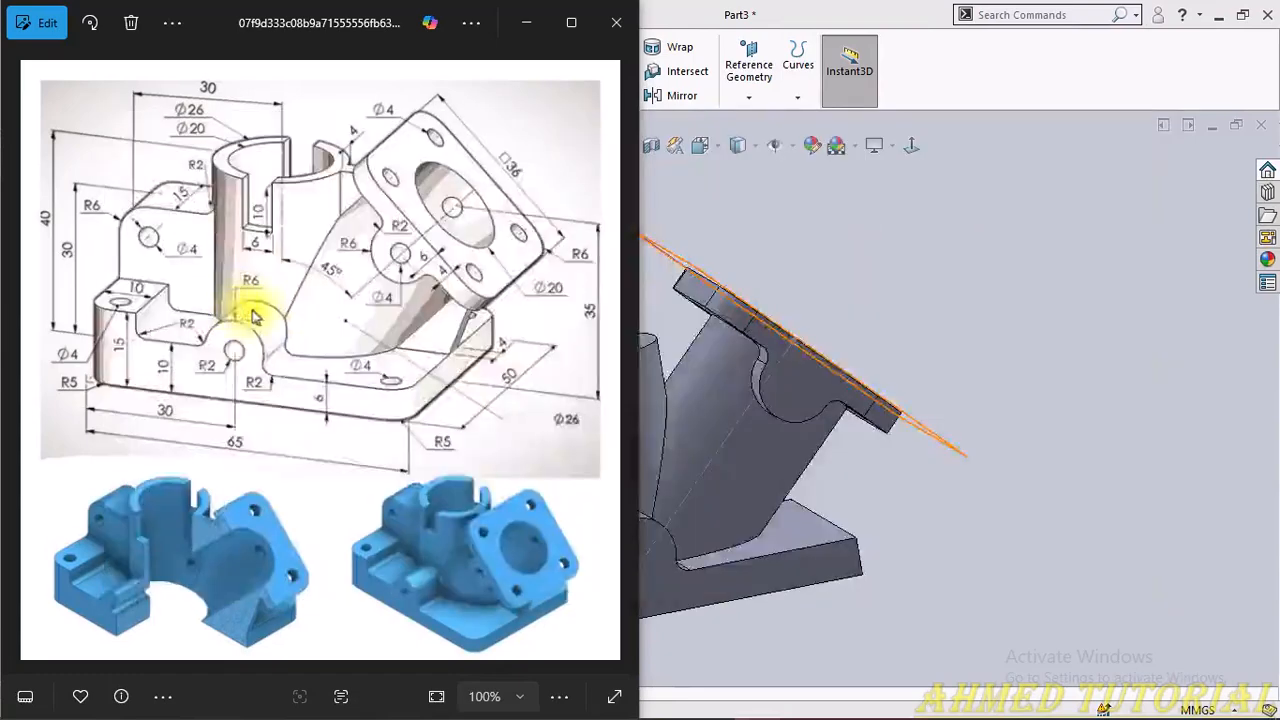
{"action": "left_click", "coordinate": [923, 322]}
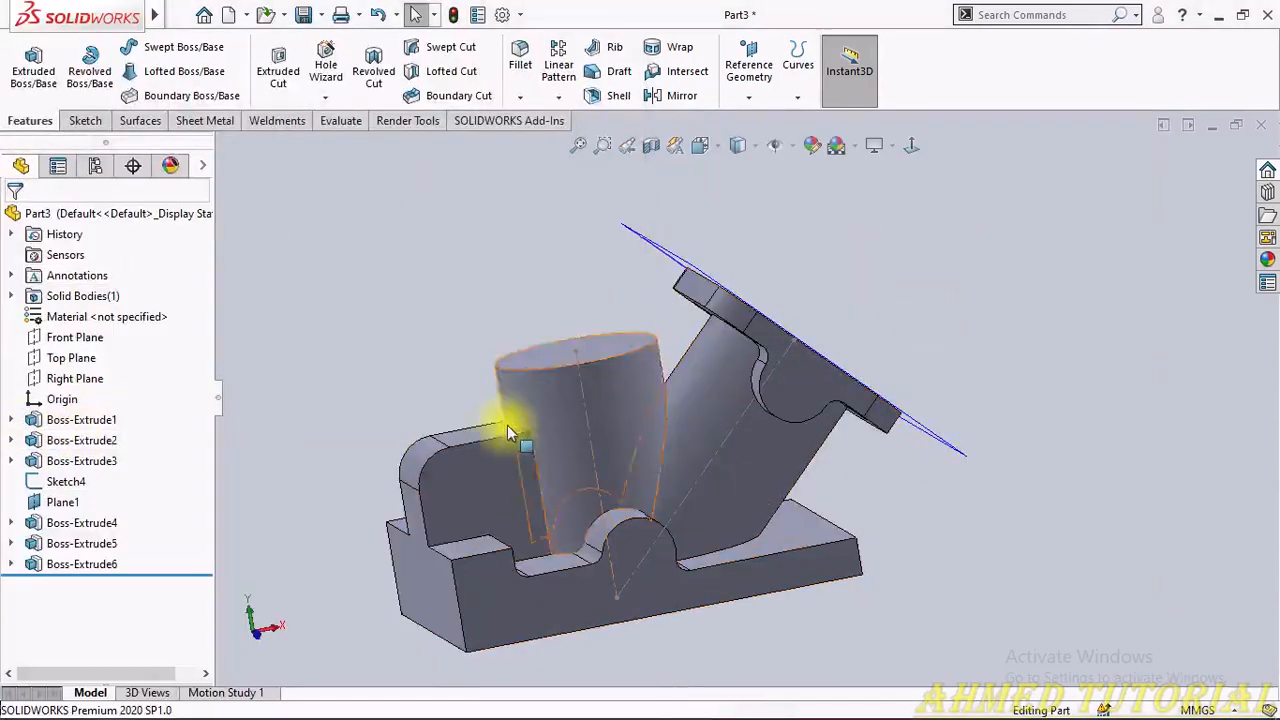
{"action": "left_click", "coordinate": [87, 461]}
{"action": "left_click", "coordinate": [128, 402]}
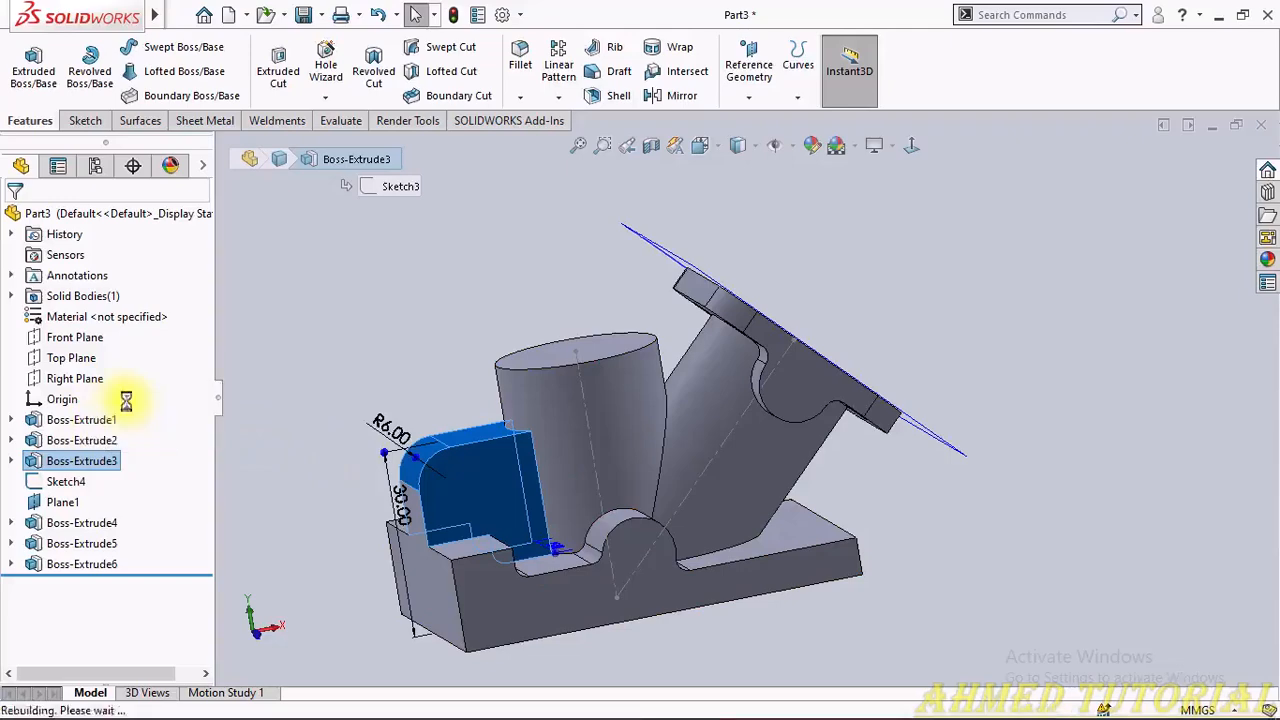
{"action": "left_click", "coordinate": [911, 146]}
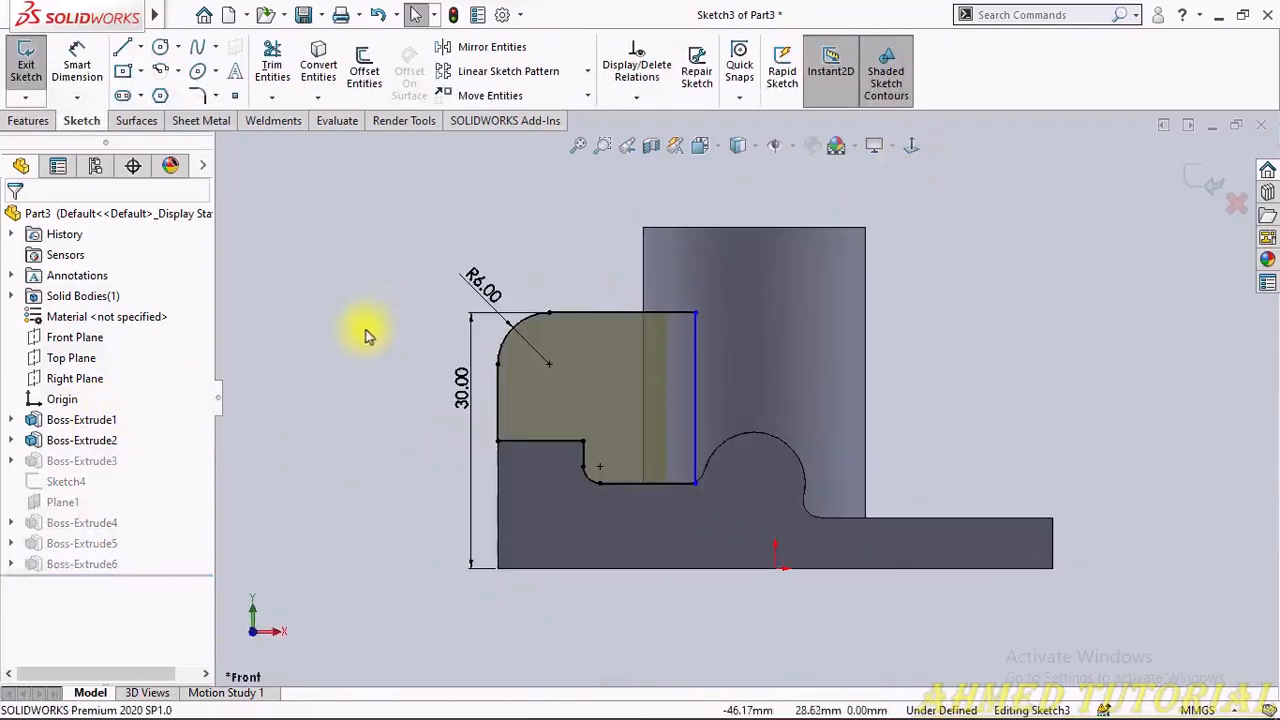
Step: Sketch a circle of about 3.4 mm radius centred on the upright block's R6 corner arc
{"action": "right_click_drag", "start_coordinate": [618, 312], "coordinate": [565, 386]}
{"action": "left_click", "coordinate": [549, 364]}
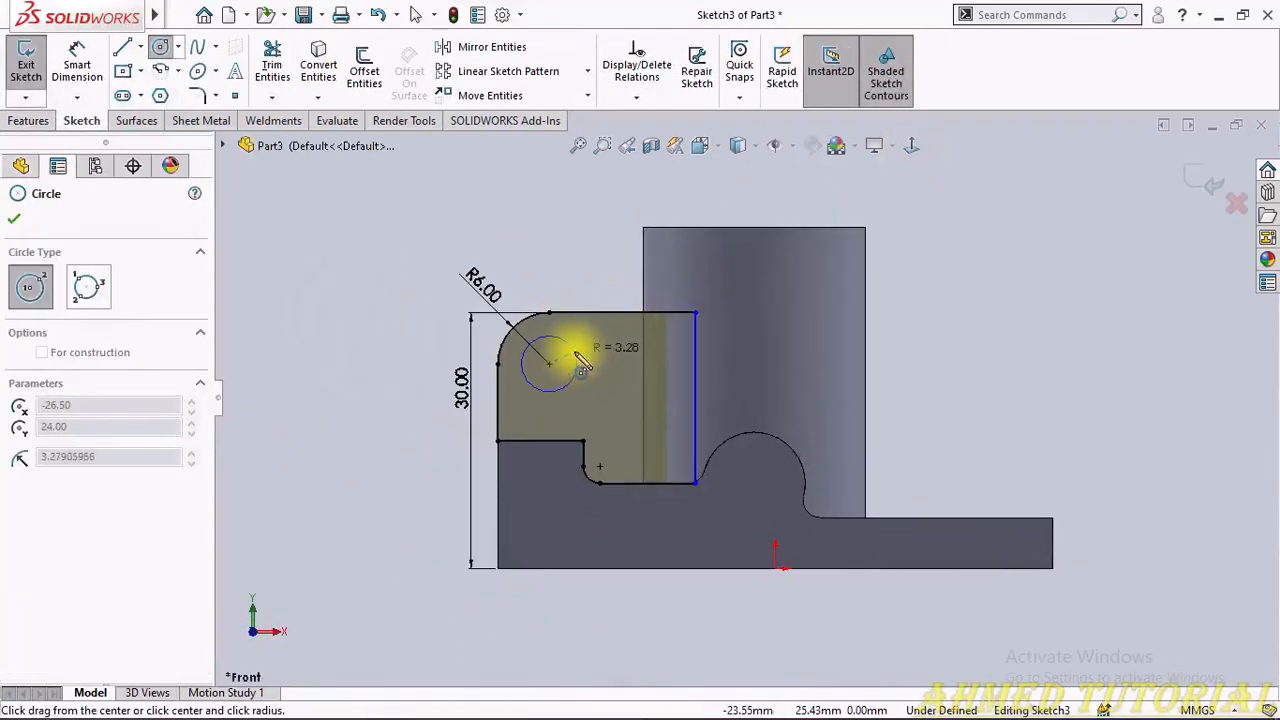
{"action": "left_click", "coordinate": [574, 350]}
Step: Dimension the circle to the reference drawing's 4 mm diameter and exit the upright block's sketch
{"action": "right_click_drag", "start_coordinate": [568, 437], "coordinate": [566, 337]}
{"action": "left_click", "coordinate": [566, 340]}
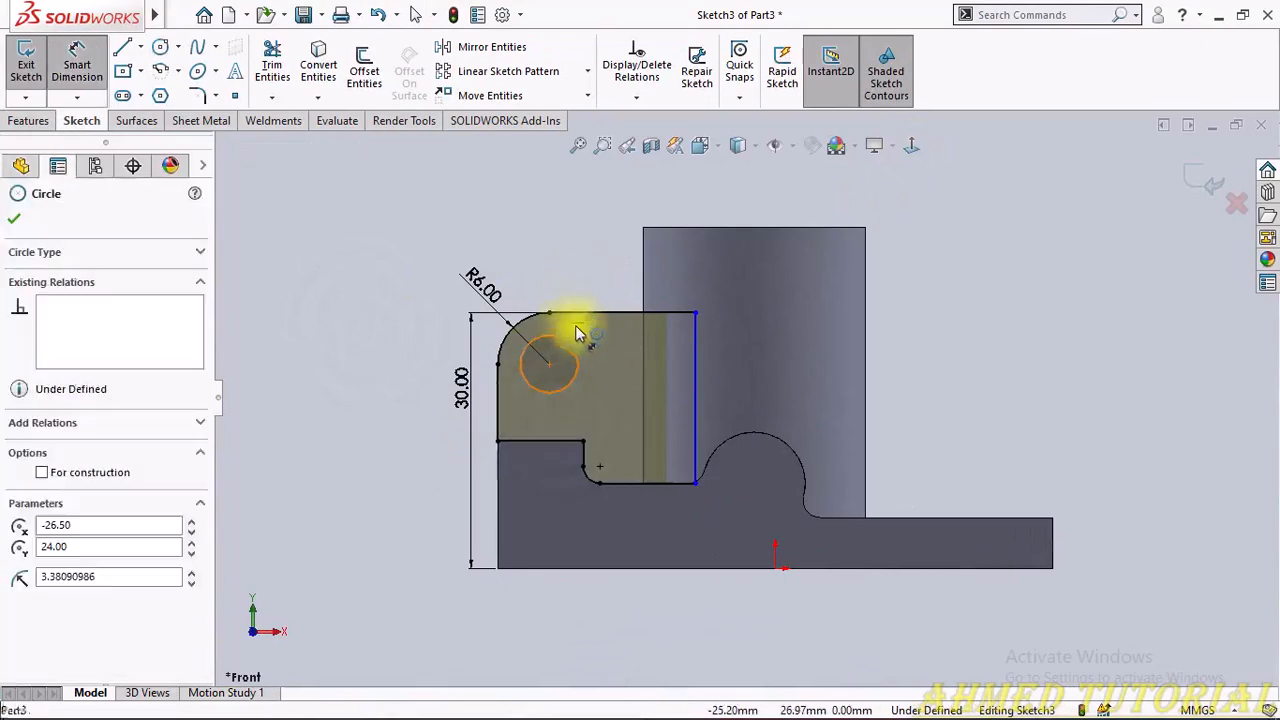
{"action": "left_click", "coordinate": [621, 365]}
{"action": "key", "text": "alt+Tab"}
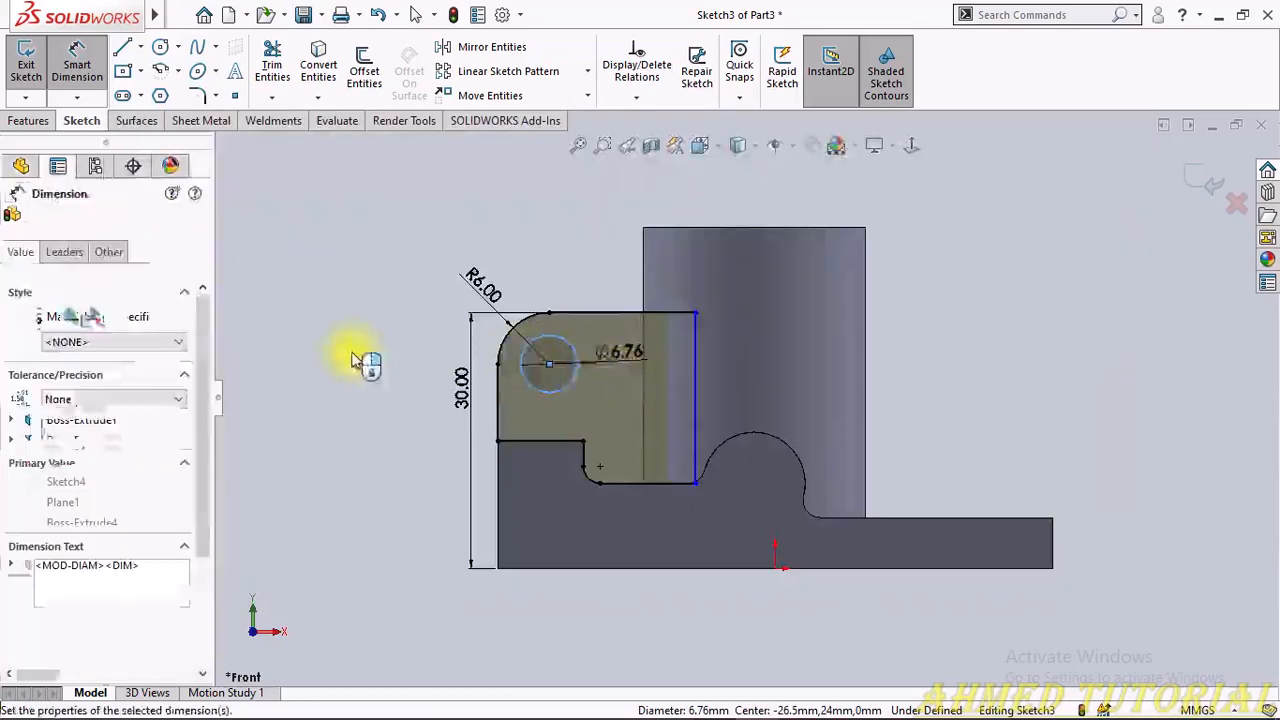
{"action": "key", "text": "alt+Tab"}
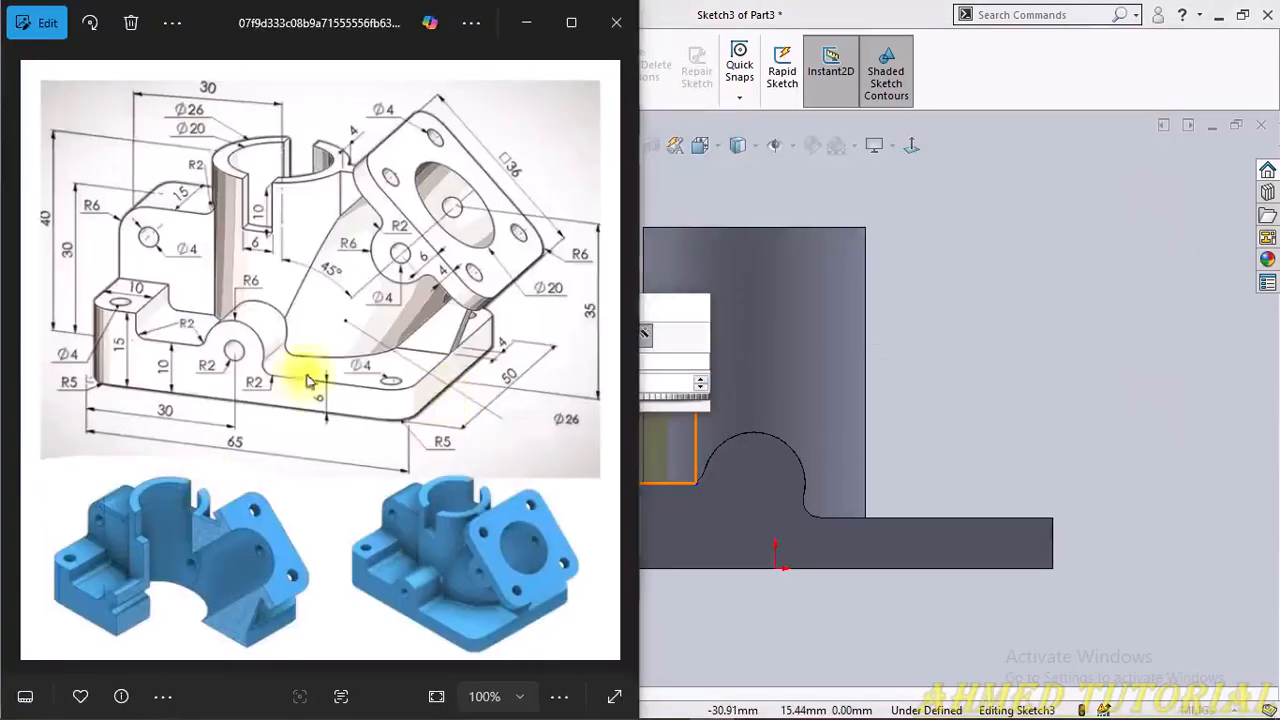
{"action": "key", "text": "alt+Tab"}
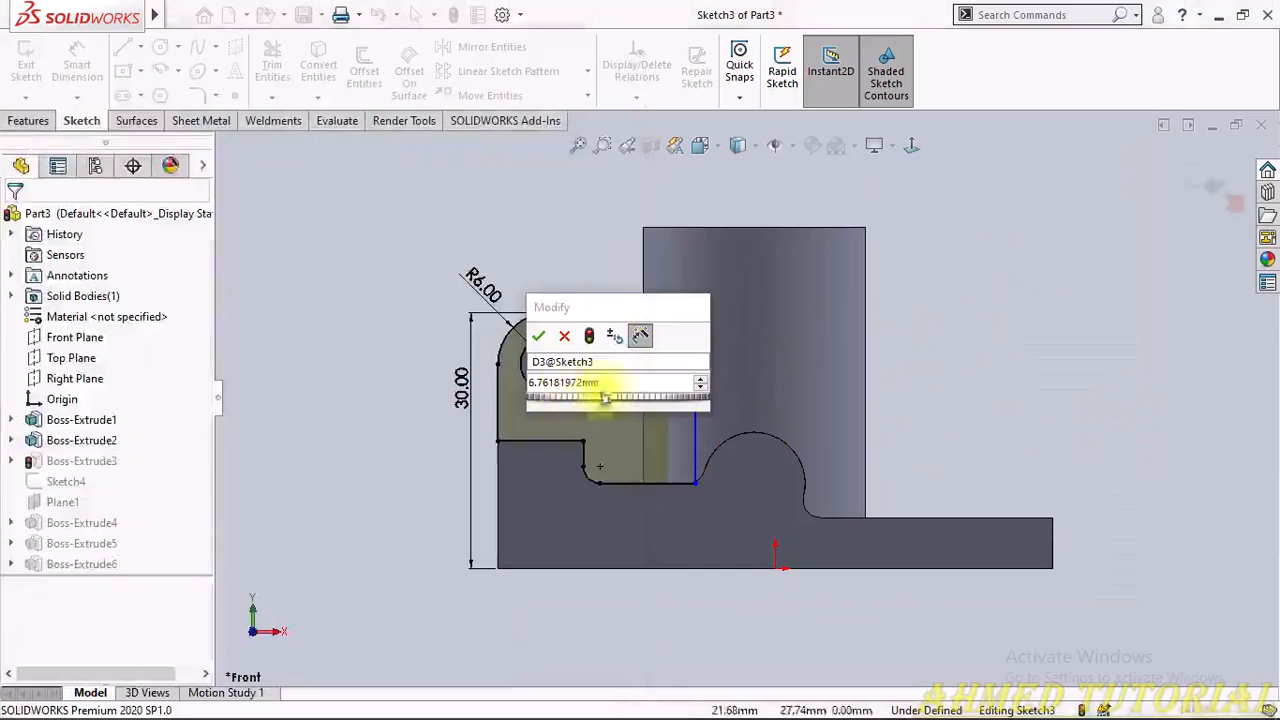
{"action": "type", "text": "4"}
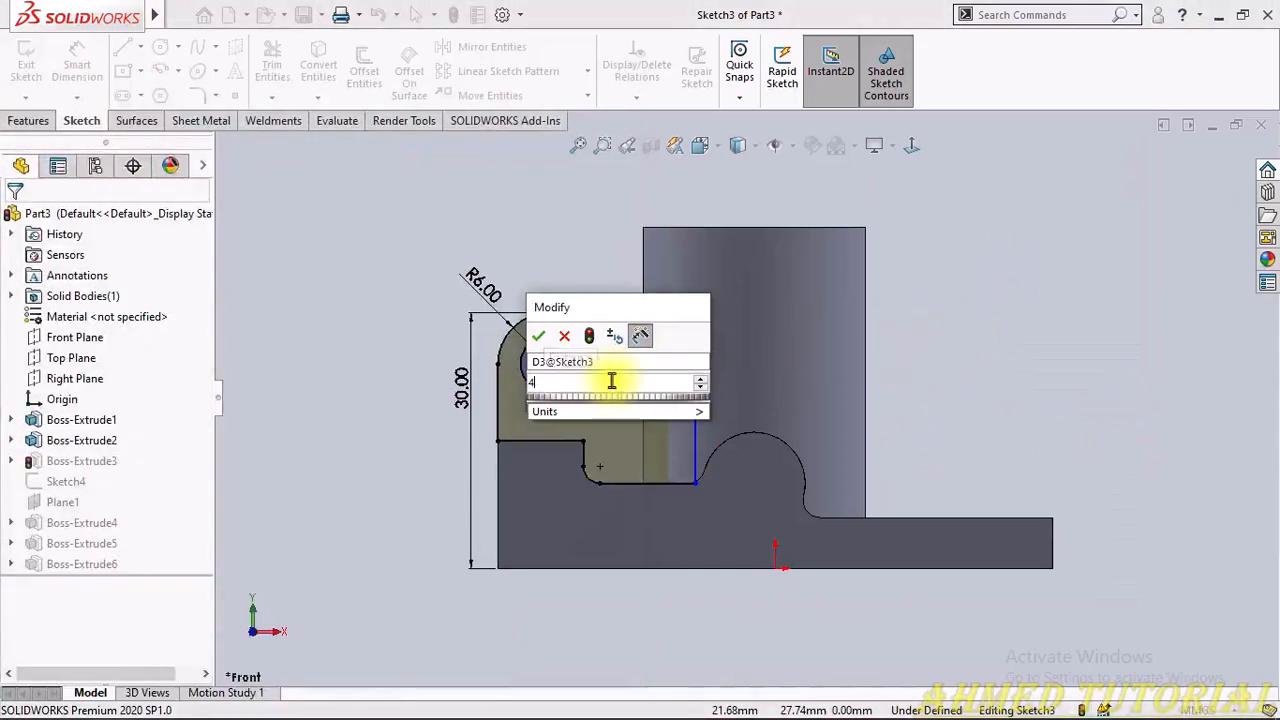
{"action": "key", "text": "Return"}
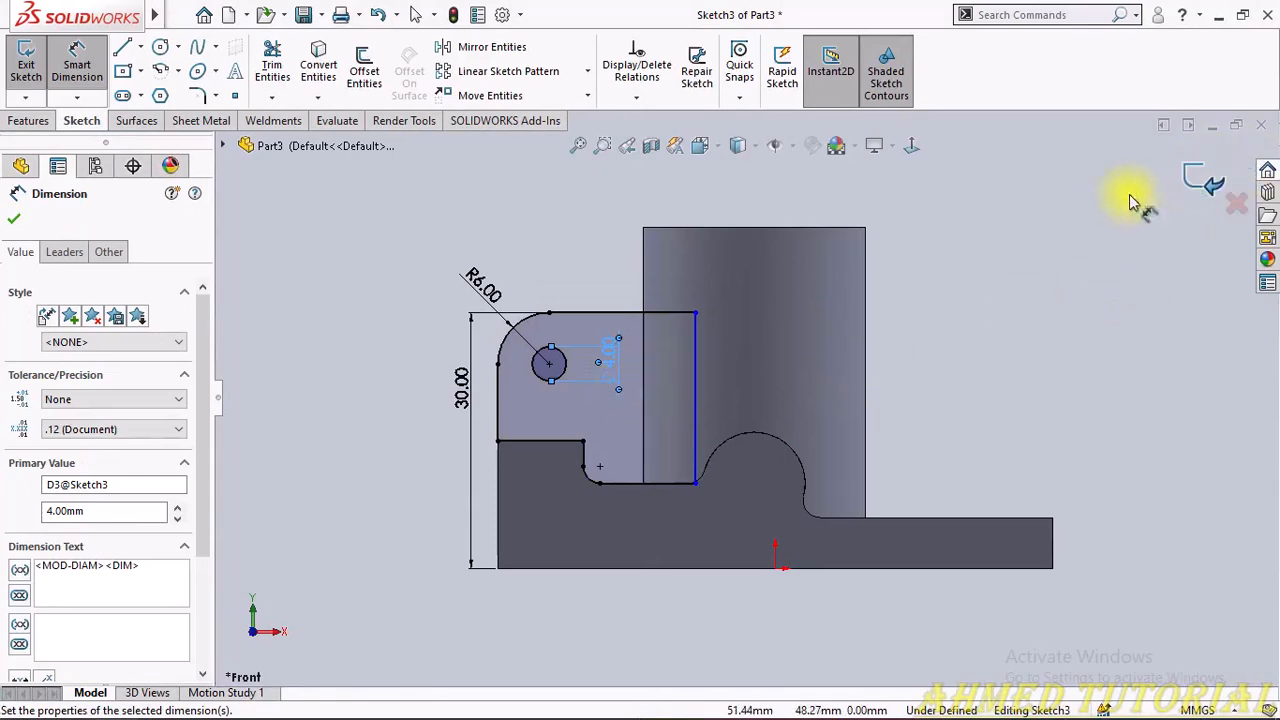
{"action": "key", "text": "Escape"}
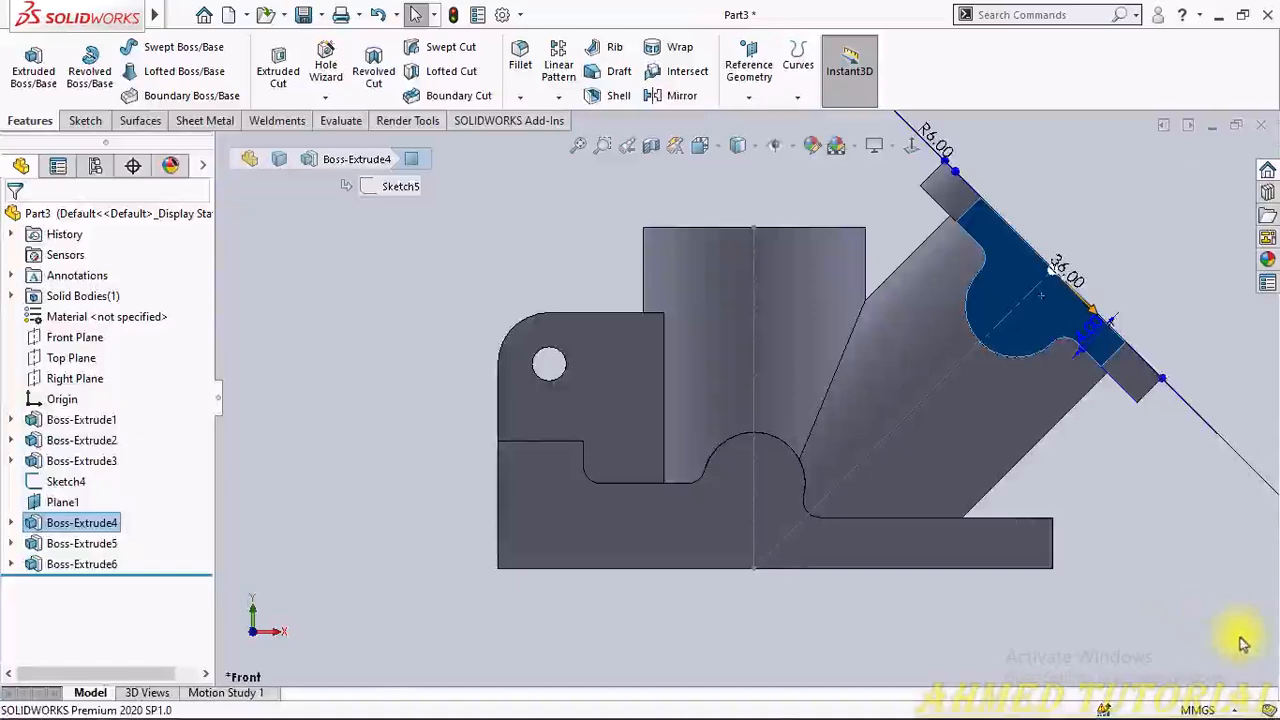
{"action": "left_click", "coordinate": [1158, 491]}
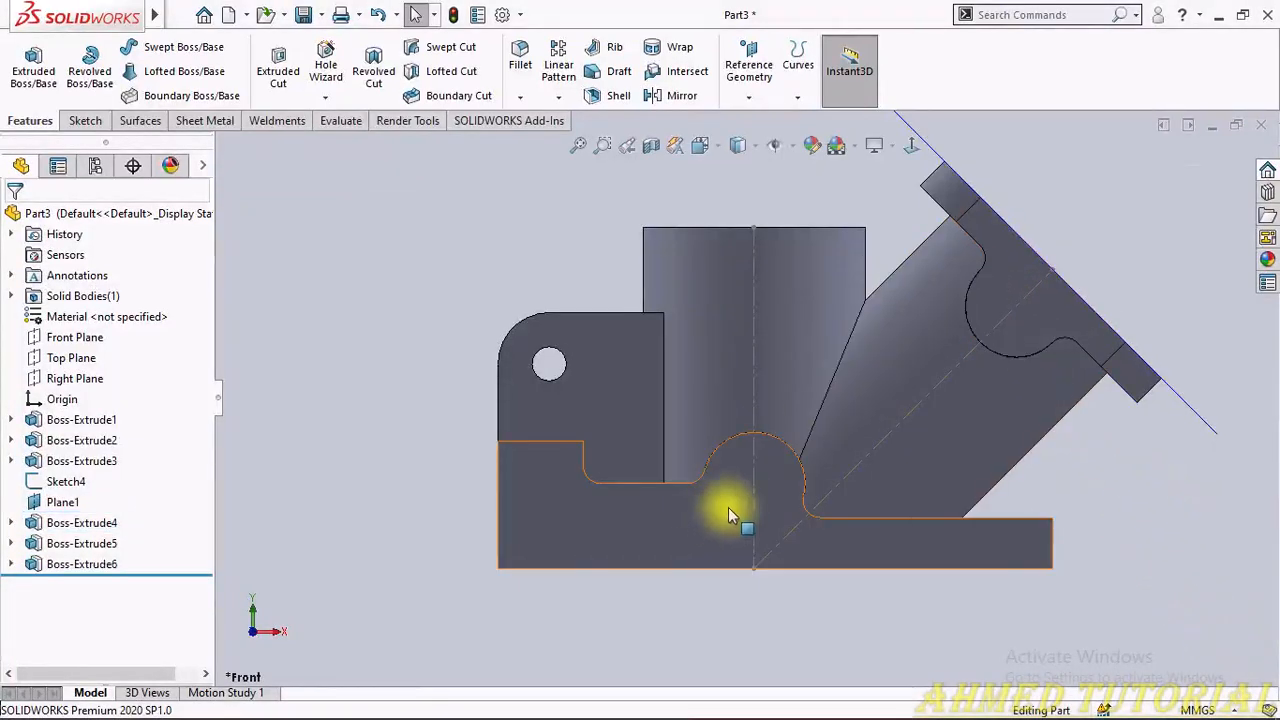
Step: Inspect the model from above and consult the reference drawing for the base's corner radii and holes
{"action": "middle_click_drag", "start_coordinate": [814, 343], "coordinate": [1066, 337]}
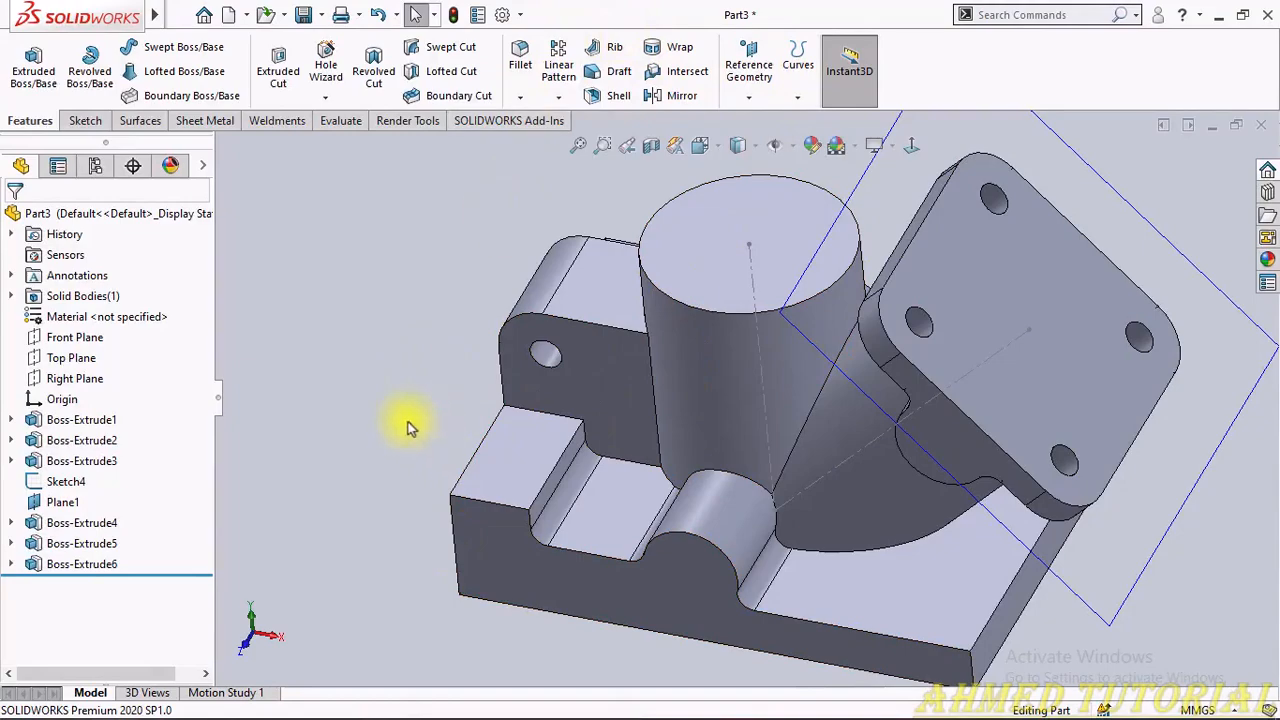
{"action": "key", "text": "alt+Tab"}
{"action": "key", "text": "alt+Tab"}
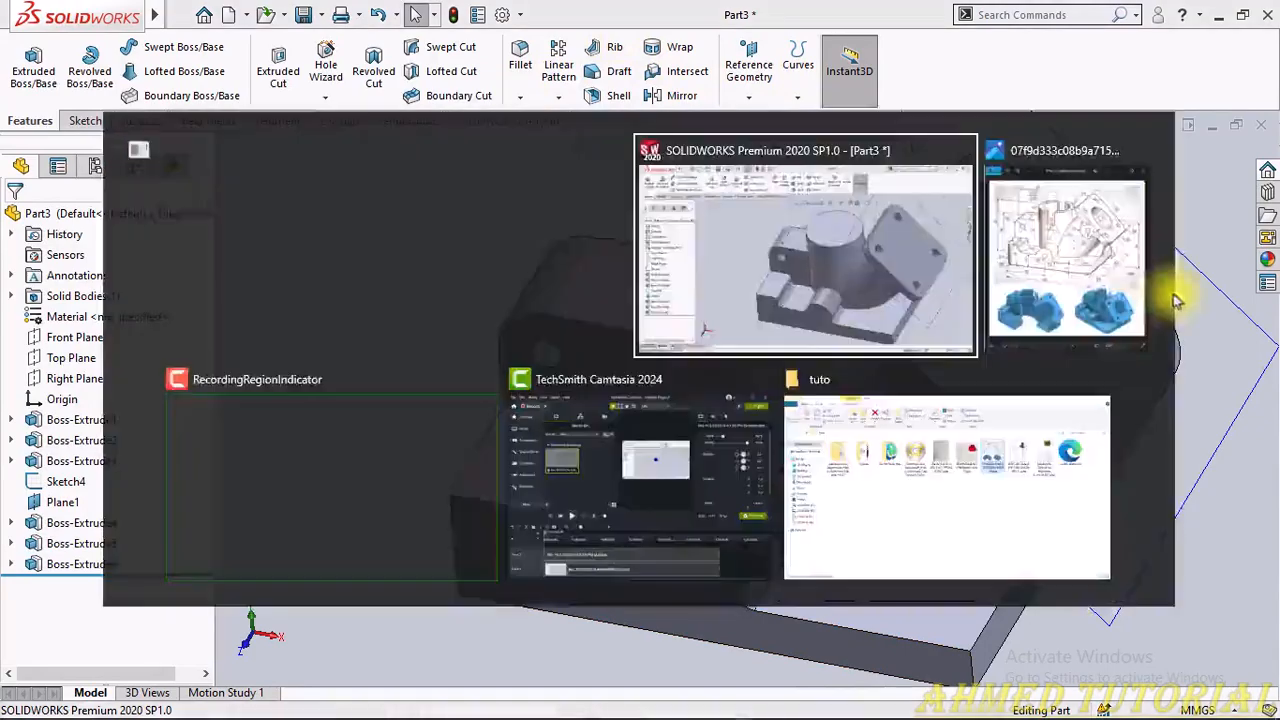
{"action": "left_click", "coordinate": [1085, 288]}
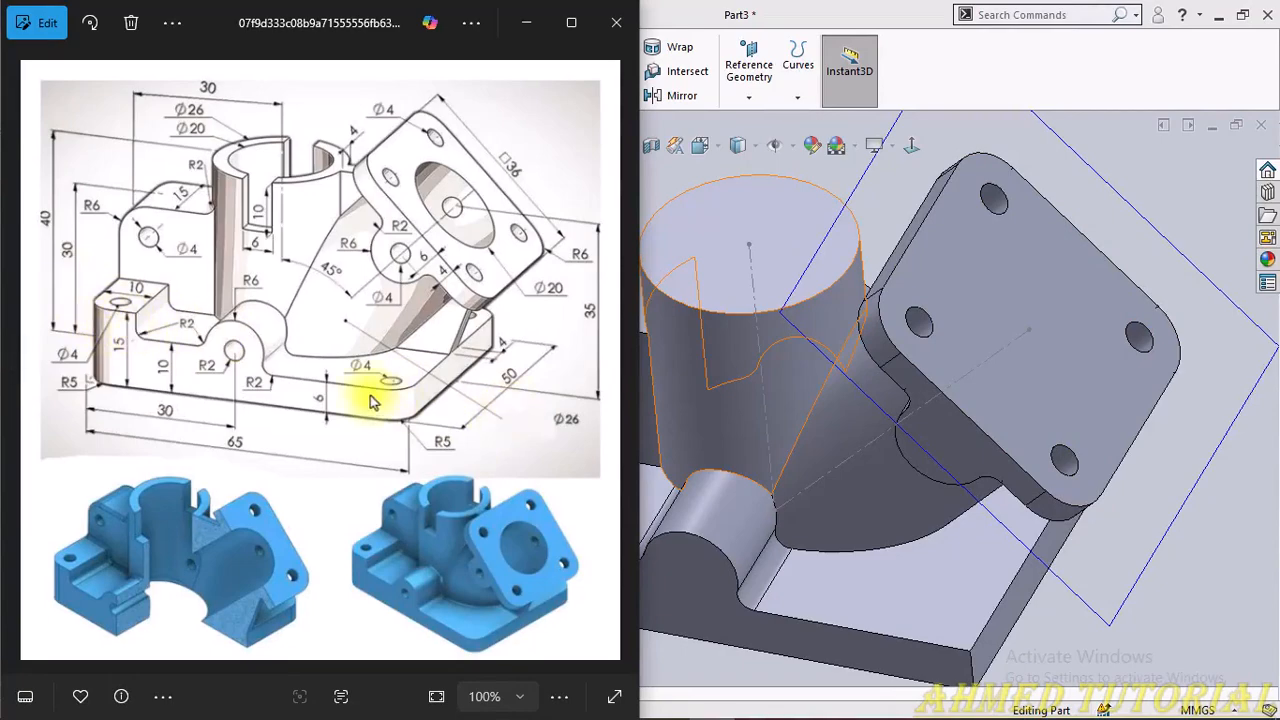
{"action": "key", "text": "alt+Tab"}
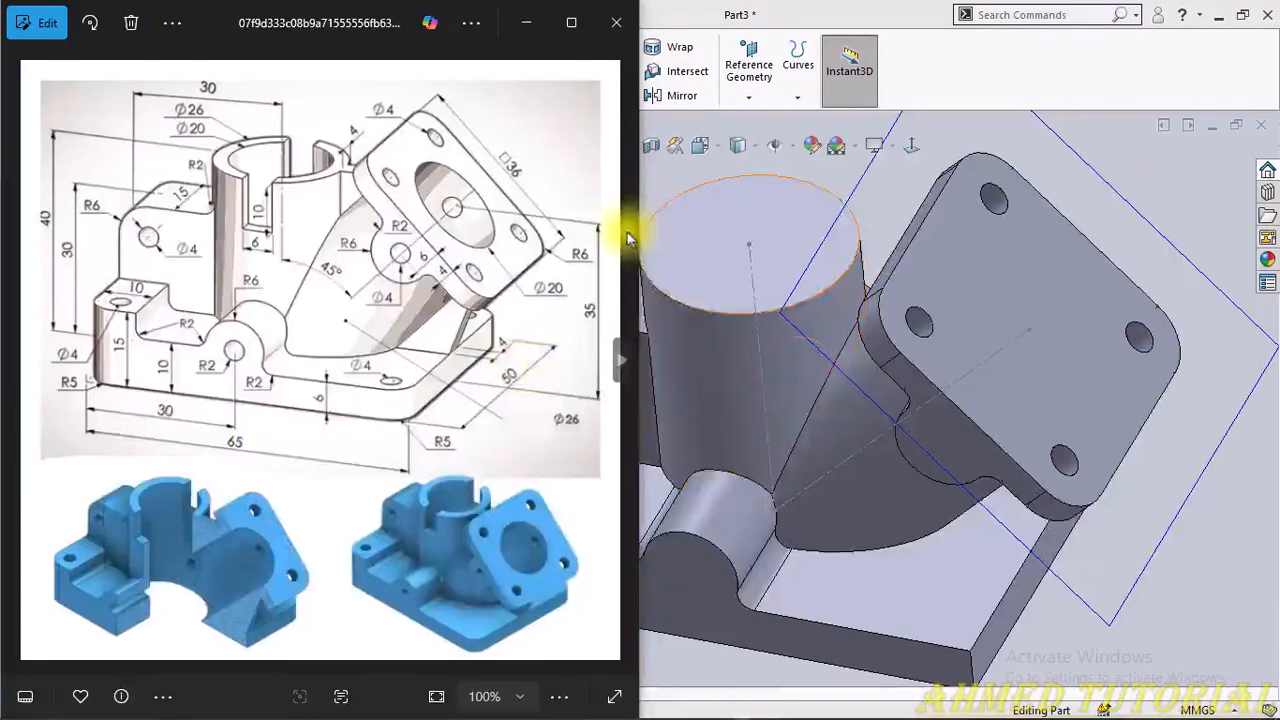
{"action": "key", "text": "alt+Tab"}
{"action": "left_click", "coordinate": [1098, 195]}
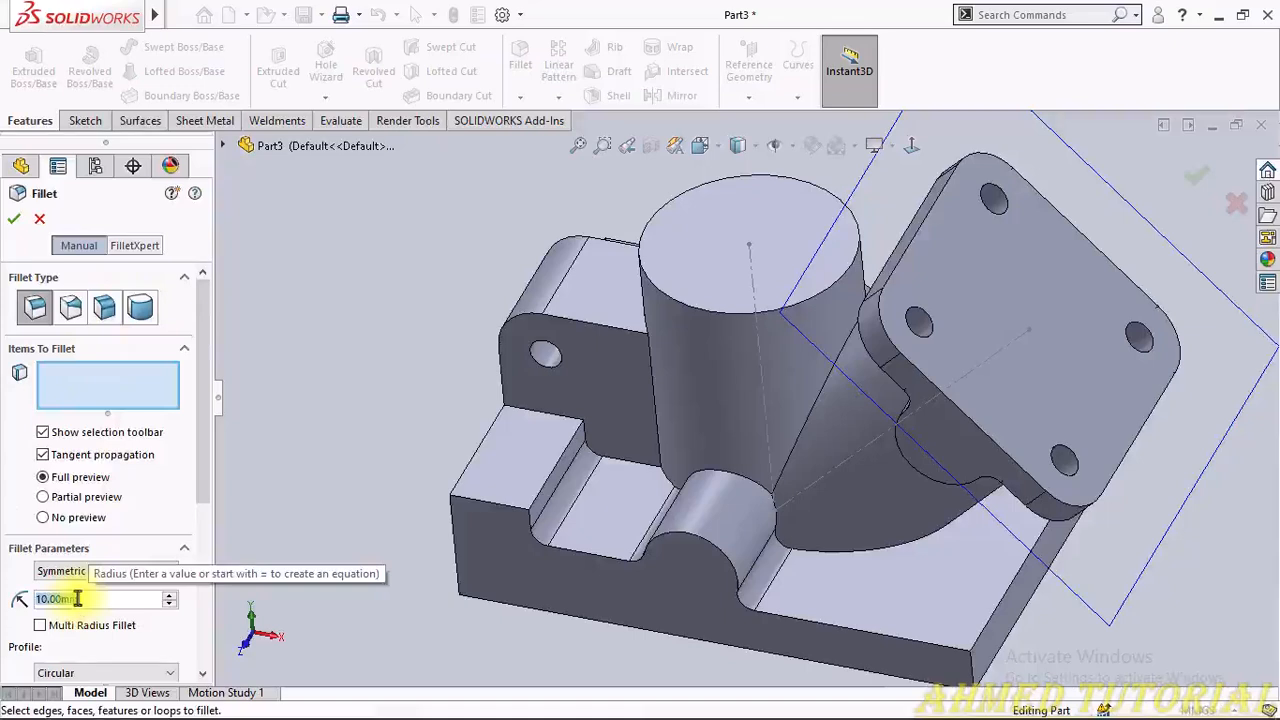
Step: Fillet the base's four vertical corner edges with a 6 mm radius
{"action": "type", "text": "6"}
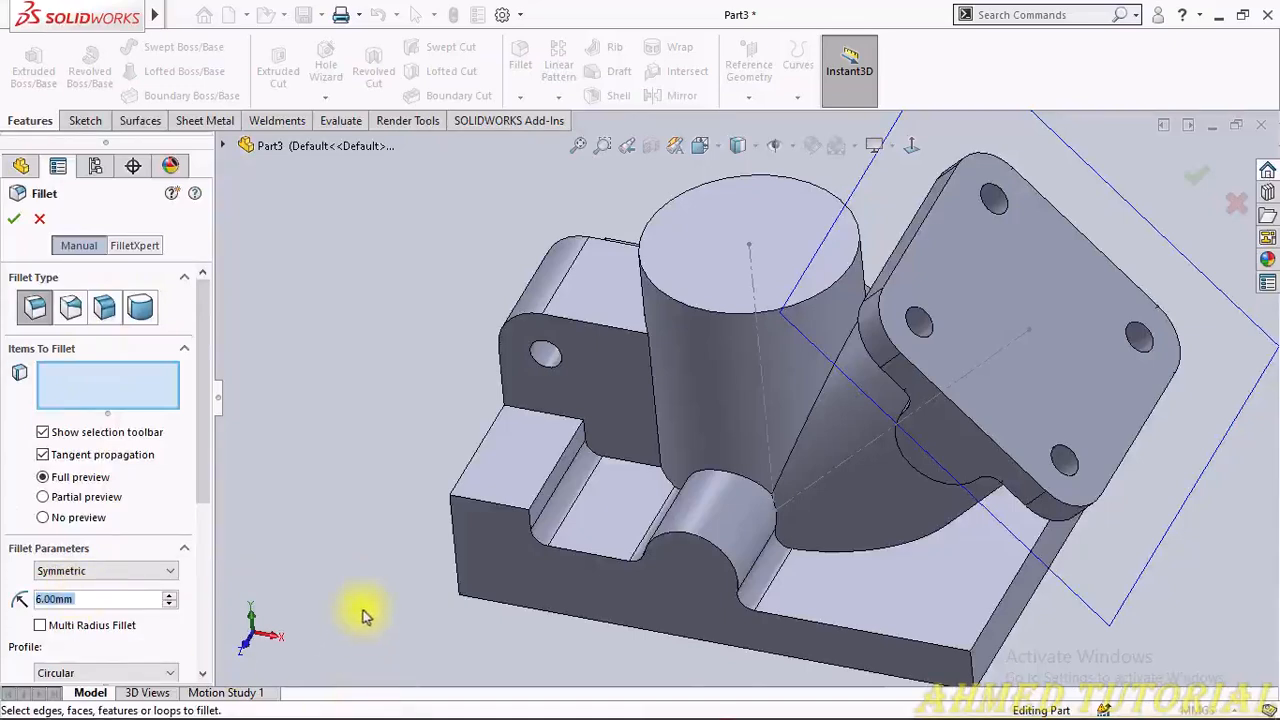
{"action": "left_click", "coordinate": [454, 528]}
{"action": "scroll", "coordinate": [764, 517], "scroll_direction": "down", "scroll_amount": 5}
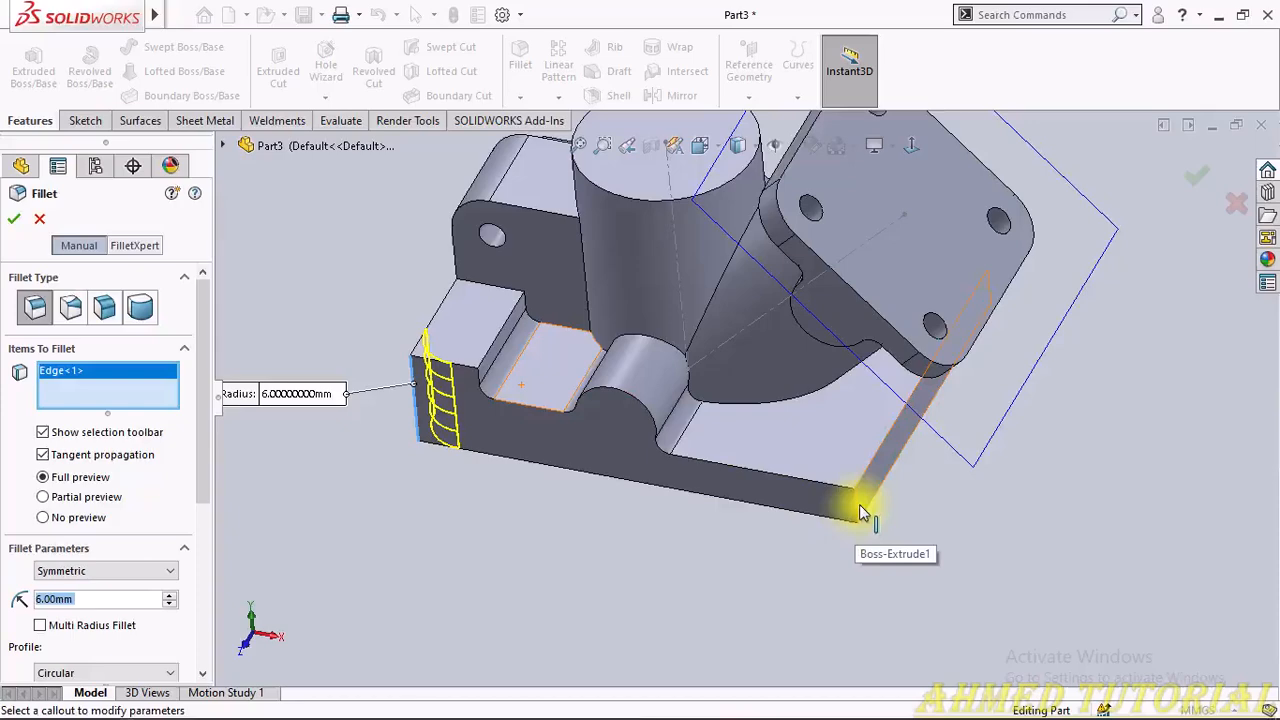
{"action": "left_click", "coordinate": [868, 502]}
{"action": "scroll", "coordinate": [994, 400], "scroll_direction": "up", "scroll_amount": 4}
{"action": "middle_click_drag", "start_coordinate": [994, 400], "coordinate": [819, 455]}
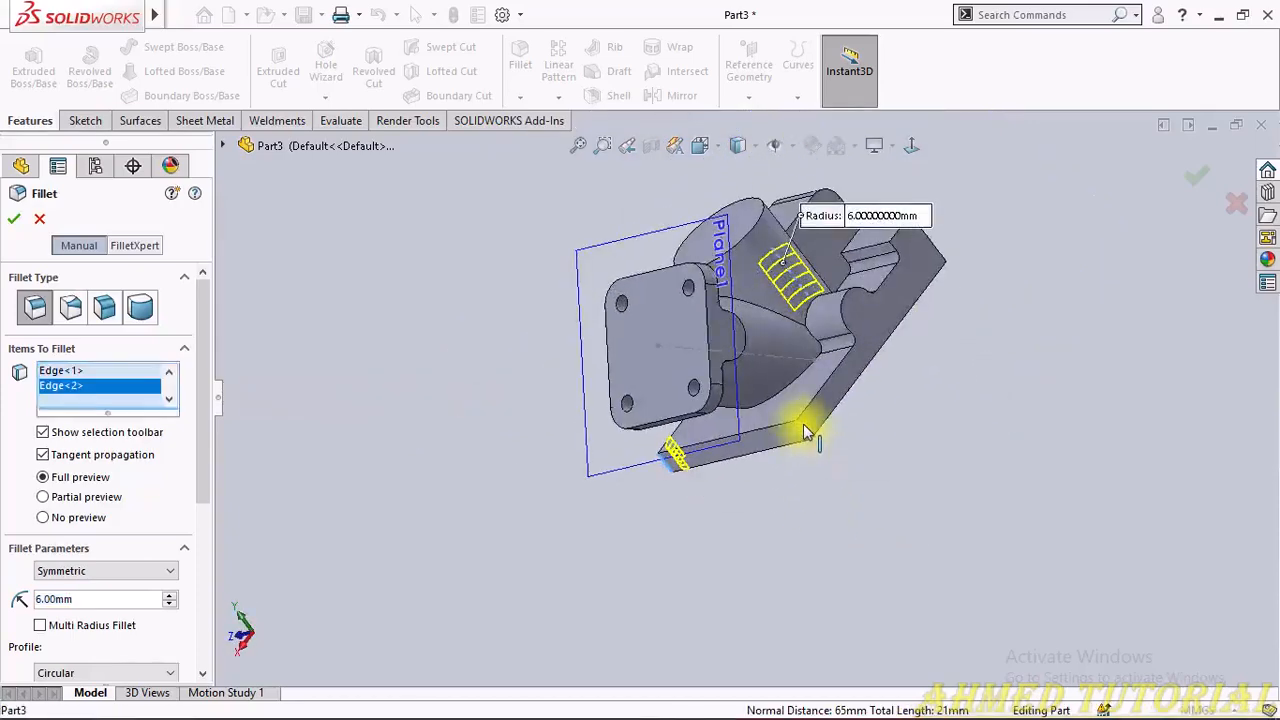
{"action": "left_click", "coordinate": [808, 432]}
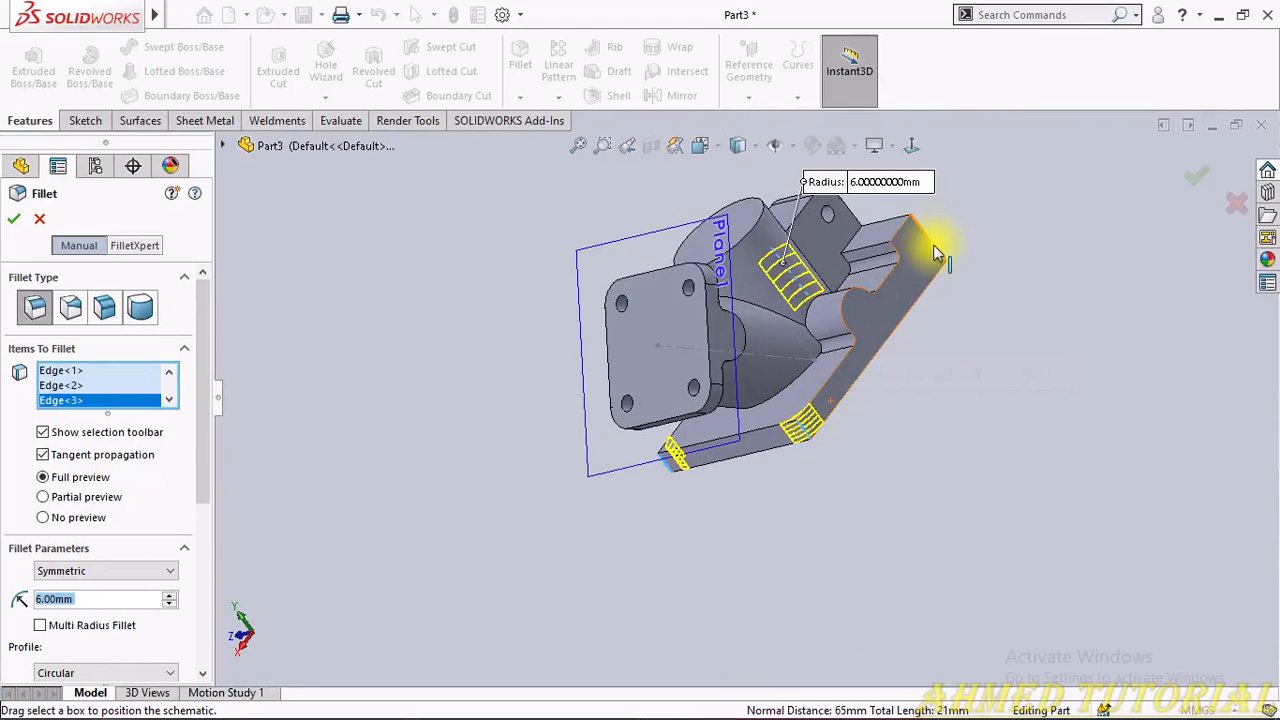
{"action": "left_click", "coordinate": [935, 253]}
{"action": "right_click", "coordinate": [920, 238]}
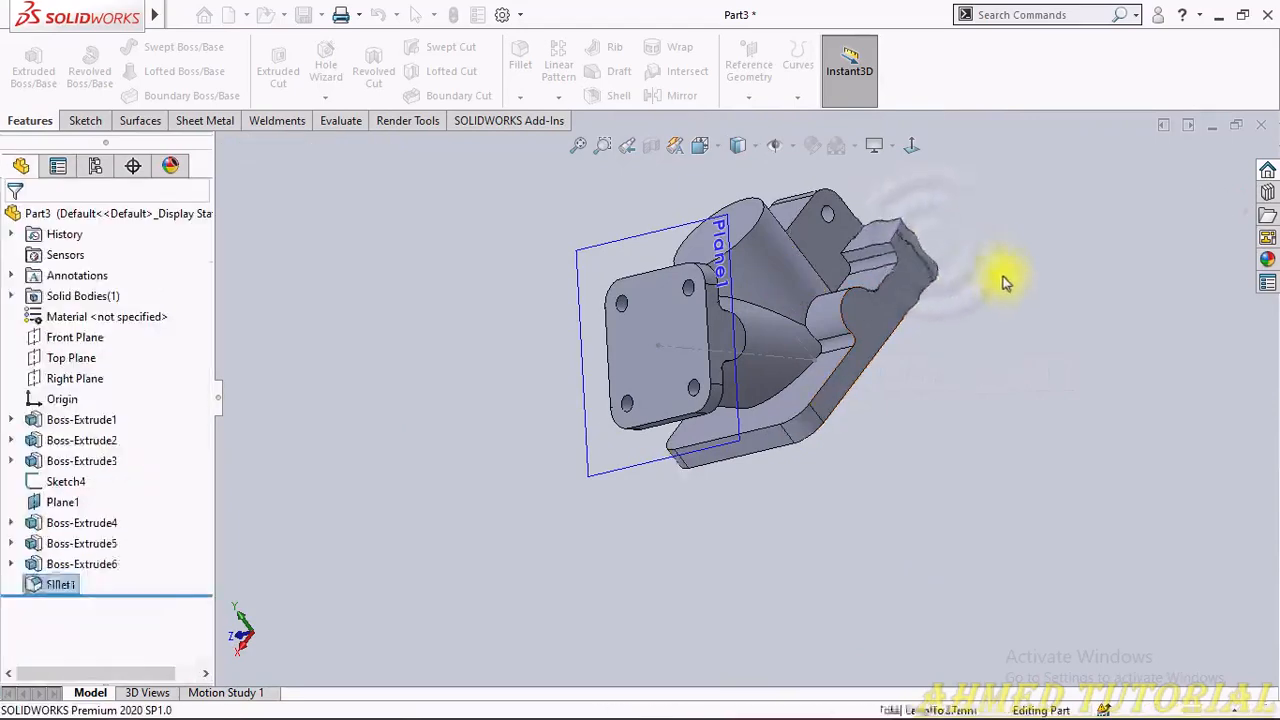
Step: Start a new sketch on the top face of the base's raised end step, viewed face-on
{"action": "middle_click_drag", "start_coordinate": [909, 214], "coordinate": [1009, 517]}
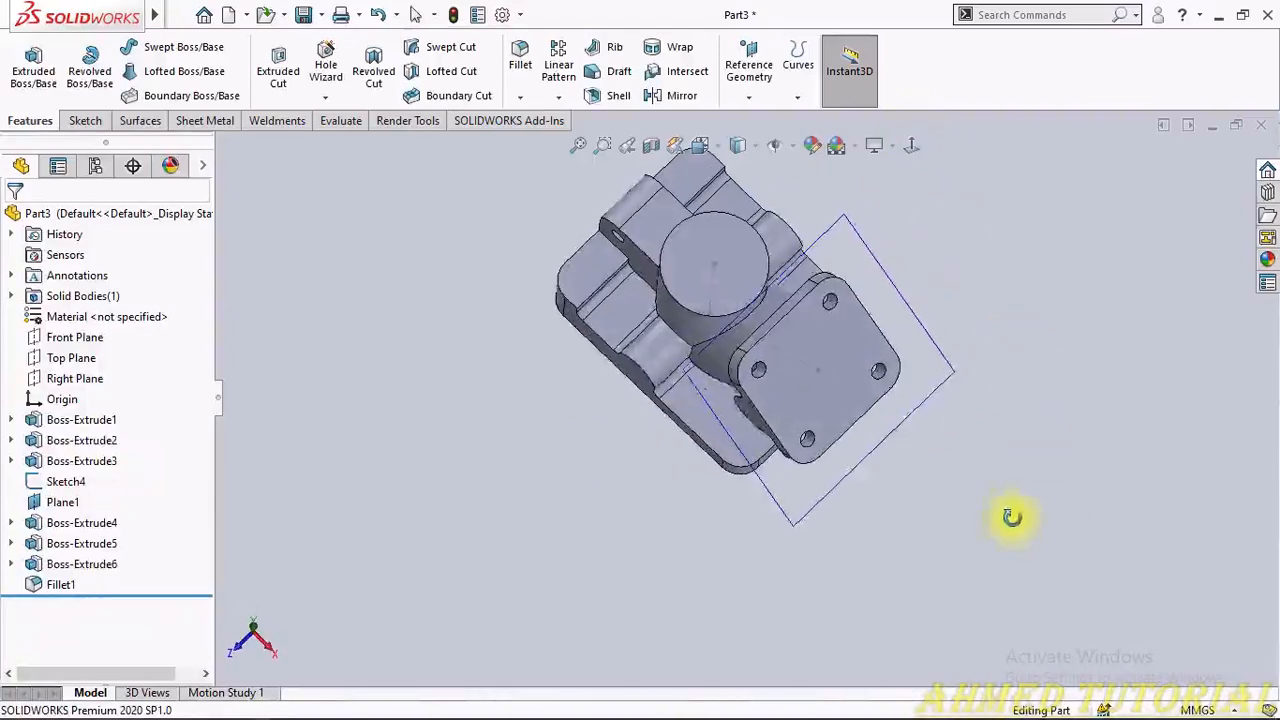
{"action": "left_click", "coordinate": [616, 318]}
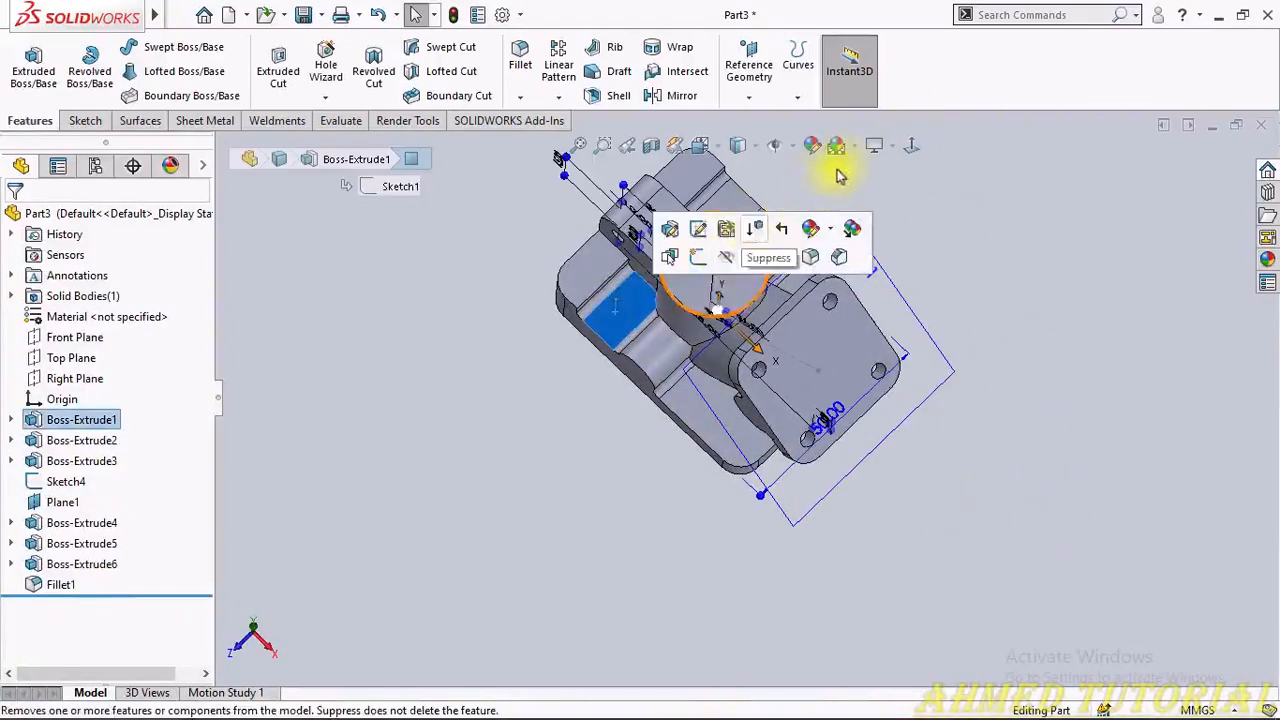
{"action": "left_click", "coordinate": [589, 276]}
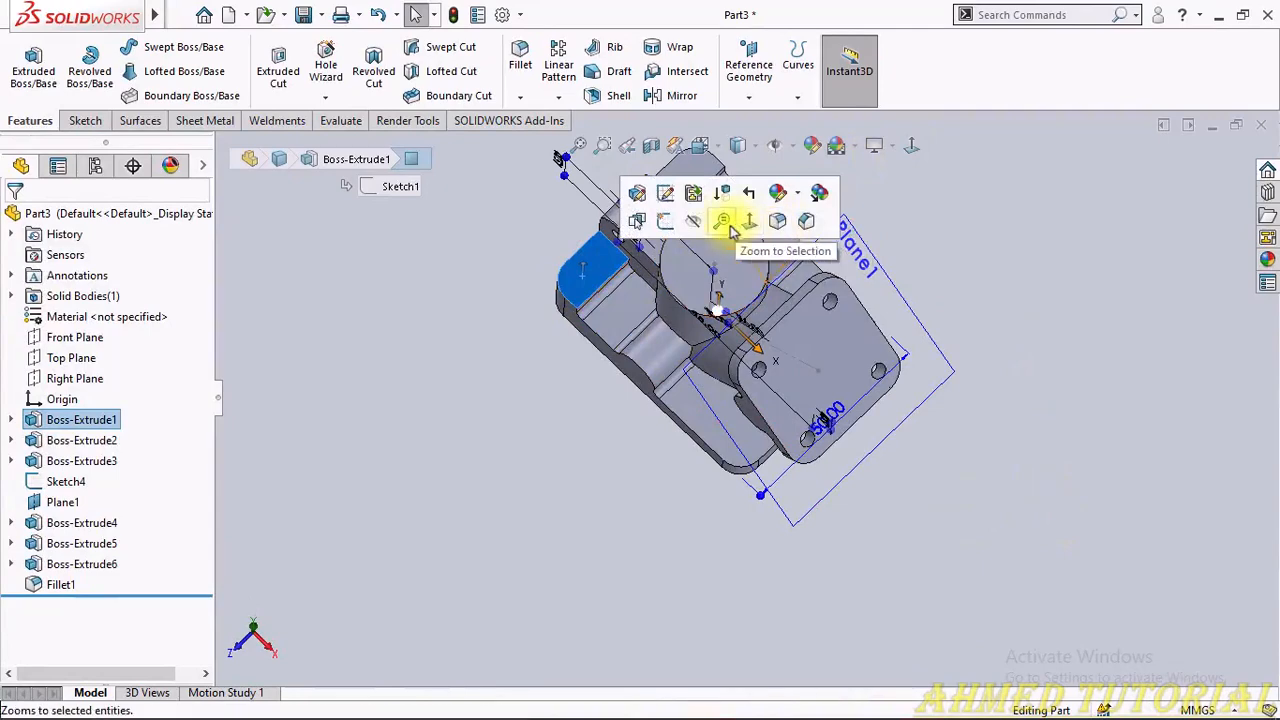
{"action": "left_click", "coordinate": [668, 200]}
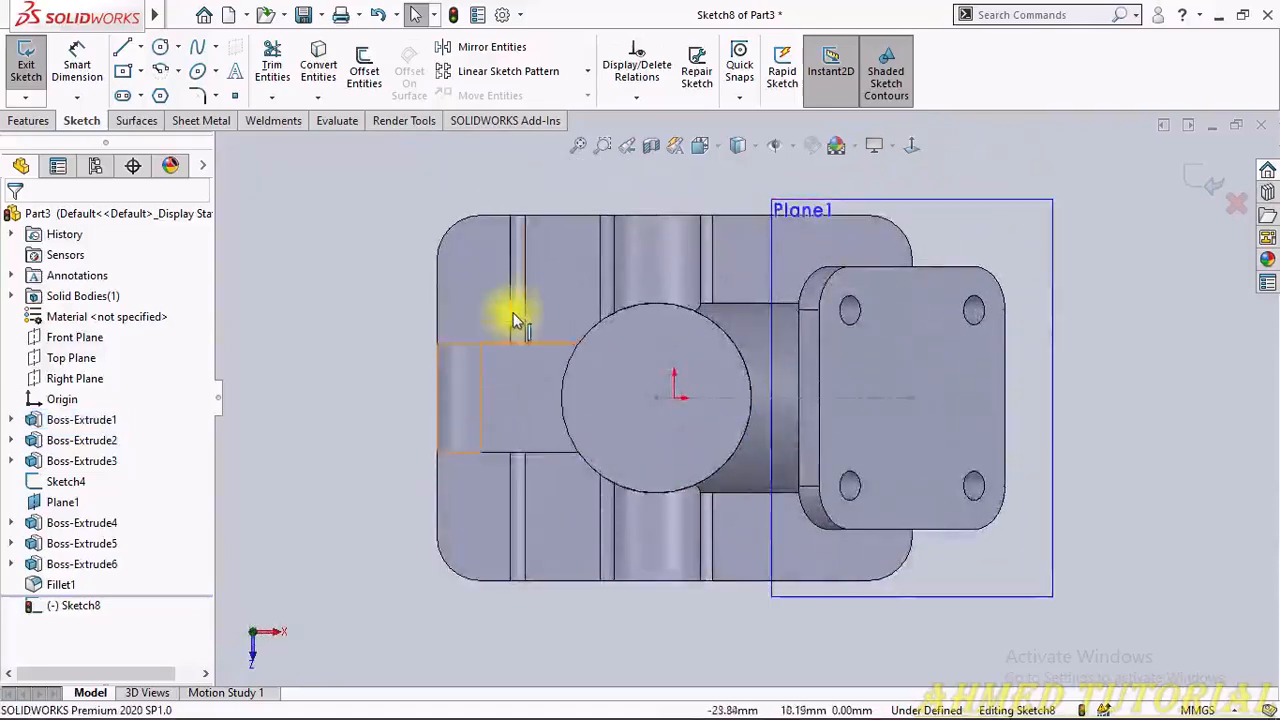
{"action": "scroll", "coordinate": [486, 258], "scroll_direction": "down", "scroll_amount": 2}
Step: Sketch two circles centred on the base's corner fillets at the raised end, the first about 3.1 mm in radius
{"action": "right_click_drag", "start_coordinate": [283, 374], "coordinate": [486, 305]}
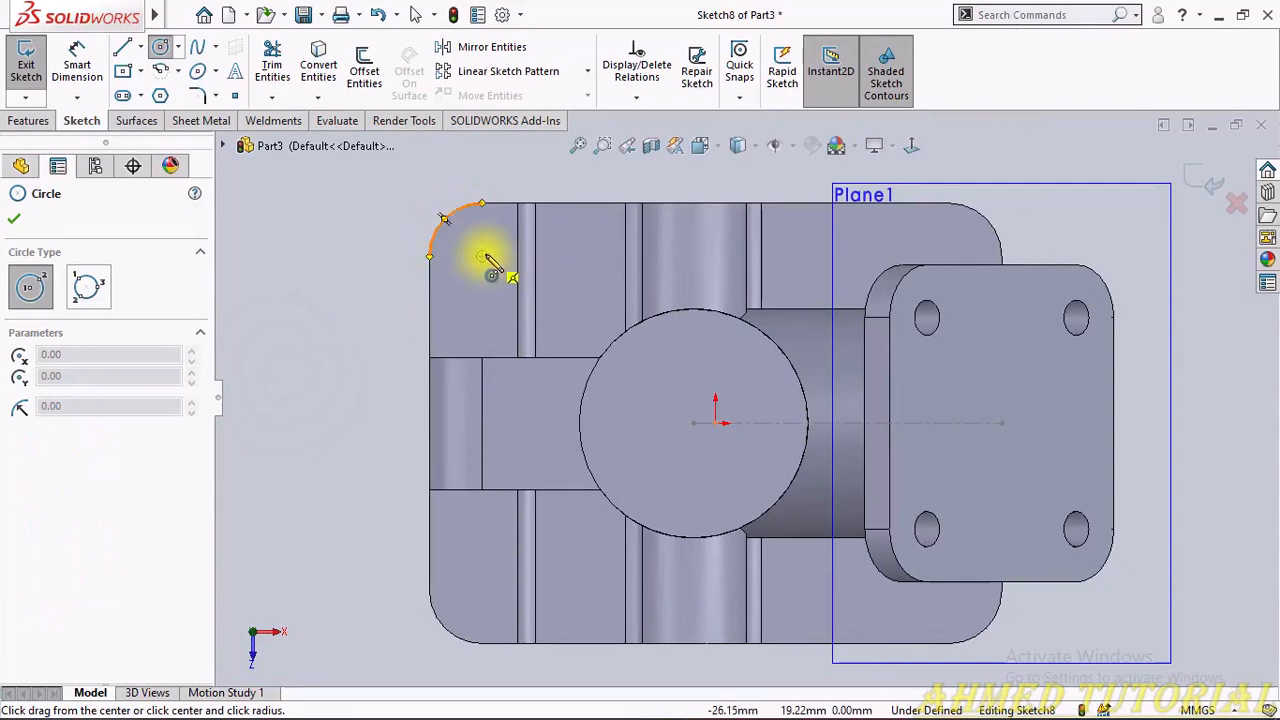
{"action": "left_click", "coordinate": [481, 256]}
{"action": "left_click", "coordinate": [505, 250]}
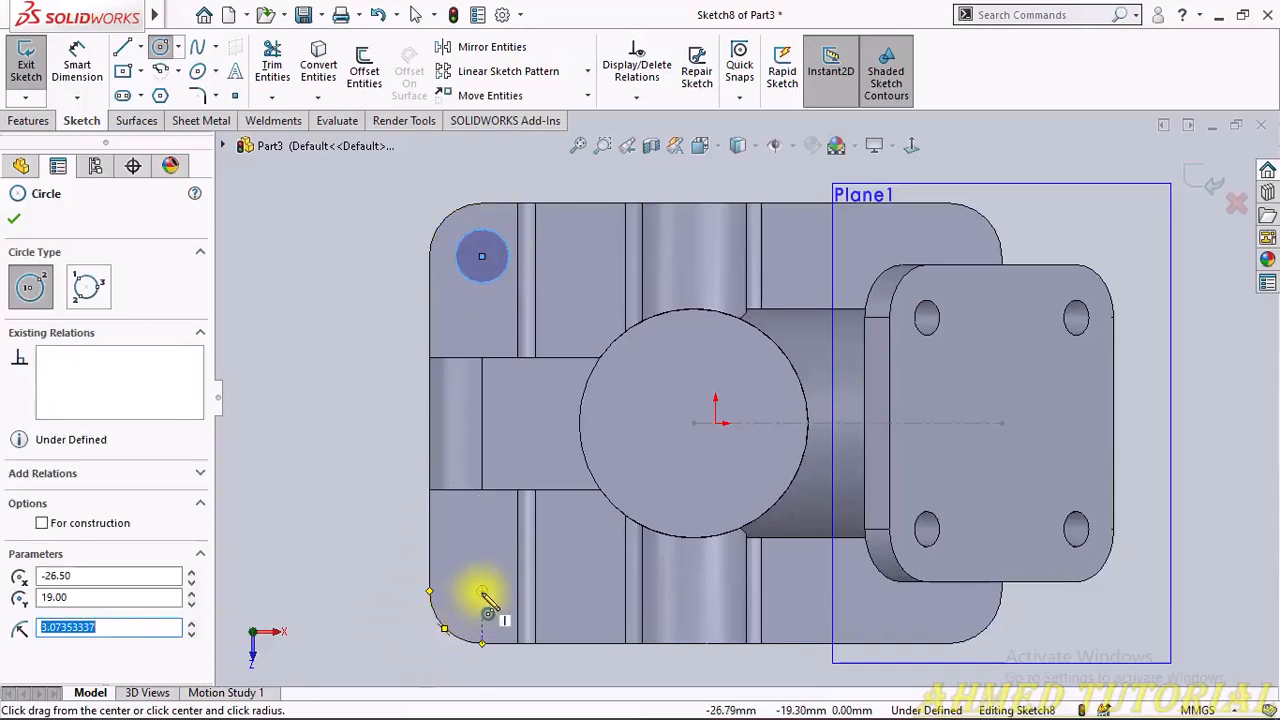
{"action": "left_click", "coordinate": [481, 590]}
{"action": "left_click", "coordinate": [517, 574]}
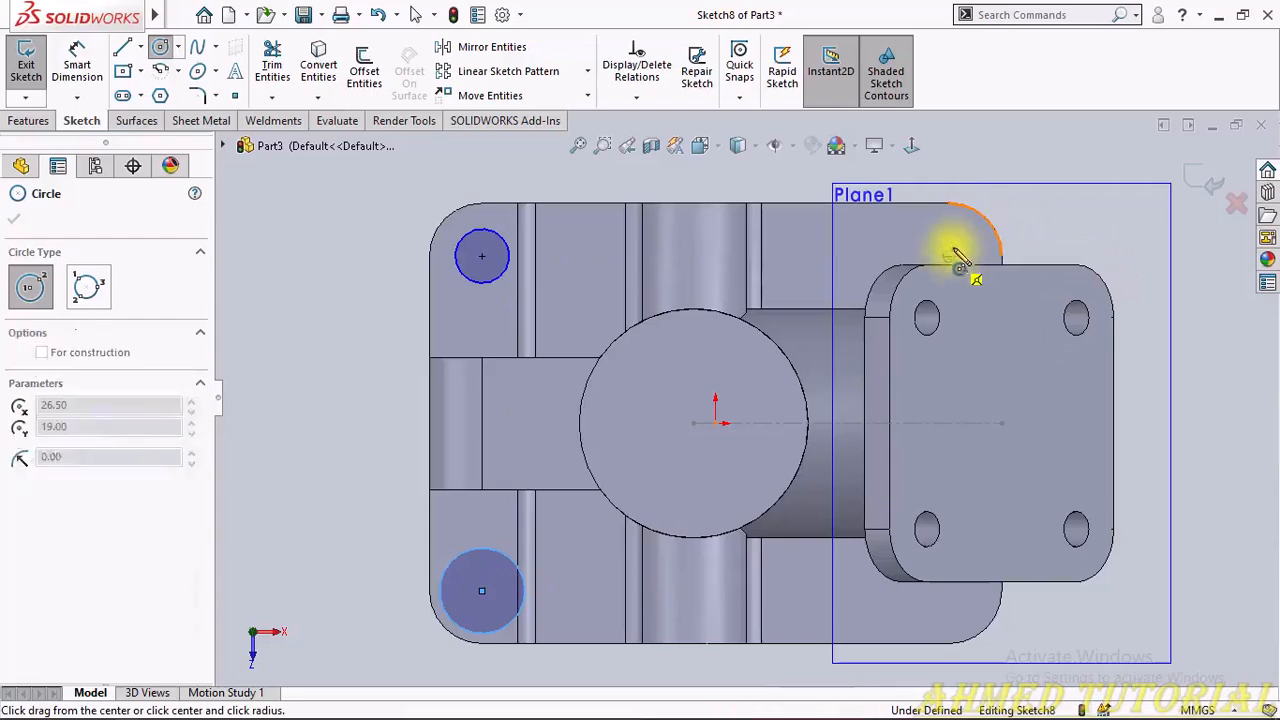
Step: Sketch two circles centred on the base's corner fillets at the flange end, the first about 3.5 mm in radius
{"action": "left_click", "coordinate": [972, 243]}
{"action": "scroll", "coordinate": [943, 406], "scroll_direction": "up", "scroll_amount": 2}
{"action": "scroll", "coordinate": [857, 591], "scroll_direction": "down", "scroll_amount": 3}
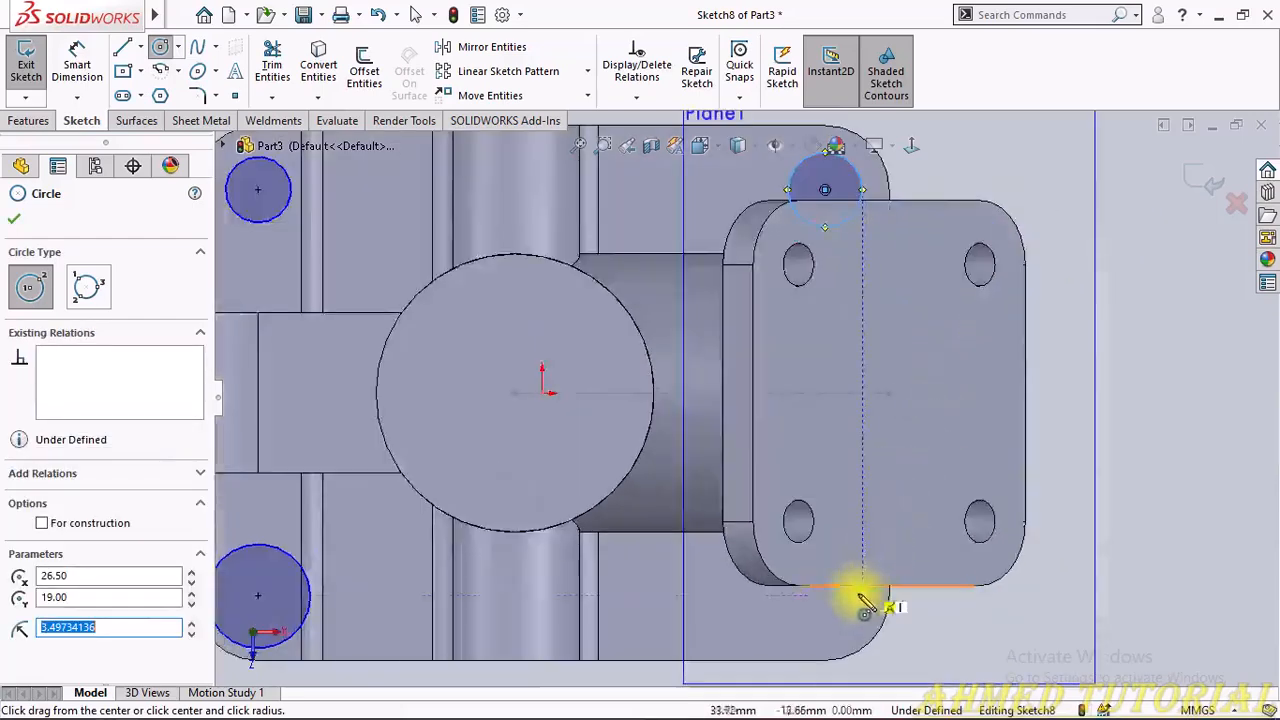
{"action": "scroll", "coordinate": [880, 570], "scroll_direction": "up", "scroll_amount": 1}
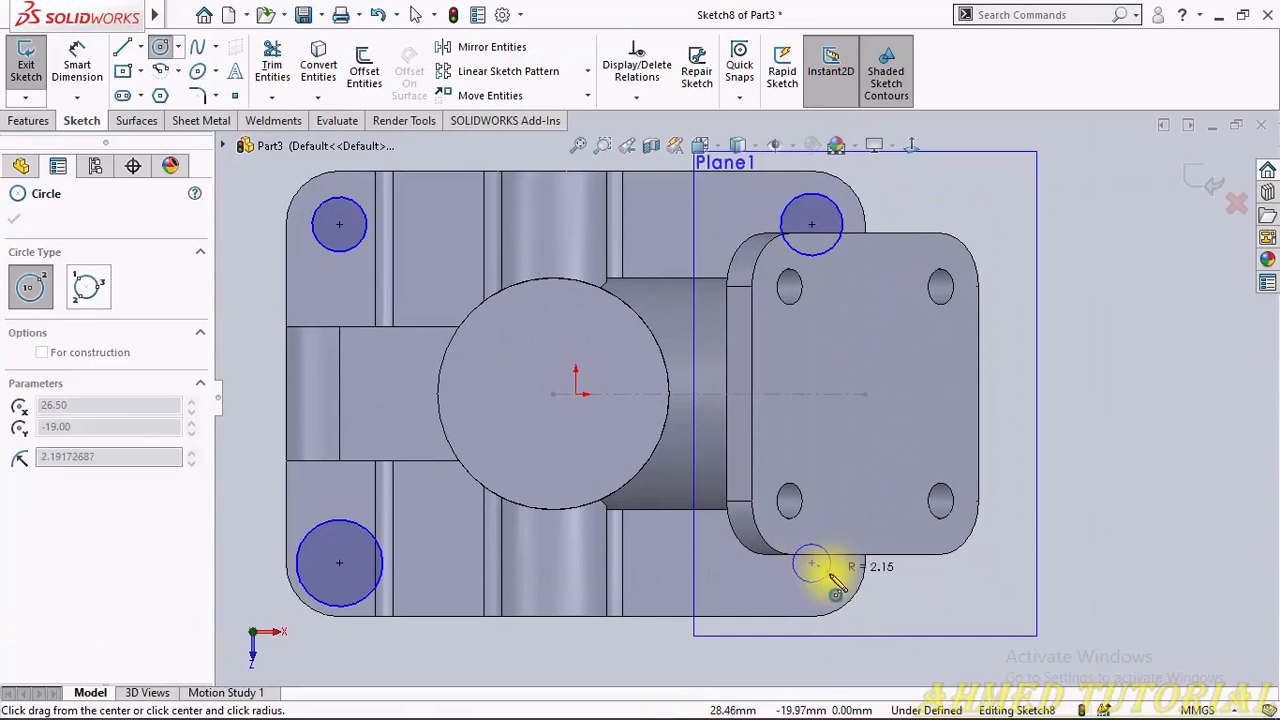
{"action": "left_click", "coordinate": [828, 577]}
{"action": "key", "text": "Escape"}
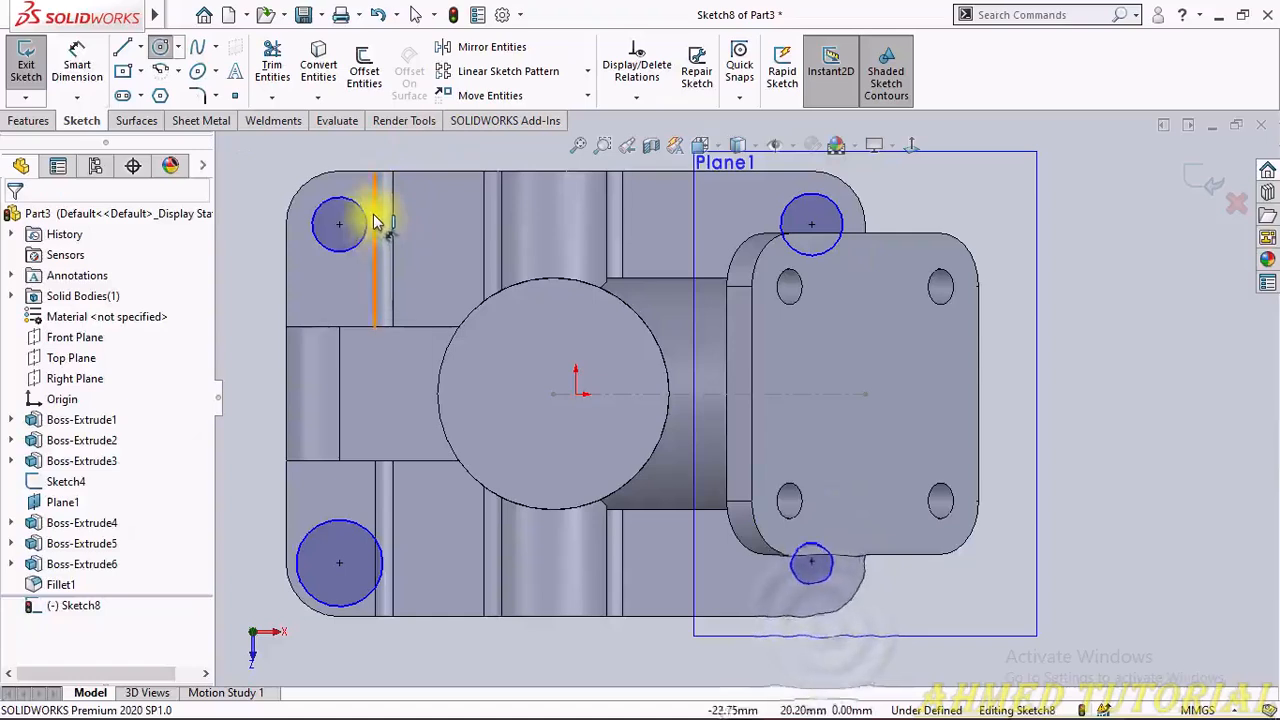
Step: Dimension the first corner circle at the raised end to a 4 mm diameter
{"action": "left_click", "coordinate": [363, 216]}
{"action": "key", "text": "d"}
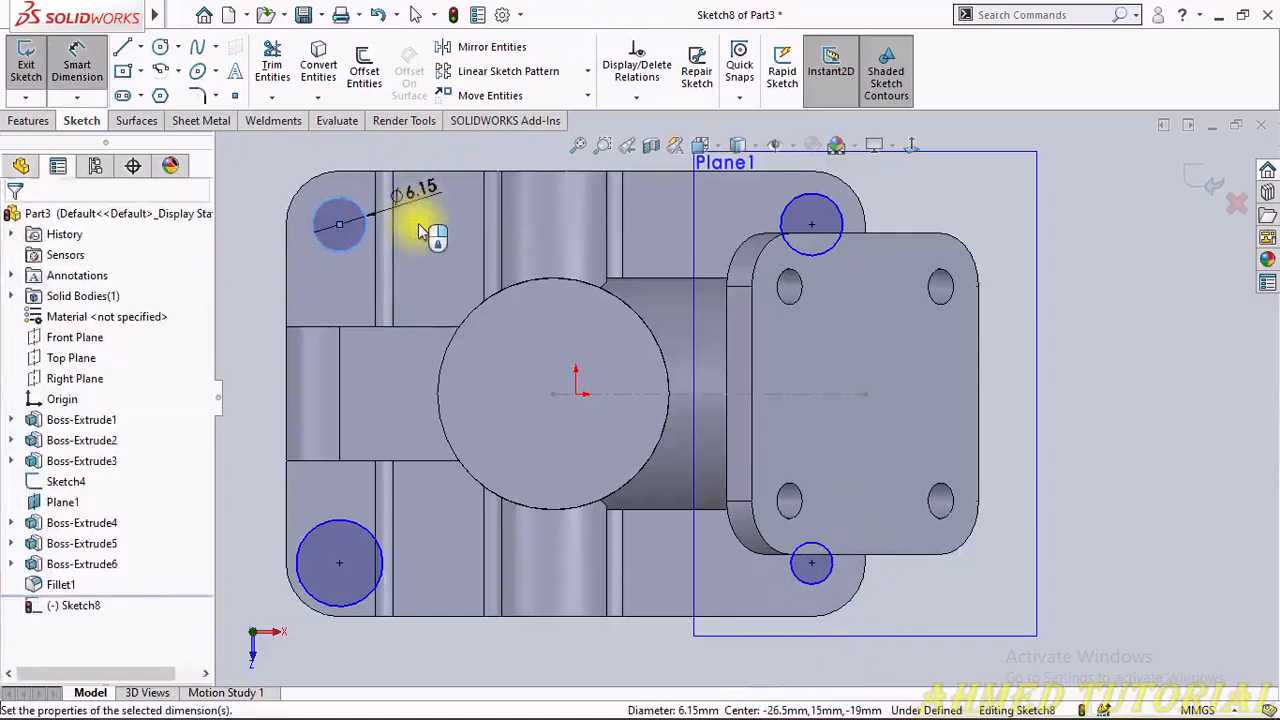
{"action": "left_click", "coordinate": [420, 232]}
{"action": "key", "text": "Return"}
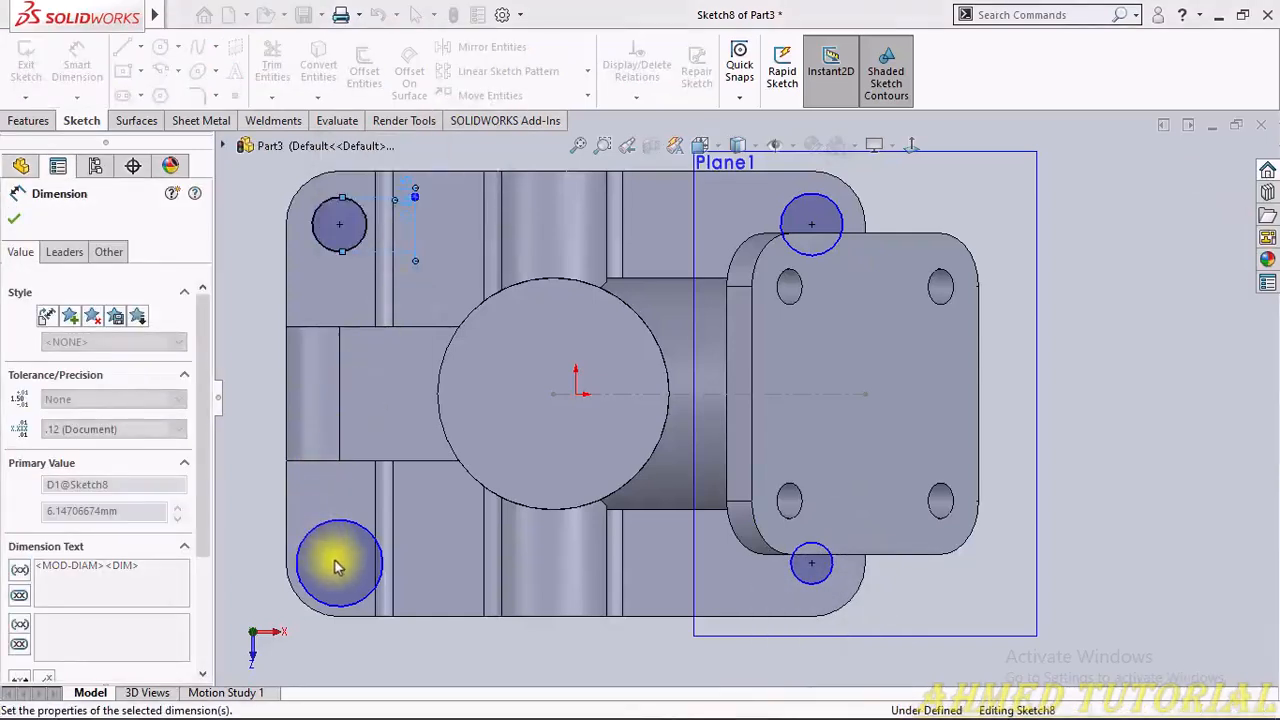
{"action": "key", "text": "Escape"}
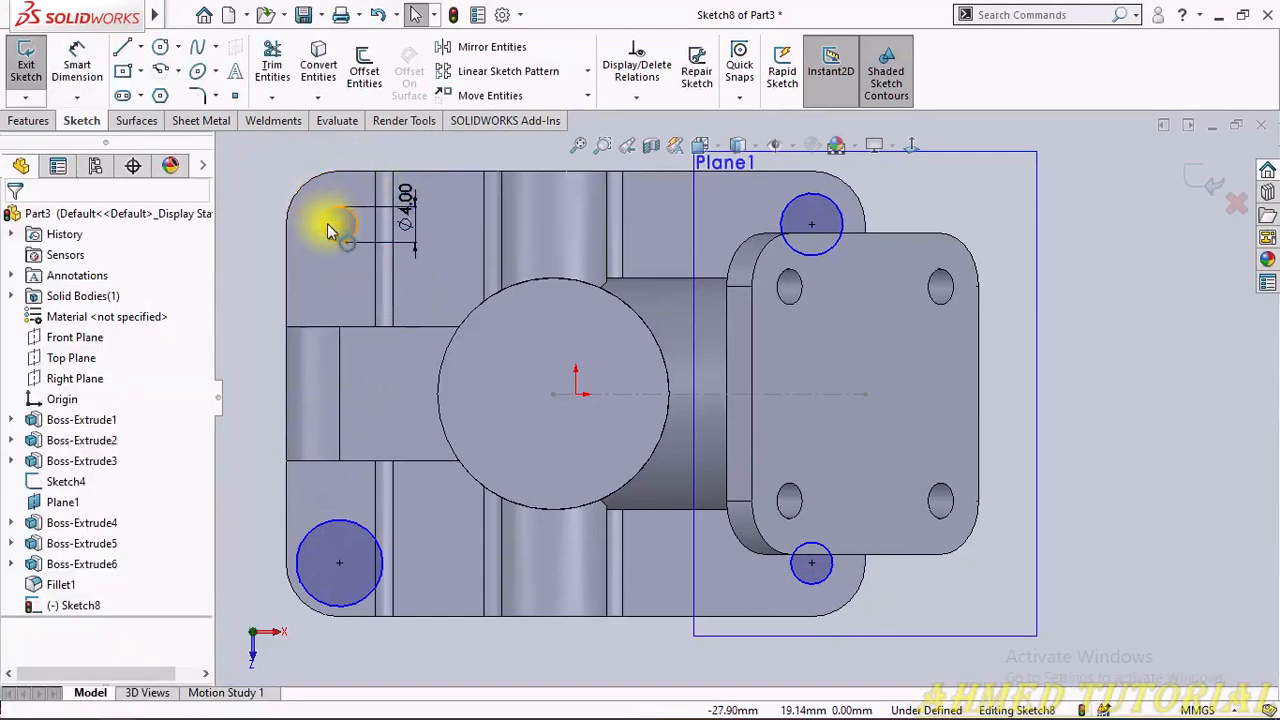
Step: Make the four corner circles on the base equal in size to the 4 mm one
{"action": "left_click", "coordinate": [325, 222]}
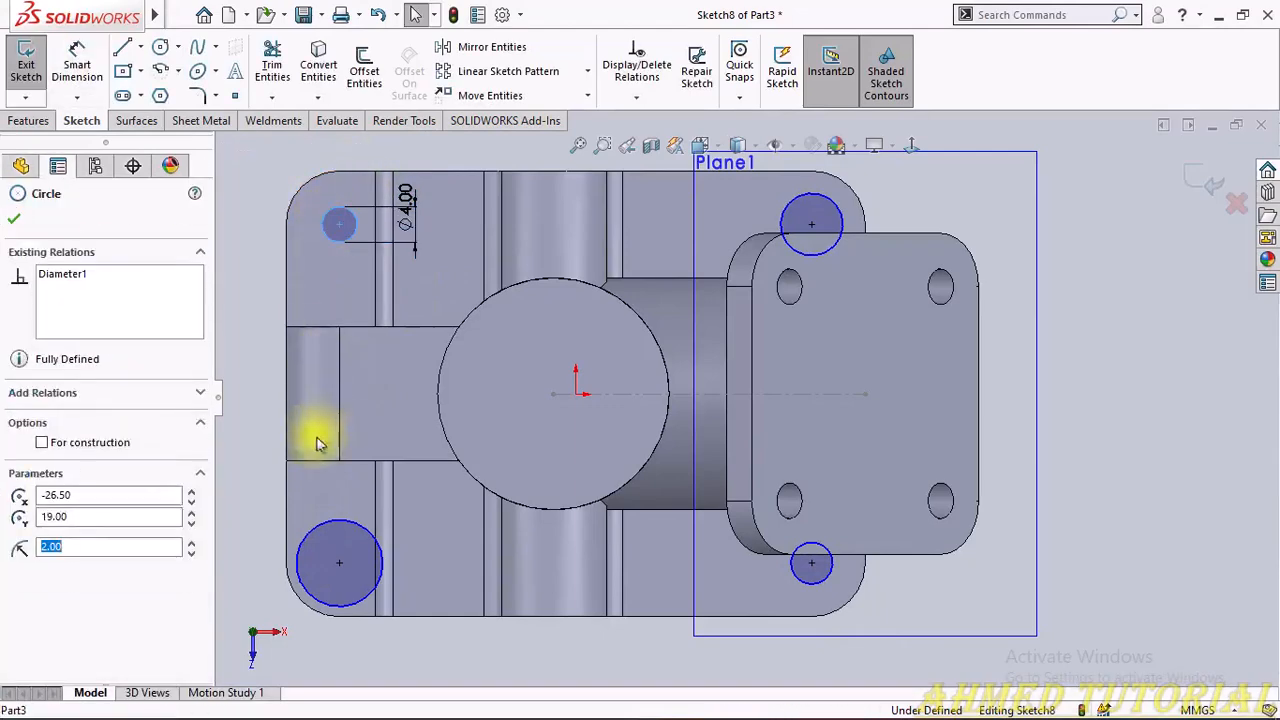
{"action": "left_click", "coordinate": [318, 547], "text": "ctrl"}
{"action": "left_click", "coordinate": [823, 210], "text": "ctrl"}
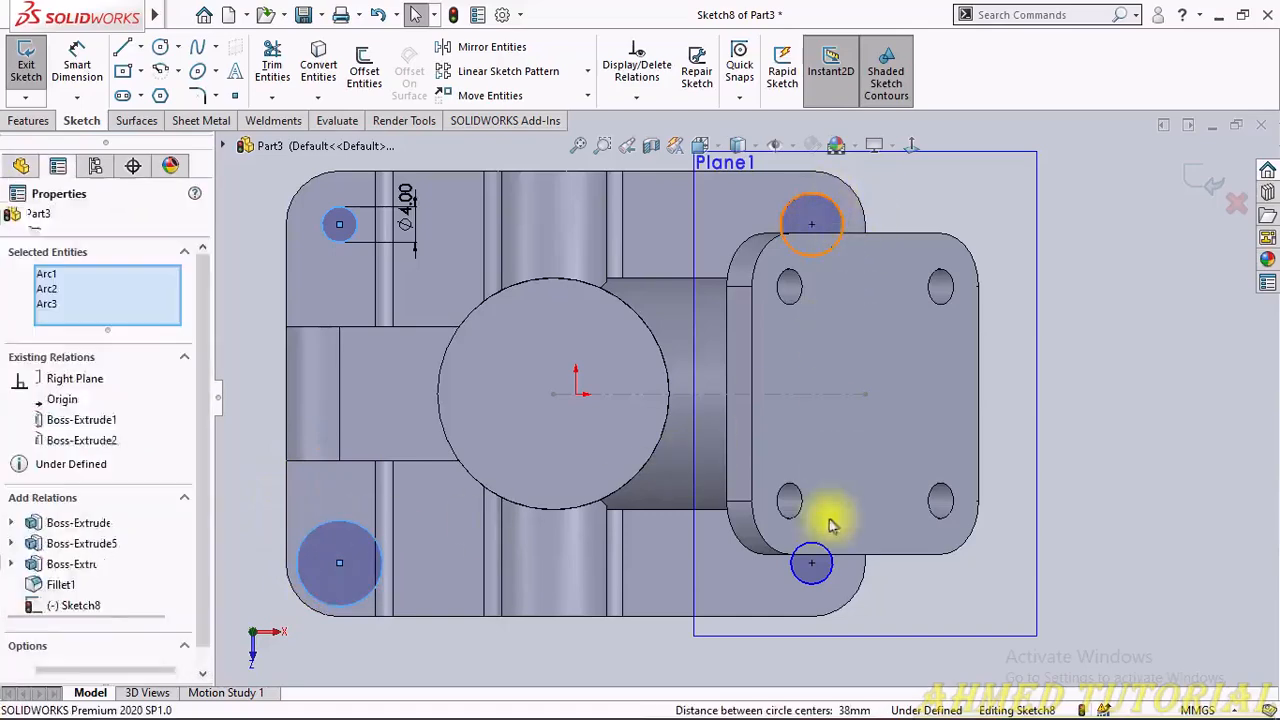
{"action": "left_click", "coordinate": [815, 578], "text": "ctrl"}
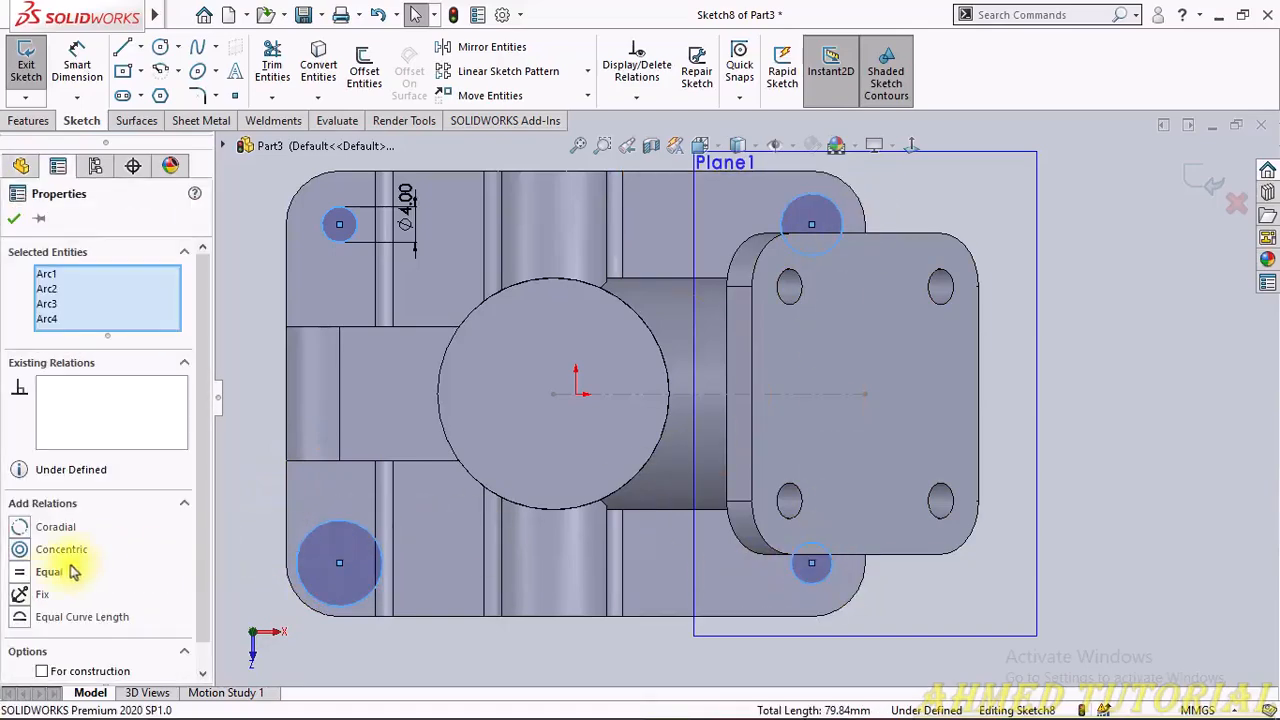
{"action": "left_click", "coordinate": [25, 572]}
{"action": "left_click", "coordinate": [15, 219]}
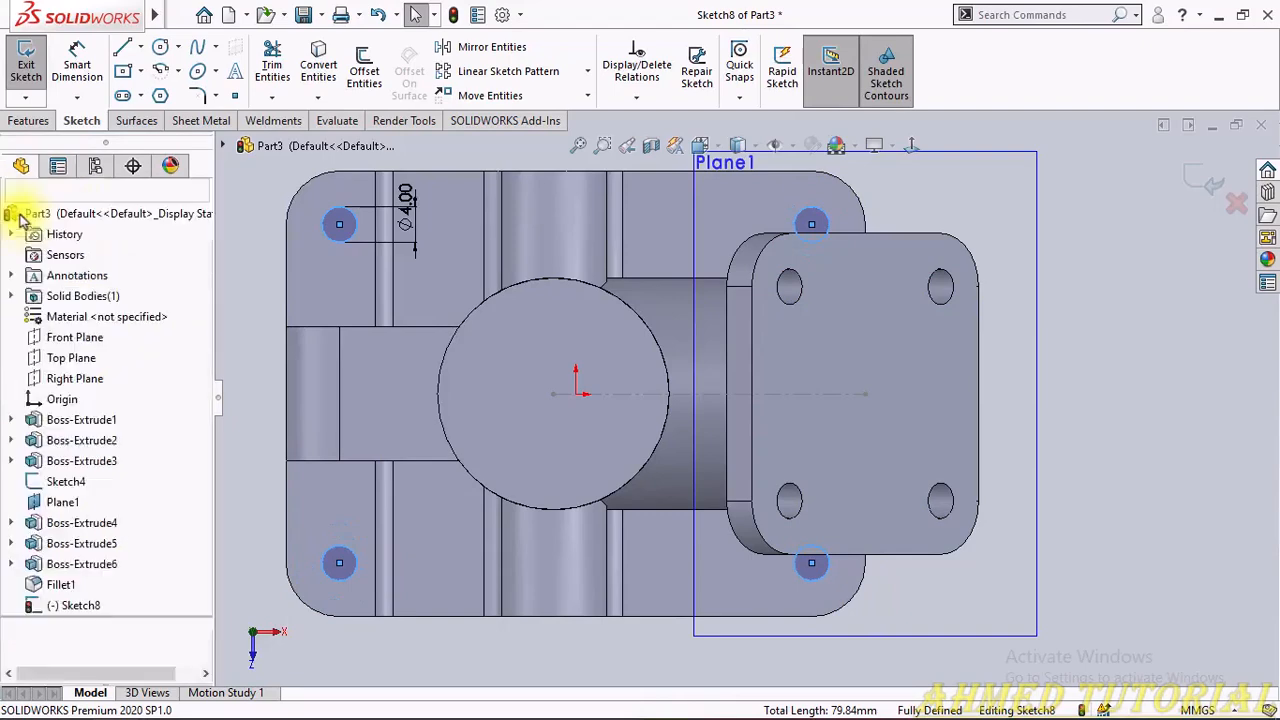
Step: Extrude-cut the four corner circles Through All to make the base's mounting holes
{"action": "left_click", "coordinate": [28, 120]}
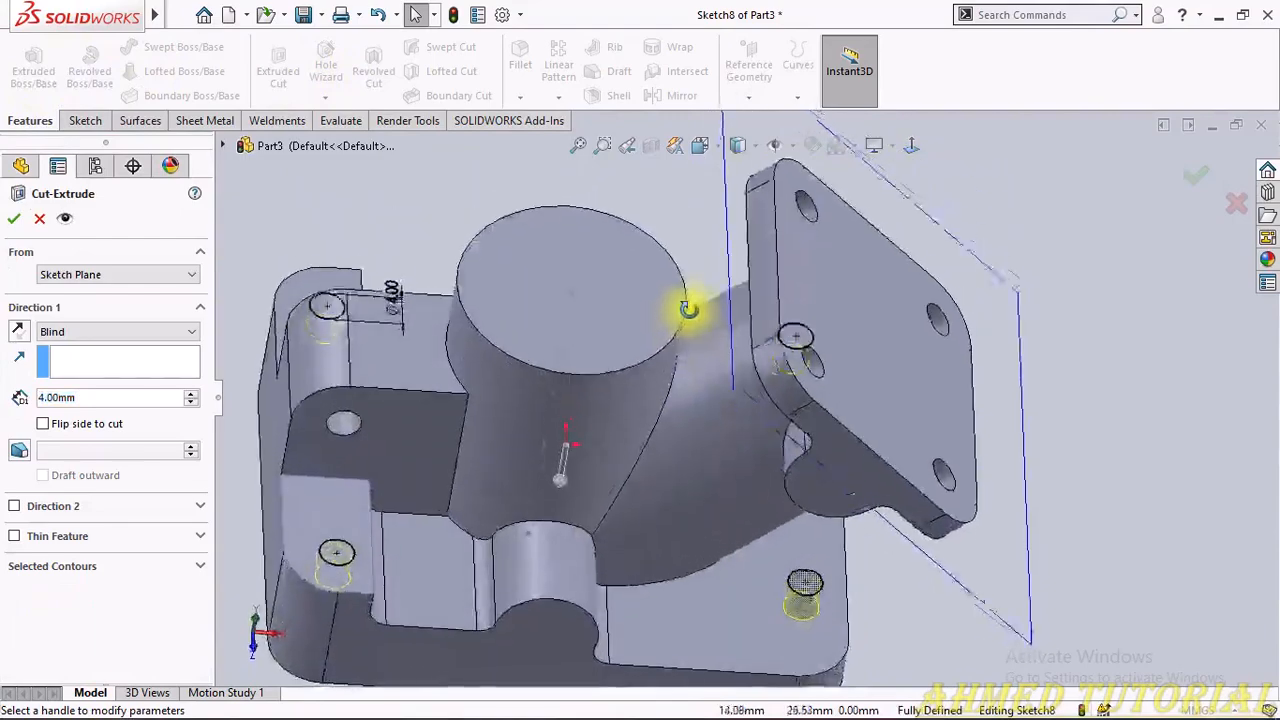
{"action": "middle_click_drag", "start_coordinate": [665, 337], "coordinate": [600, 420]}
{"action": "left_click", "coordinate": [175, 333]}
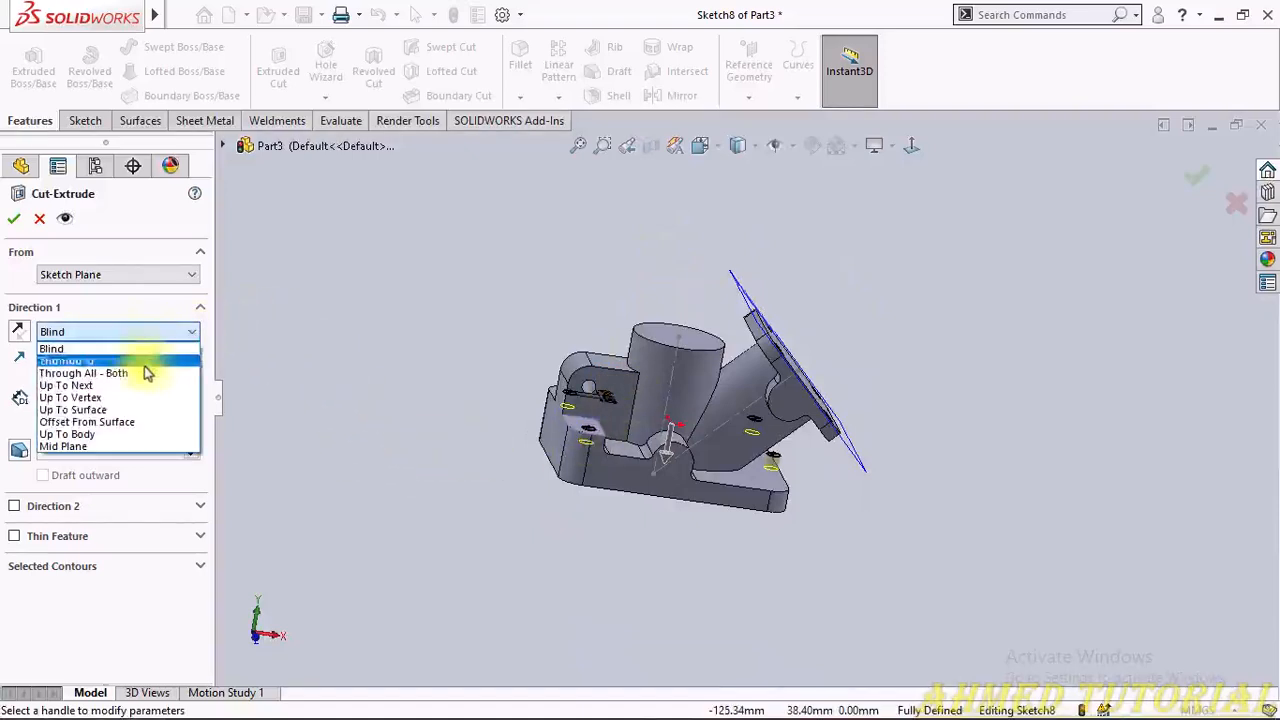
{"action": "left_click", "coordinate": [121, 362]}
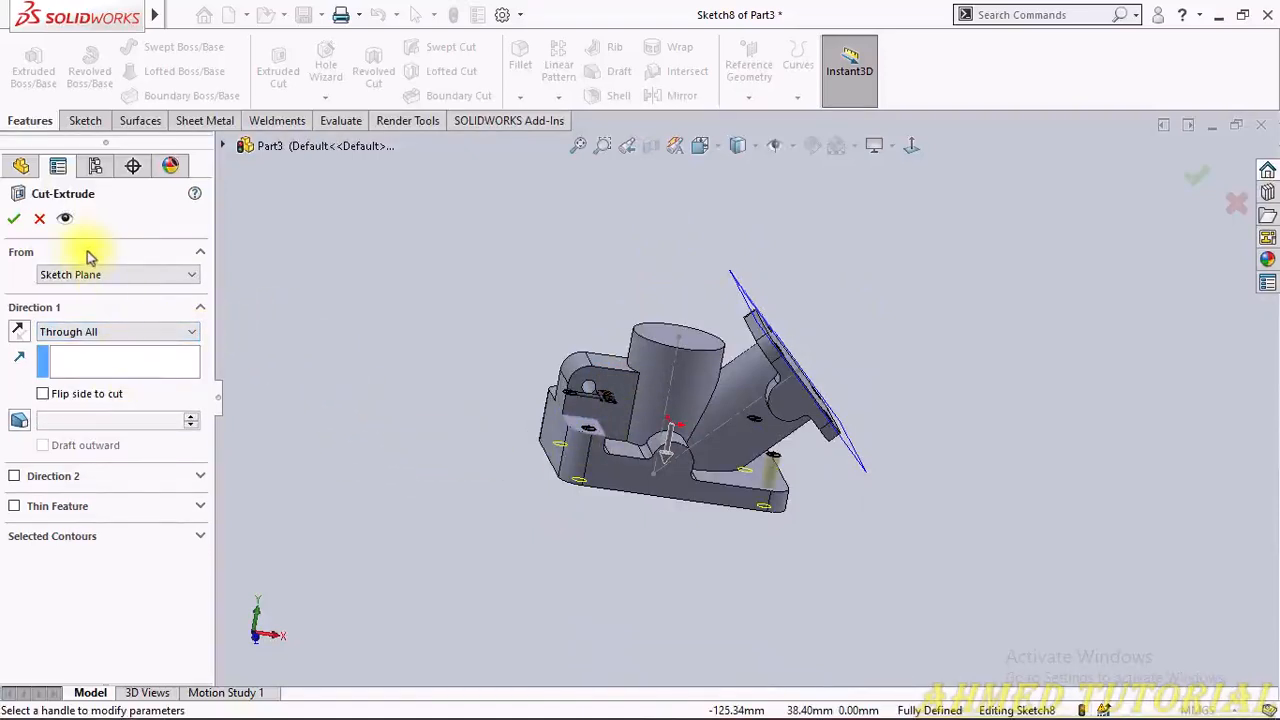
{"action": "left_click", "coordinate": [15, 220]}
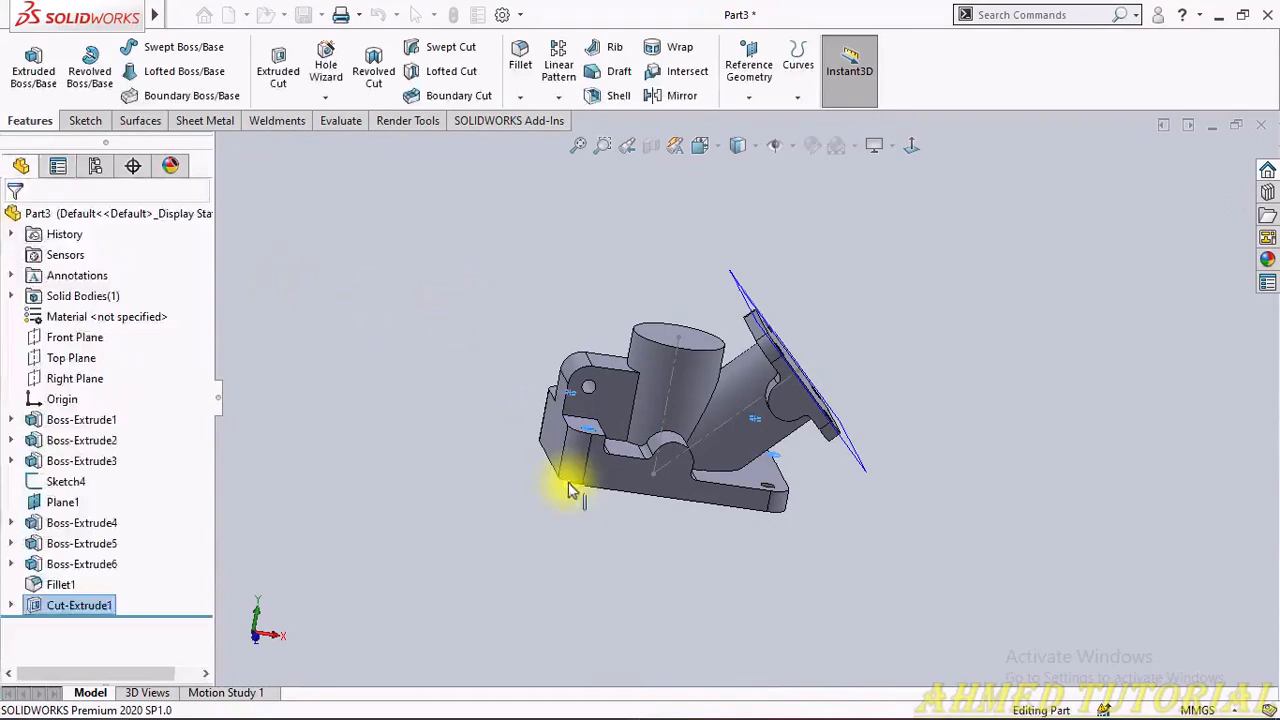
Step: Start a new sketch on the outer face of the angled square flange, viewed face-on
{"action": "middle_click_drag", "start_coordinate": [986, 343], "coordinate": [1055, 340]}
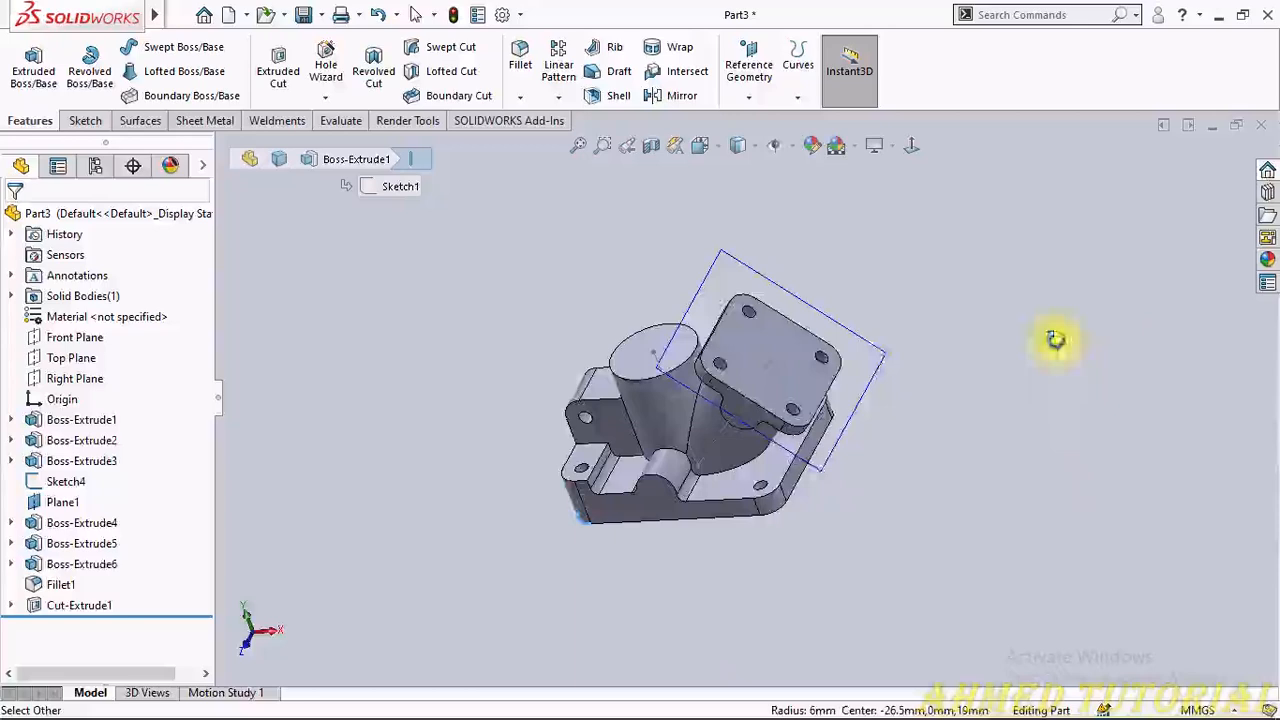
{"action": "left_click", "coordinate": [789, 376]}
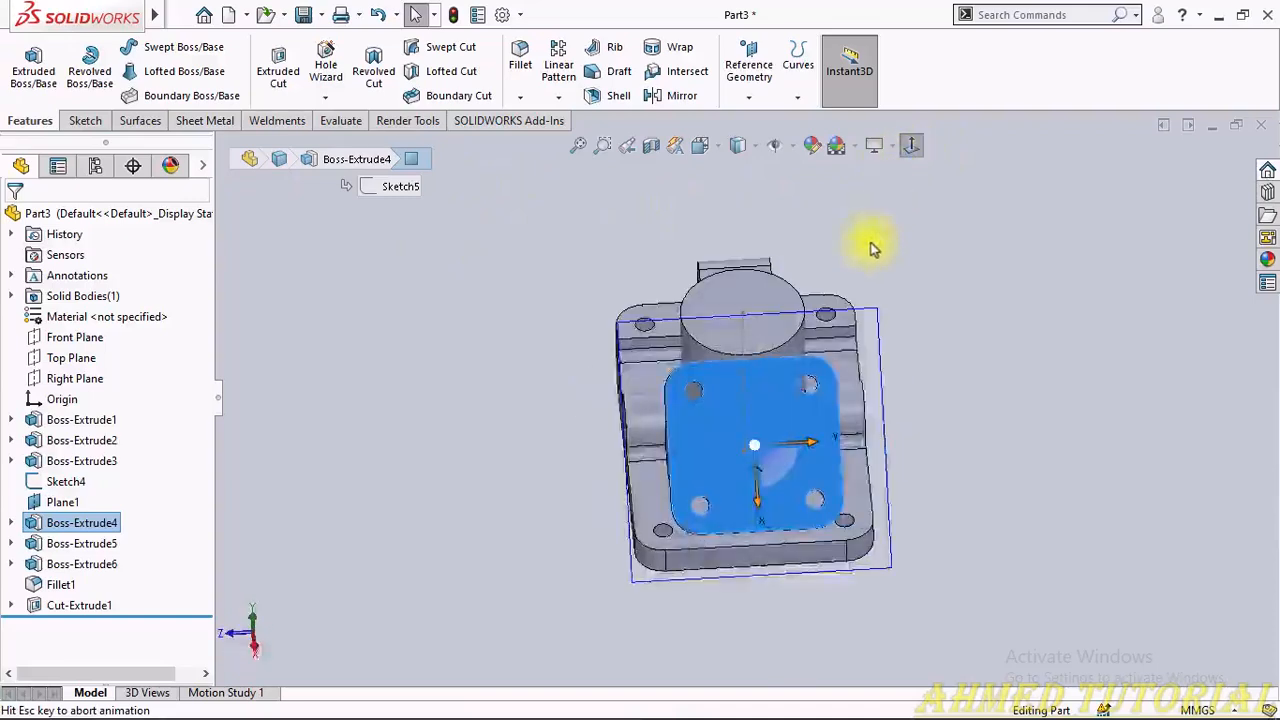
{"action": "left_click", "coordinate": [84, 120]}
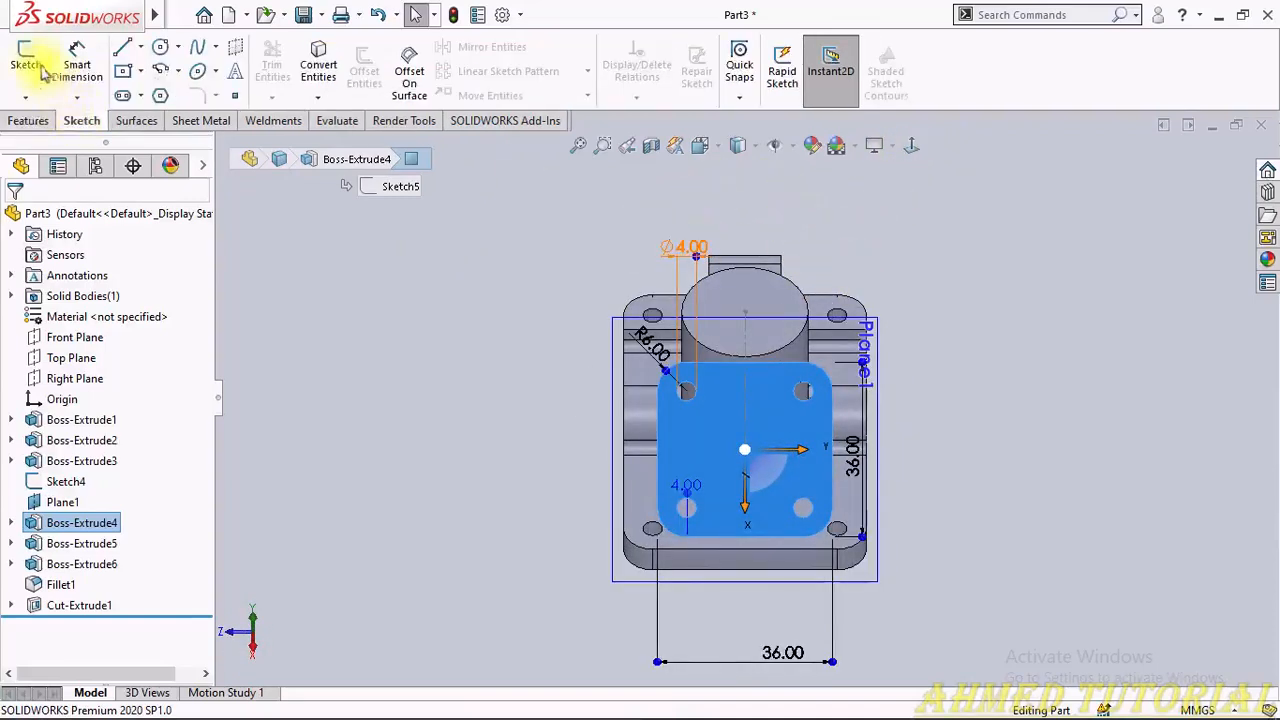
{"action": "left_click", "coordinate": [26, 60]}
Step: Sketch a circle about 6.6 mm in radius on the flange face, centred on the end of the angled centreline
{"action": "right_click_drag", "start_coordinate": [309, 314], "coordinate": [805, 328]}
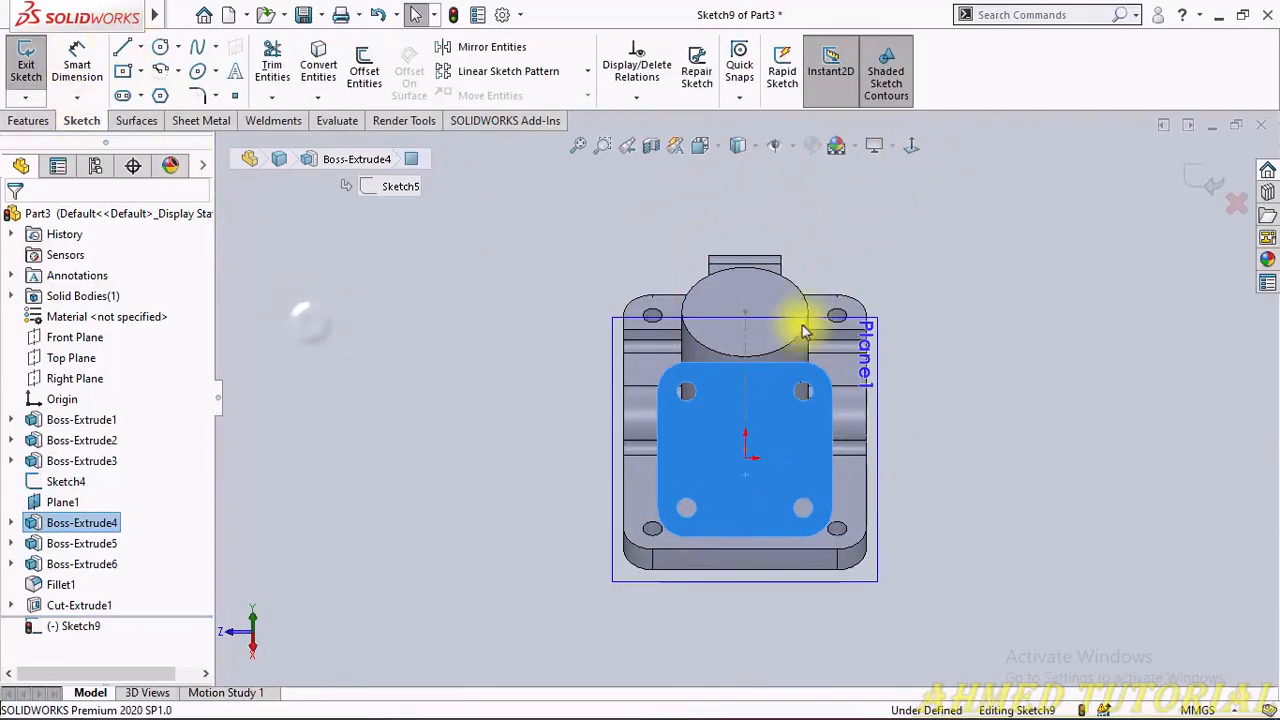
{"action": "scroll", "coordinate": [748, 450], "scroll_direction": "down", "scroll_amount": 3}
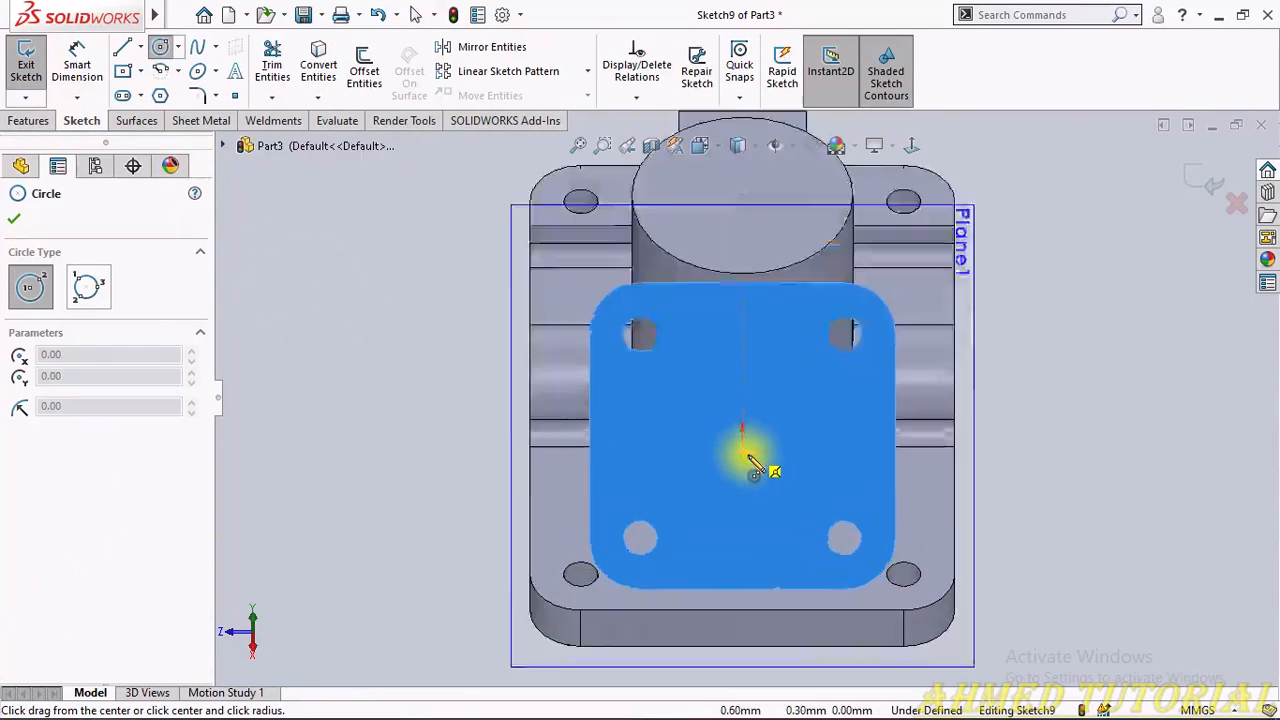
{"action": "middle_click_drag", "start_coordinate": [742, 442], "coordinate": [794, 445]}
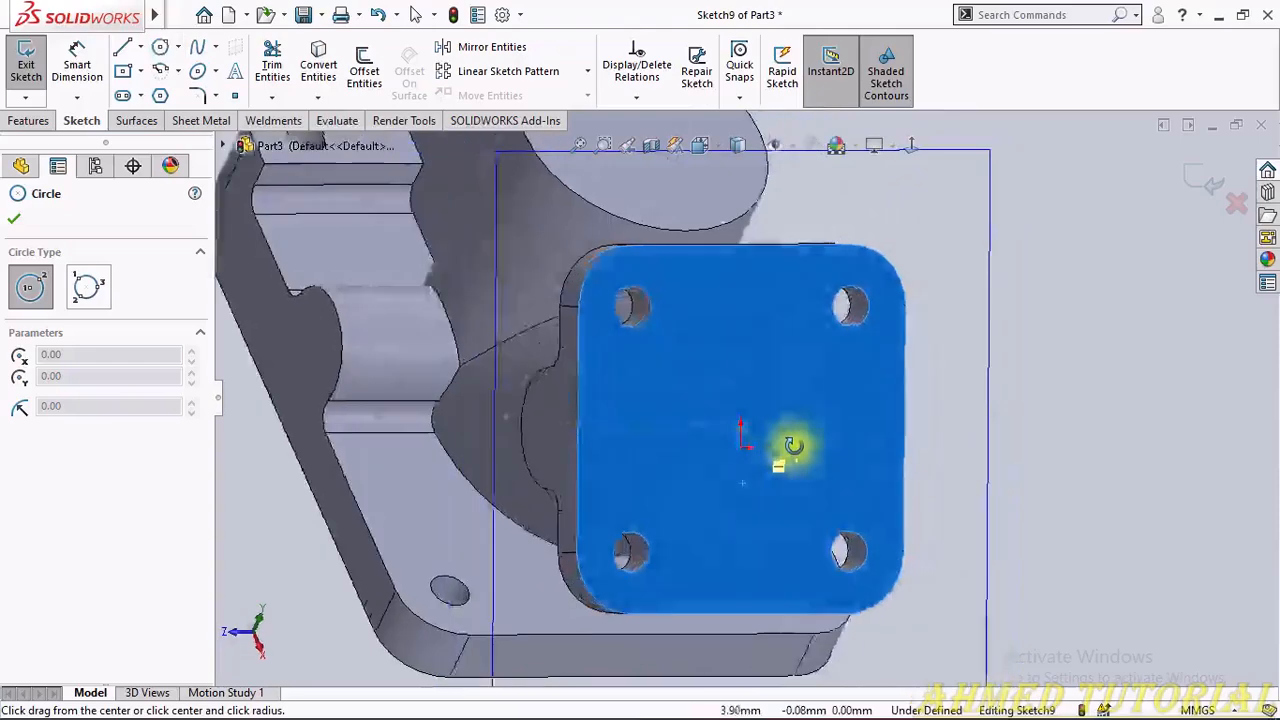
{"action": "left_click", "coordinate": [741, 431]}
{"action": "left_click", "coordinate": [787, 389]}
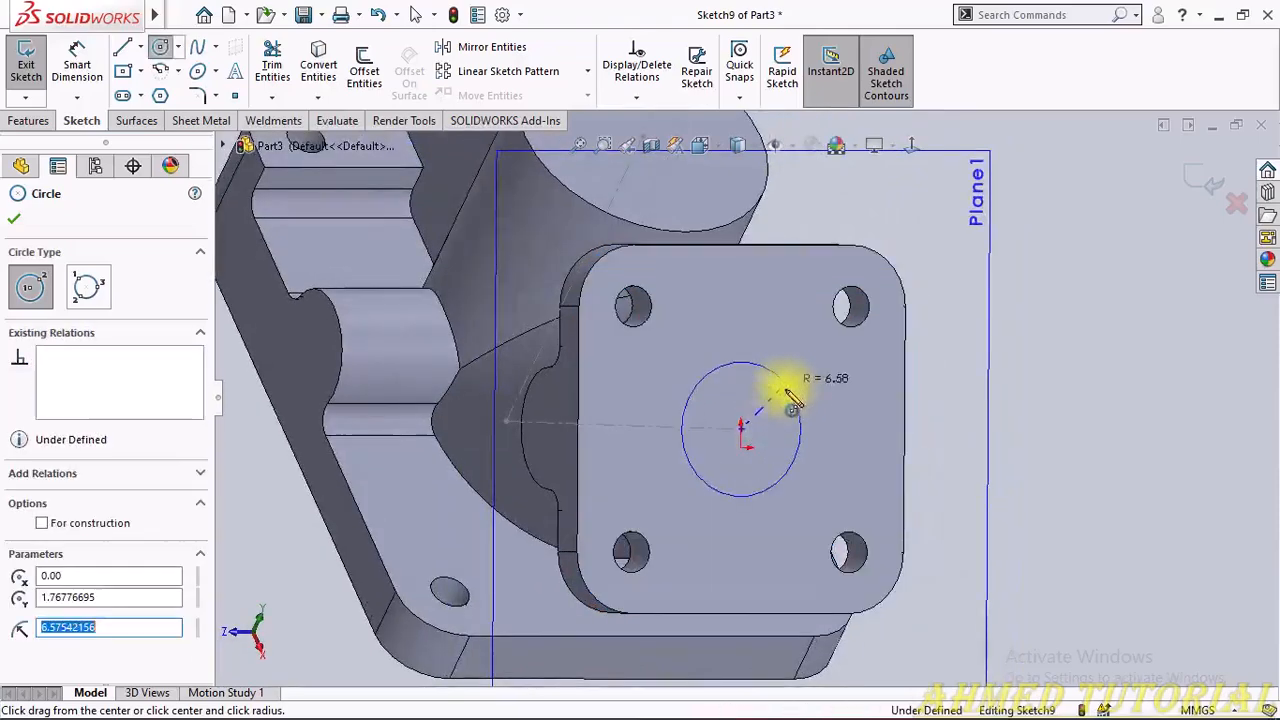
Step: Dimension the flange circle to a 20 mm diameter
{"action": "right_click_drag", "start_coordinate": [820, 545], "coordinate": [803, 254]}
{"action": "left_click", "coordinate": [805, 418]}
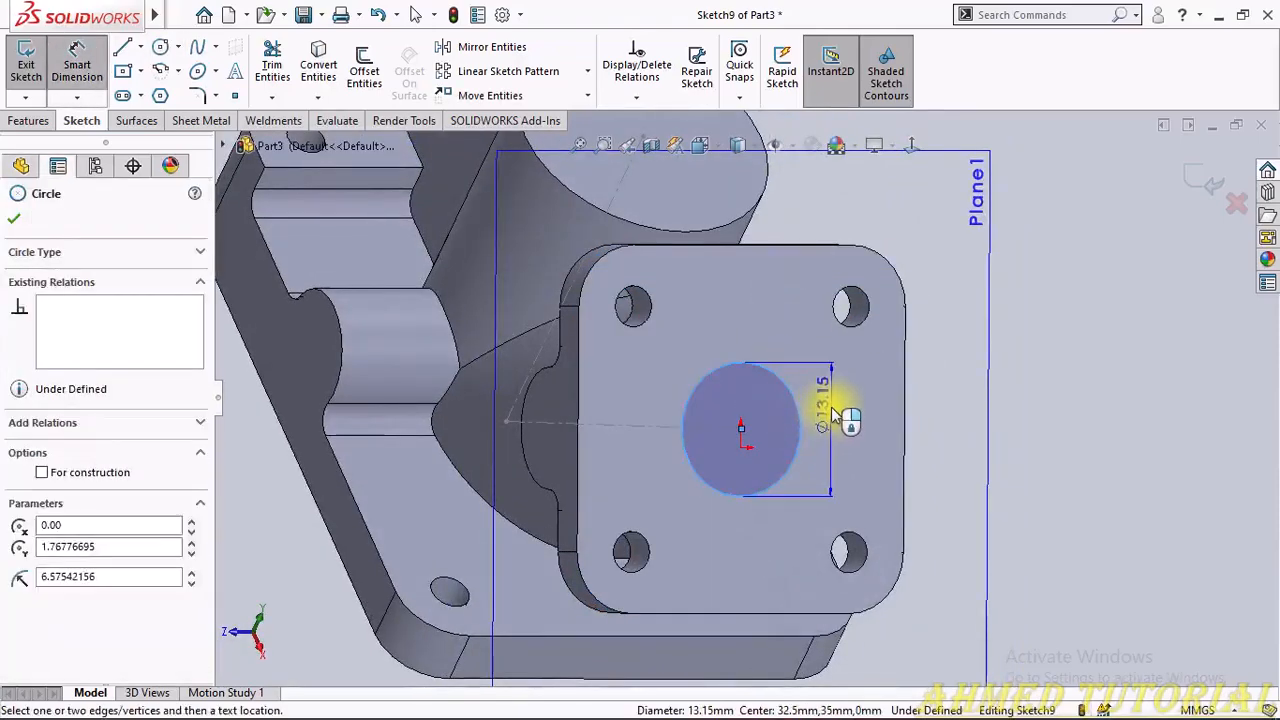
{"action": "left_click", "coordinate": [835, 437]}
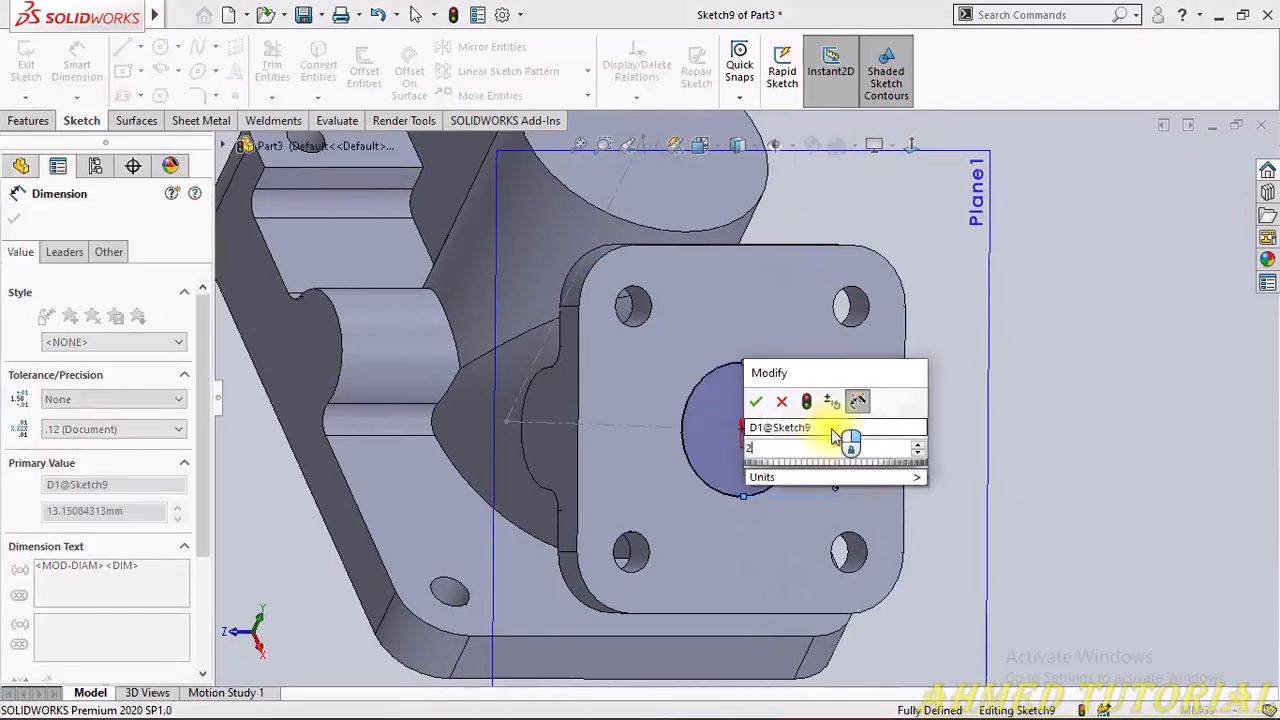
{"action": "key", "text": "Return"}
{"action": "scroll", "coordinate": [808, 380], "scroll_direction": "down", "scroll_amount": 3}
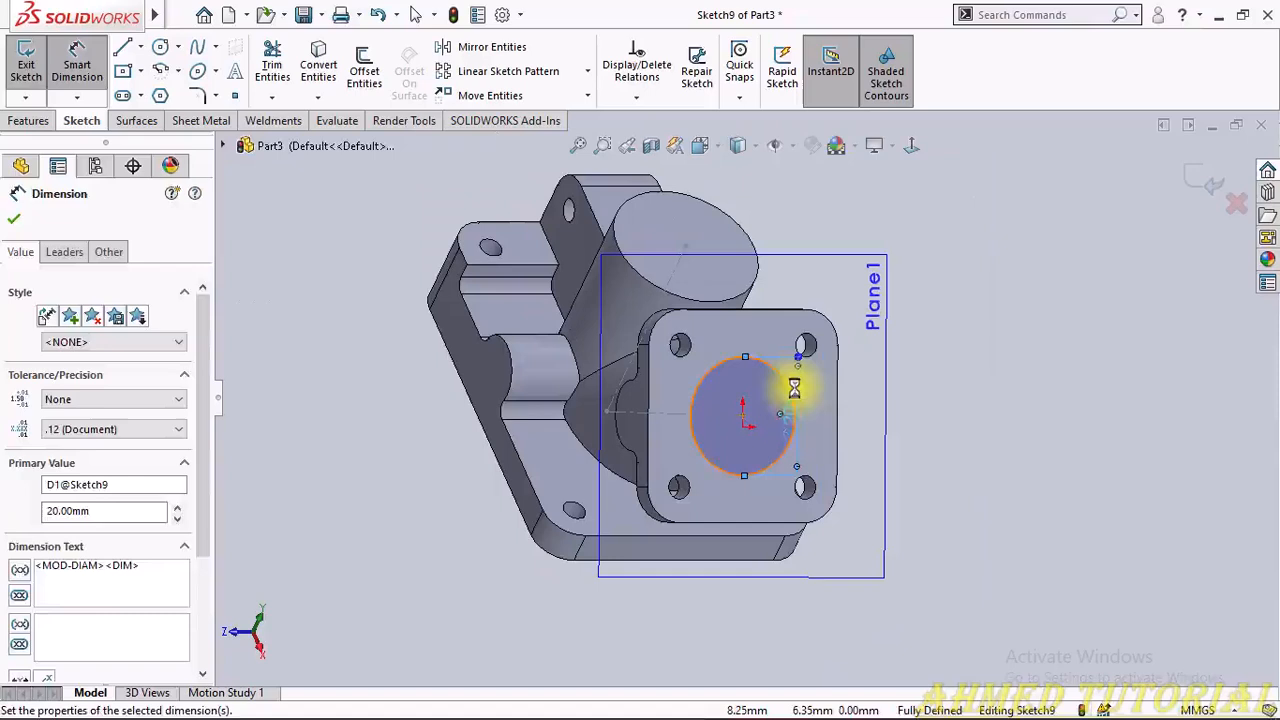
{"action": "key", "text": "Escape"}
Step: Extrude-cut the 20 mm flange circle Through All, along the angled branch and out through the base
{"action": "left_click", "coordinate": [28, 120]}
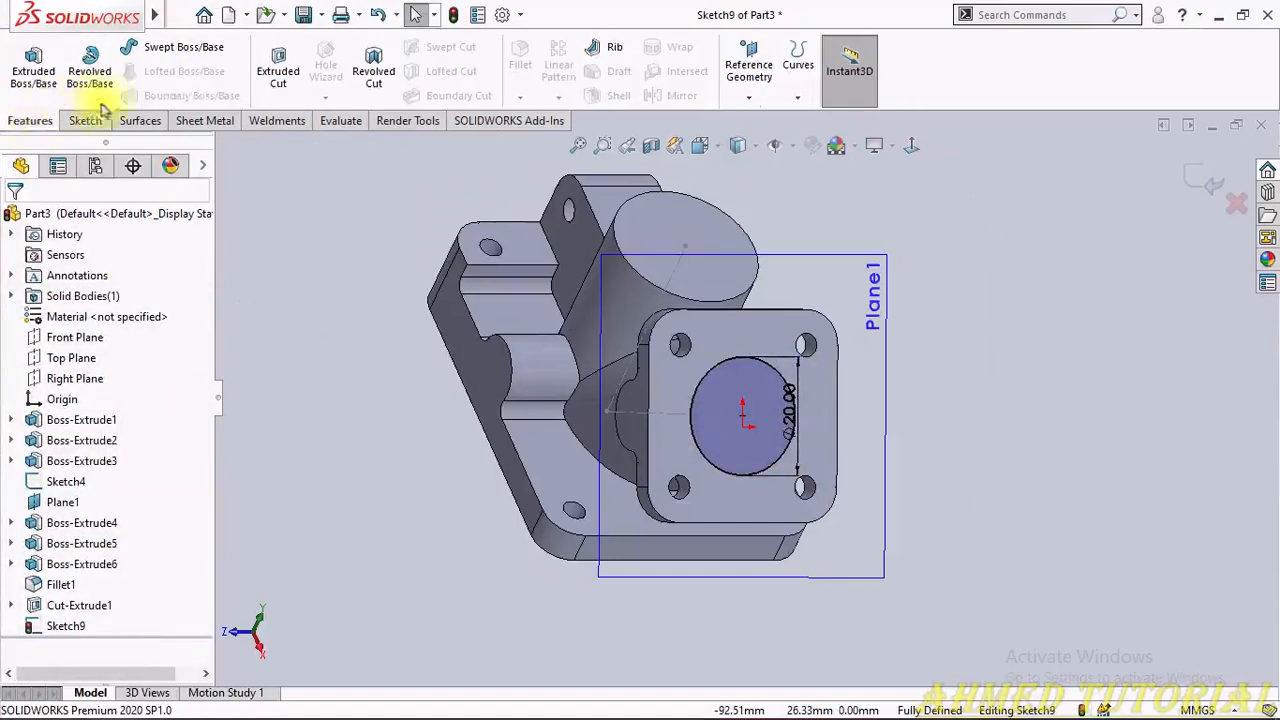
{"action": "left_click", "coordinate": [278, 78]}
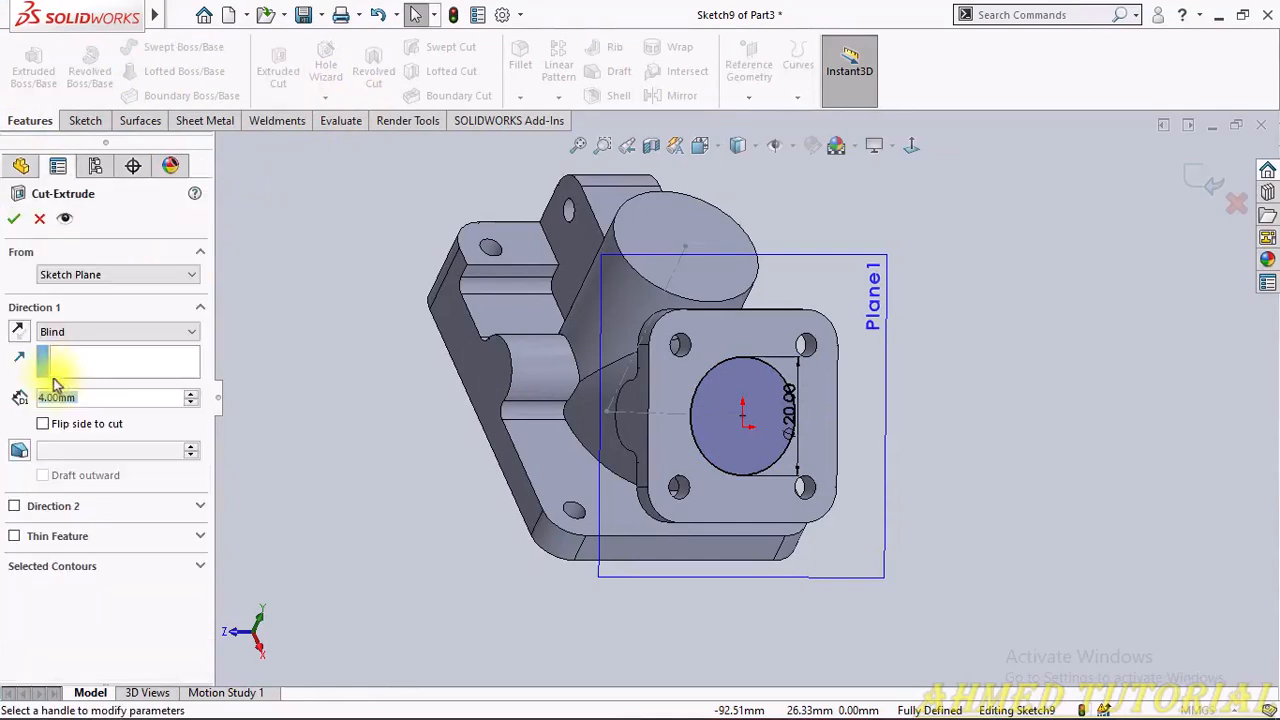
{"action": "left_click", "coordinate": [95, 332]}
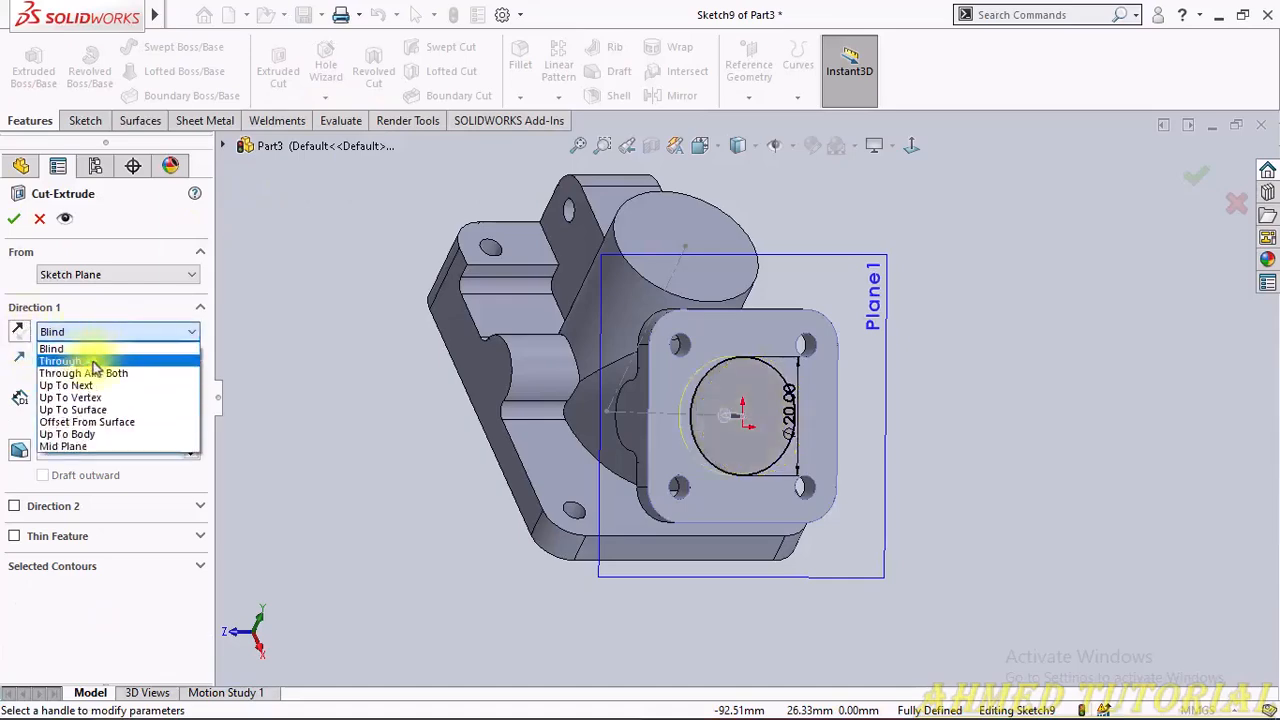
{"action": "left_click", "coordinate": [95, 363]}
{"action": "middle_click_drag", "start_coordinate": [455, 420], "coordinate": [300, 357]}
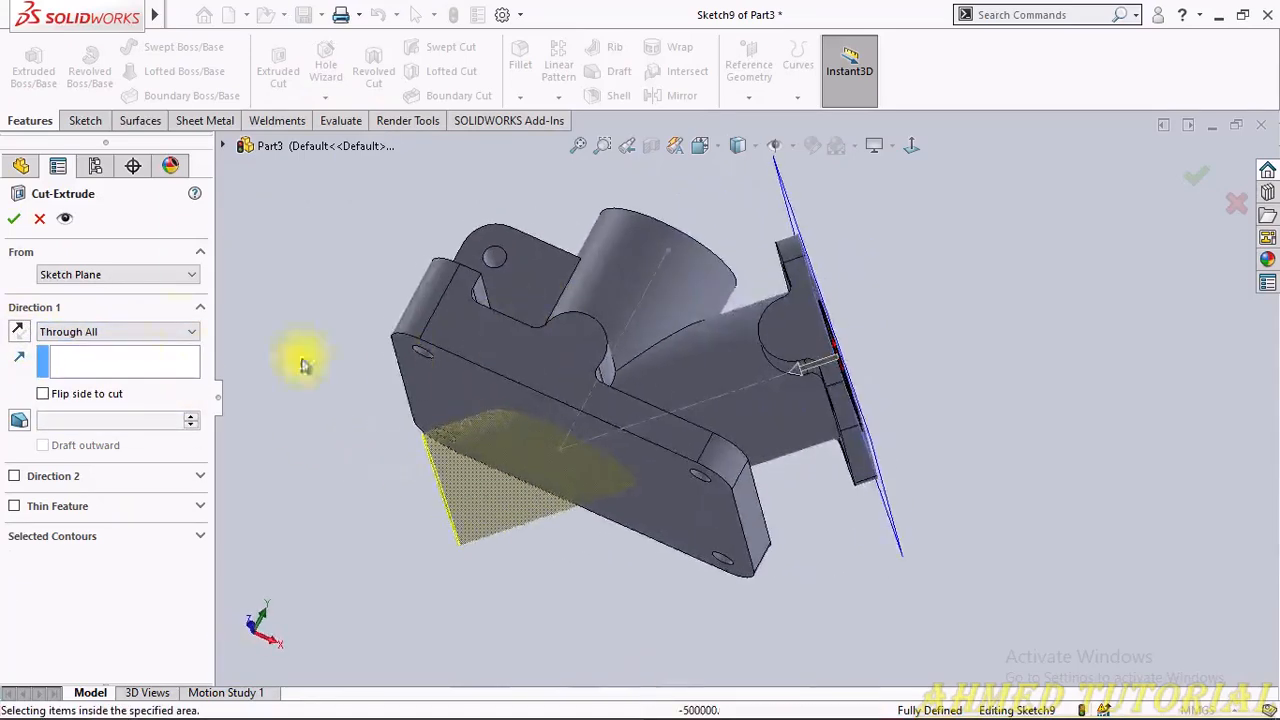
{"action": "key", "text": "Return"}
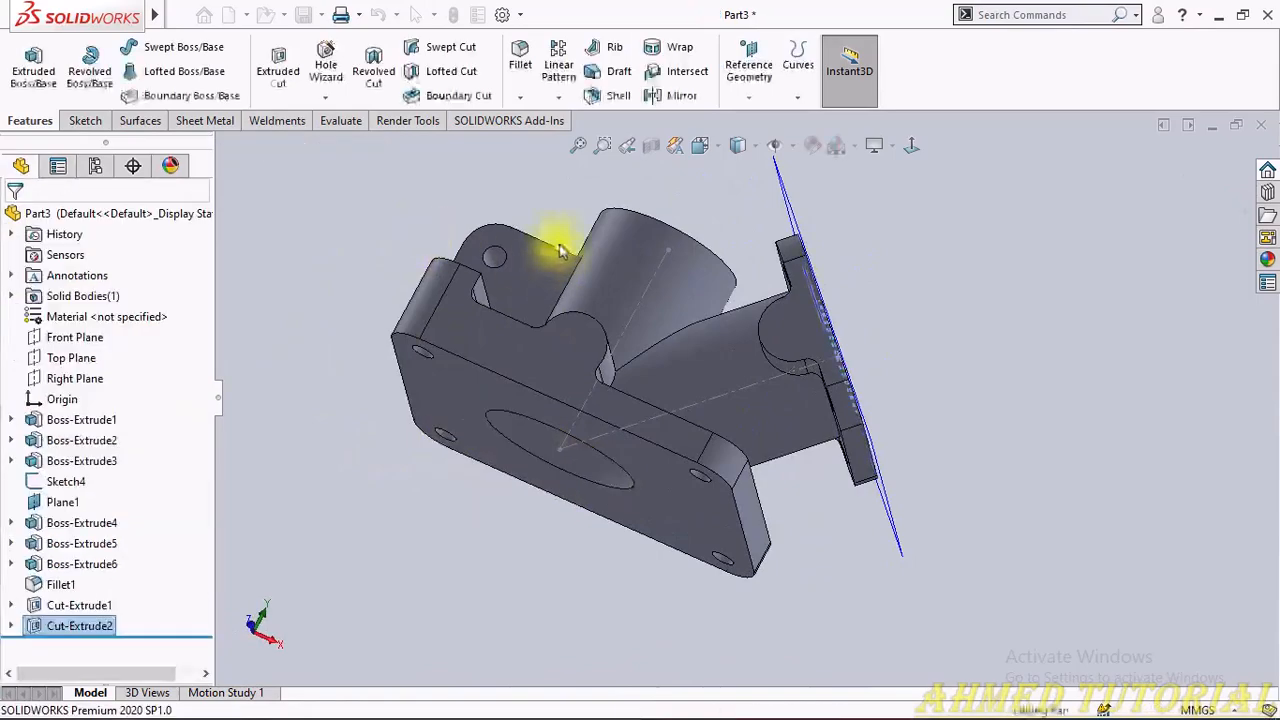
Step: Start a new sketch on the top face of the vertical cylinder, viewed face-on
{"action": "middle_click_drag", "start_coordinate": [563, 251], "coordinate": [526, 560]}
{"action": "left_click", "coordinate": [685, 307]}
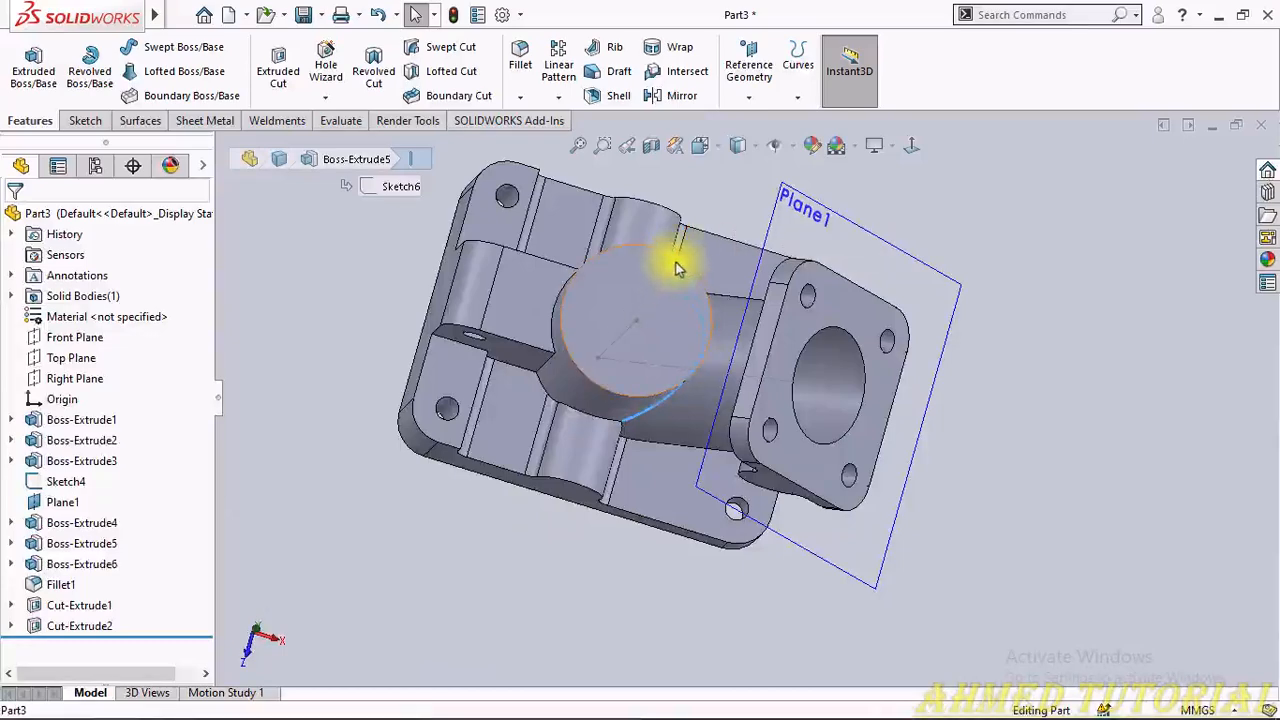
{"action": "left_click", "coordinate": [674, 264]}
{"action": "left_click", "coordinate": [838, 213]}
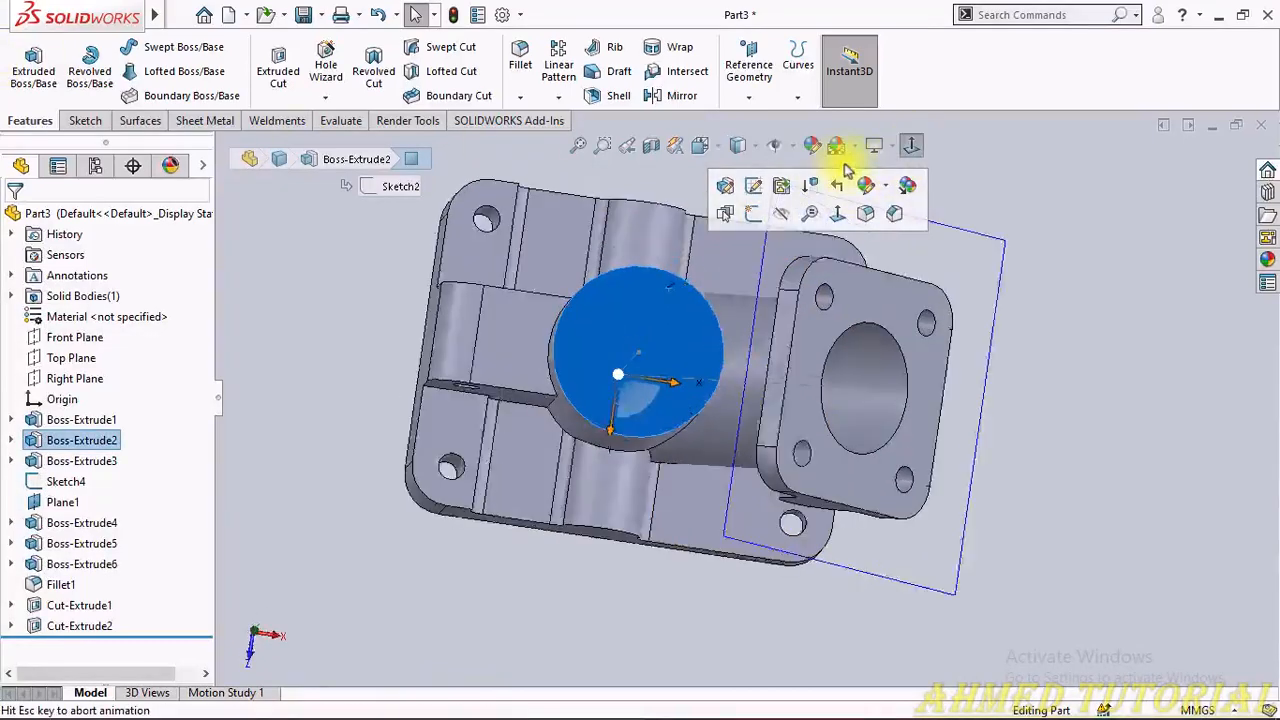
{"action": "left_click", "coordinate": [85, 120]}
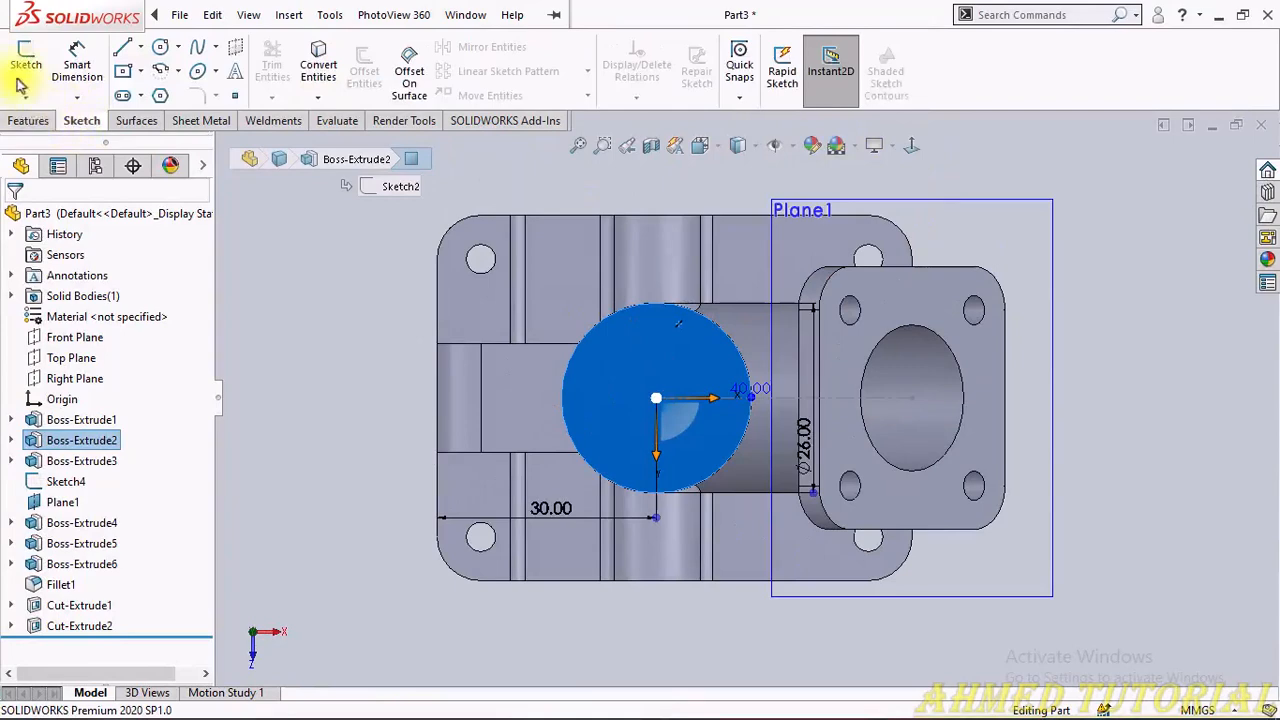
{"action": "left_click", "coordinate": [26, 62]}
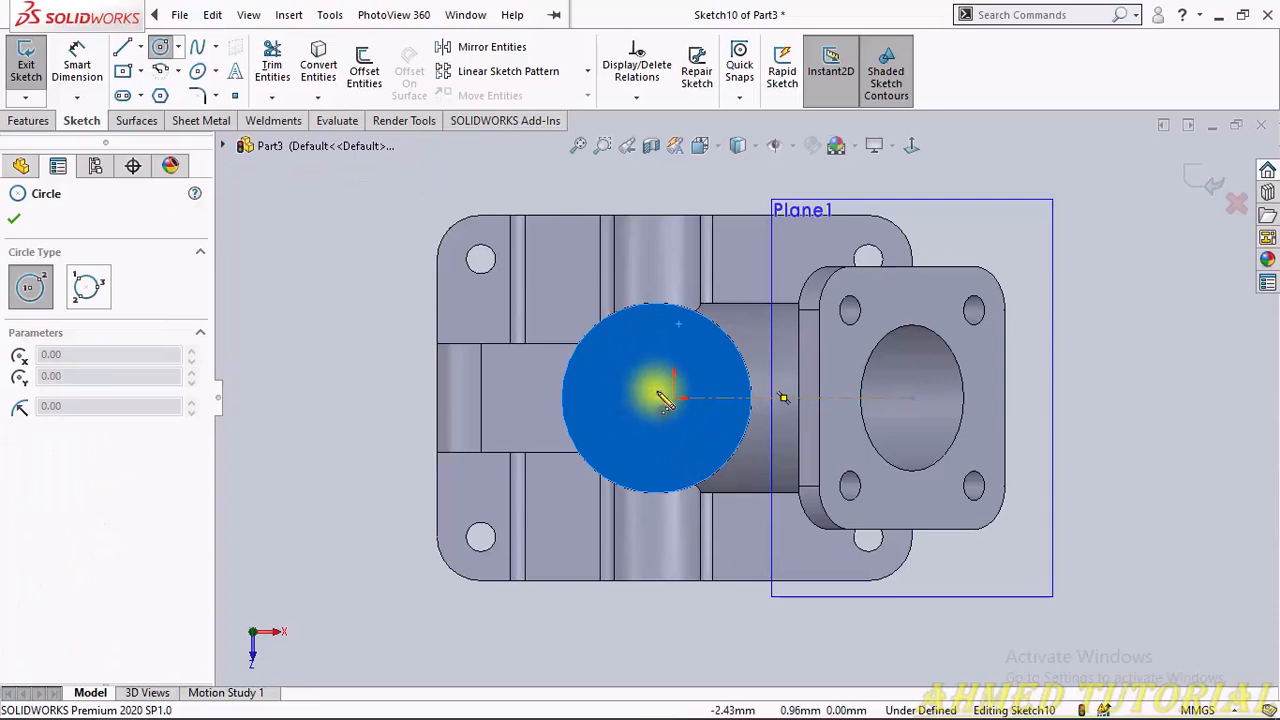
Step: Sketch a circle about 14.2 mm in diameter, concentric with the vertical cylinder's top face
{"action": "left_click", "coordinate": [675, 309]}
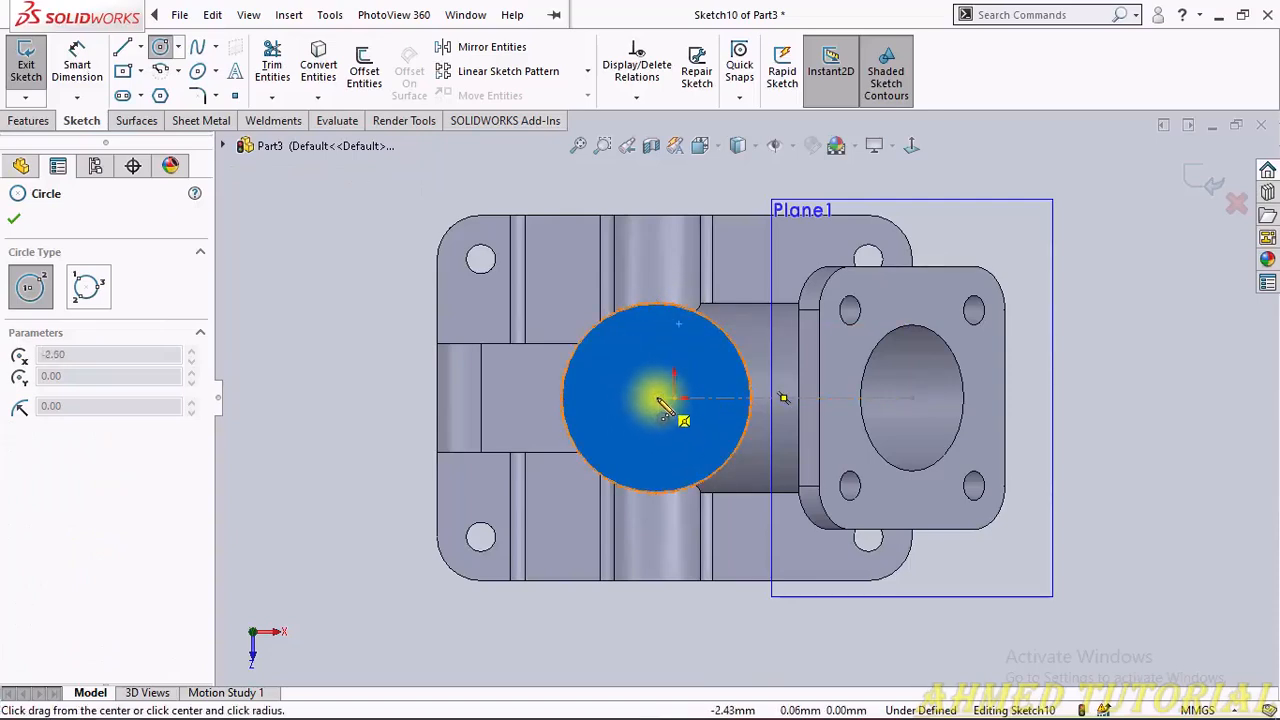
{"action": "left_click", "coordinate": [657, 399]}
{"action": "left_click", "coordinate": [696, 364]}
Step: Dimension the circle on the vertical cylinder's top face to a 20 mm diameter
{"action": "right_click_drag", "start_coordinate": [694, 499], "coordinate": [701, 351]}
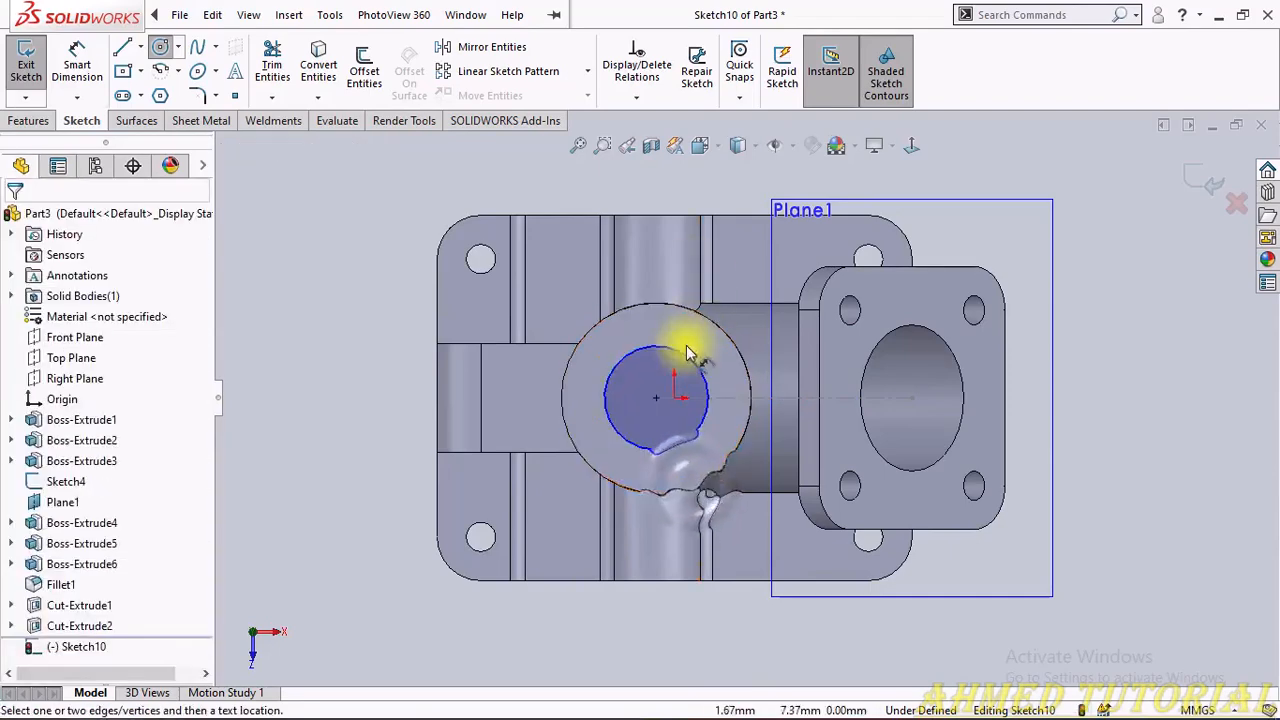
{"action": "left_click", "coordinate": [687, 352]}
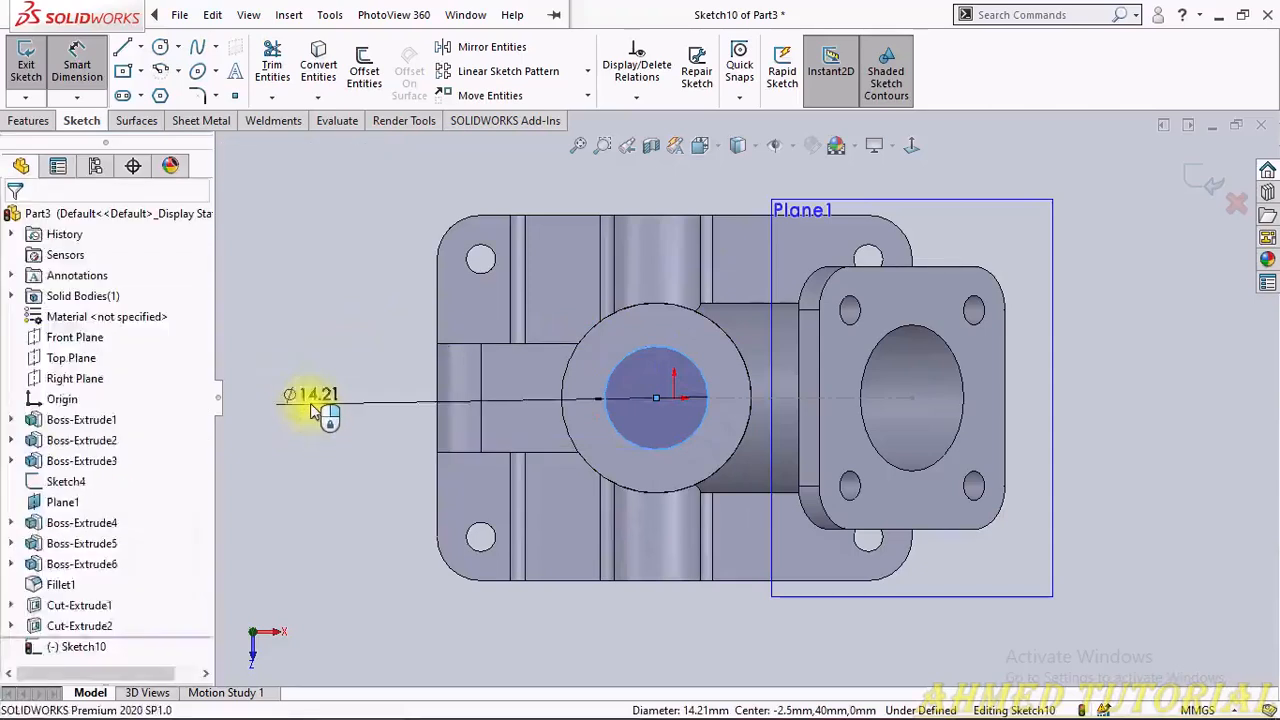
{"action": "left_click", "coordinate": [313, 410]}
{"action": "key", "text": "Return"}
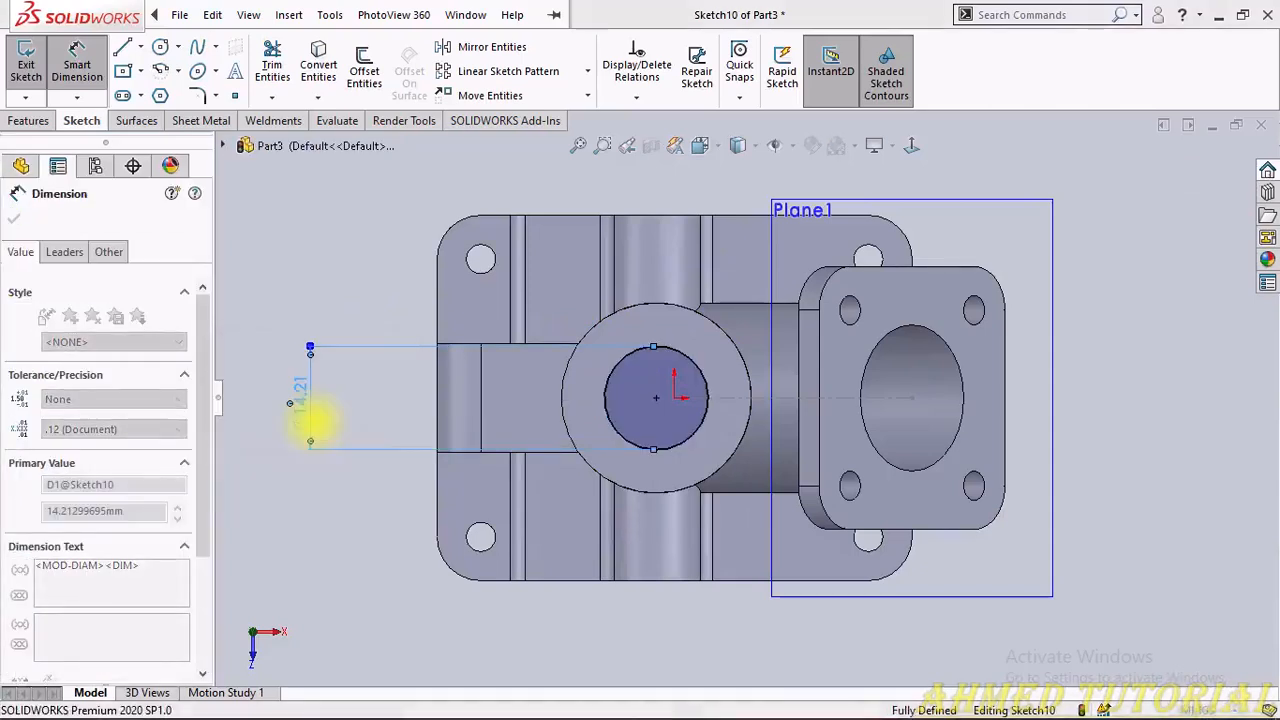
{"action": "left_click", "coordinate": [413, 430]}
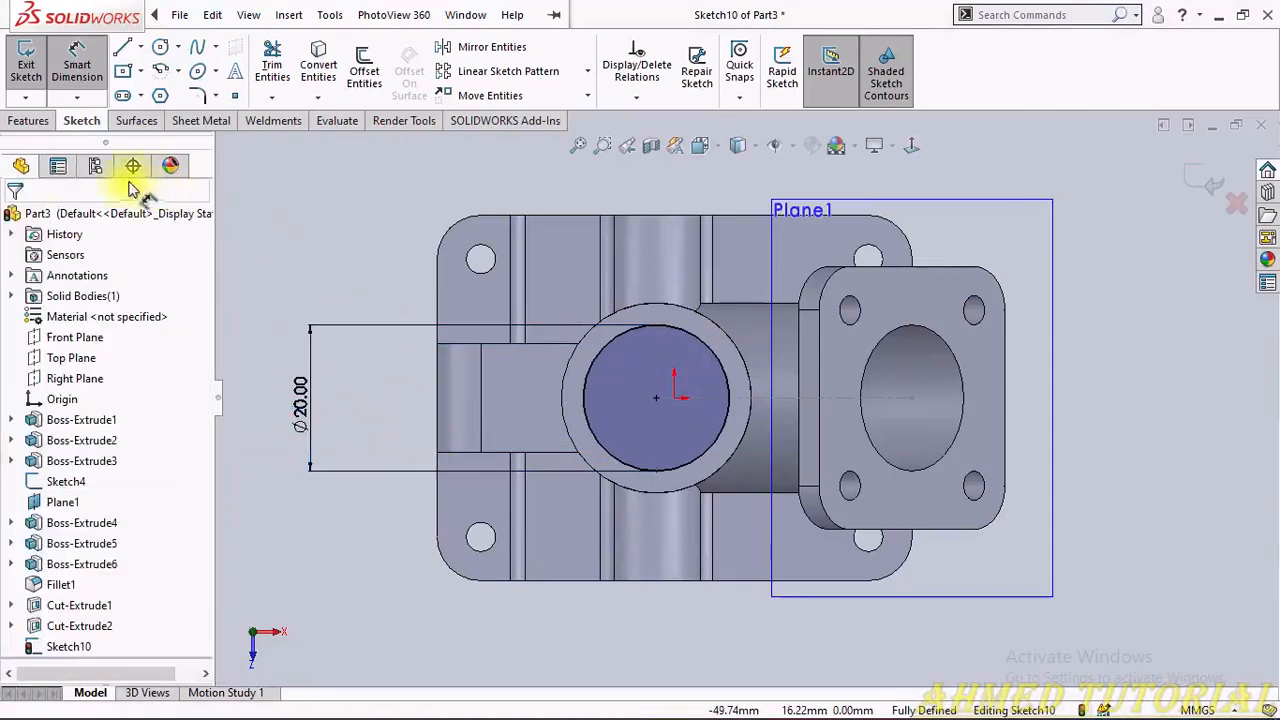
Step: Extrude-cut the 20 mm circle on the vertical cylinder's top face Through All
{"action": "left_click", "coordinate": [28, 121]}
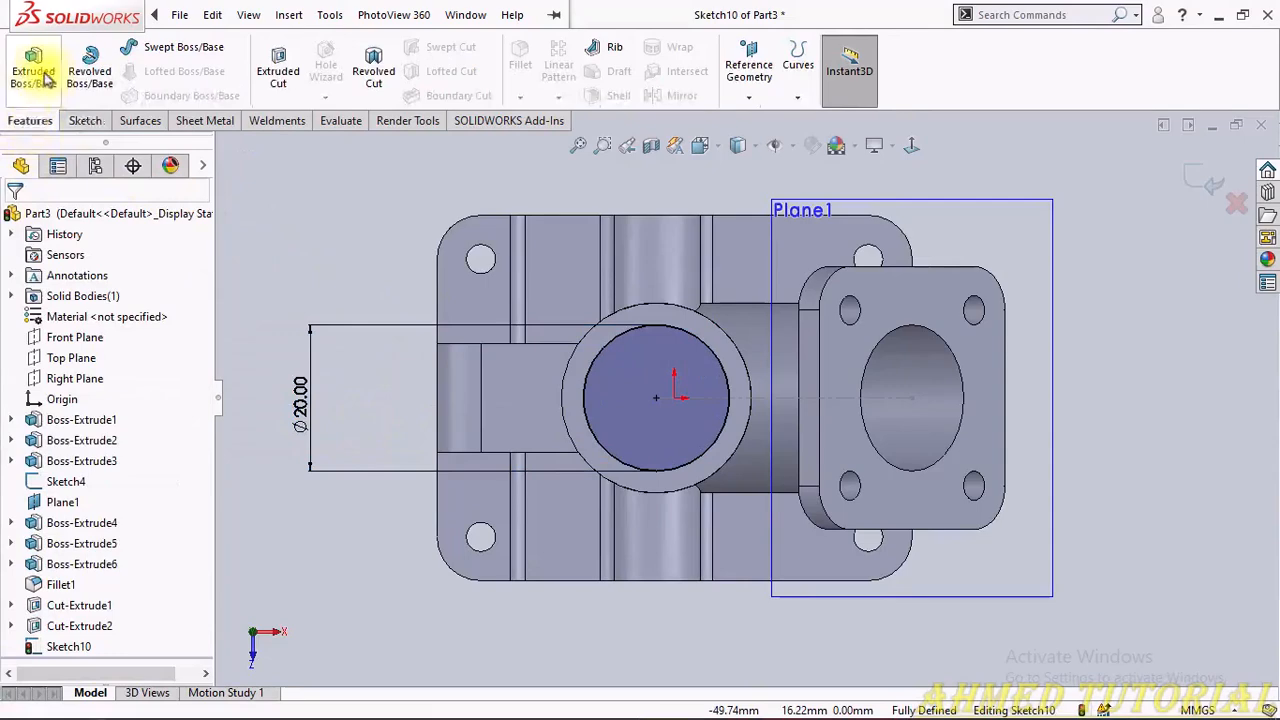
{"action": "left_click", "coordinate": [266, 62]}
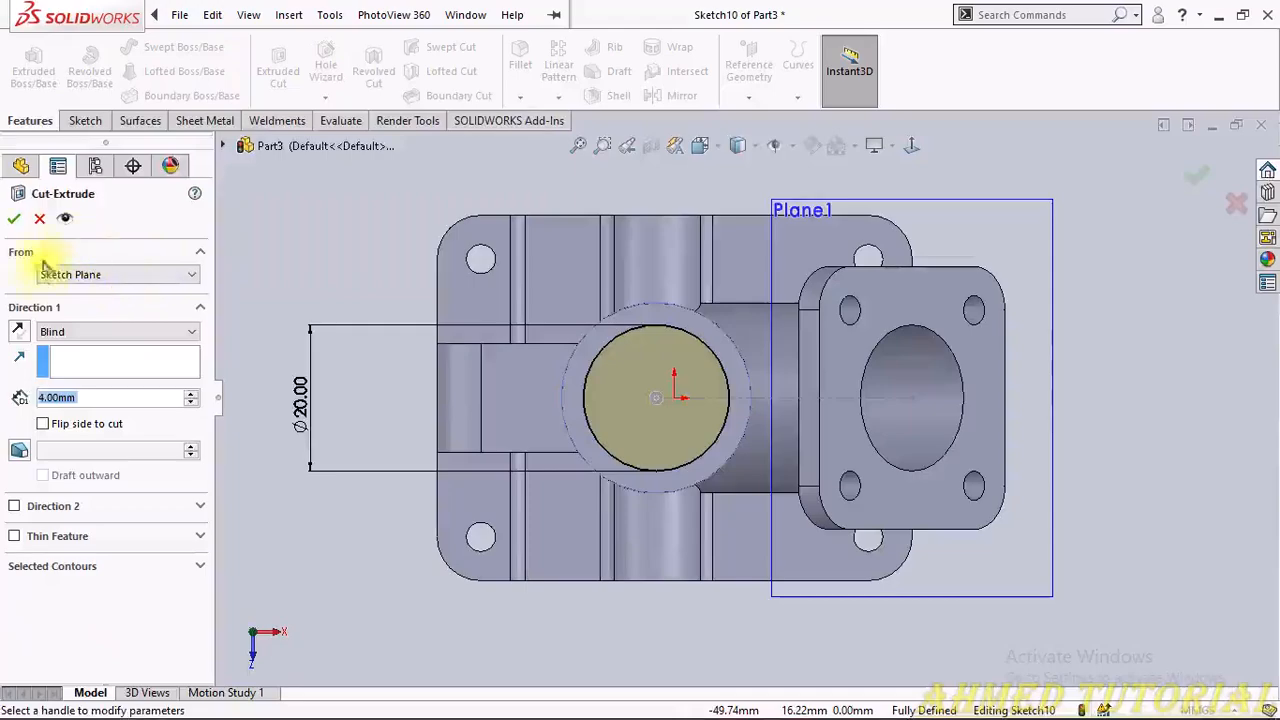
{"action": "left_click", "coordinate": [104, 331]}
{"action": "left_click", "coordinate": [62, 357]}
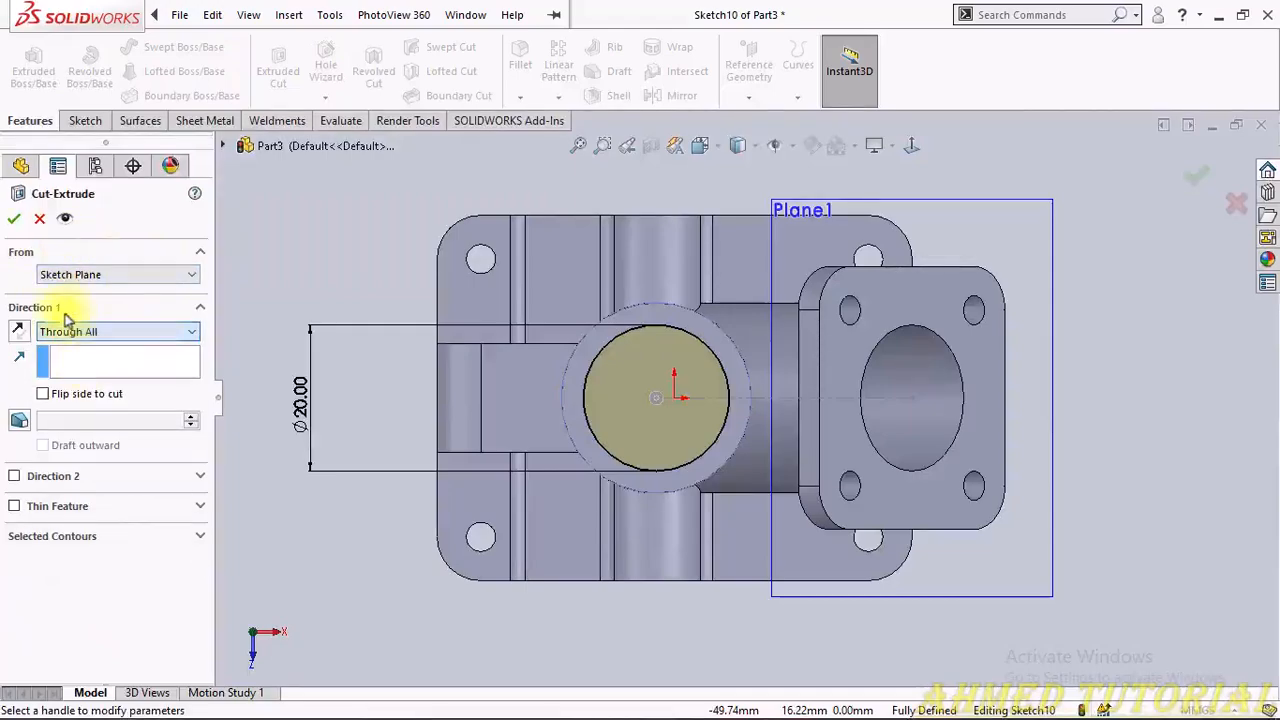
{"action": "left_click", "coordinate": [14, 218]}
{"action": "middle_click_drag", "start_coordinate": [580, 491], "coordinate": [760, 390]}
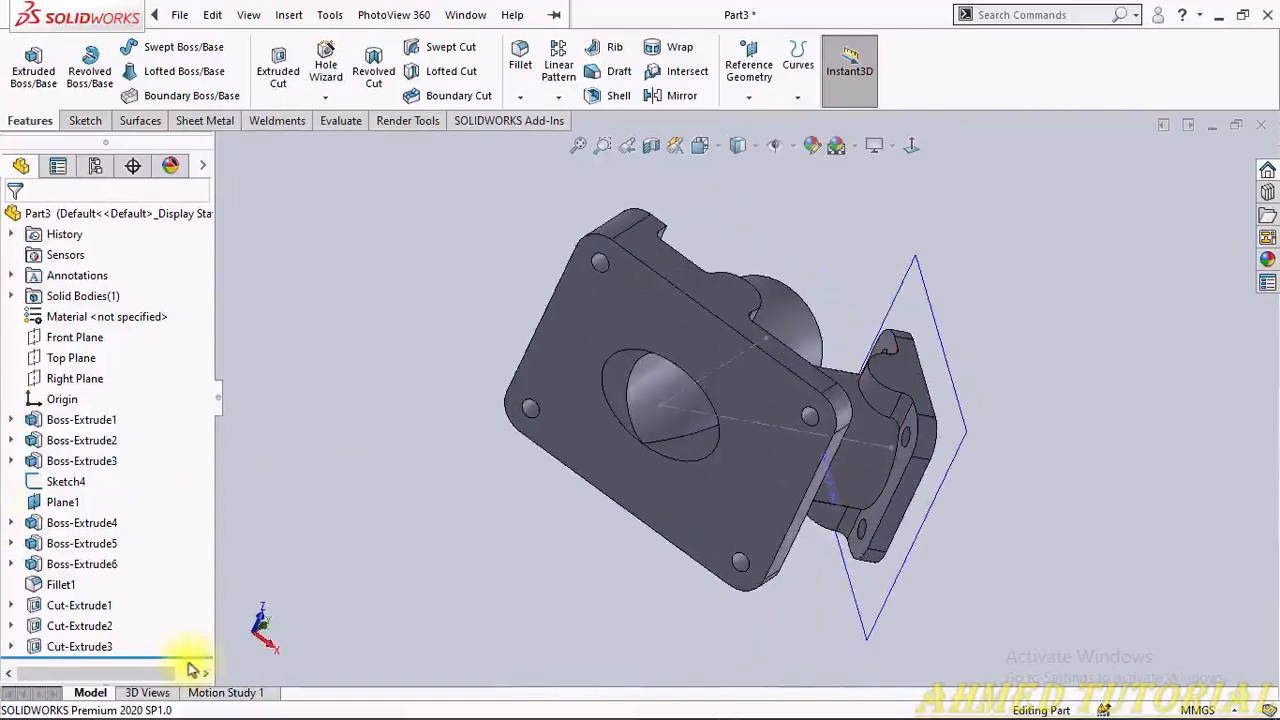
Step: Edit the angled flange bore cut to end Up To Surface at the base plate's underside face
{"action": "left_click", "coordinate": [84, 646]}
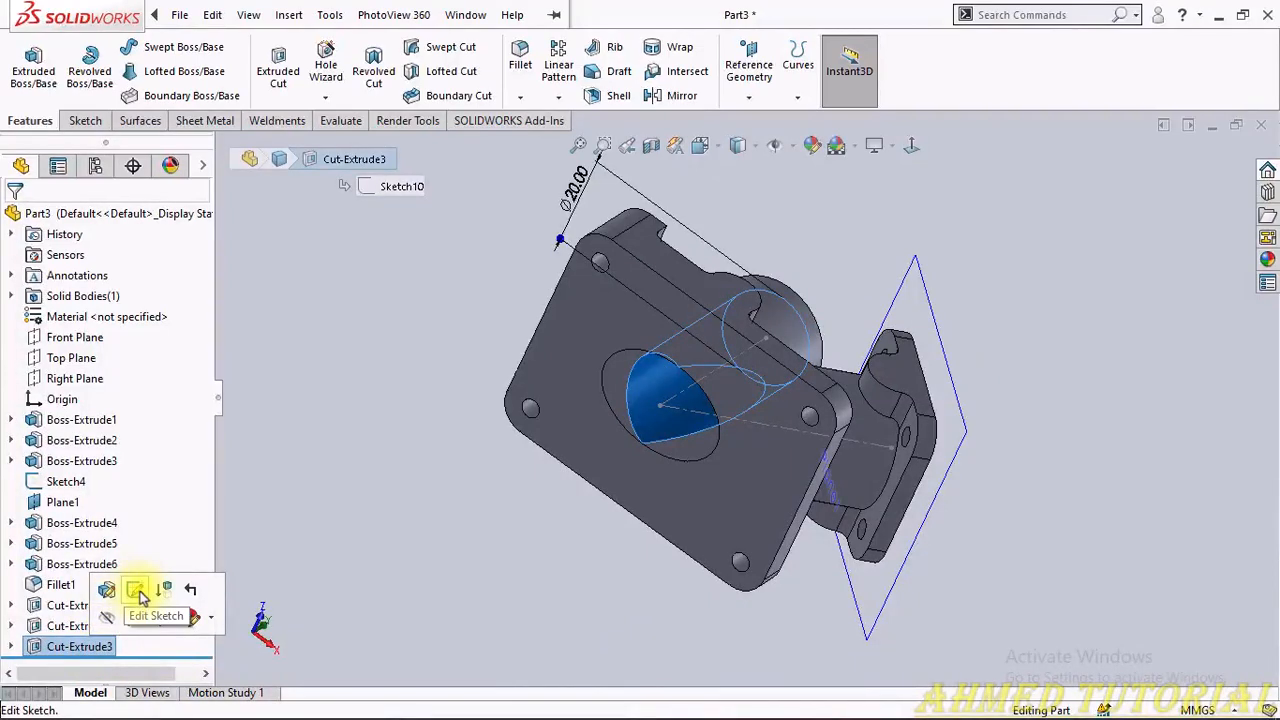
{"action": "left_click", "coordinate": [364, 546]}
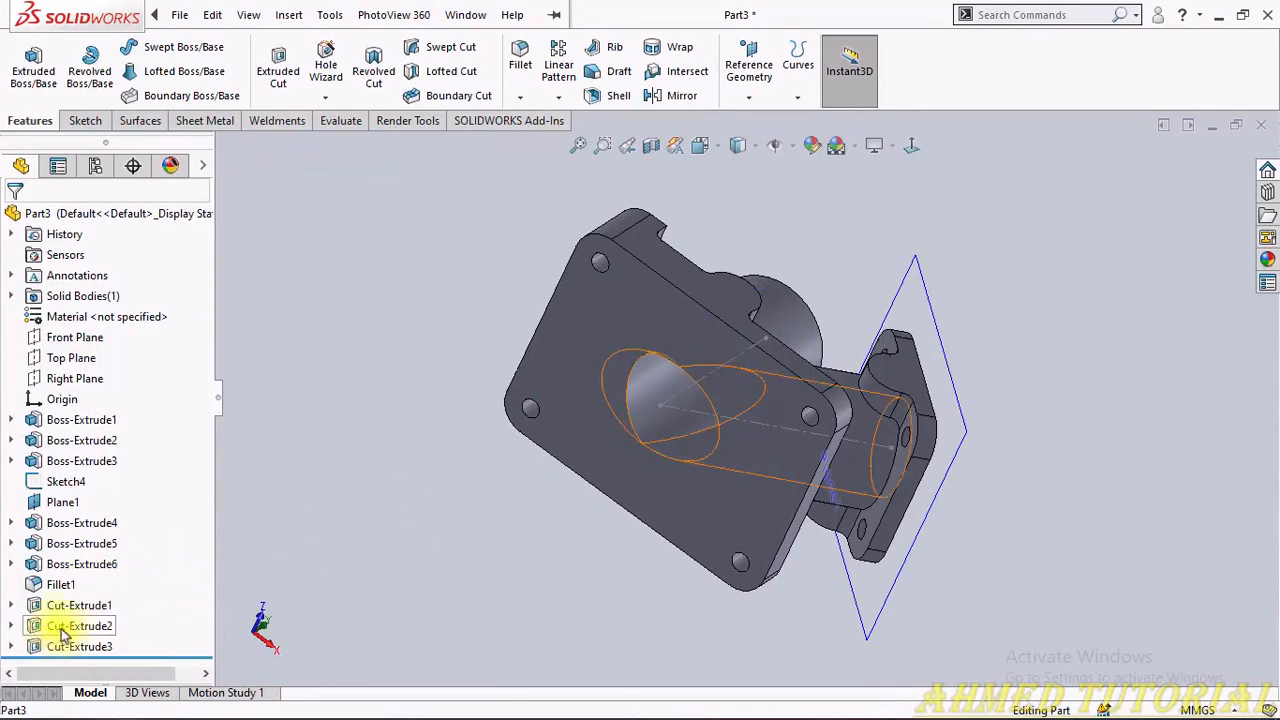
{"action": "left_click", "coordinate": [64, 627]}
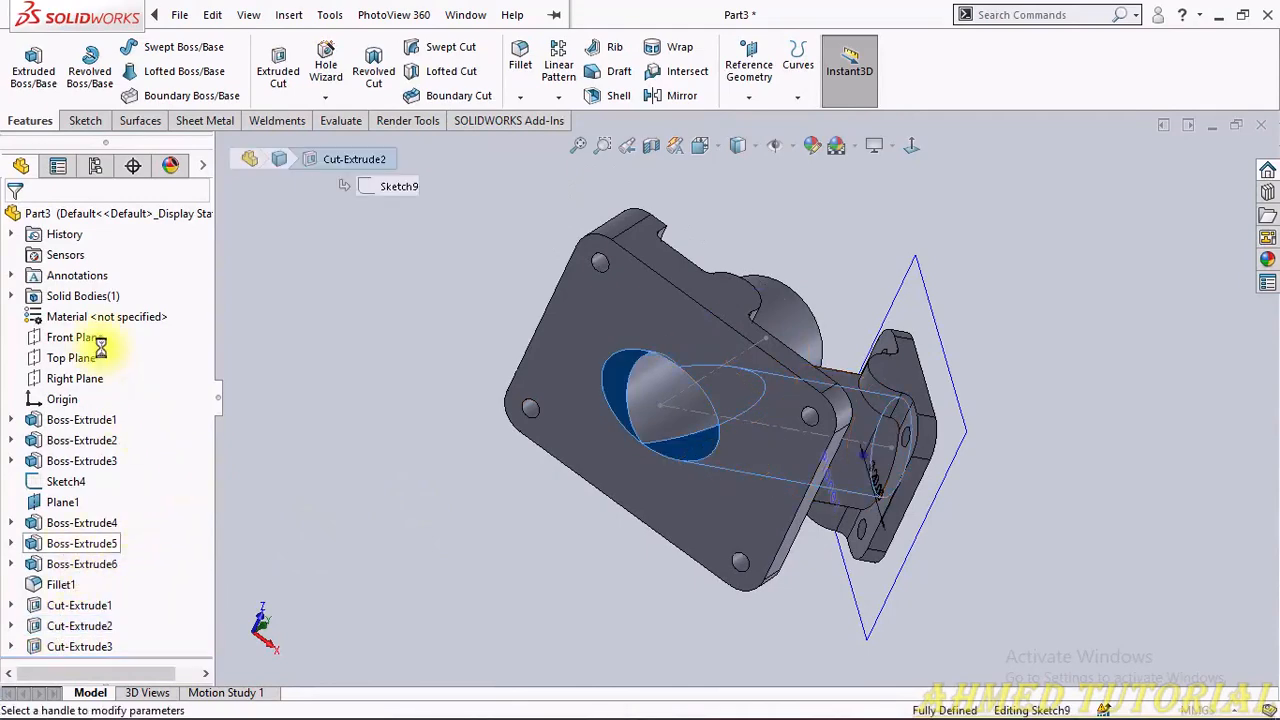
{"action": "left_click", "coordinate": [66, 332]}
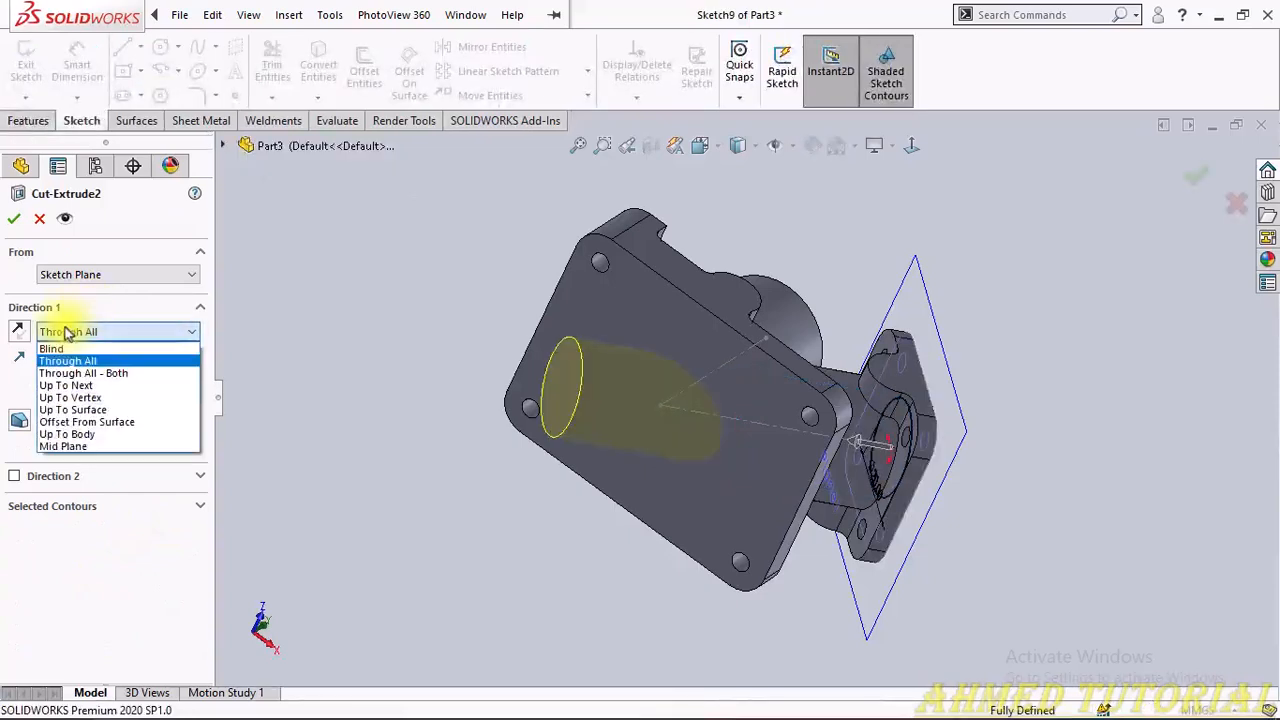
{"action": "left_click", "coordinate": [74, 409]}
{"action": "left_click", "coordinate": [704, 468]}
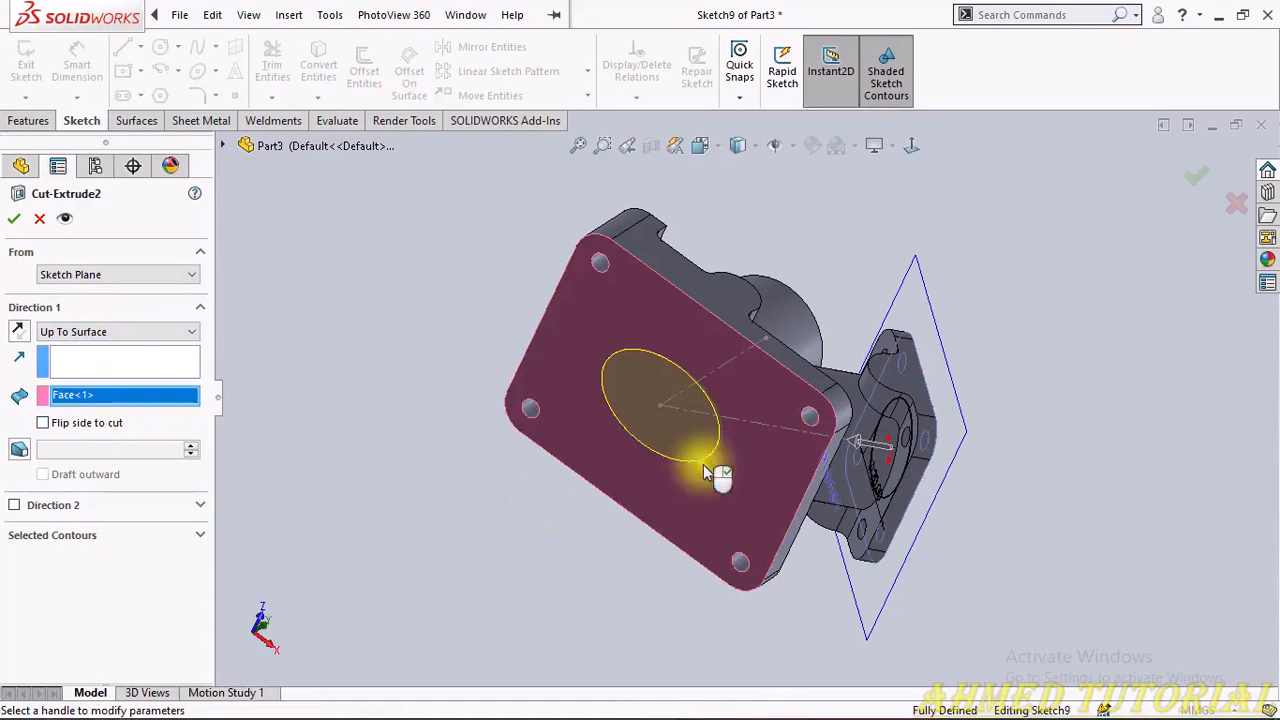
{"action": "right_click", "coordinate": [703, 472]}
Step: Start a new sketch on the front side face of the base, the one with the rounded hump
{"action": "middle_click_drag", "start_coordinate": [509, 351], "coordinate": [606, 592]}
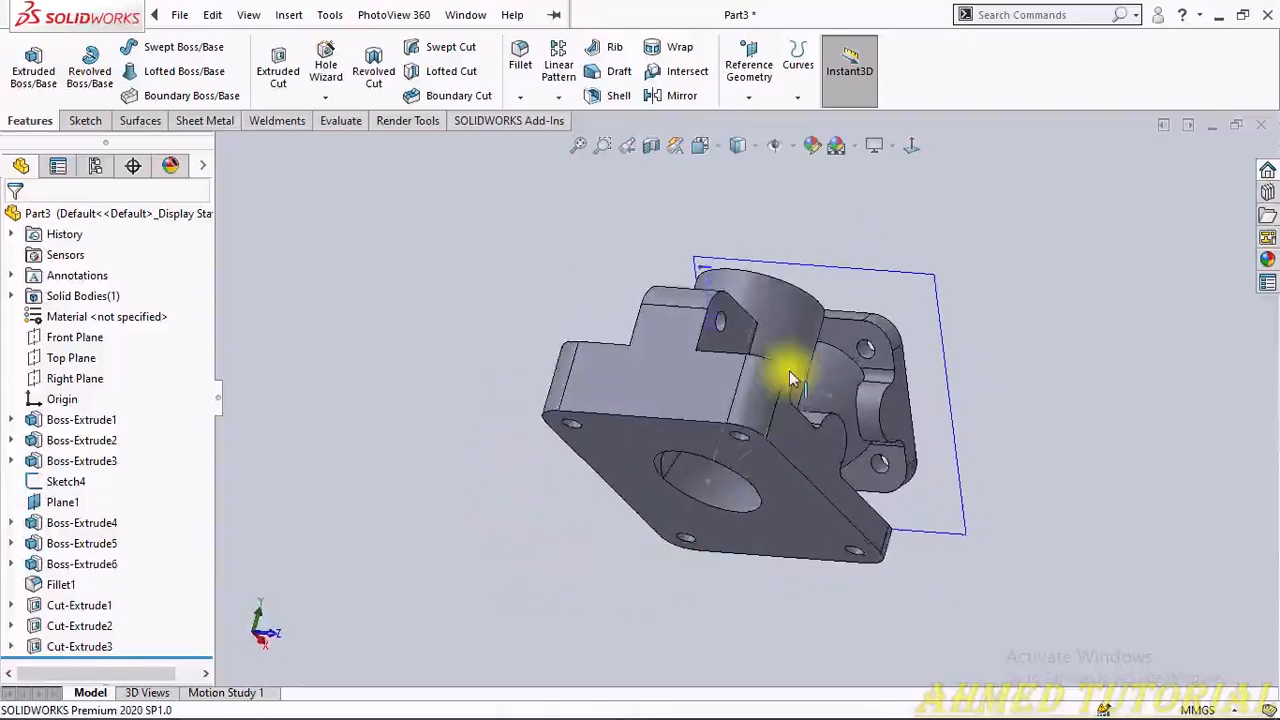
{"action": "scroll", "coordinate": [790, 377], "scroll_direction": "down", "scroll_amount": 6}
{"action": "middle_click_drag", "start_coordinate": [677, 500], "coordinate": [896, 201]}
{"action": "scroll", "coordinate": [663, 500], "scroll_direction": "up", "scroll_amount": 5}
{"action": "scroll", "coordinate": [700, 525], "scroll_direction": "up", "scroll_amount": 3}
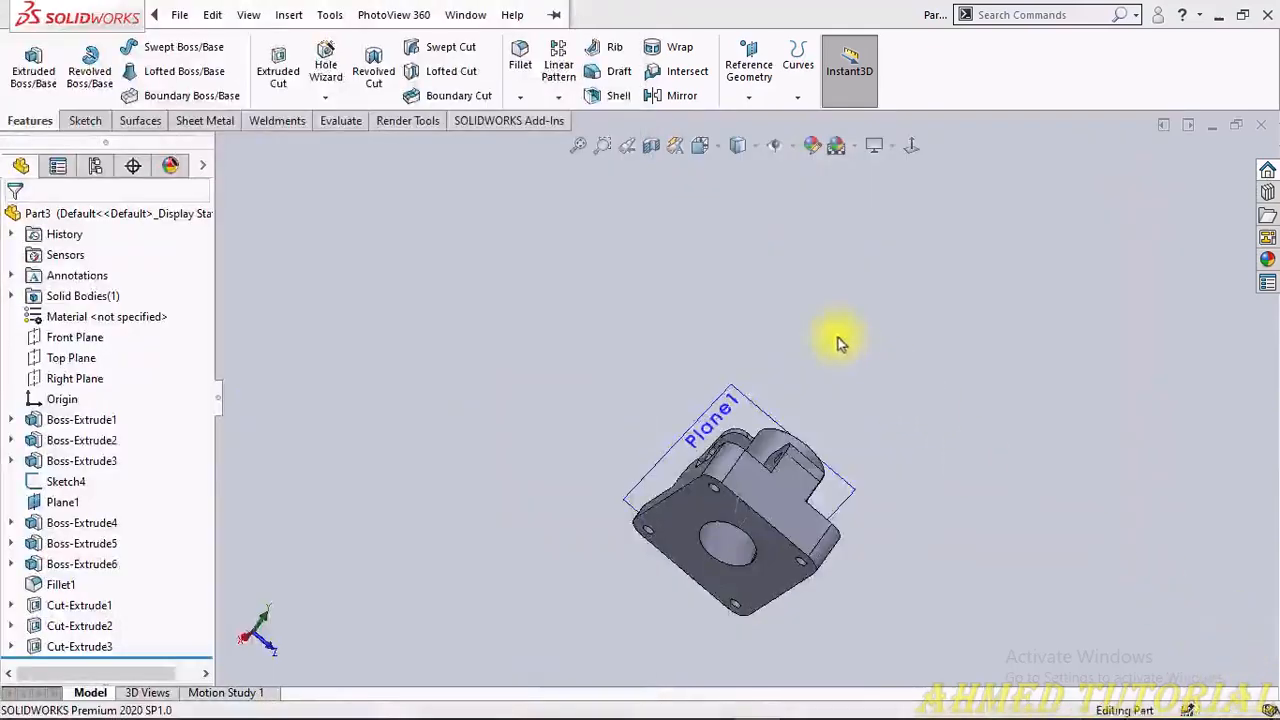
{"action": "middle_click_drag", "start_coordinate": [838, 343], "coordinate": [840, 477]}
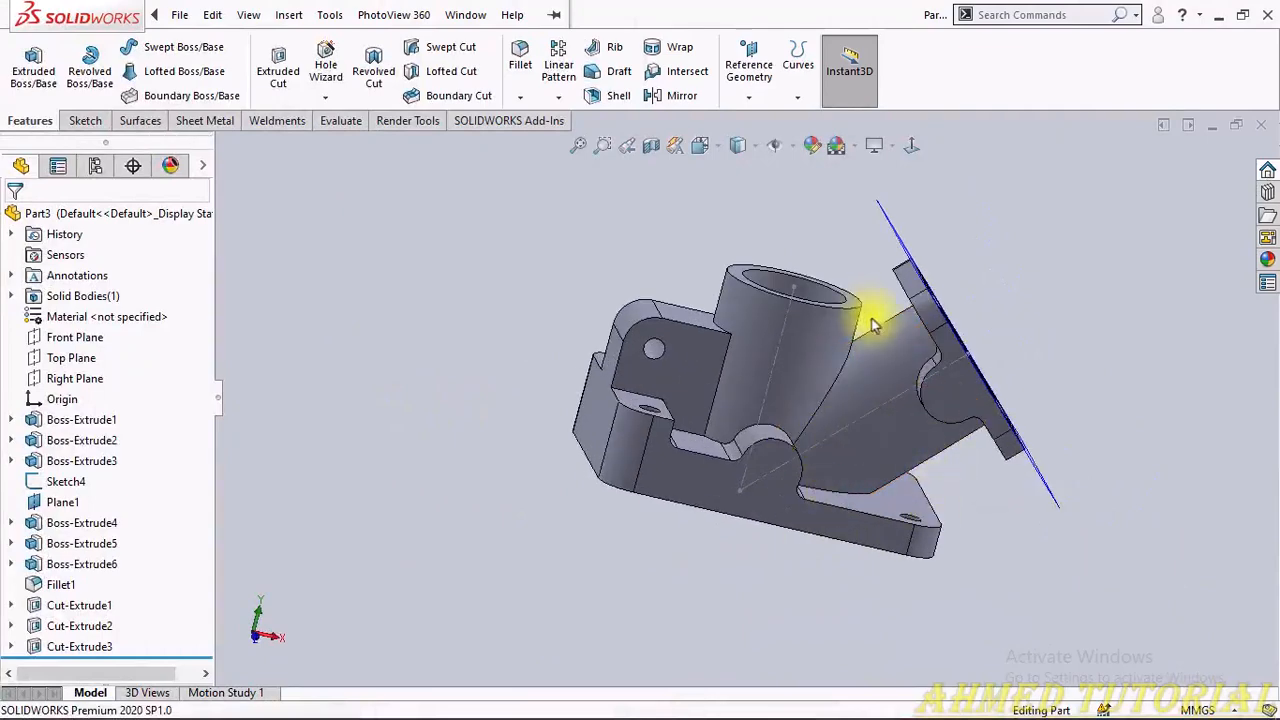
{"action": "left_click", "coordinate": [760, 506]}
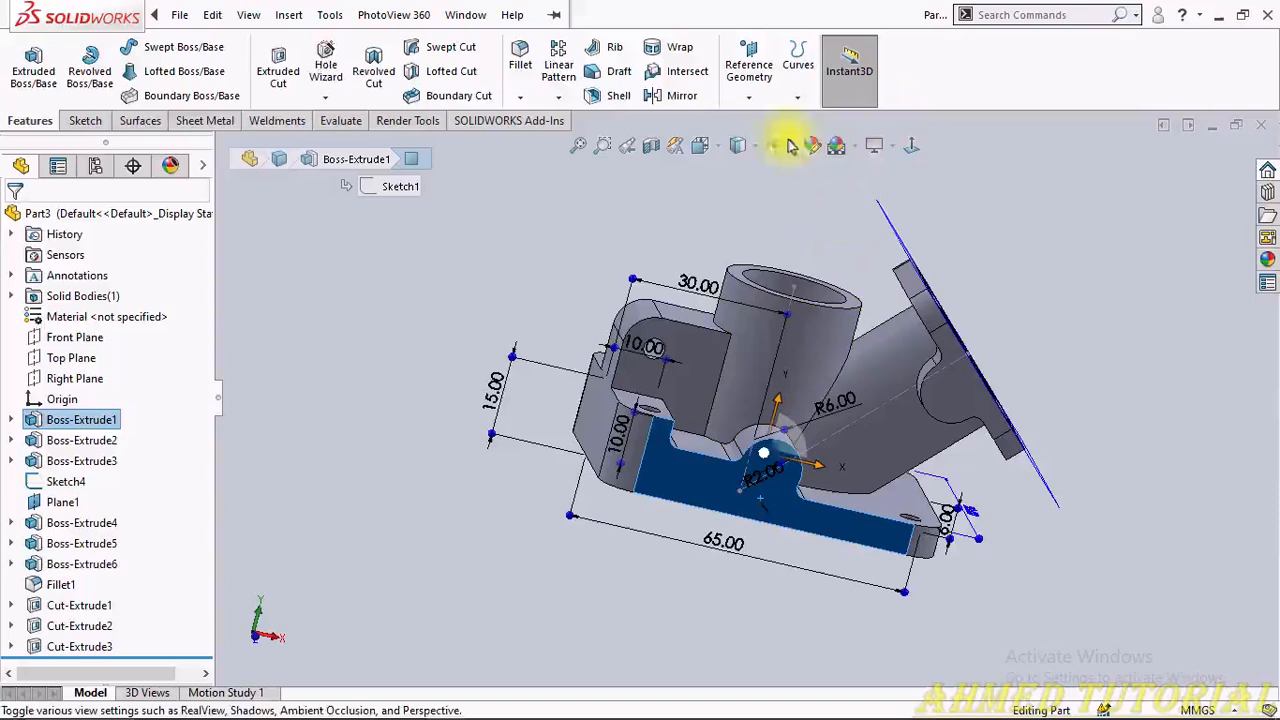
{"action": "left_click", "coordinate": [86, 121]}
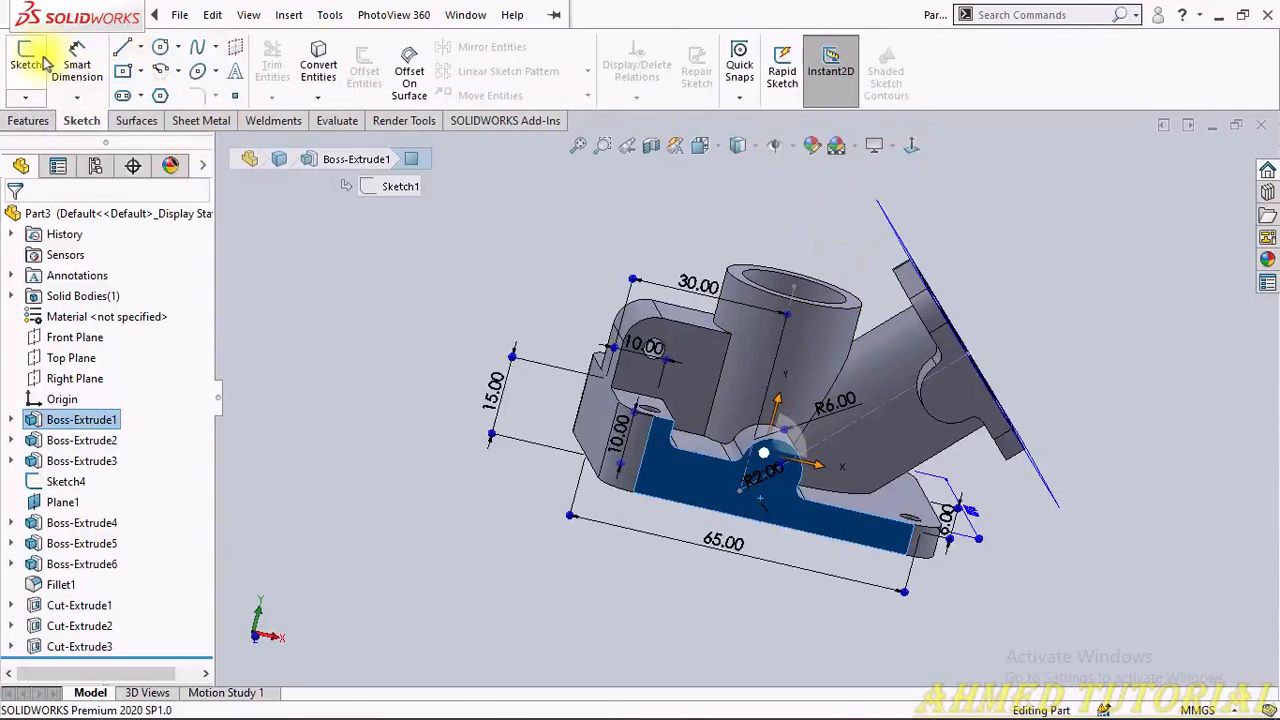
{"action": "left_click", "coordinate": [27, 55]}
Step: Sketch a circle about 5.8 mm in diameter, concentric with the rounded hump on the base's front face
{"action": "left_click", "coordinate": [160, 48]}
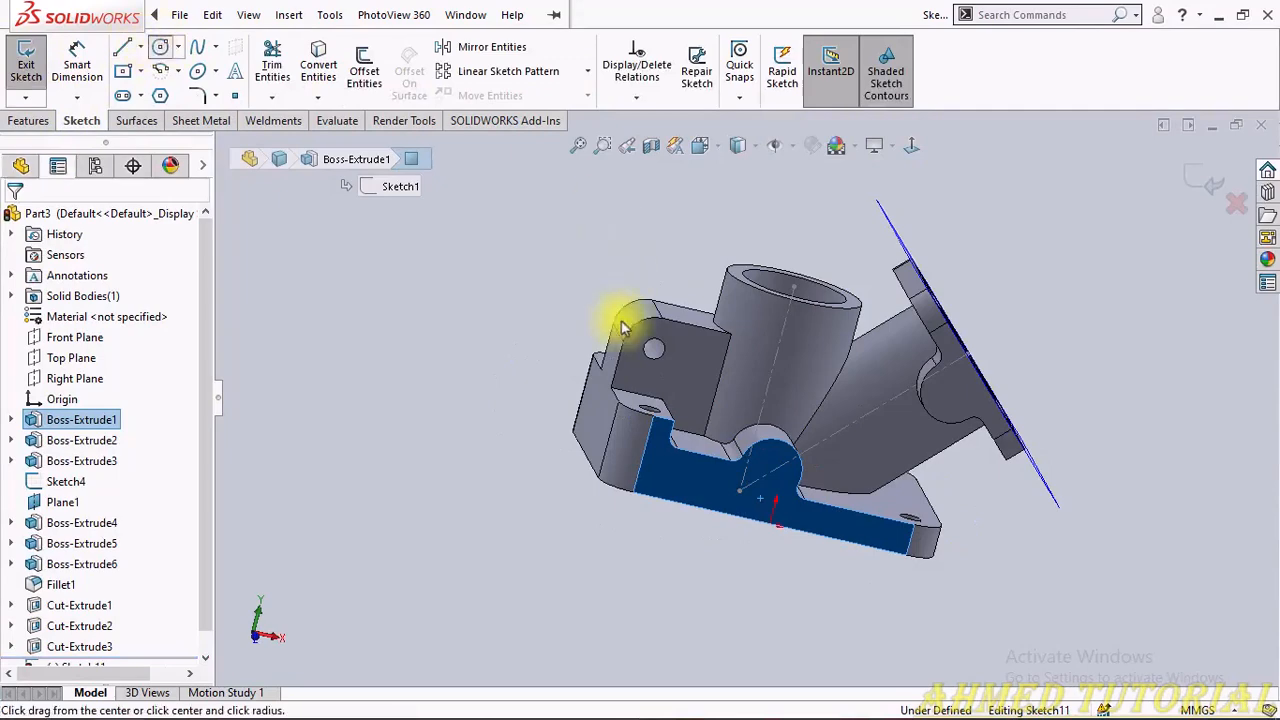
{"action": "left_click", "coordinate": [771, 471]}
{"action": "left_click", "coordinate": [775, 486]}
Step: Dimension the circle on the base's rounded hump to a 4 mm diameter
{"action": "right_click_drag", "start_coordinate": [773, 485], "coordinate": [763, 396]}
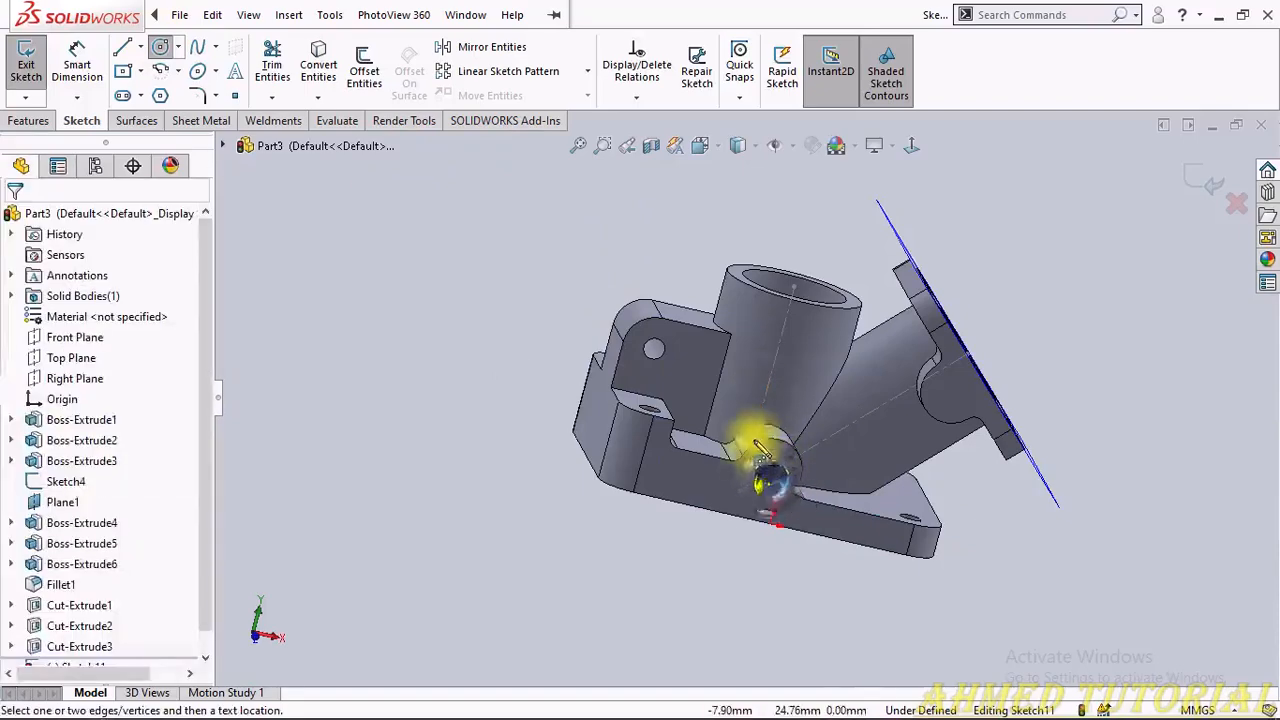
{"action": "left_click", "coordinate": [756, 473]}
{"action": "left_click", "coordinate": [718, 540]}
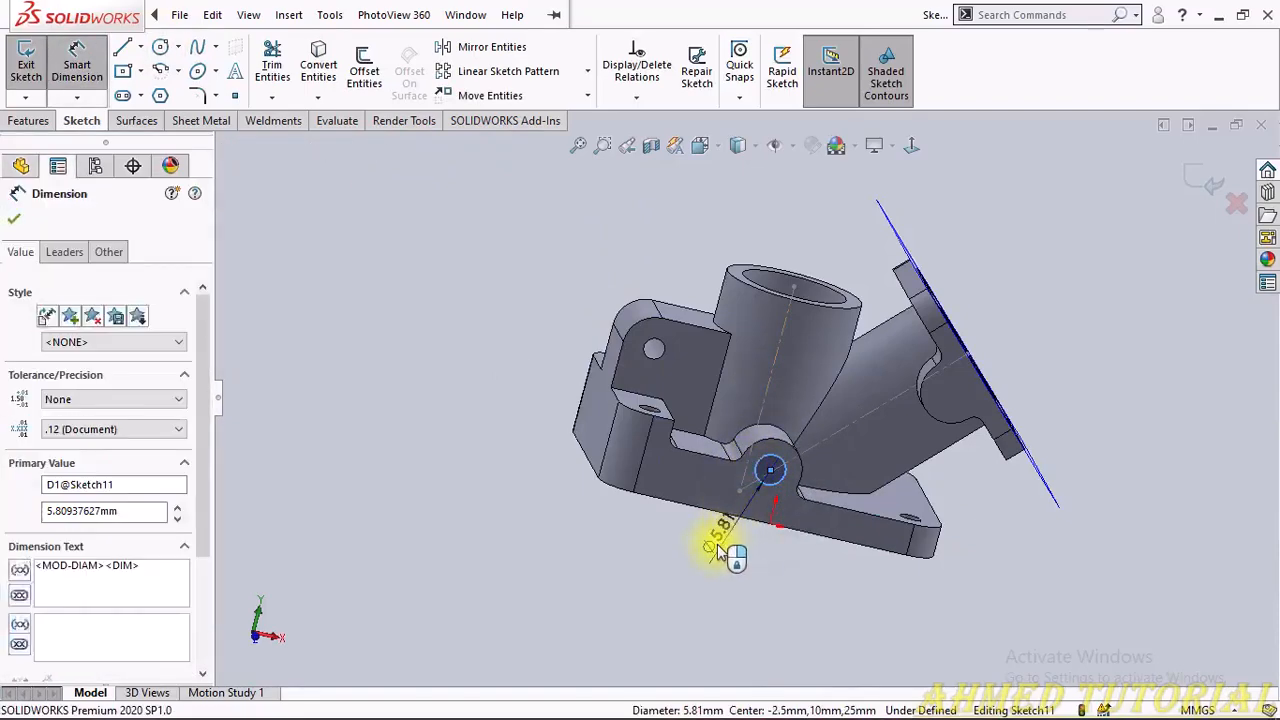
{"action": "type", "text": "4"}
{"action": "key", "text": "Return"}
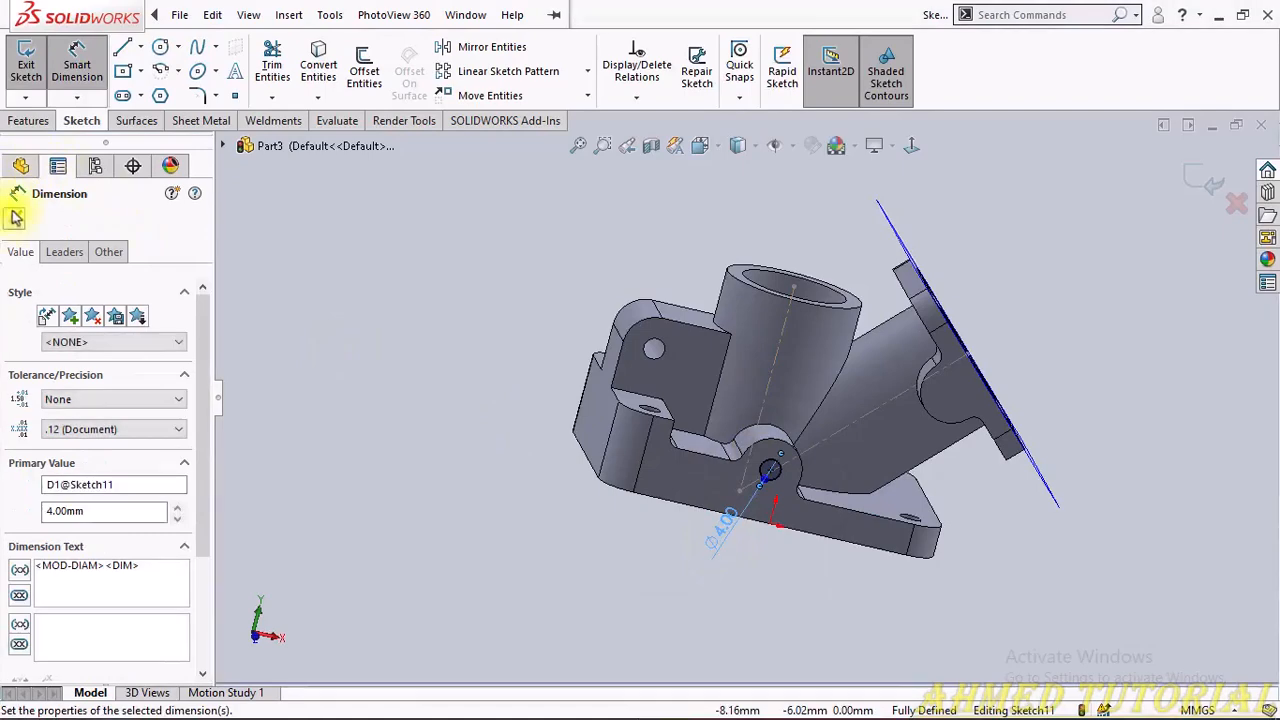
{"action": "left_click", "coordinate": [13, 217]}
Step: Extrude-cut the 4 mm hump circle from the sketch plane Through All
{"action": "left_click", "coordinate": [28, 120]}
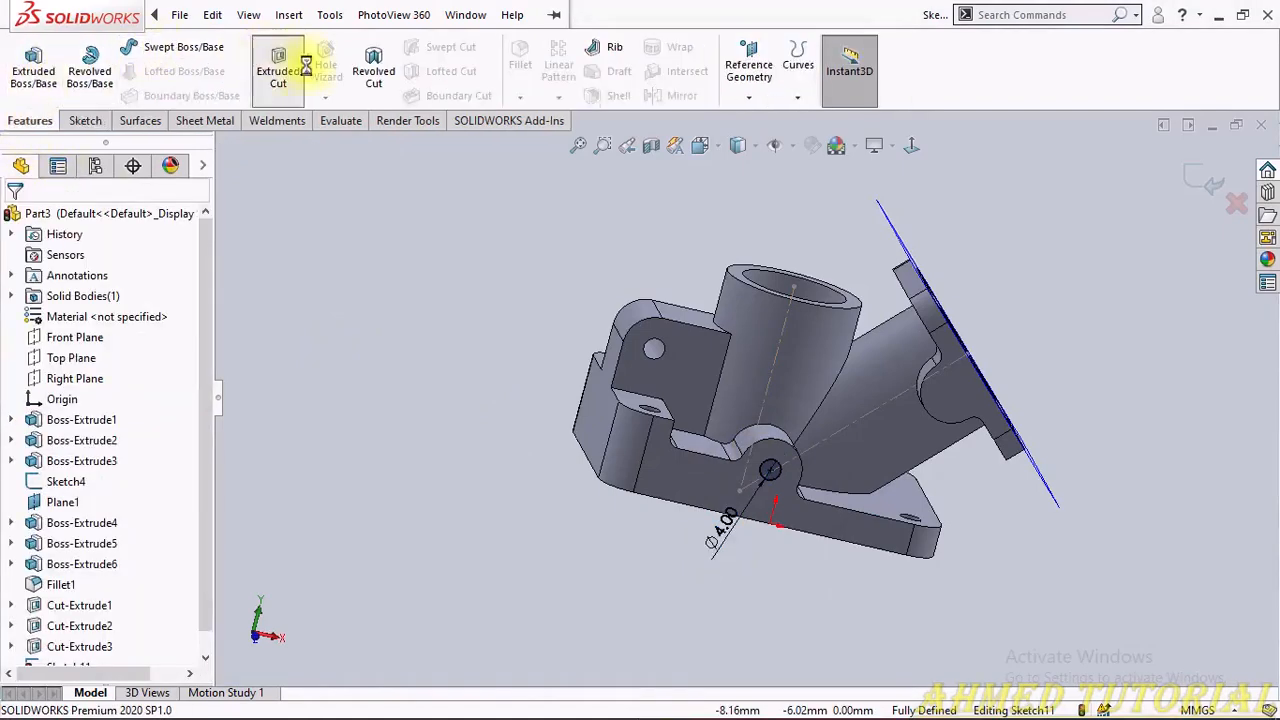
{"action": "left_click", "coordinate": [86, 274]}
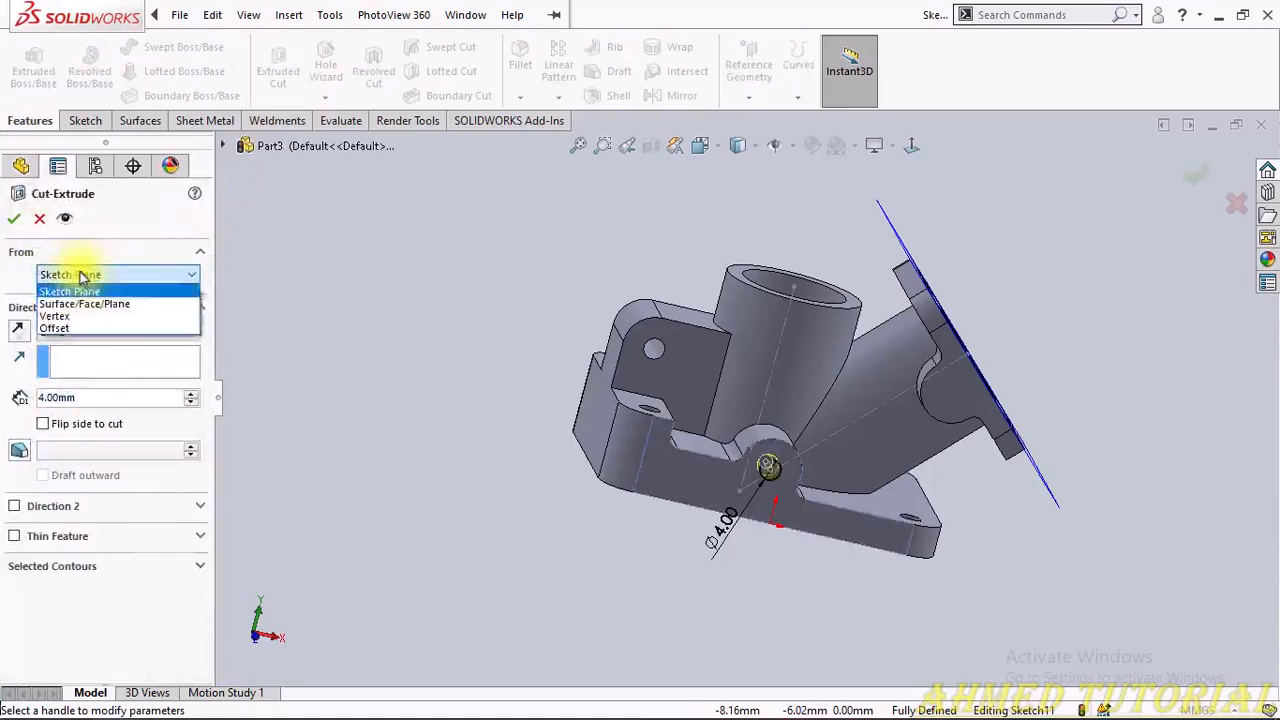
{"action": "left_click", "coordinate": [86, 286]}
{"action": "left_click", "coordinate": [88, 333]}
{"action": "left_click", "coordinate": [87, 360]}
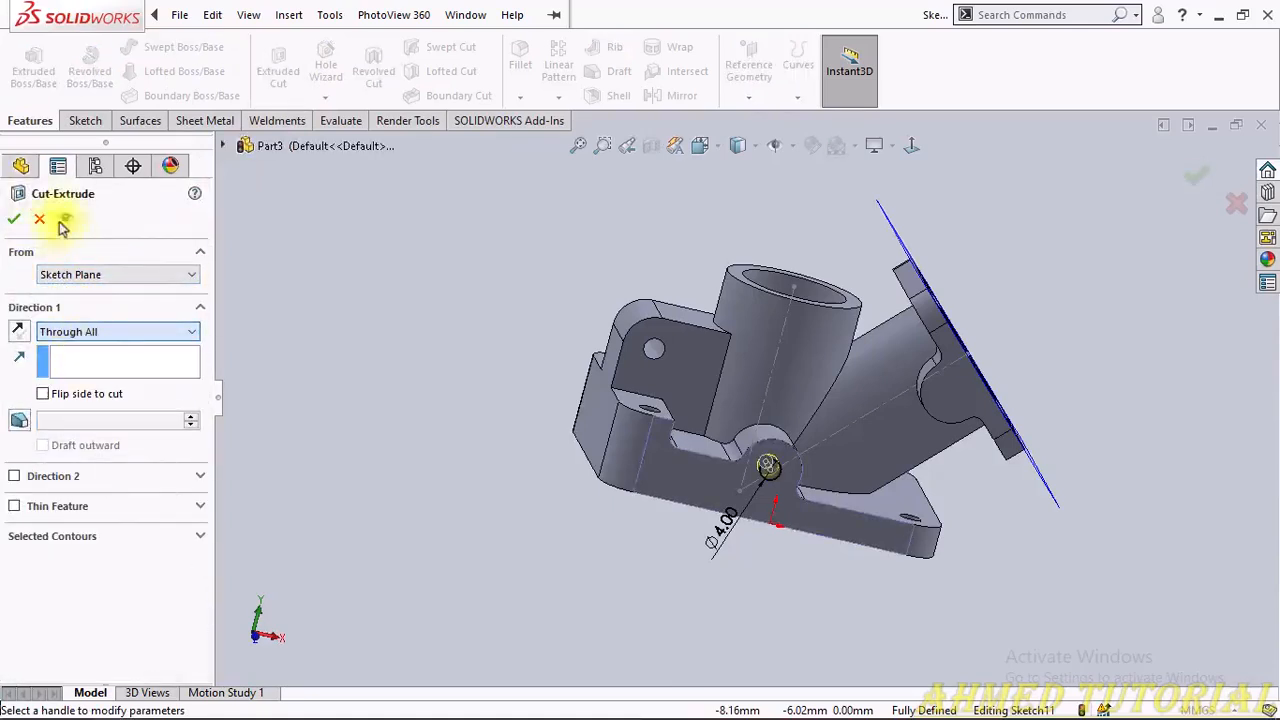
{"action": "left_click", "coordinate": [13, 218]}
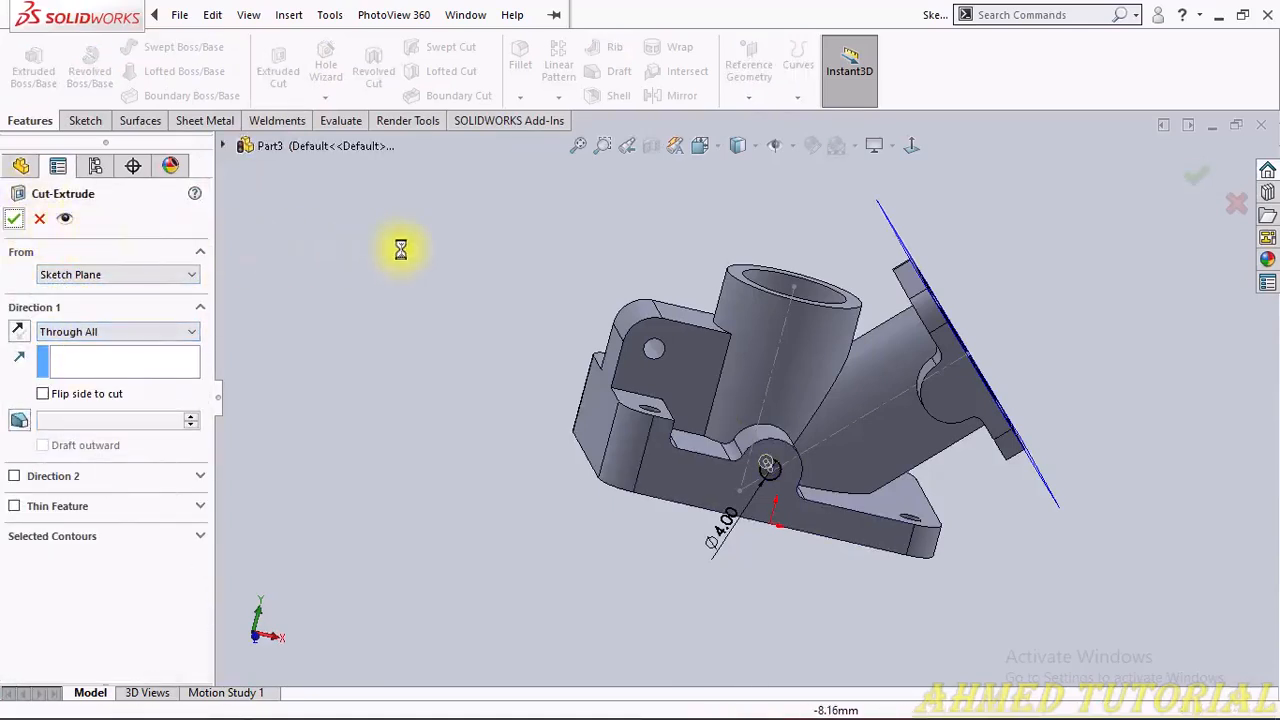
Step: Start a sketch on the round side boss of the angled branch and draw a concentric circle about 5.65 mm in diameter
{"action": "left_click", "coordinate": [955, 400]}
{"action": "left_click", "coordinate": [1049, 343]}
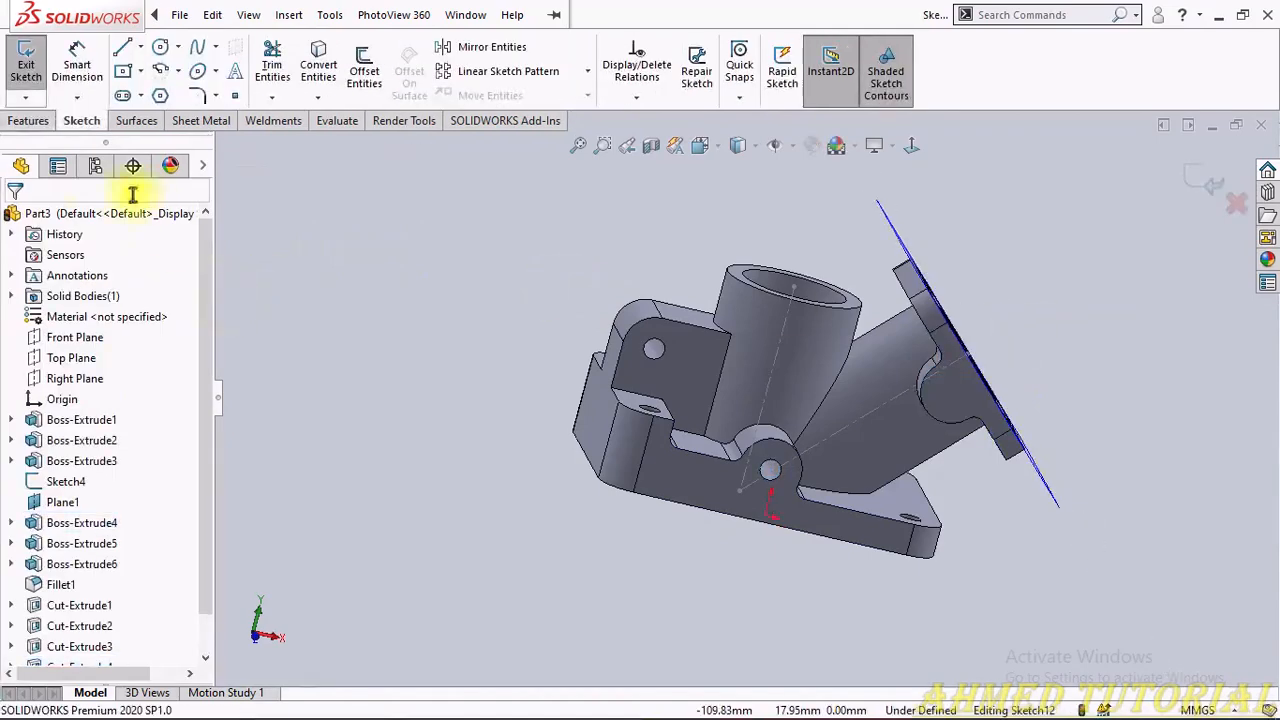
{"action": "left_click", "coordinate": [24, 120]}
{"action": "left_click", "coordinate": [85, 120]}
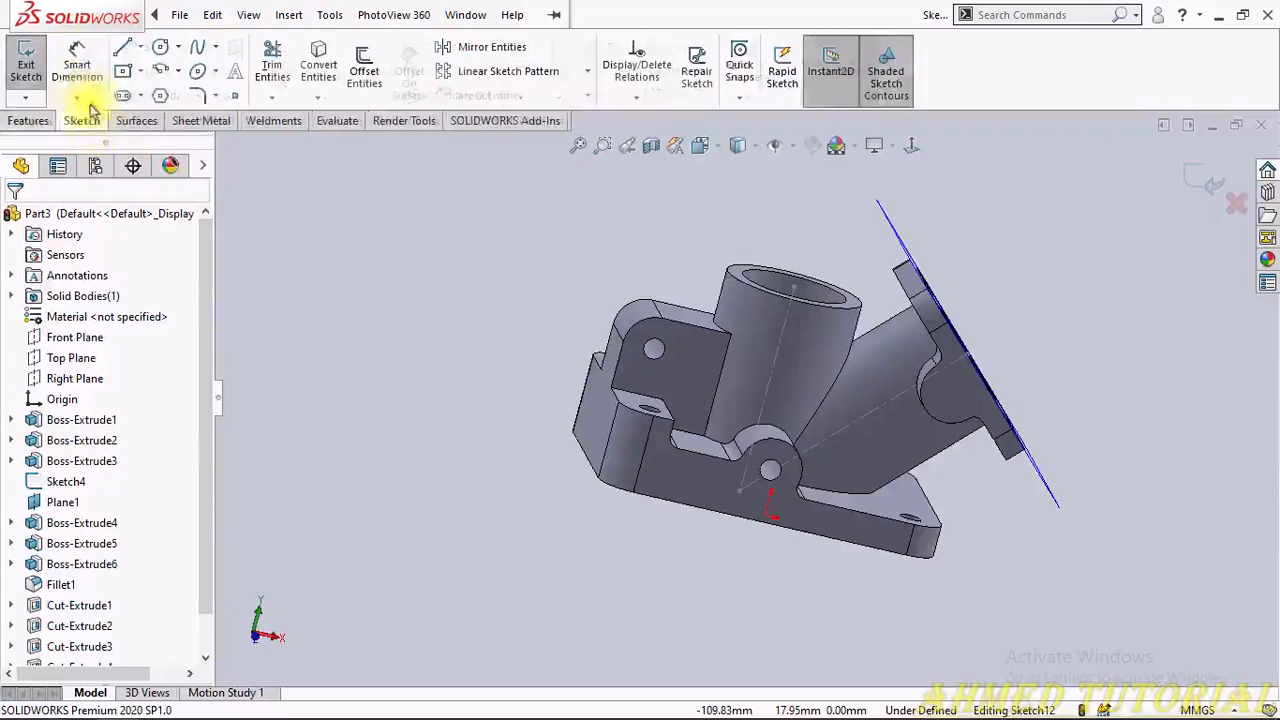
{"action": "left_click", "coordinate": [161, 49]}
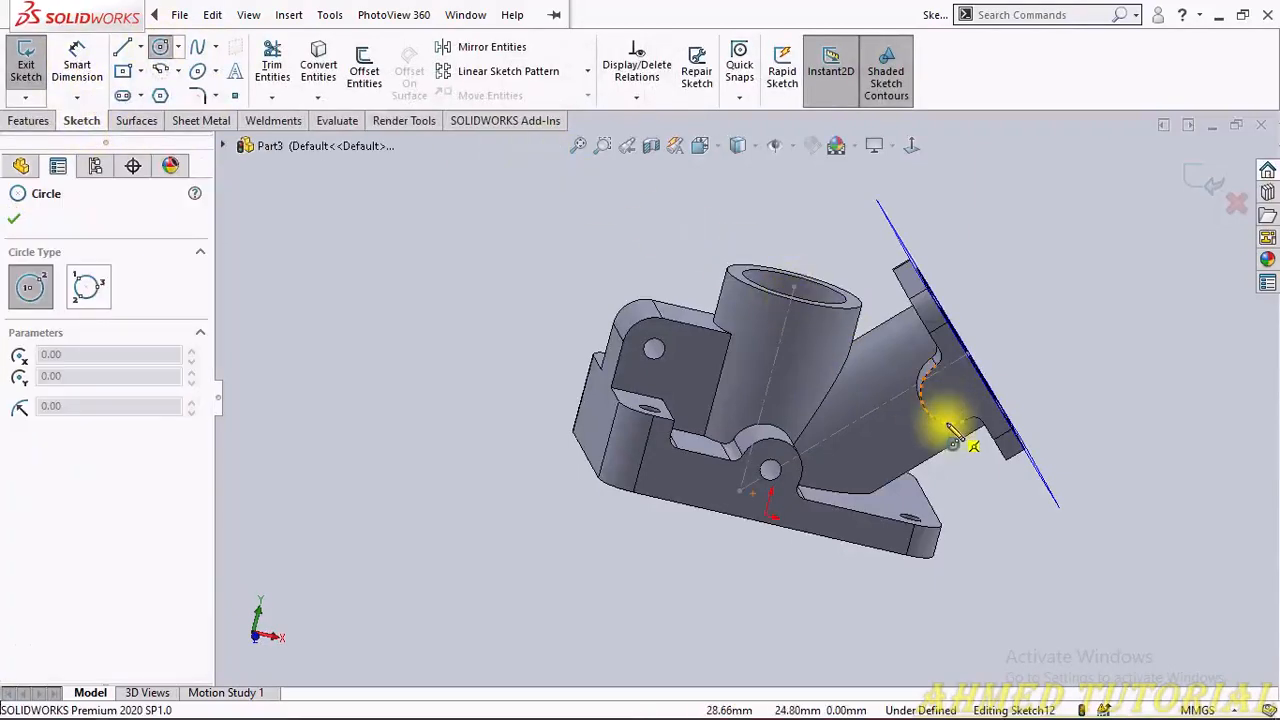
{"action": "left_click", "coordinate": [958, 400]}
{"action": "left_click", "coordinate": [960, 385]}
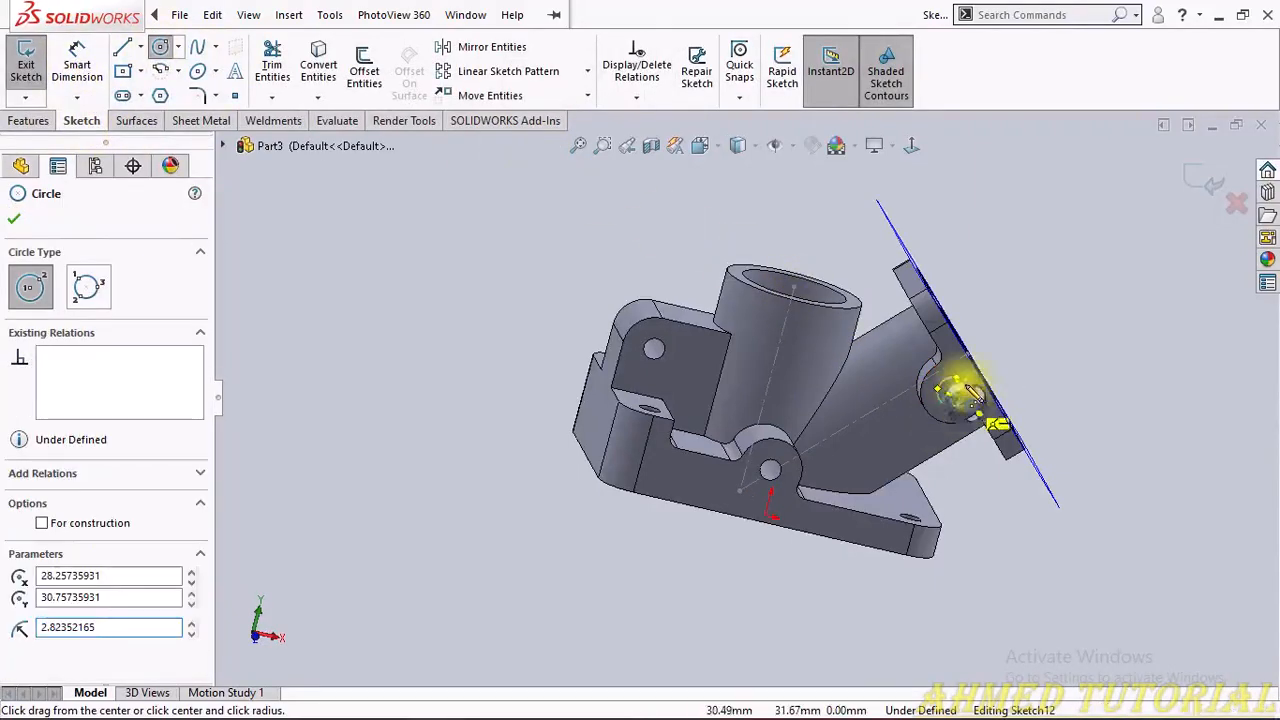
Step: Dimension the circle on the angled branch's side boss to a 4 mm diameter
{"action": "key", "text": "Escape"}
{"action": "left_click", "coordinate": [958, 390]}
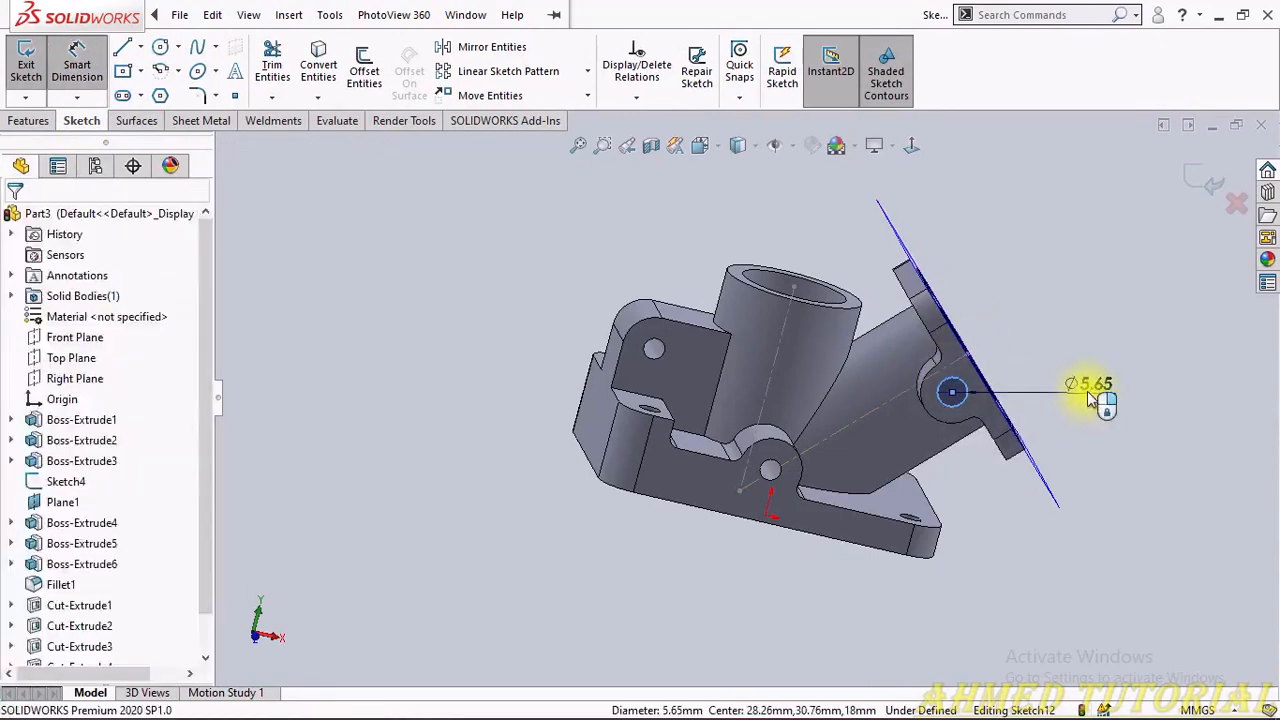
{"action": "left_click", "coordinate": [1094, 392]}
{"action": "type", "text": "4"}
{"action": "key", "text": "Return"}
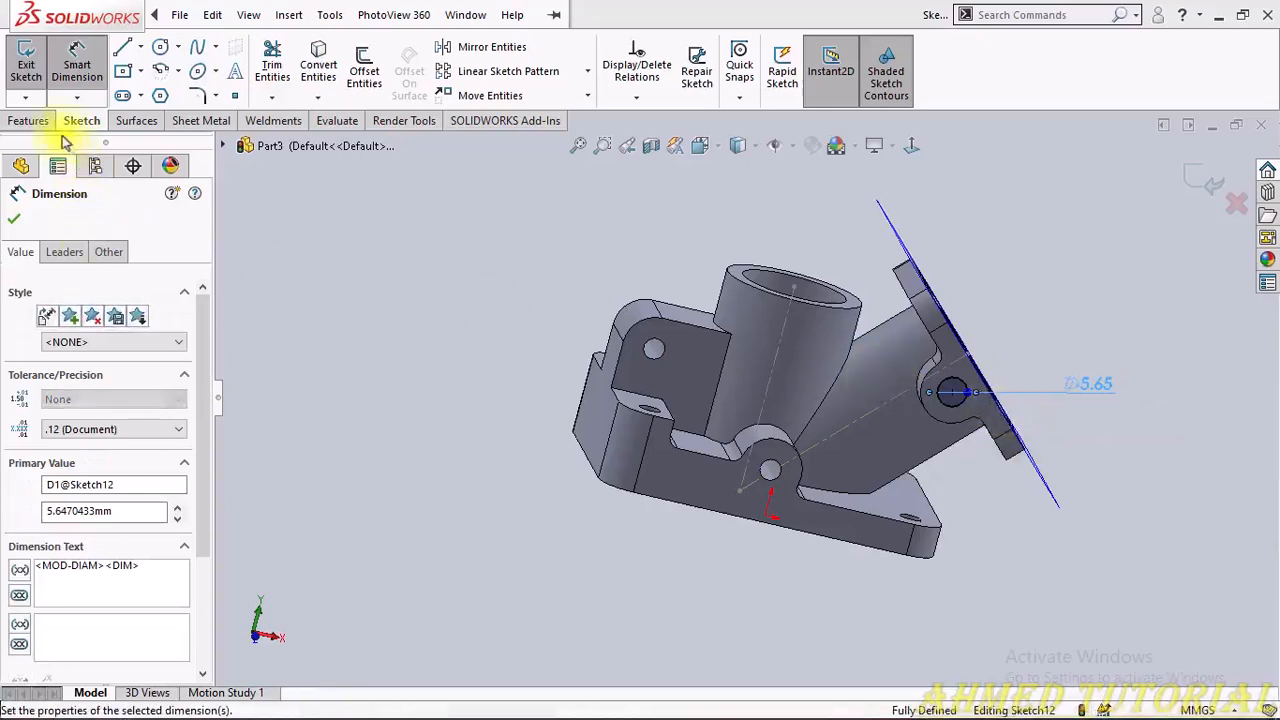
Step: Extrude-cut the 4 mm circle on the angled branch's side boss Through All
{"action": "left_click", "coordinate": [28, 120]}
{"action": "left_click", "coordinate": [34, 72]}
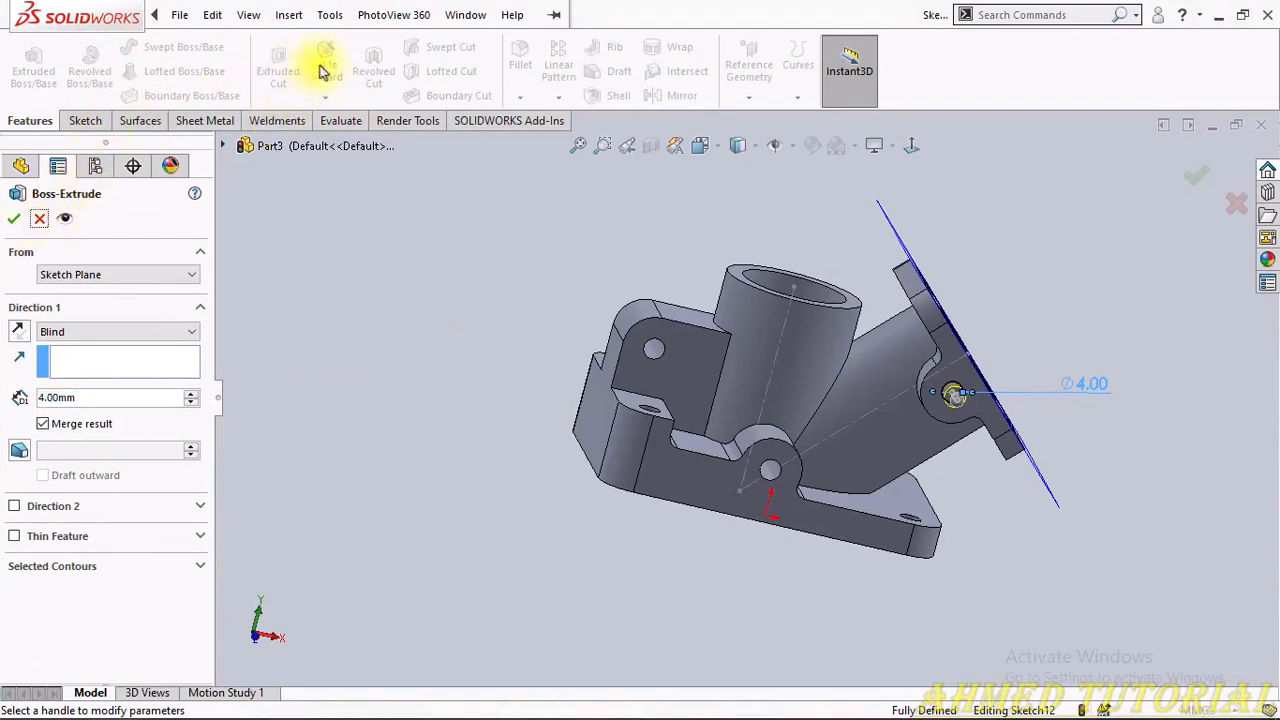
{"action": "left_click", "coordinate": [39, 221]}
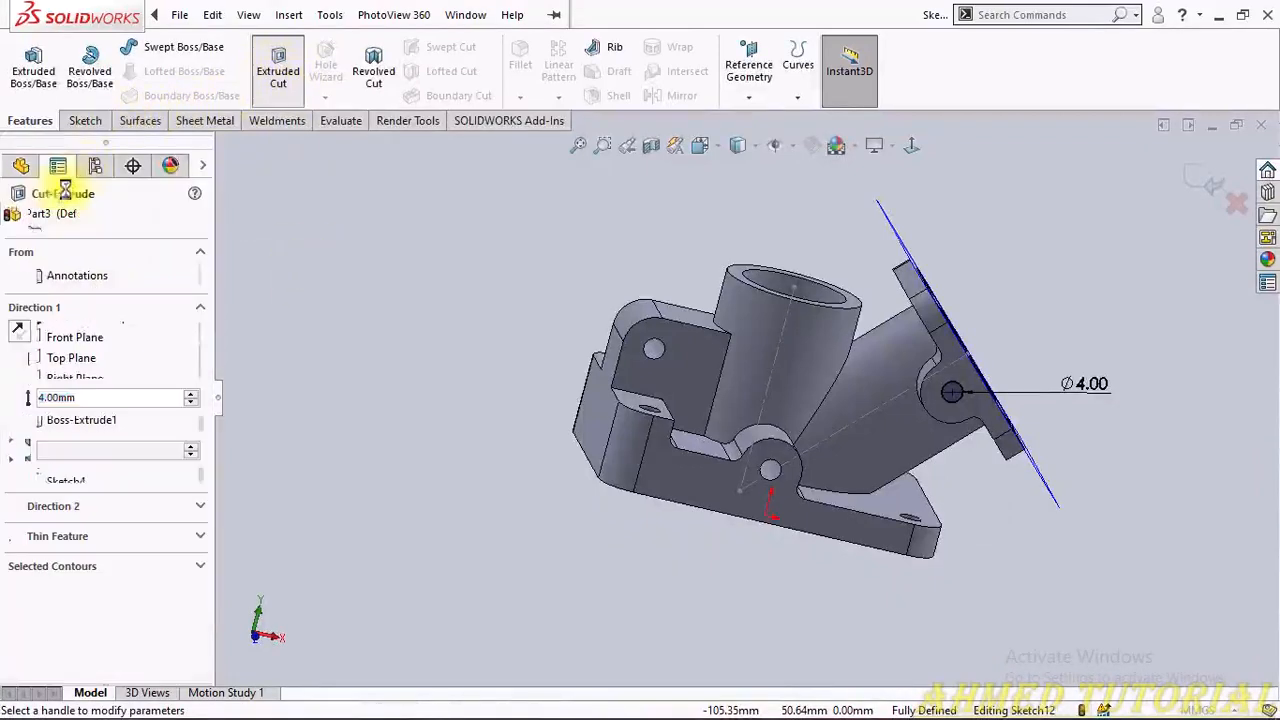
{"action": "left_click", "coordinate": [88, 332]}
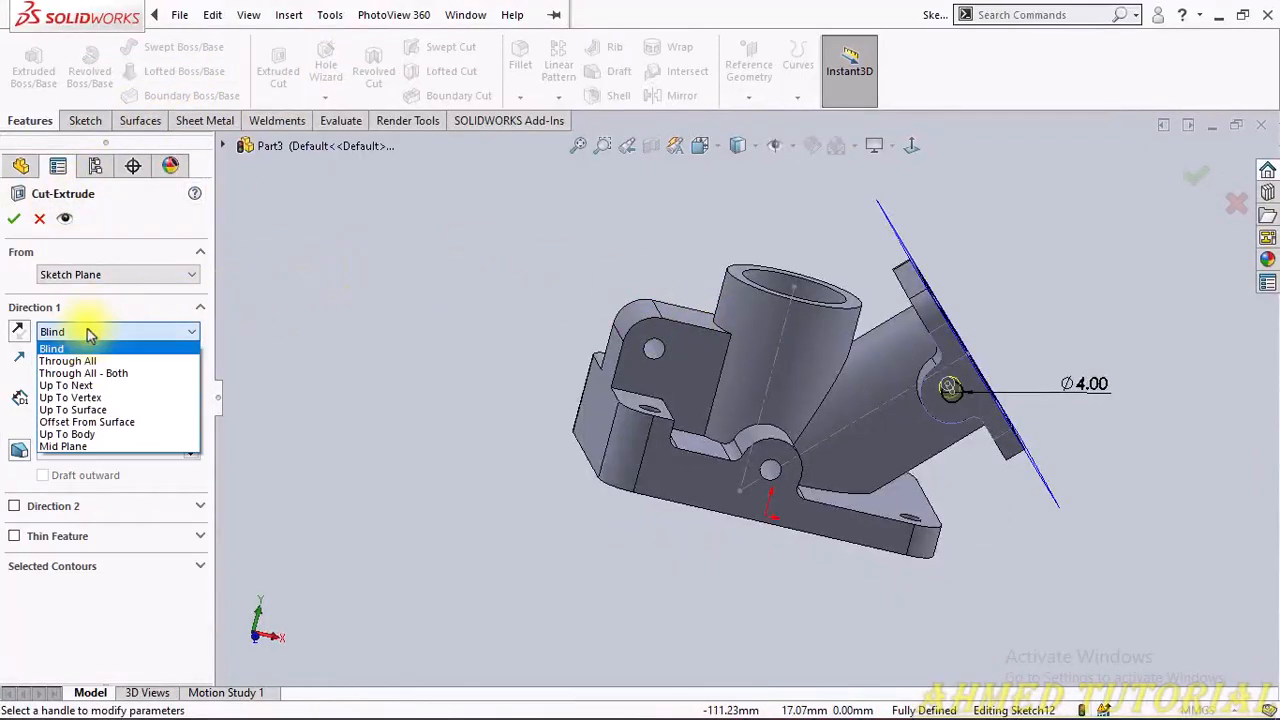
{"action": "left_click", "coordinate": [82, 361]}
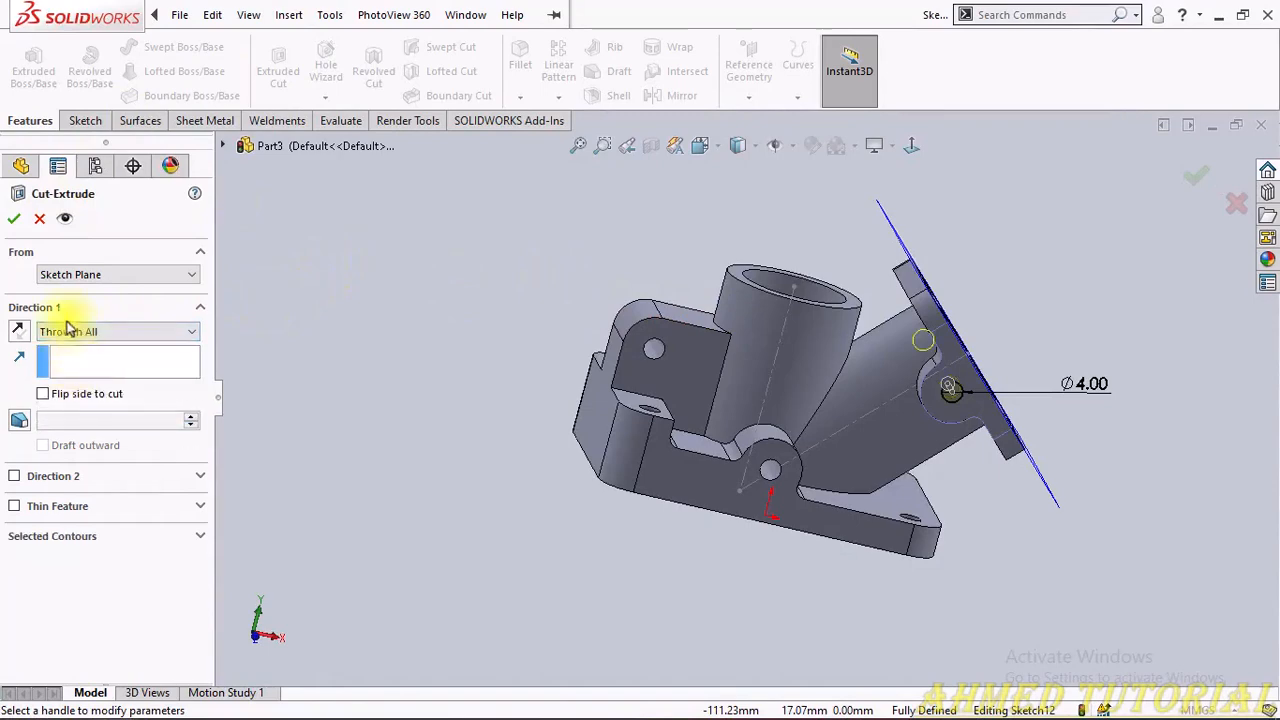
{"action": "left_click", "coordinate": [14, 222]}
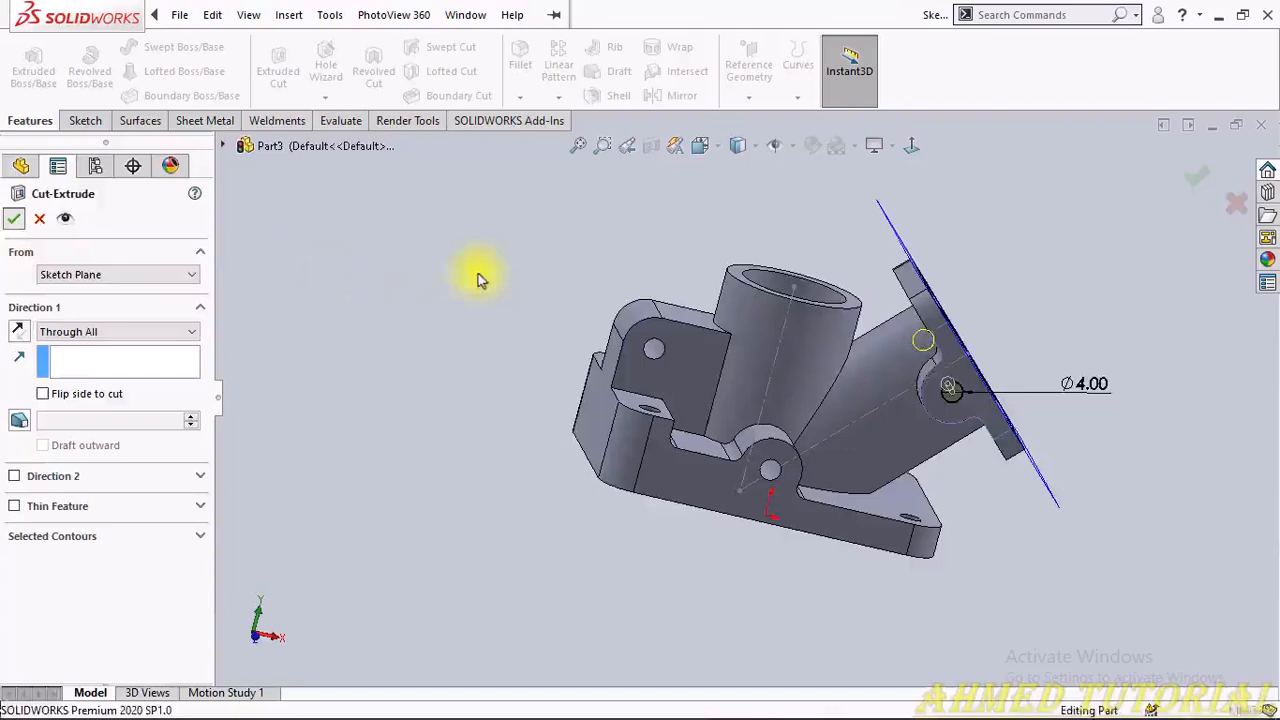
Step: Start a sketch on the Front Plane and draw a horizontal line about 6.7 mm long between the upright tube and the angled branch
{"action": "mouse_move", "coordinate": [1023, 366]}
{"action": "middle_mouse_down"}
{"action": "mouse_move", "coordinate": [908, 395]}
{"action": "mouse_move", "coordinate": [914, 423]}
{"action": "mouse_move", "coordinate": [957, 374]}
{"action": "mouse_move", "coordinate": [1003, 437]}
{"action": "mouse_move", "coordinate": [991, 245]}
{"action": "mouse_move", "coordinate": [1020, 357]}
{"action": "mouse_move", "coordinate": [1008, 366]}
{"action": "middle_mouse_up"}
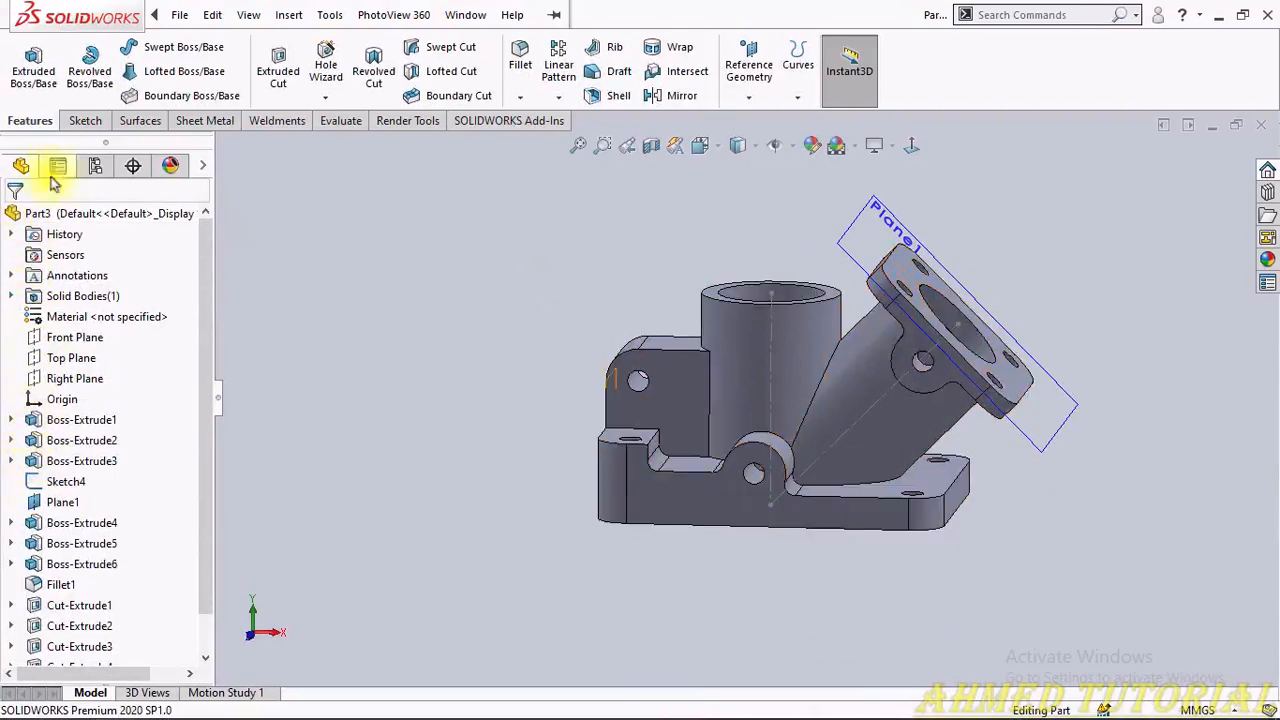
{"action": "left_click", "coordinate": [68, 337]}
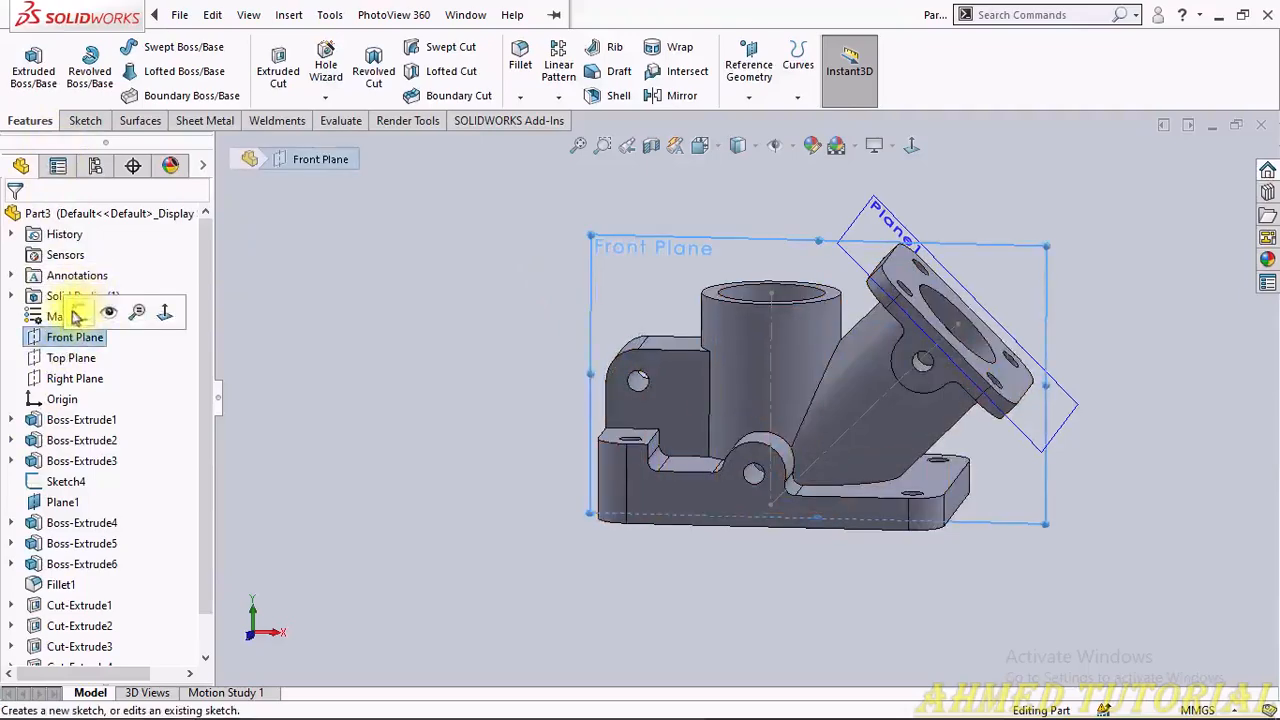
{"action": "left_click", "coordinate": [84, 296]}
{"action": "left_click", "coordinate": [958, 145]}
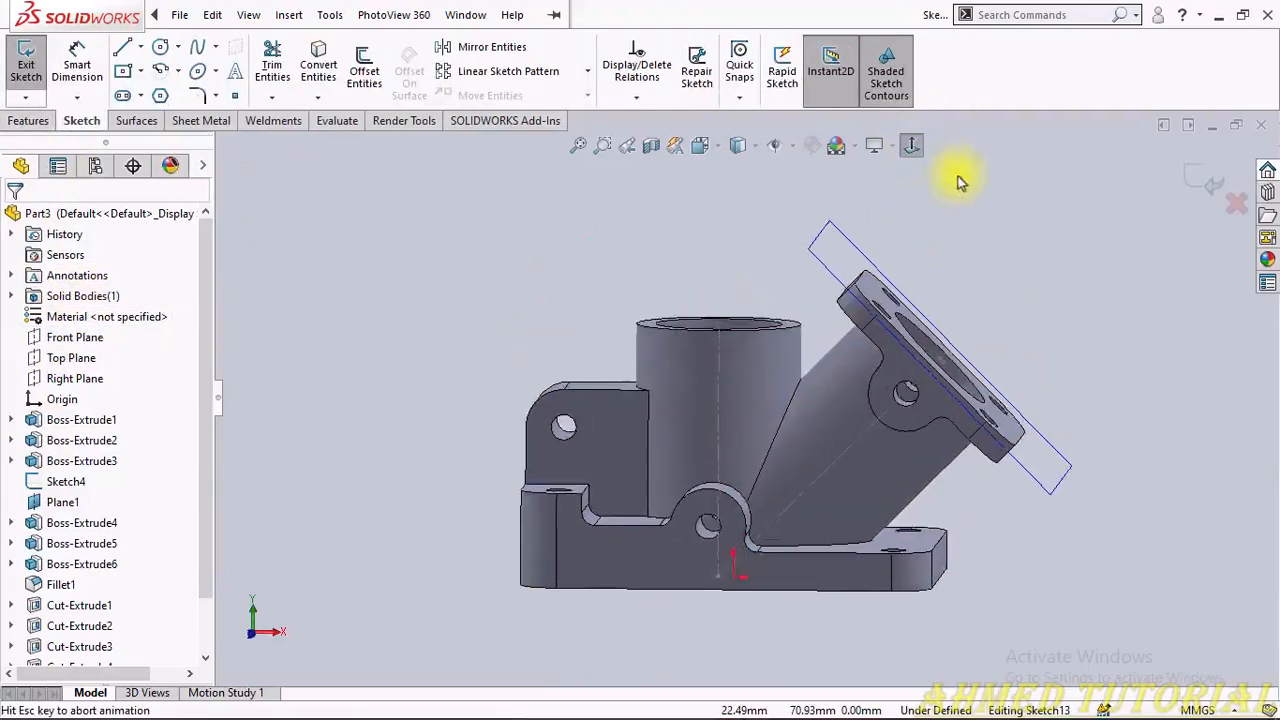
{"action": "scroll", "coordinate": [897, 270], "scroll_direction": "down", "scroll_amount": 4}
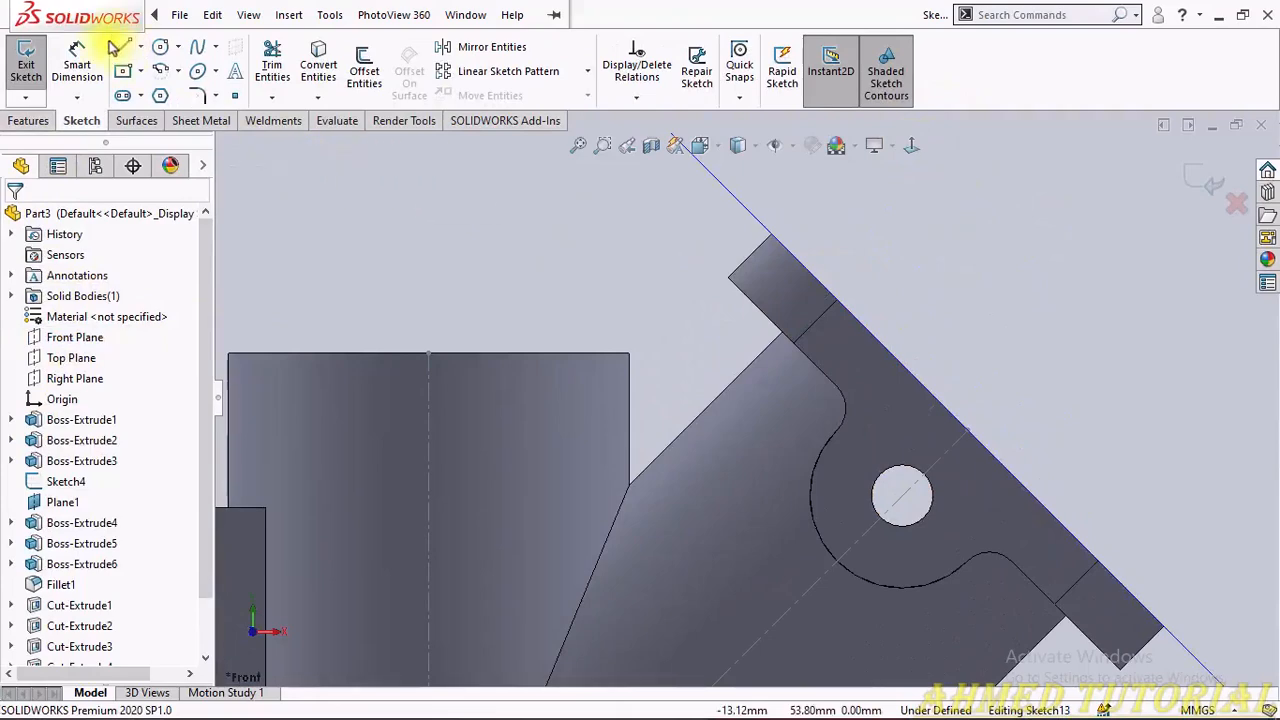
{"action": "left_click", "coordinate": [628, 383]}
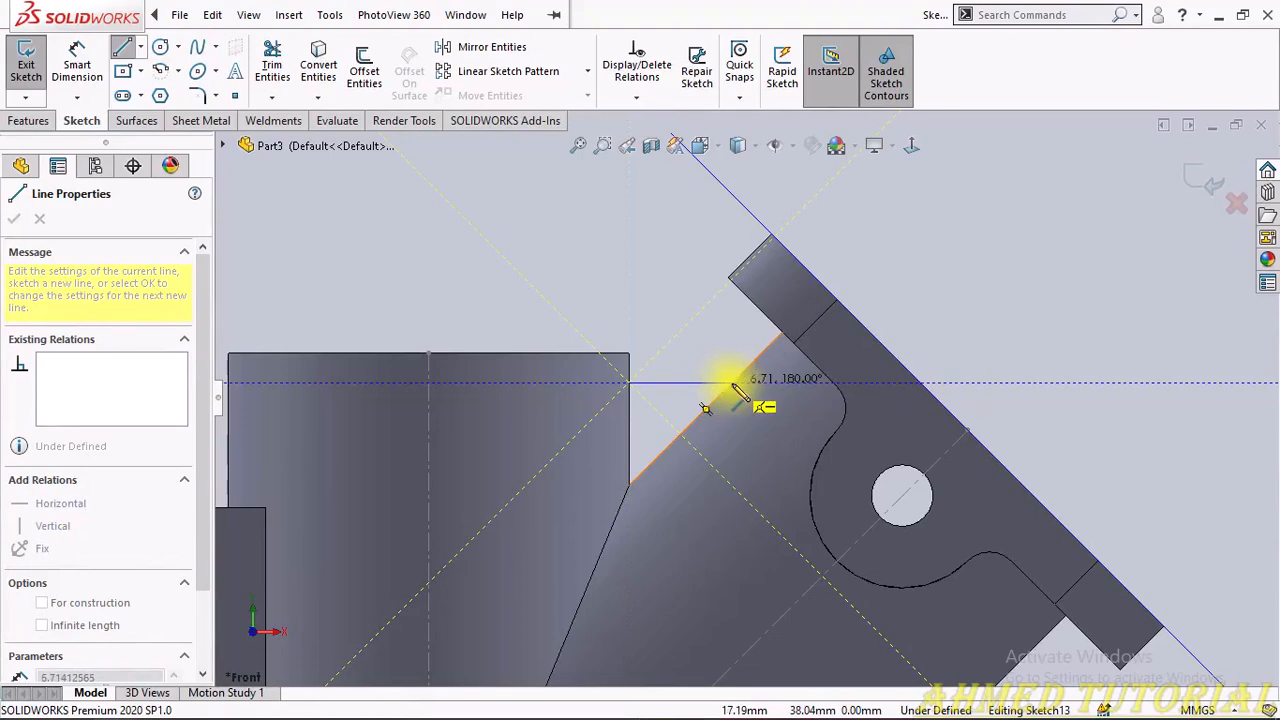
{"action": "left_click", "coordinate": [733, 383]}
{"action": "key", "text": "Escape"}
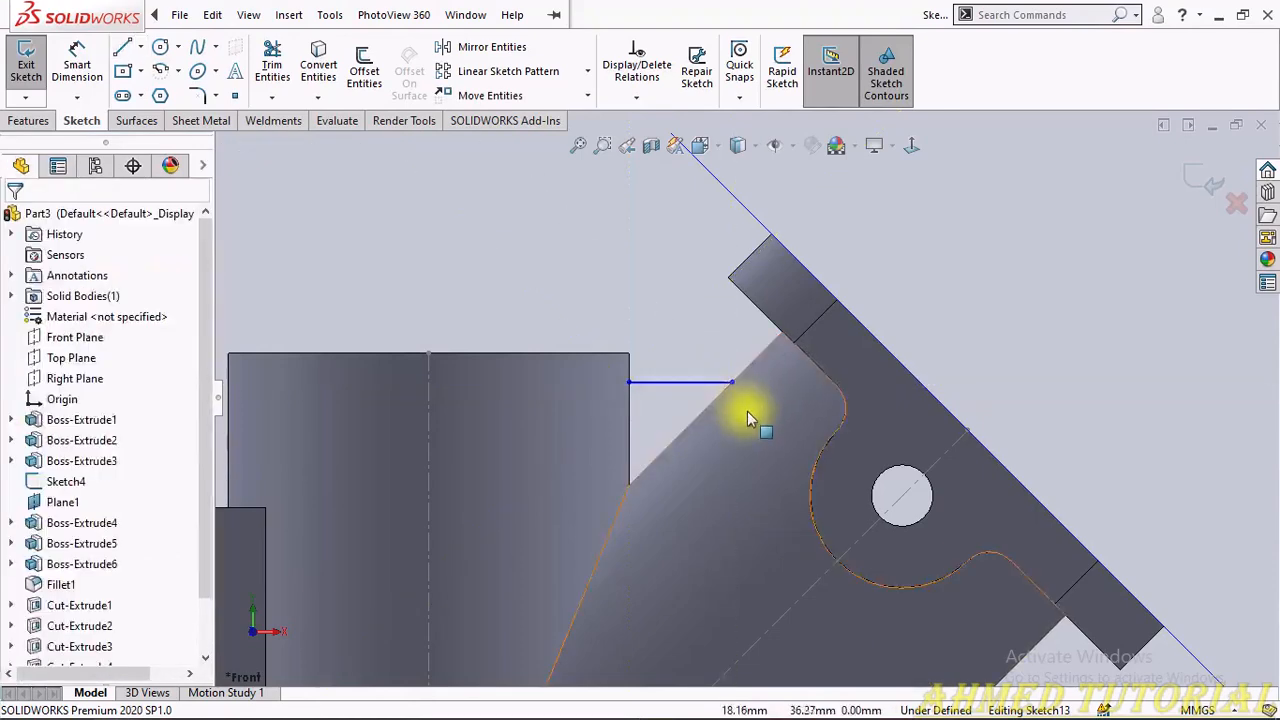
Step: Check the reference drawing, raise the horizontal line and make its tube-side endpoint coincident with the upright tube's upper outer corner
{"action": "key", "text": "alt+Tab"}
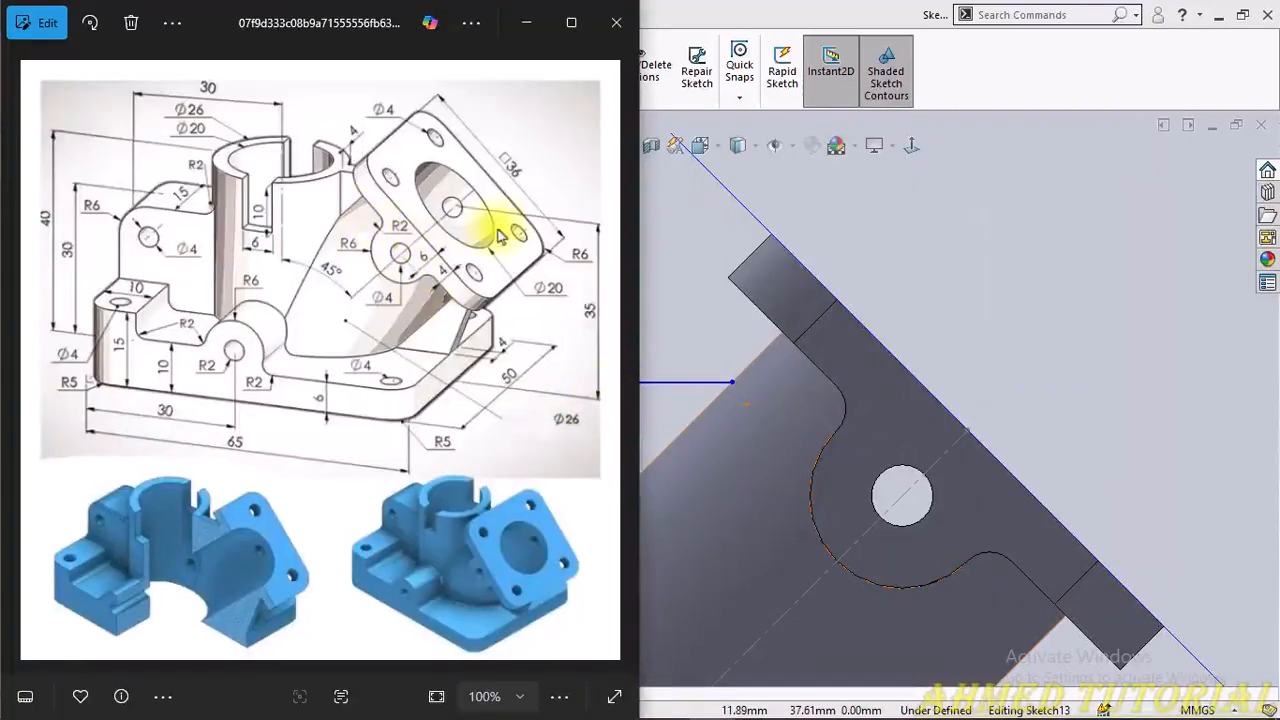
{"action": "key", "text": "alt+Tab"}
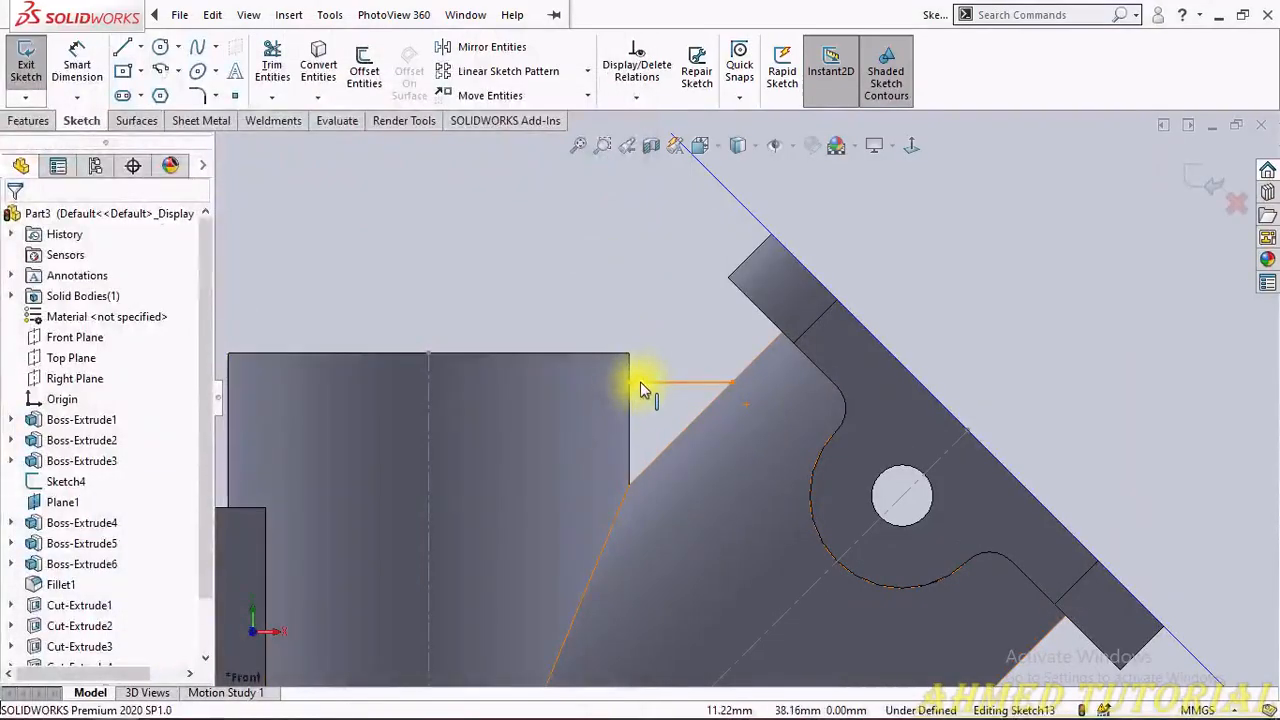
{"action": "left_click_drag", "start_coordinate": [641, 377], "coordinate": [644, 335]}
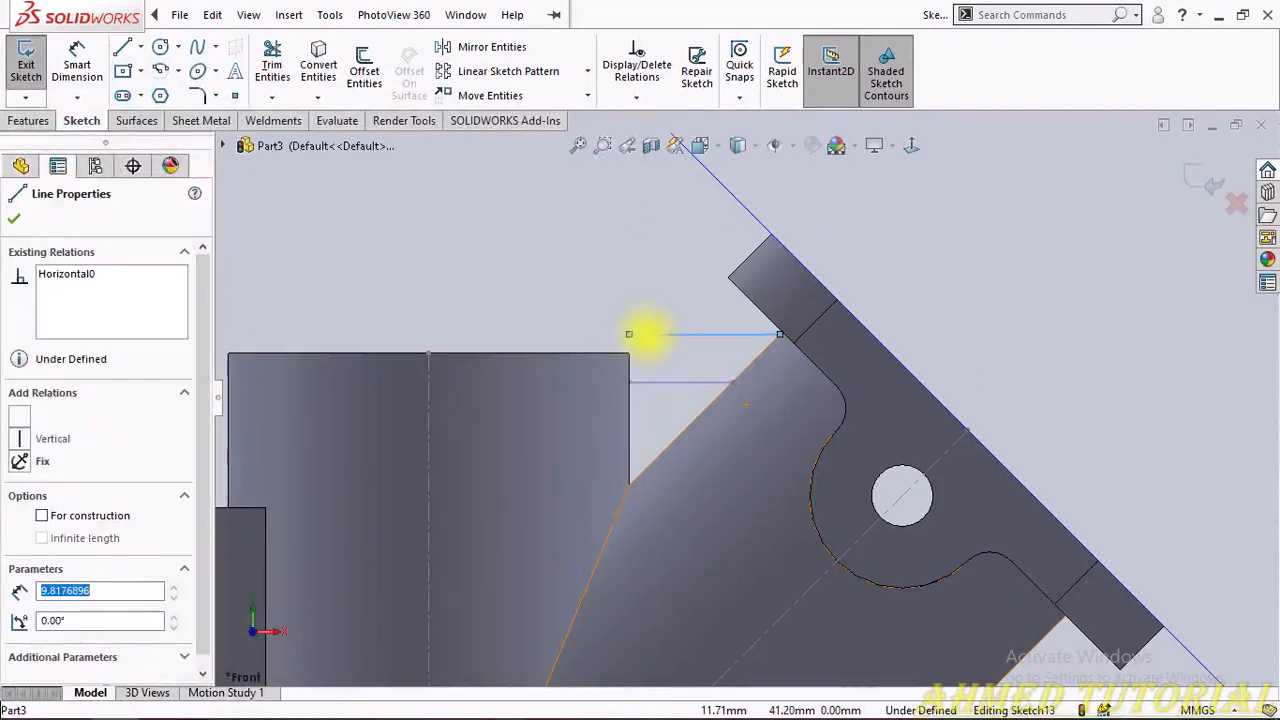
{"action": "left_click", "coordinate": [632, 336]}
{"action": "left_click", "coordinate": [630, 355], "text": "ctrl"}
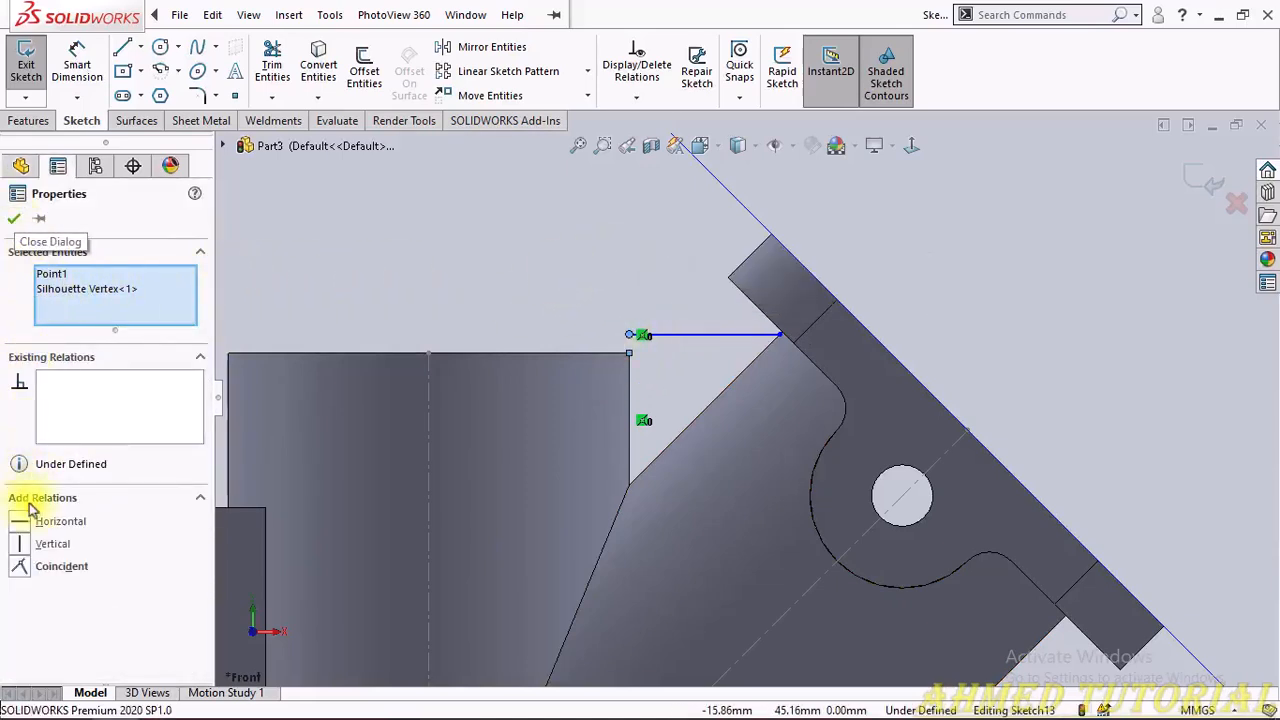
{"action": "left_click", "coordinate": [20, 568]}
{"action": "left_click", "coordinate": [434, 345]}
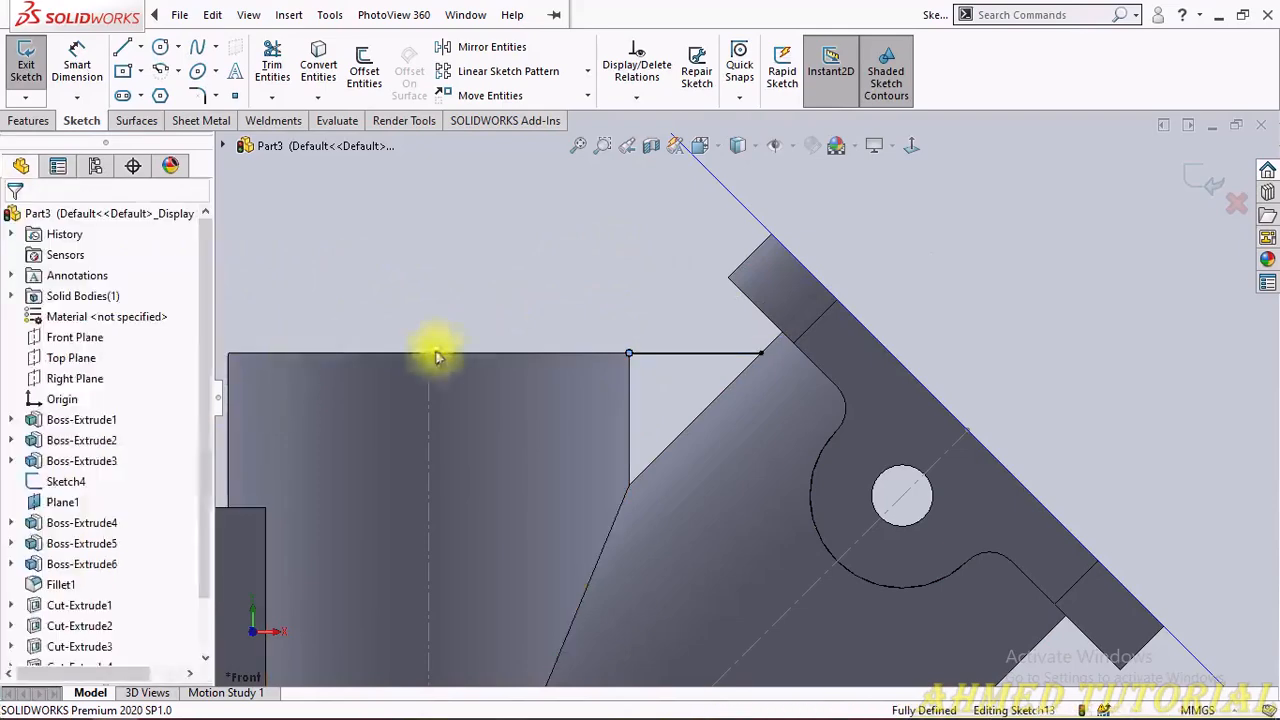
{"action": "scroll", "coordinate": [677, 360], "scroll_direction": "down", "scroll_amount": 1}
{"action": "scroll", "coordinate": [675, 343], "scroll_direction": "up", "scroll_amount": 1}
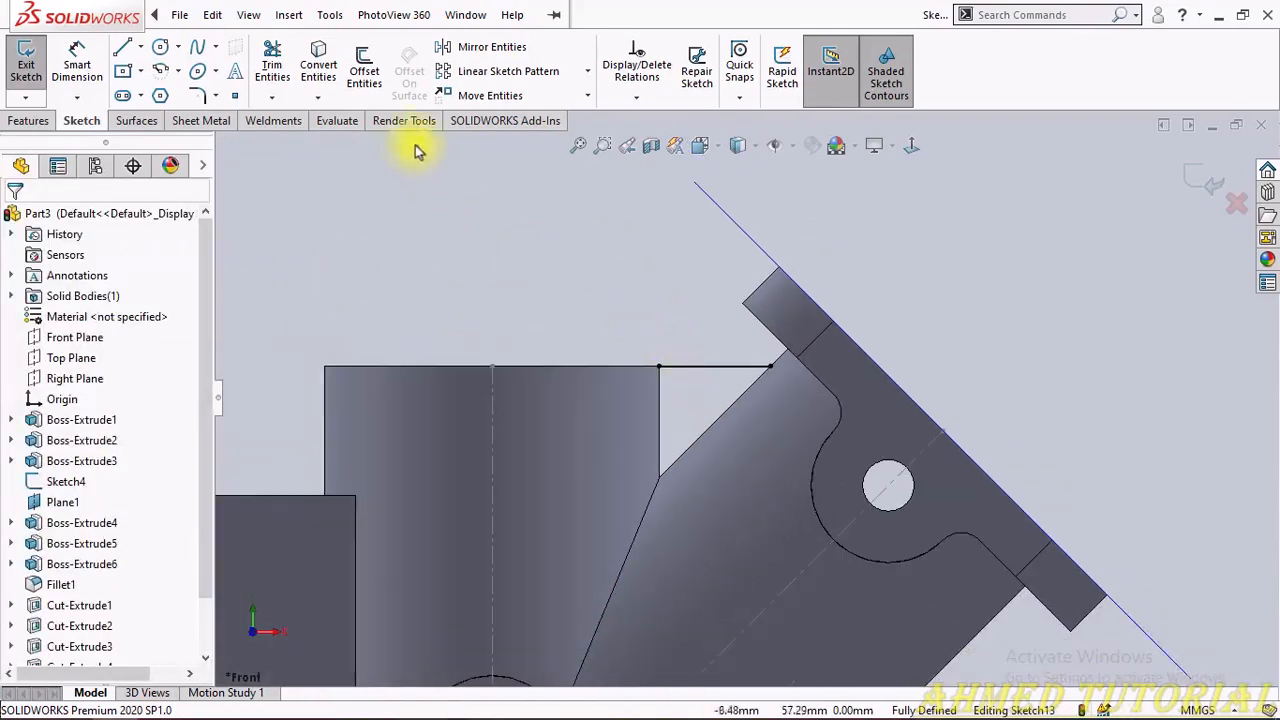
Step: Create a 10 mm thick rib from the horizontal line, with thickness on both sides, joining the upright tube and the angled branch
{"action": "left_click", "coordinate": [28, 122]}
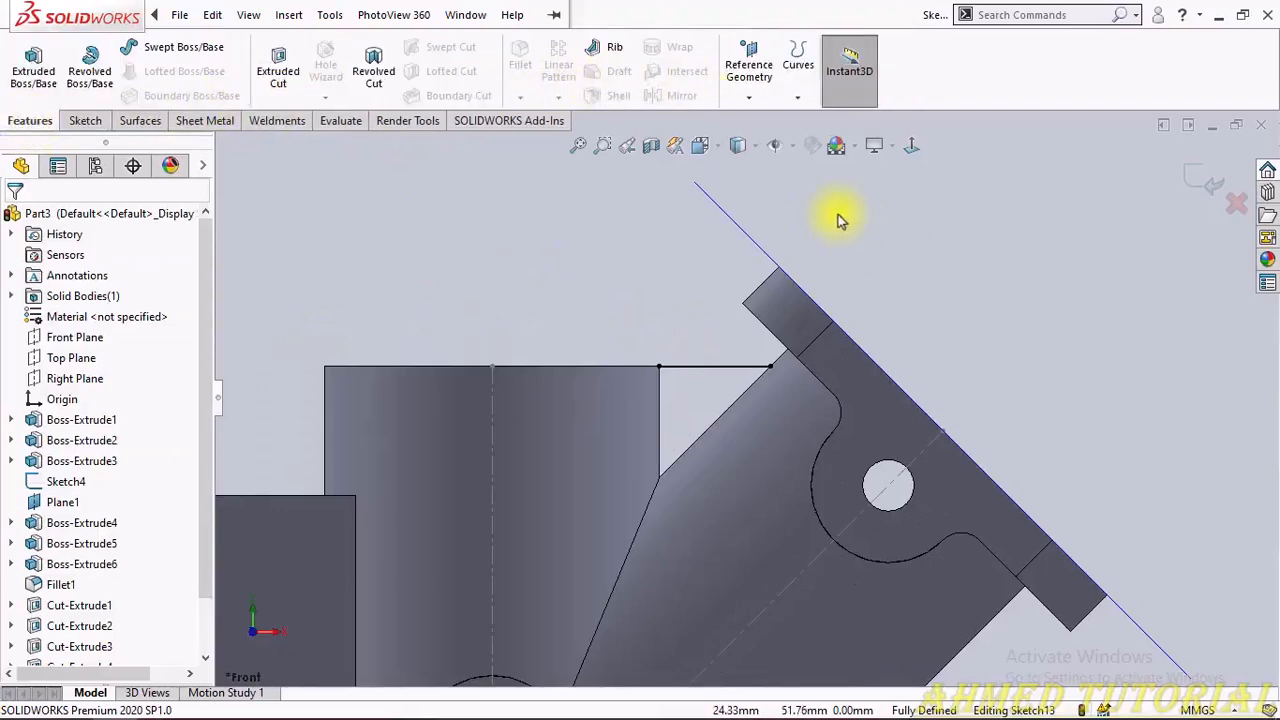
{"action": "left_click", "coordinate": [610, 55]}
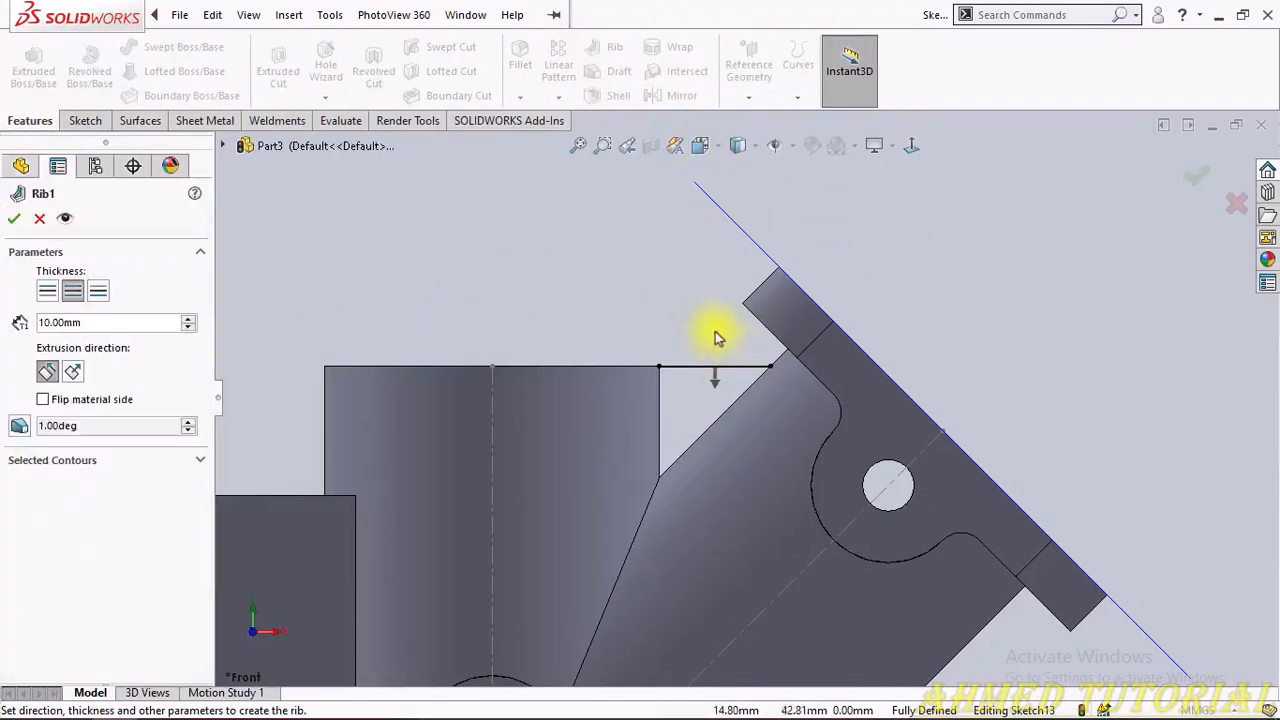
{"action": "mouse_move", "coordinate": [714, 334]}
{"action": "middle_mouse_down"}
{"action": "mouse_move", "coordinate": [694, 346]}
{"action": "mouse_move", "coordinate": [723, 449]}
{"action": "middle_mouse_up"}
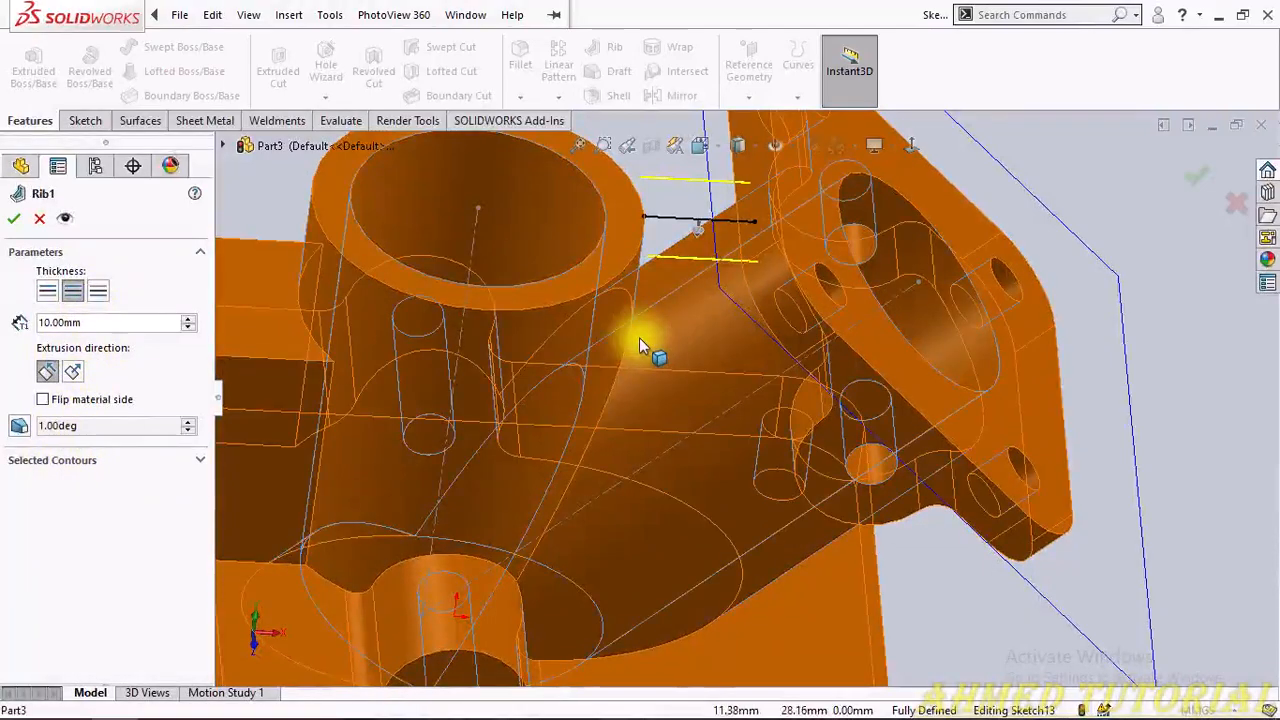
{"action": "left_click", "coordinate": [640, 340]}
{"action": "right_click", "coordinate": [640, 343]}
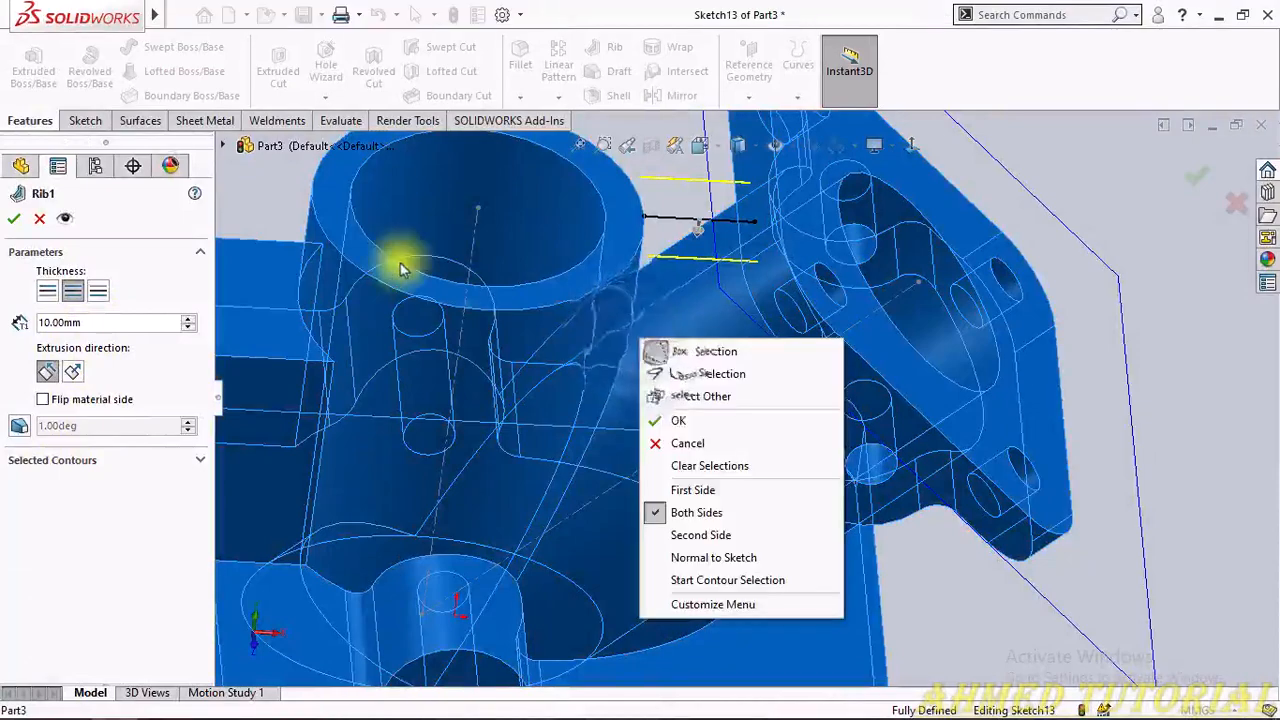
{"action": "left_click", "coordinate": [677, 422]}
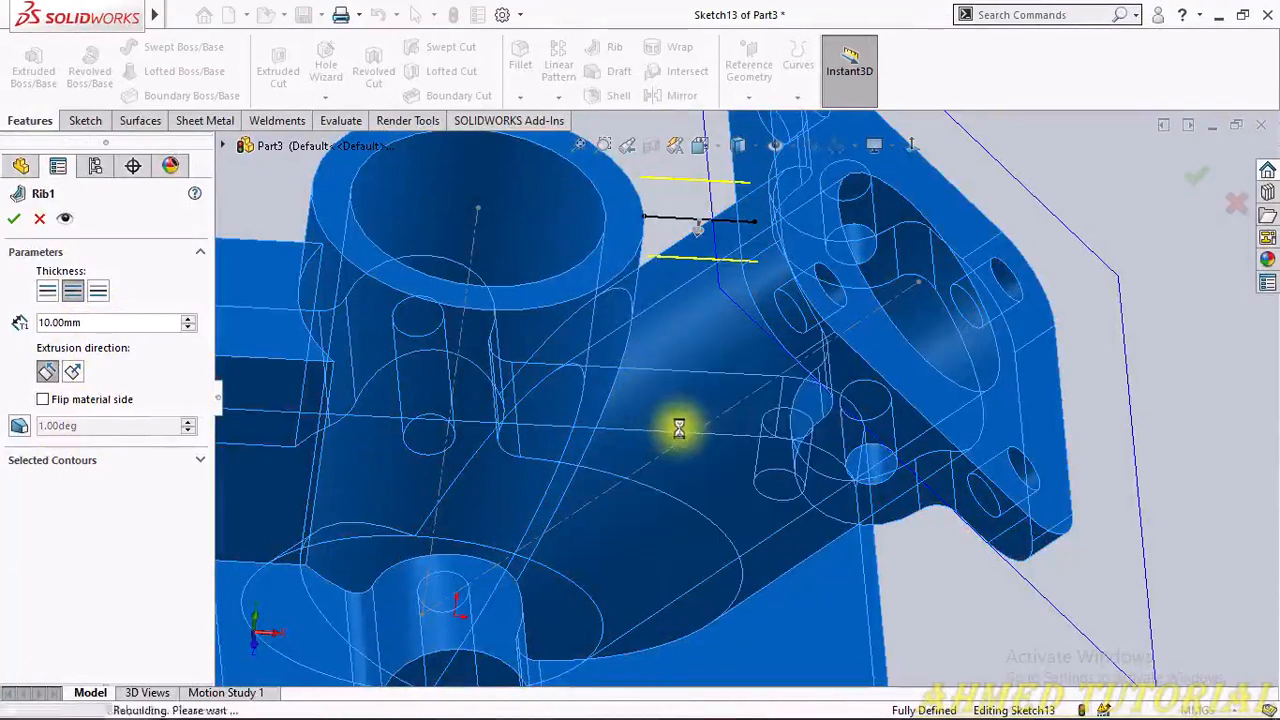
{"action": "scroll", "coordinate": [688, 424], "scroll_direction": "up", "scroll_amount": 1}
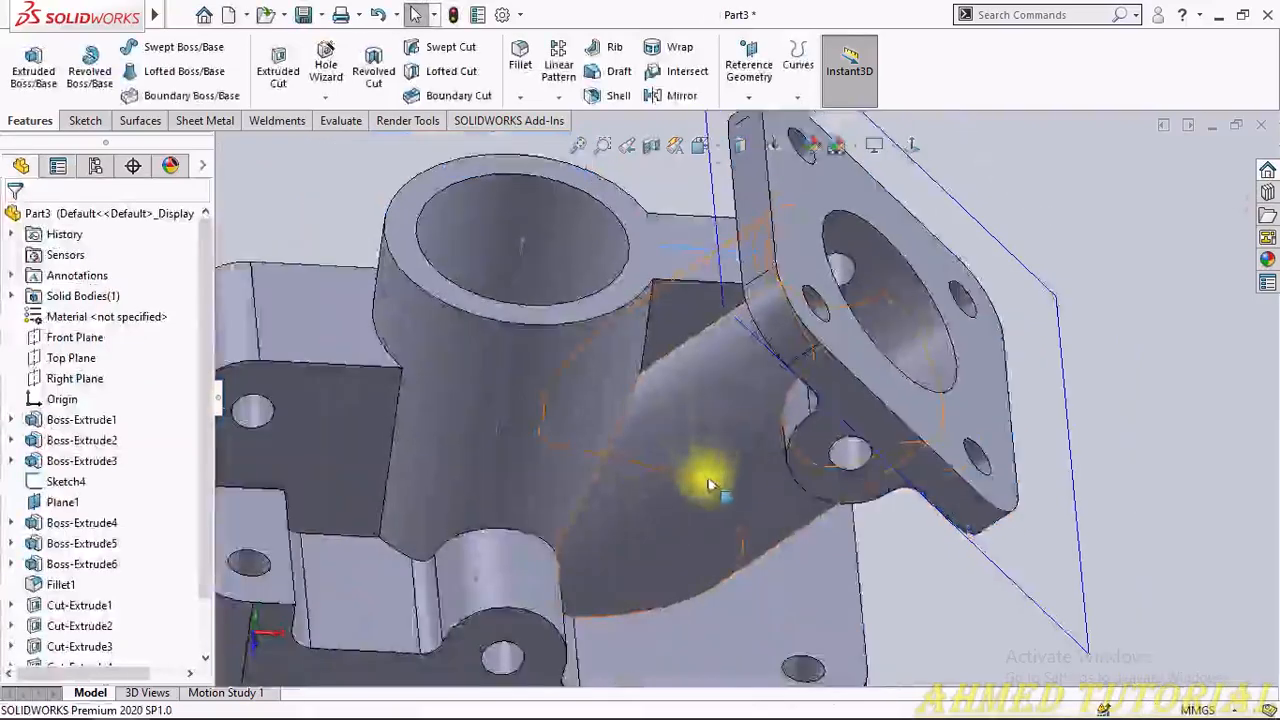
{"action": "middle_click_drag", "start_coordinate": [709, 483], "coordinate": [712, 273]}
{"action": "scroll", "coordinate": [728, 396], "scroll_direction": "up", "scroll_amount": 4}
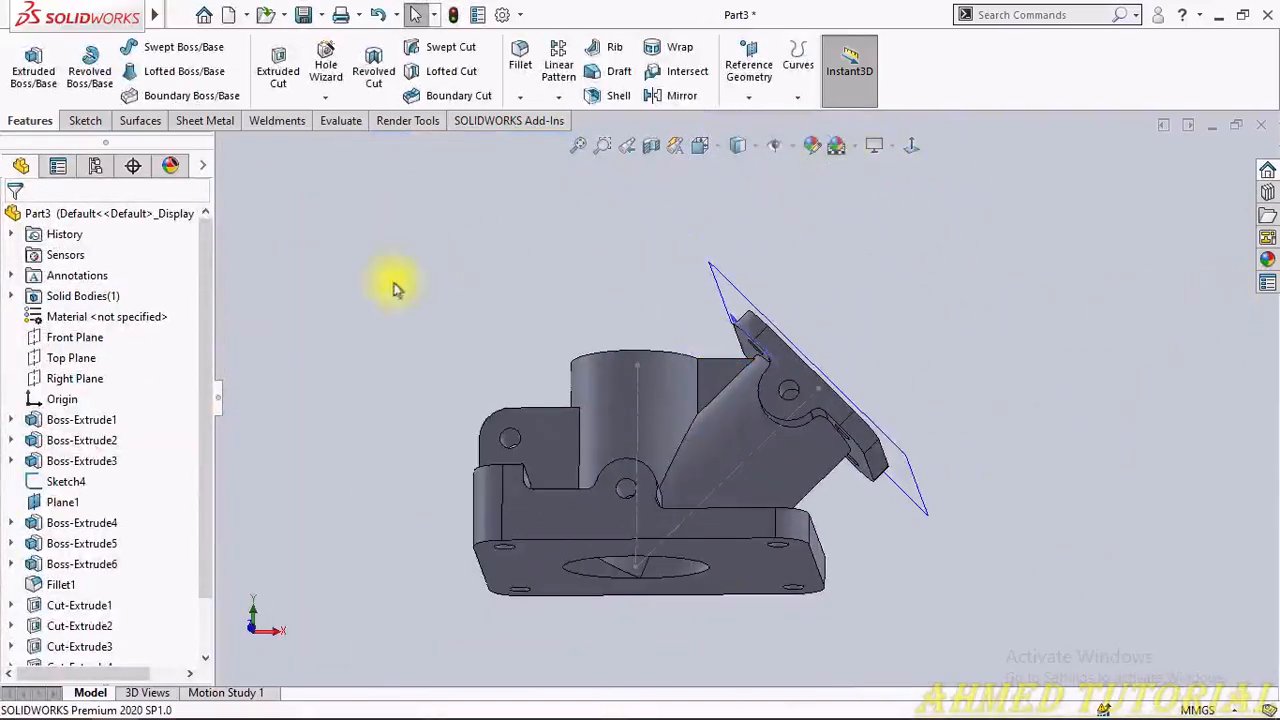
Step: Start a new sketch on the Front Plane for the rib beneath the angled branch
{"action": "left_click", "coordinate": [86, 336]}
{"action": "left_click", "coordinate": [107, 316]}
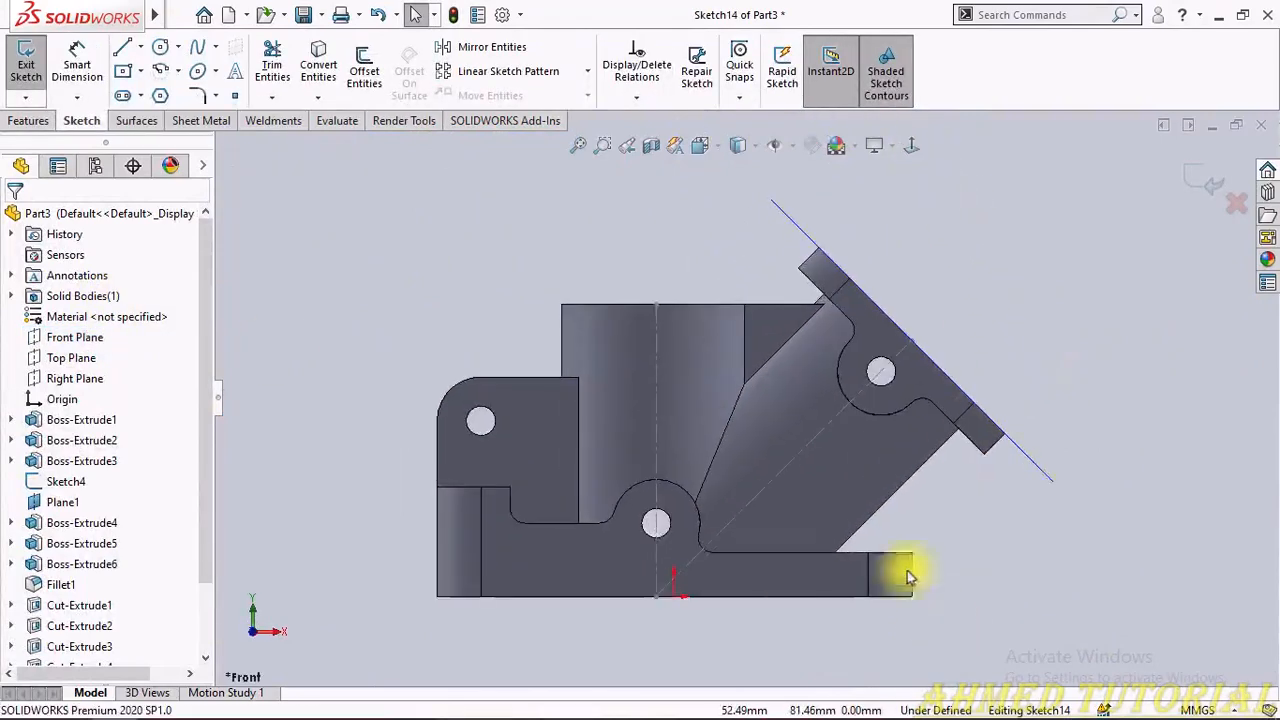
{"action": "scroll", "coordinate": [960, 560], "scroll_direction": "down", "scroll_amount": 4}
Step: Bring up the reference drawing in the image viewer to examine the rib beneath the angled branch, and return to SOLIDWORKS
{"action": "key", "text": "alt+Tab"}
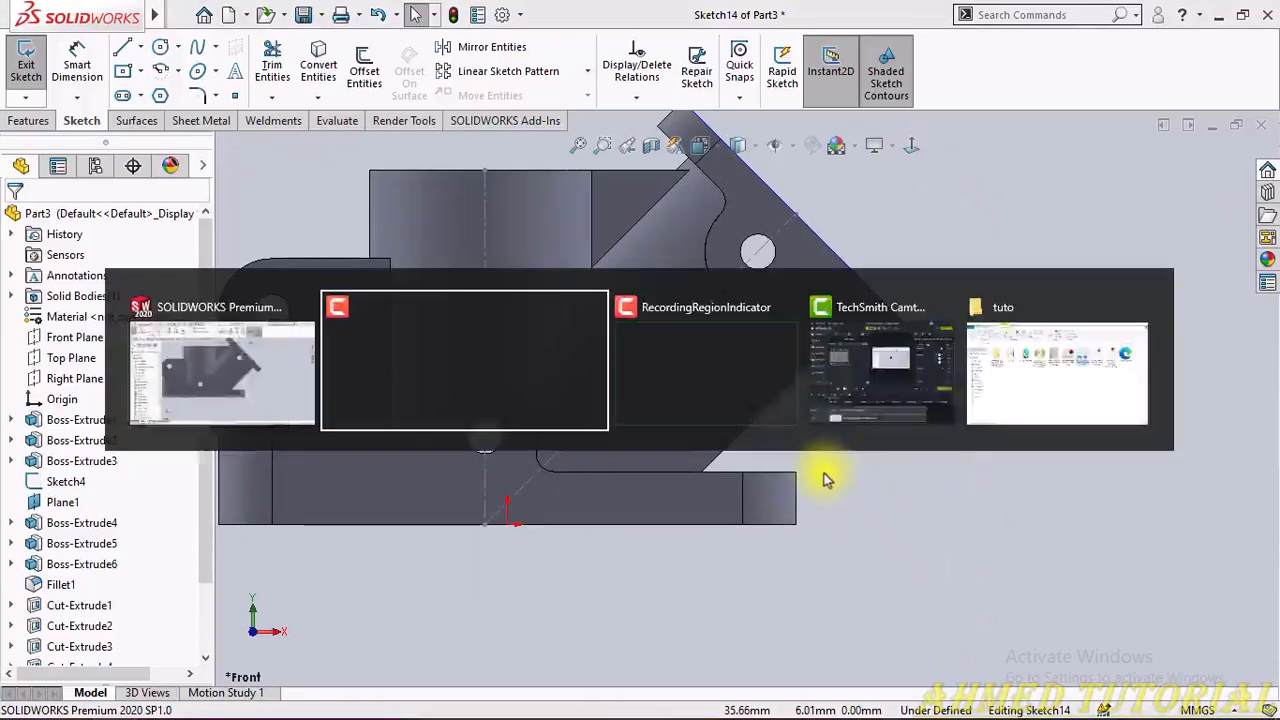
{"action": "key", "text": "alt+Tab"}
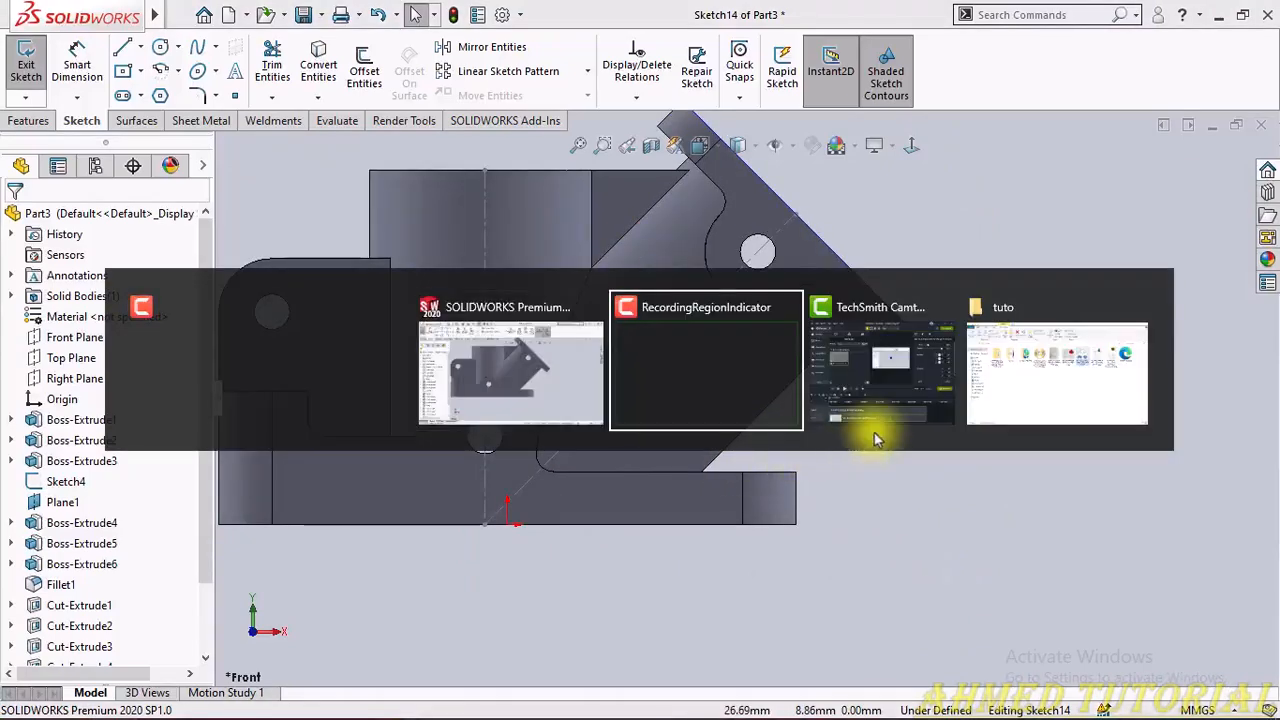
{"action": "key", "text": "Tab"}
{"action": "key", "text": "Tab"}
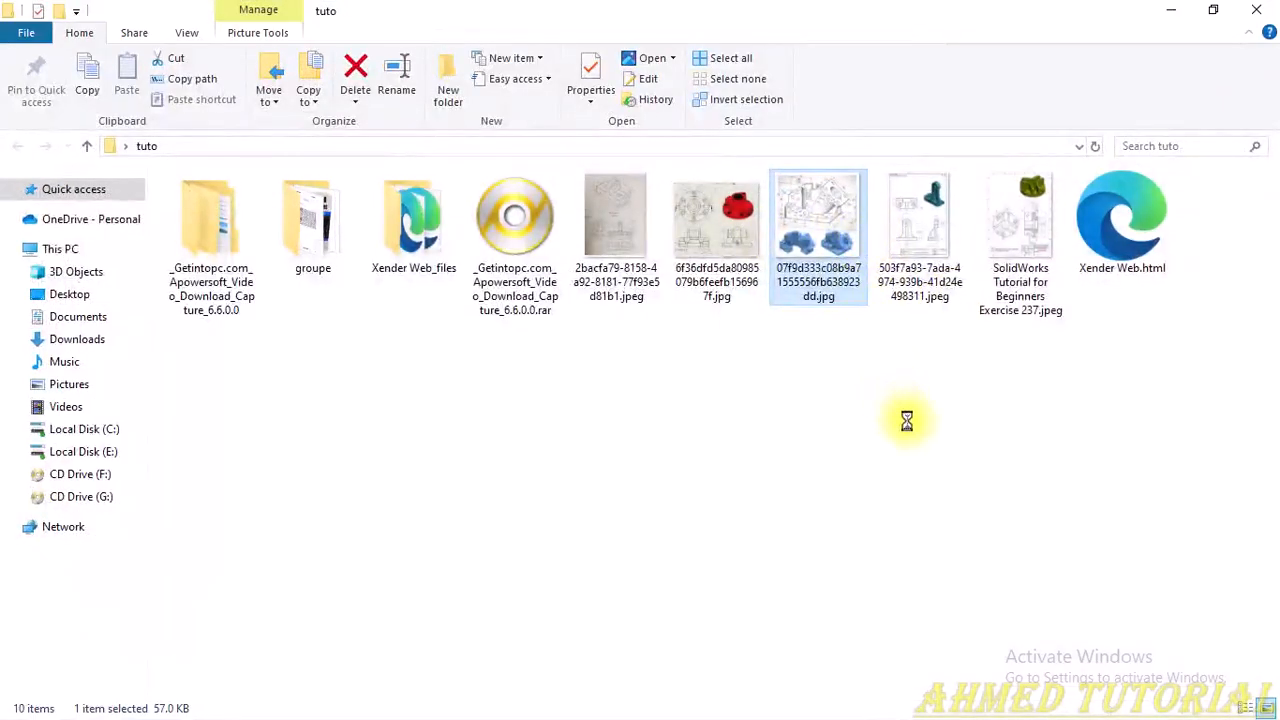
{"action": "key", "text": "alt+Tab"}
{"action": "key", "text": "Tab"}
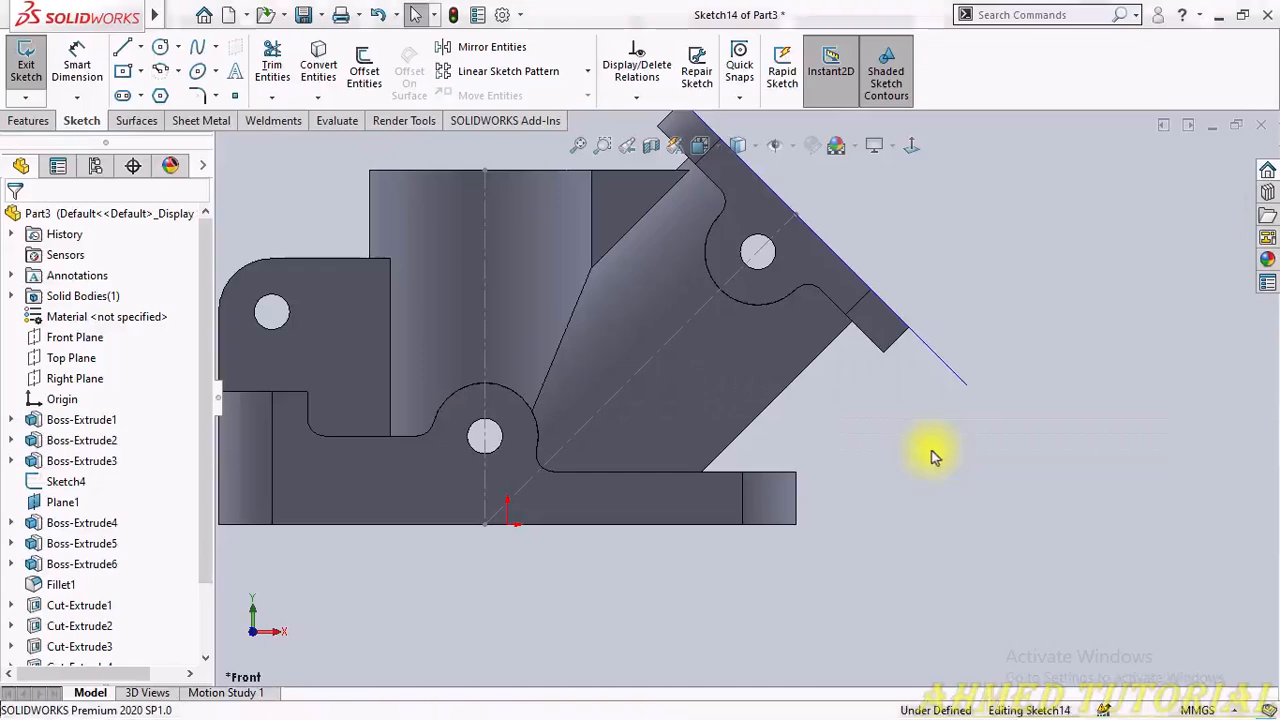
{"action": "left_click", "coordinate": [848, 403]}
{"action": "key", "text": "alt+Tab"}
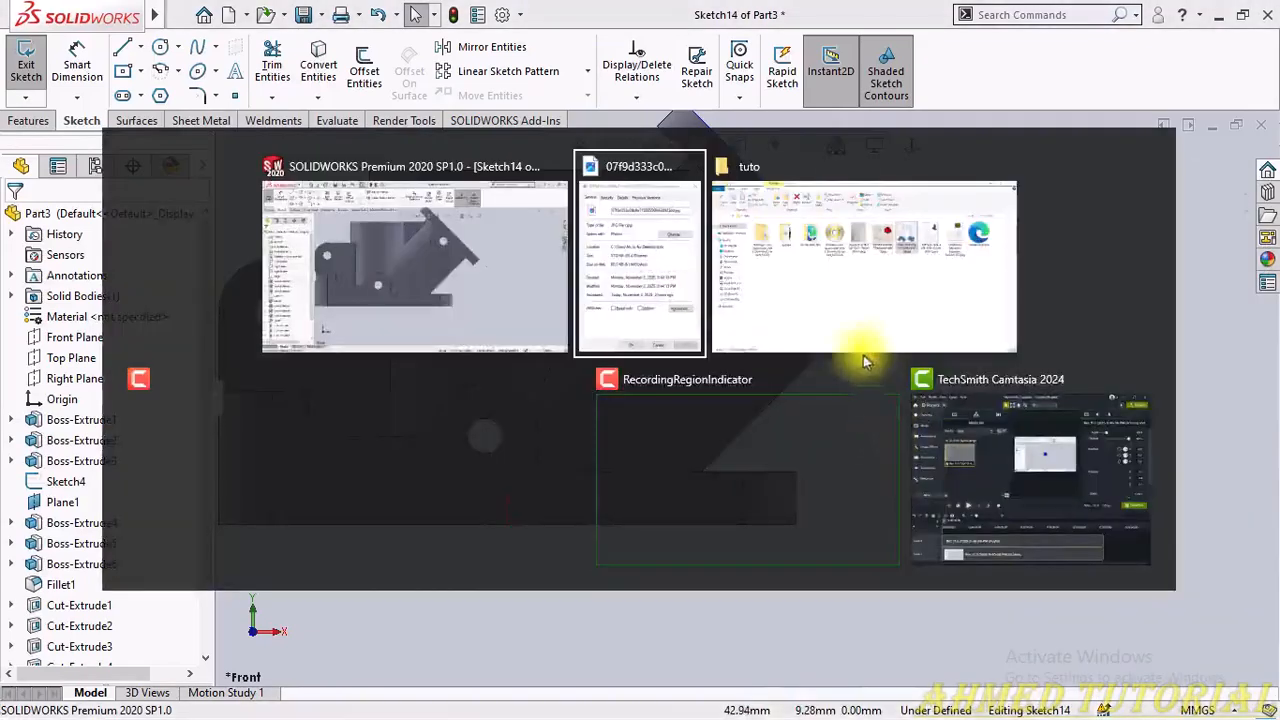
{"action": "left_click", "coordinate": [855, 322]}
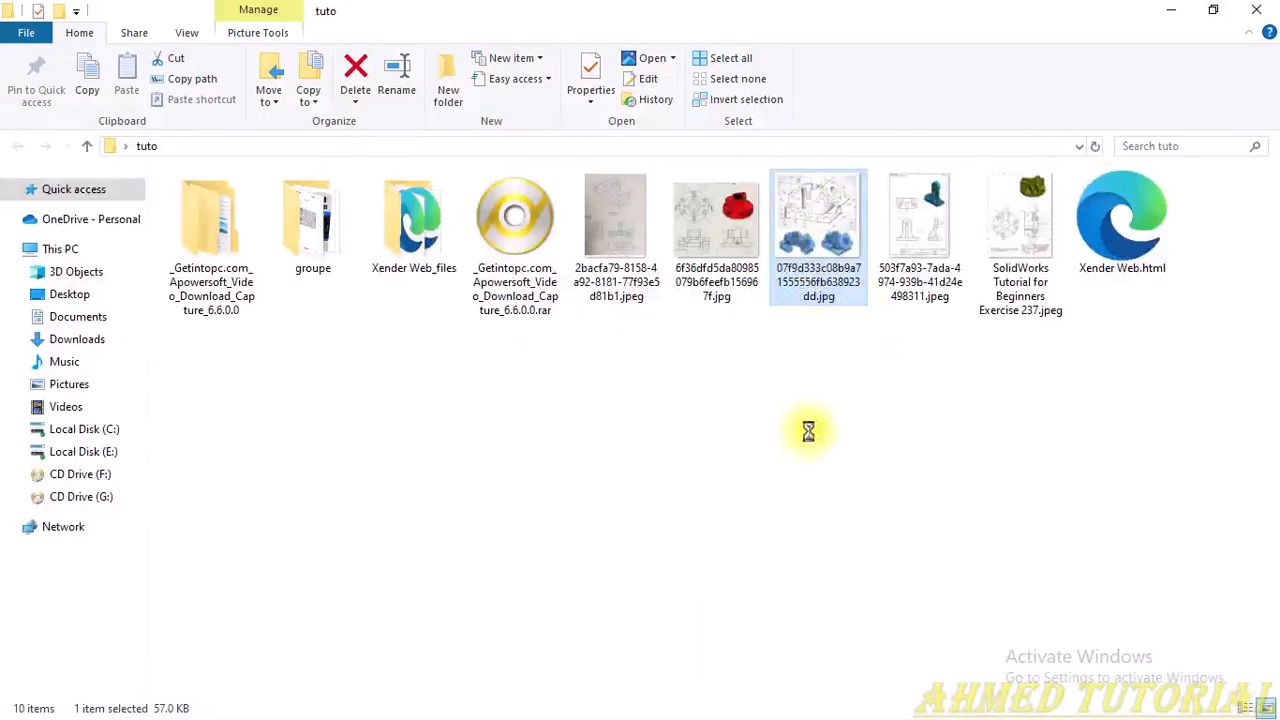
{"action": "key", "text": "alt+Tab"}
{"action": "left_click", "coordinate": [781, 481]}
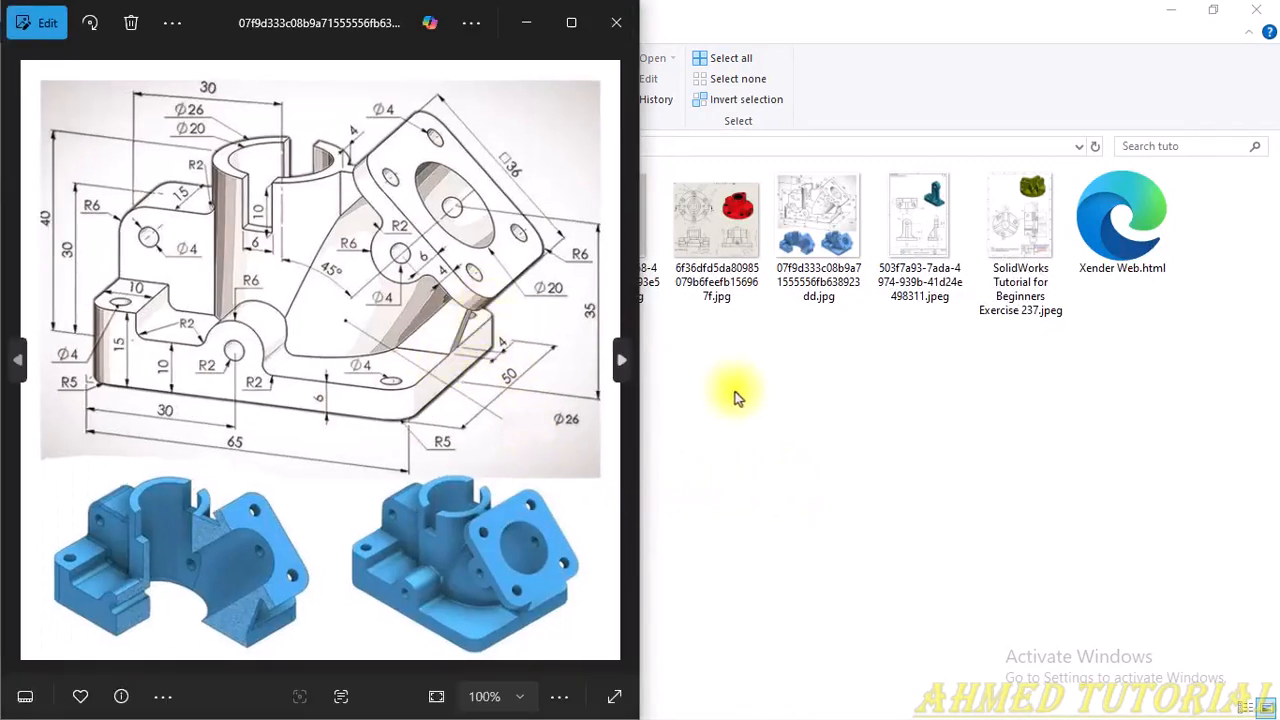
{"action": "key", "text": "alt+Tab"}
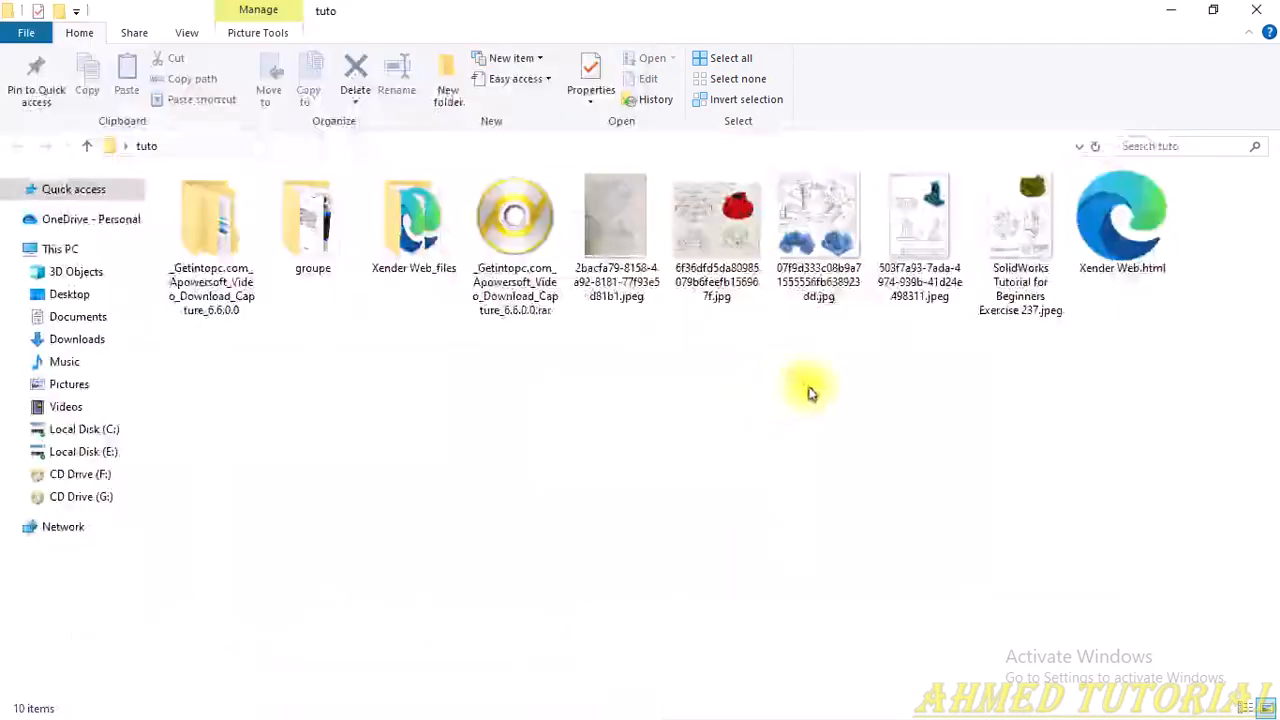
{"action": "key", "text": "alt+Tab"}
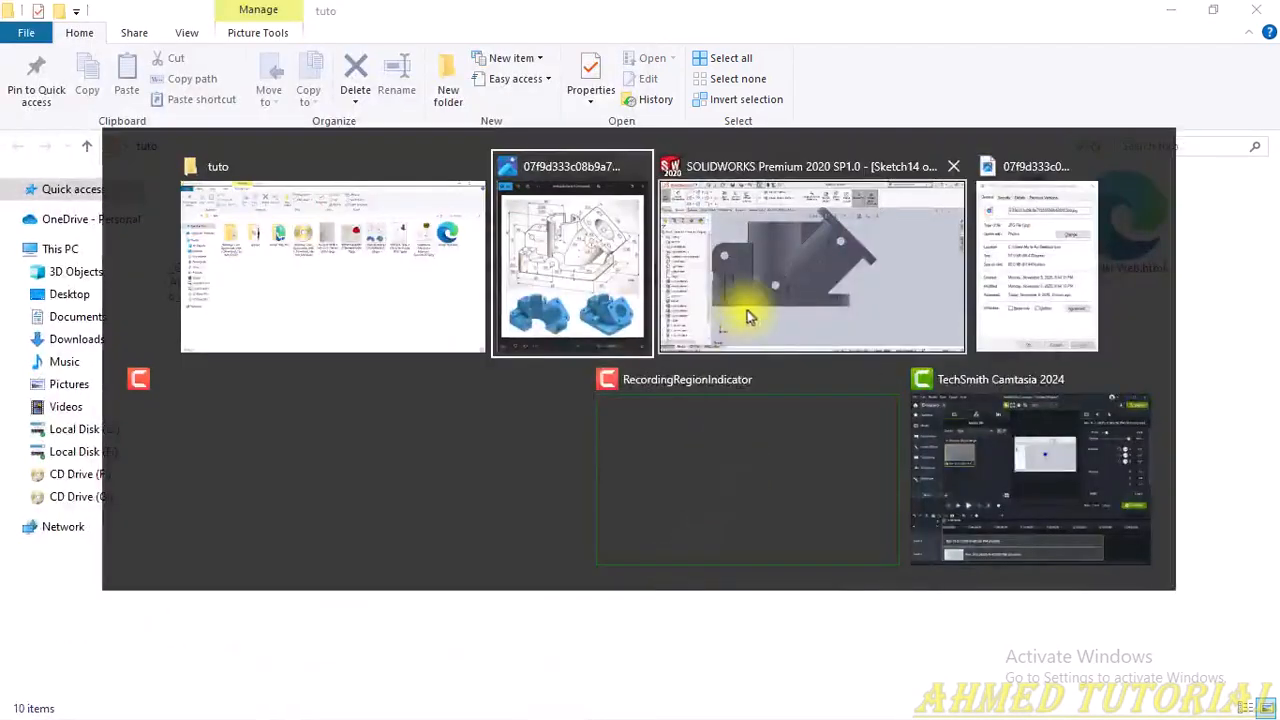
{"action": "left_click", "coordinate": [763, 307]}
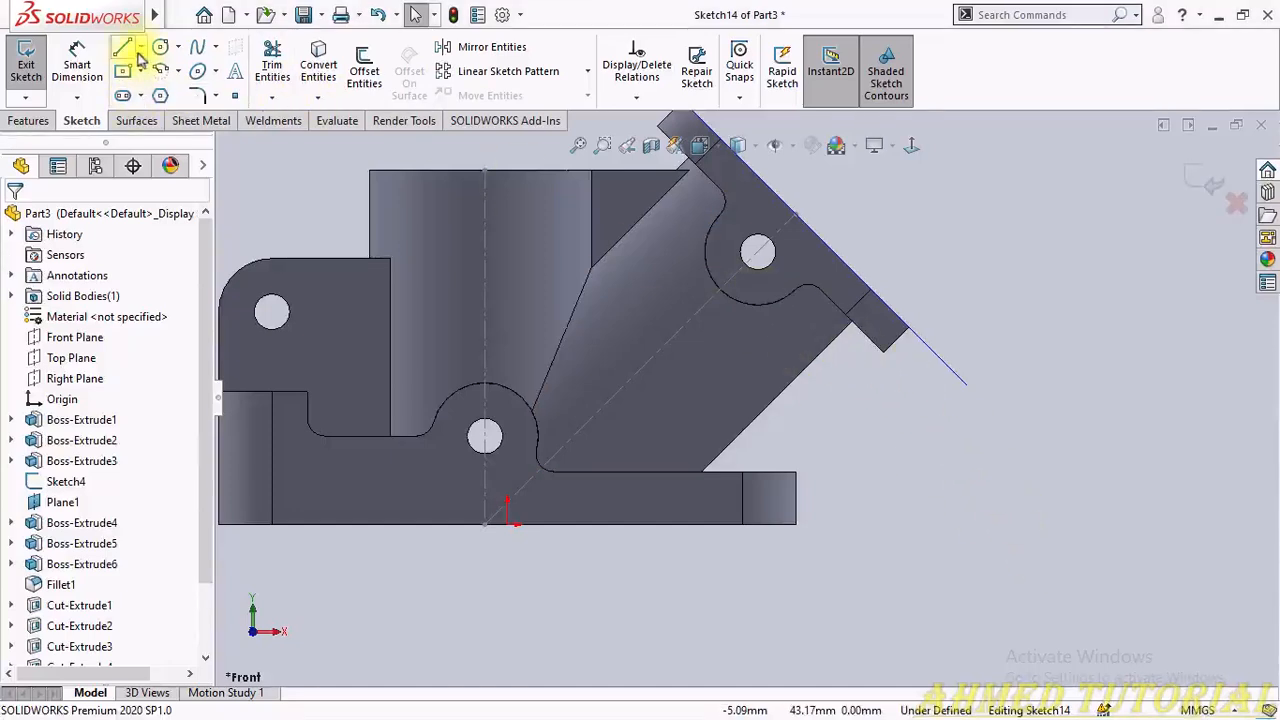
Step: Draw a sloped line about 18 mm long from the flange's lower inner corner to the base plate's upper outer corner
{"action": "left_click", "coordinate": [123, 47]}
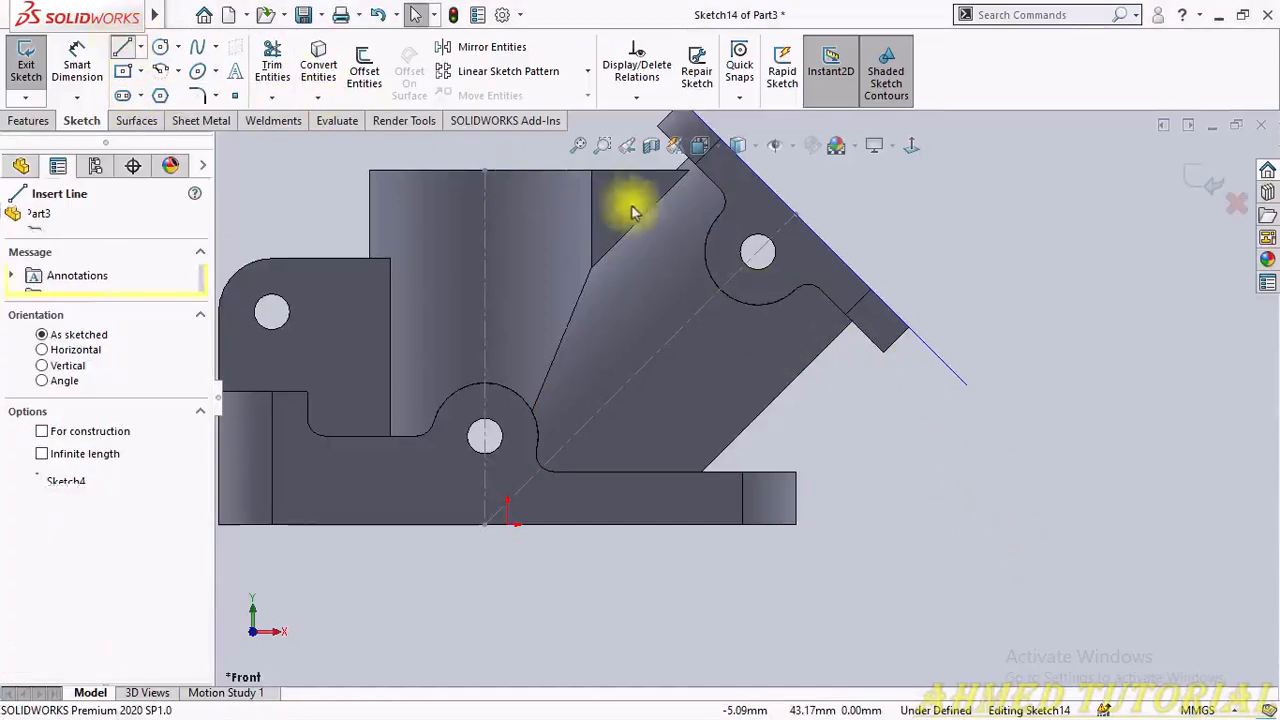
{"action": "left_click", "coordinate": [851, 323]}
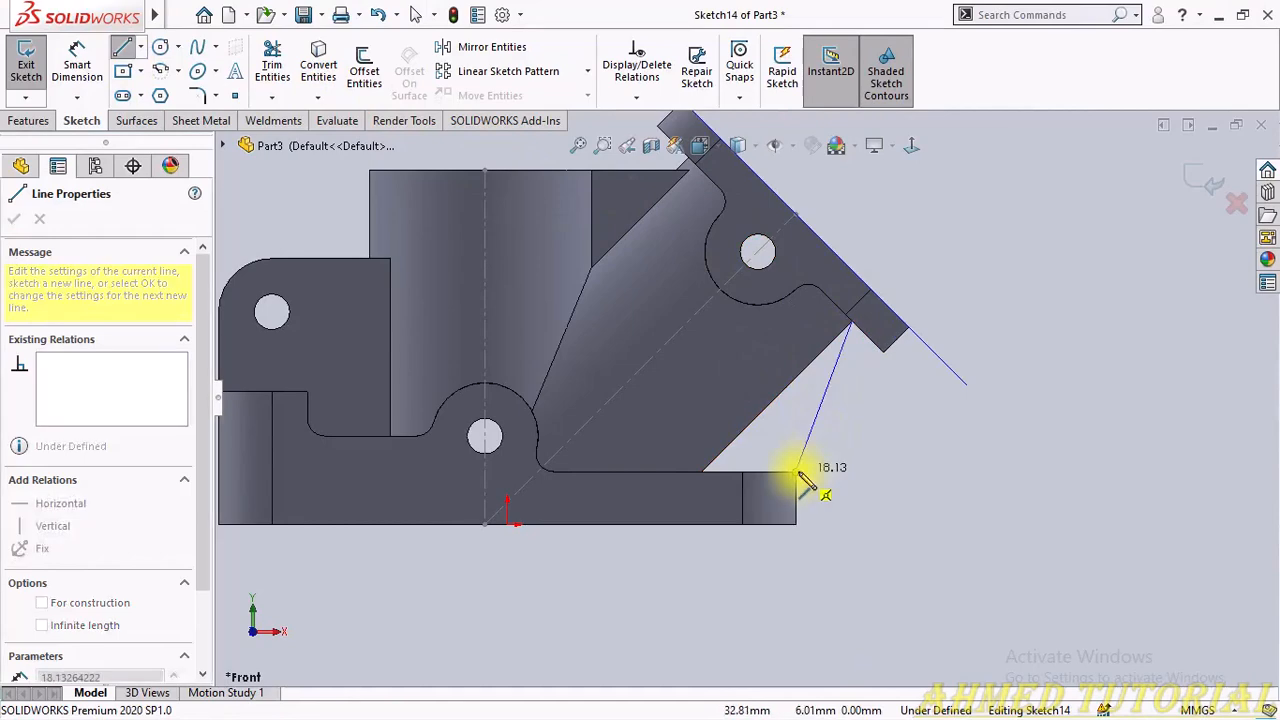
{"action": "left_click", "coordinate": [796, 471]}
{"action": "key", "text": "Escape"}
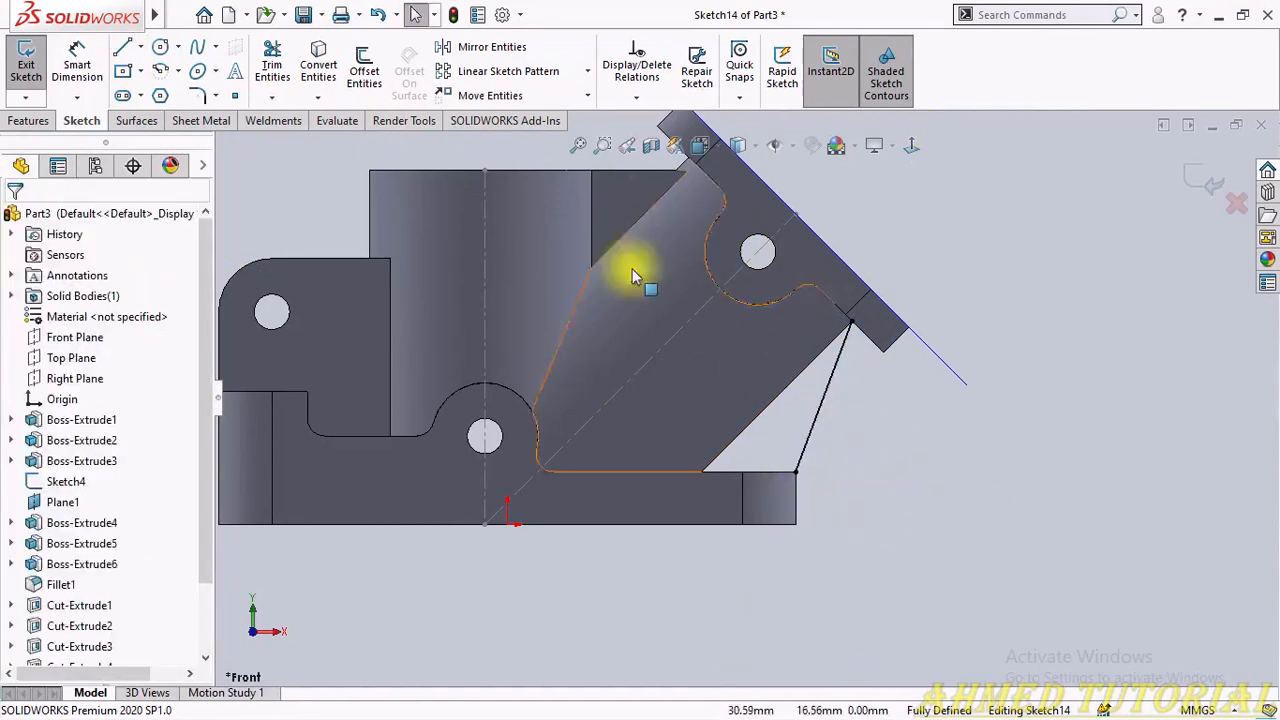
Step: Create a 4 mm thick rib from the sloped line, with thickness on both sides, joining the angled flange to the base plate
{"action": "left_click", "coordinate": [28, 121]}
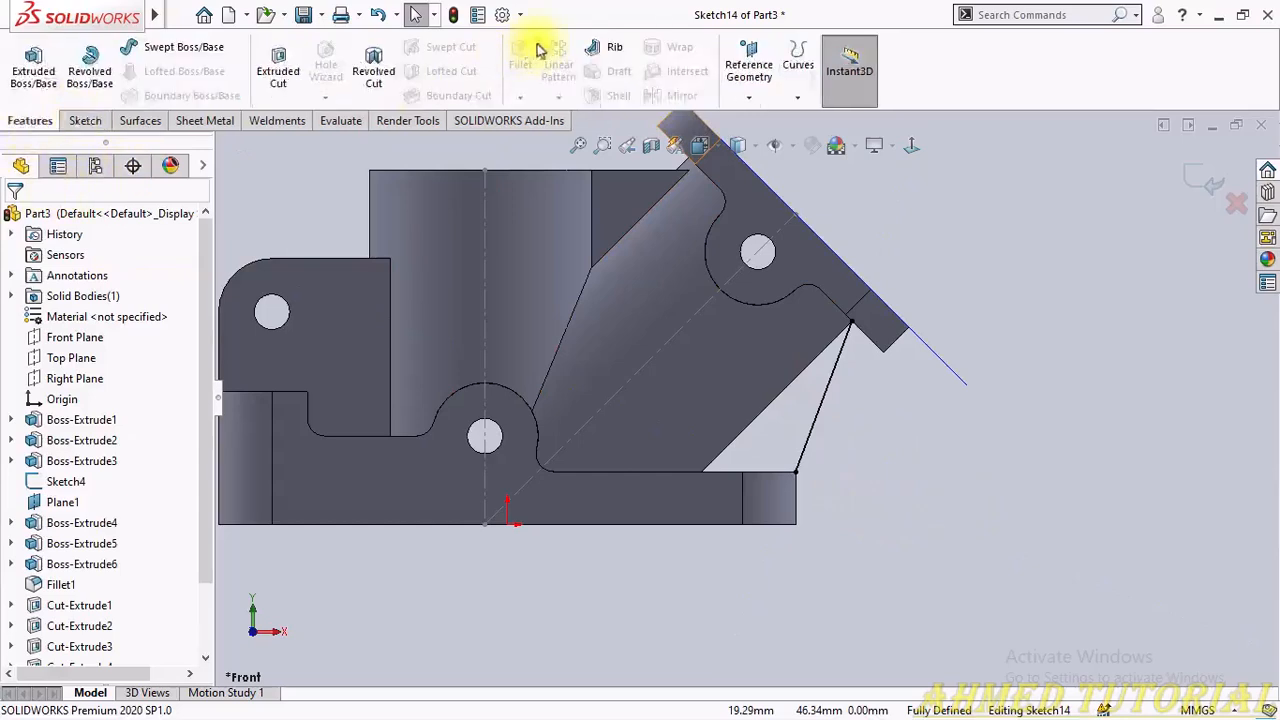
{"action": "left_click", "coordinate": [603, 45]}
{"action": "left_click", "coordinate": [47, 371]}
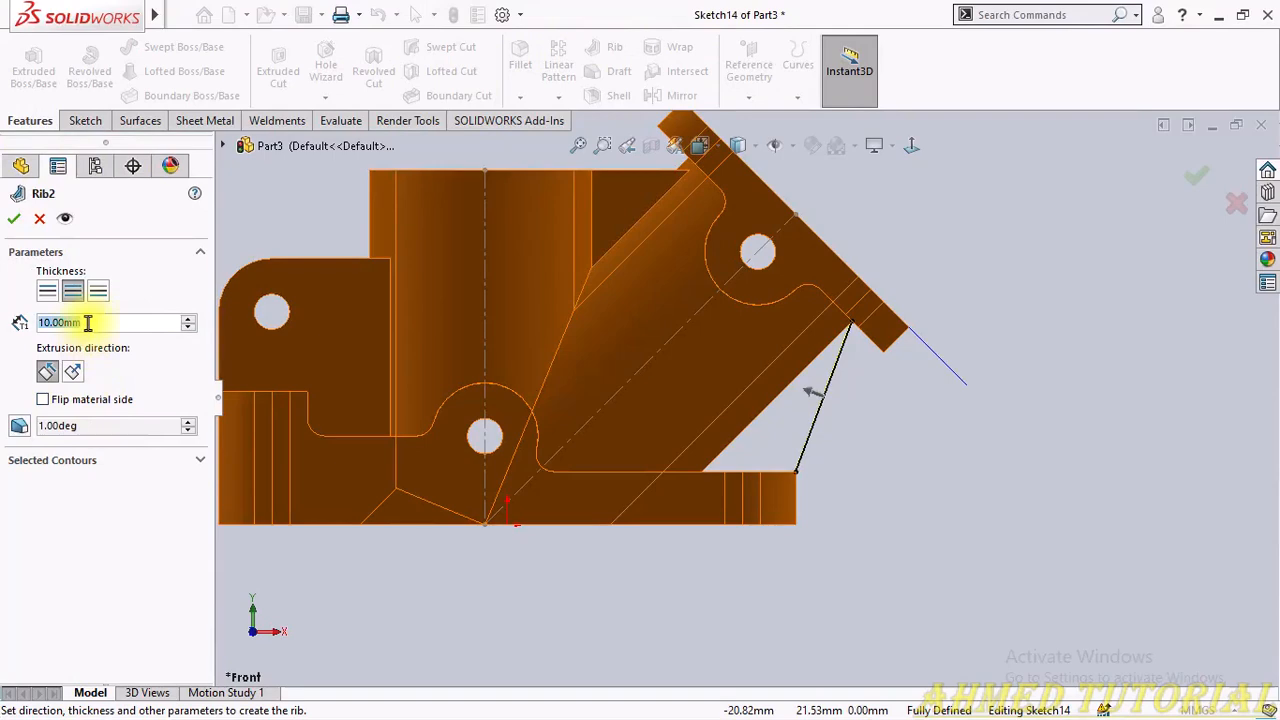
{"action": "type", "text": "4"}
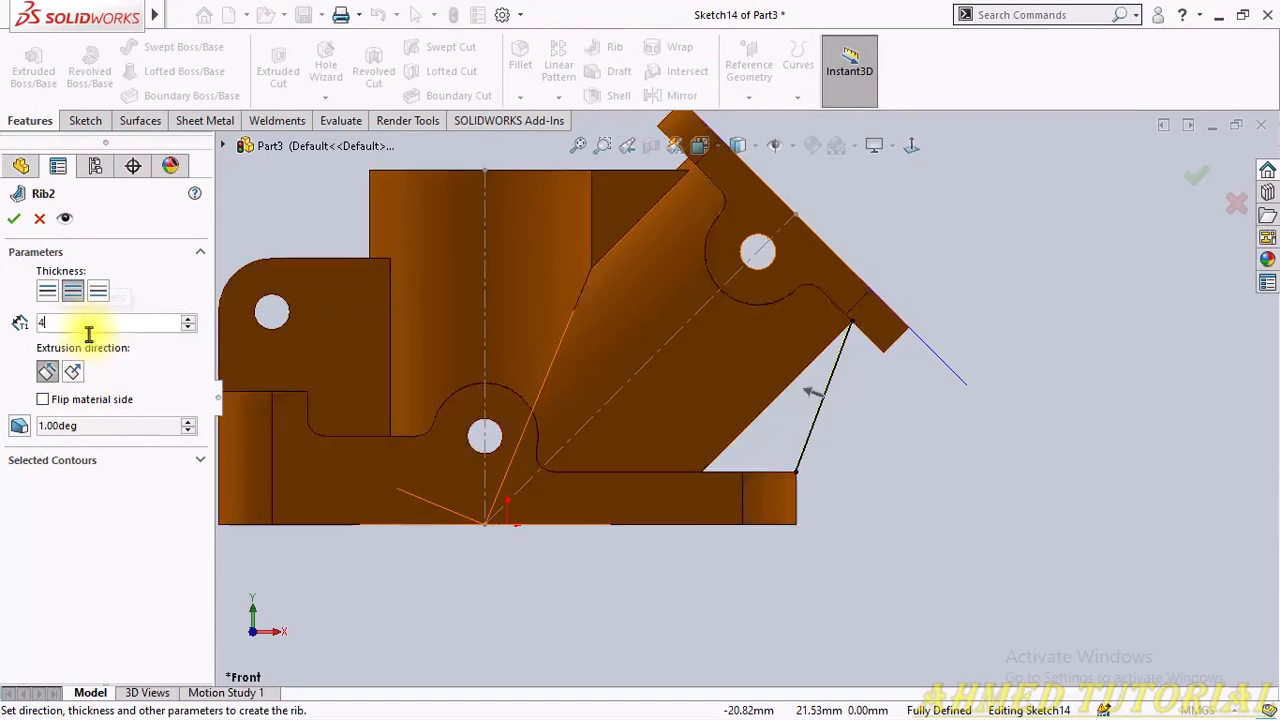
{"action": "key", "text": "Return"}
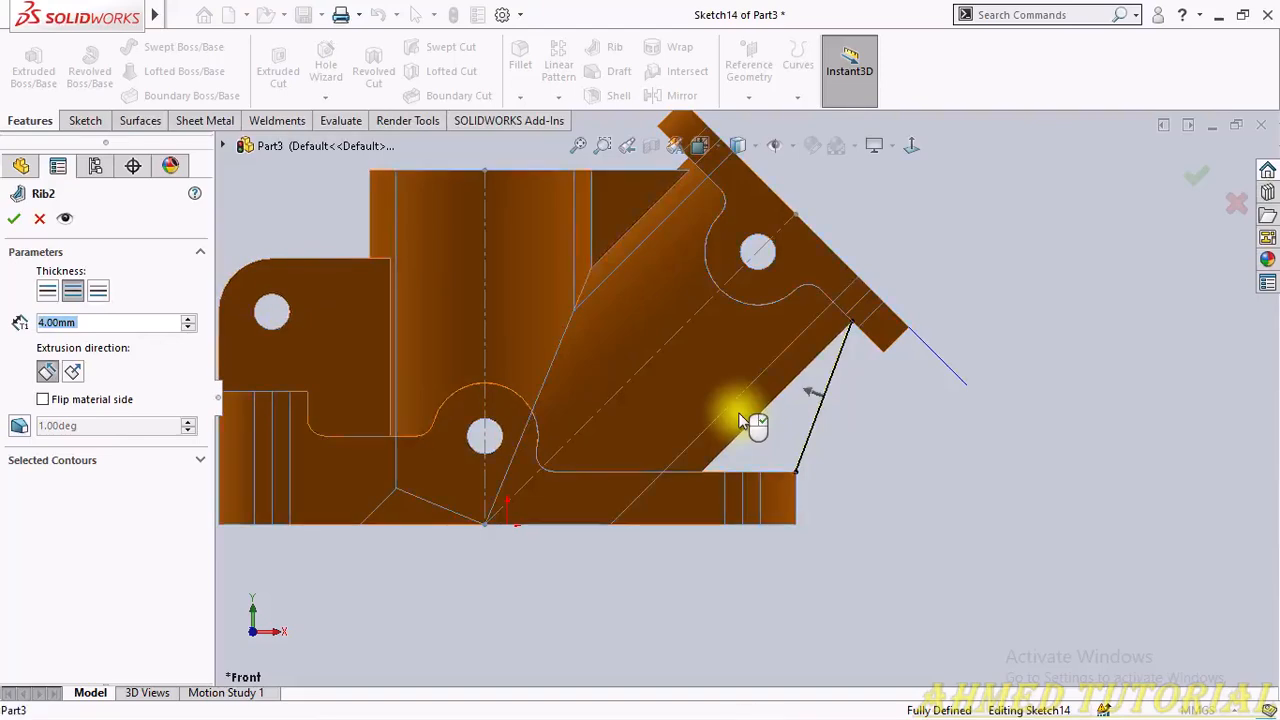
{"action": "left_click", "coordinate": [740, 421]}
{"action": "right_click", "coordinate": [740, 421]}
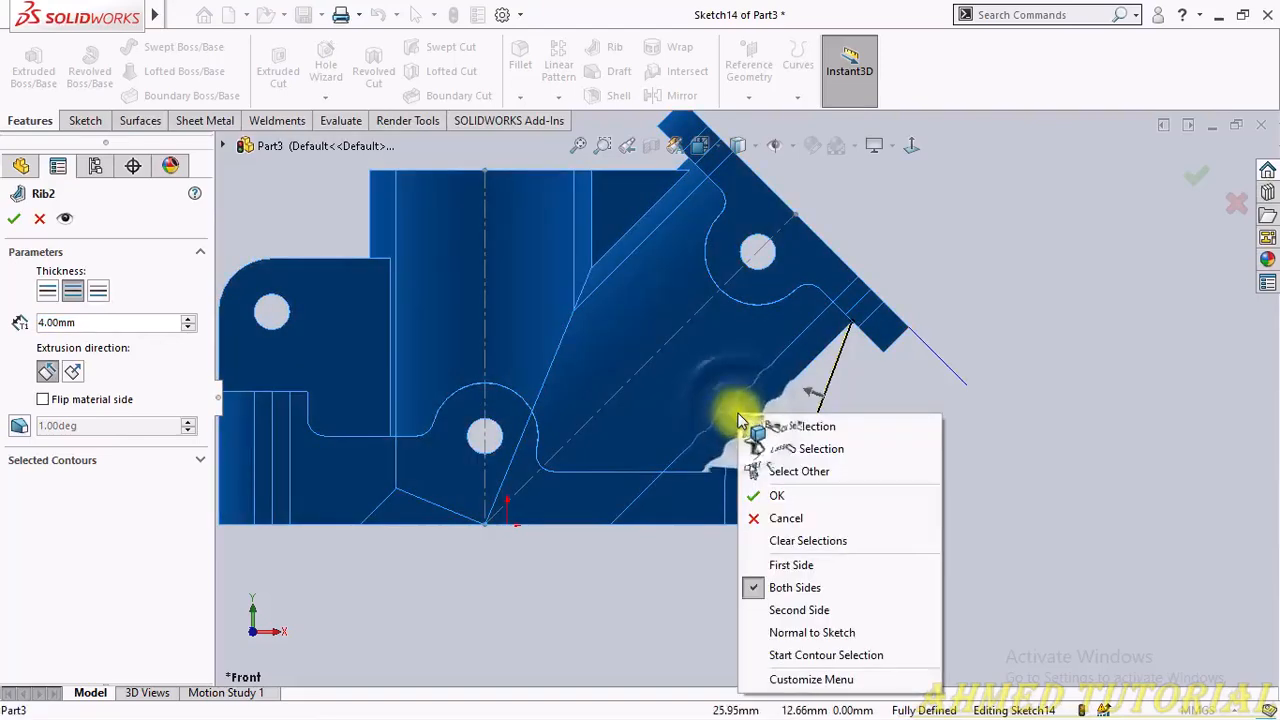
{"action": "left_click", "coordinate": [774, 492]}
{"action": "middle_click_drag", "start_coordinate": [866, 457], "coordinate": [906, 557]}
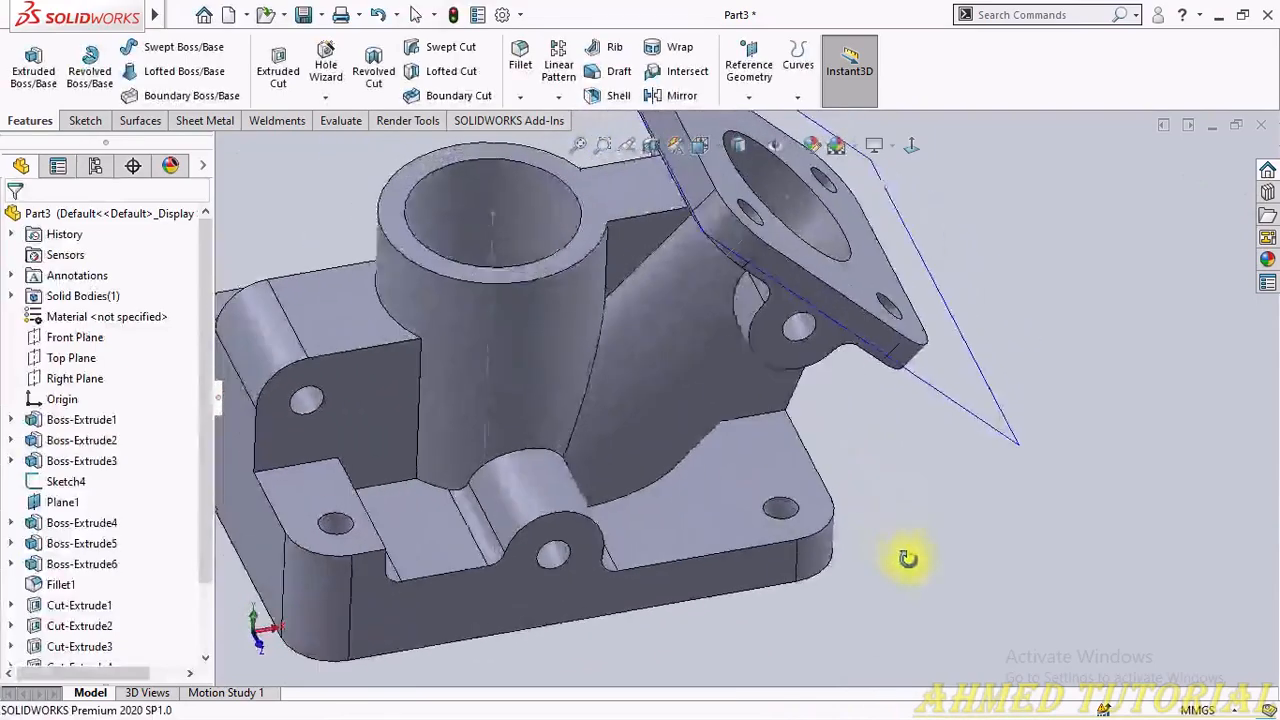
Step: Set the thickness of the rib between the upright tube and the angled branch to 4 mm
{"action": "scroll", "coordinate": [80, 600], "scroll_direction": "down", "scroll_amount": 2}
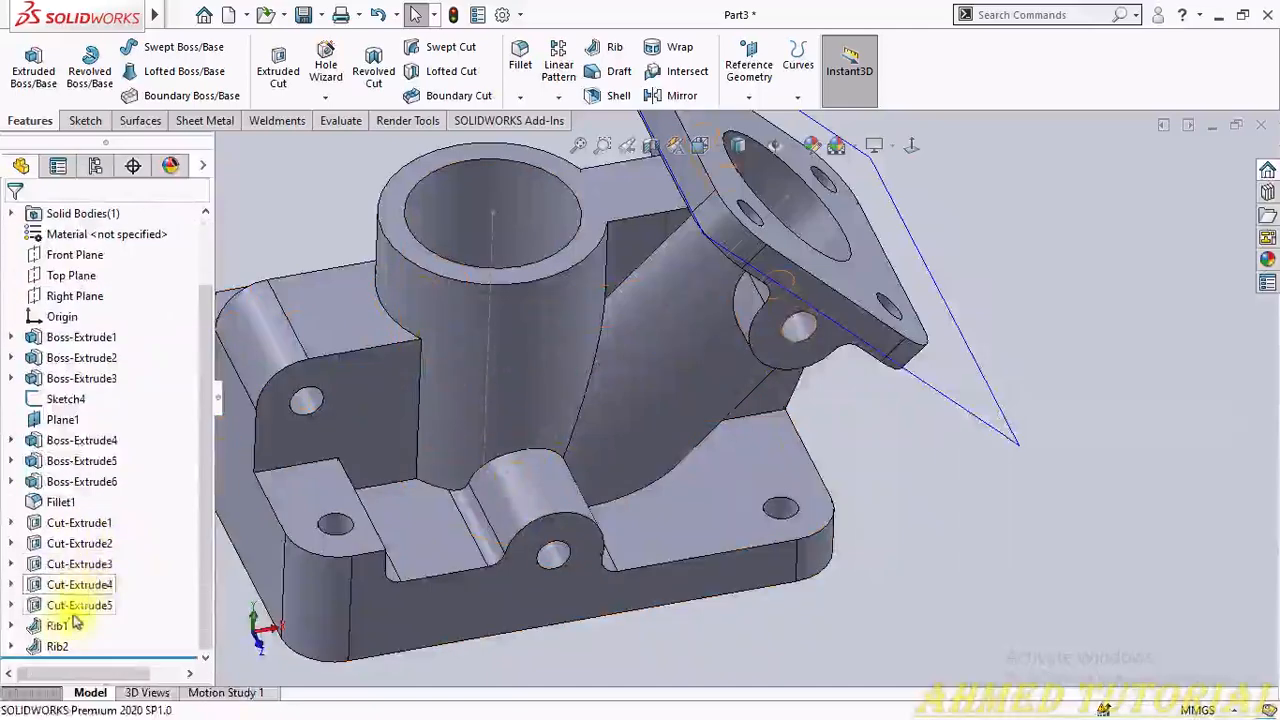
{"action": "left_click", "coordinate": [58, 626]}
{"action": "left_click", "coordinate": [87, 569]}
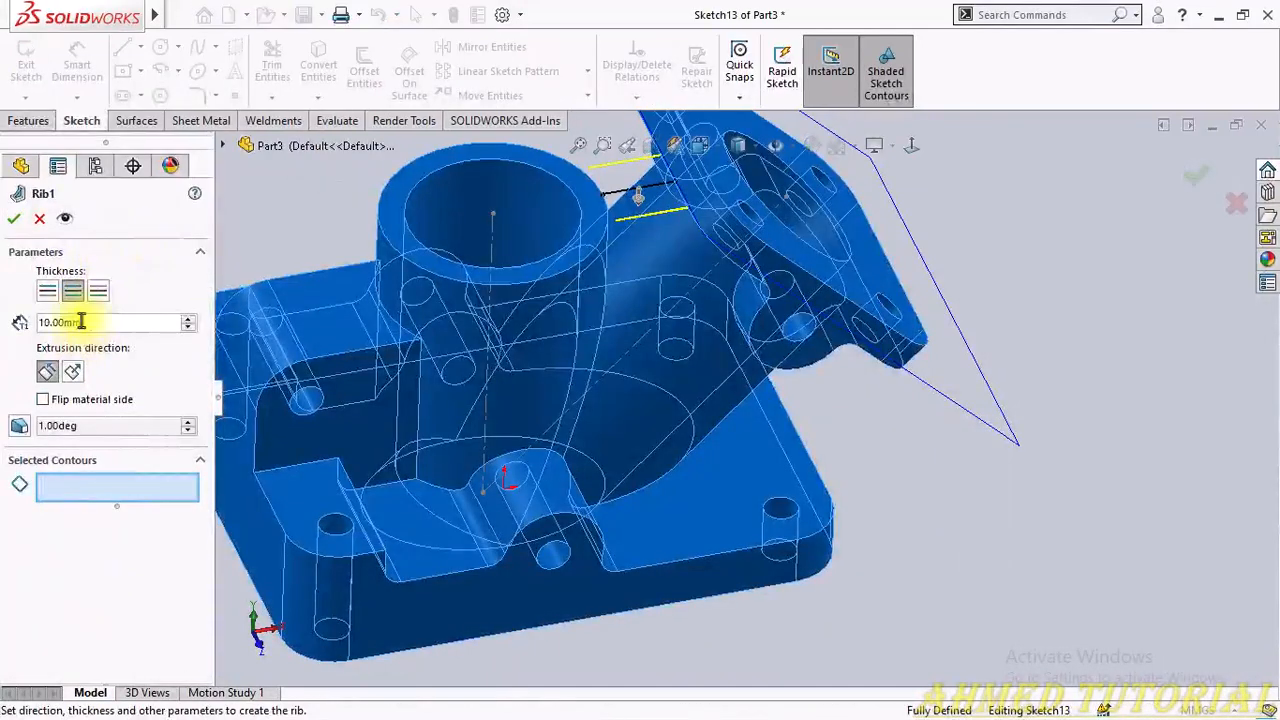
{"action": "left_click", "coordinate": [81, 321]}
{"action": "type", "text": "4"}
{"action": "key", "text": "Return"}
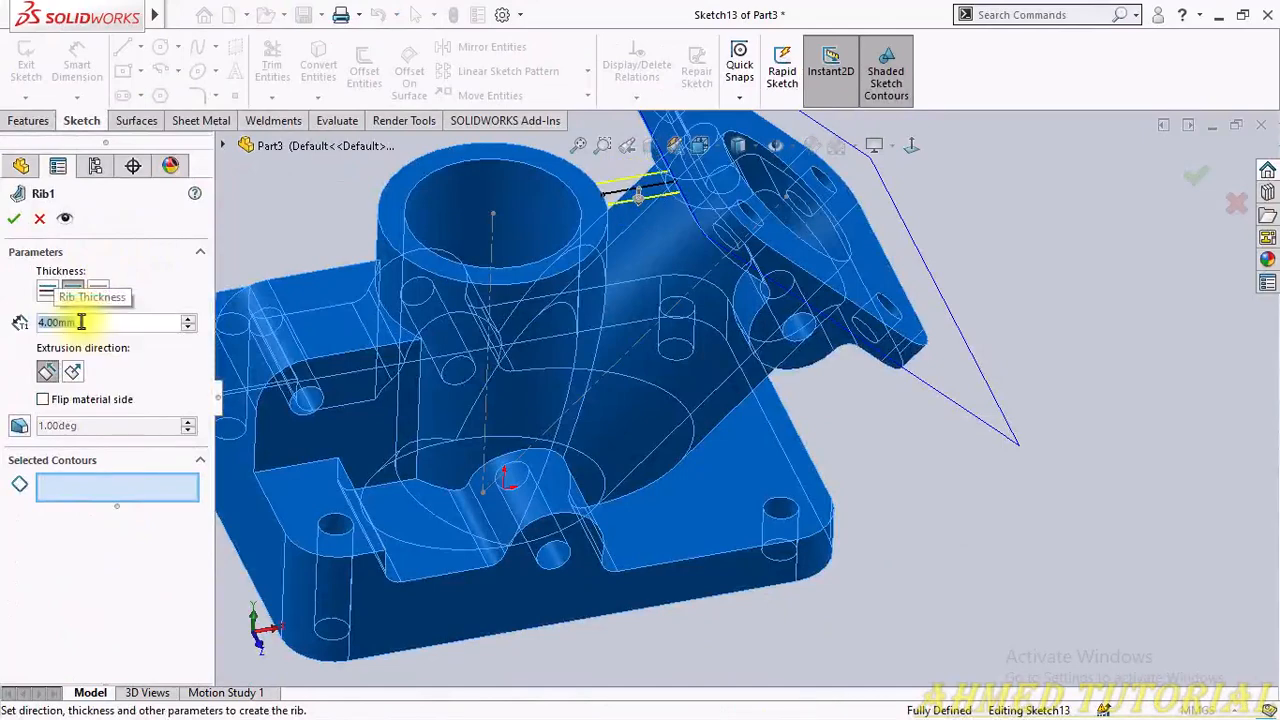
{"action": "left_click", "coordinate": [9, 225]}
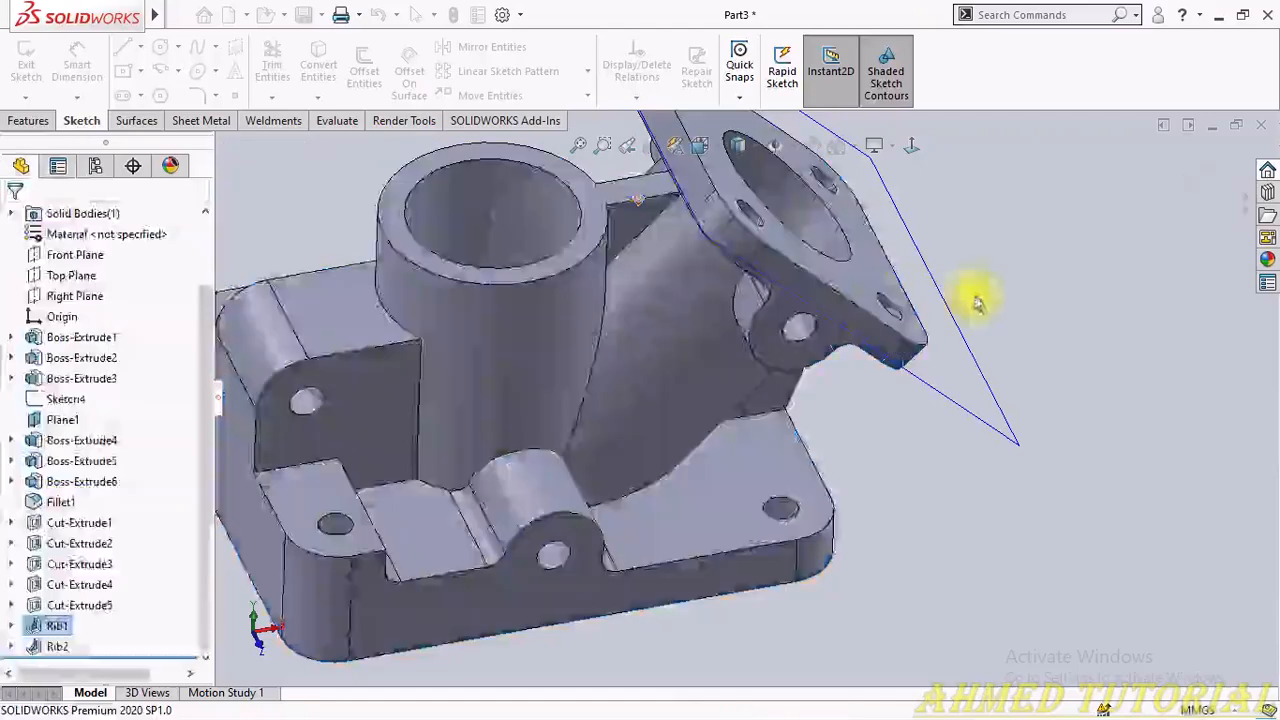
{"action": "left_click", "coordinate": [977, 440]}
Step: Change the whole part's appearance color to turquoise
{"action": "scroll", "coordinate": [760, 592], "scroll_direction": "up", "scroll_amount": 3}
{"action": "middle_click_drag", "start_coordinate": [680, 505], "coordinate": [638, 547]}
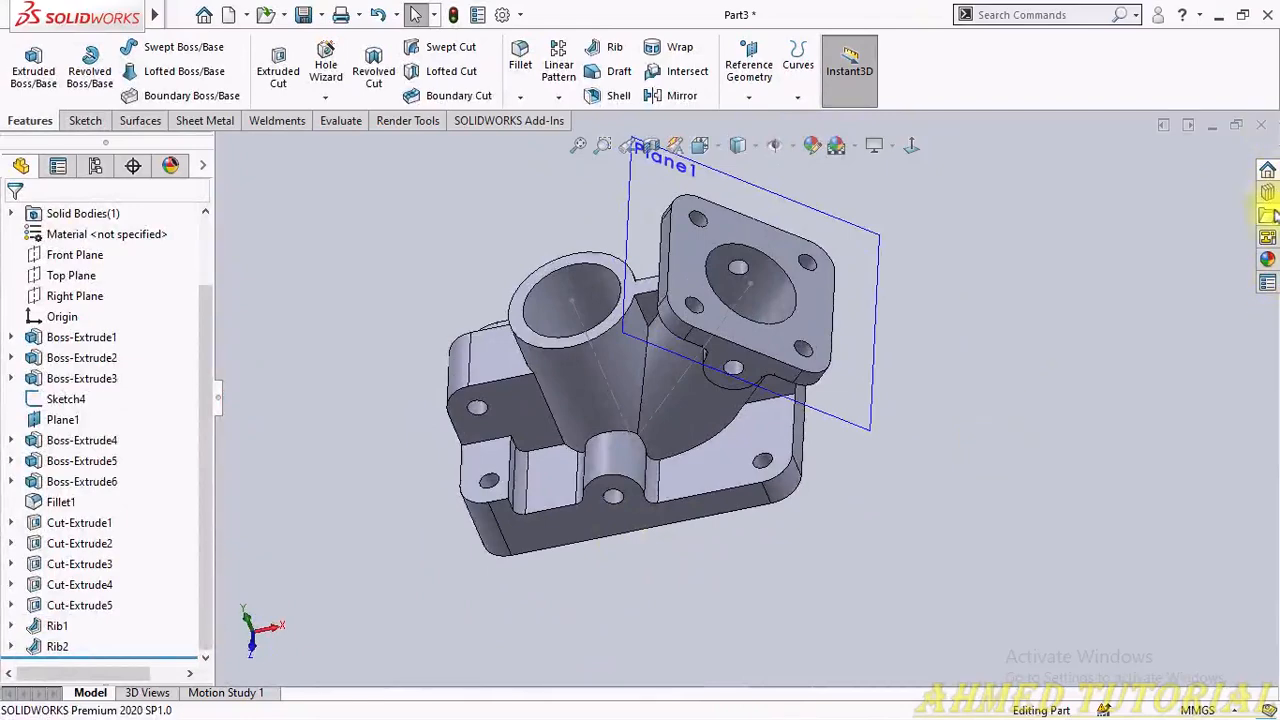
{"action": "left_click", "coordinate": [1269, 260]}
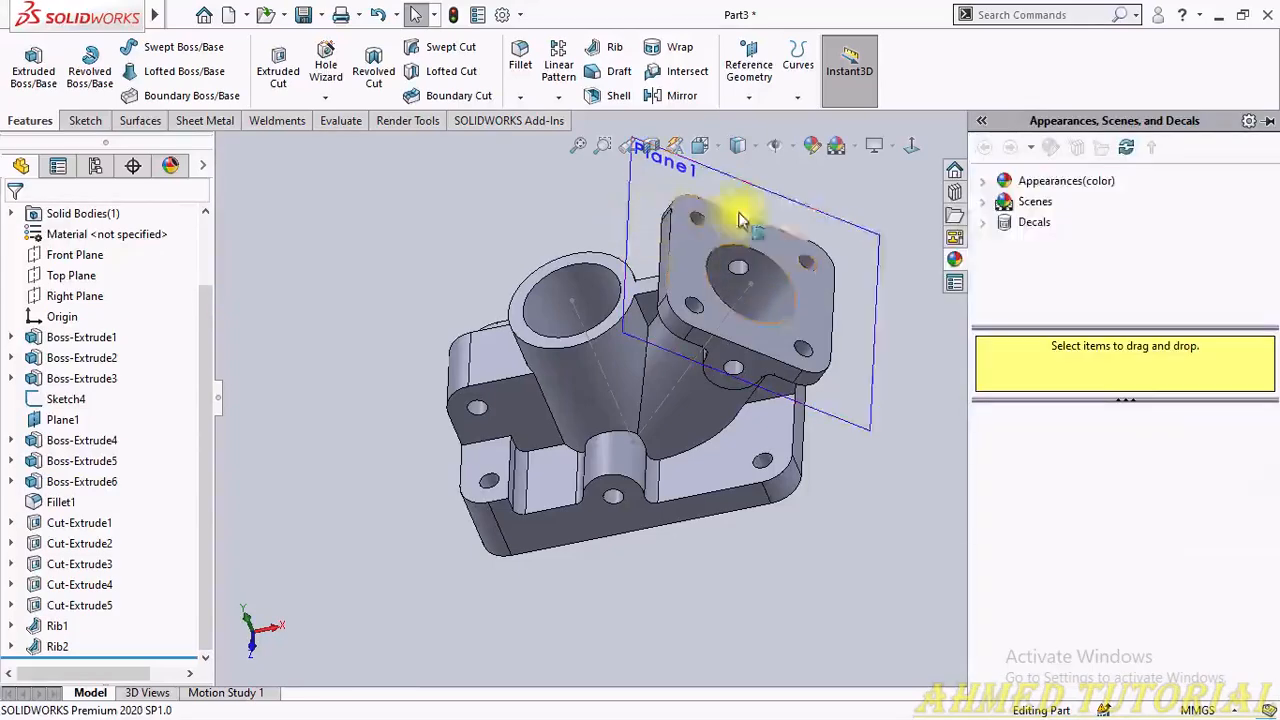
{"action": "left_click", "coordinate": [1030, 185]}
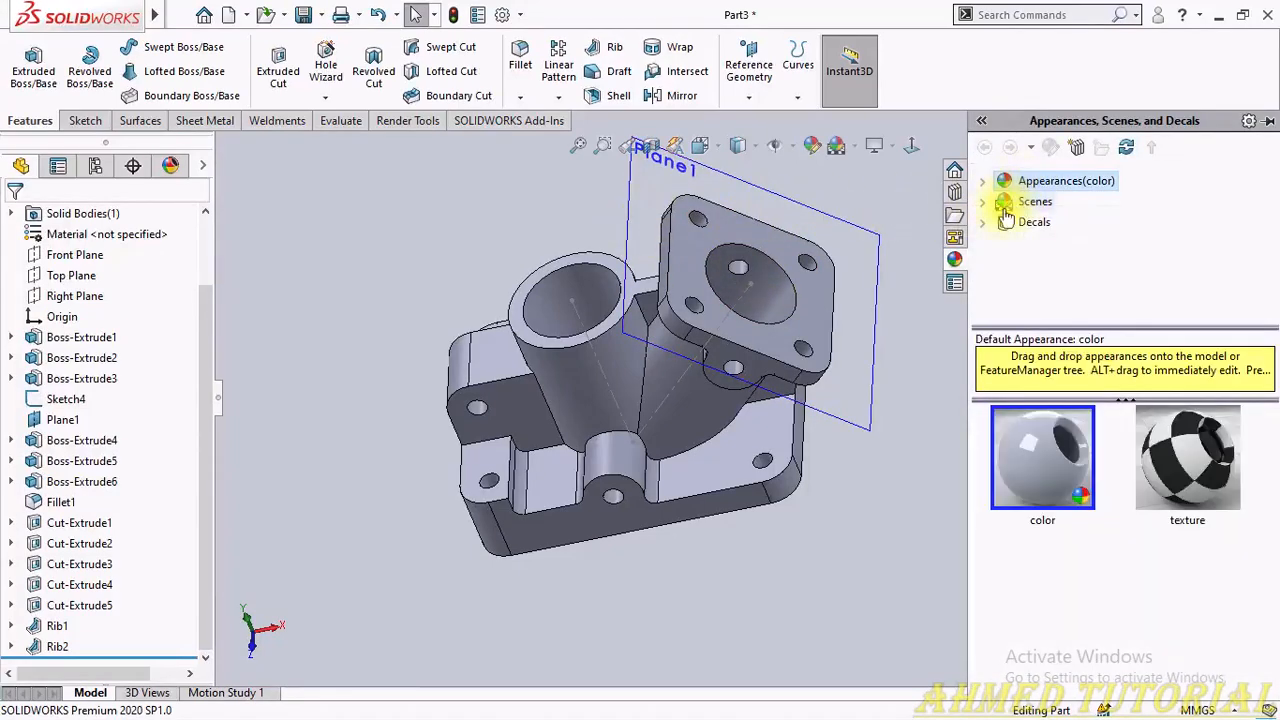
{"action": "left_click_drag", "start_coordinate": [1055, 460], "coordinate": [703, 382]}
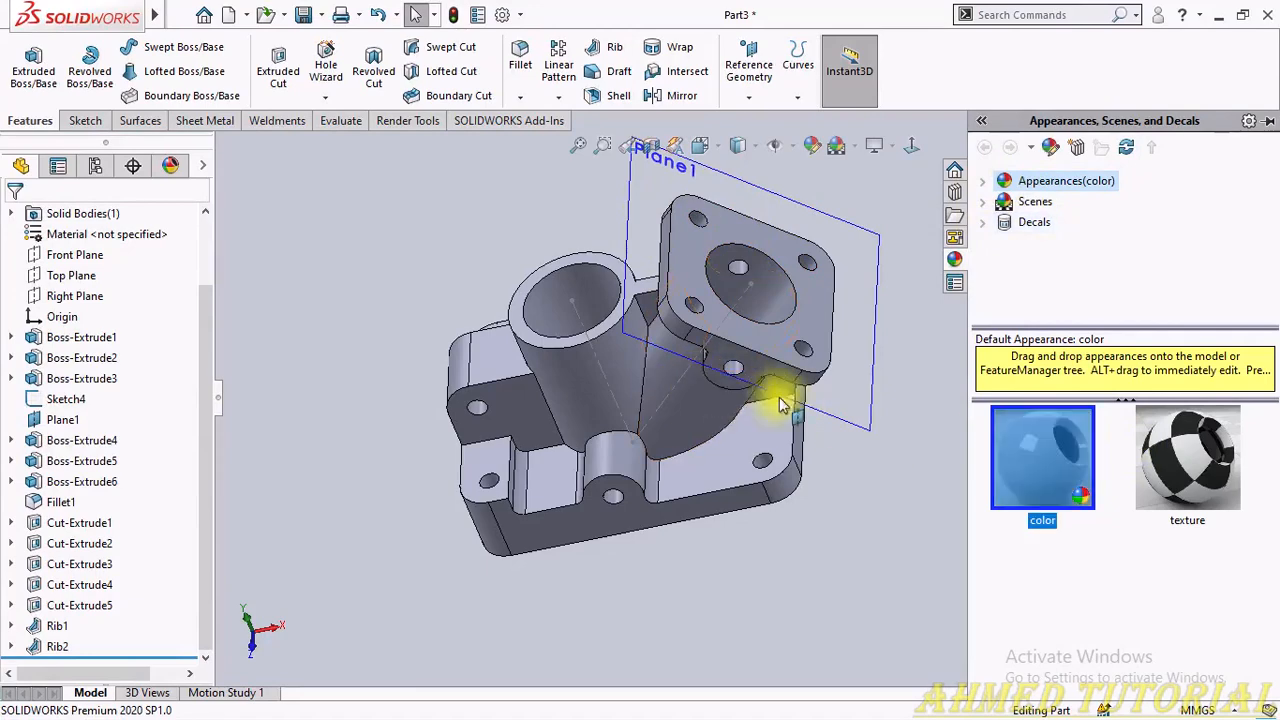
{"action": "left_click", "coordinate": [170, 165]}
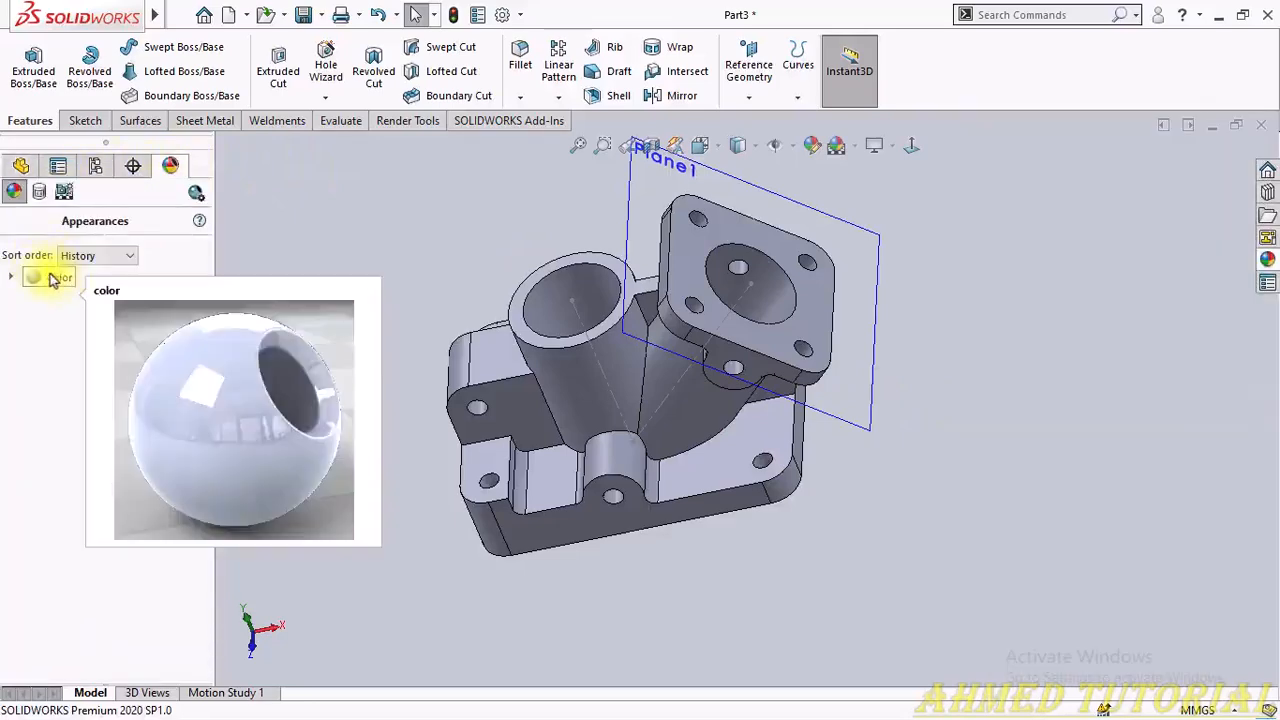
{"action": "left_click", "coordinate": [55, 277]}
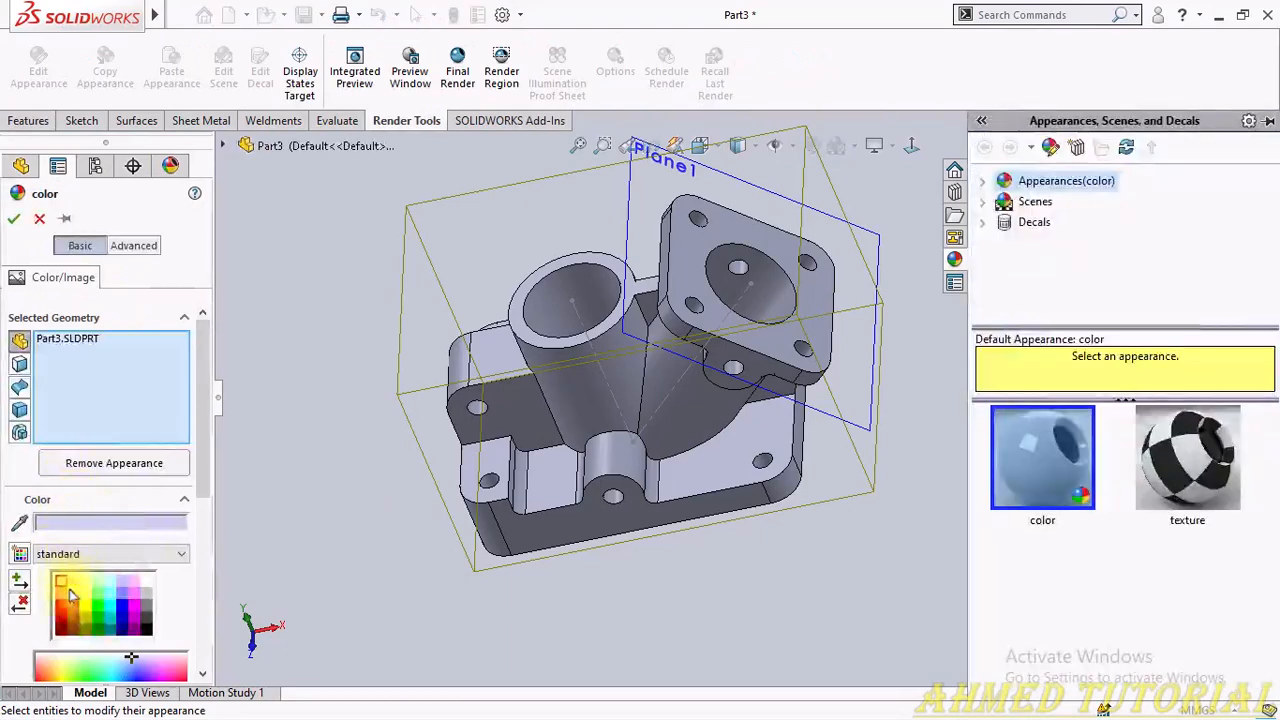
{"action": "left_click", "coordinate": [122, 612]}
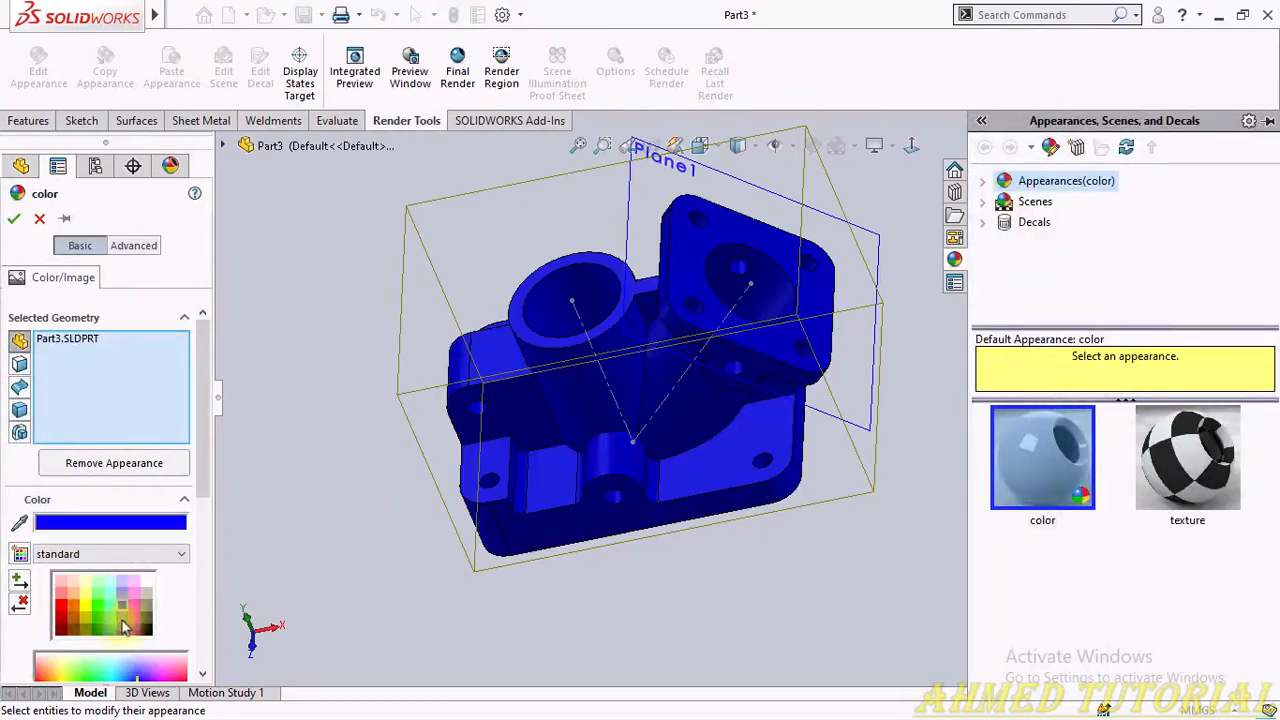
{"action": "left_click", "coordinate": [110, 612]}
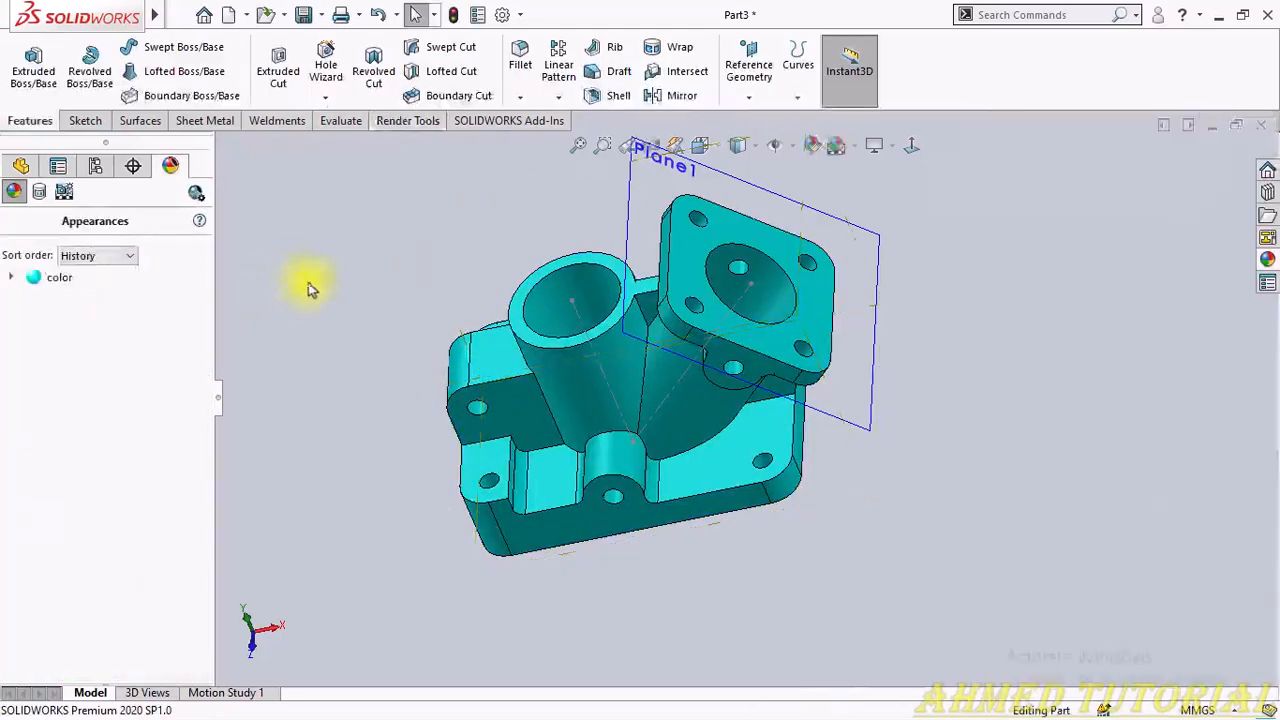
{"action": "middle_click_drag", "start_coordinate": [560, 277], "coordinate": [685, 530]}
{"action": "left_click", "coordinate": [752, 276]}
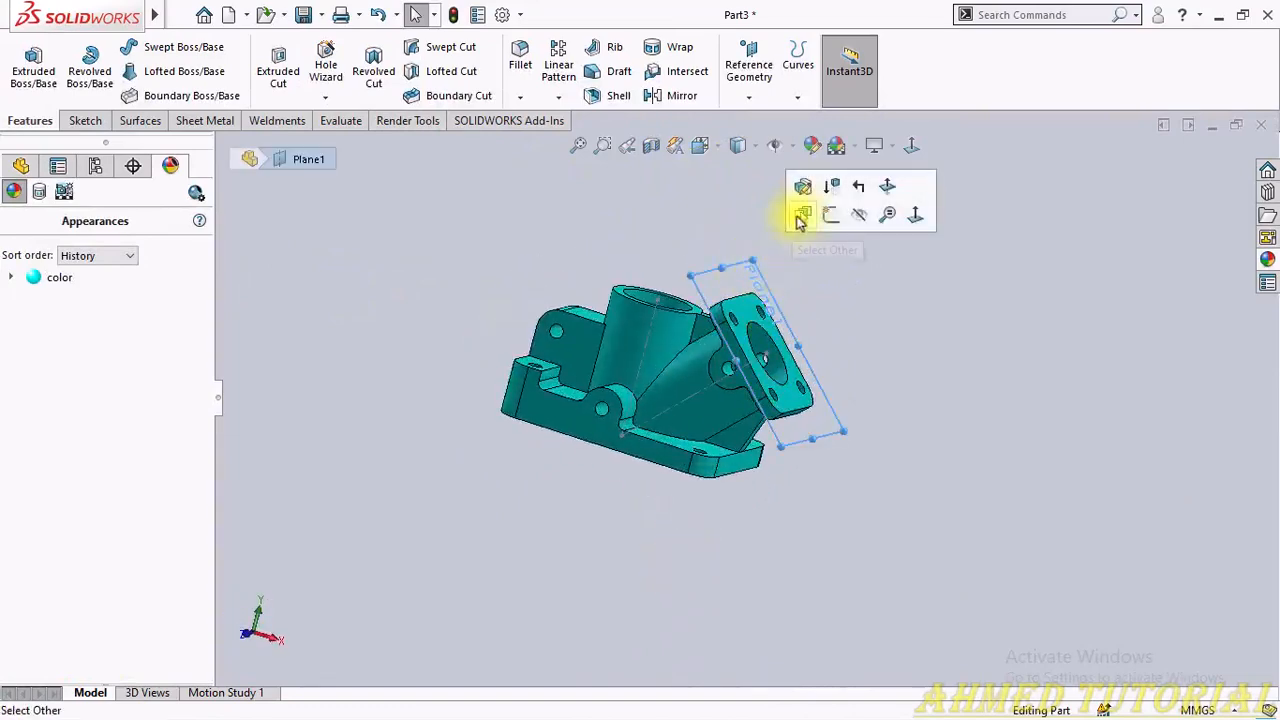
{"action": "left_click", "coordinate": [834, 216]}
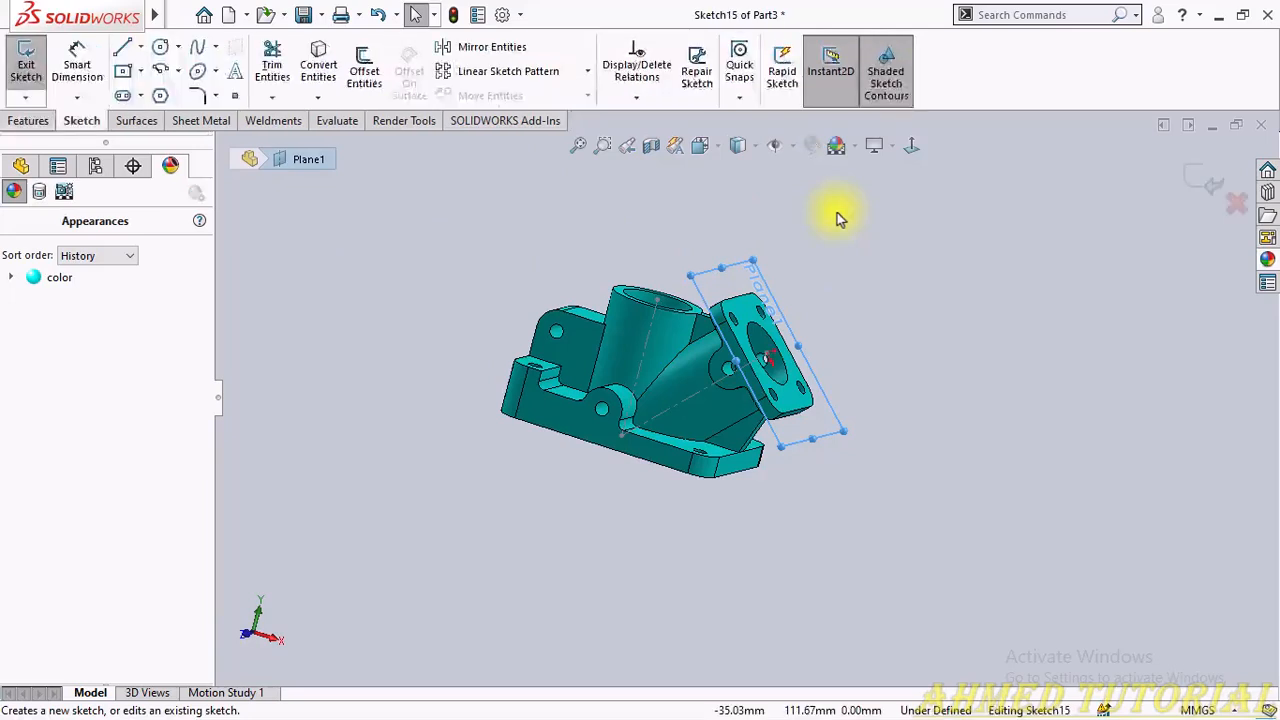
{"action": "left_click", "coordinate": [1205, 180]}
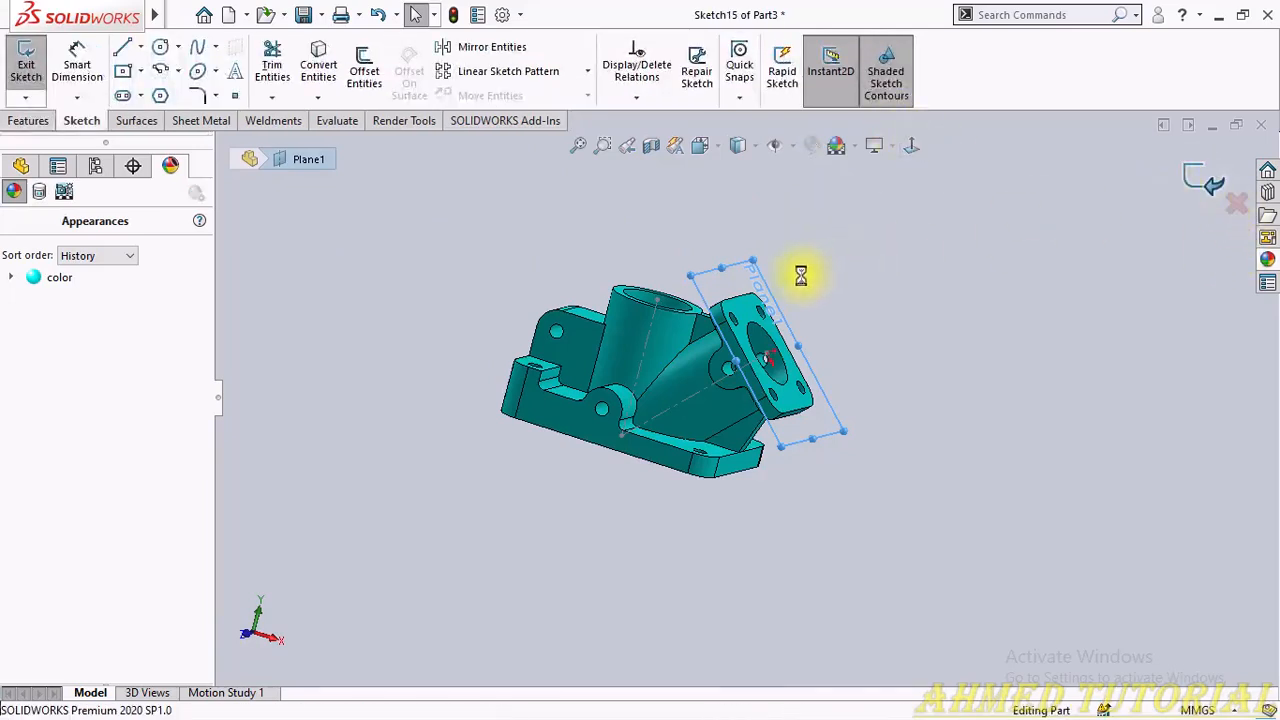
Step: Hide Plane1 and the centerline sketch that runs through the upright tube and the angled branch
{"action": "right_click", "coordinate": [749, 277]}
{"action": "left_click", "coordinate": [810, 250]}
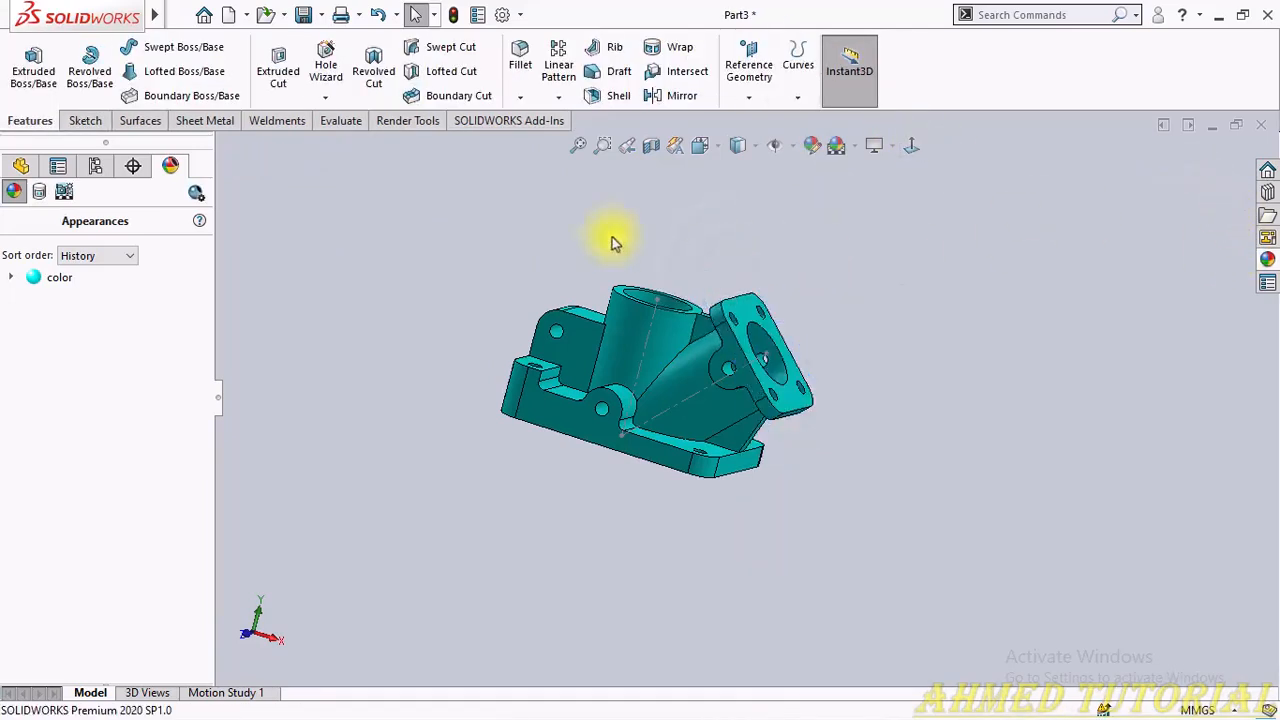
{"action": "left_click", "coordinate": [24, 168]}
{"action": "middle_click_drag", "start_coordinate": [347, 262], "coordinate": [514, 360]}
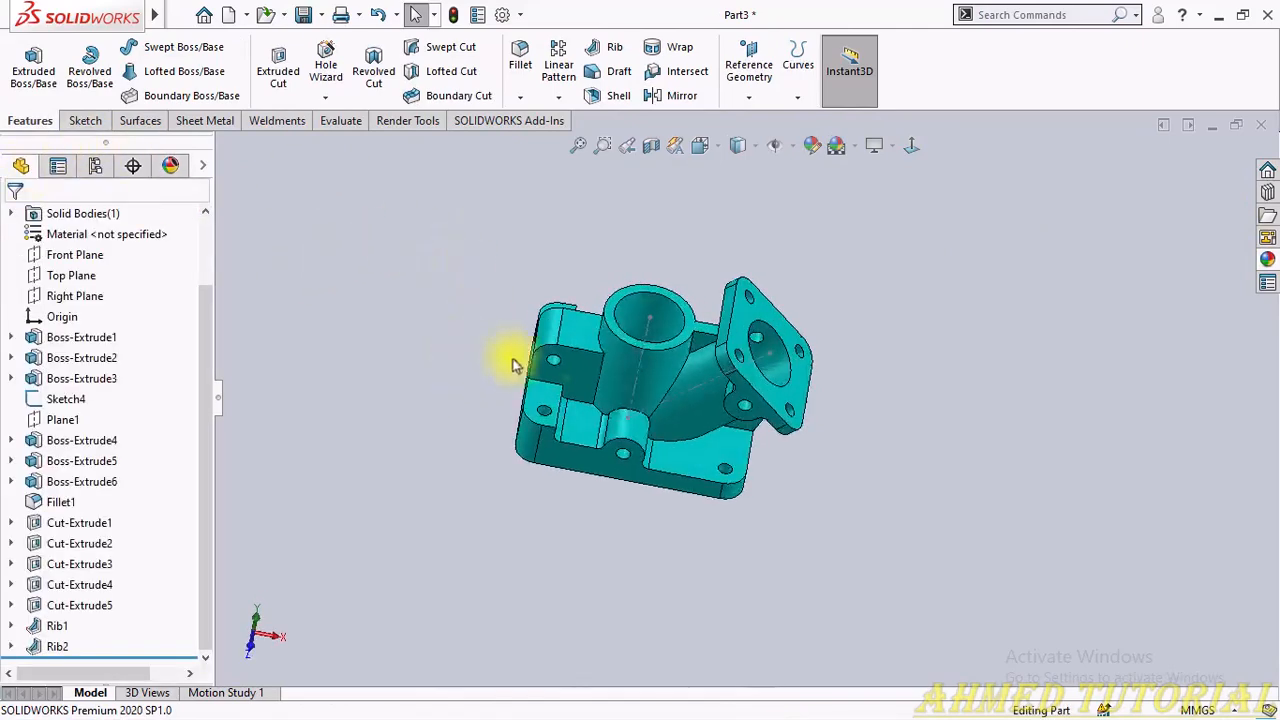
{"action": "left_click", "coordinate": [650, 333]}
{"action": "left_click", "coordinate": [723, 271]}
{"action": "left_click", "coordinate": [492, 284]}
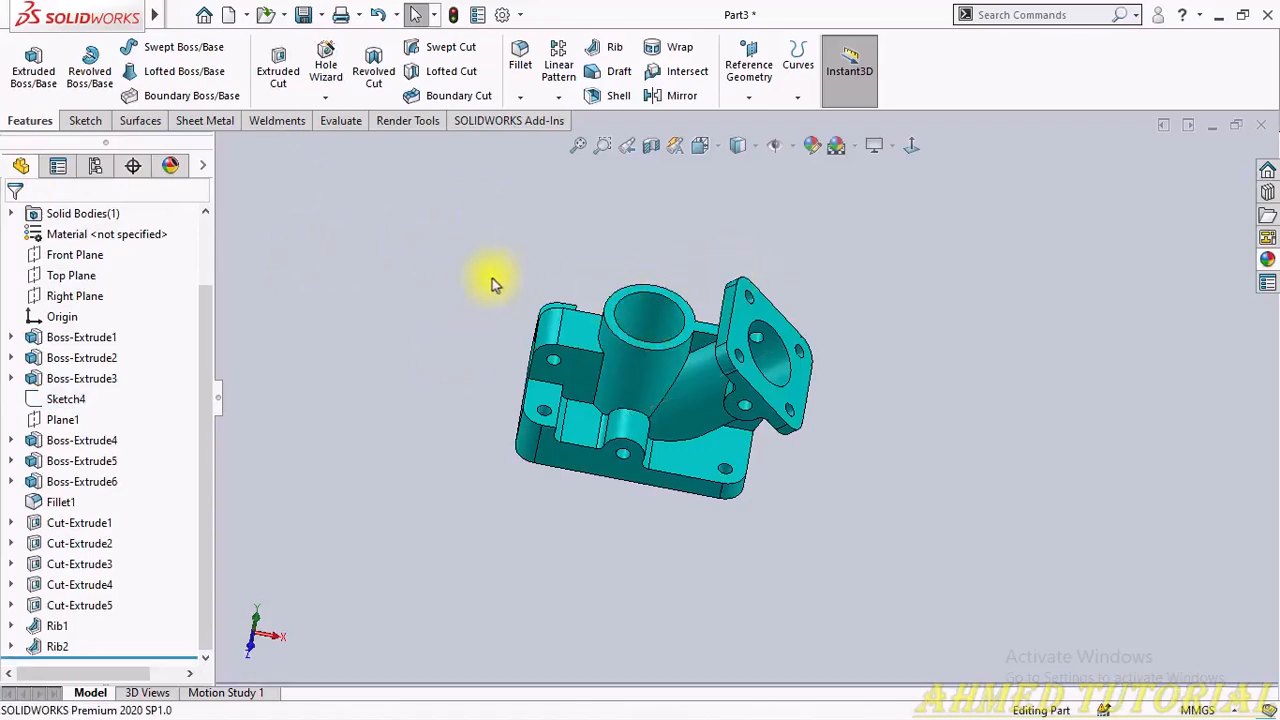
Step: Bring up the reference drawing in the image viewer to compare it with the model, and return to SOLIDWORKS
{"action": "middle_click_drag", "start_coordinate": [343, 514], "coordinate": [517, 622]}
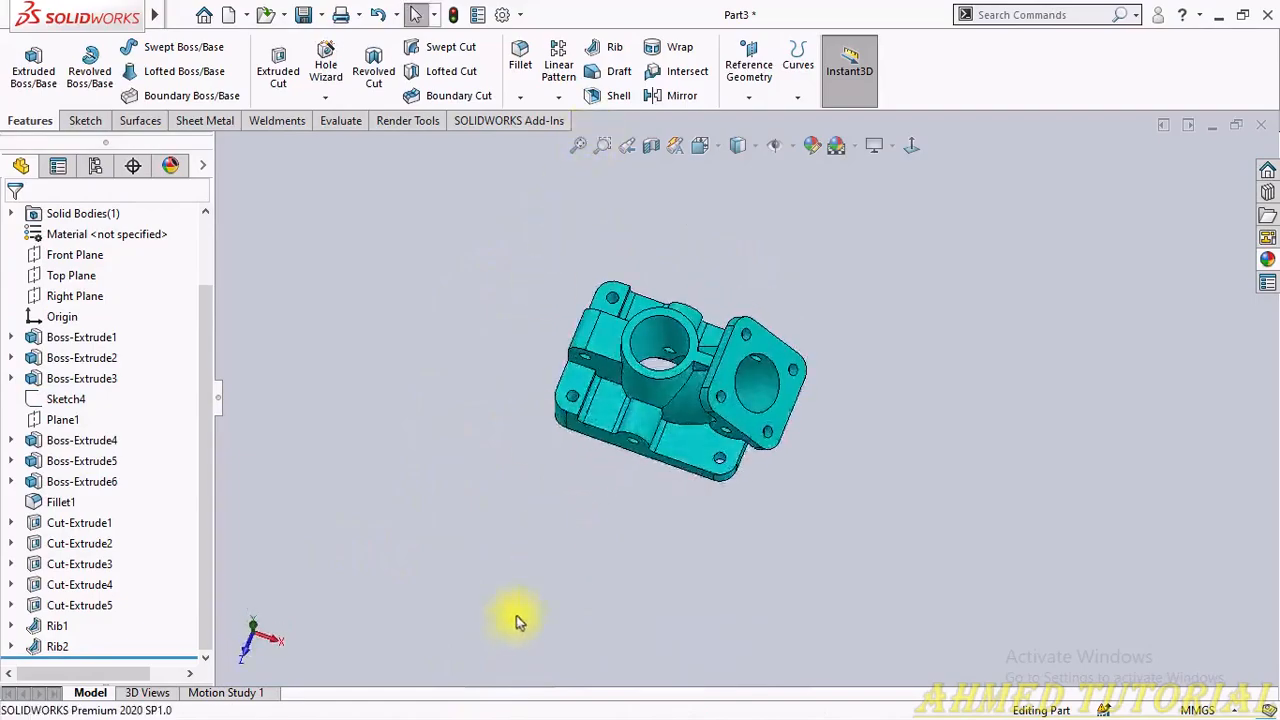
{"action": "key", "text": "alt+Tab"}
{"action": "key", "text": "alt+Tab"}
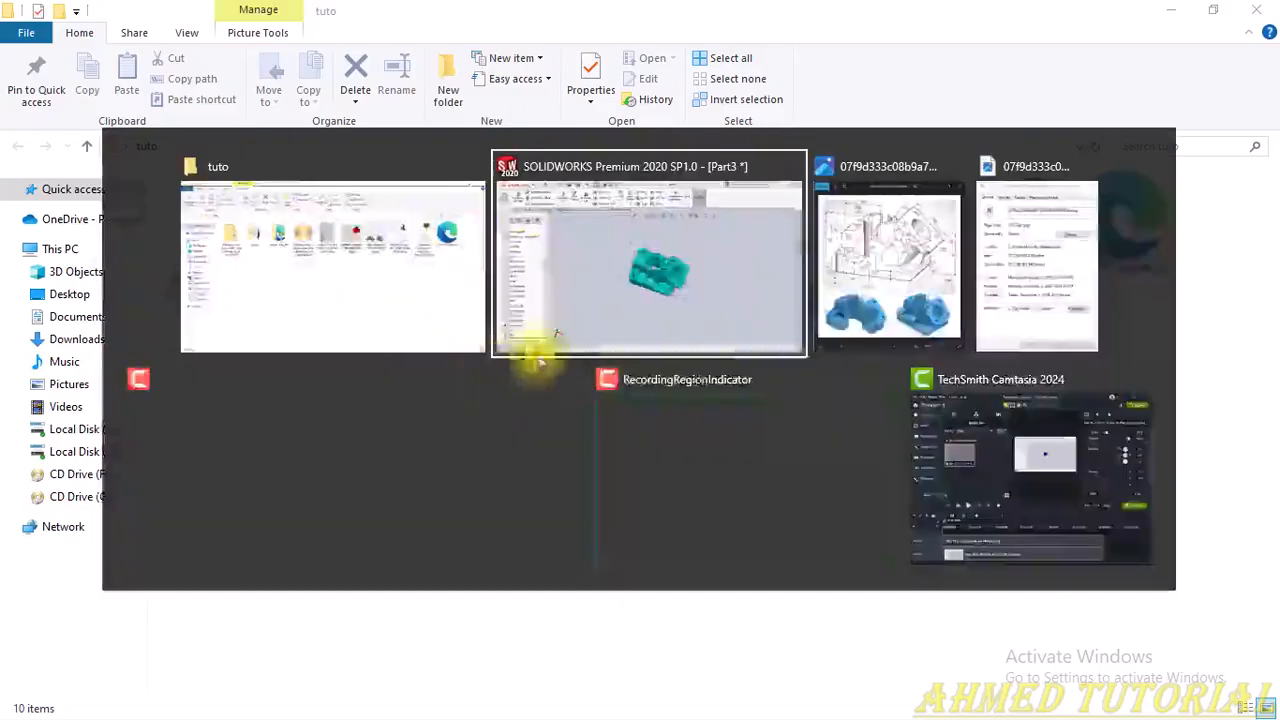
{"action": "left_click", "coordinate": [850, 300]}
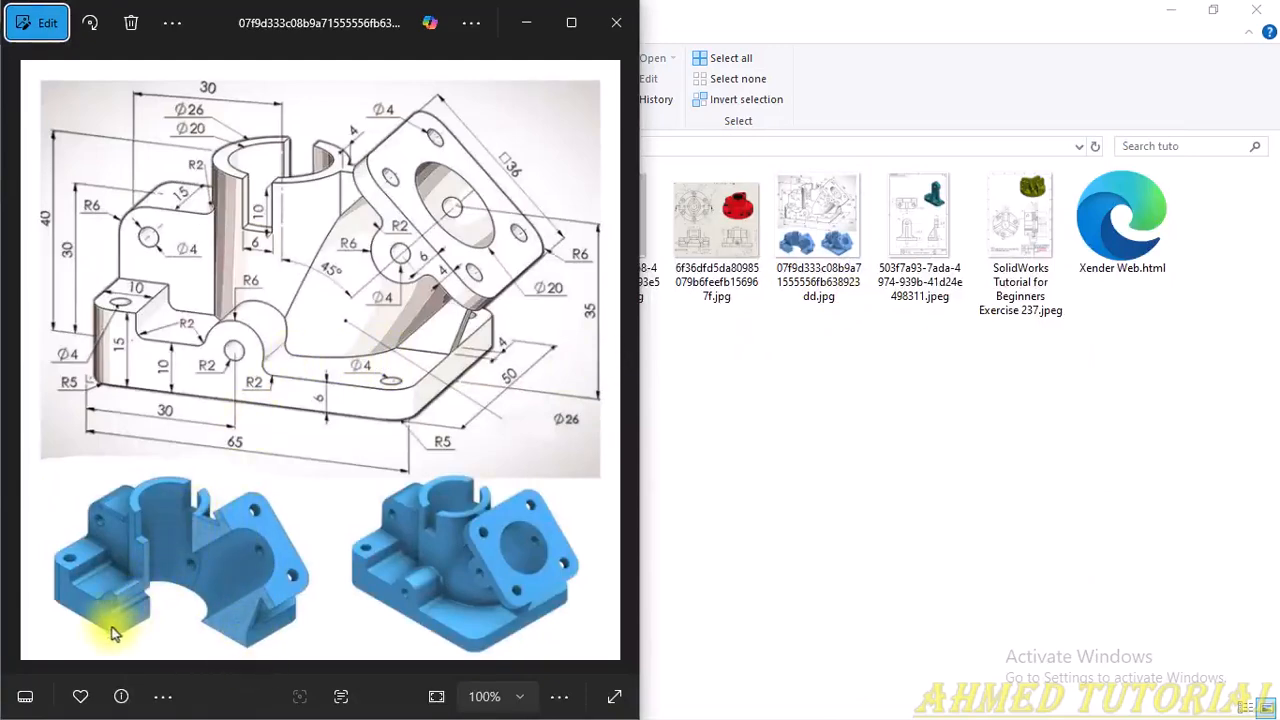
{"action": "key", "text": "alt+Tab"}
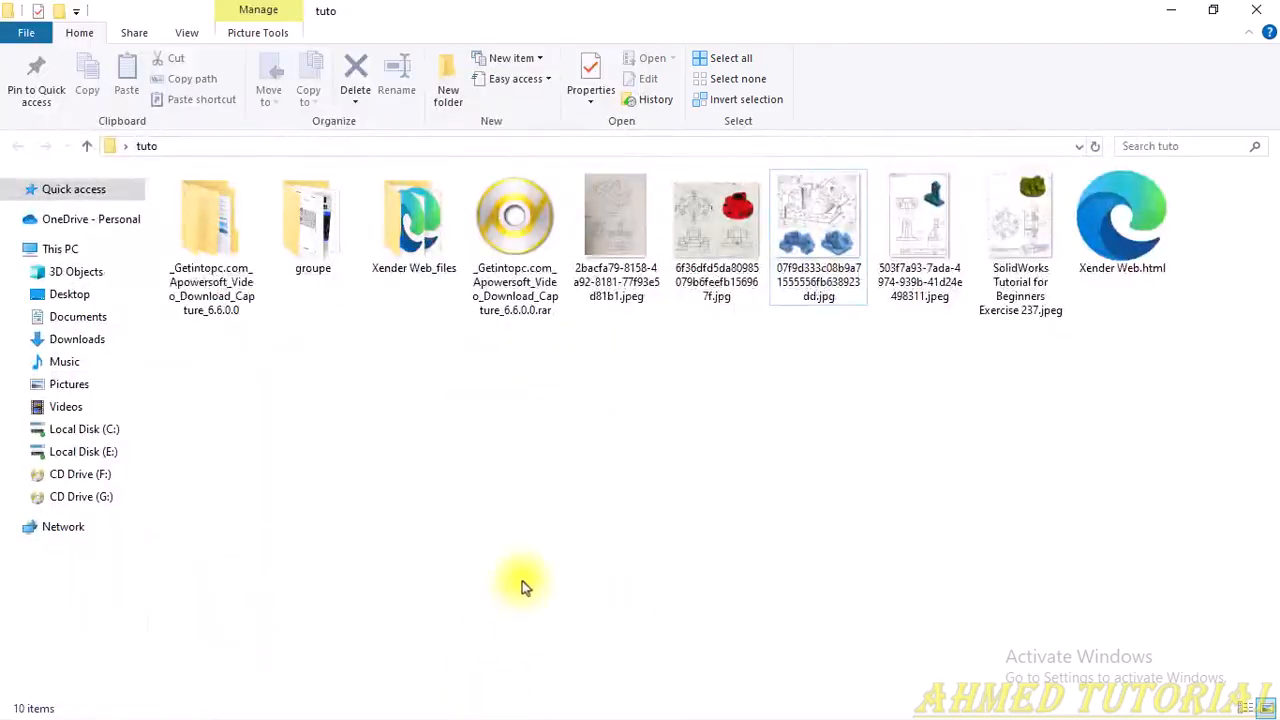
{"action": "key", "text": "alt+Tab"}
{"action": "left_click", "coordinate": [771, 277]}
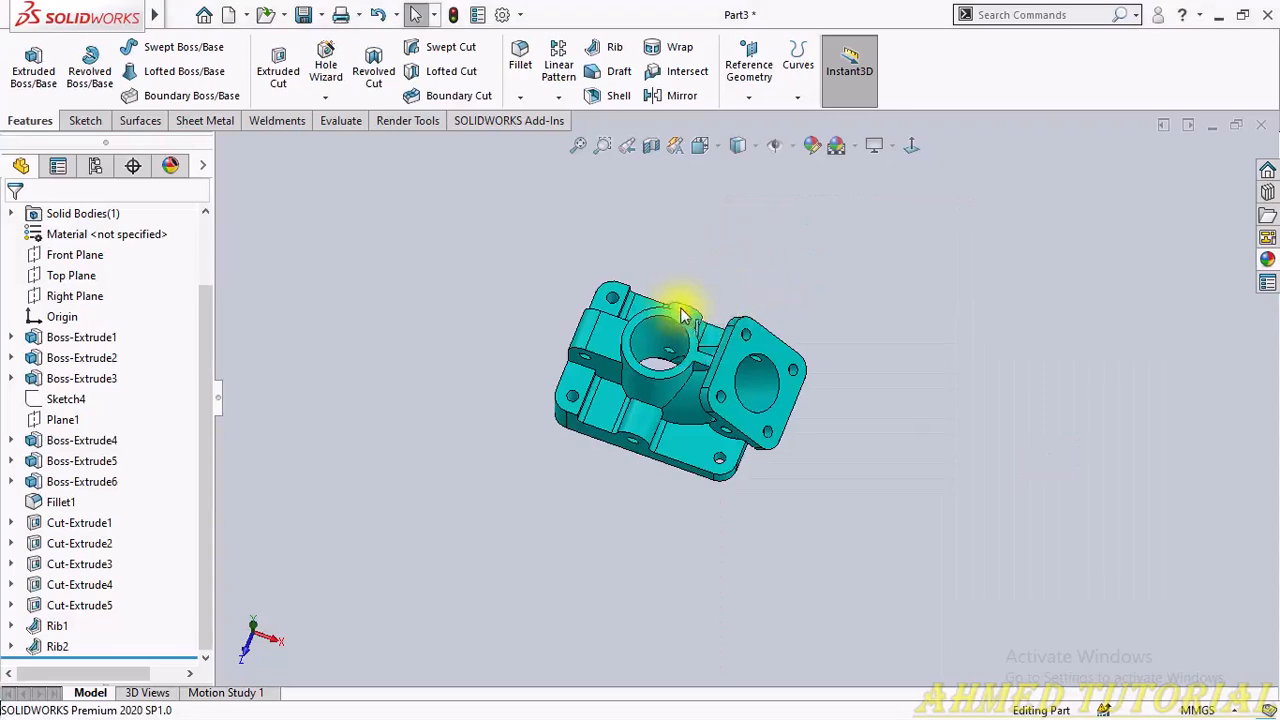
Step: Start a new sketch on the upright tube's top ring face and view it straight on
{"action": "middle_click_drag", "start_coordinate": [691, 251], "coordinate": [677, 308]}
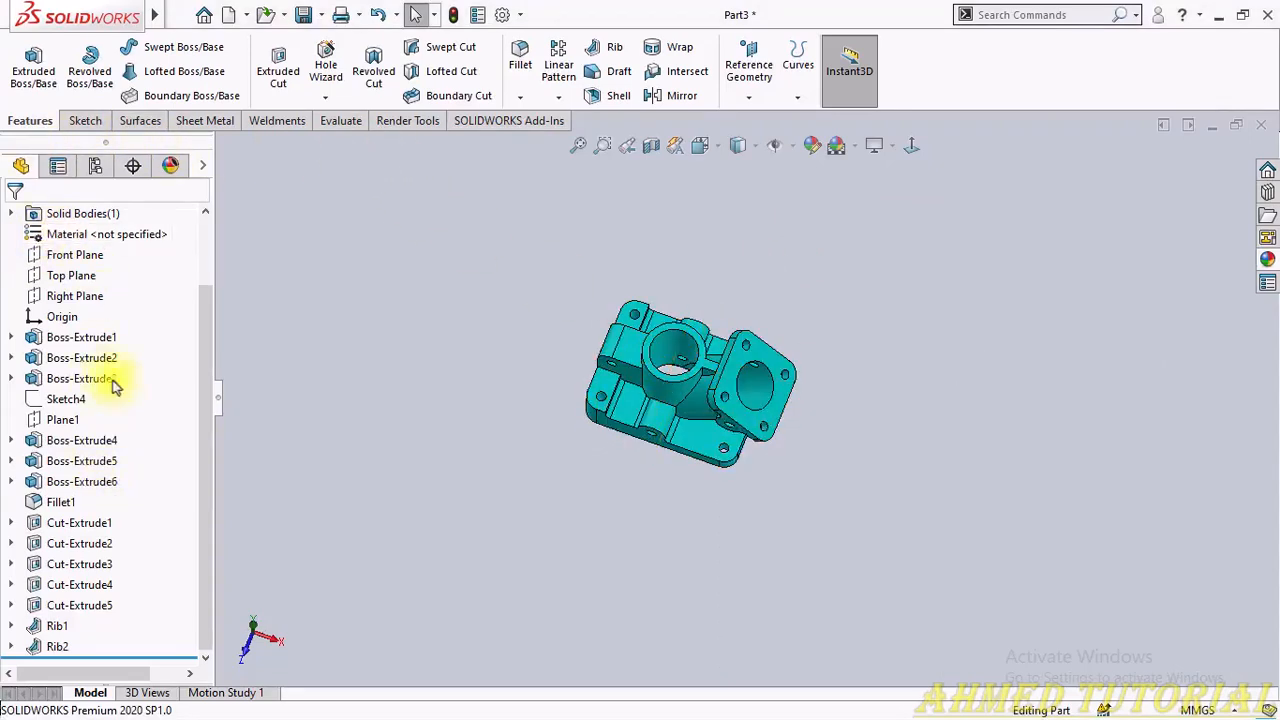
{"action": "middle_click_drag", "start_coordinate": [771, 451], "coordinate": [794, 309]}
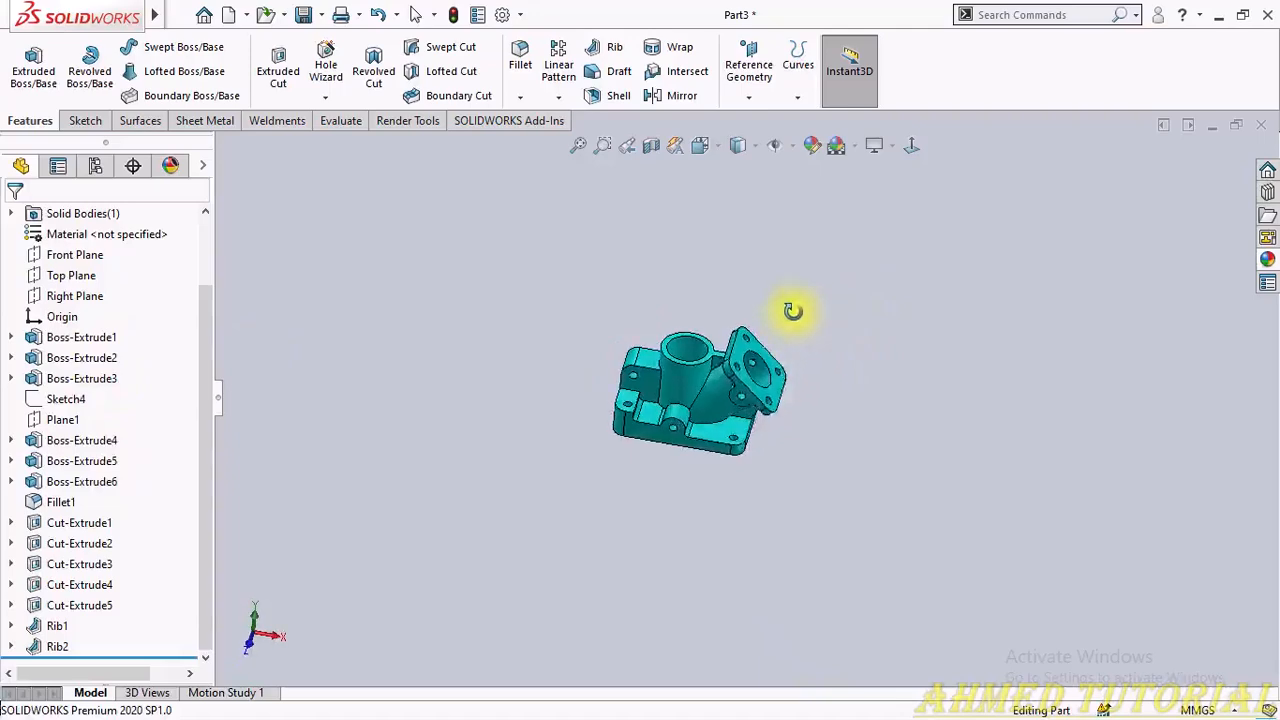
{"action": "scroll", "coordinate": [722, 345], "scroll_direction": "down", "scroll_amount": 6}
{"action": "left_click", "coordinate": [719, 364]}
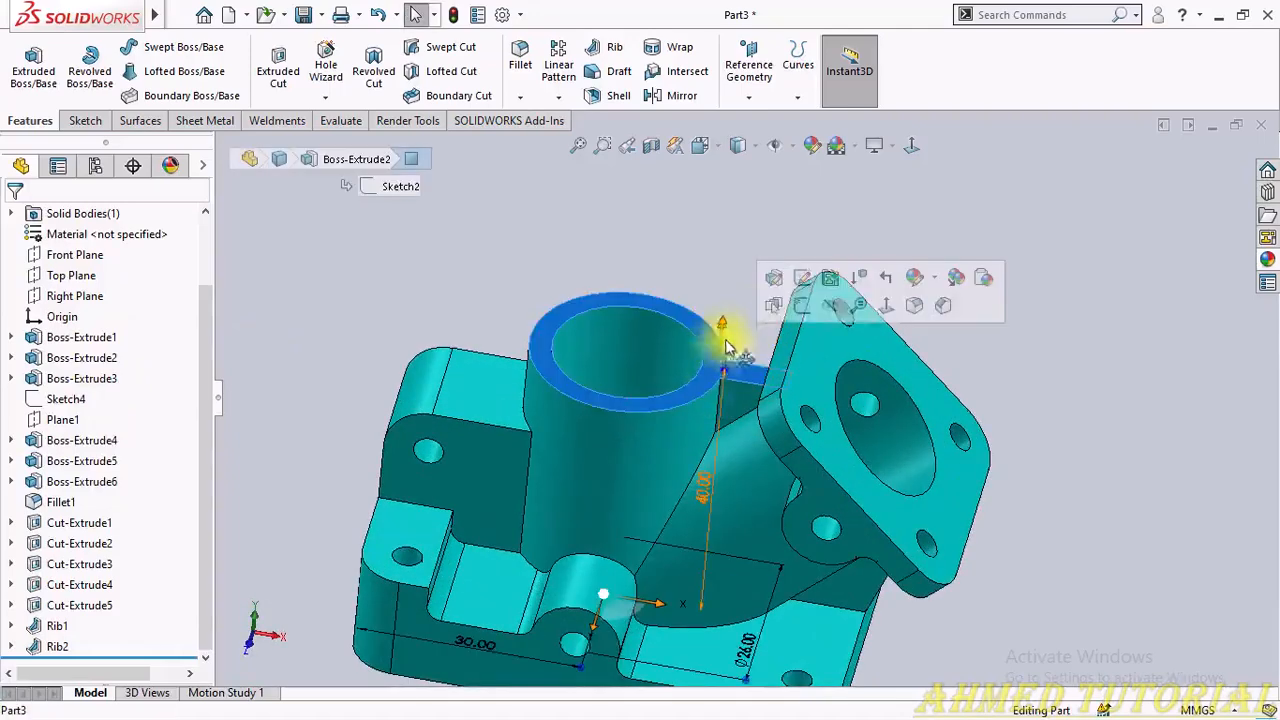
{"action": "left_click", "coordinate": [802, 308]}
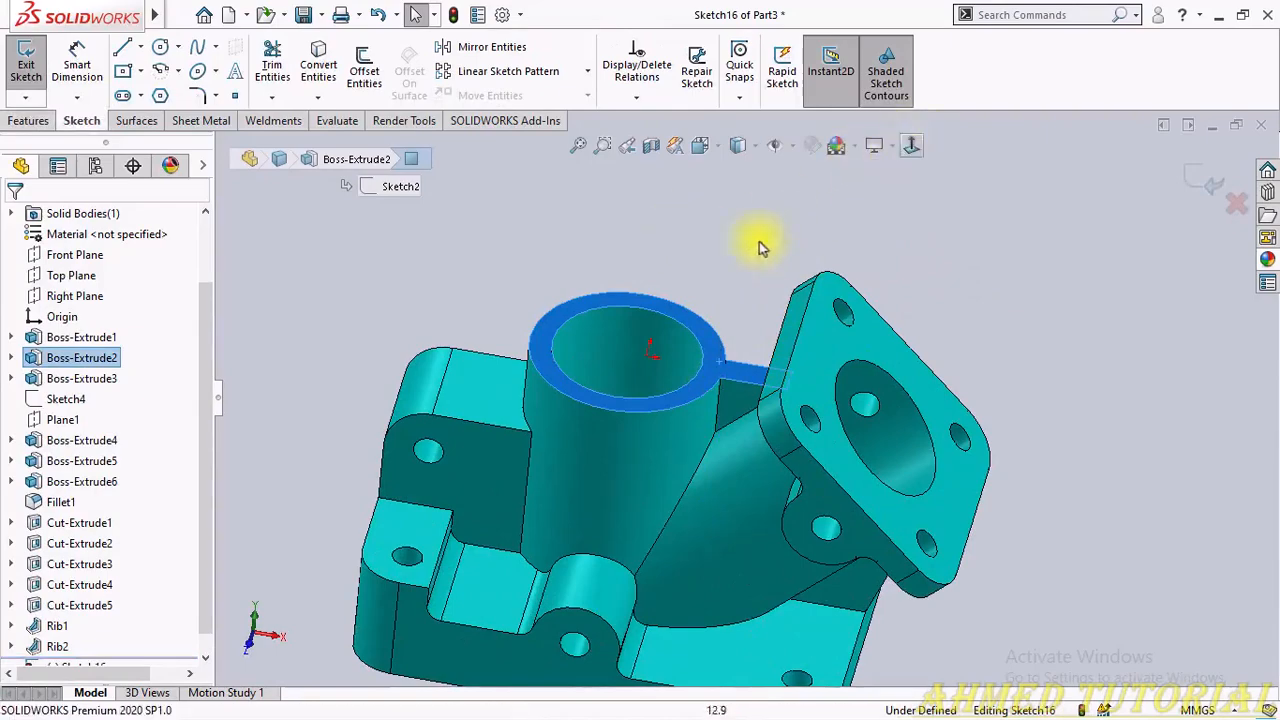
{"action": "left_click", "coordinate": [914, 147]}
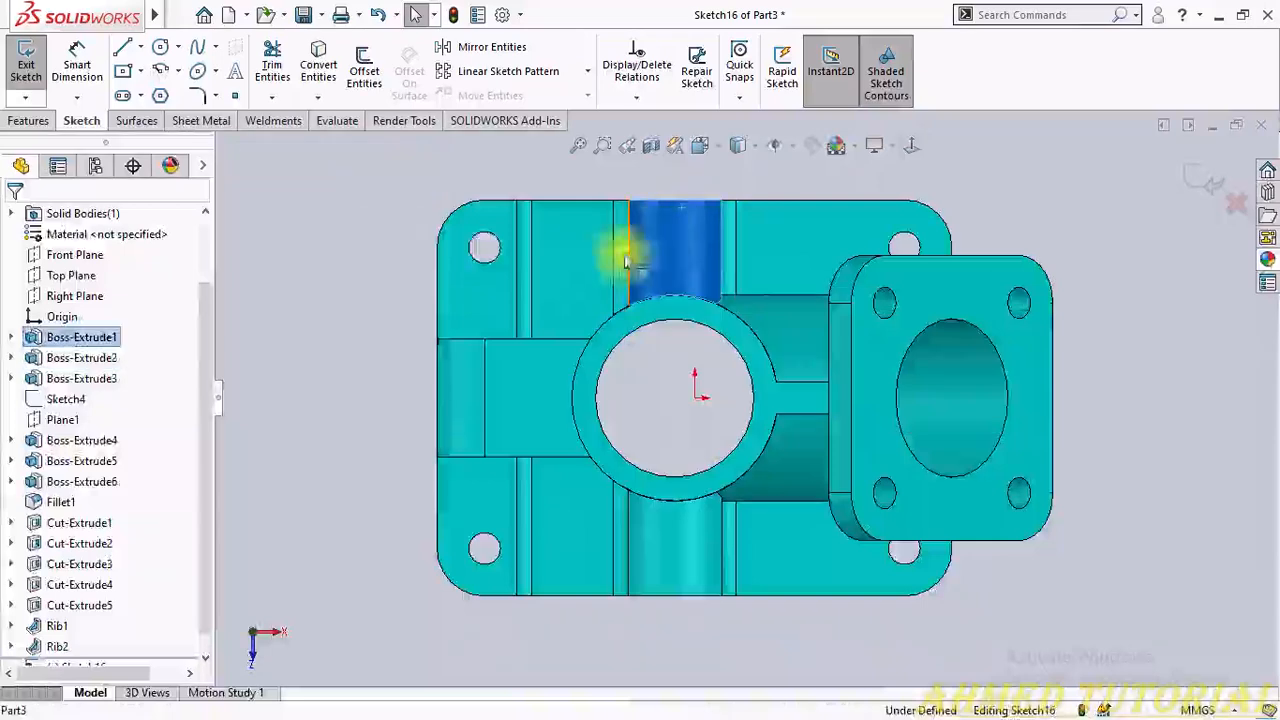
Step: Sketch a corner rectangle about 51 × 29 mm from the upright tube's bore centre, extending past the base's front edge and the angled flange
{"action": "left_click", "coordinate": [141, 71]}
{"action": "left_click", "coordinate": [152, 100]}
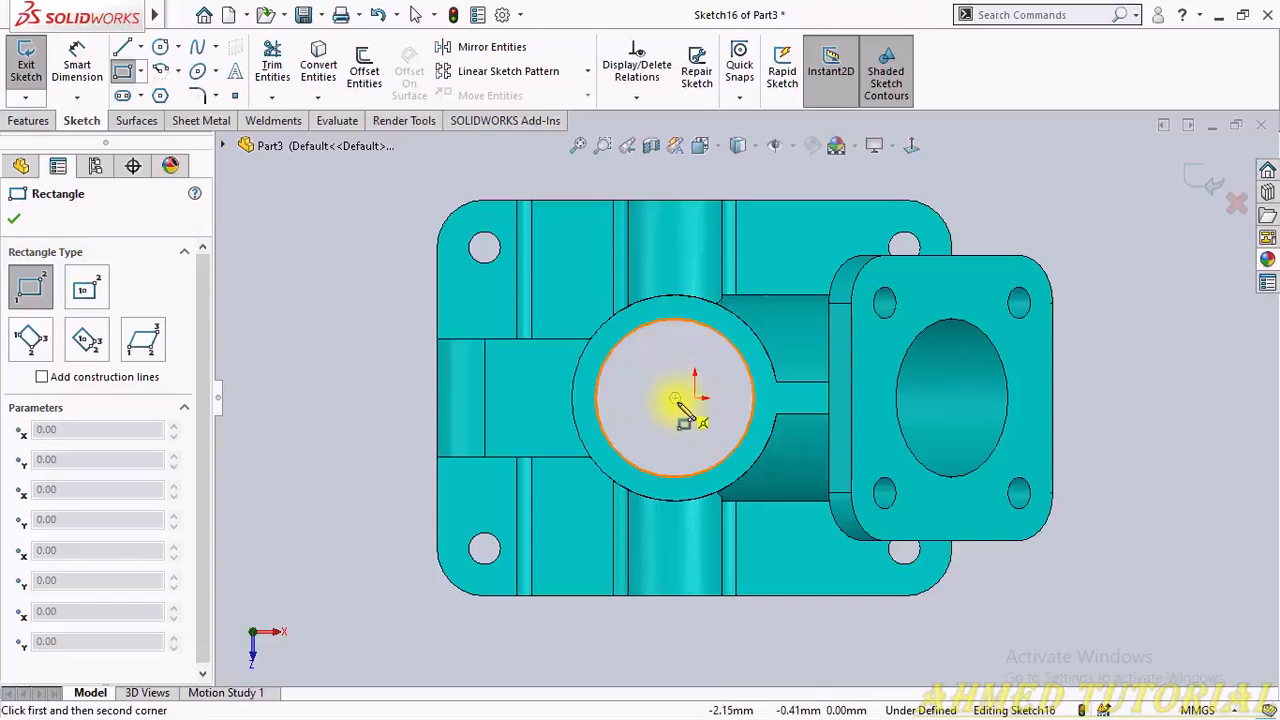
{"action": "left_click", "coordinate": [692, 400]}
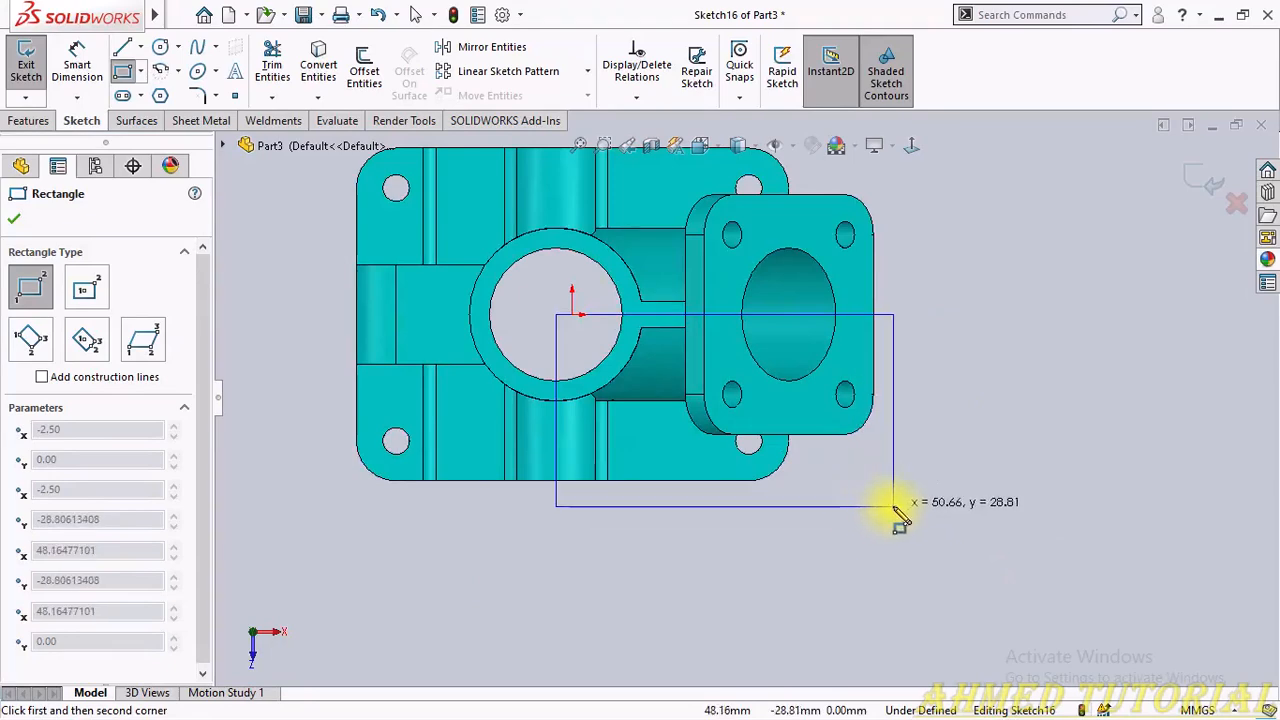
{"action": "left_click", "coordinate": [895, 507]}
{"action": "key", "text": "Escape"}
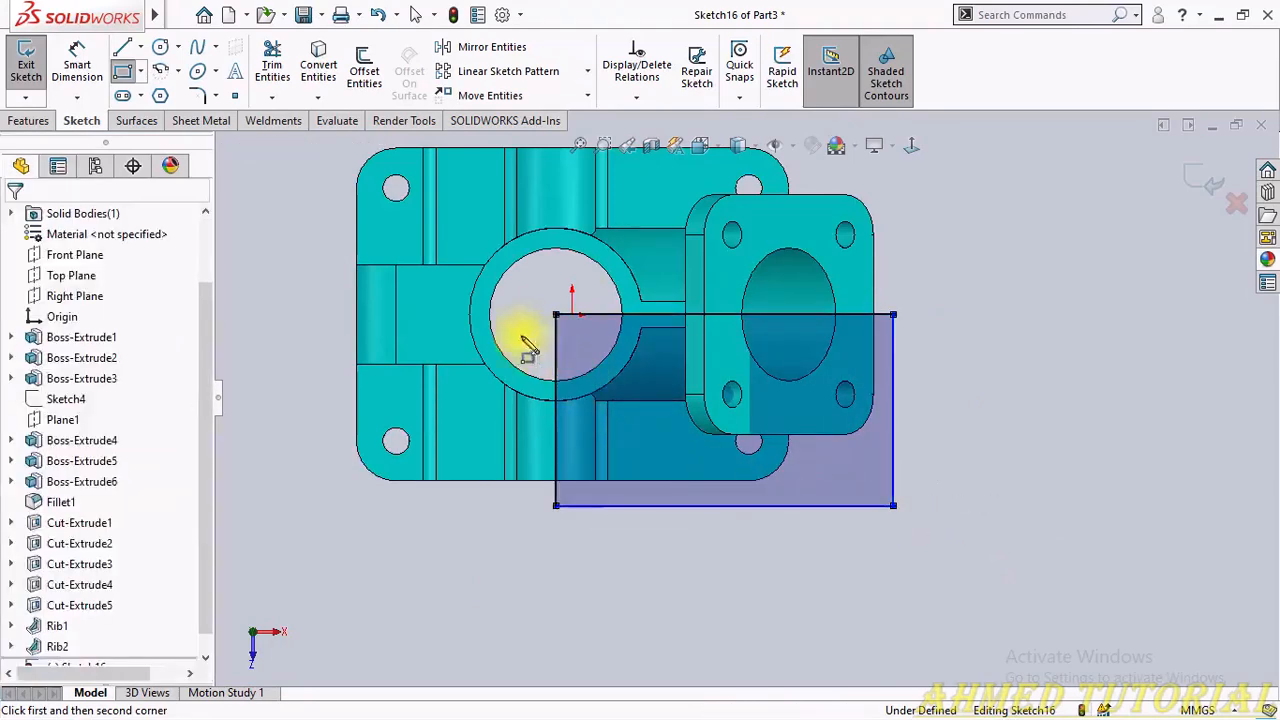
Step: Extrude-cut the rectangle with Through All - Both to section the bracket, and examine the exposed interior
{"action": "left_click", "coordinate": [22, 121]}
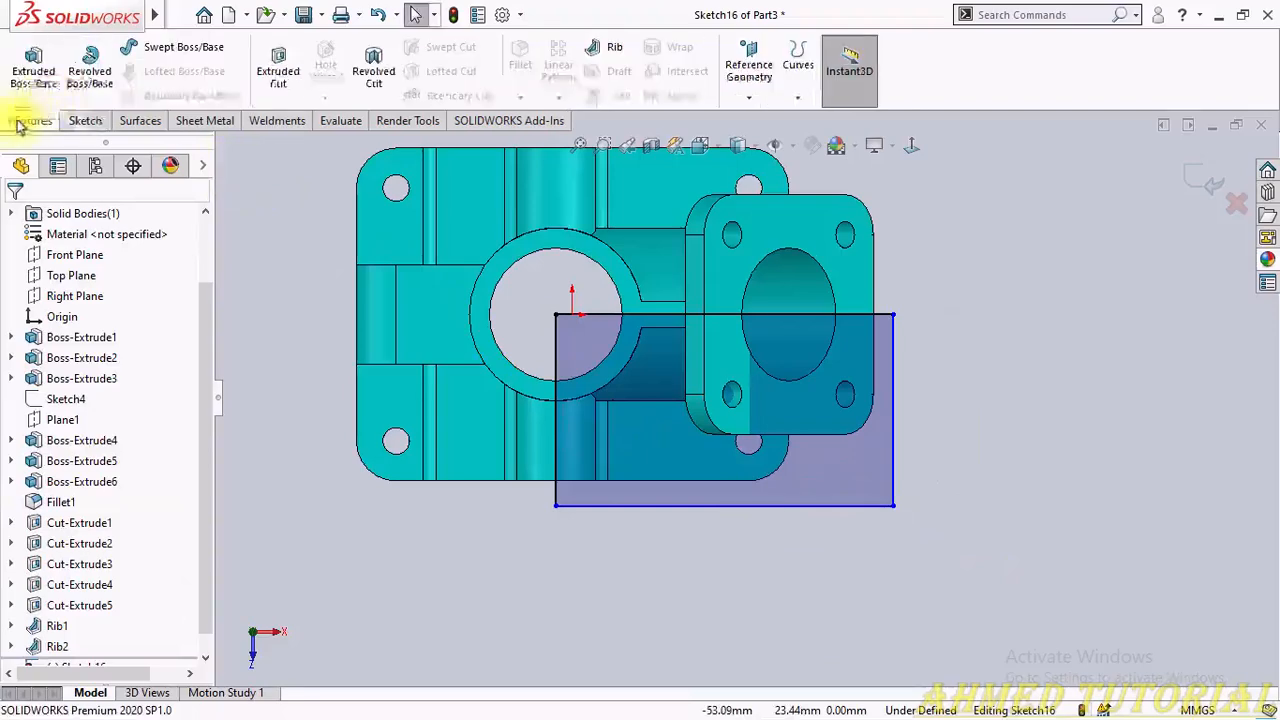
{"action": "left_click", "coordinate": [279, 75]}
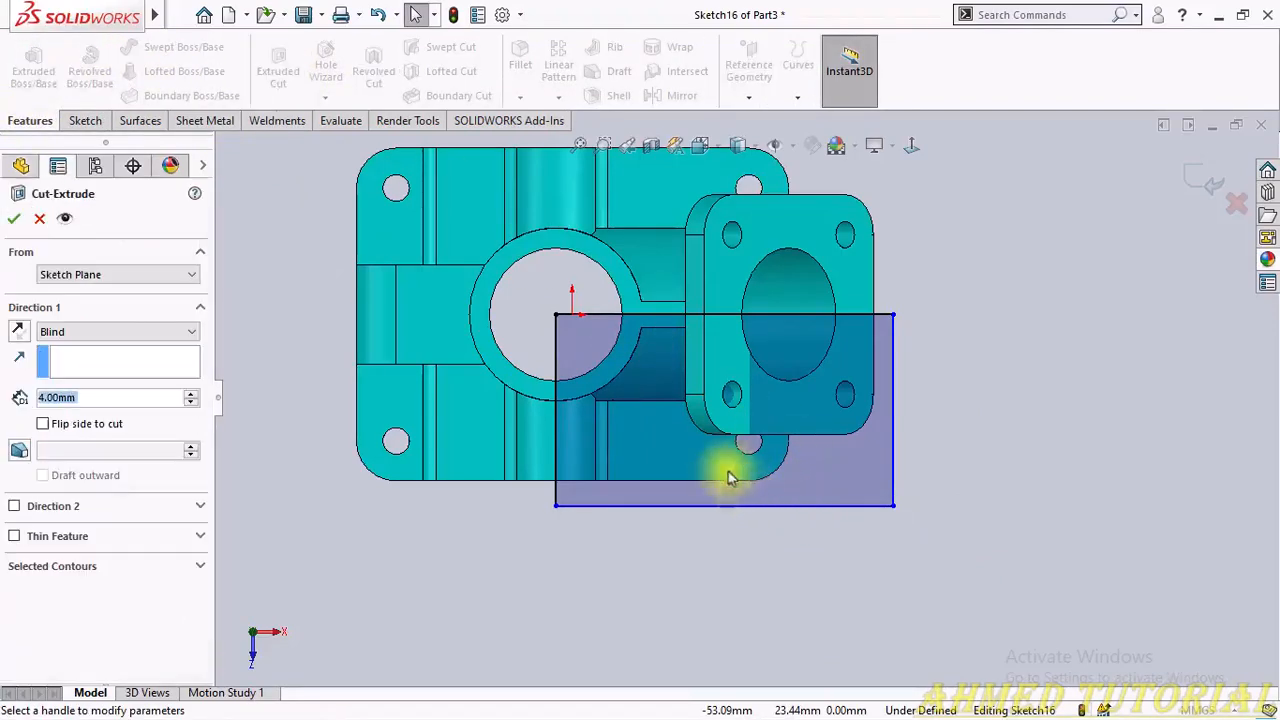
{"action": "mouse_move", "coordinate": [514, 366]}
{"action": "middle_mouse_down"}
{"action": "mouse_move", "coordinate": [515, 78]}
{"action": "mouse_move", "coordinate": [513, 99]}
{"action": "middle_mouse_up"}
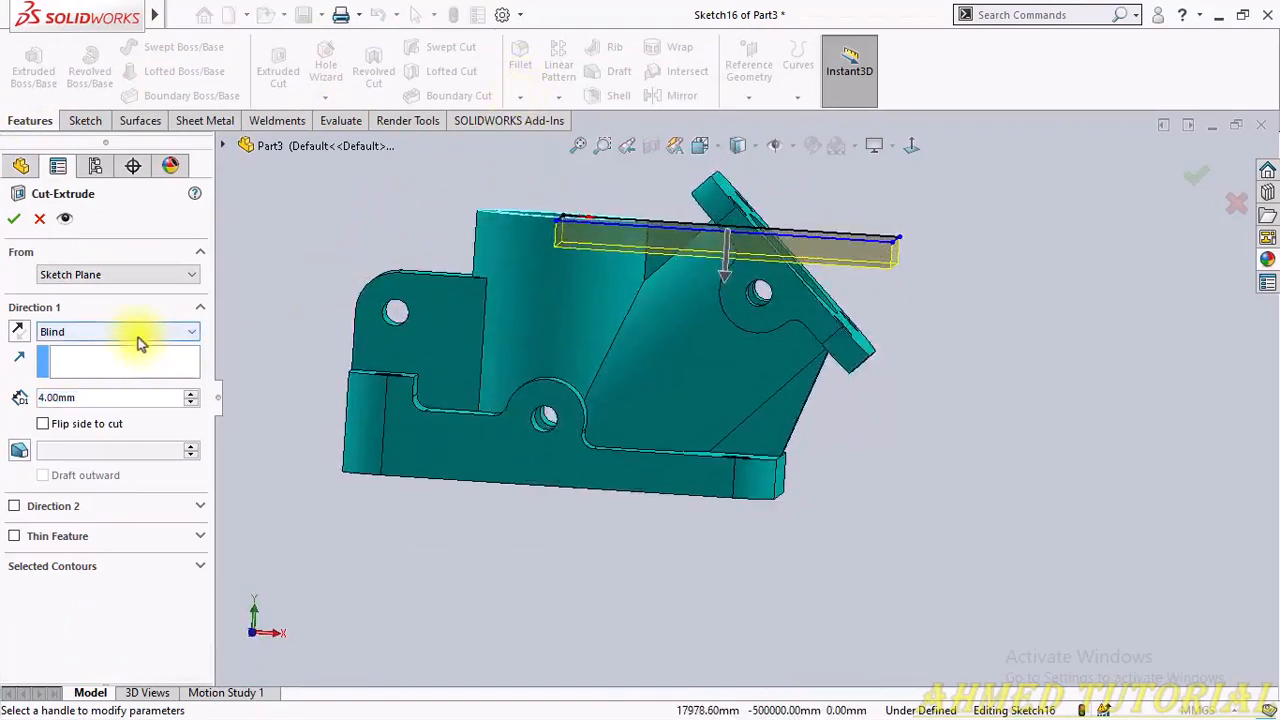
{"action": "left_click", "coordinate": [138, 337]}
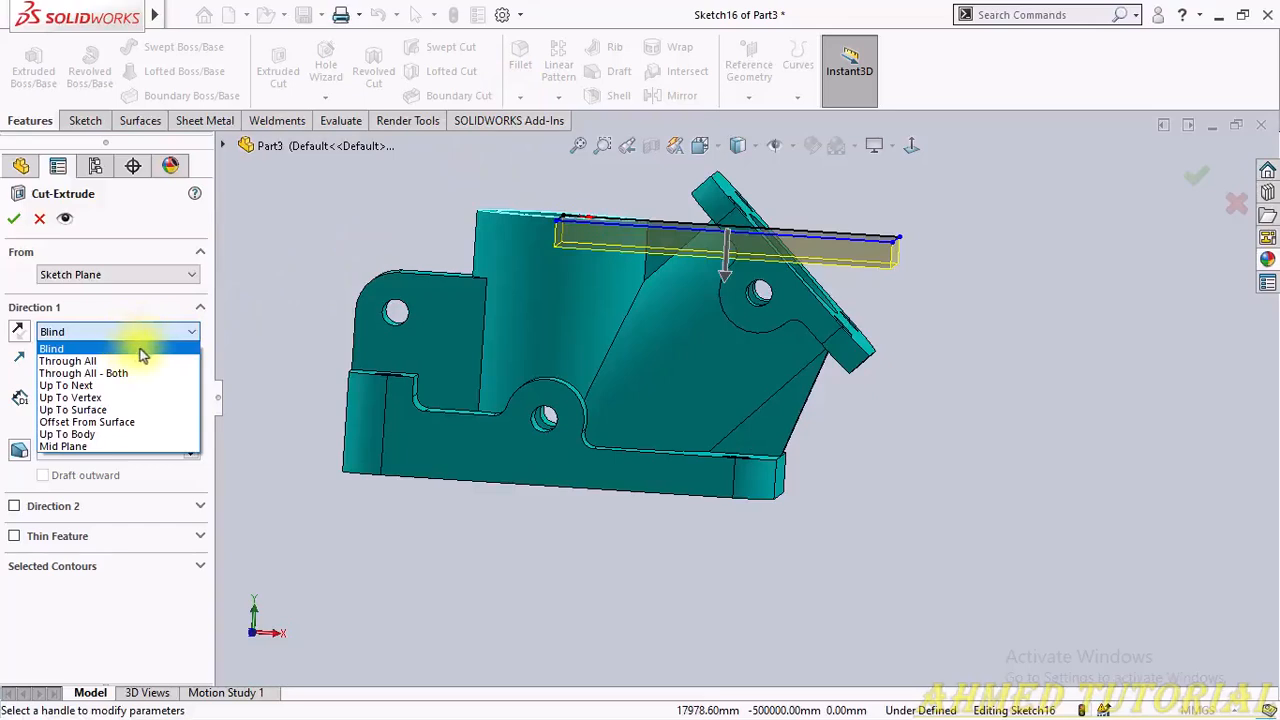
{"action": "left_click", "coordinate": [90, 373]}
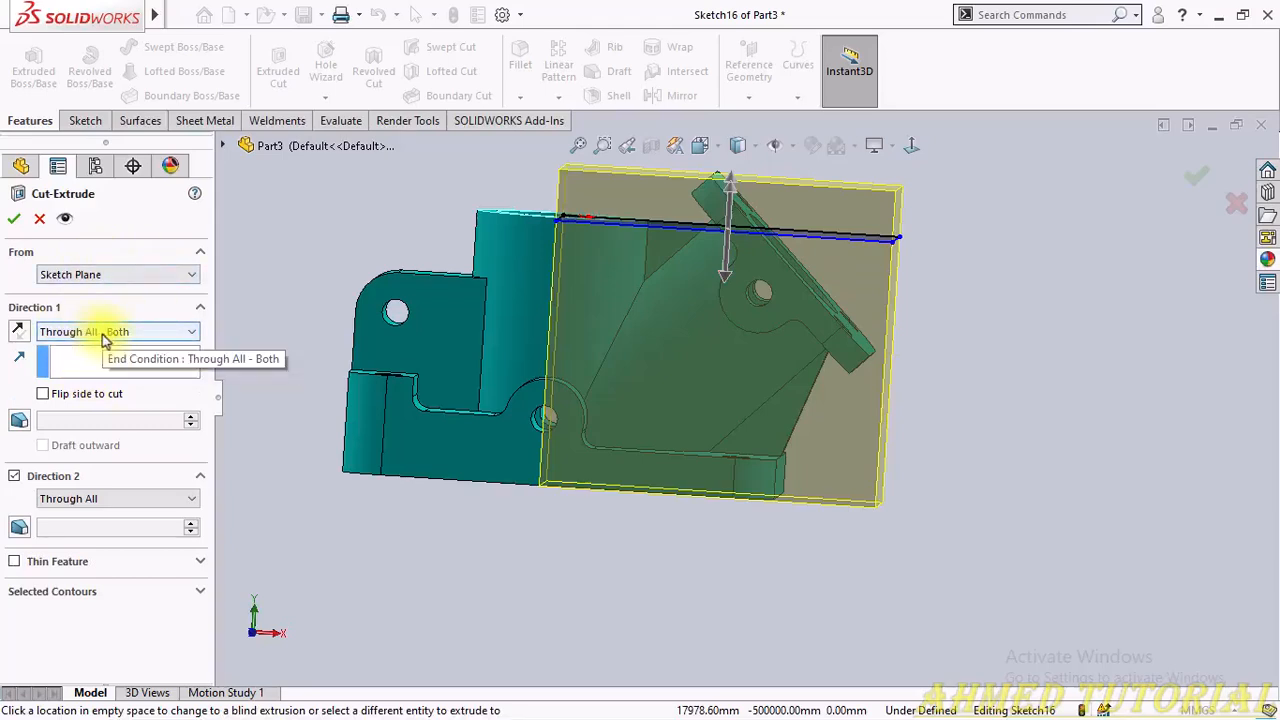
{"action": "left_click", "coordinate": [14, 220]}
{"action": "middle_click_drag", "start_coordinate": [982, 372], "coordinate": [831, 409]}
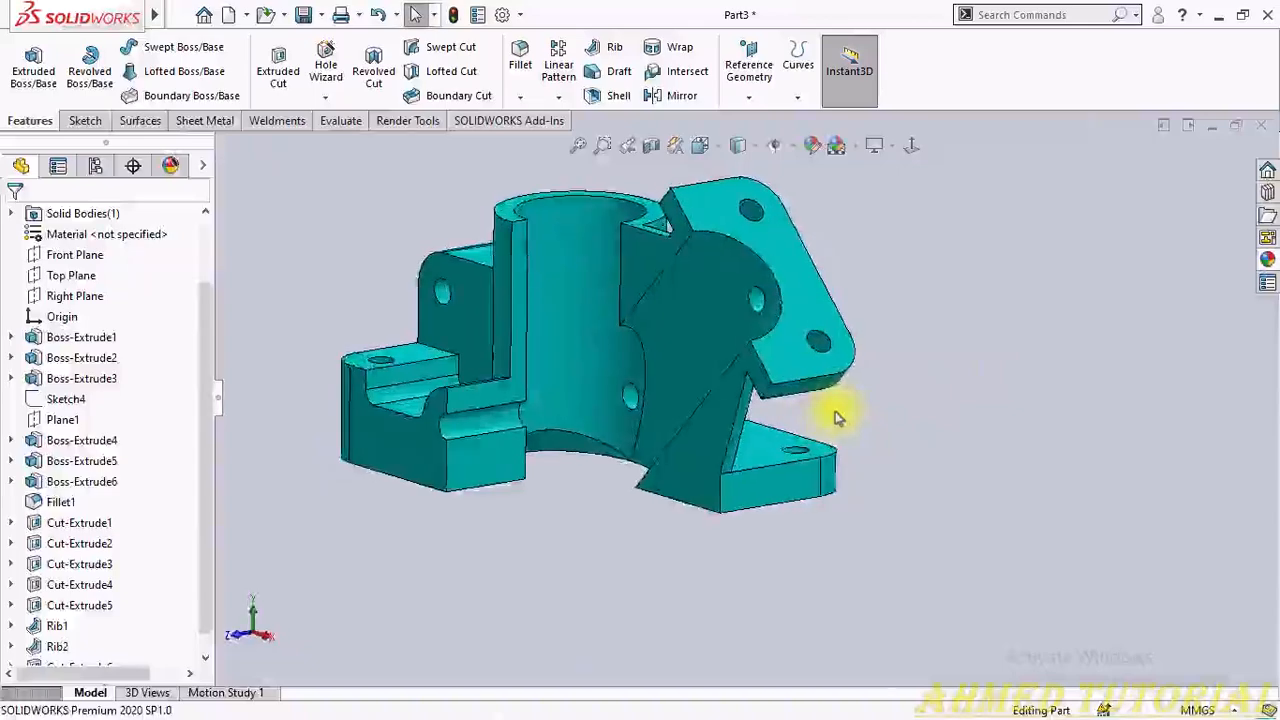
{"action": "key", "text": "space"}
{"action": "left_click", "coordinate": [551, 524]}
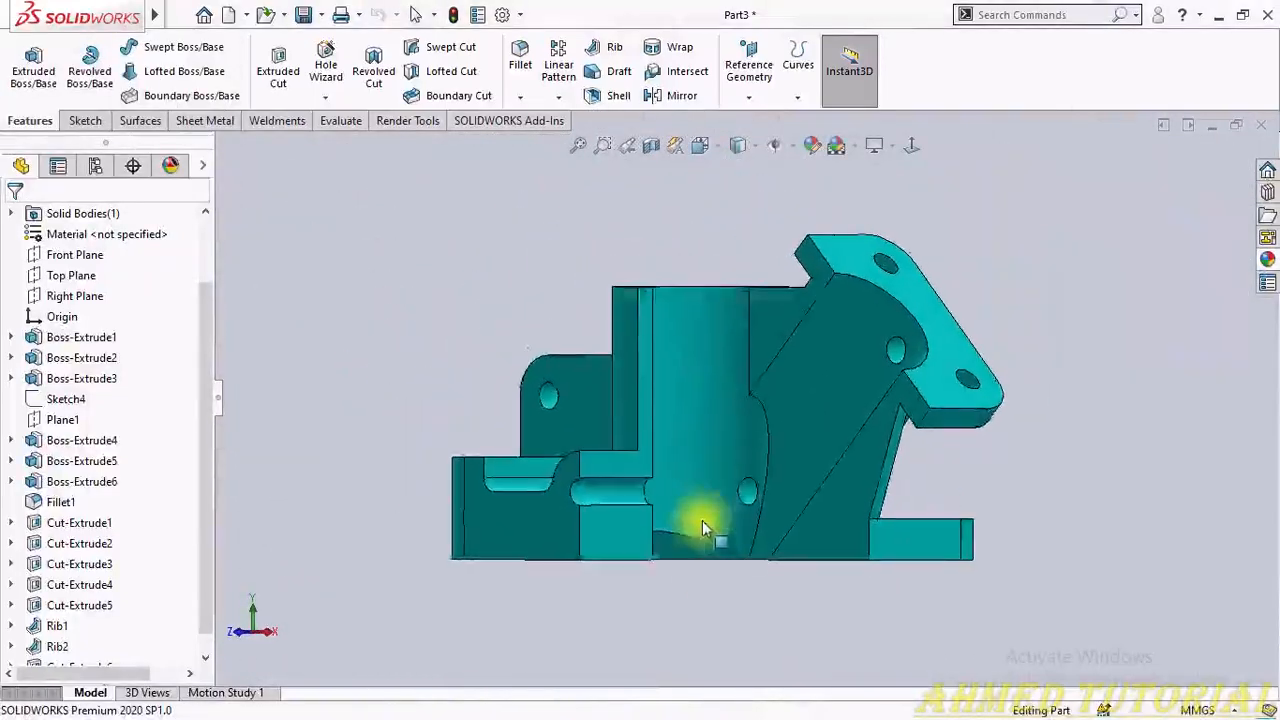
{"action": "middle_click_drag", "start_coordinate": [760, 422], "coordinate": [604, 456]}
Step: Delete the sectioning cut Cut-Extrude6 and its leftover rectangle sketch, Sketch16
{"action": "left_click", "coordinate": [206, 656]}
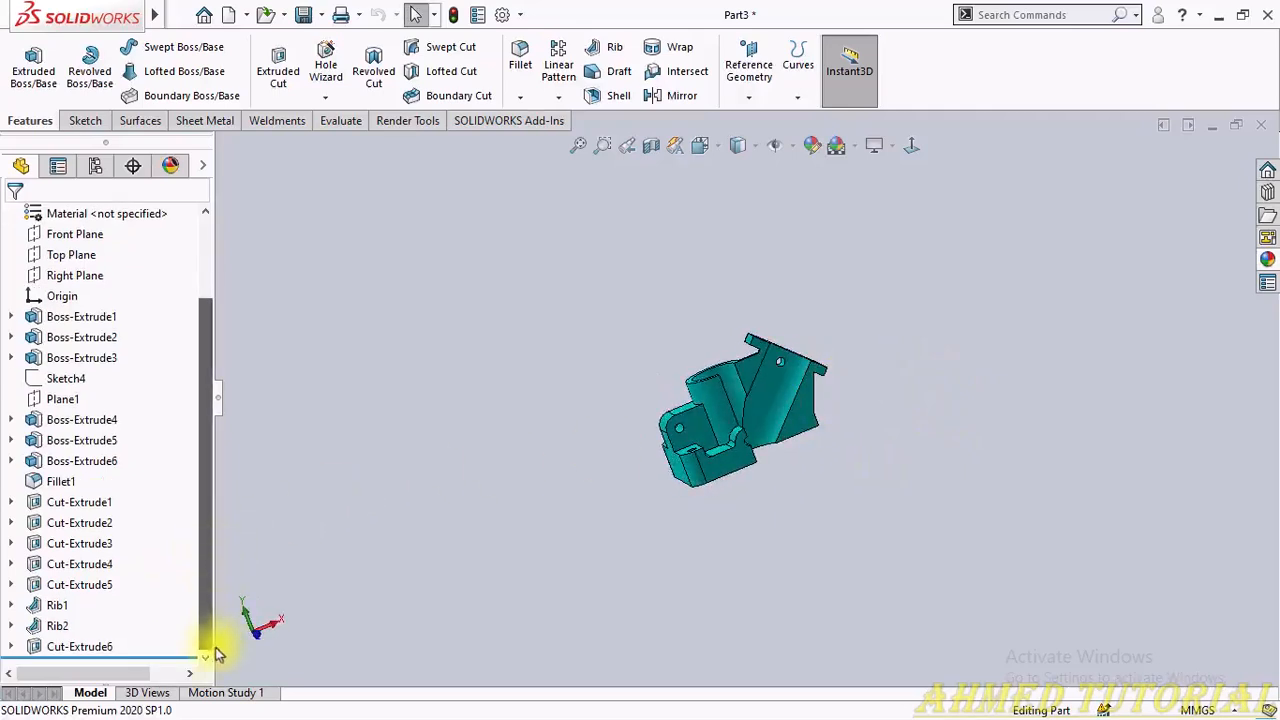
{"action": "left_click", "coordinate": [100, 648]}
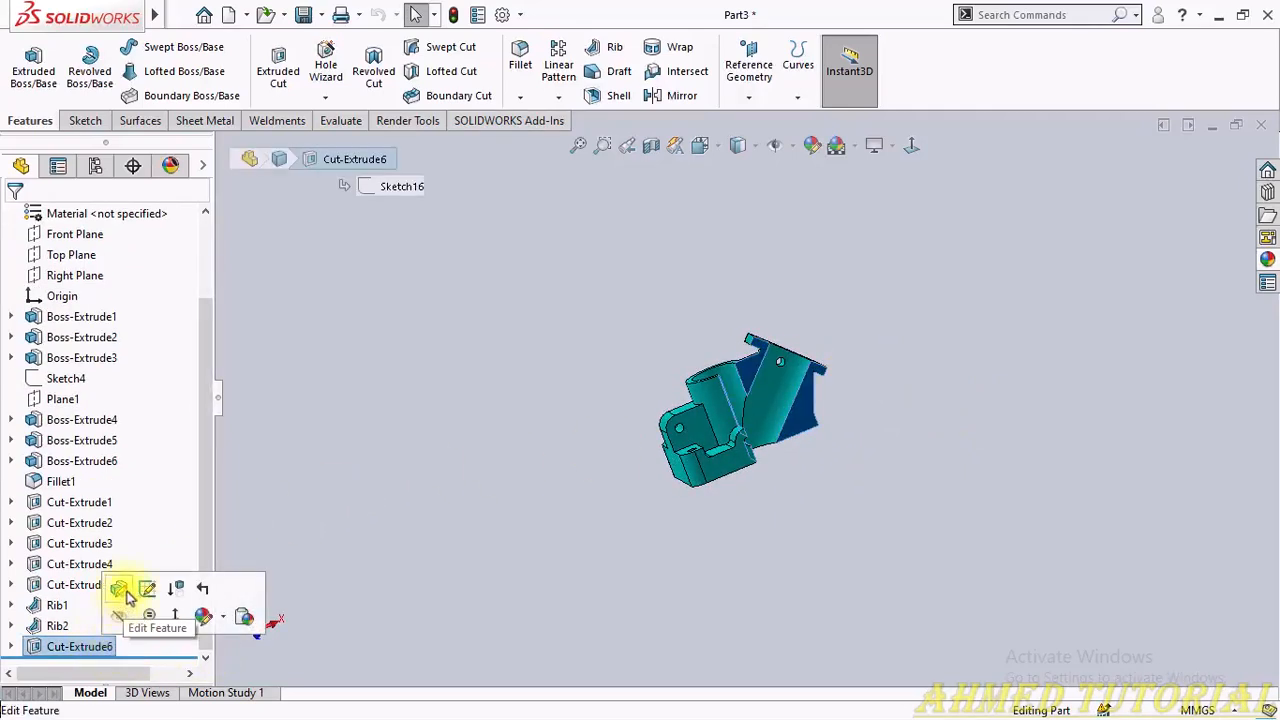
{"action": "right_click", "coordinate": [90, 647]}
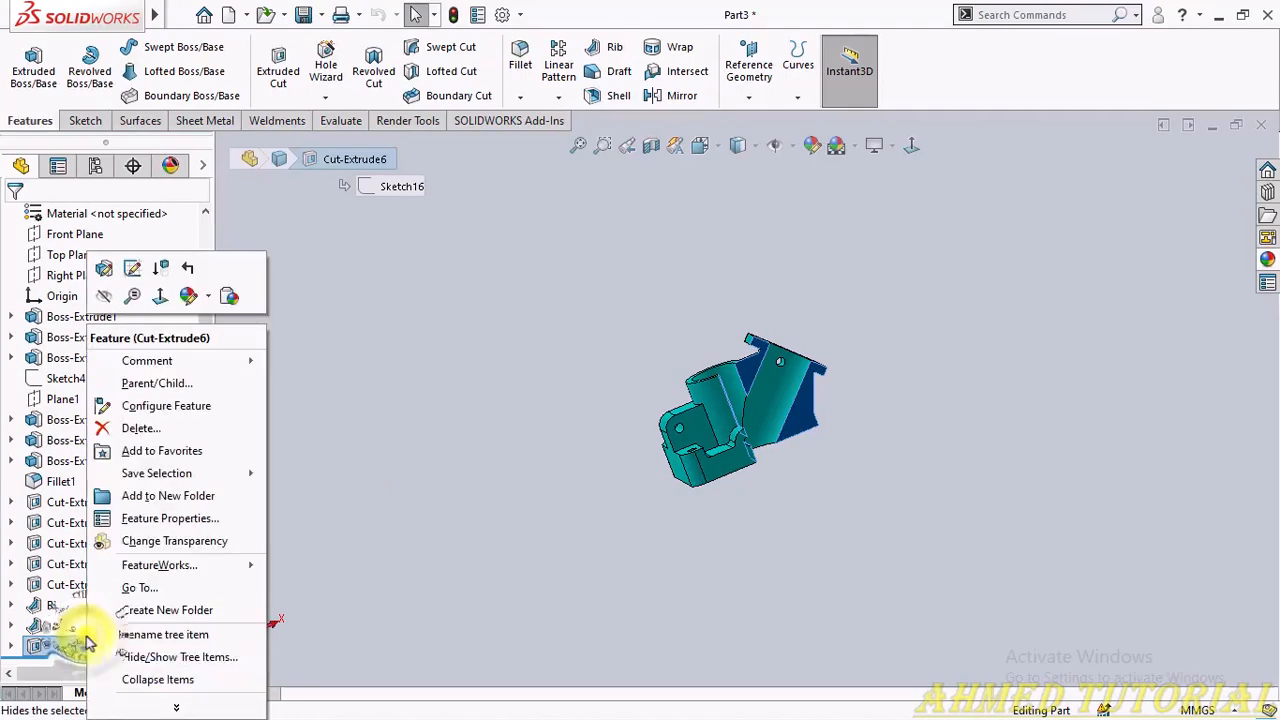
{"action": "left_click", "coordinate": [131, 430]}
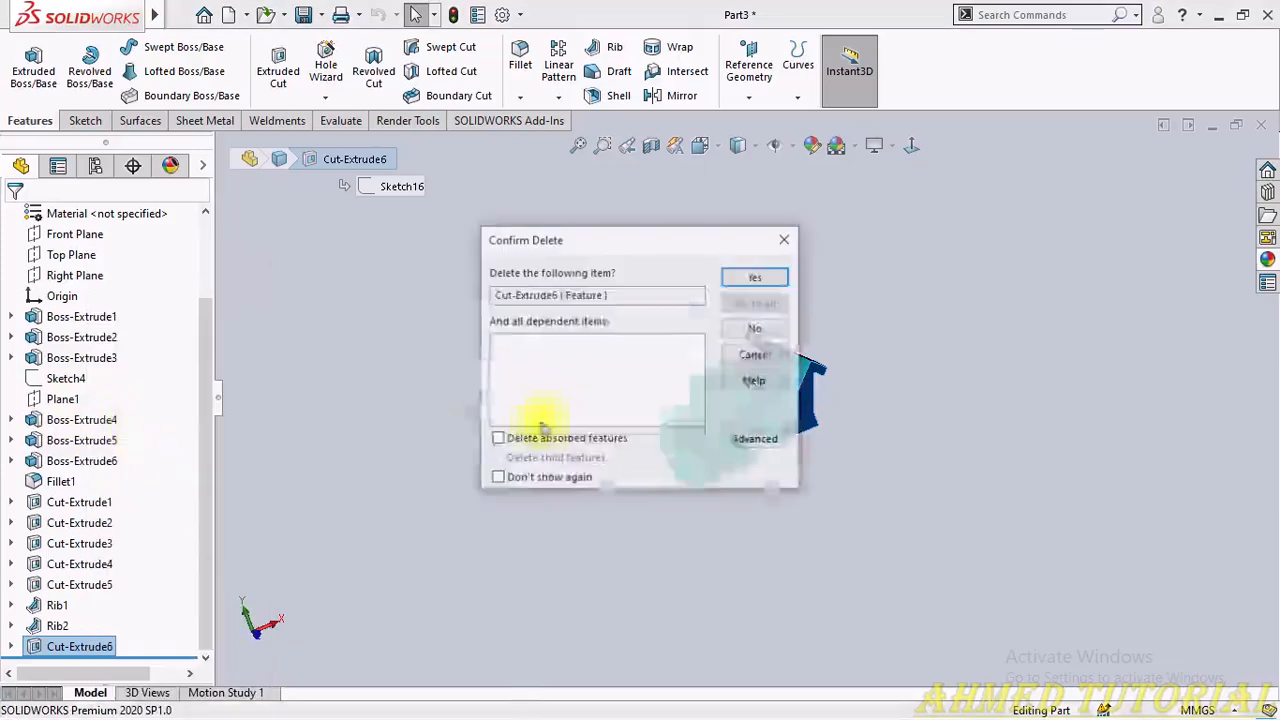
{"action": "left_click", "coordinate": [757, 276]}
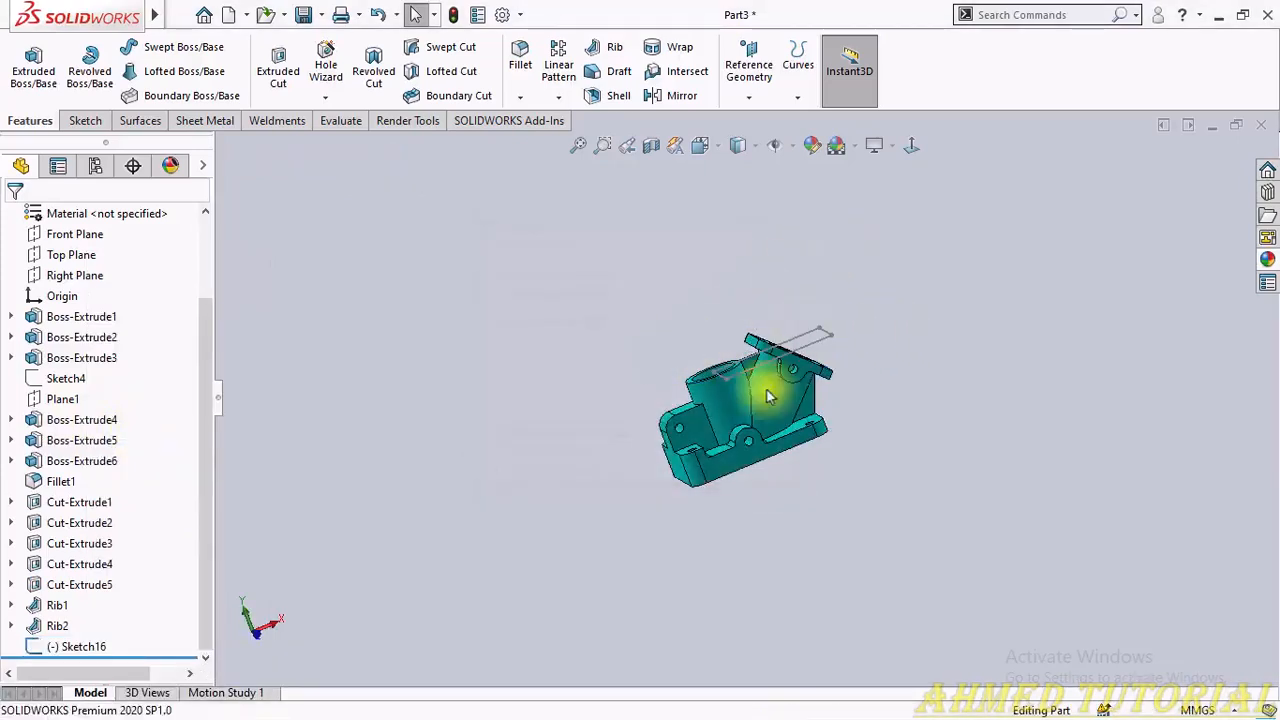
{"action": "right_click", "coordinate": [75, 644]}
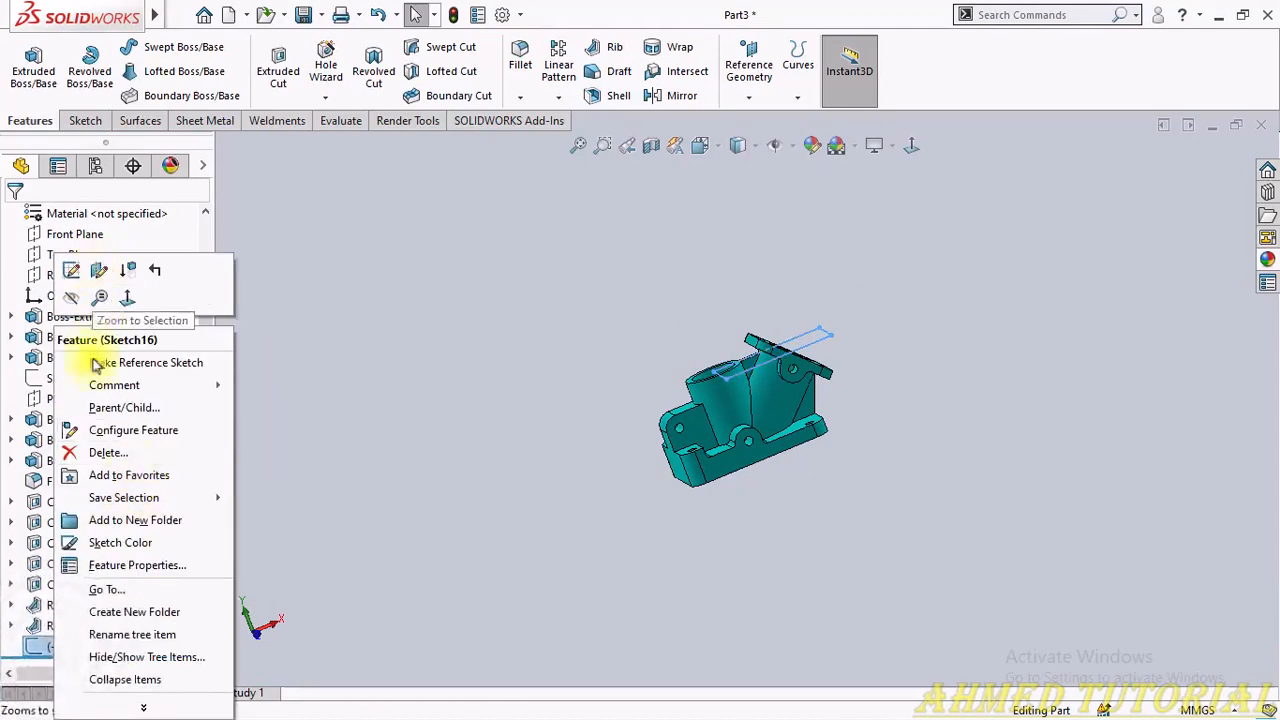
{"action": "left_click", "coordinate": [106, 451]}
{"action": "left_click", "coordinate": [748, 277]}
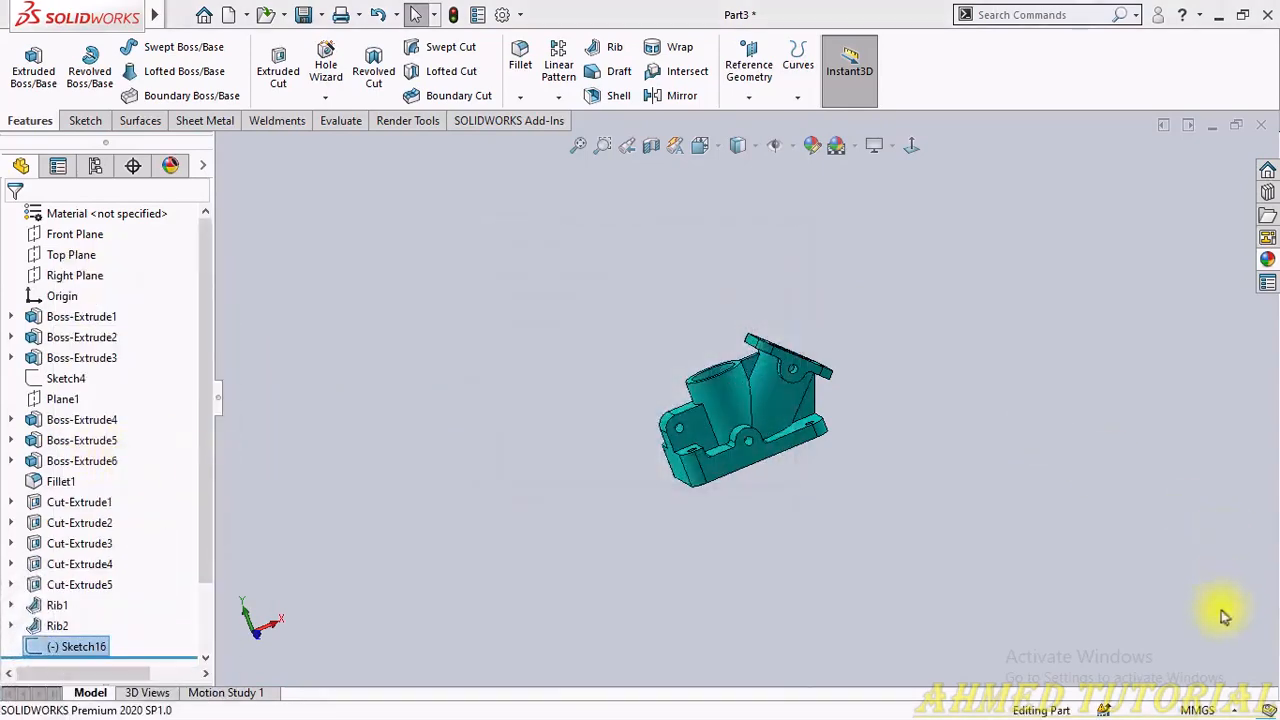